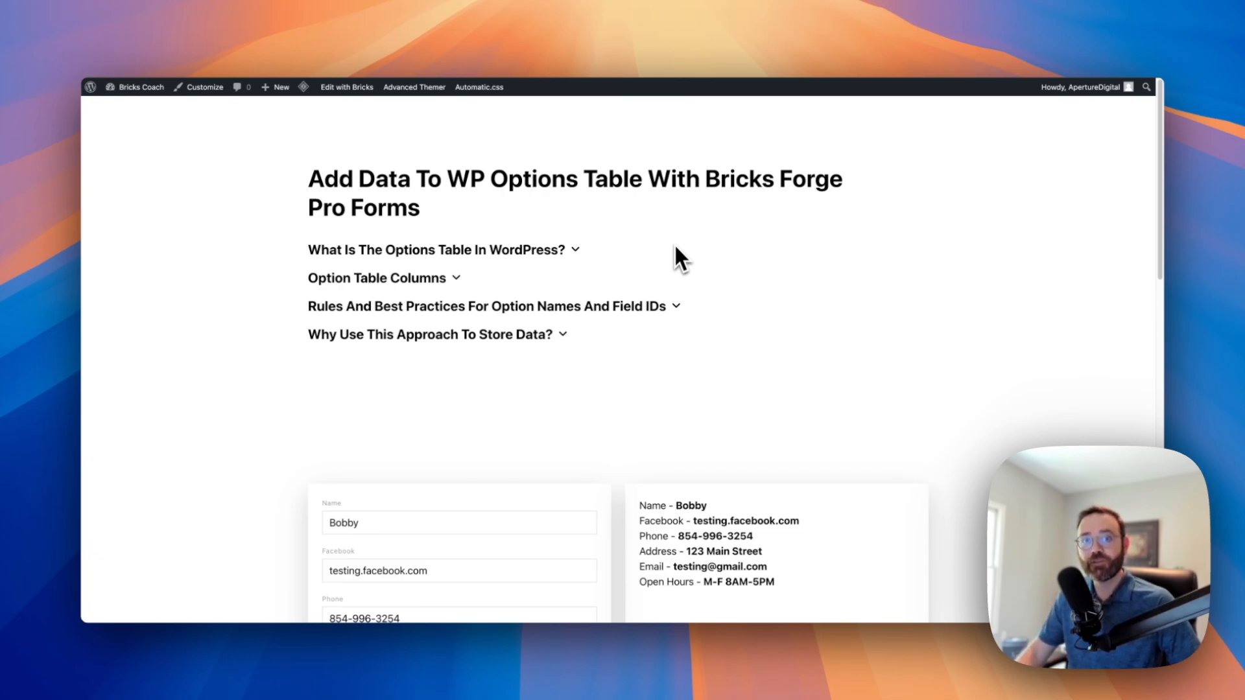
# Enter a new name and replace the e-mail prefix, then submit the business form
pyautogui.scroll(-1, 758, 299)
pyautogui.scroll(-3, 714, 322)
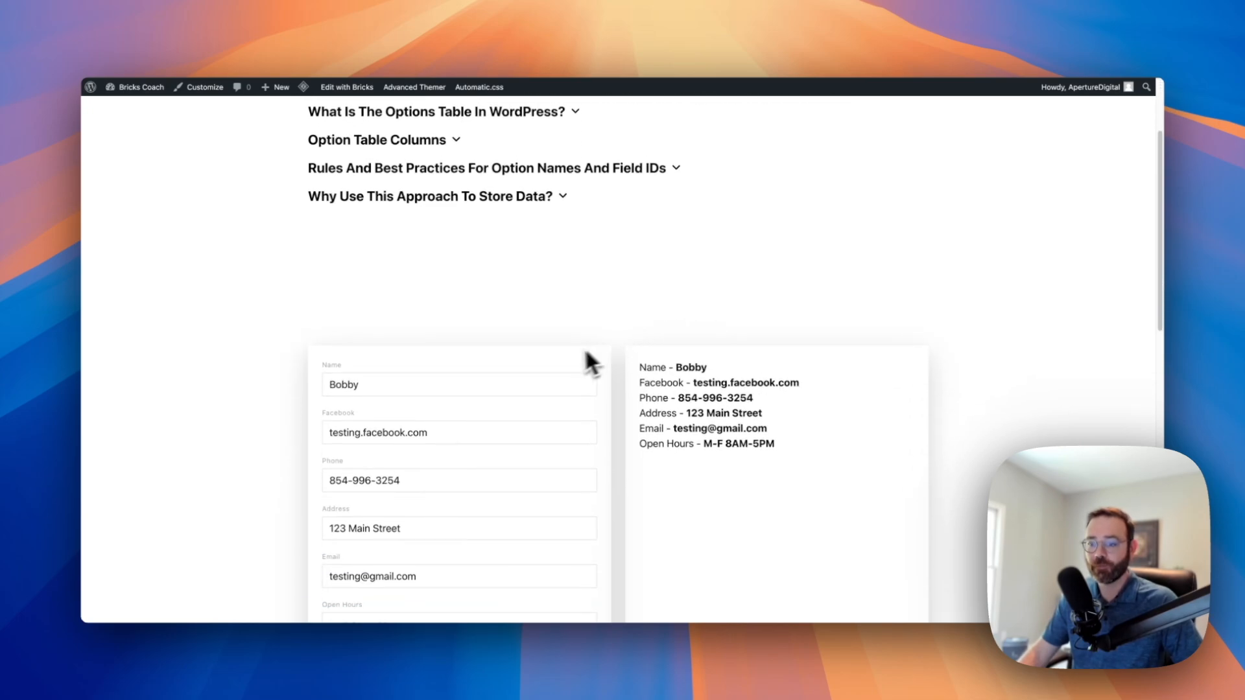
pyautogui.scroll(-3, 570, 363)
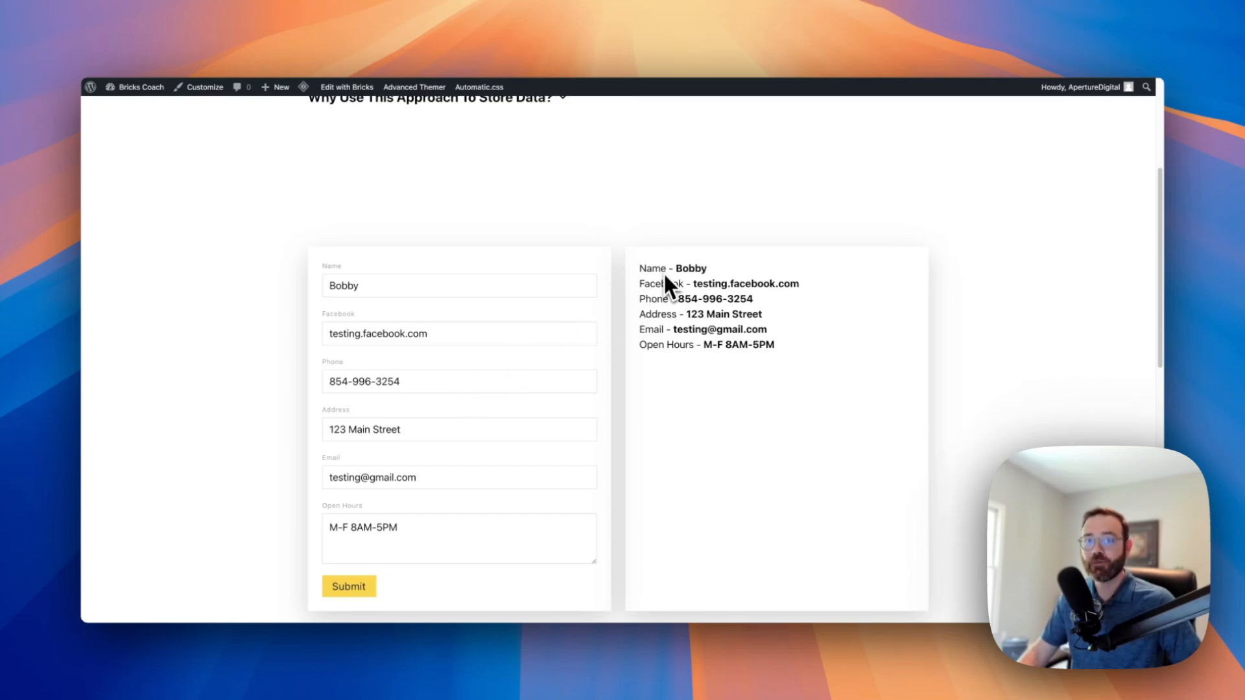
pyautogui.scroll(-1, 649, 286)
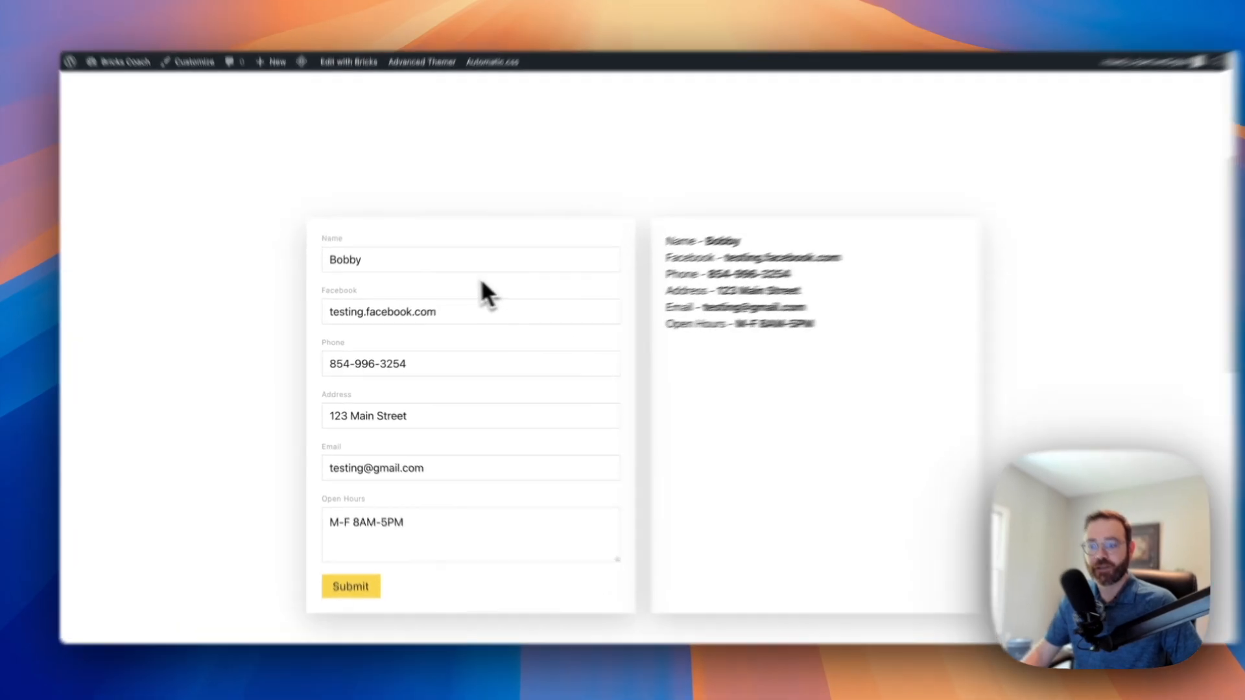
pyautogui.doubleClick(434, 273)
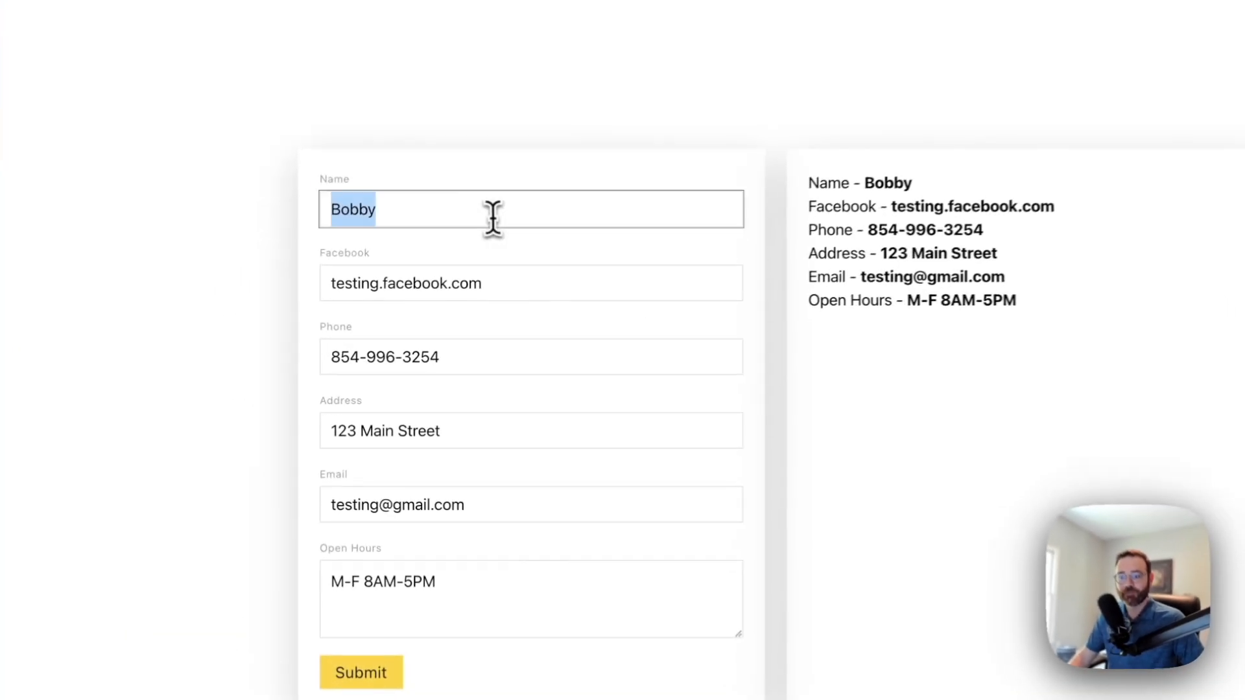
pyautogui.write('John')
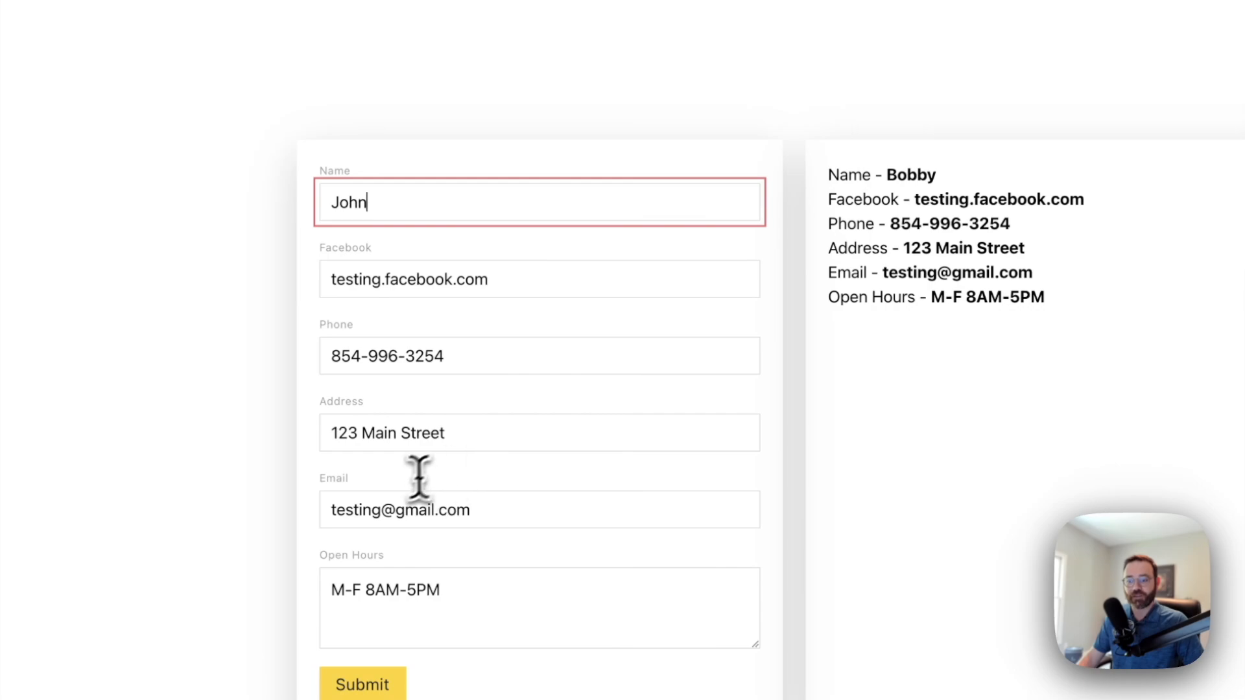
pyautogui.moveTo(379, 510); pyautogui.dragTo(306, 523)
pyautogui.write('john')
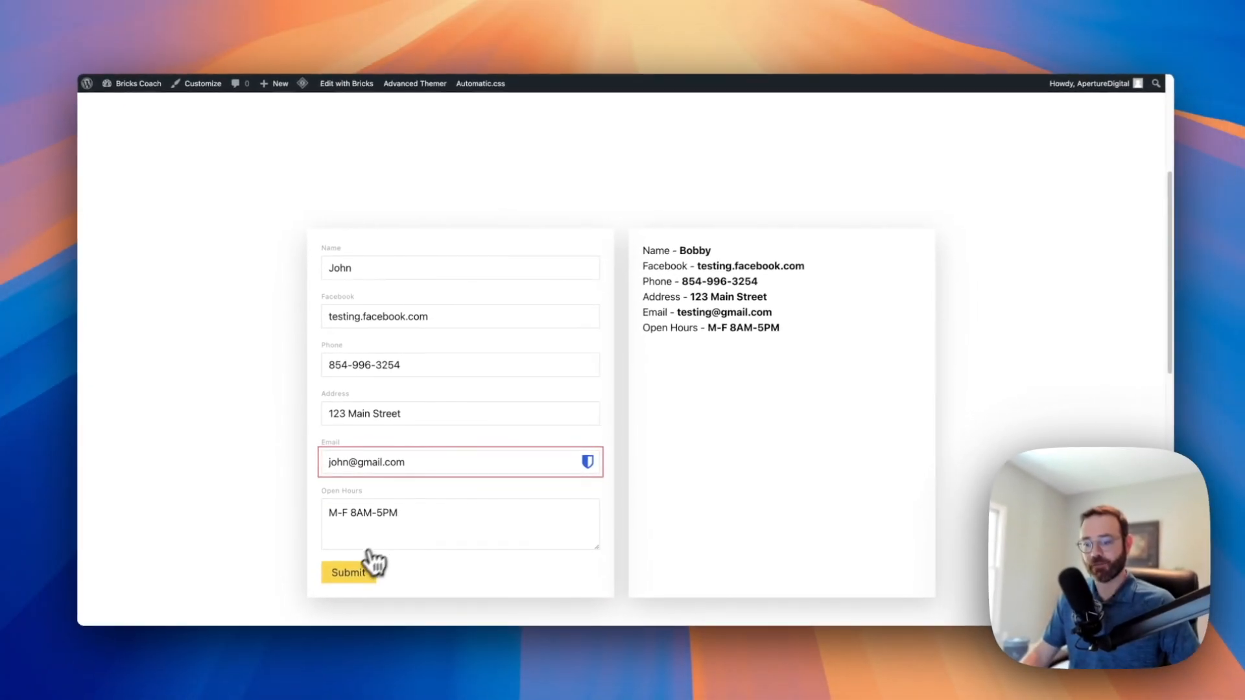
pyautogui.click(345, 596)
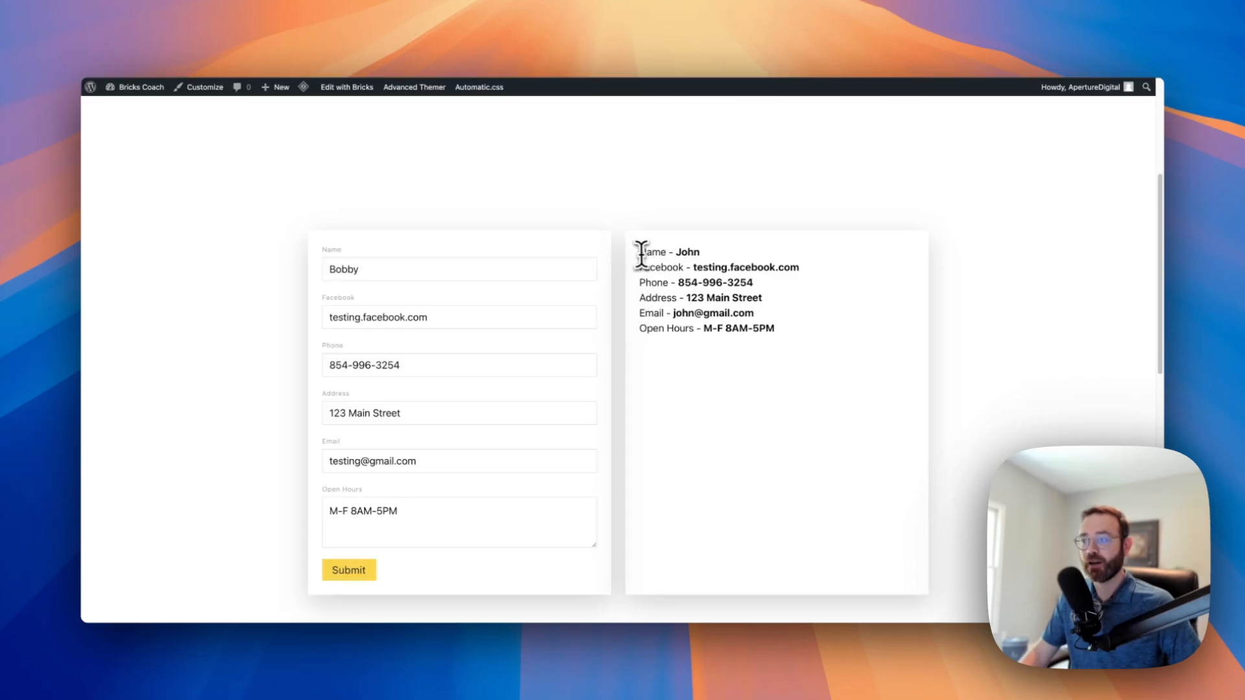
# Highlight the updated Name and Email lines in the saved-values display block
pyautogui.moveTo(639, 252); pyautogui.dragTo(700, 253)
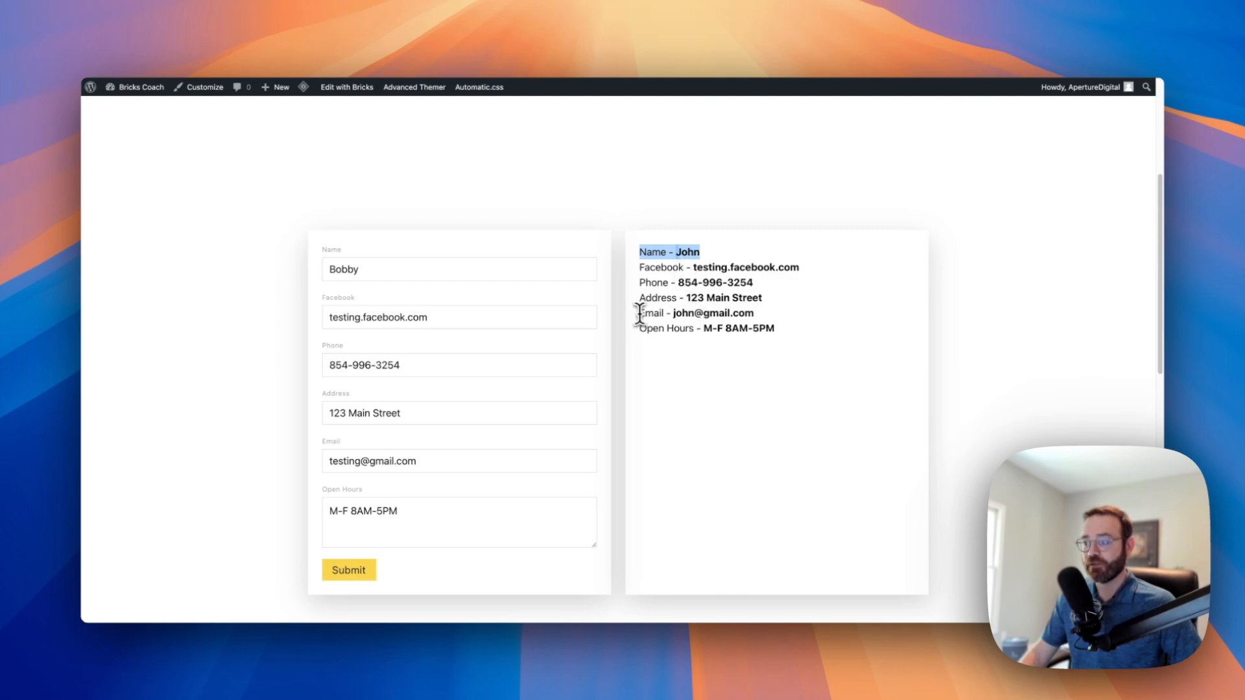
pyautogui.moveTo(641, 313); pyautogui.dragTo(762, 317)
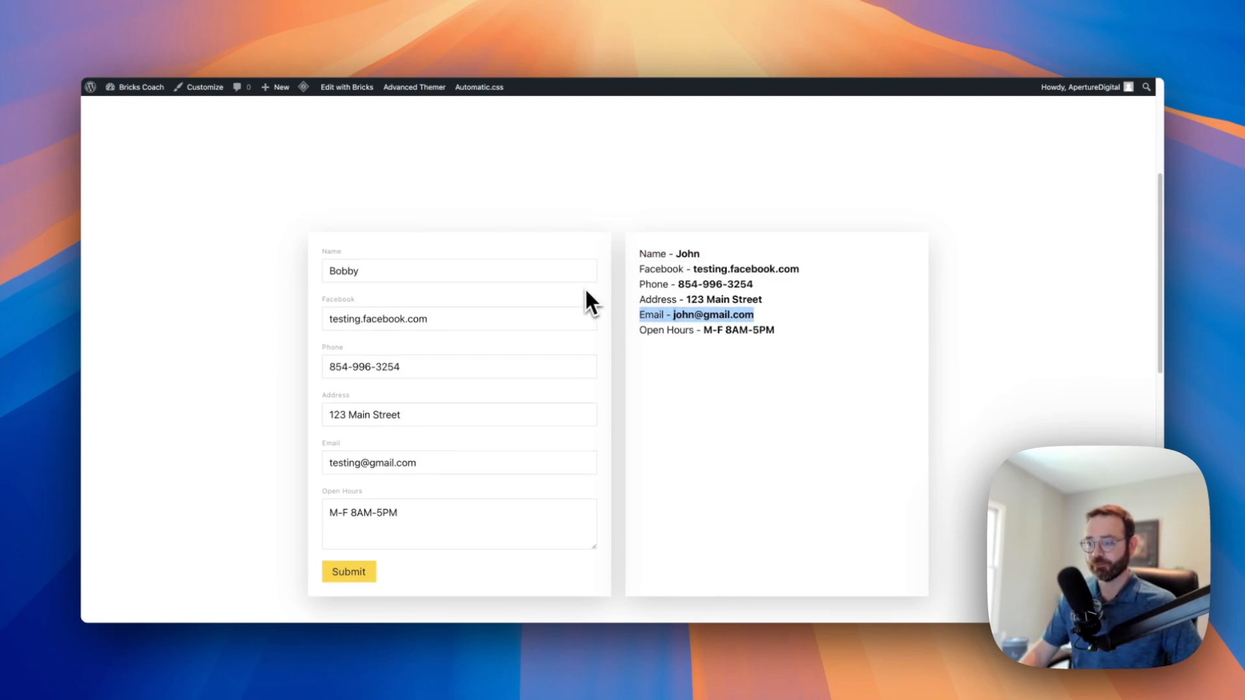
pyautogui.scroll(4, 585, 287)
pyautogui.scroll(1, 585, 286)
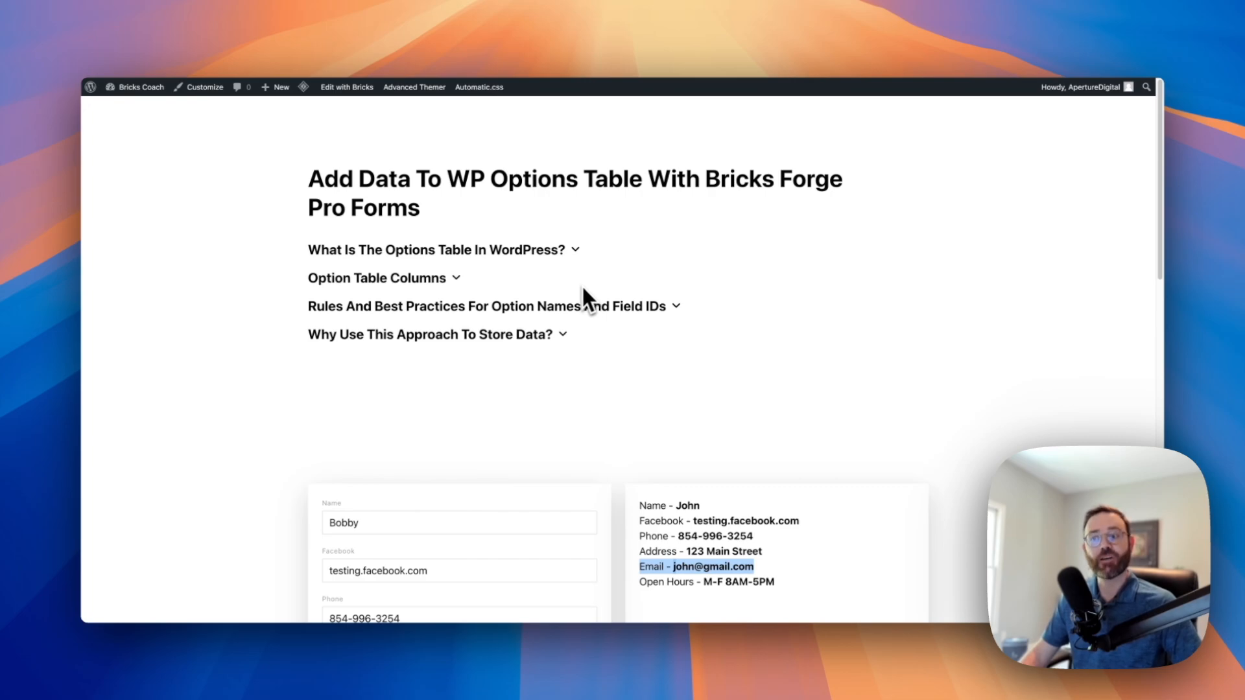
pyautogui.click(575, 251)
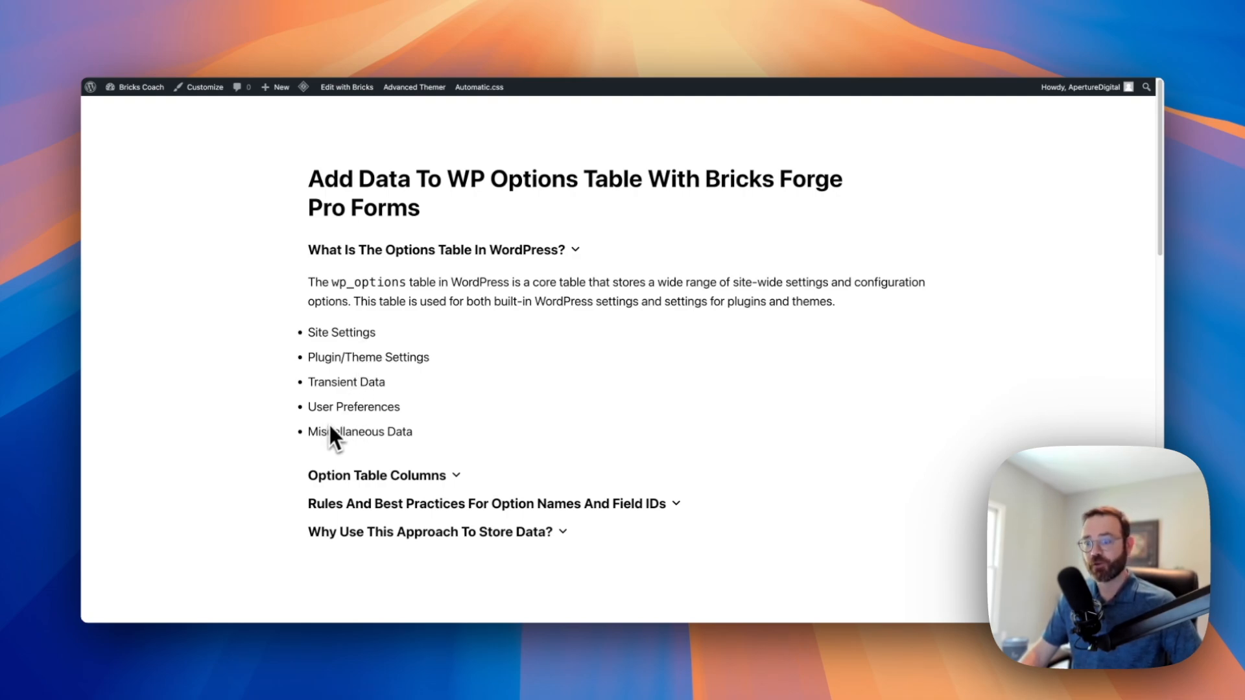
pyautogui.click(578, 258)
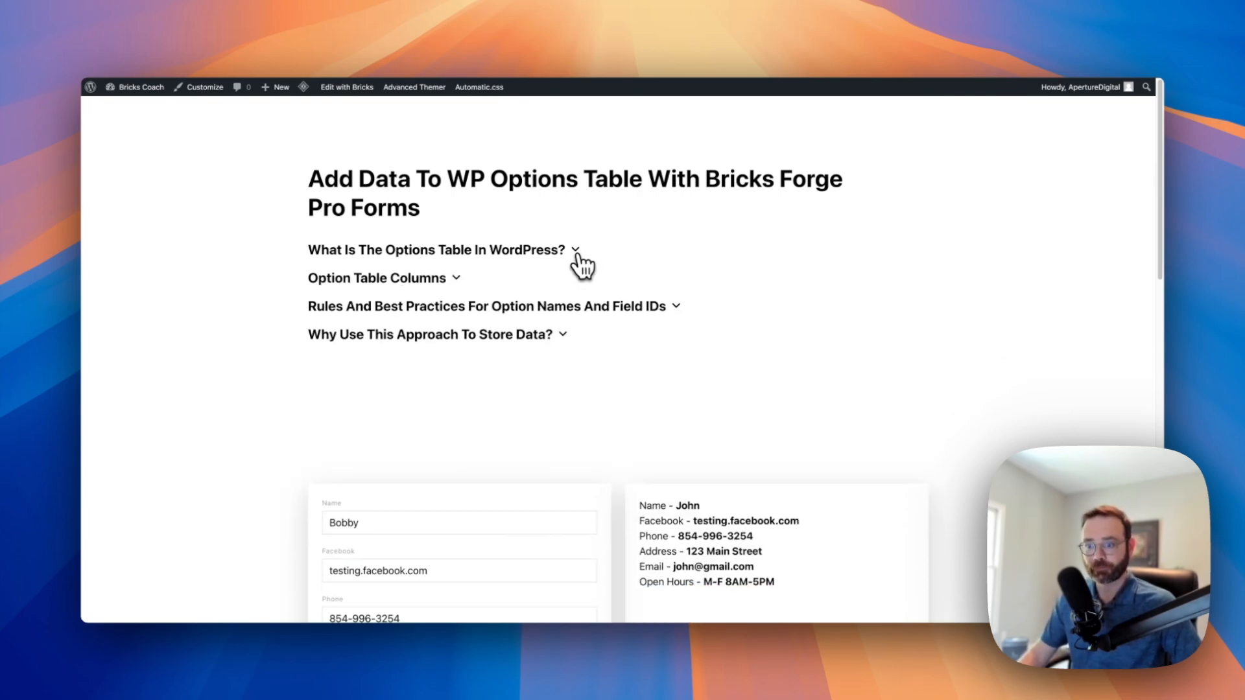
pyautogui.click(458, 279)
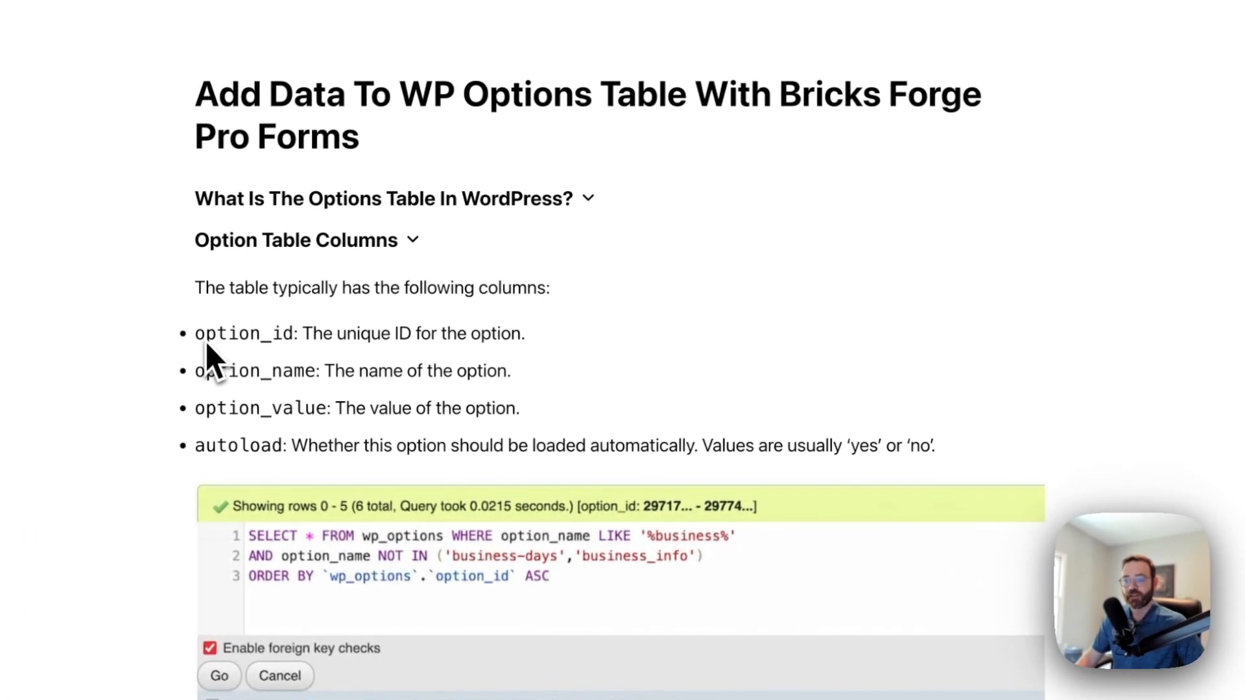
pyautogui.scroll(-1, 231, 384)
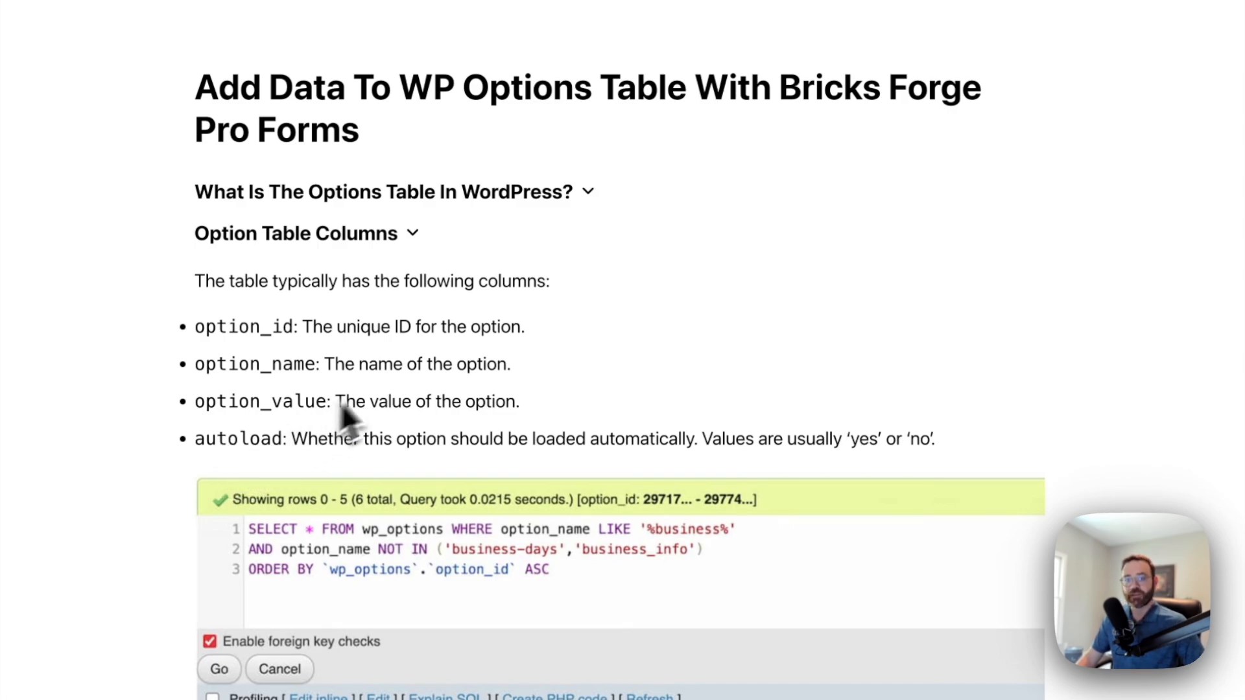
pyautogui.scroll(-3, 433, 383)
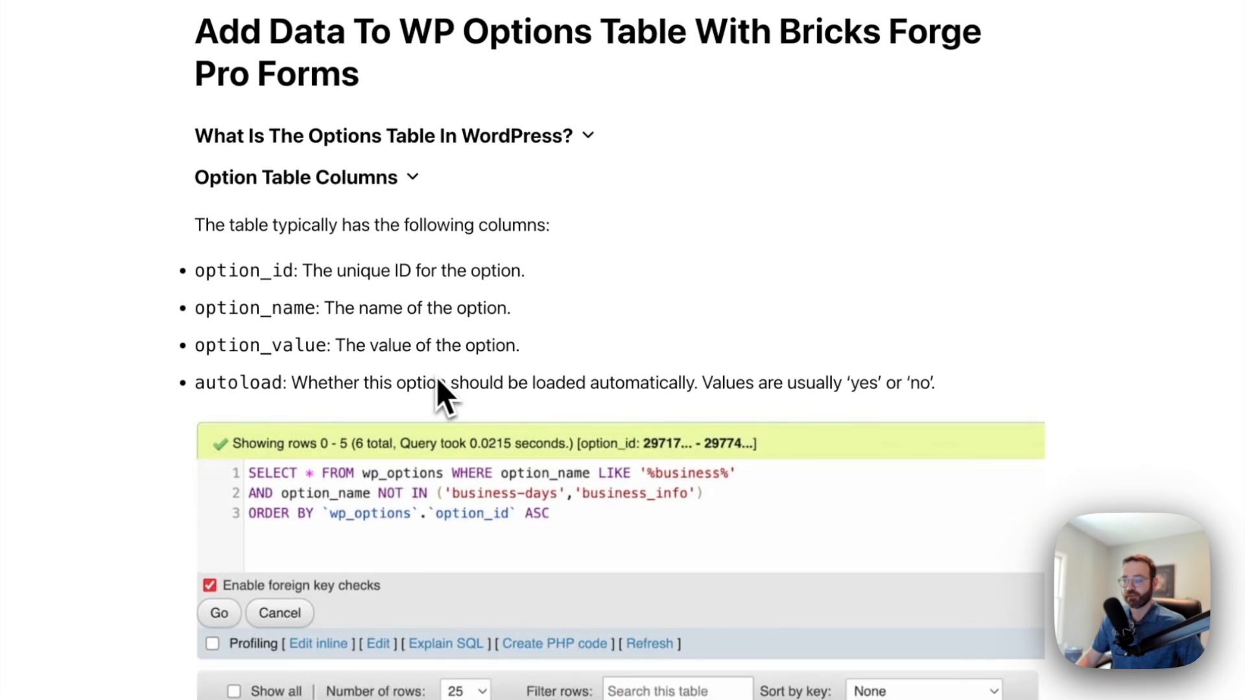
pyautogui.scroll(-1, 473, 352)
pyautogui.scroll(-1, 473, 352)
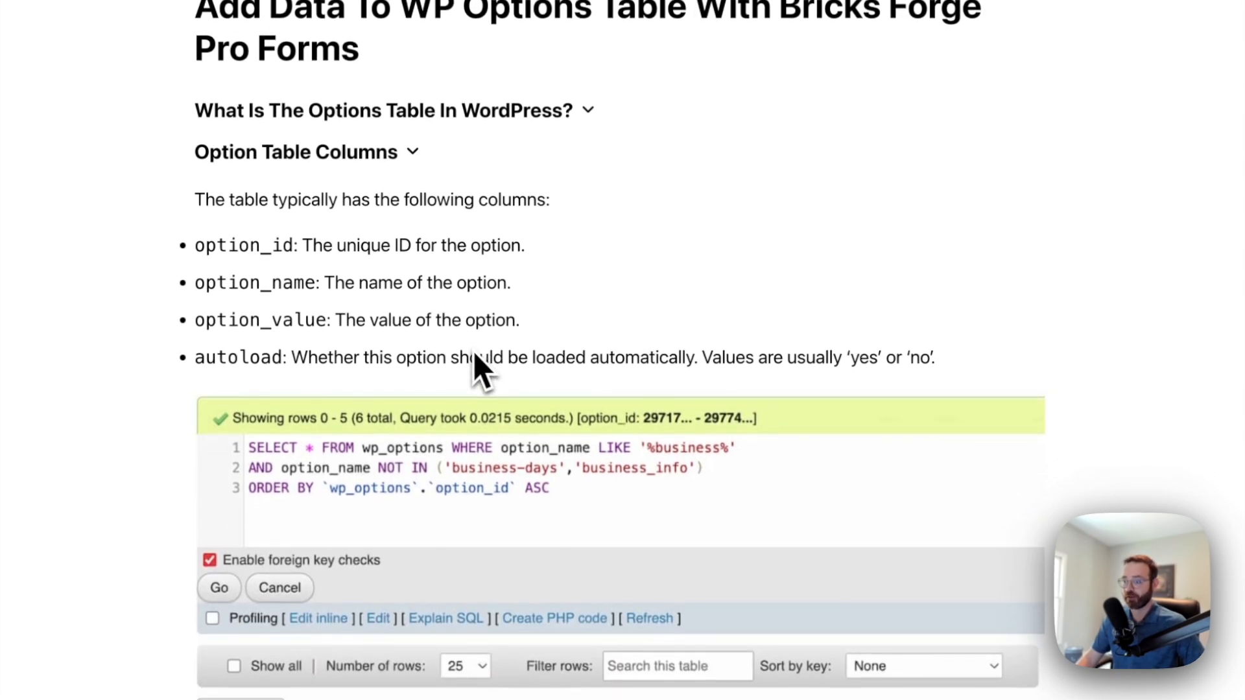
pyautogui.scroll(-1, 576, 279)
pyautogui.scroll(-1, 564, 293)
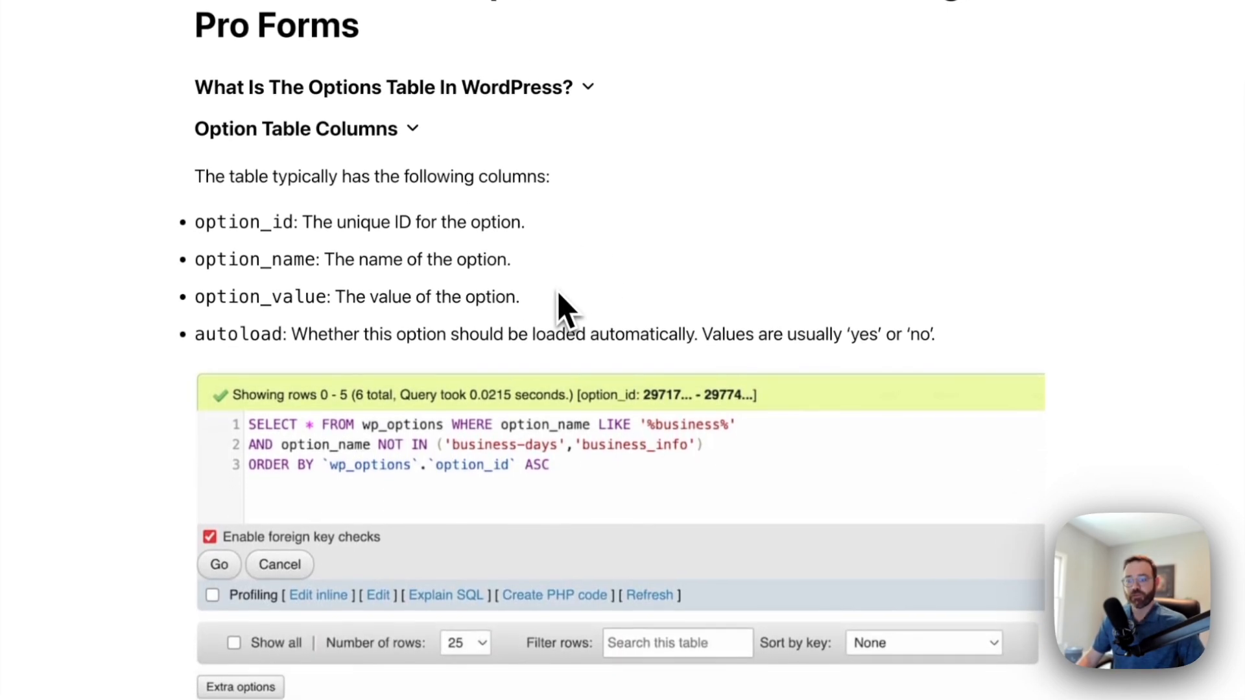
pyautogui.scroll(-10, 357, 411)
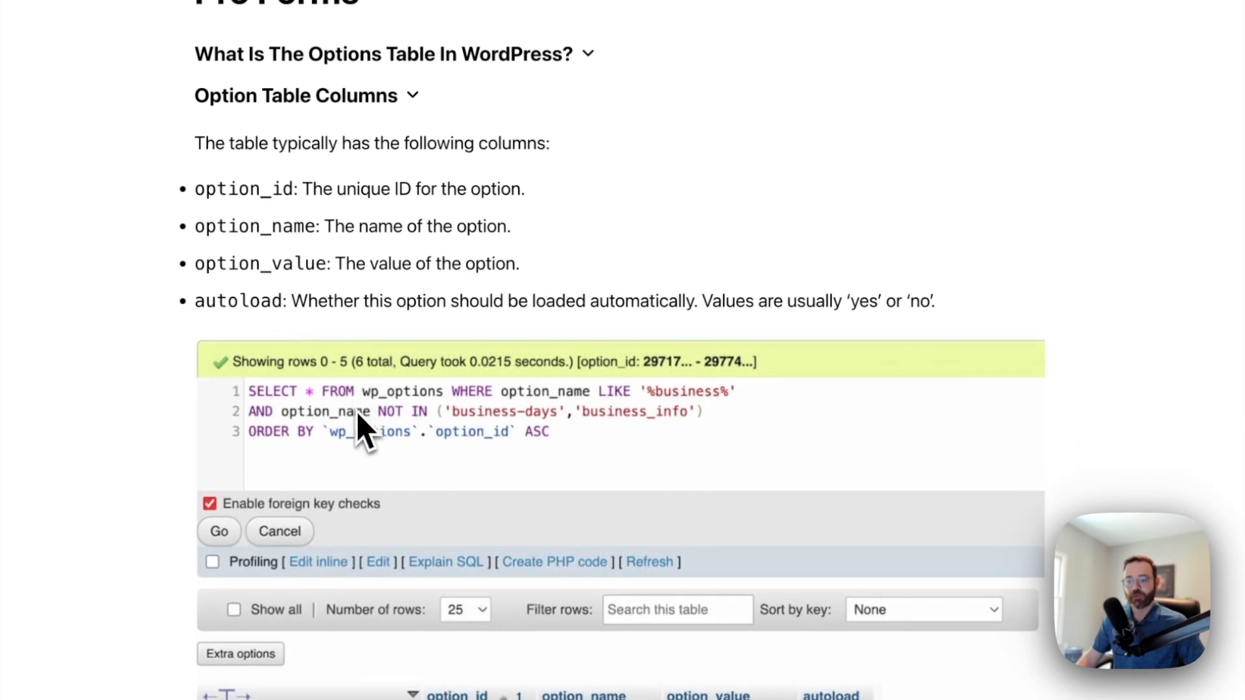
pyautogui.scroll(-1, 356, 411)
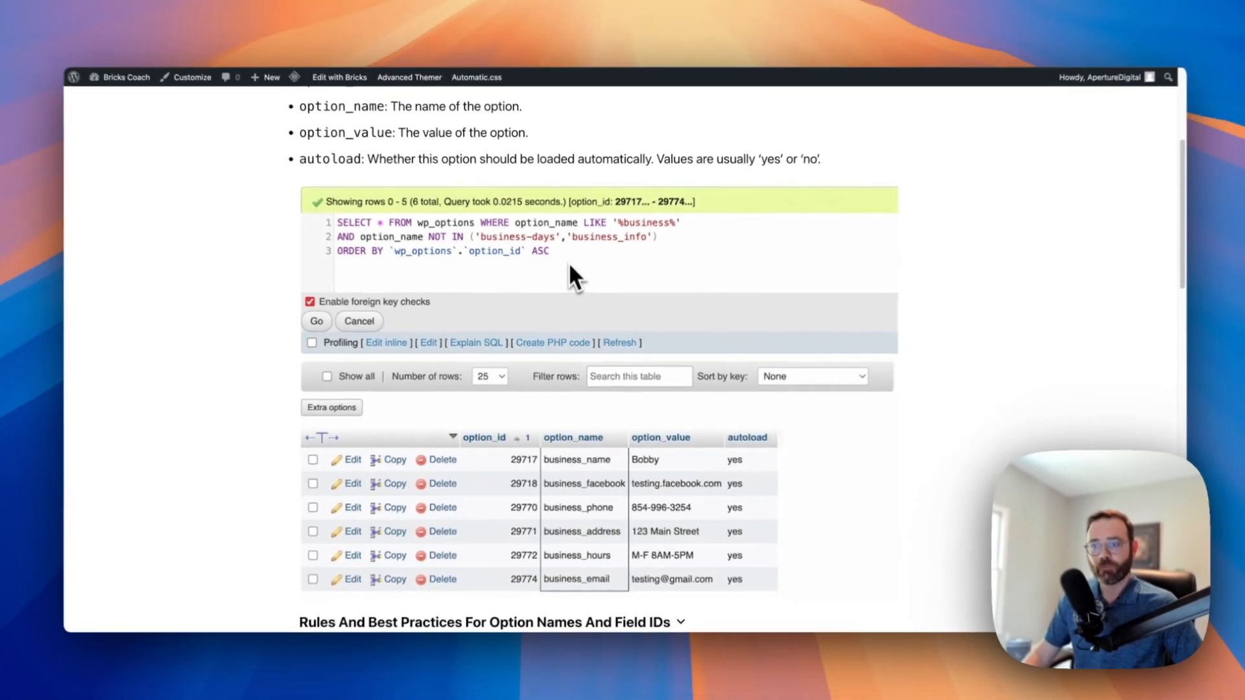
pyautogui.scroll(10, 568, 262)
pyautogui.click(454, 275)
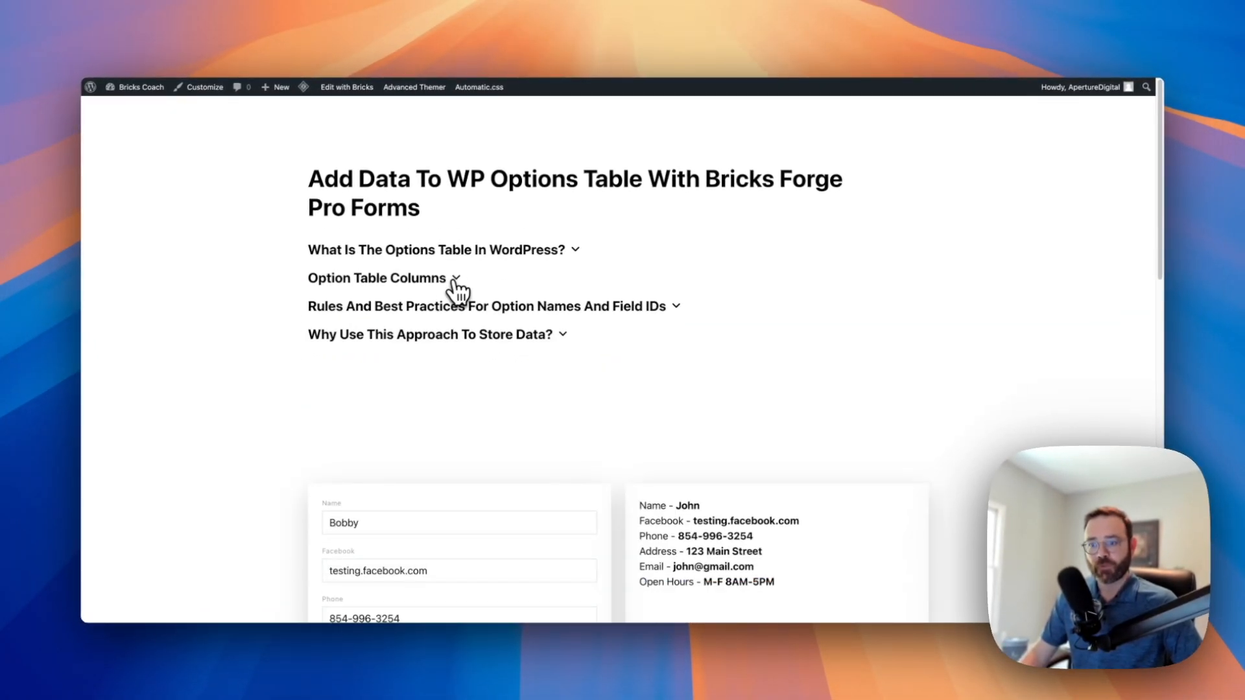
# Expand 'Rules And Best Practices' and highlight the social_facebook option name and form field ID examples
pyautogui.click(446, 308)
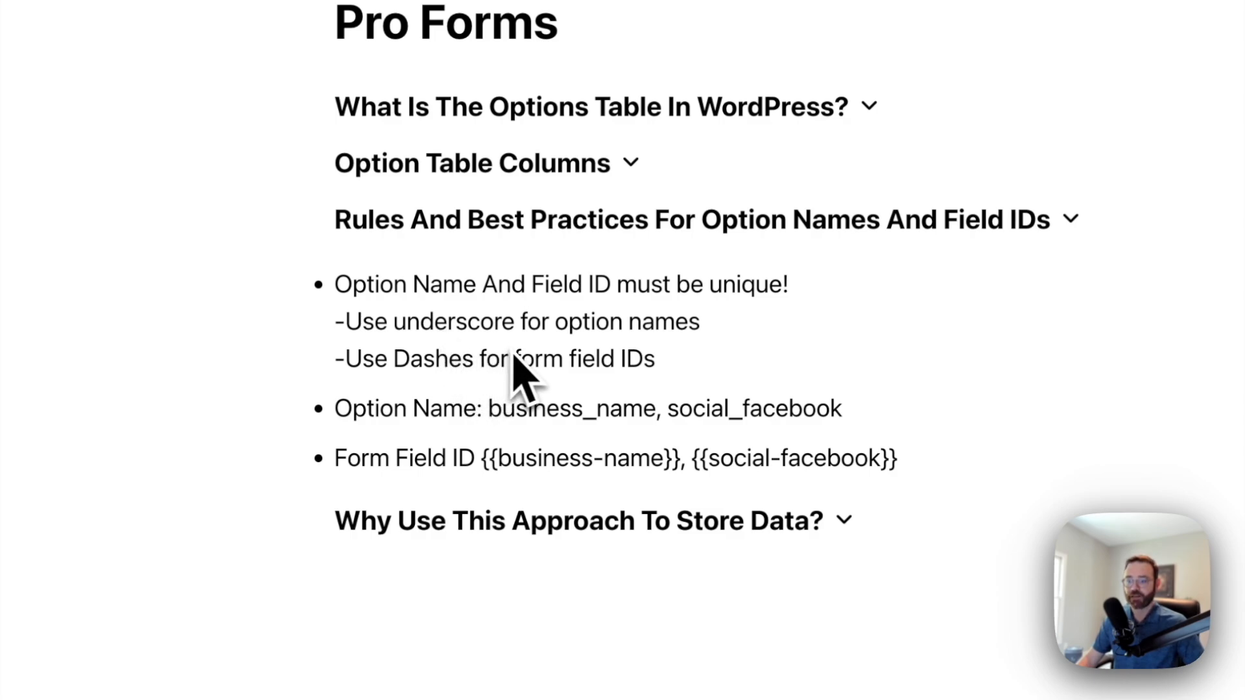
pyautogui.scroll(-1, 668, 358)
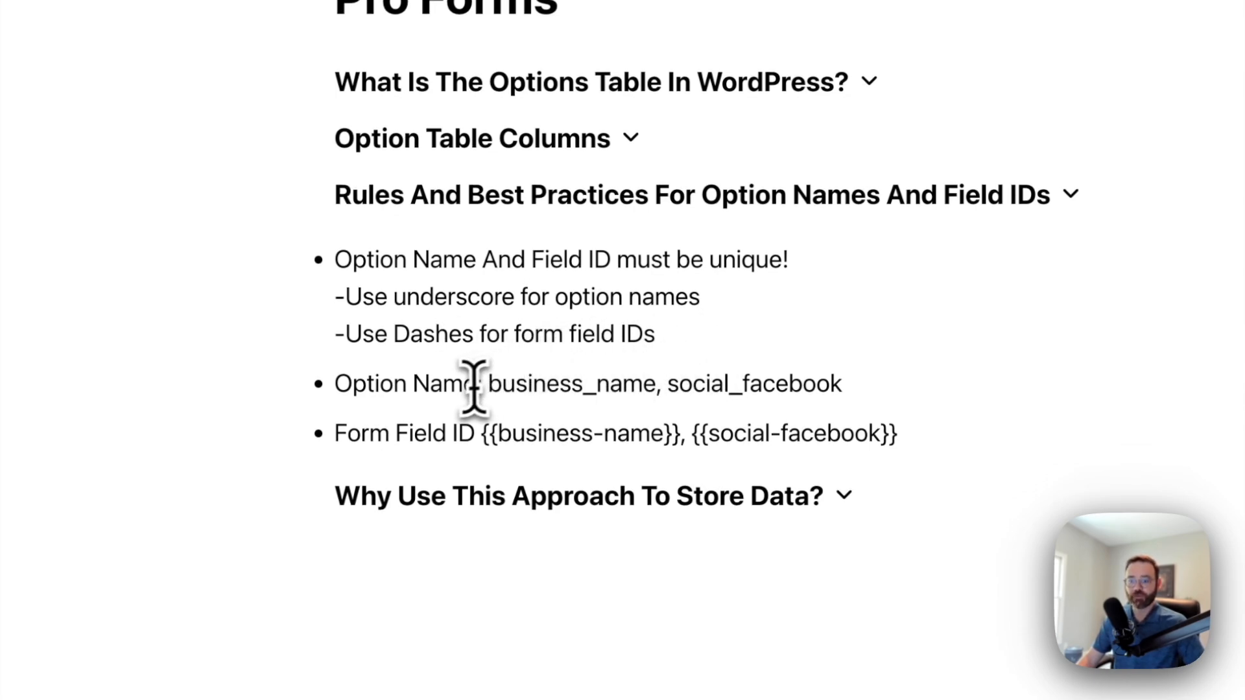
pyautogui.moveTo(488, 385); pyautogui.dragTo(846, 395)
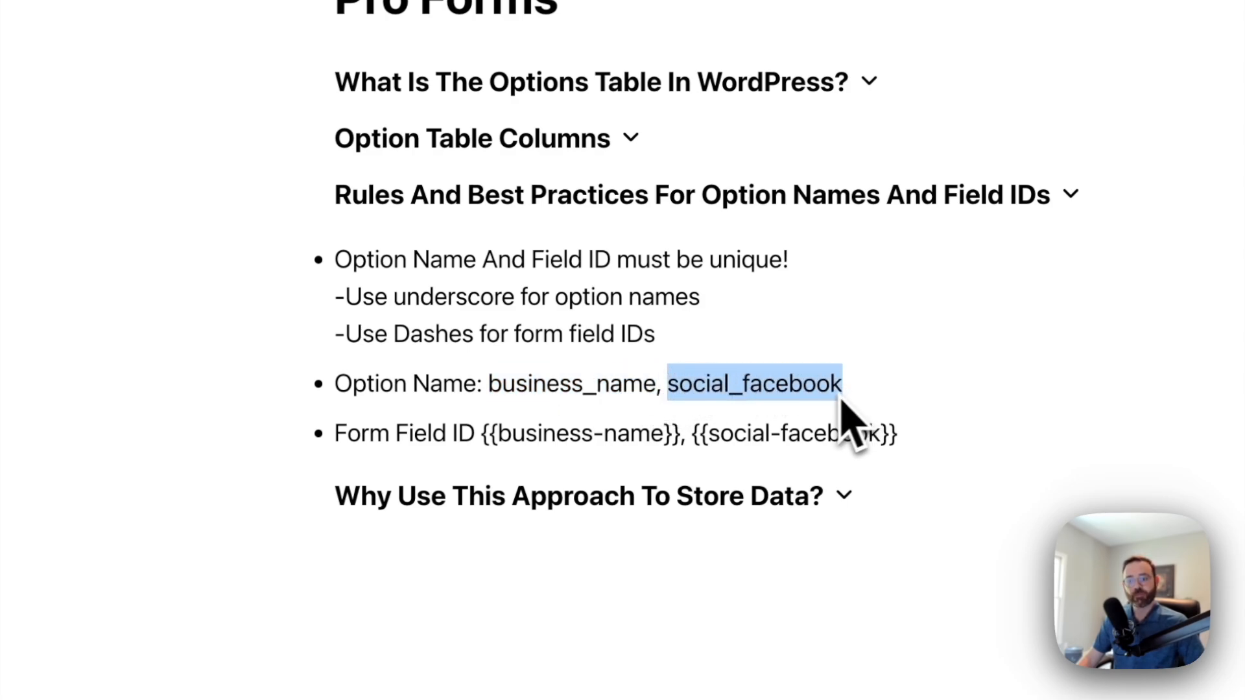
pyautogui.scroll(-1, 836, 405)
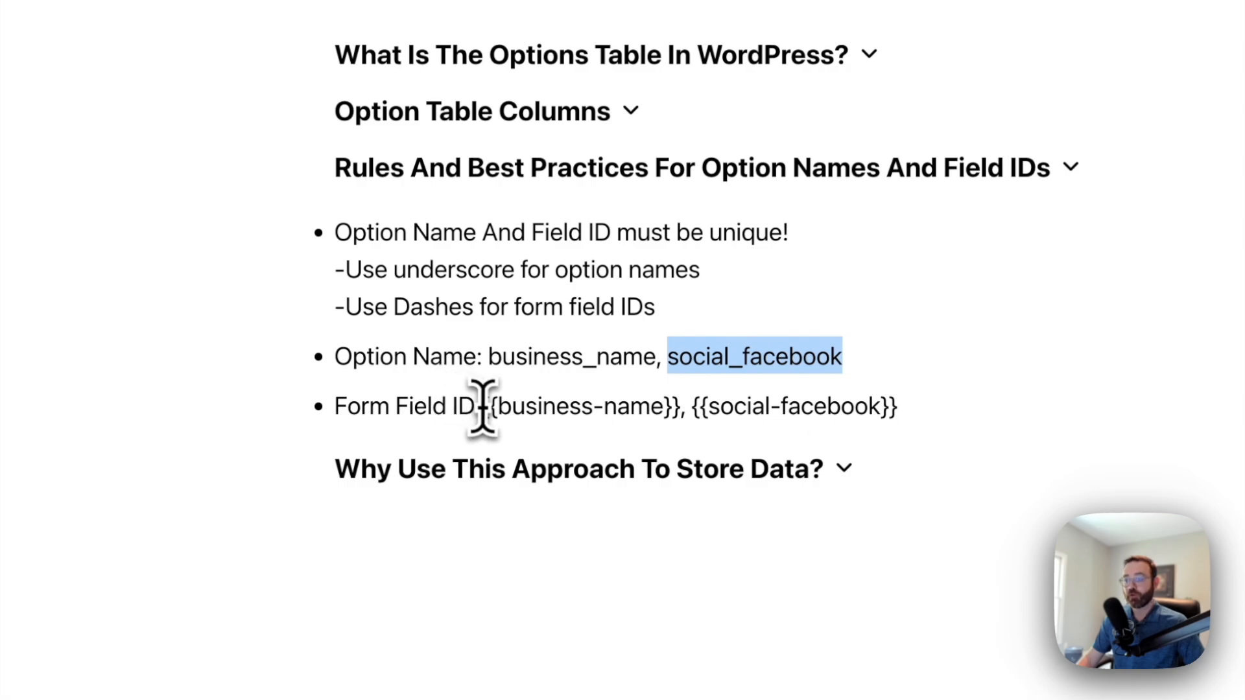
pyautogui.moveTo(481, 407); pyautogui.dragTo(606, 409)
# Open 'Why Use This Approach To Store Data?' to show its three listed benefits
pyautogui.click(595, 409)
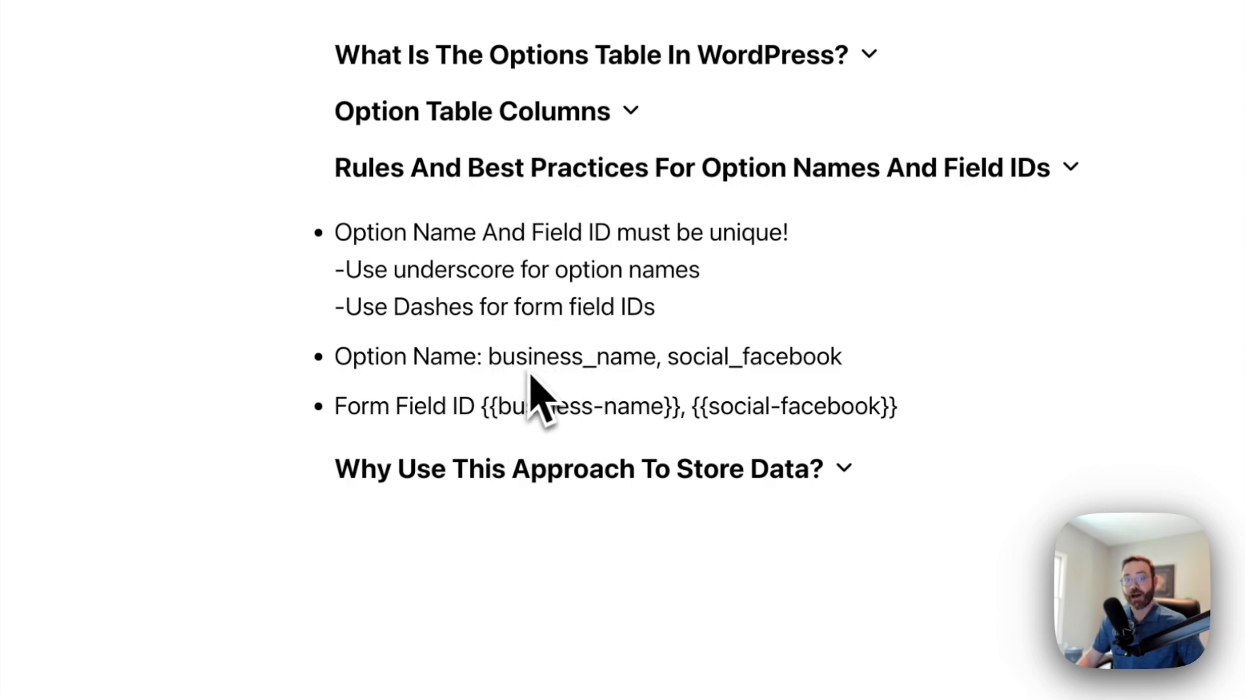
pyautogui.scroll(-3, 545, 373)
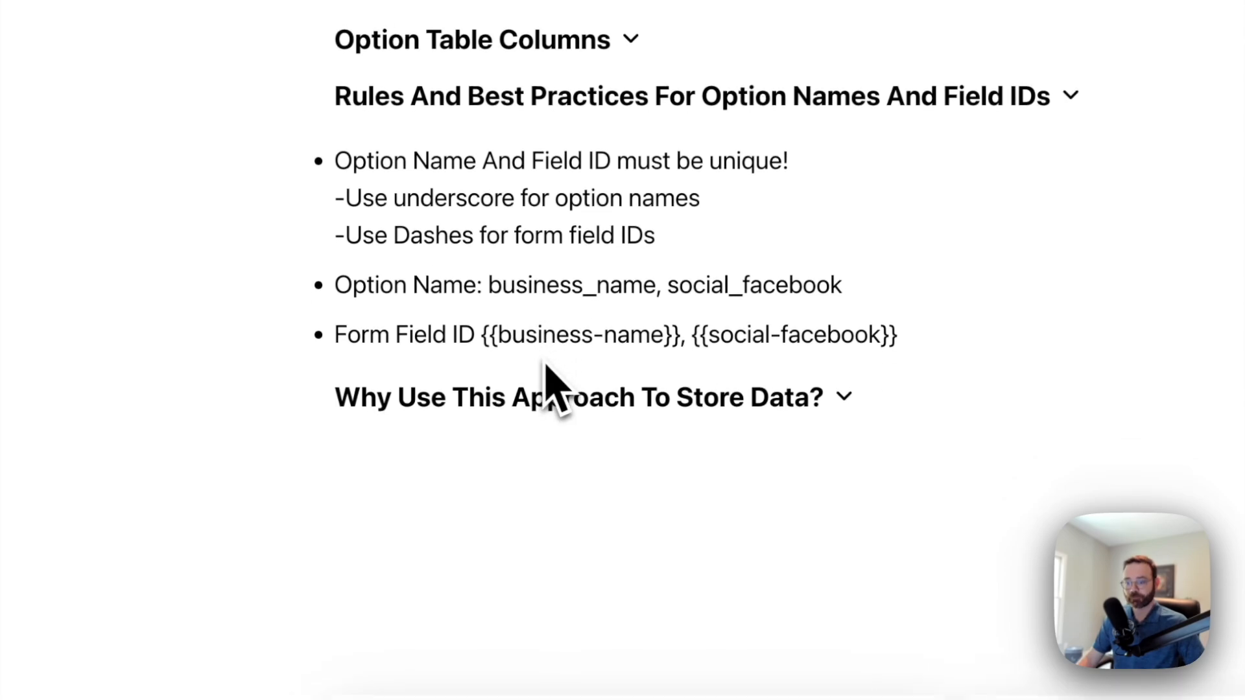
pyautogui.click(567, 306)
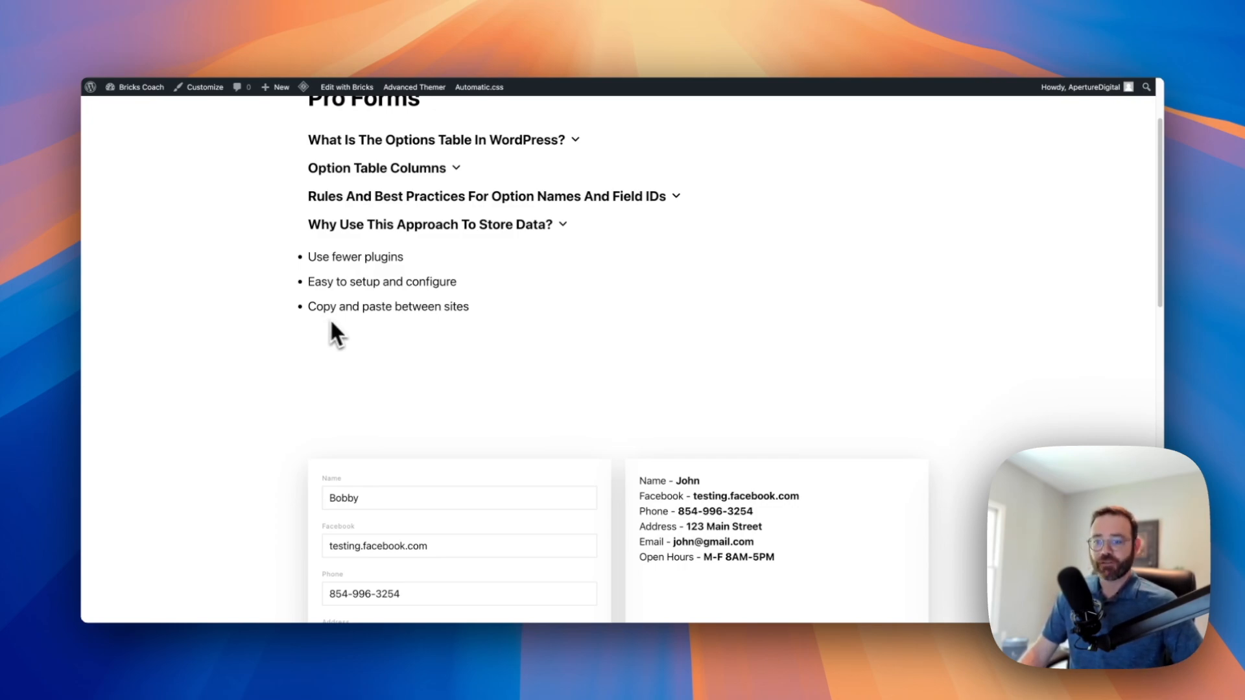
# Glance down at the form, then collapse the 'Why Use This Approach To Store Data?' section
pyautogui.scroll(-2, 357, 329)
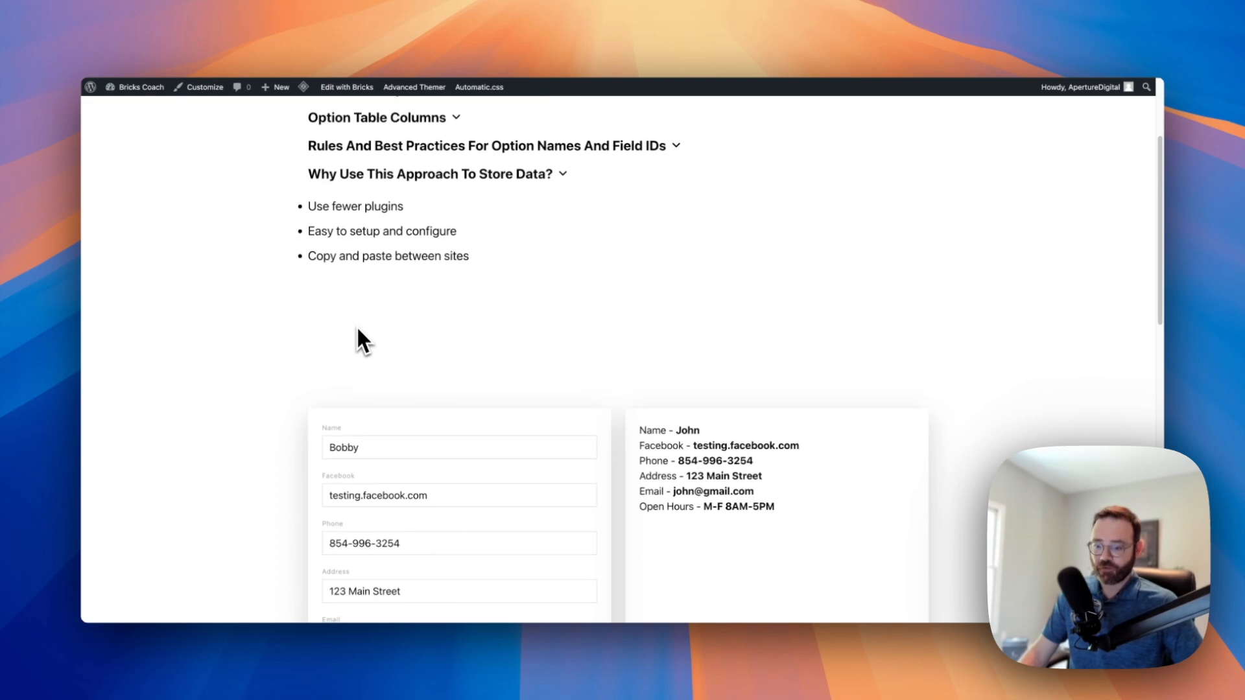
pyautogui.scroll(-5, 359, 332)
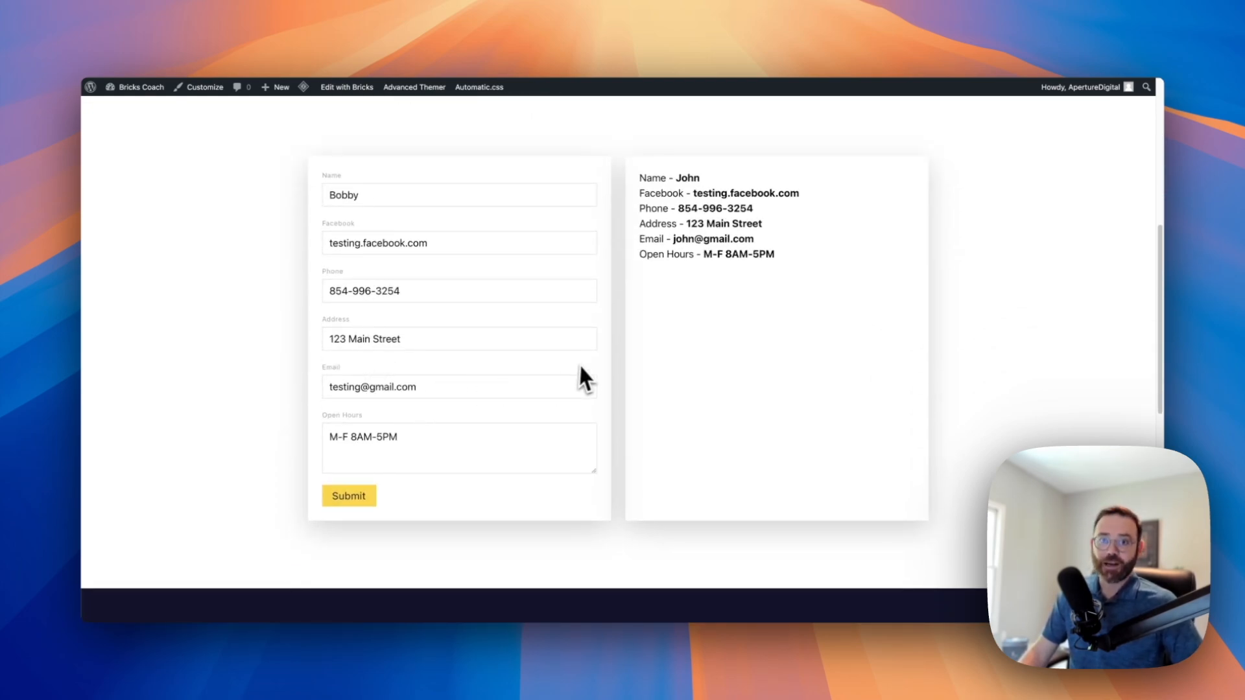
pyautogui.scroll(7, 586, 368)
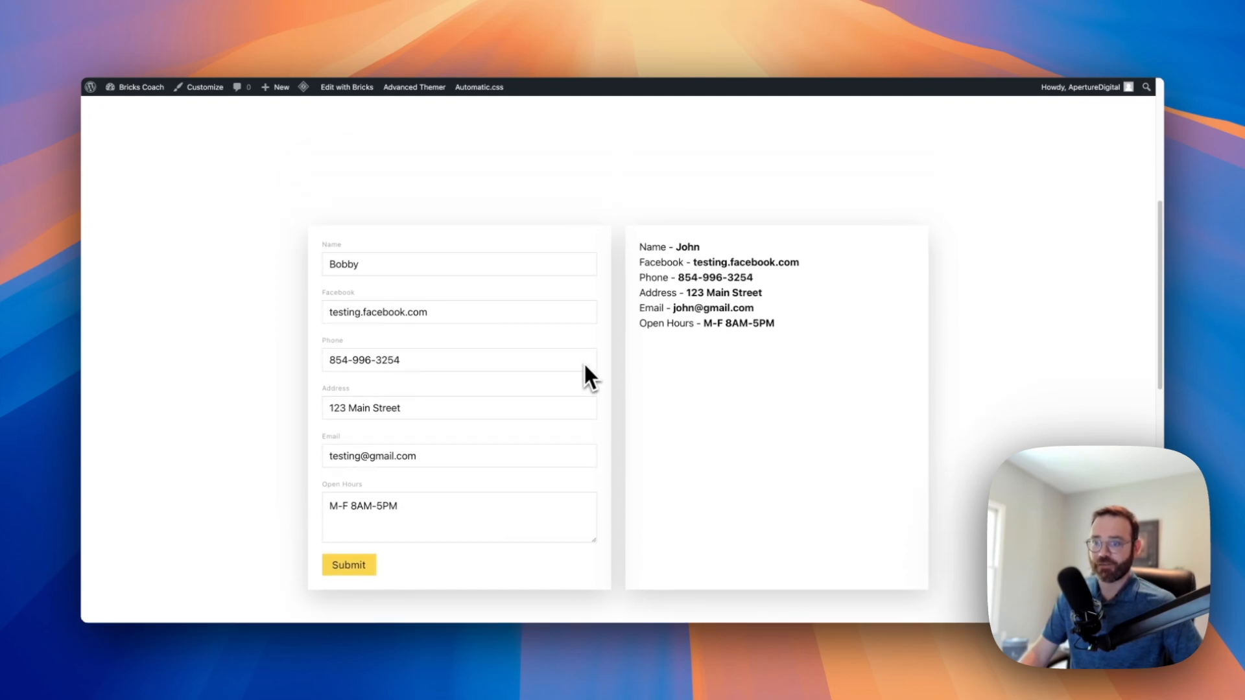
pyautogui.scroll(1, 586, 368)
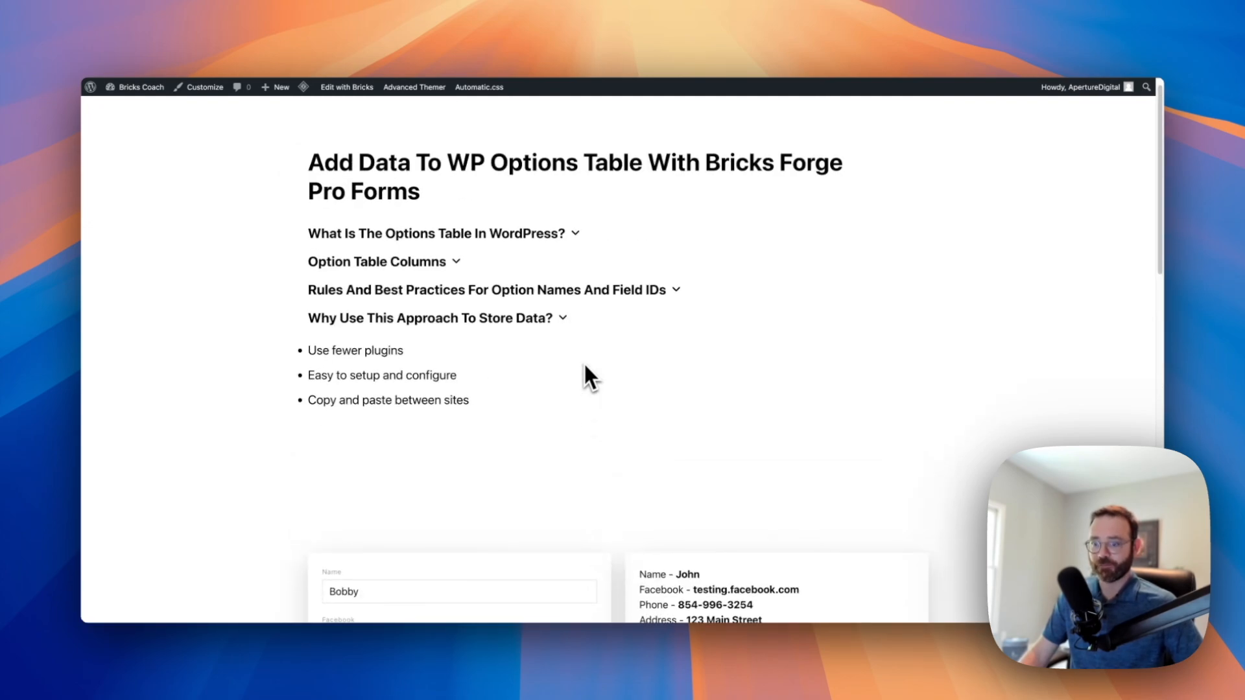
pyautogui.click(564, 322)
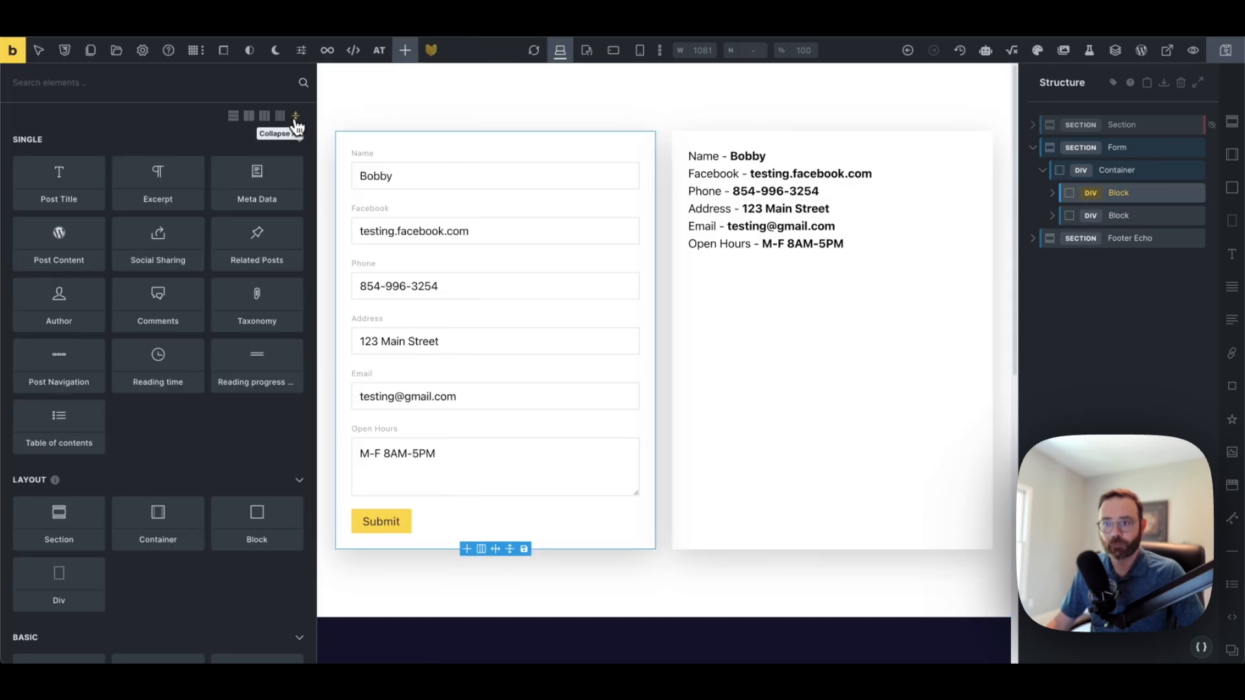
# Collapse all element categories, expand Bricksforge and Bricksforge Forms, then select the form's containing Block
pyautogui.click(296, 124)
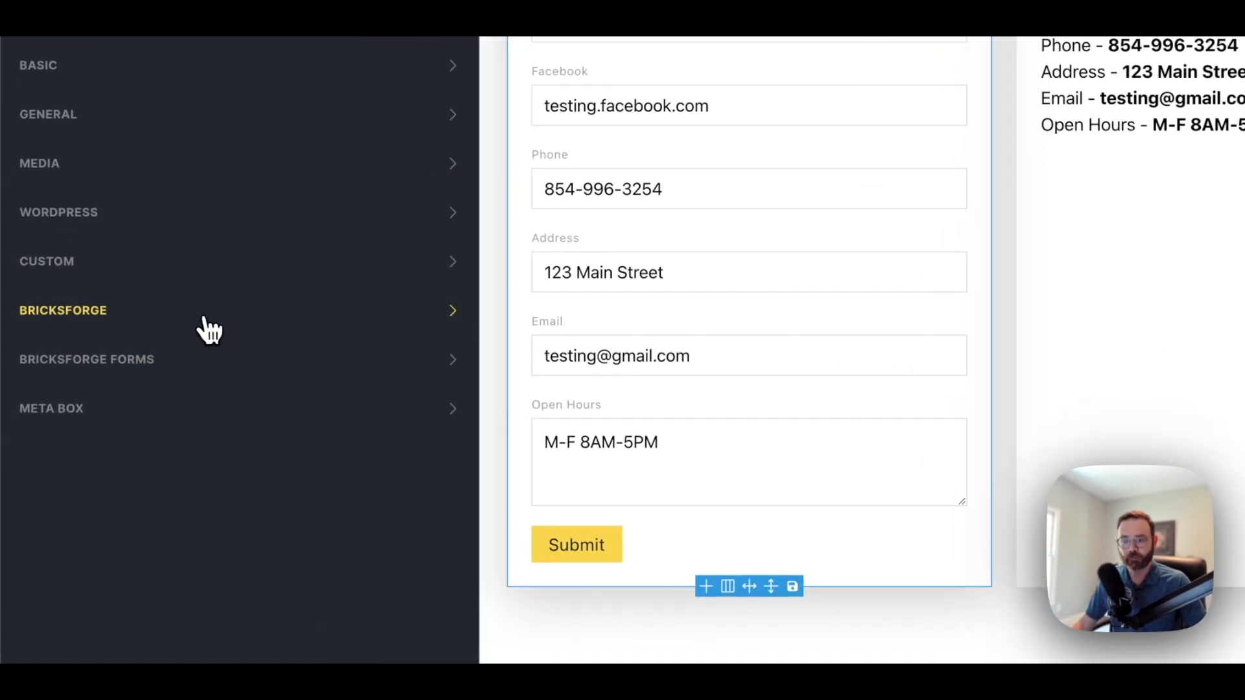
pyautogui.click(133, 375)
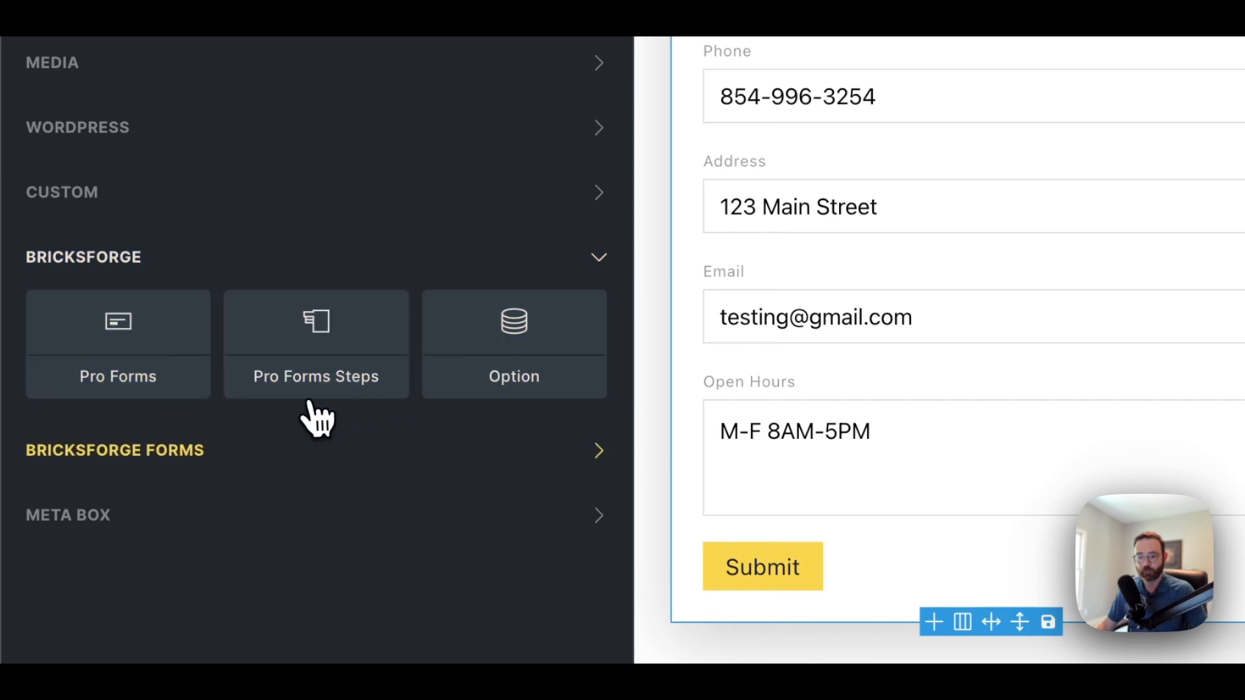
pyautogui.click(210, 454)
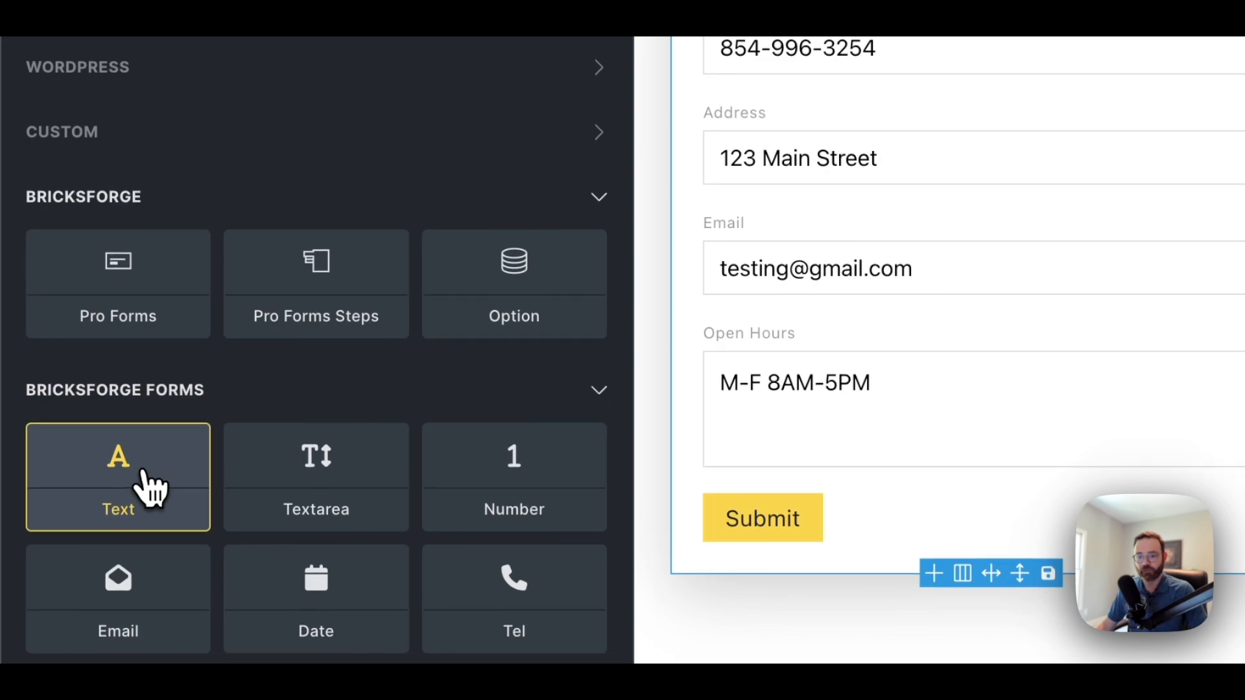
pyautogui.scroll(-2, 161, 426)
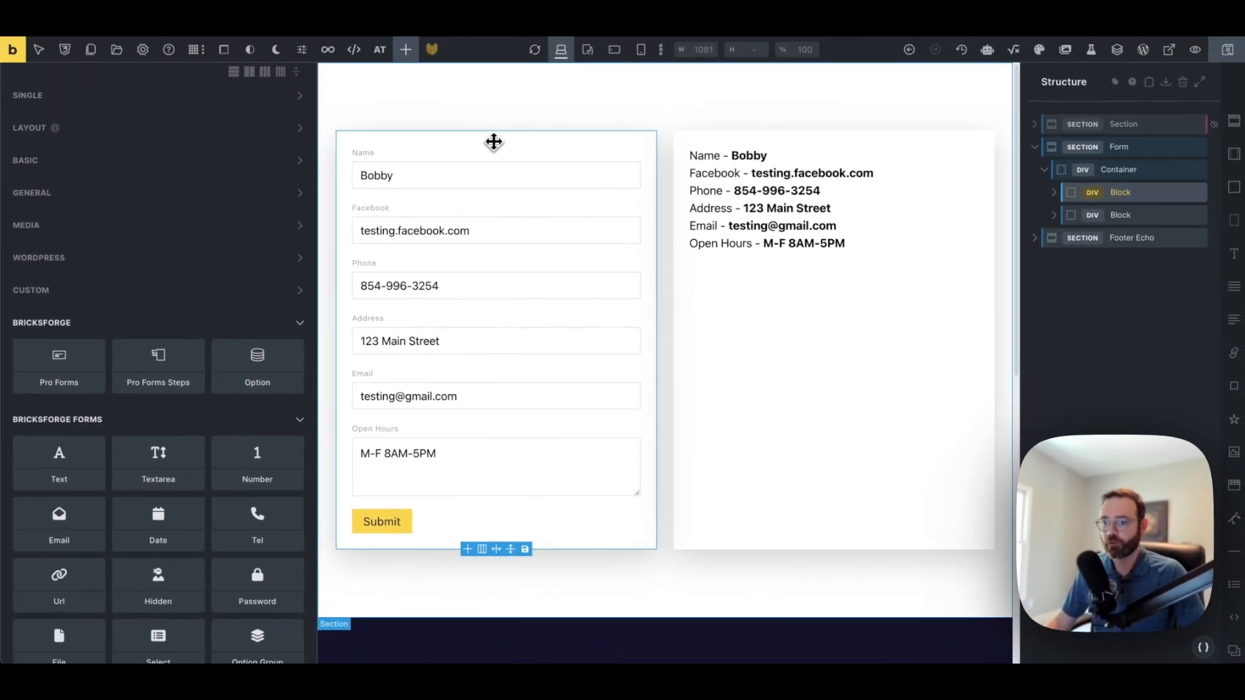
pyautogui.click(492, 142)
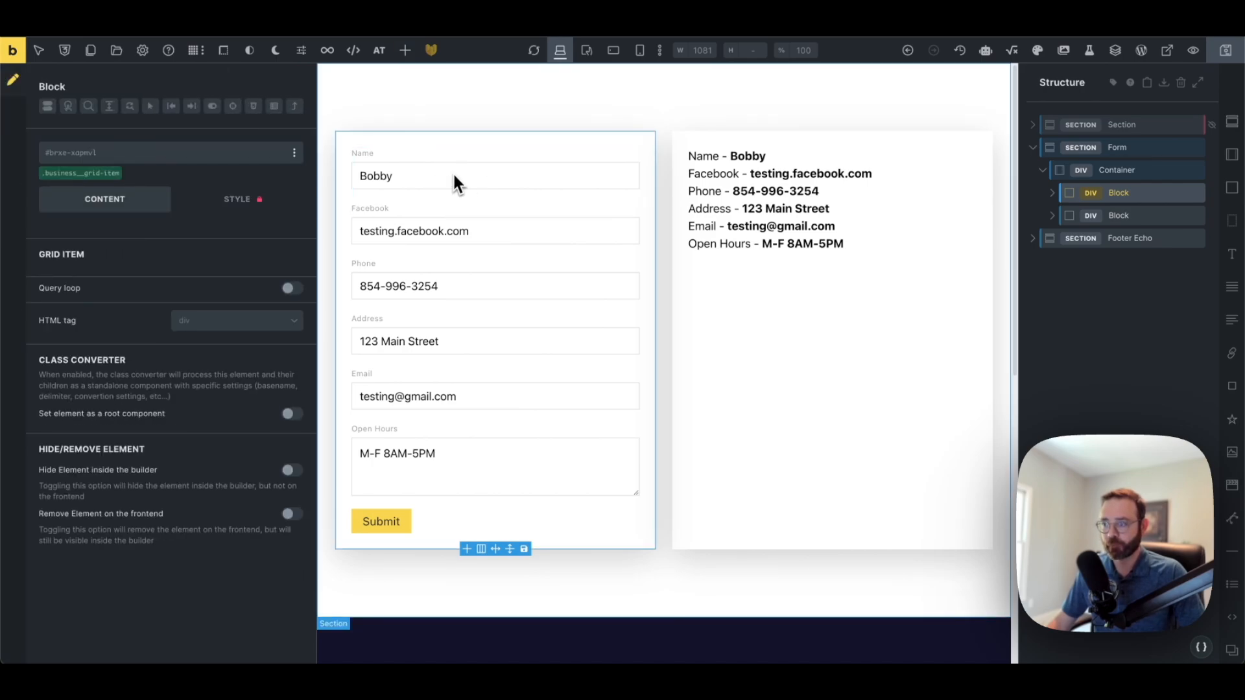
# Inspect the Option element and the form's Name field, then select Pro Forms in Structure
pyautogui.click(752, 155)
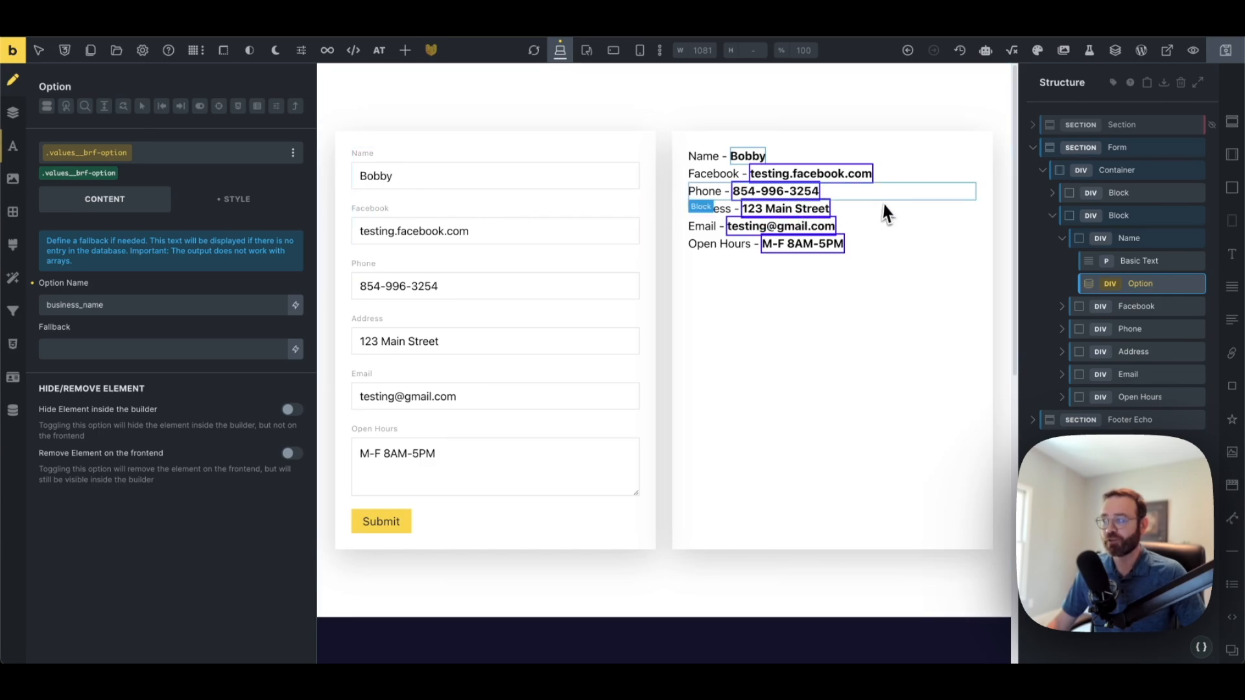
pyautogui.click(495, 155)
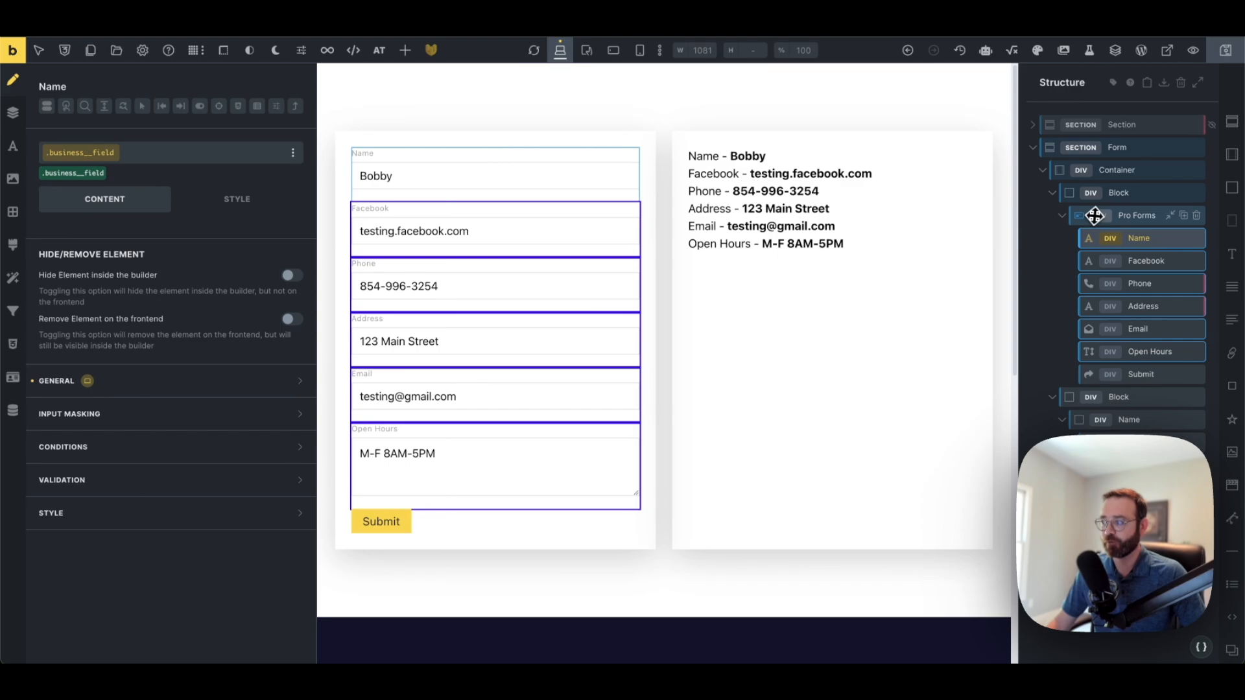
pyautogui.click(1132, 220)
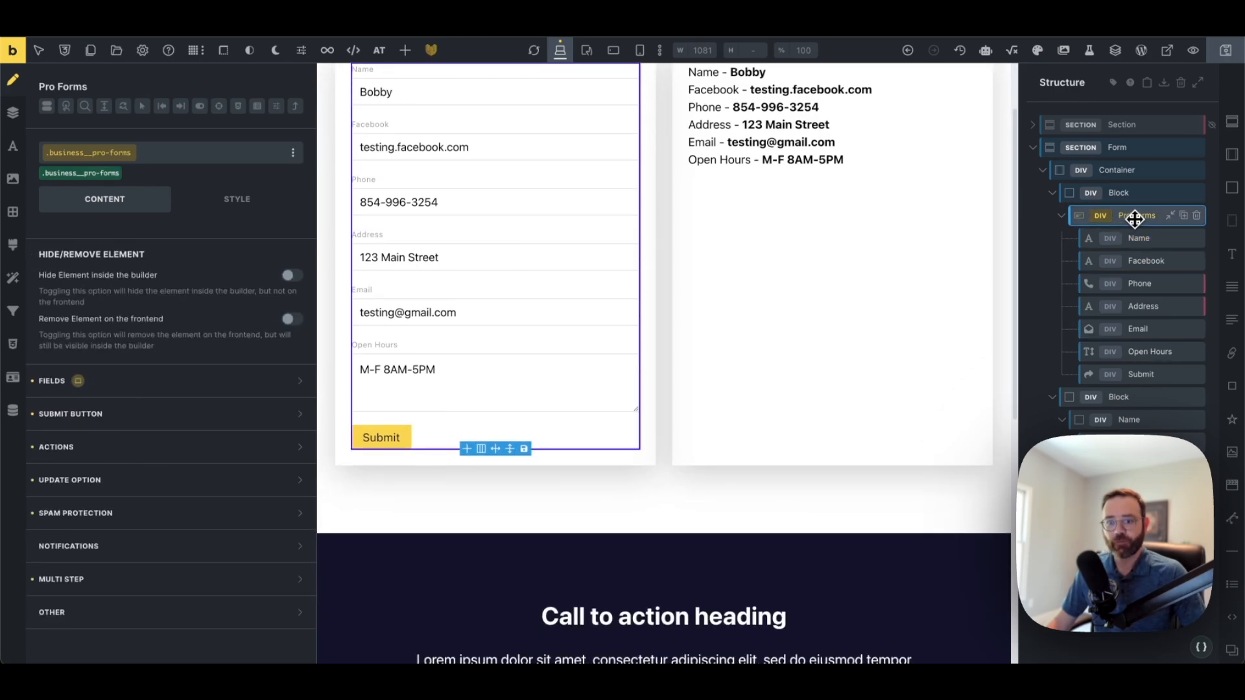
# Browse the Pro Forms Fields and Actions settings, then expand the Update Option list
pyautogui.click(151, 389)
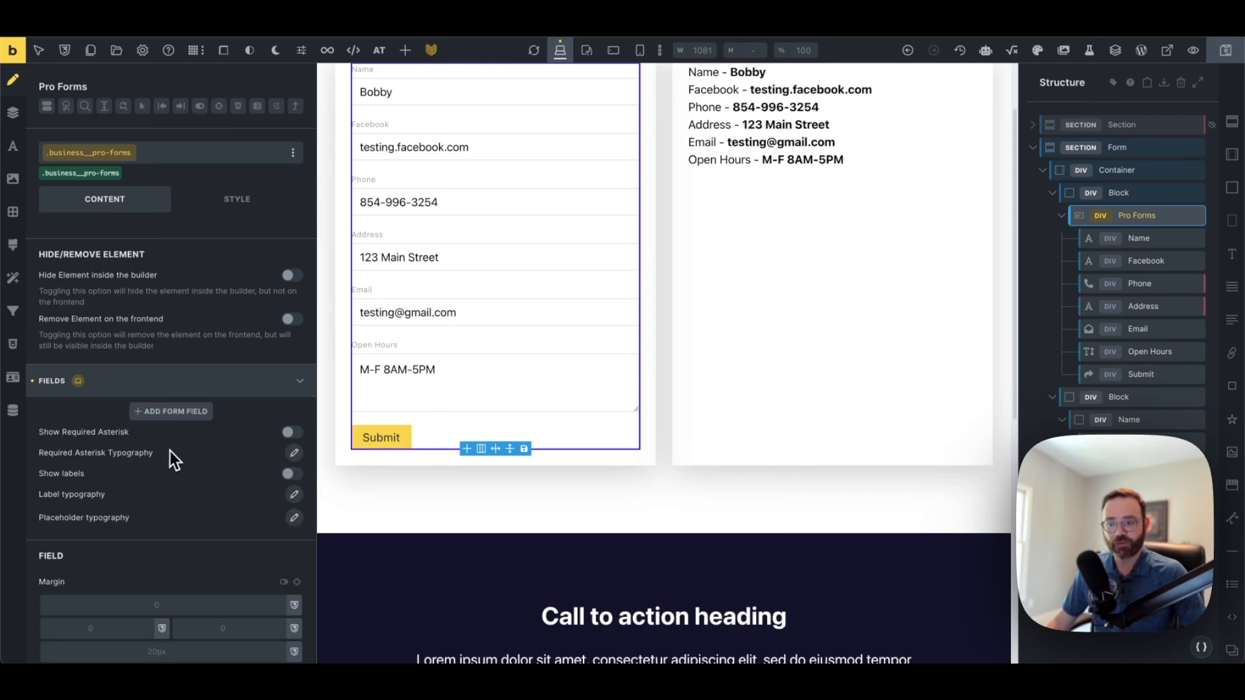
pyautogui.click(265, 394)
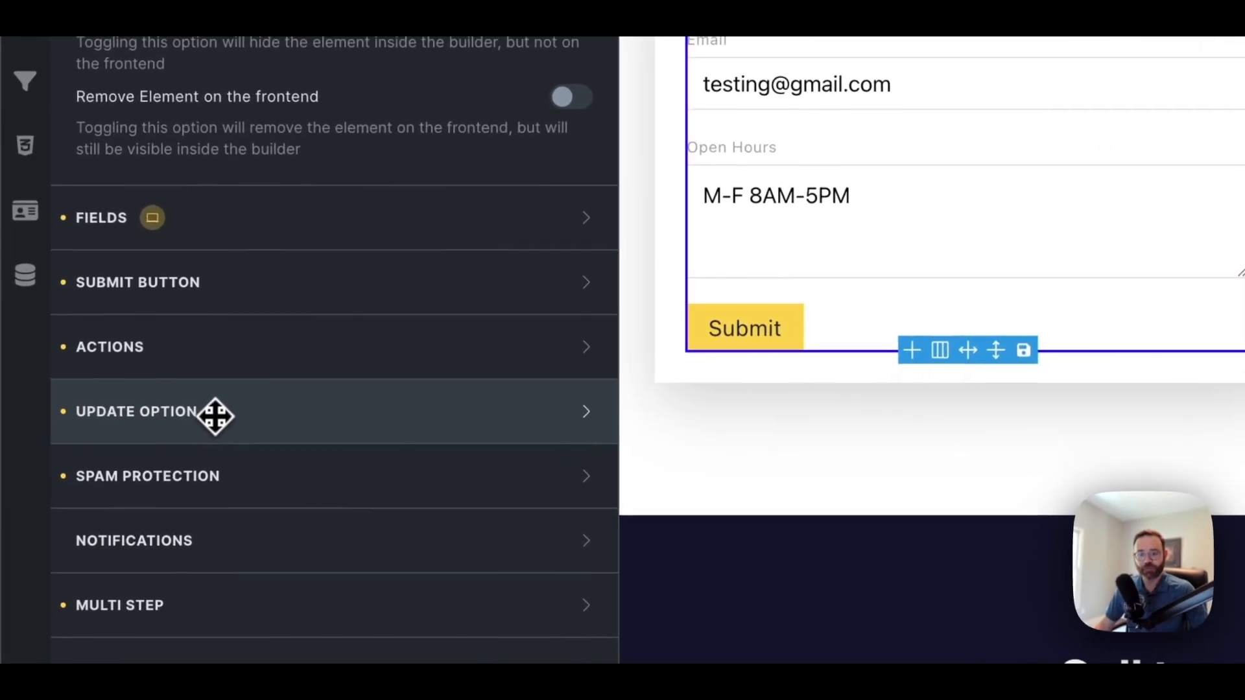
pyautogui.click(202, 355)
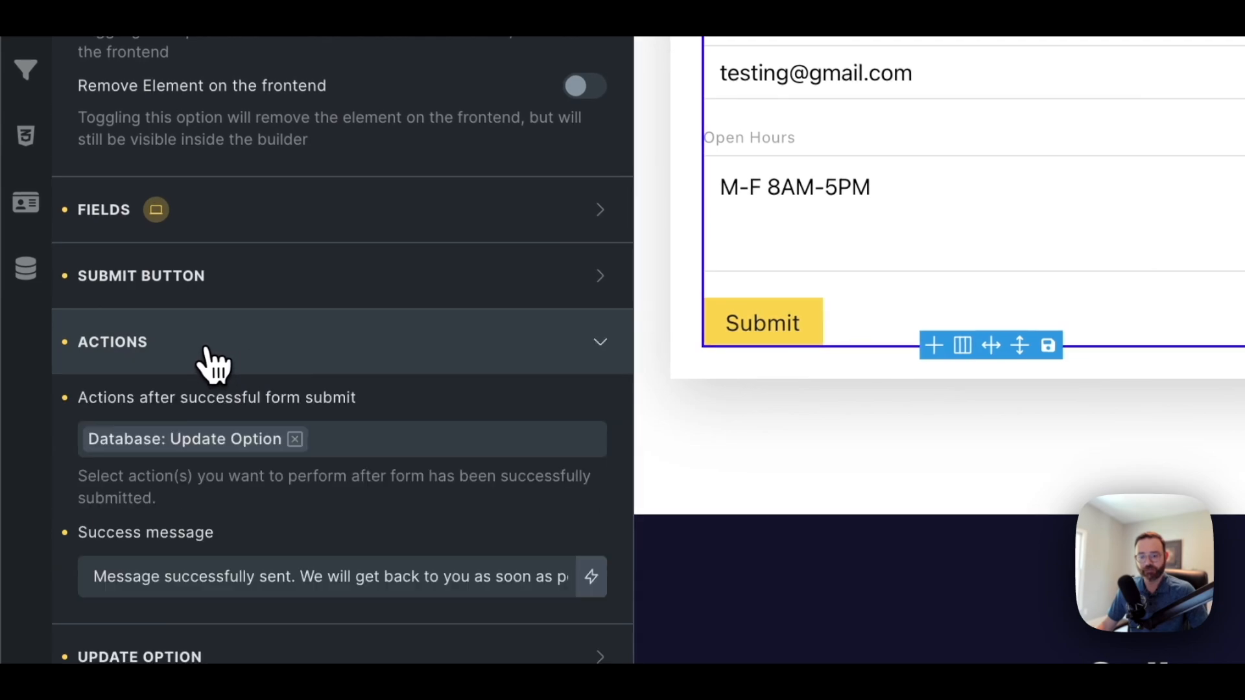
pyautogui.scroll(-1, 214, 362)
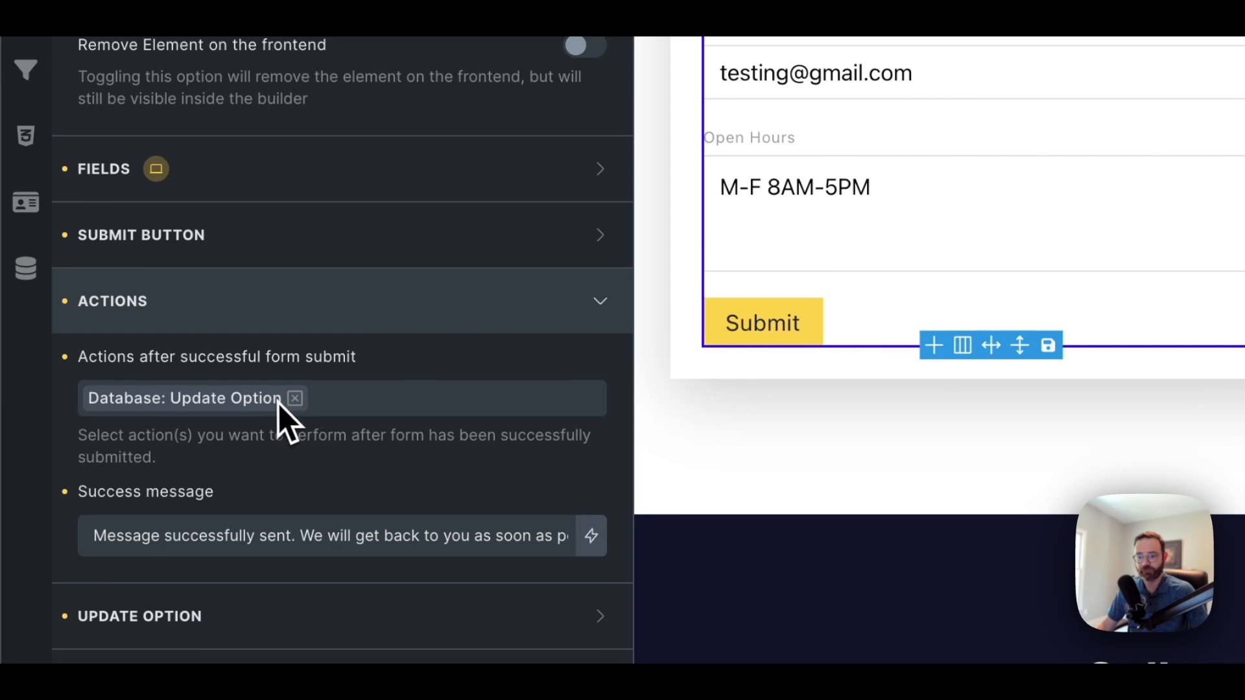
pyautogui.click(286, 317)
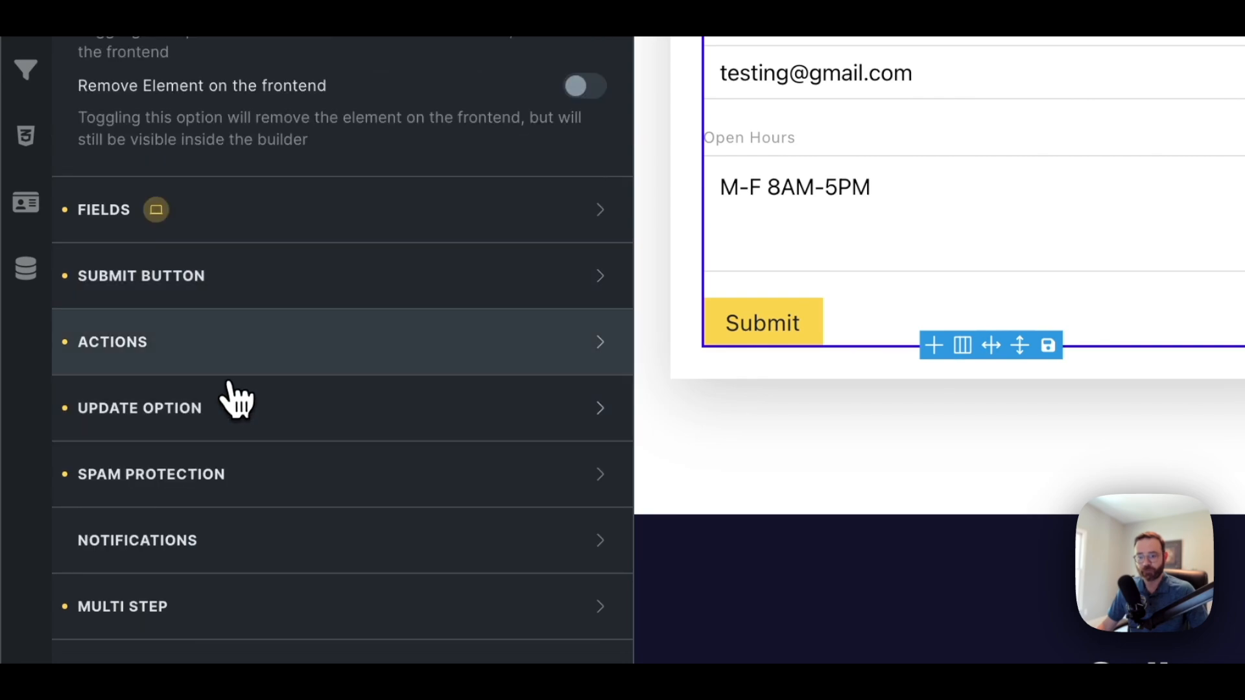
pyautogui.click(229, 425)
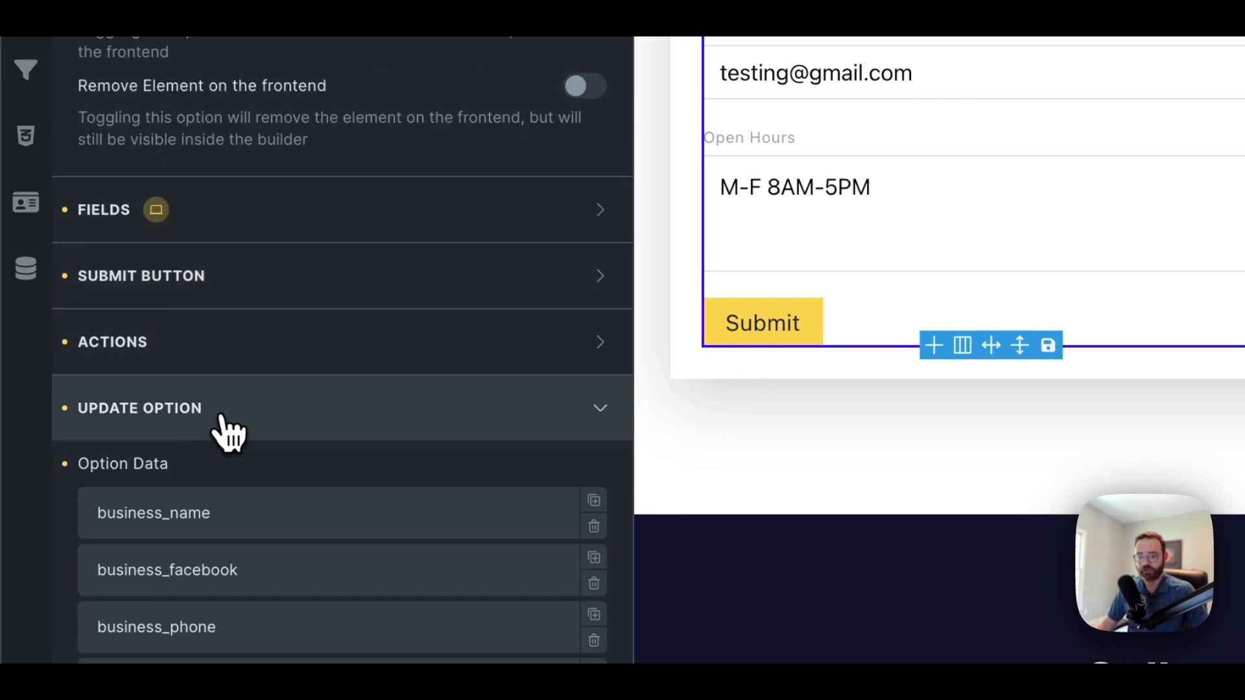
pyautogui.scroll(-2, 228, 431)
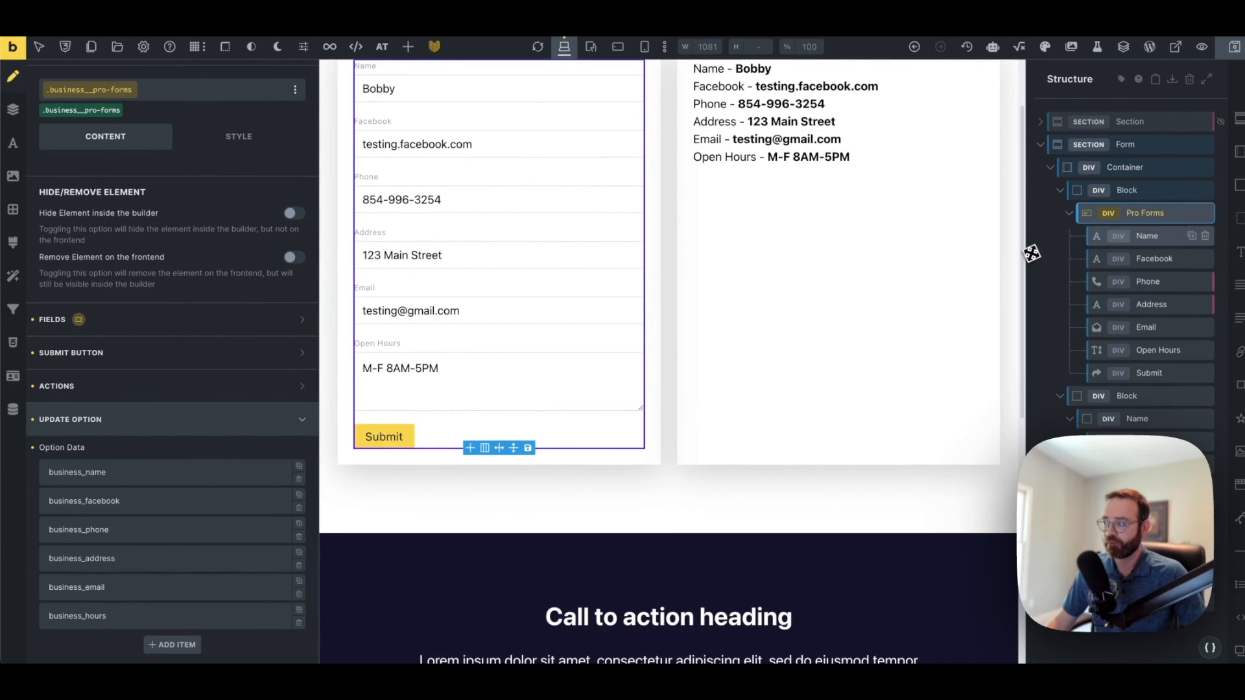
# Expand the business_name entry and highlight its option name, mapped to {{business-name}}
pyautogui.click(1139, 240)
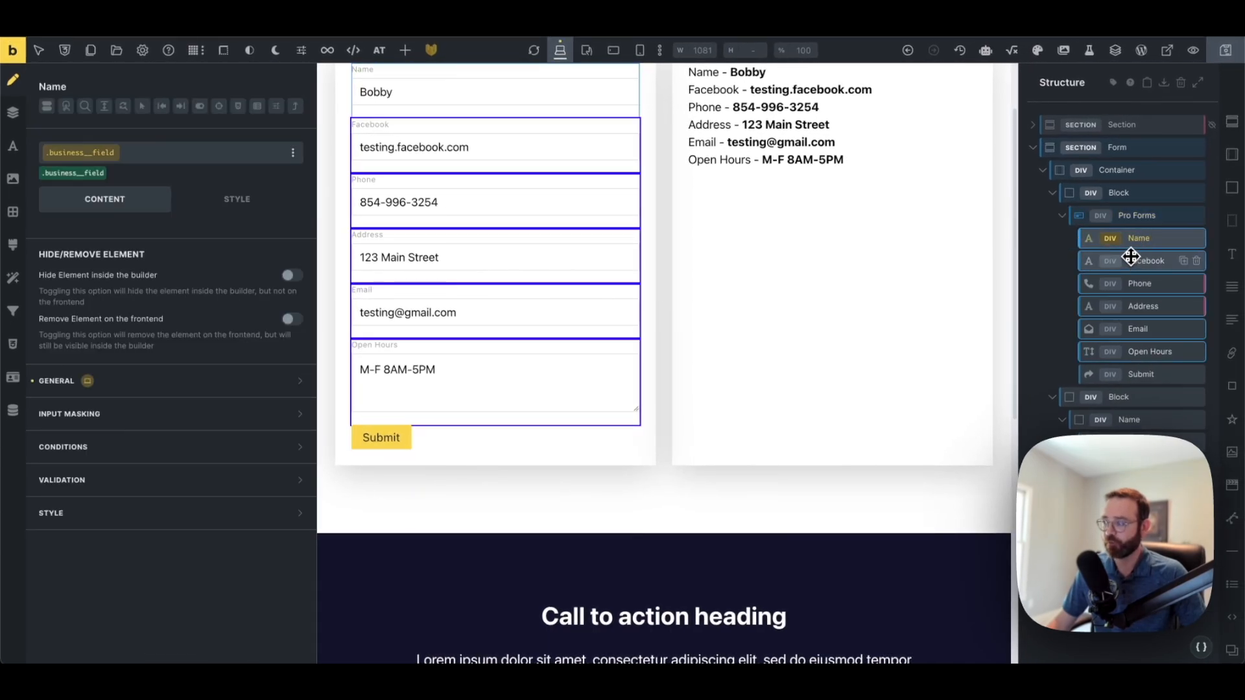
pyautogui.click(1136, 215)
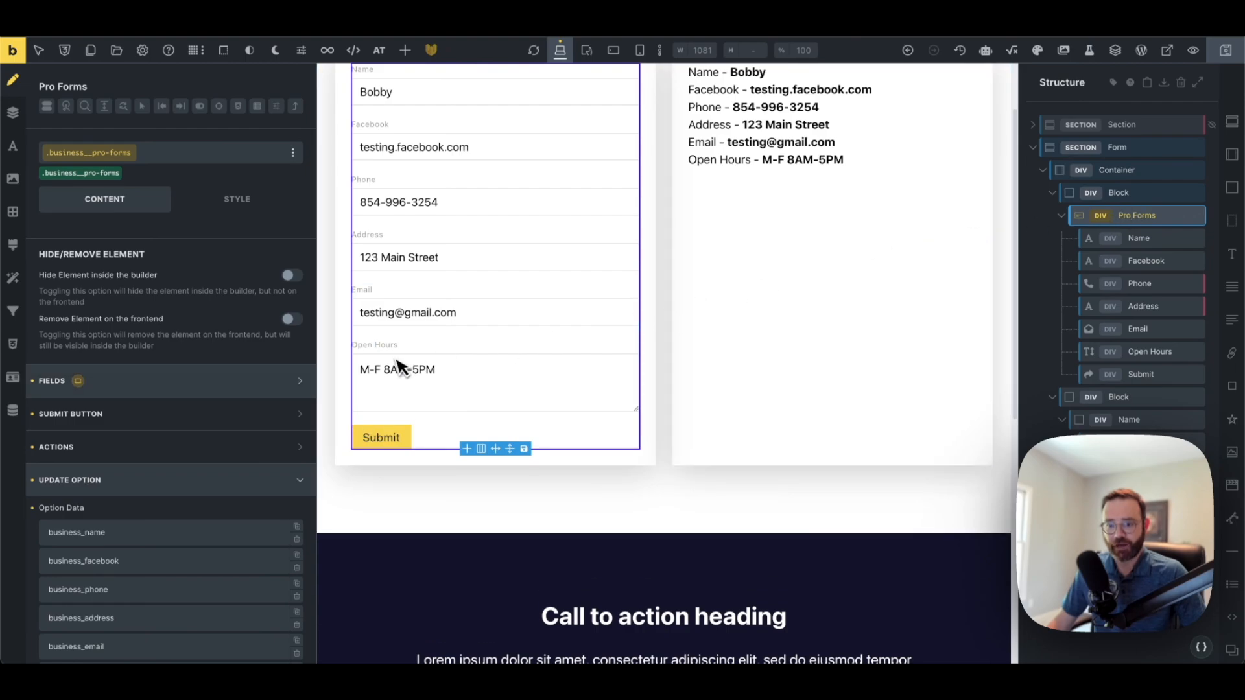
pyautogui.scroll(-2, 271, 384)
pyautogui.scroll(-2, 214, 415)
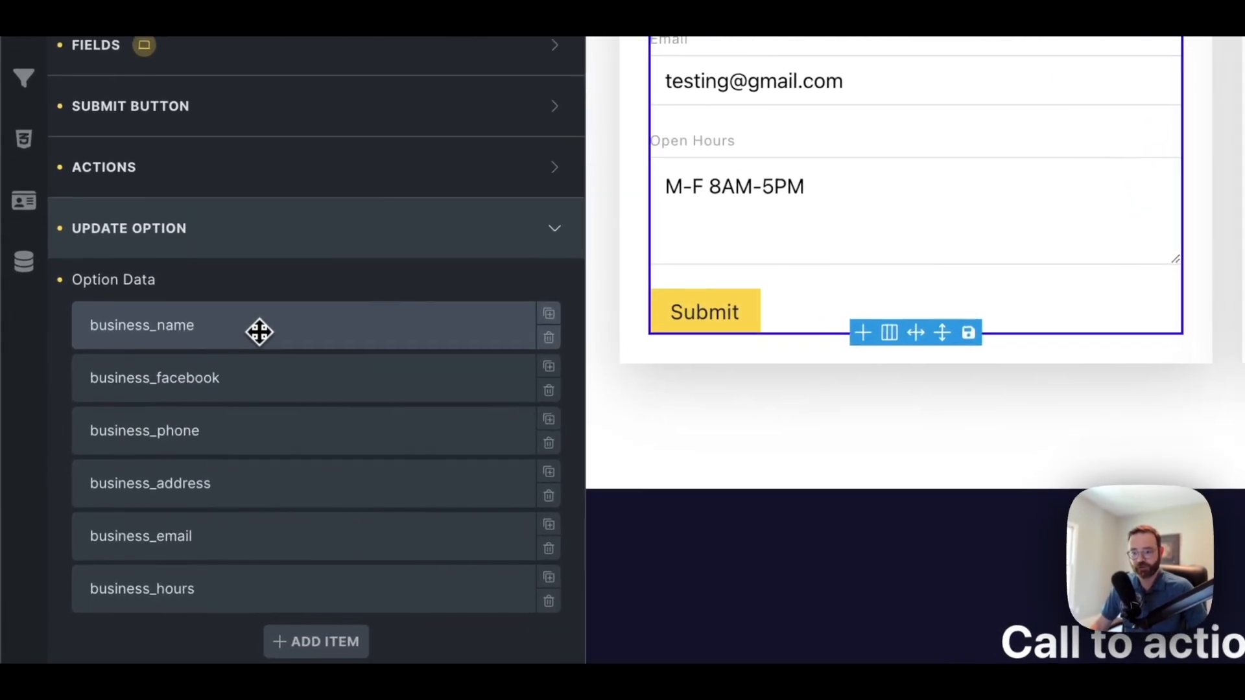
pyautogui.click(144, 444)
pyautogui.scroll(-2, 141, 448)
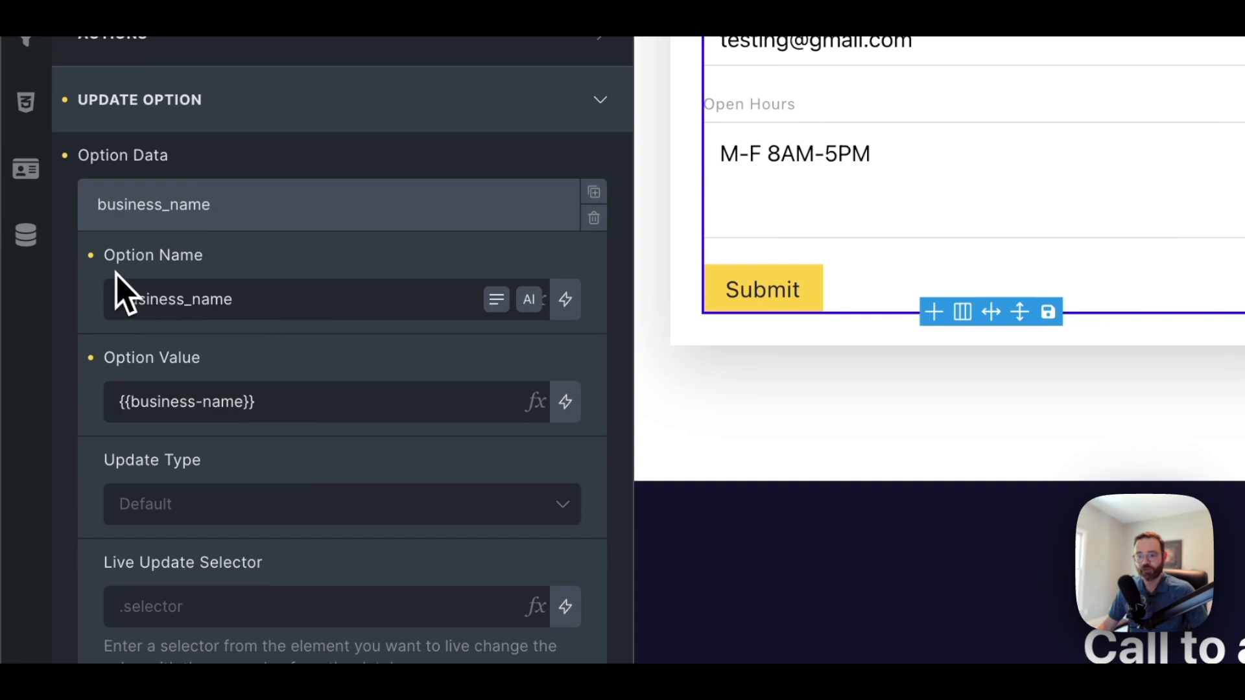
pyautogui.moveTo(112, 299); pyautogui.dragTo(268, 299)
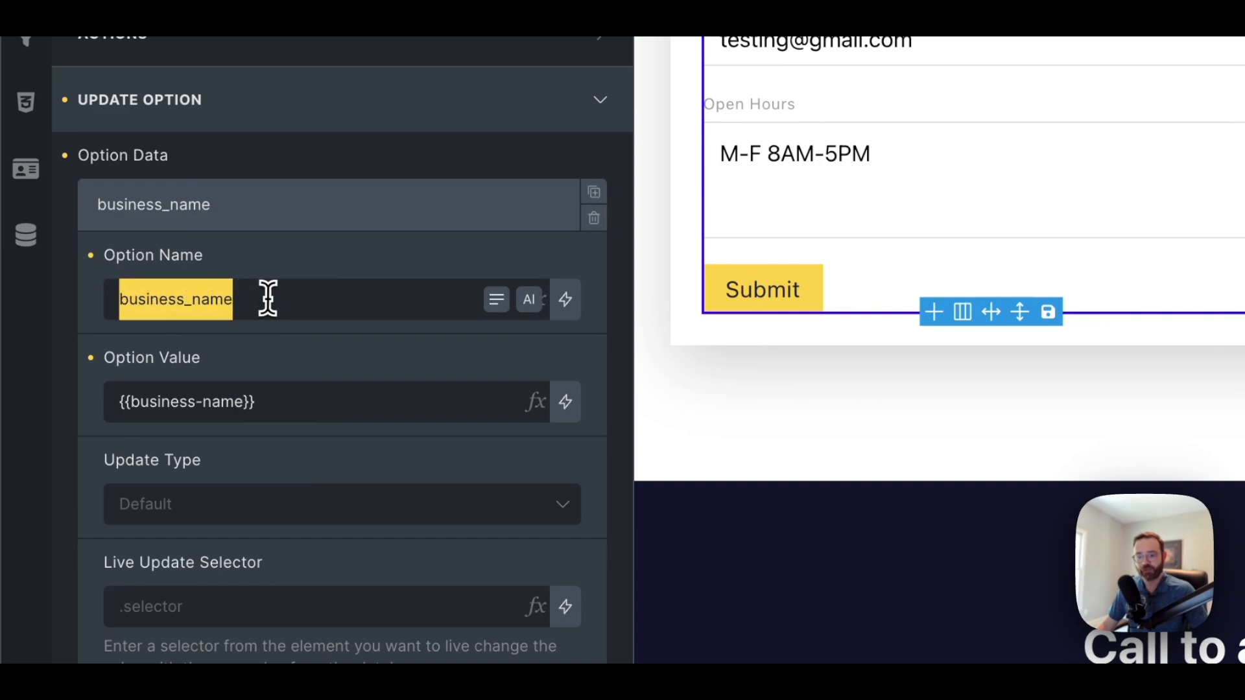
pyautogui.click(194, 307)
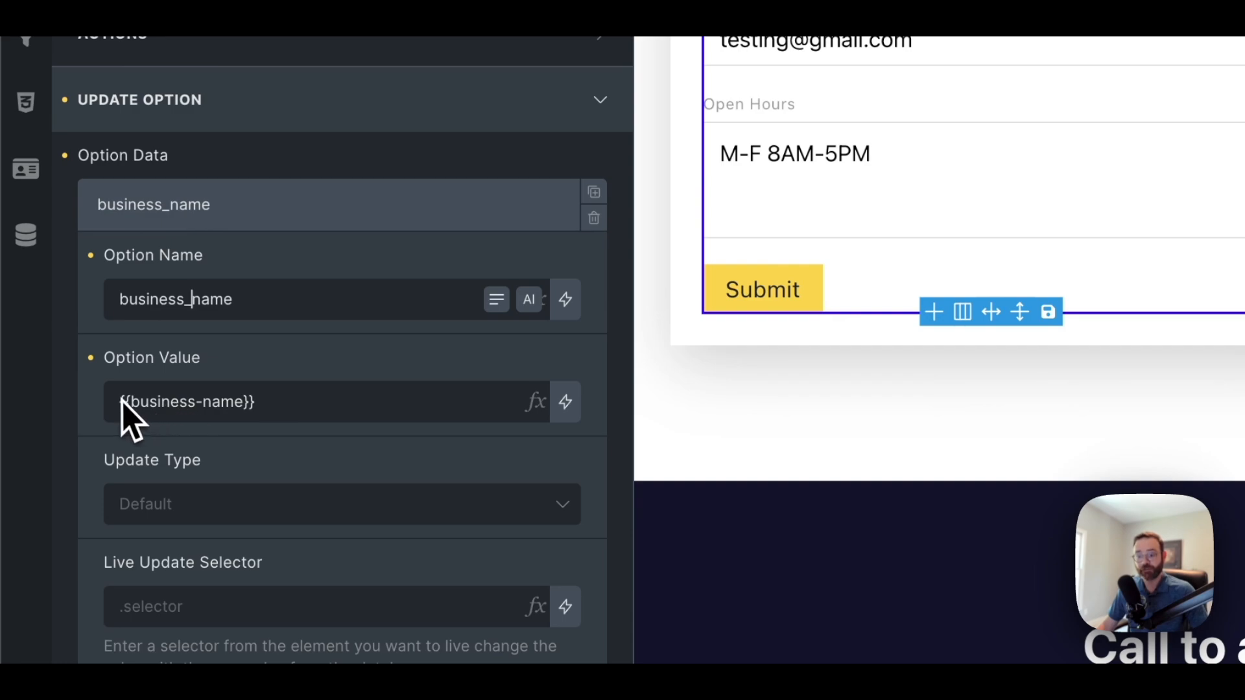
pyautogui.moveTo(255, 302); pyautogui.dragTo(115, 304)
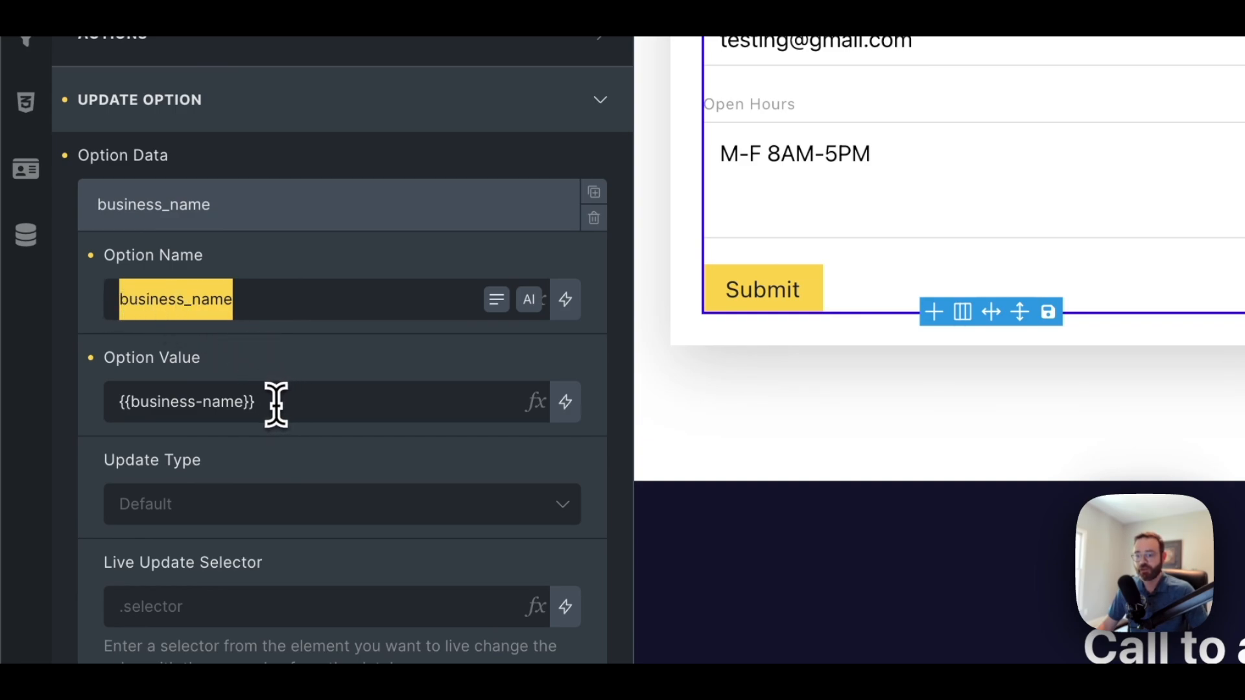
pyautogui.scroll(1, 284, 406)
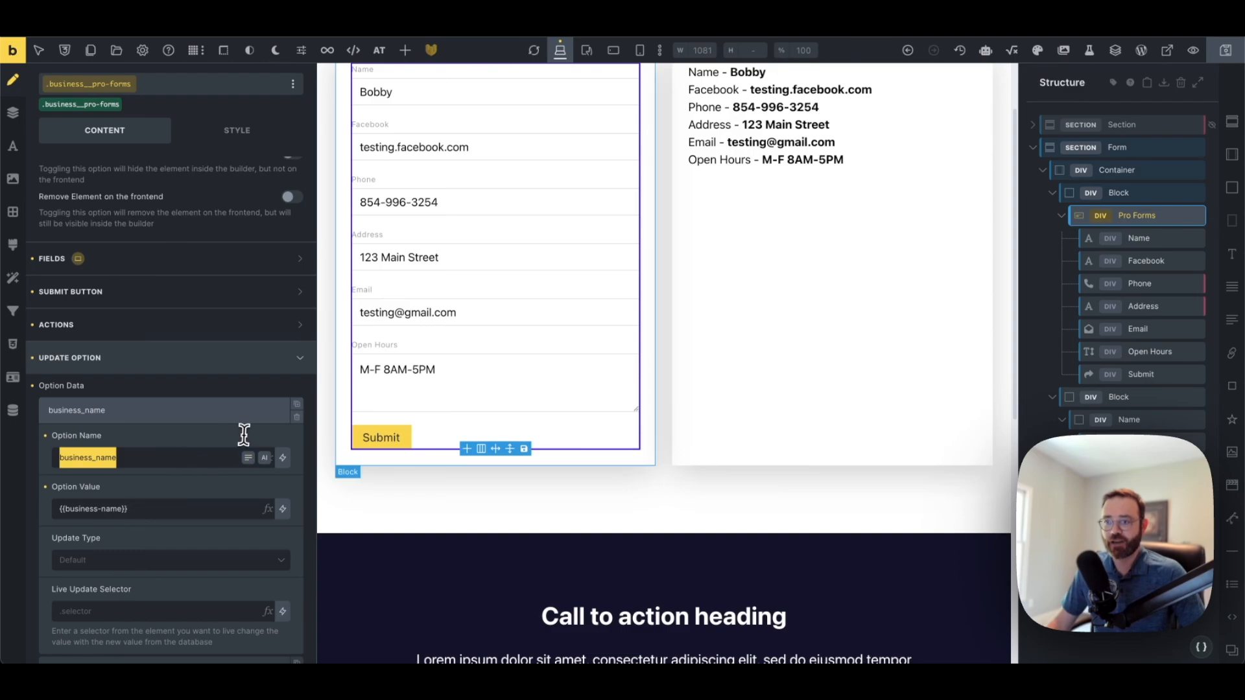
pyautogui.scroll(1, 353, 344)
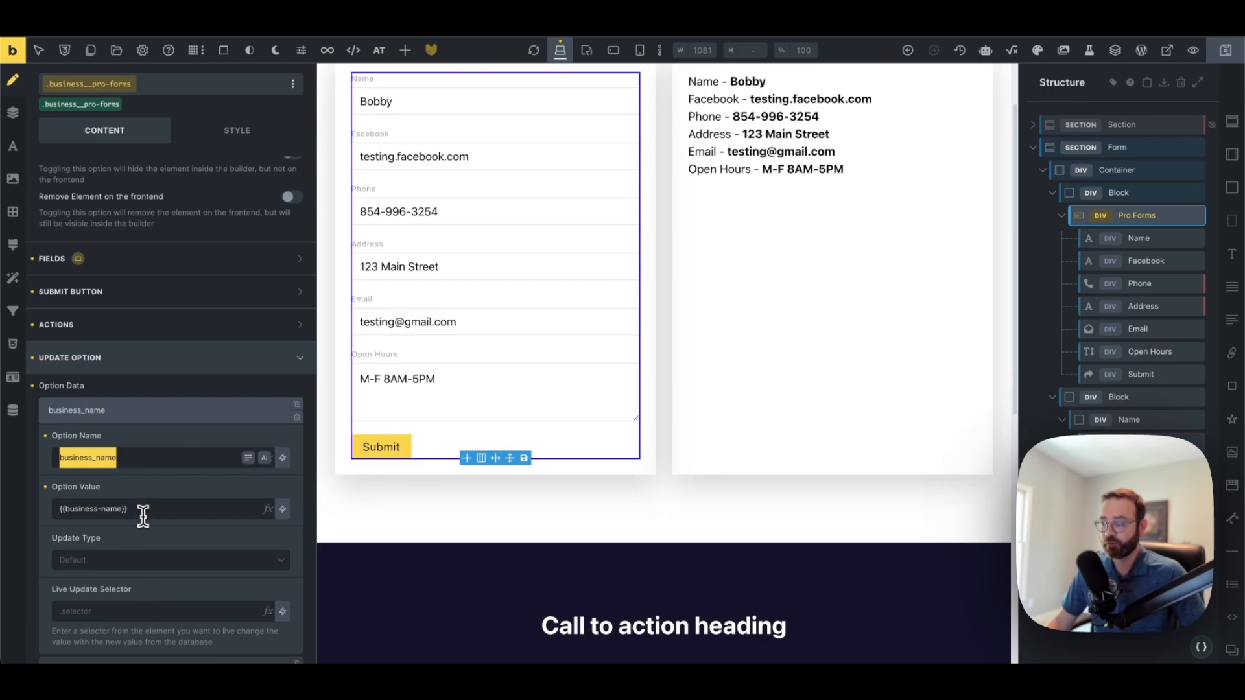
# Confirm the Name field's Custom ID under General is business-name, then reselect Pro Forms
pyautogui.click(1144, 241)
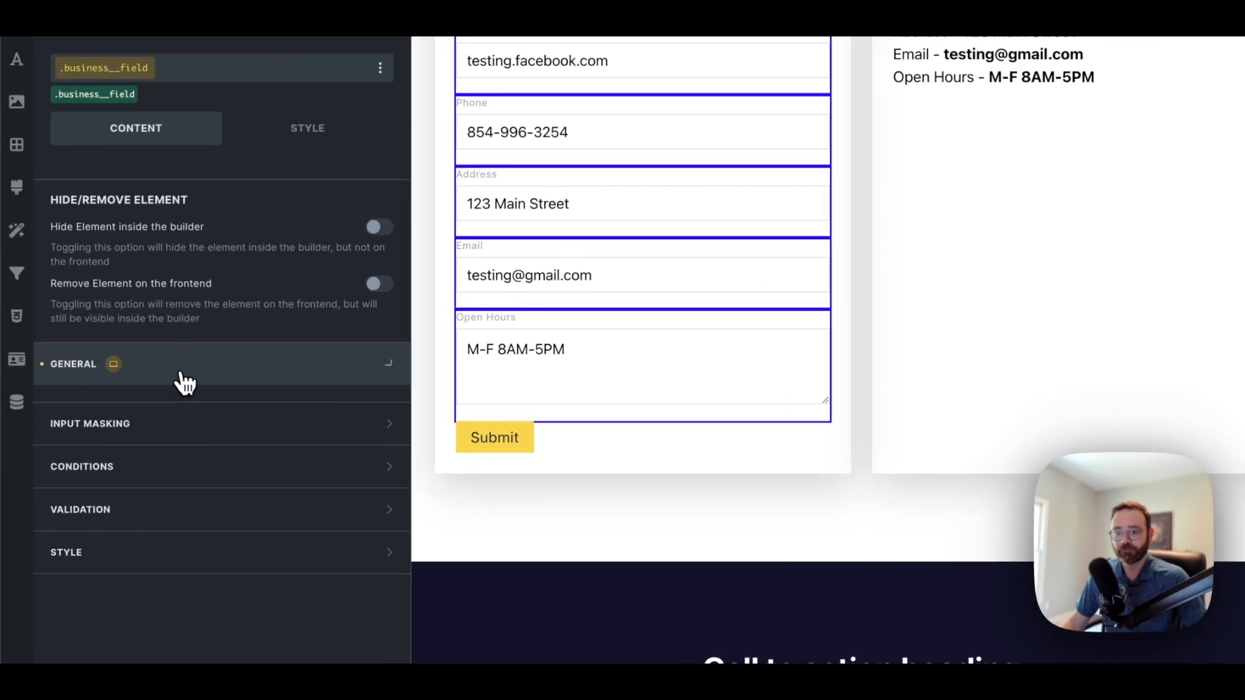
pyautogui.click(141, 389)
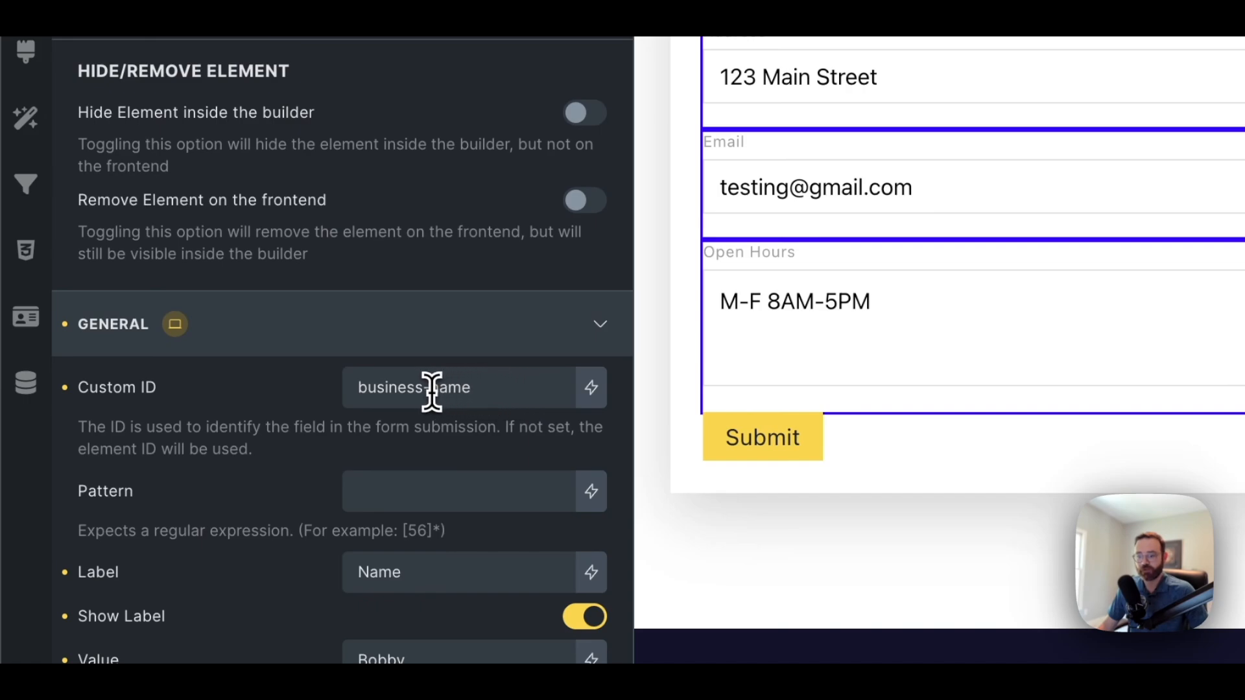
pyautogui.moveTo(431, 389); pyautogui.dragTo(347, 390)
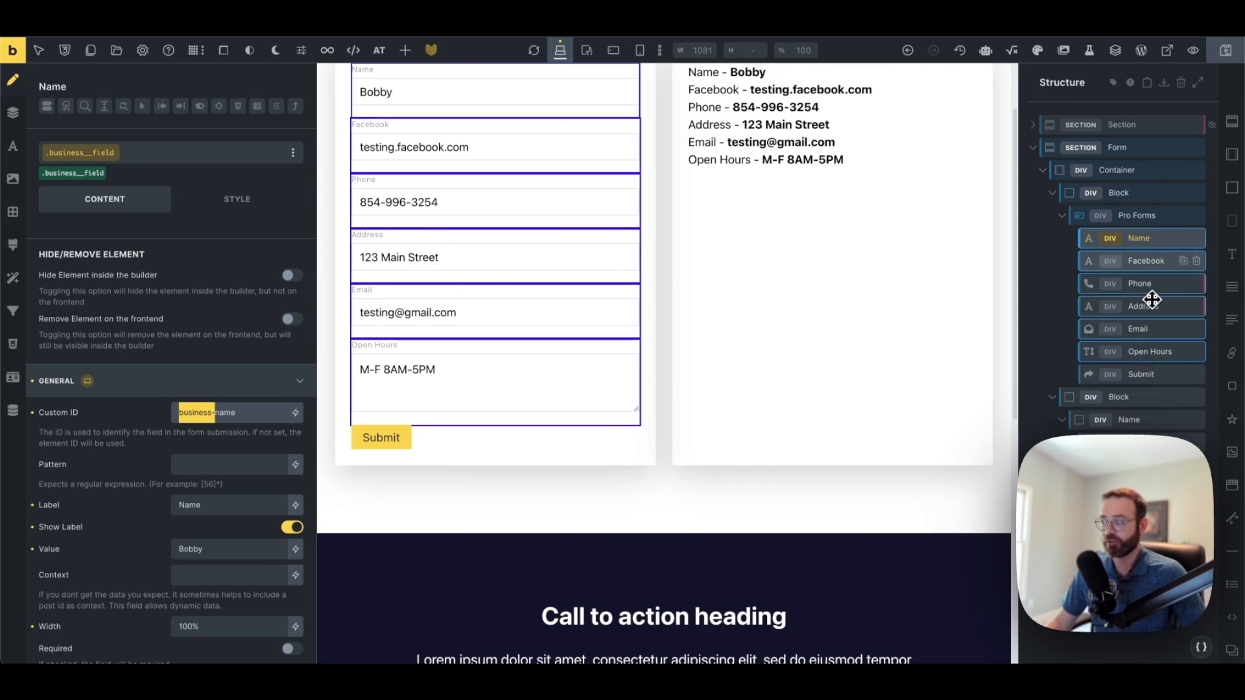
pyautogui.click(1142, 216)
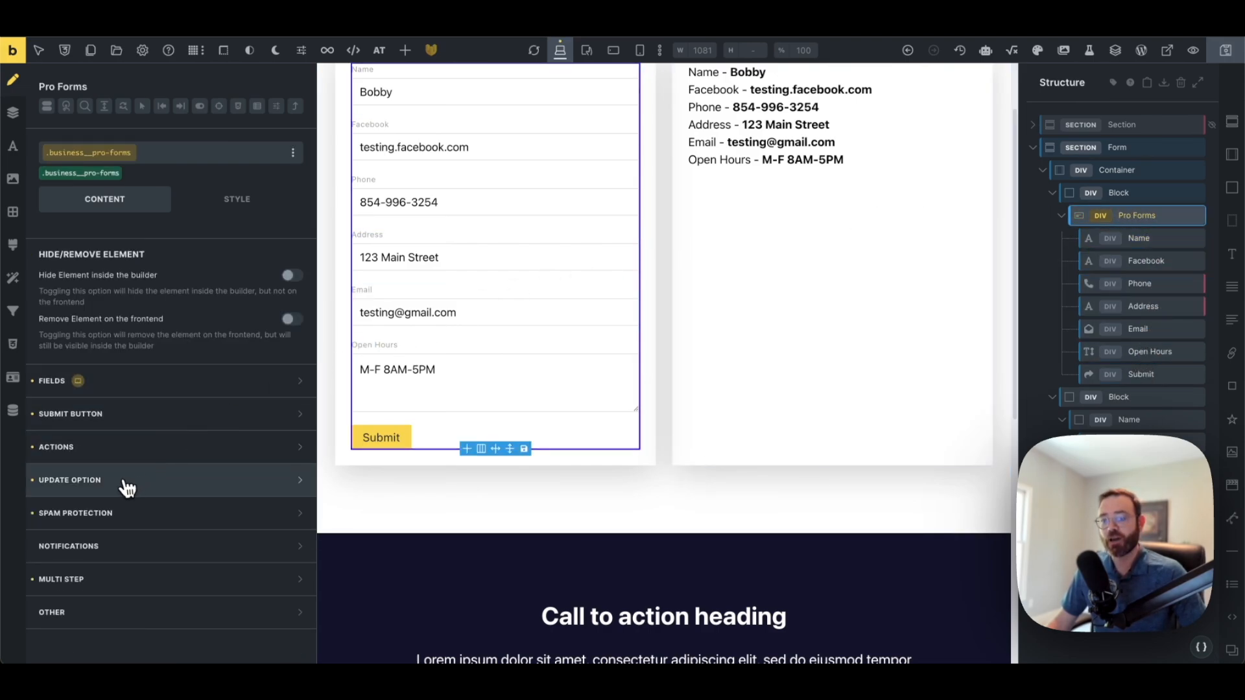
# Reopen Update Option and expand the business_name entry
pyautogui.click(132, 491)
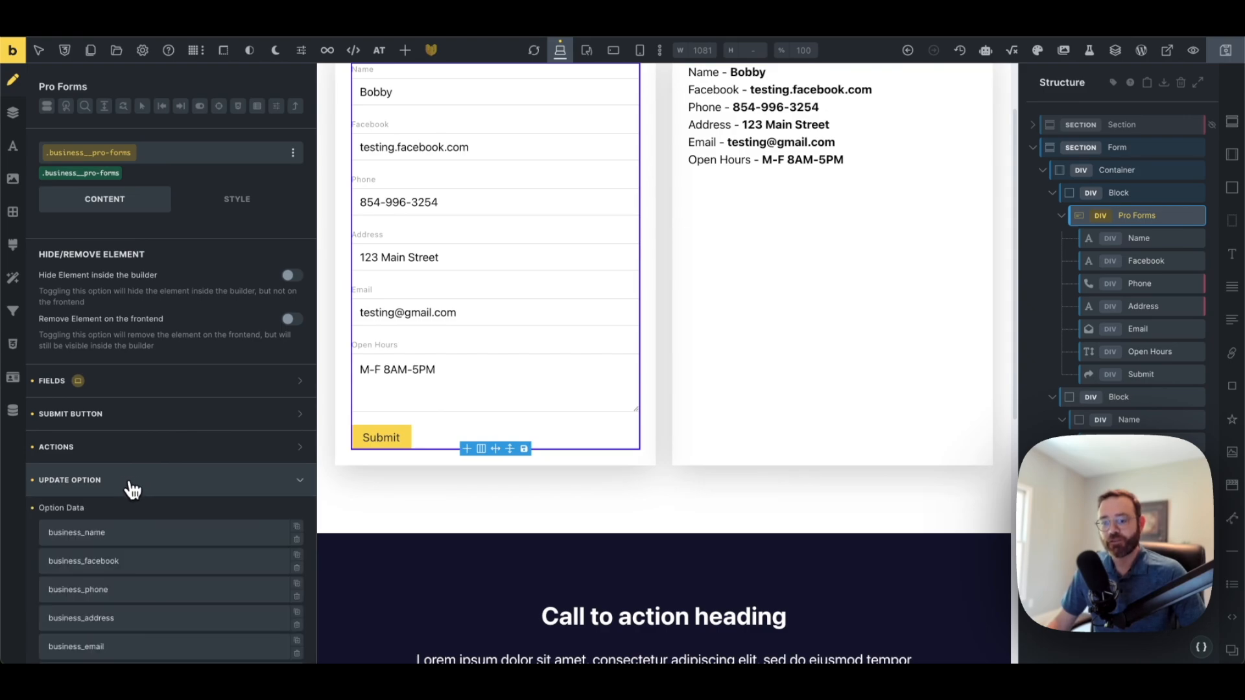
pyautogui.scroll(-1, 121, 485)
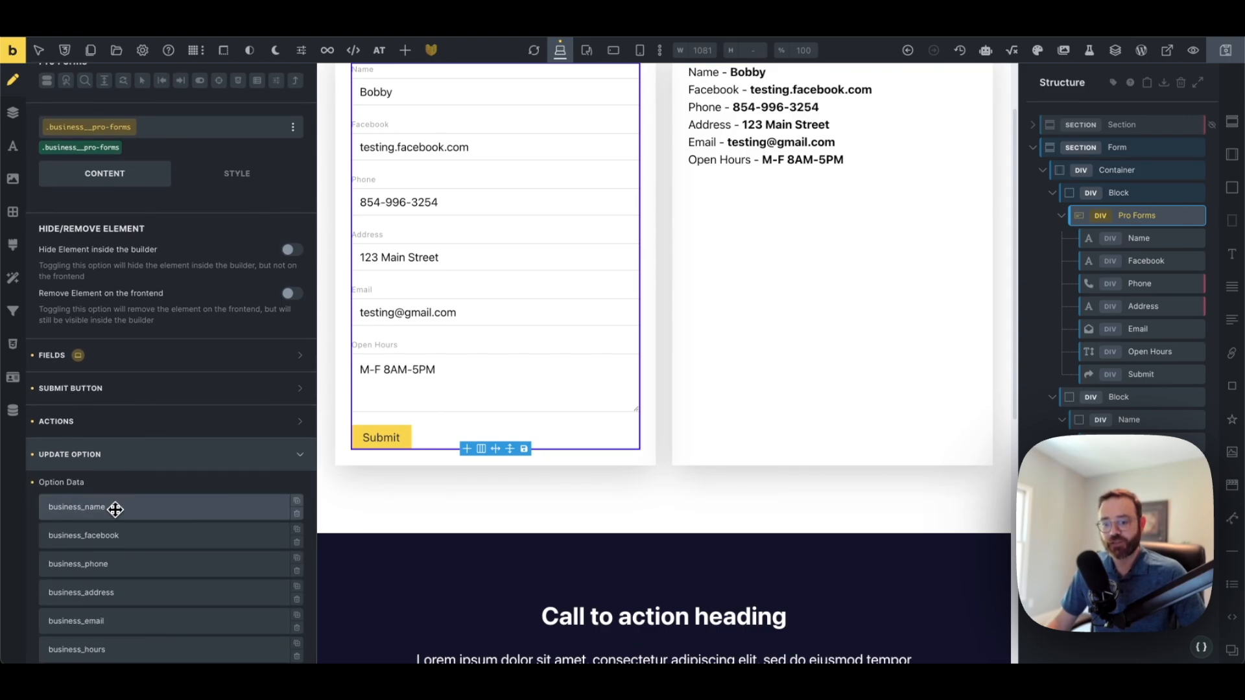
pyautogui.click(115, 507)
pyautogui.scroll(-5, 115, 509)
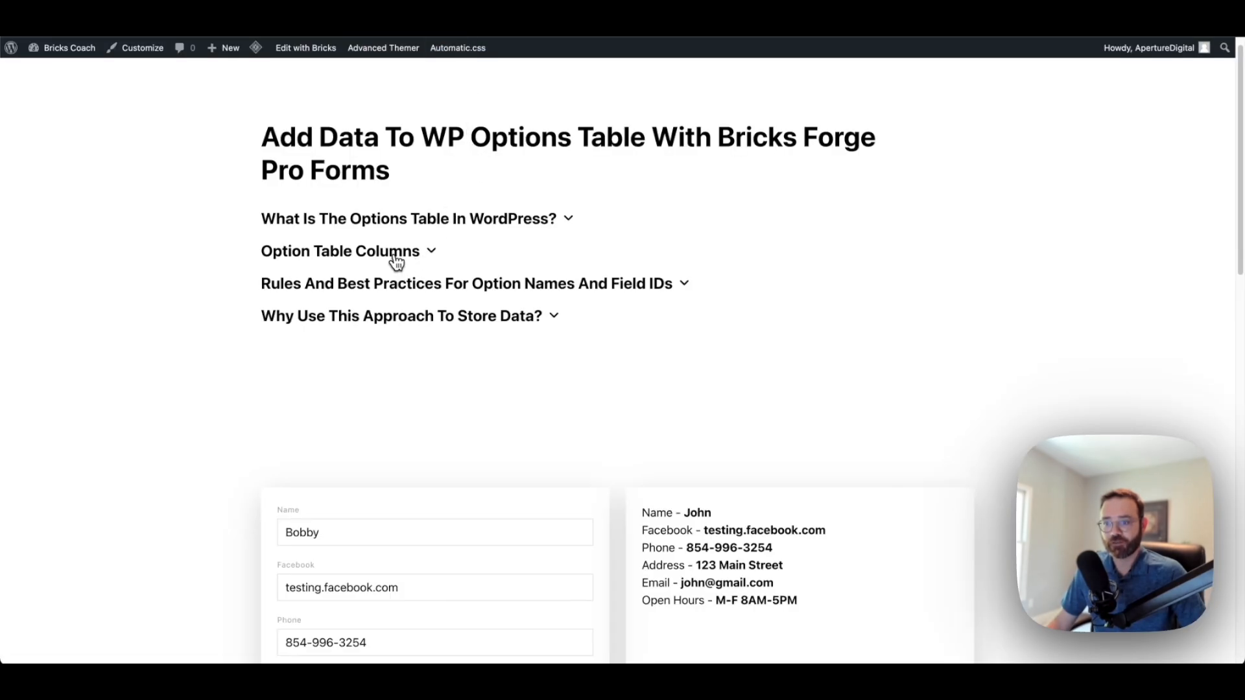
# Expand Option Table Columns on the live page to view the phpMyAdmin options table screenshot
pyautogui.click(396, 261)
pyautogui.scroll(-6, 397, 263)
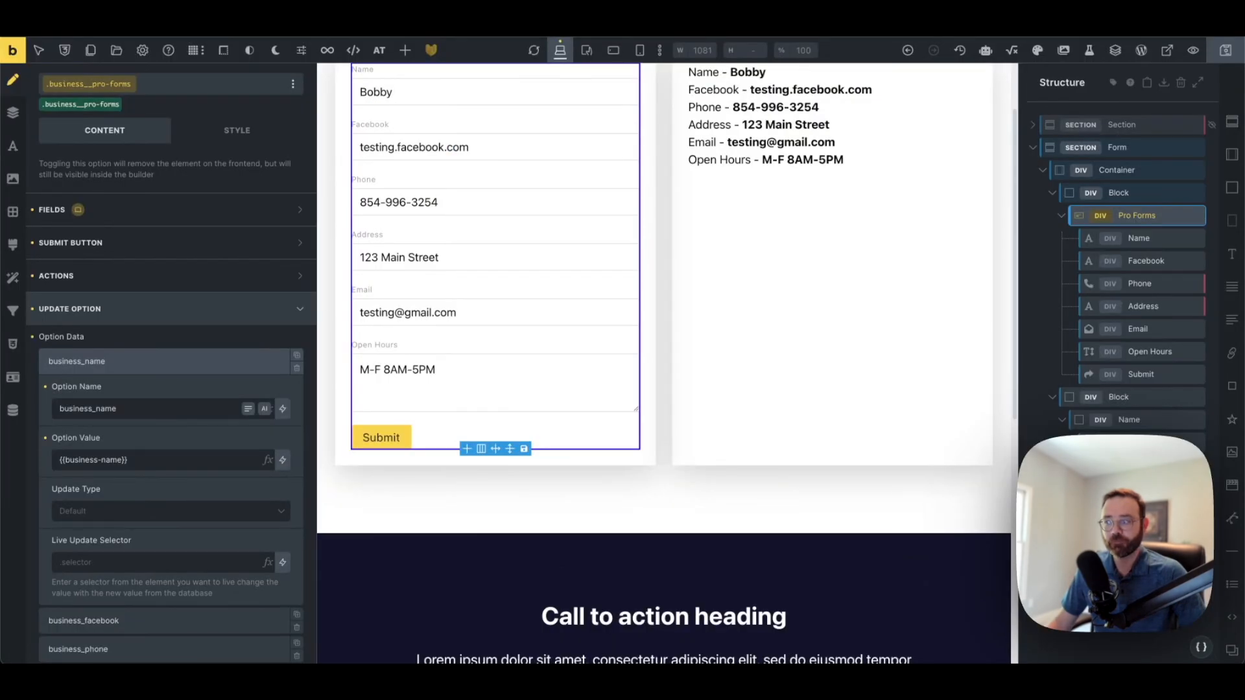
# Expand the Form section in Structure and select its first Block, the business__grid-item
pyautogui.scroll(2, 511, 240)
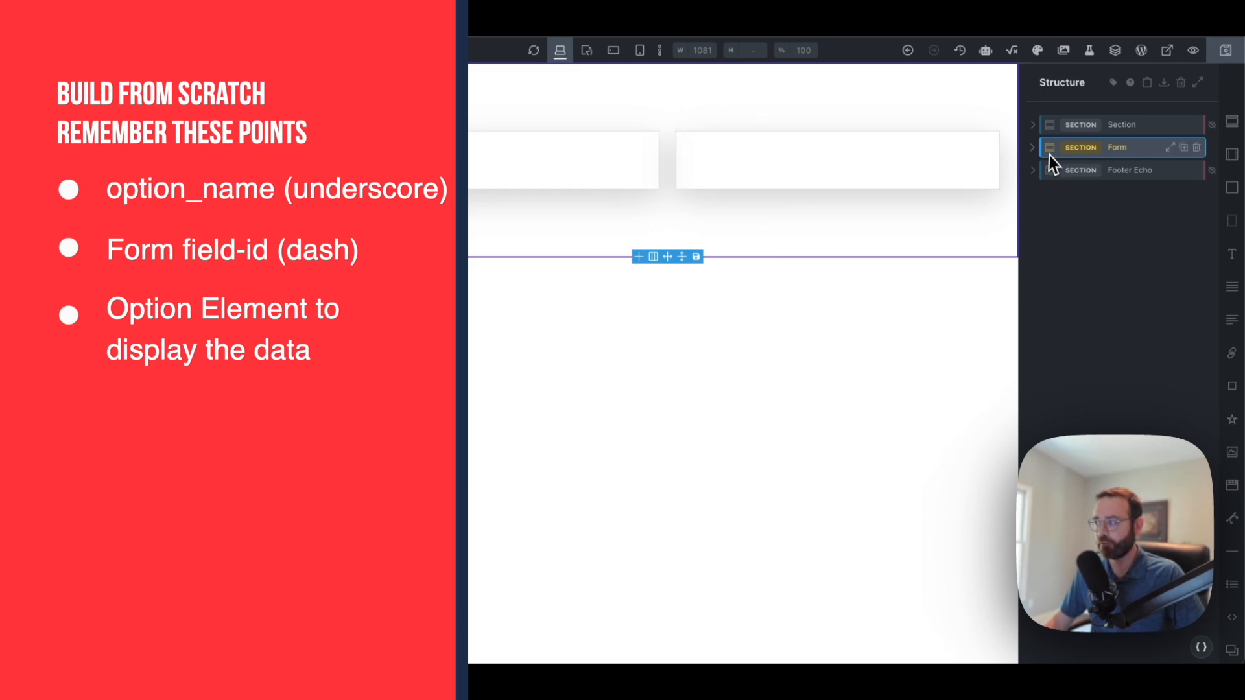
pyautogui.click(1032, 148)
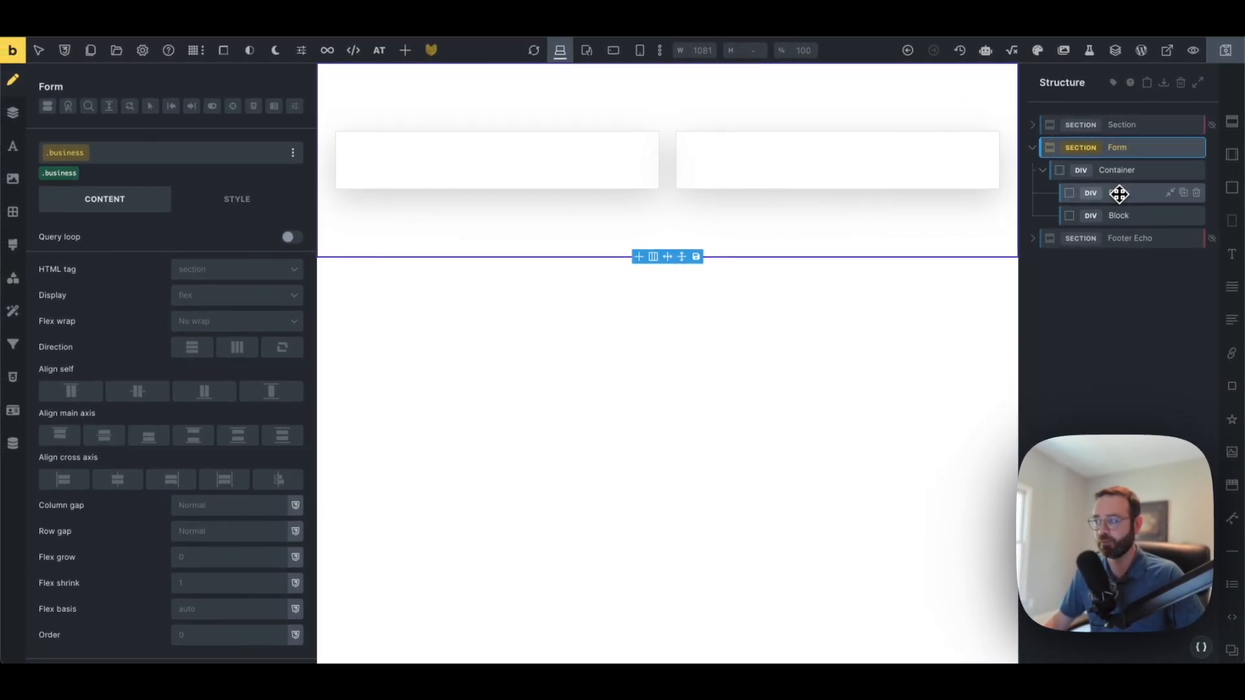
pyautogui.click(1119, 193)
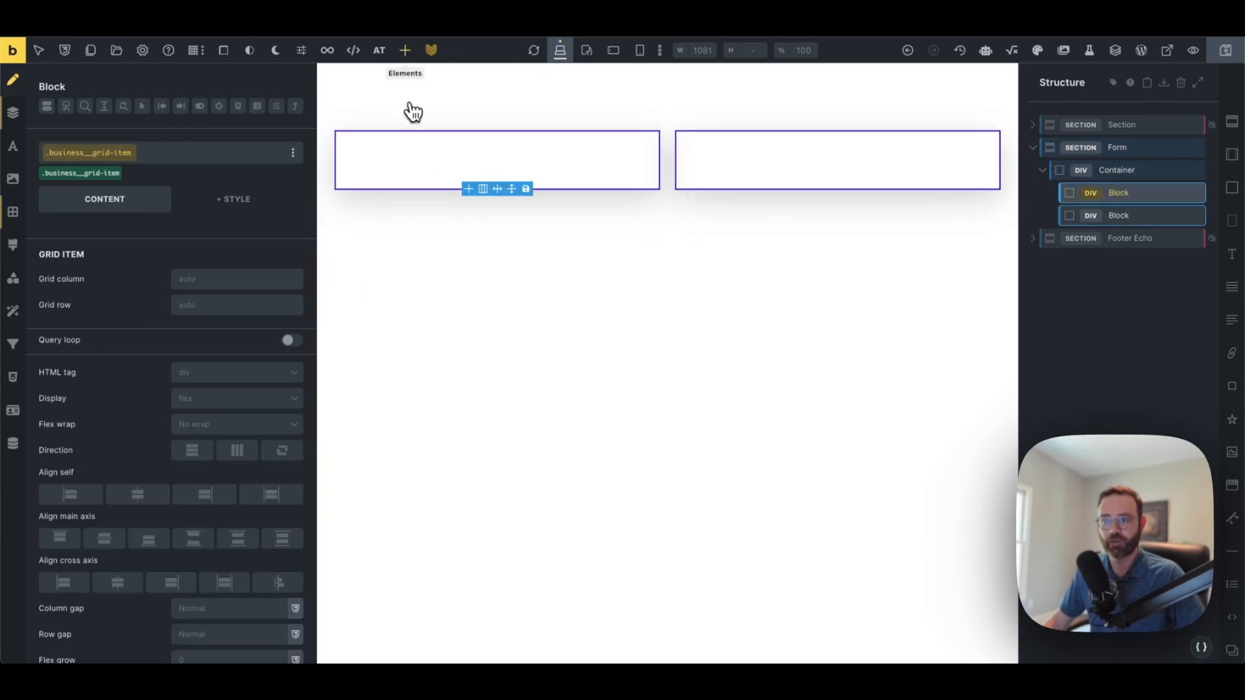
# Insert a Pro Forms form (Name, Email, Message, Submit) into the left block and select it
pyautogui.click(406, 51)
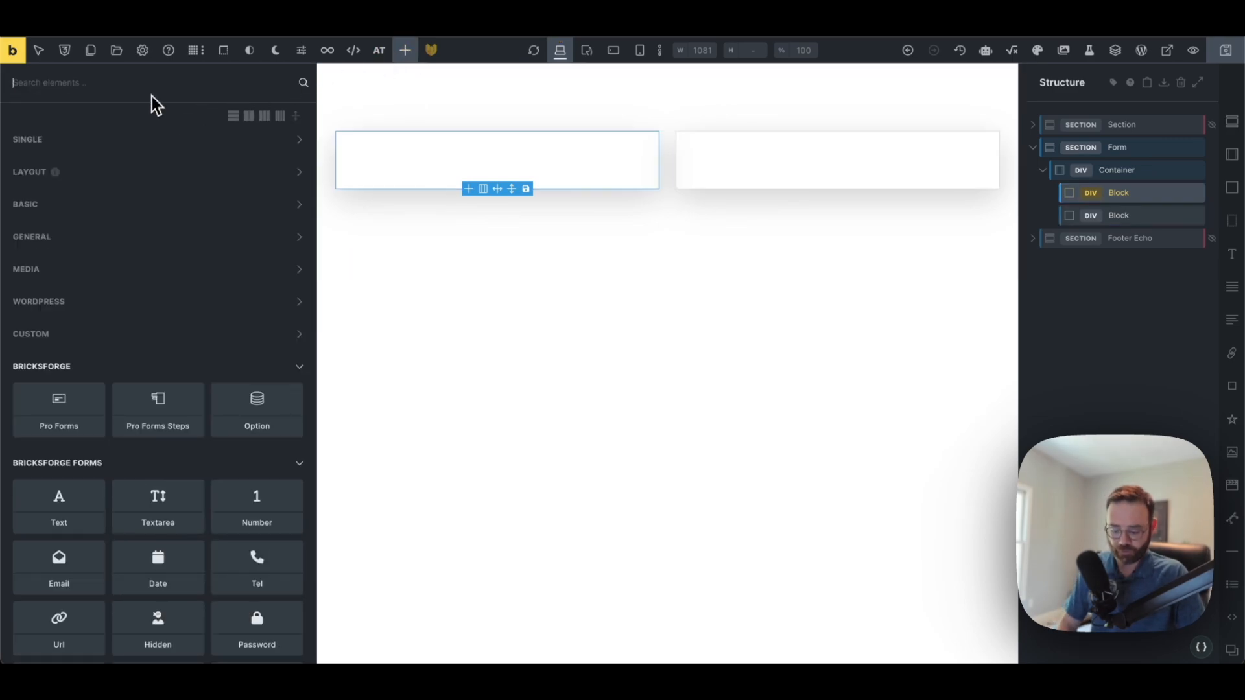
pyautogui.write('pro')
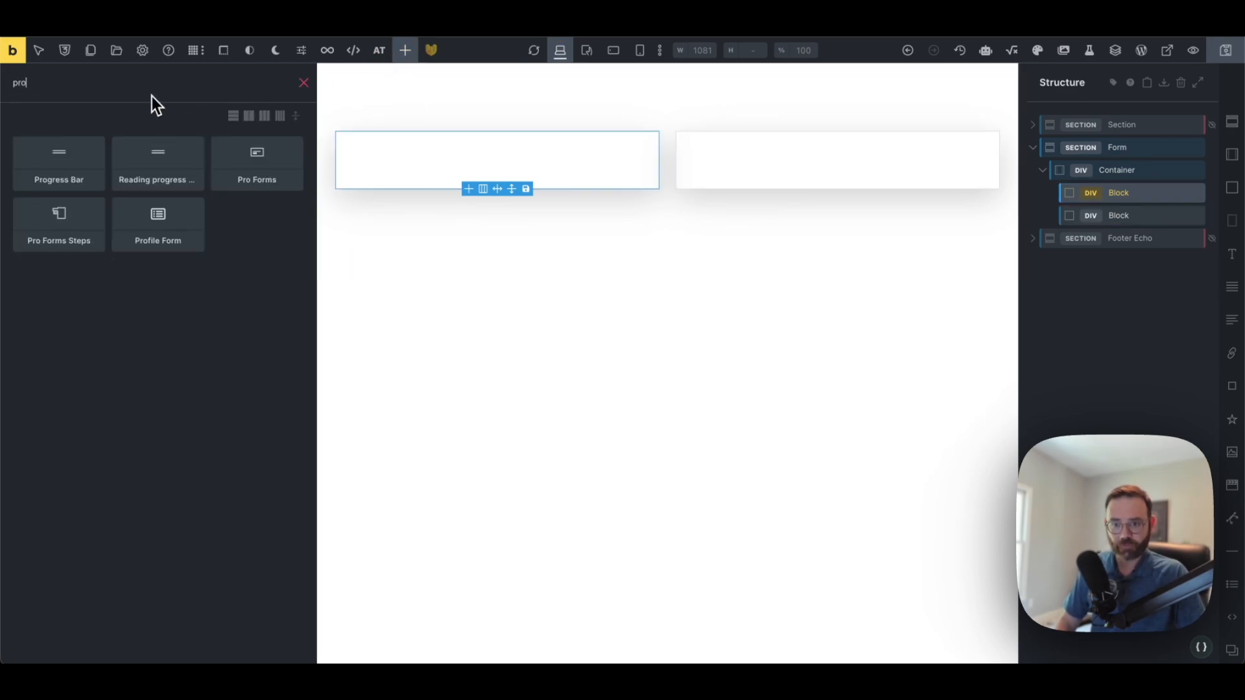
pyautogui.click(258, 159)
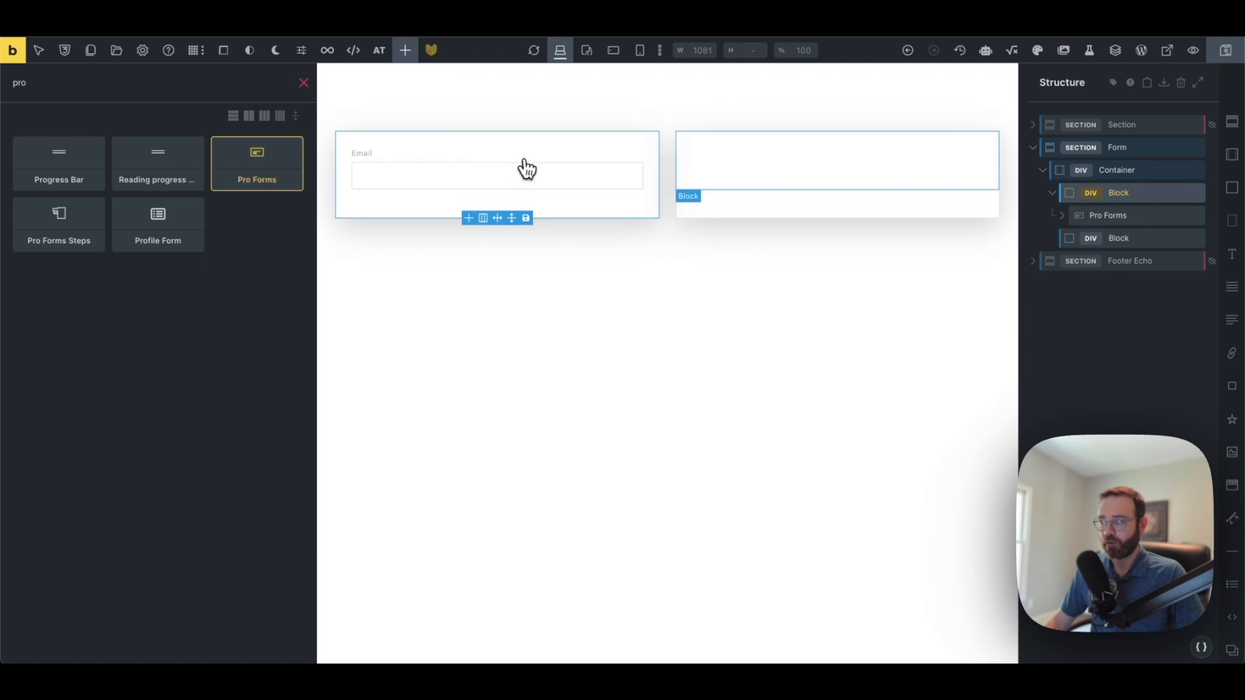
pyautogui.click(1071, 220)
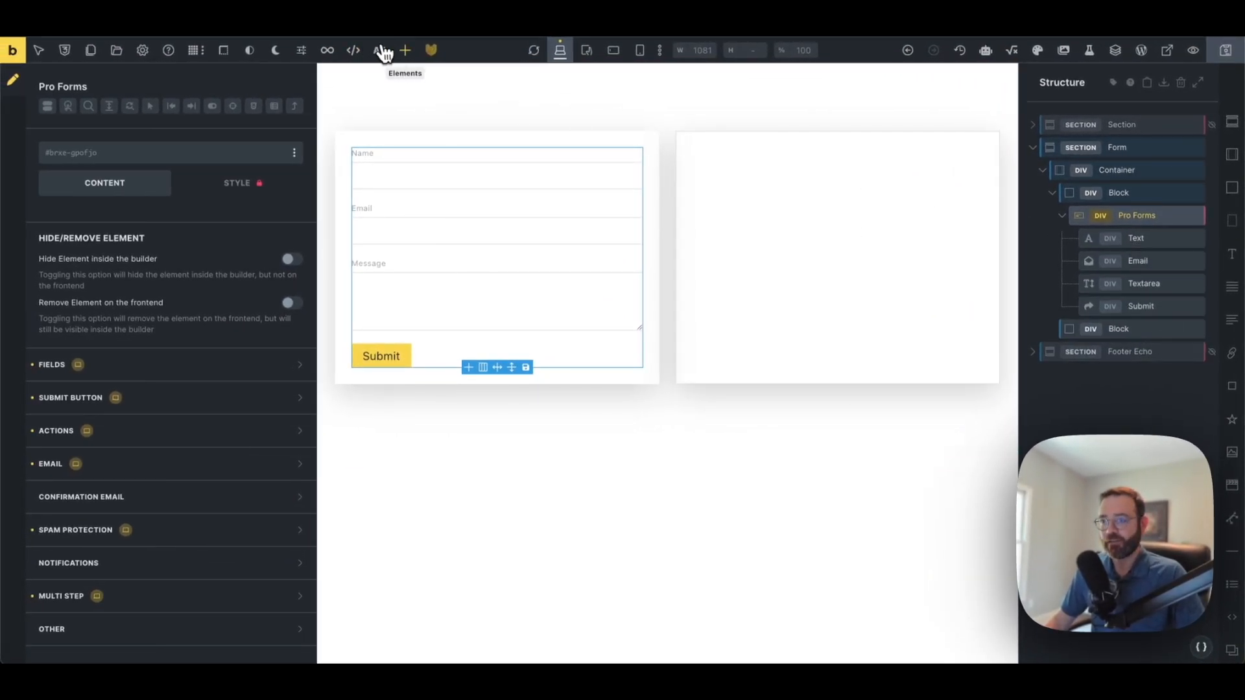
# Reopen the elements panel with all categories expanded to browse the Bricksforge Forms elements
pyautogui.click(406, 52)
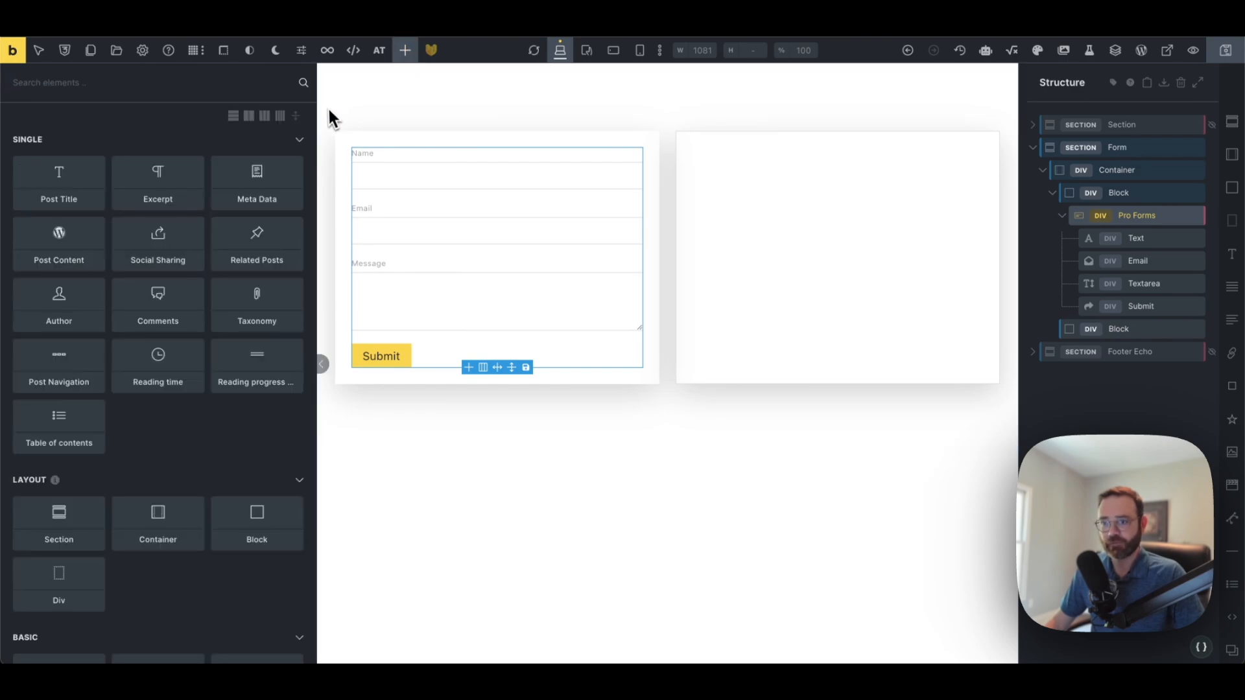
pyautogui.click(298, 121)
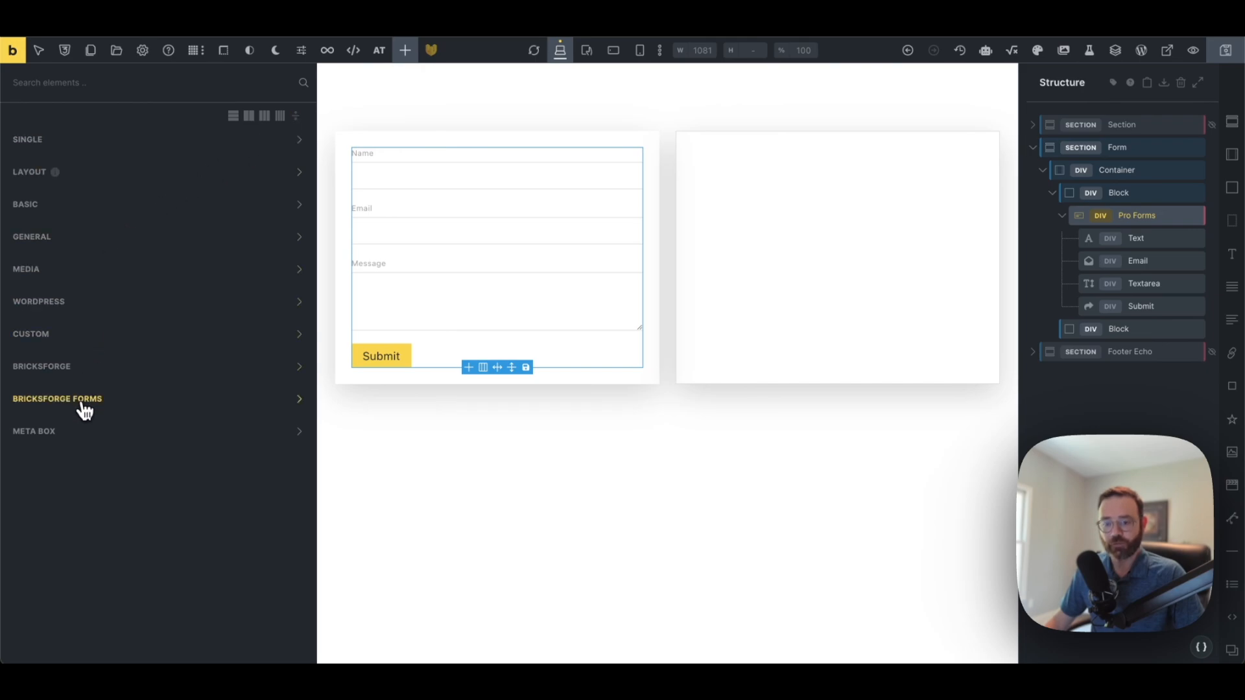
pyautogui.click(298, 117)
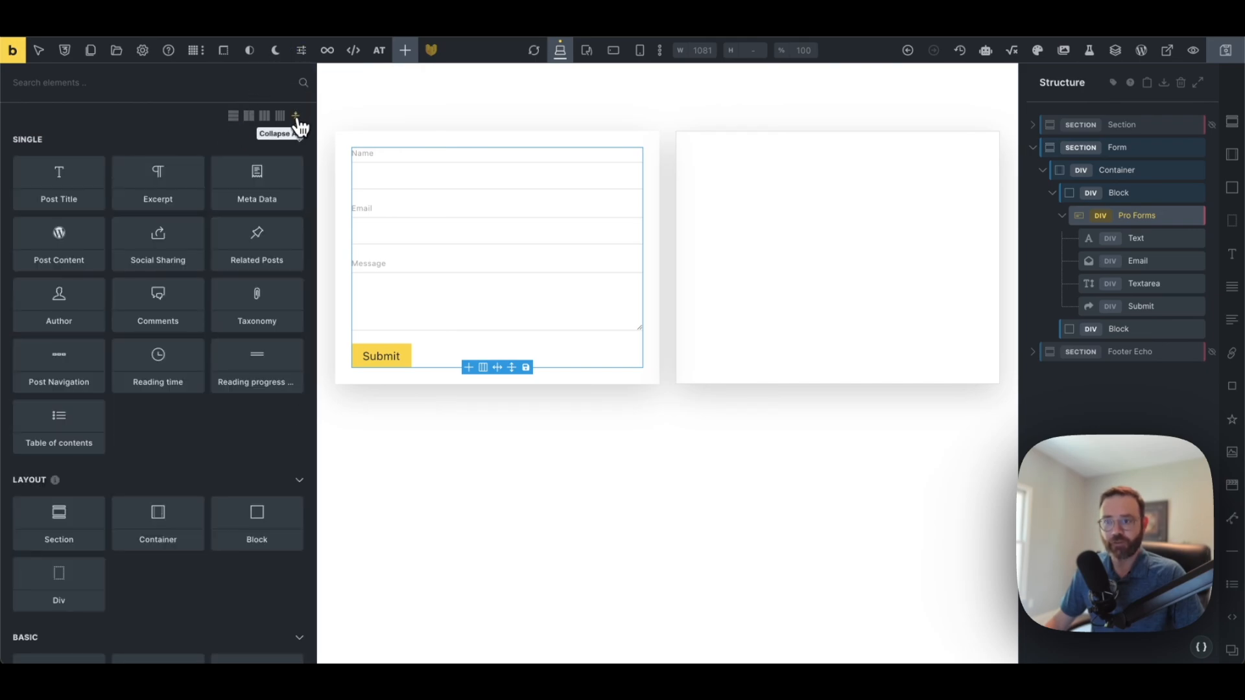
pyautogui.scroll(-20, 219, 170)
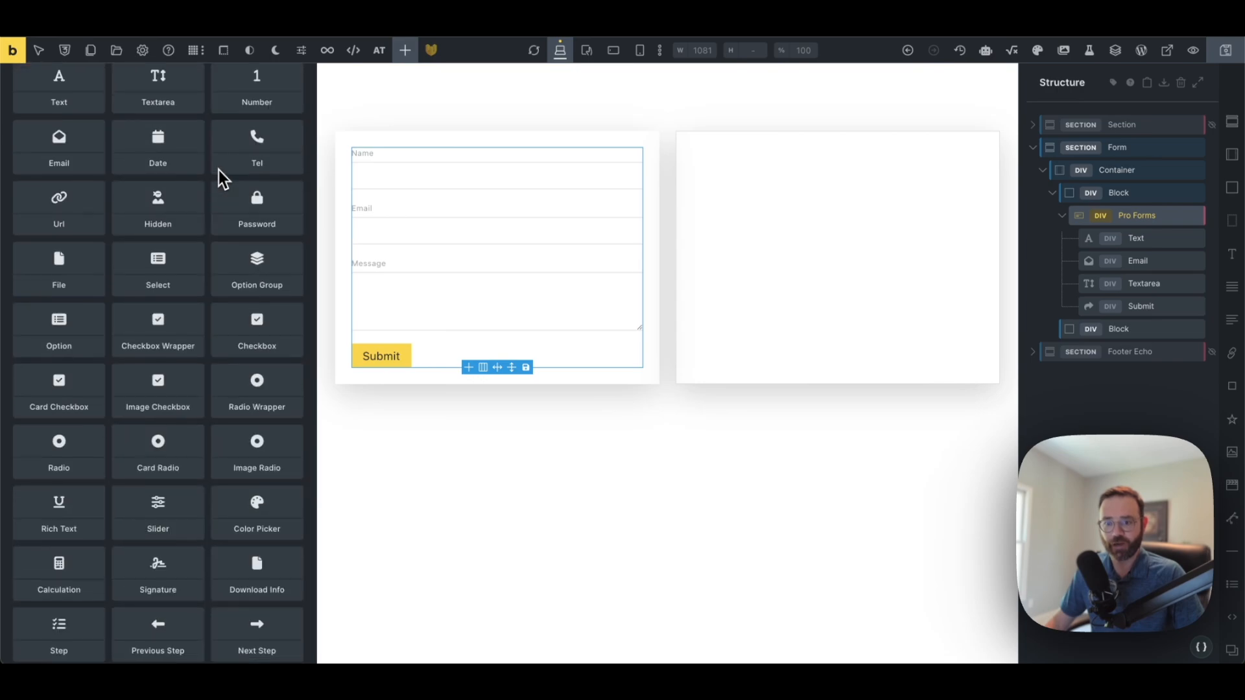
pyautogui.scroll(5, 219, 170)
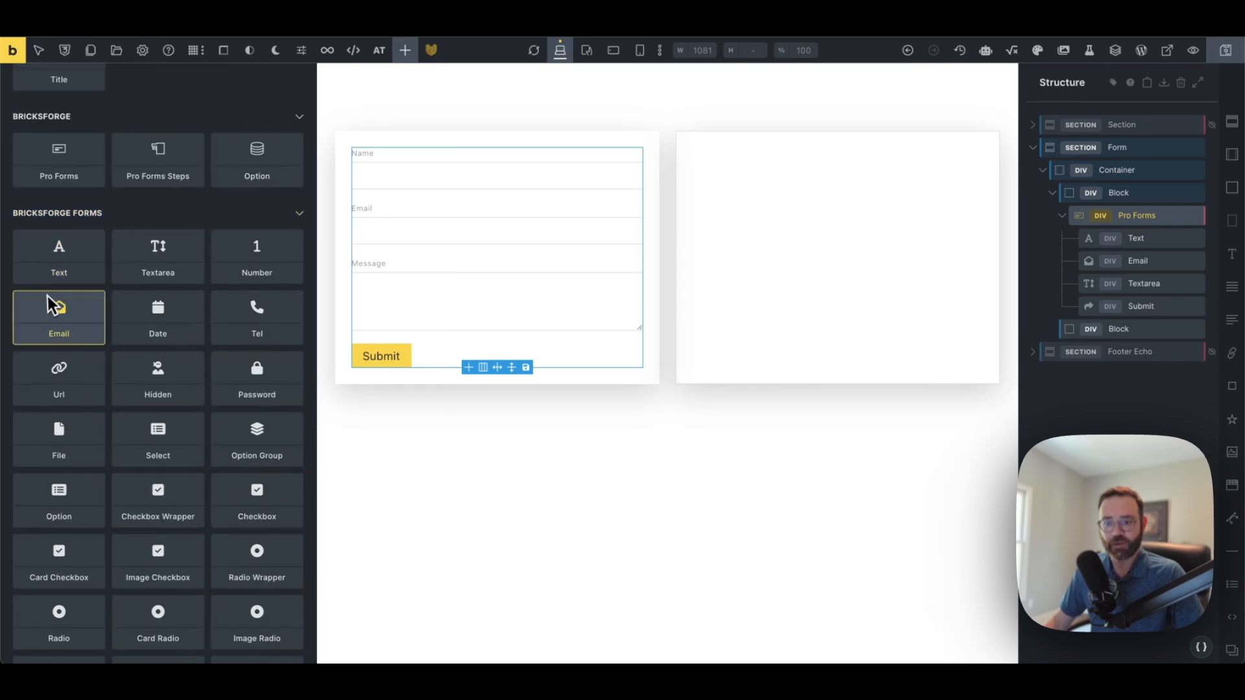
pyautogui.scroll(-2, 130, 428)
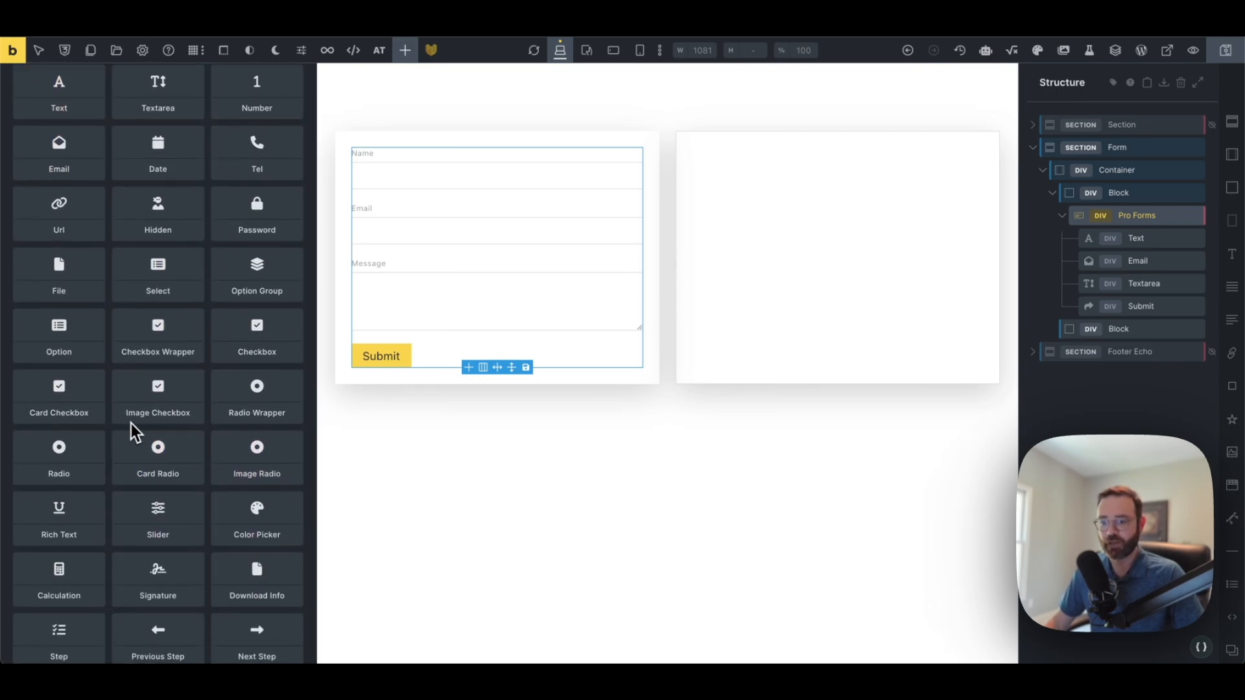
pyautogui.scroll(1, 132, 426)
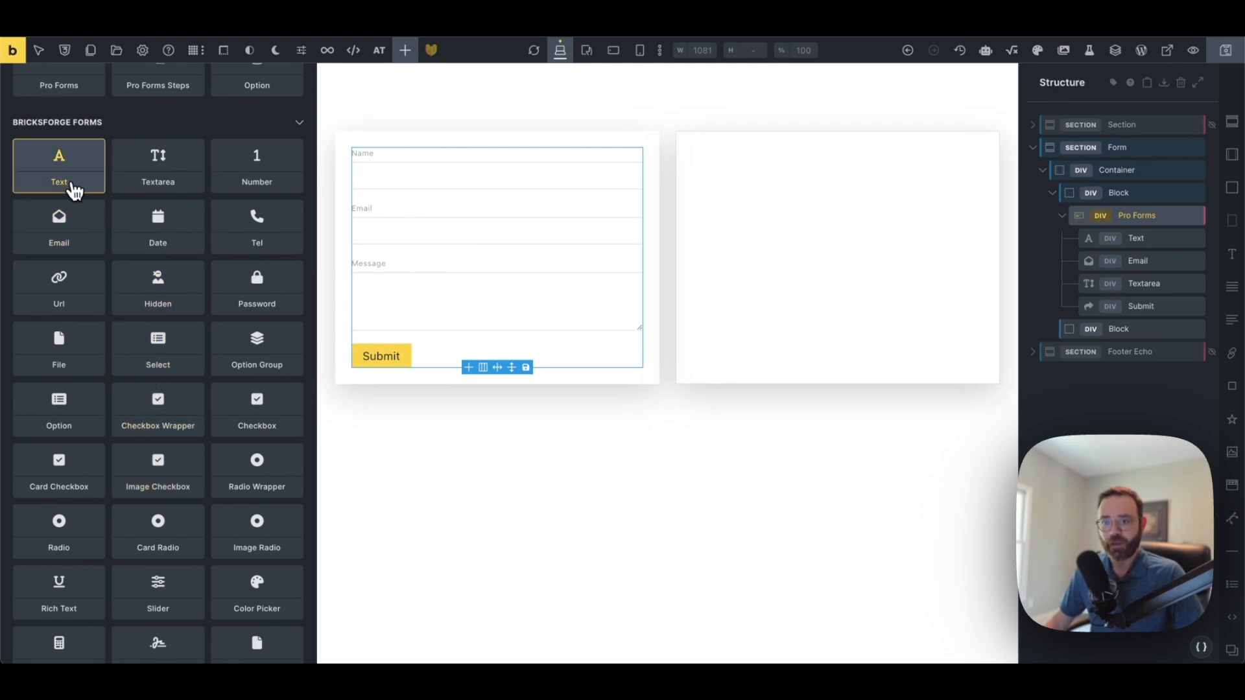
# Add a text field in second place, a phone field, and another text field above it
pyautogui.click(69, 172)
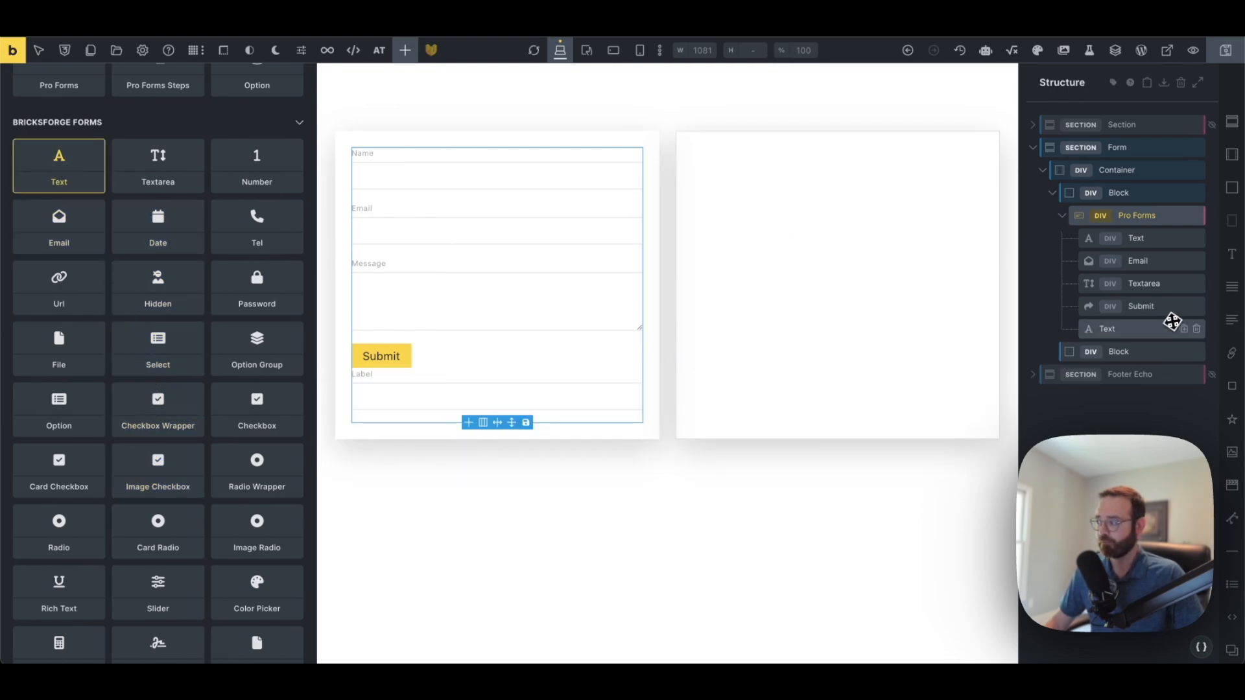
pyautogui.moveTo(1127, 331); pyautogui.dragTo(1138, 259)
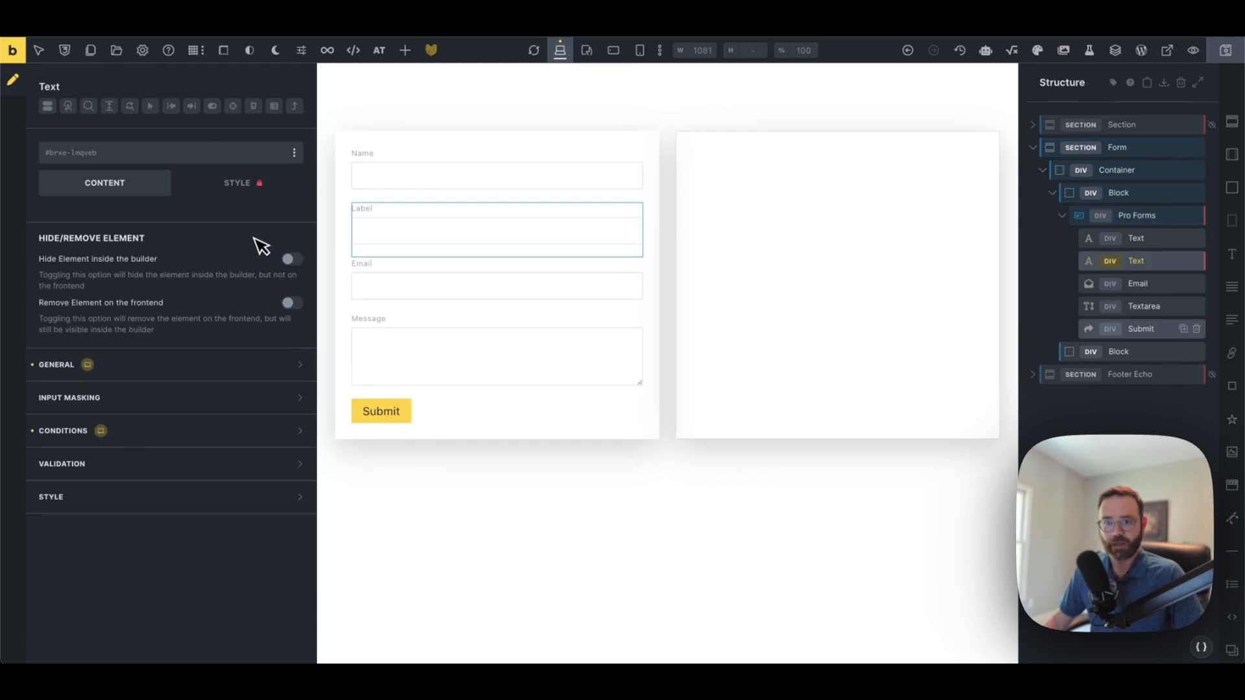
pyautogui.click(404, 50)
pyautogui.scroll(-20, 100, 328)
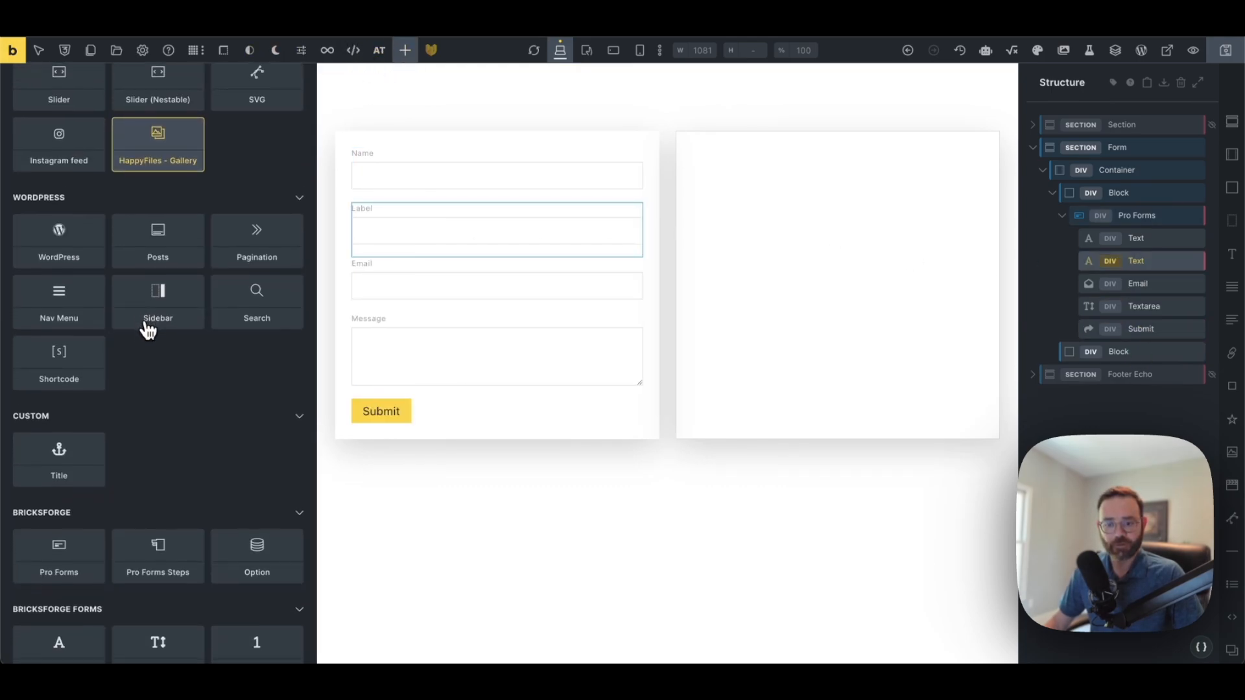
pyautogui.scroll(1, 148, 329)
pyautogui.click(248, 358)
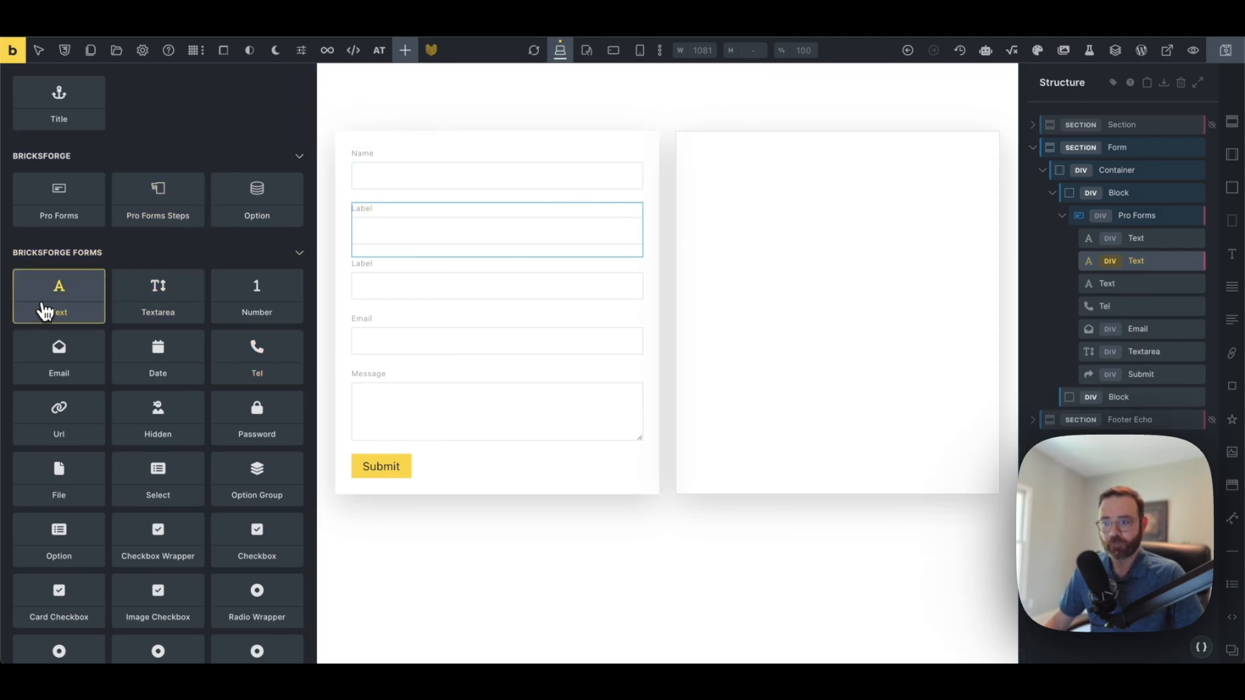
pyautogui.moveTo(41, 311); pyautogui.dragTo(1085, 278)
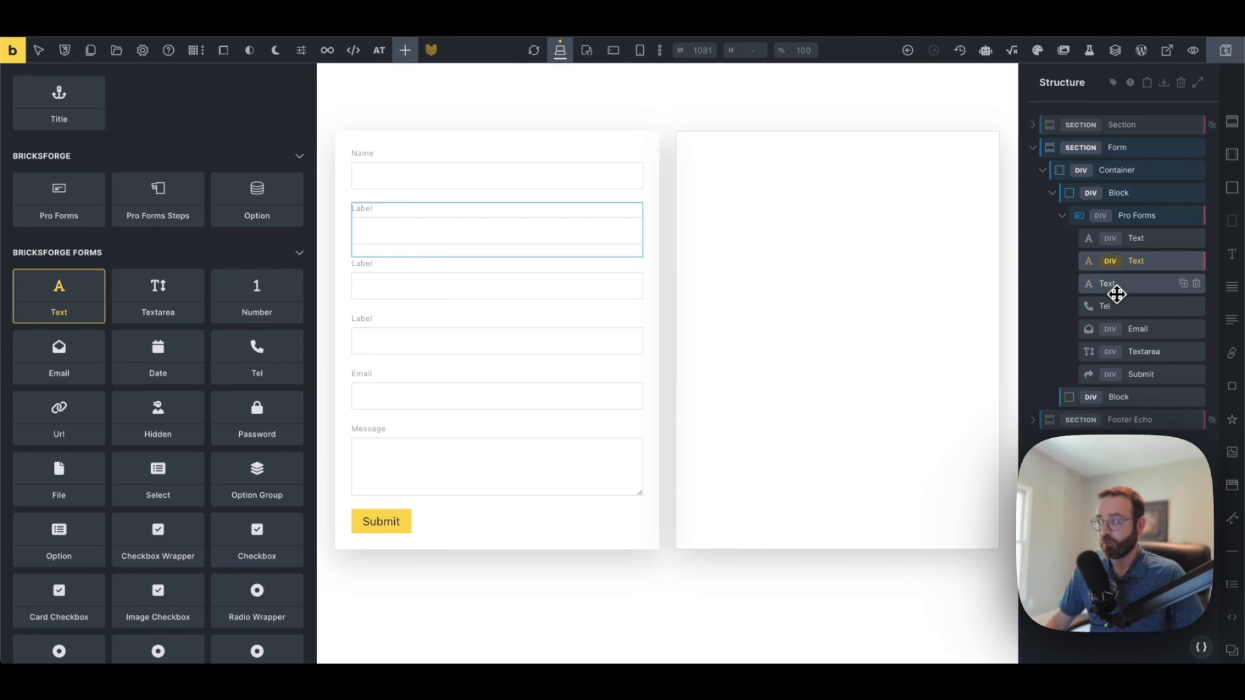
# Rename the field layers Name, Facebook, Address and Phone, and the message textarea Hours
pyautogui.doubleClick(1146, 239)
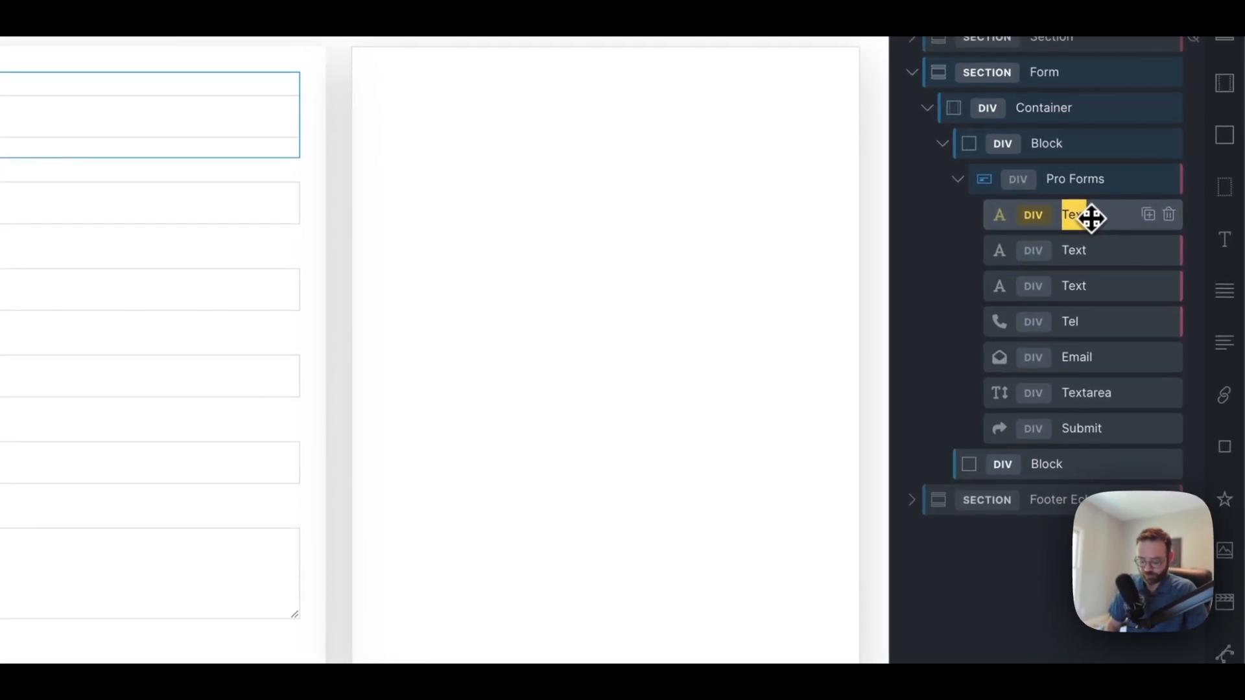
pyautogui.write('Name')
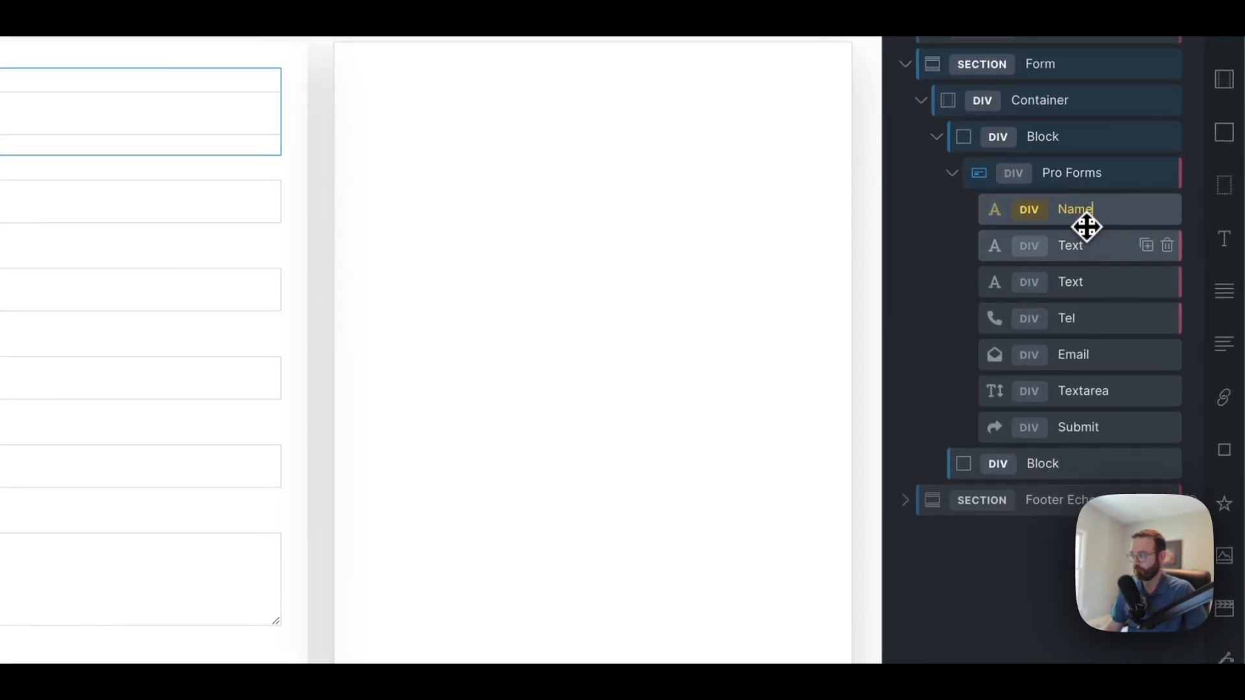
pyautogui.doubleClick(1079, 249)
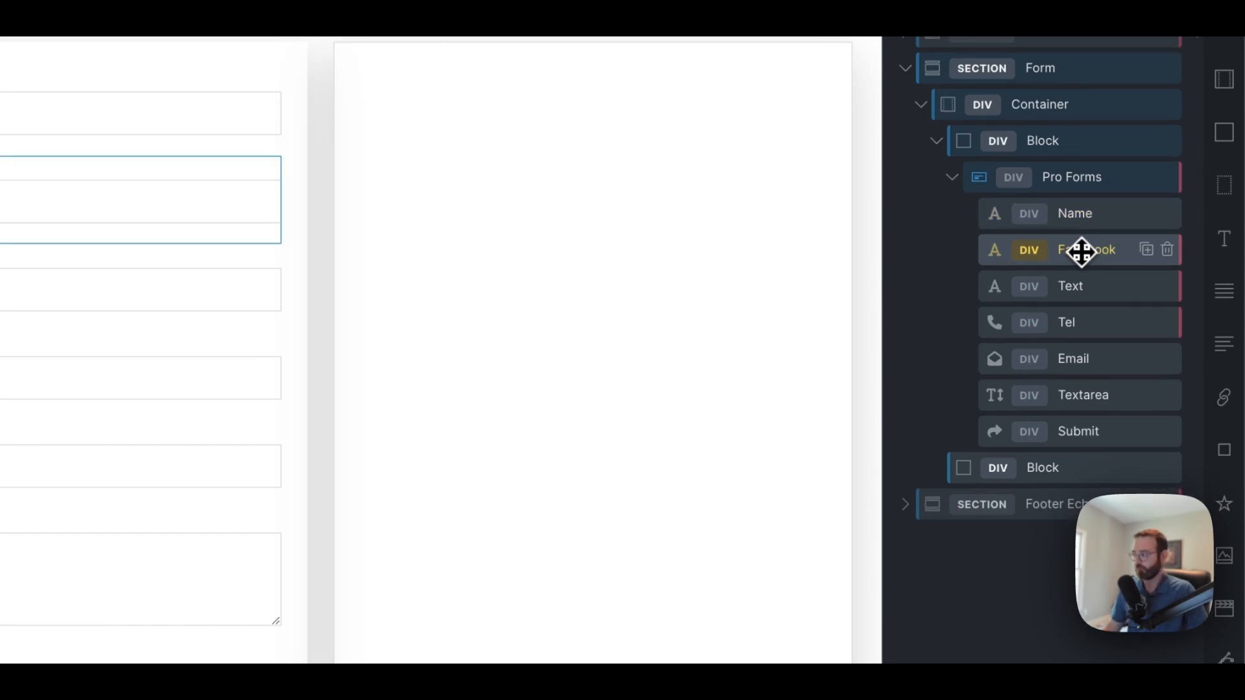
pyautogui.doubleClick(1088, 288)
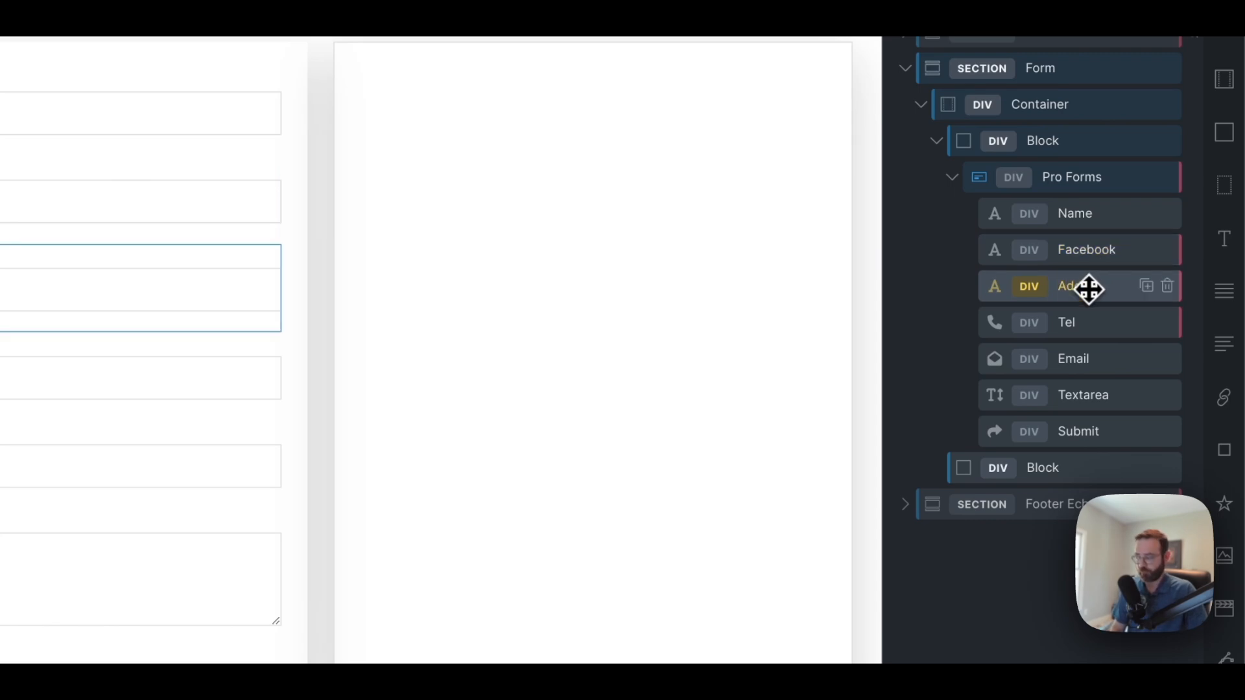
pyautogui.write('Address')
pyautogui.doubleClick(1090, 323)
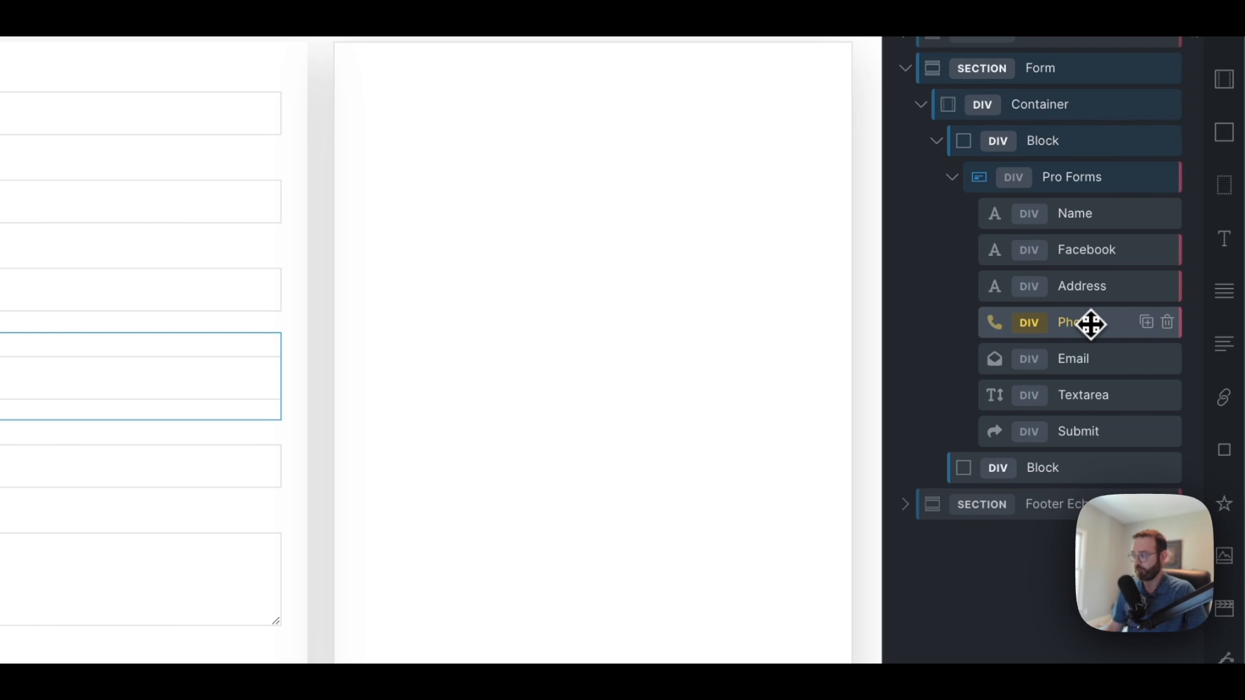
pyautogui.doubleClick(1085, 392)
pyautogui.write('B')
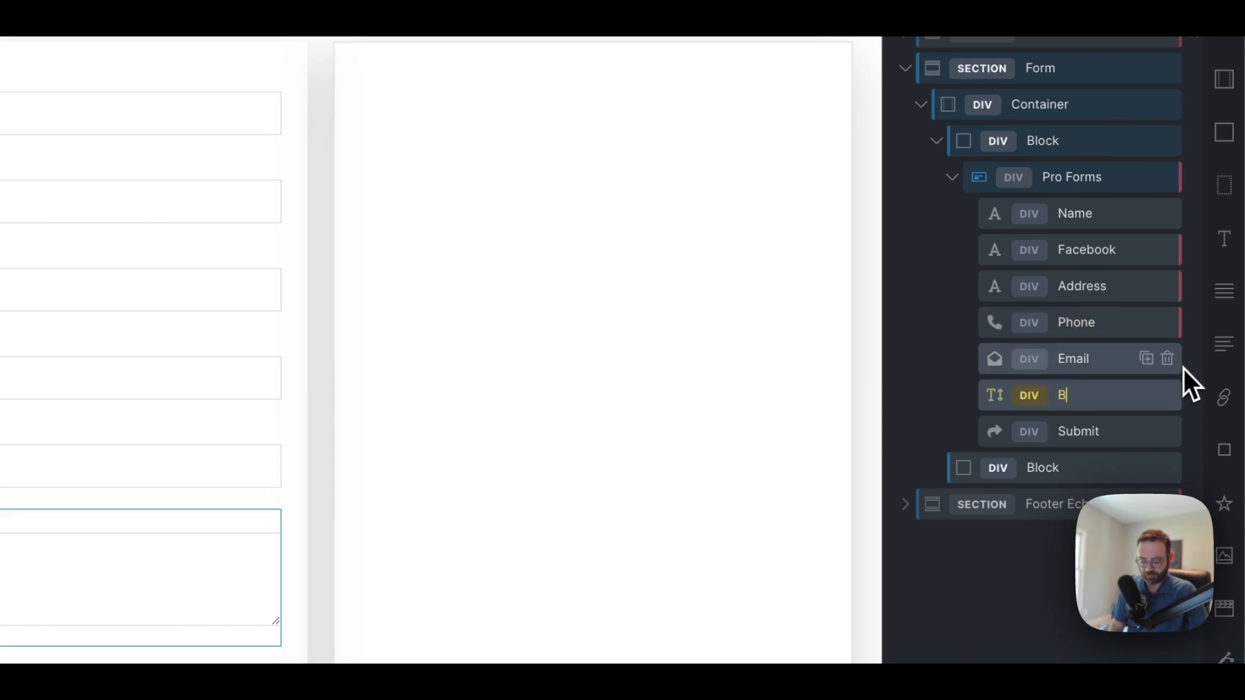
pyautogui.write('usiness Hours')
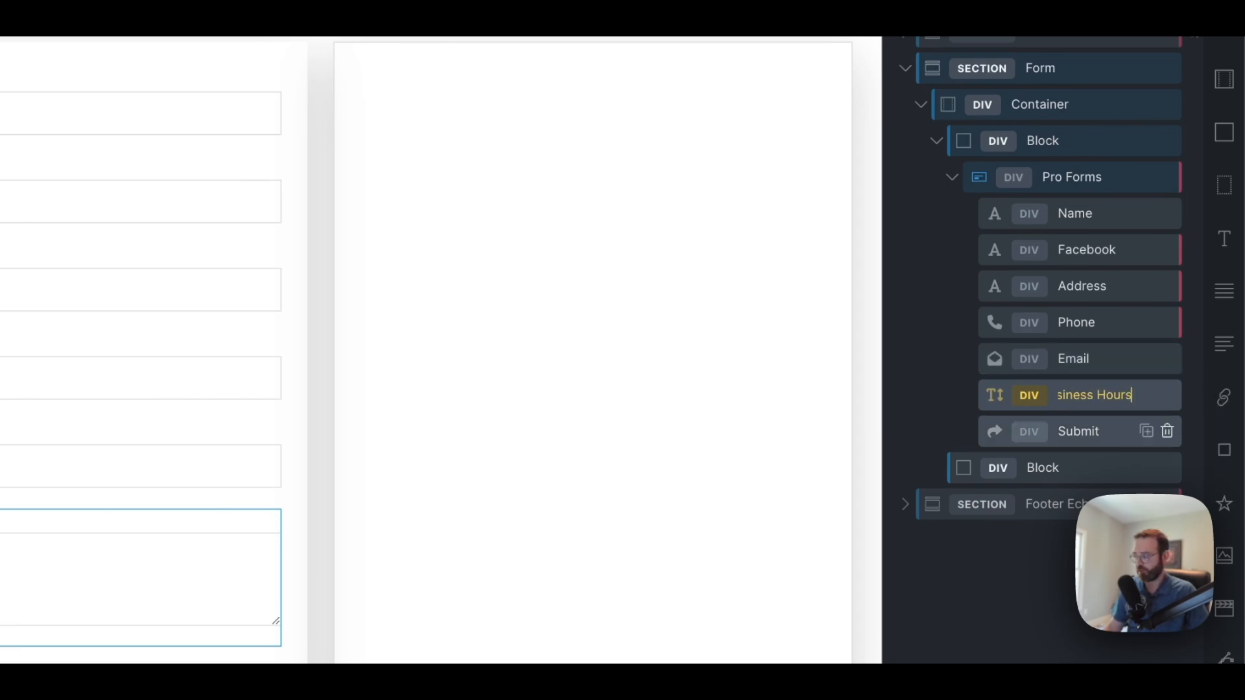
pyautogui.doubleClick(1083, 399)
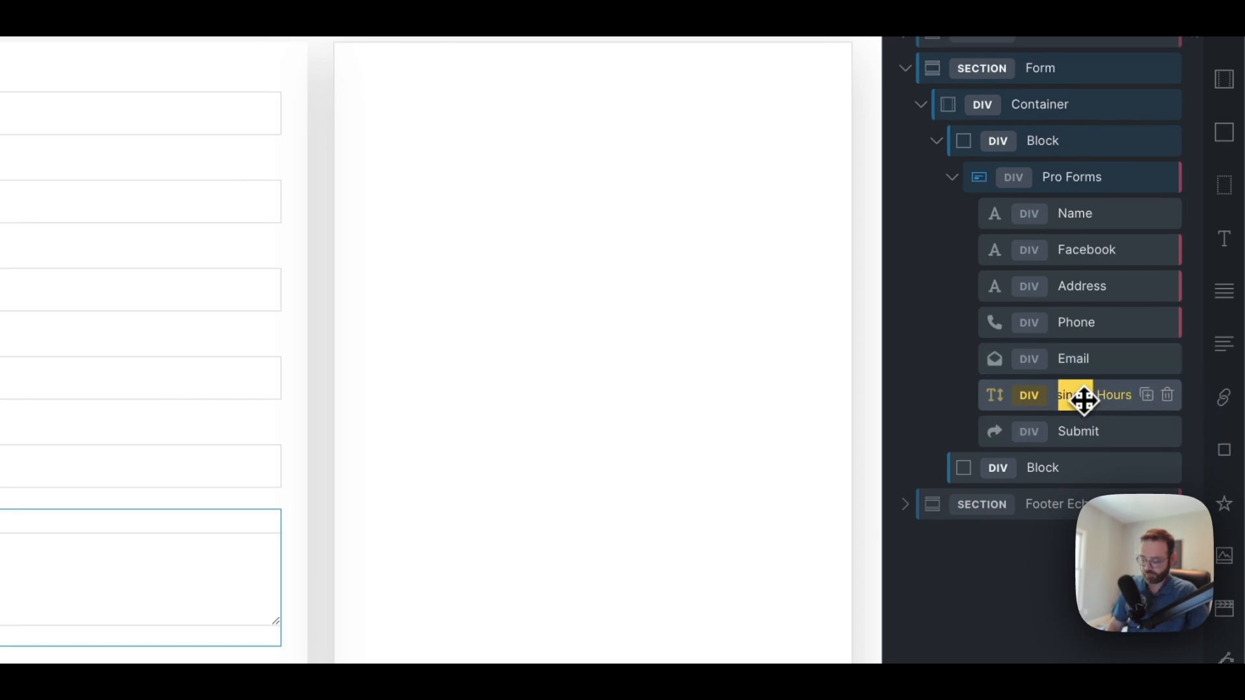
pyautogui.press('BackSpace')
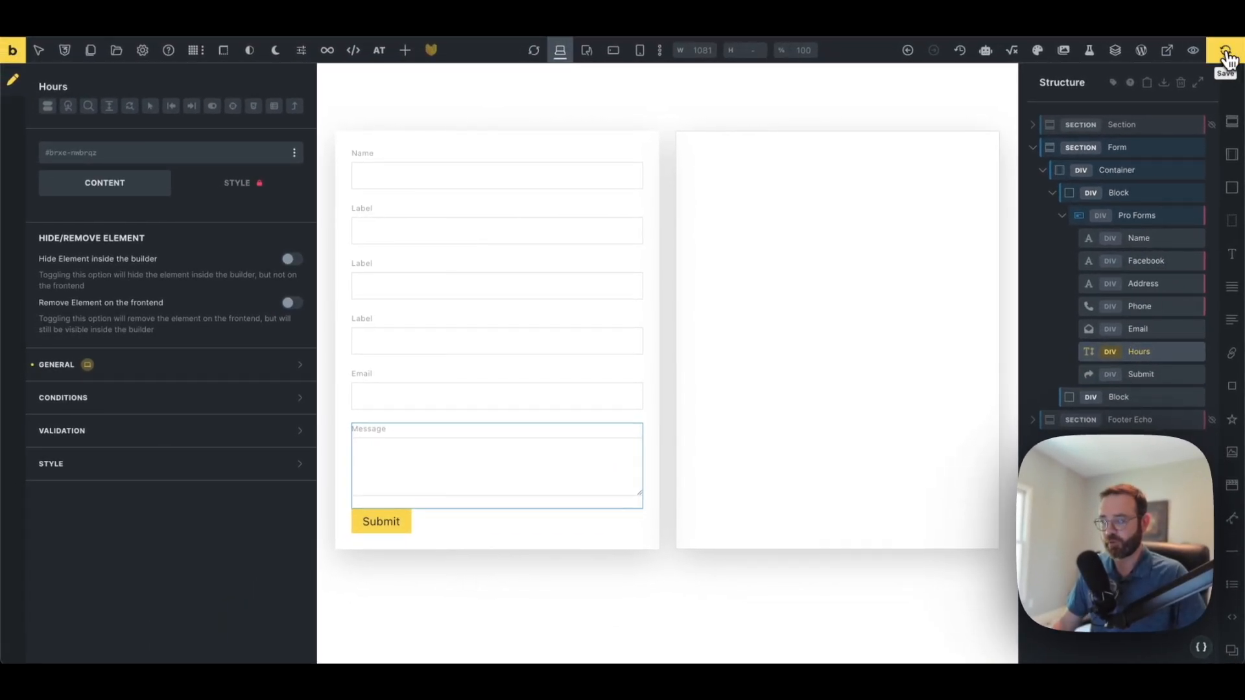
# Save the template, then set the Facebook and Address fields' labels to Facebook and Address
pyautogui.click(1226, 55)
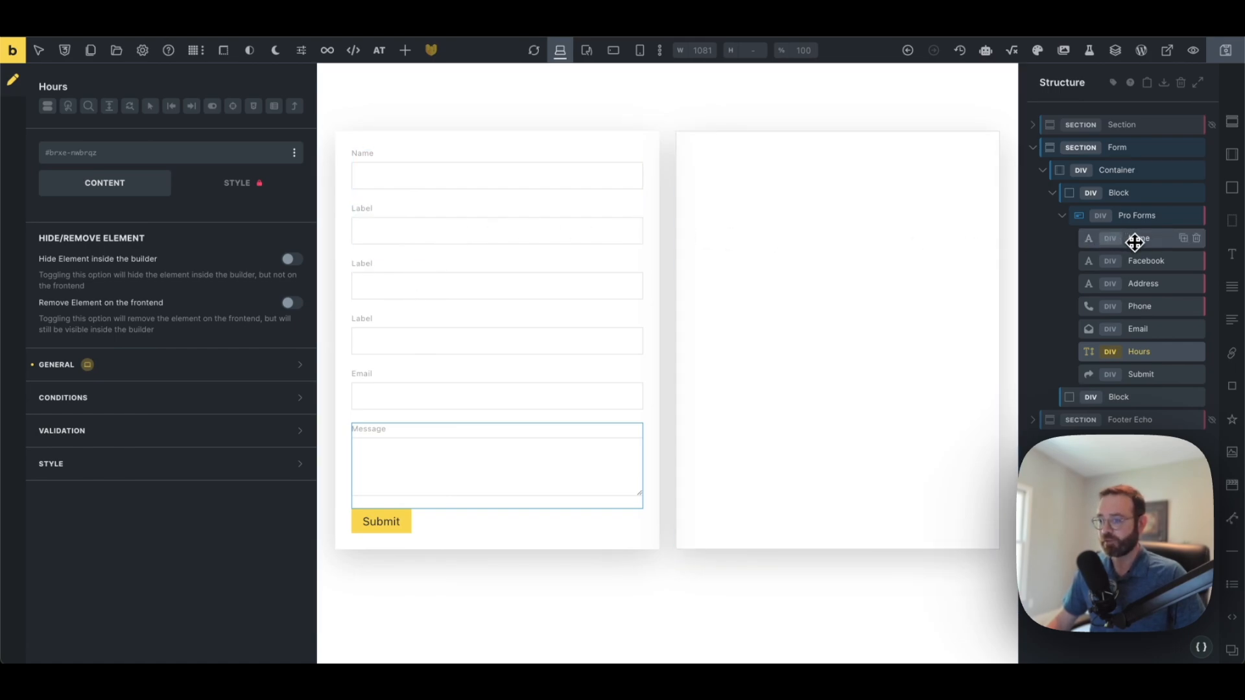
pyautogui.click(1128, 262)
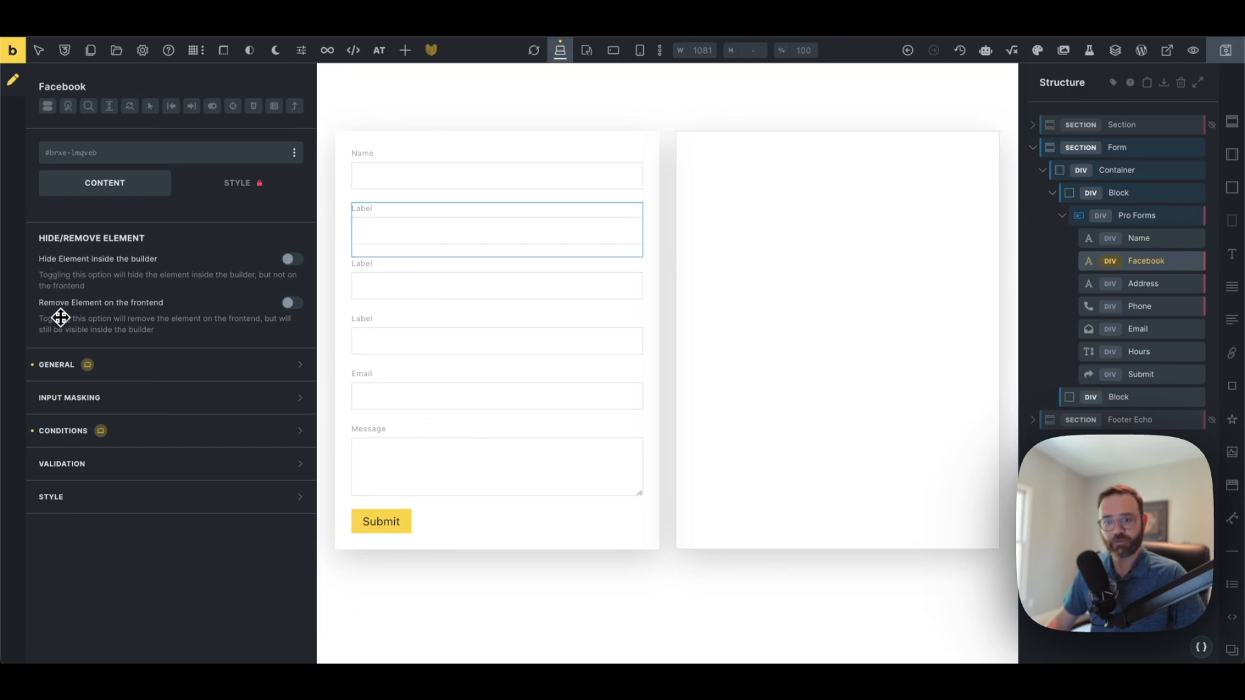
pyautogui.click(158, 379)
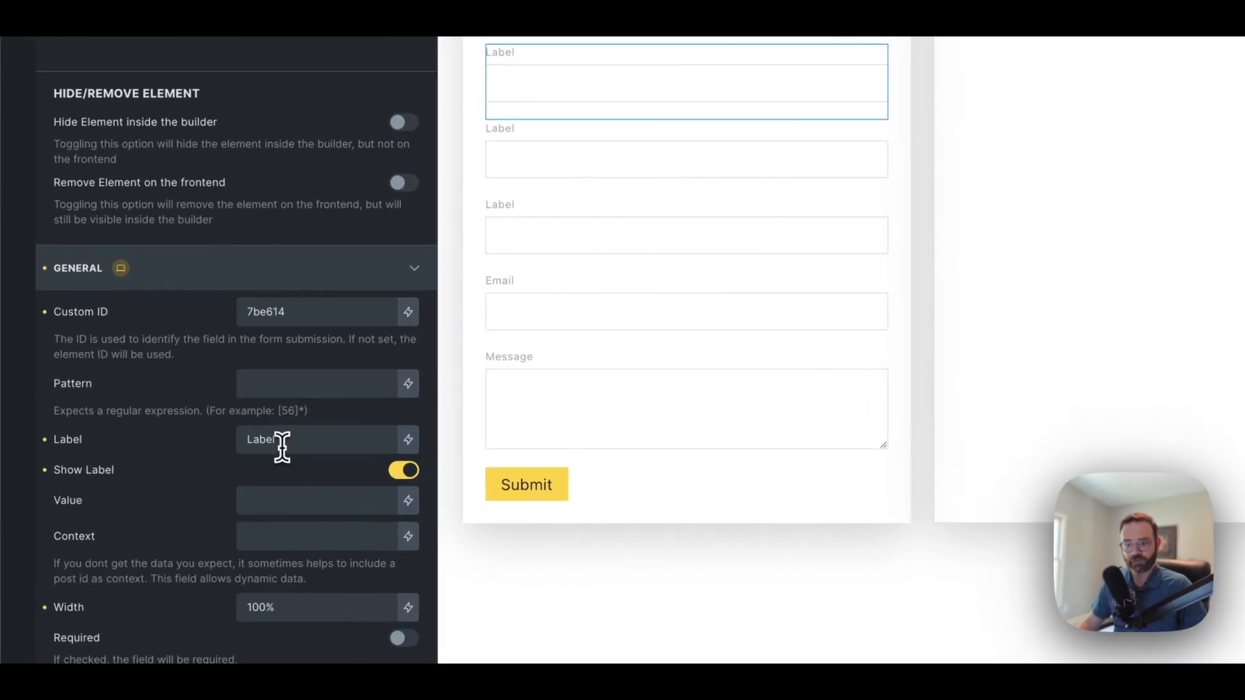
pyautogui.doubleClick(195, 489)
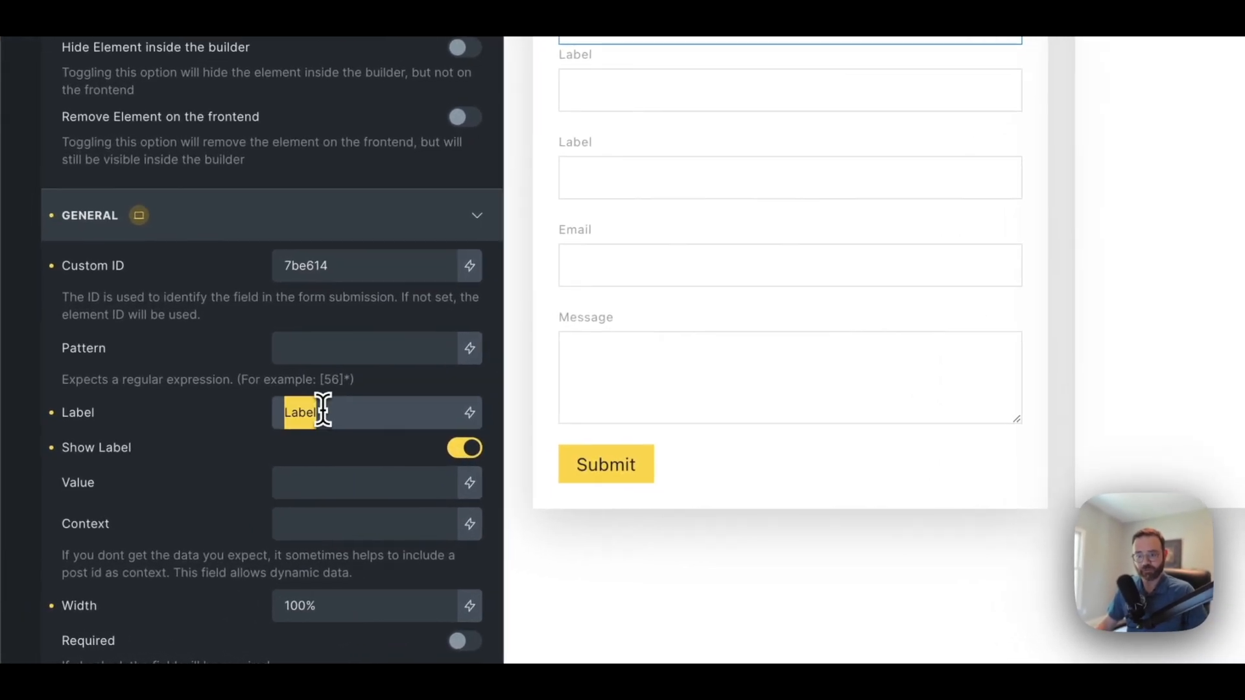
pyautogui.write('Facebook')
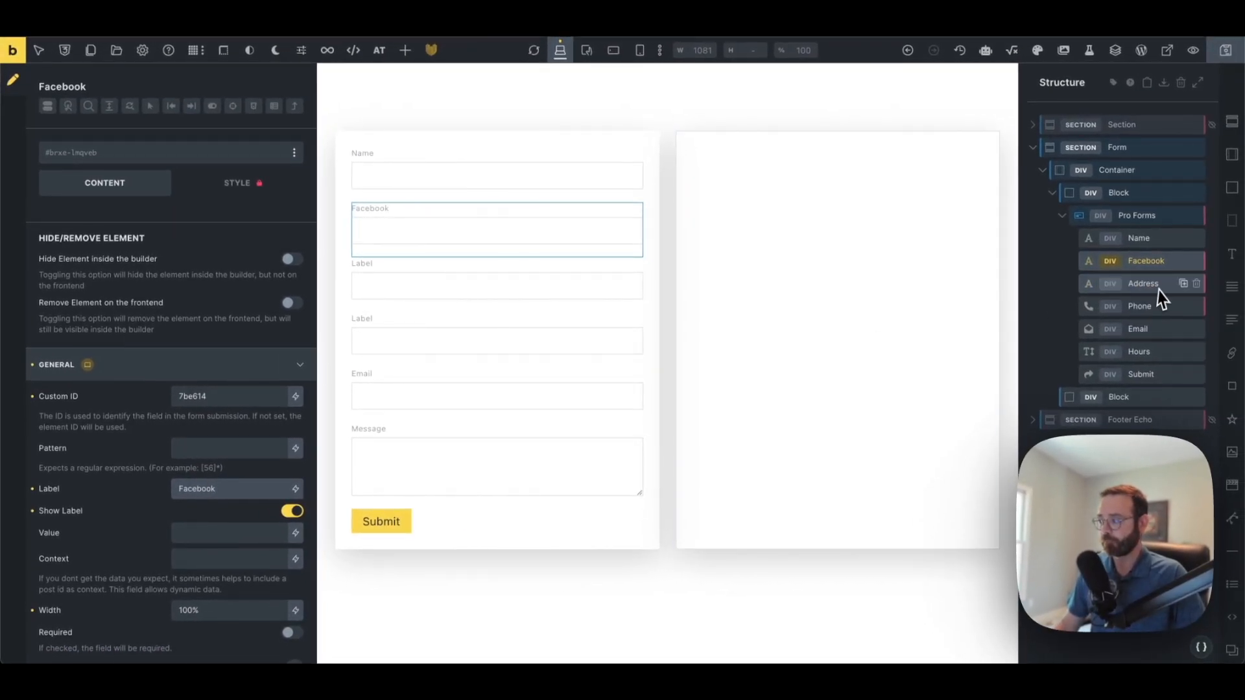
pyautogui.click(1145, 285)
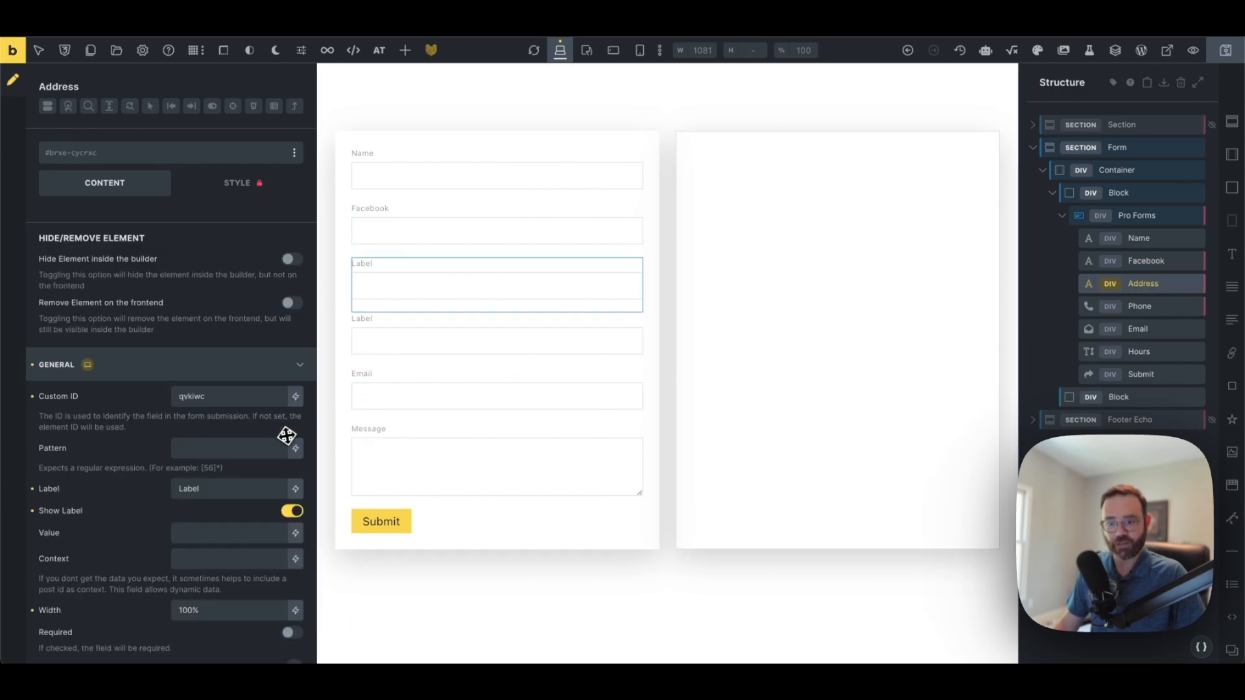
pyautogui.doubleClick(201, 487)
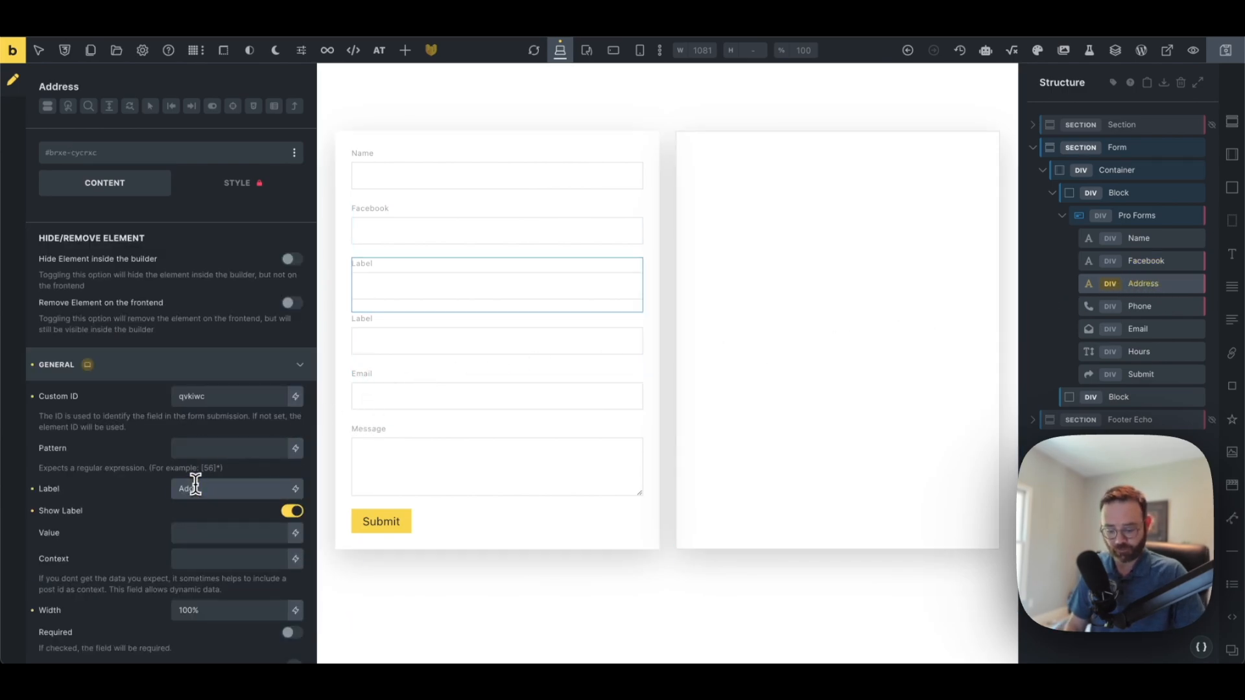
pyautogui.write('Address')
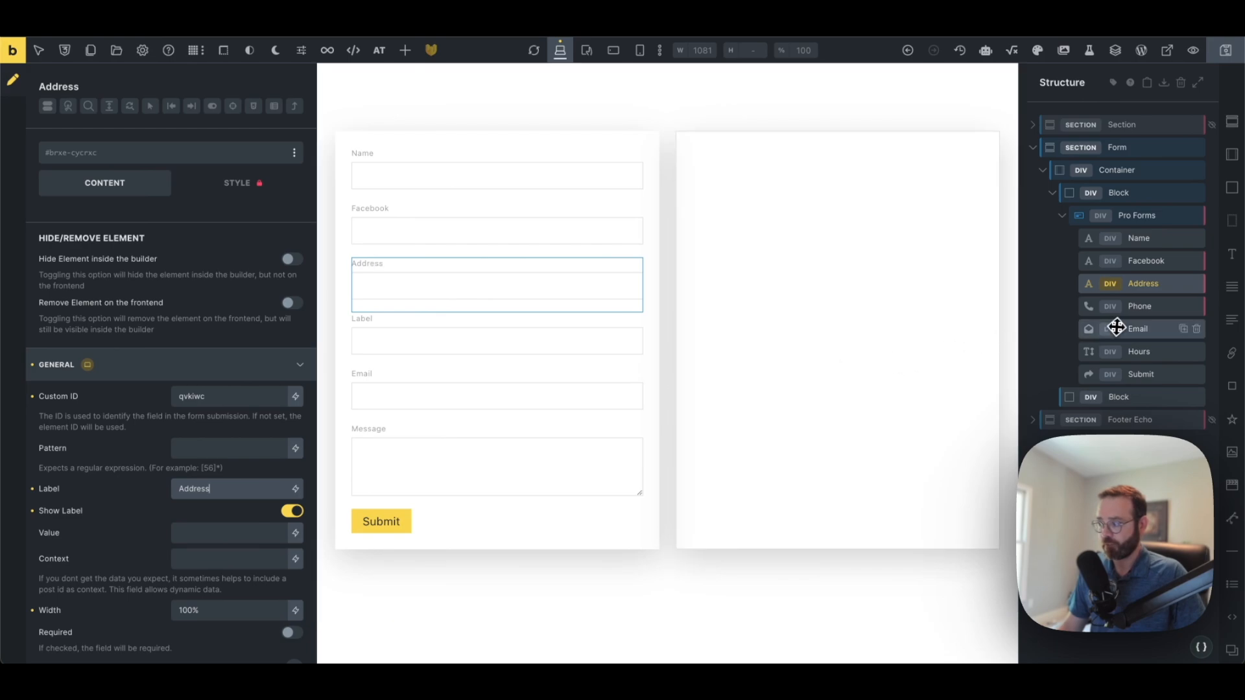
# Label the Phone field Telephone and the textarea Hours, then save the template
pyautogui.click(1134, 313)
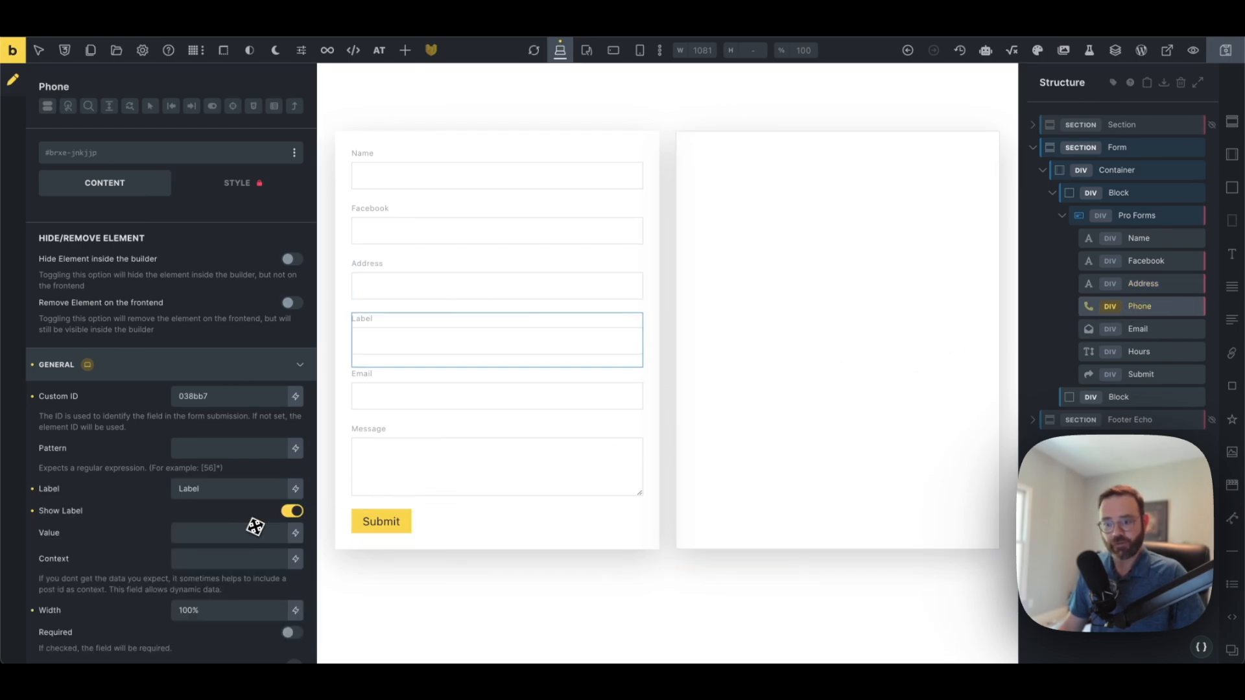
pyautogui.doubleClick(202, 491)
pyautogui.write('Telep')
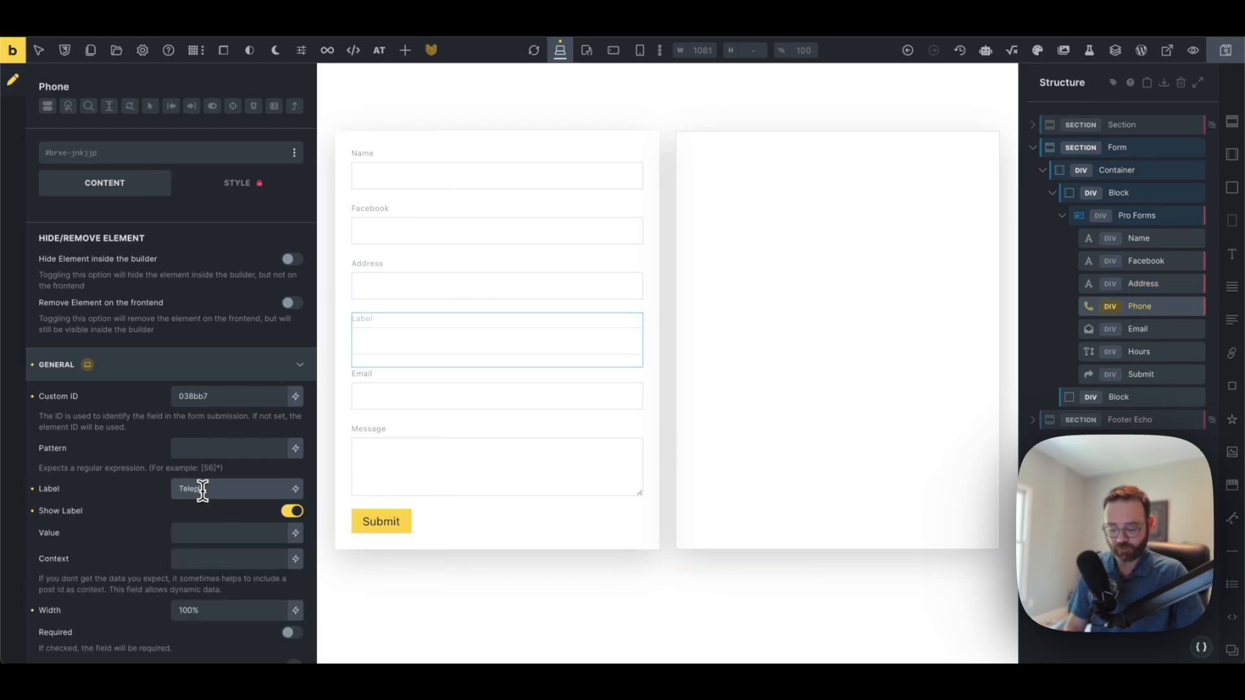
pyautogui.write('hone')
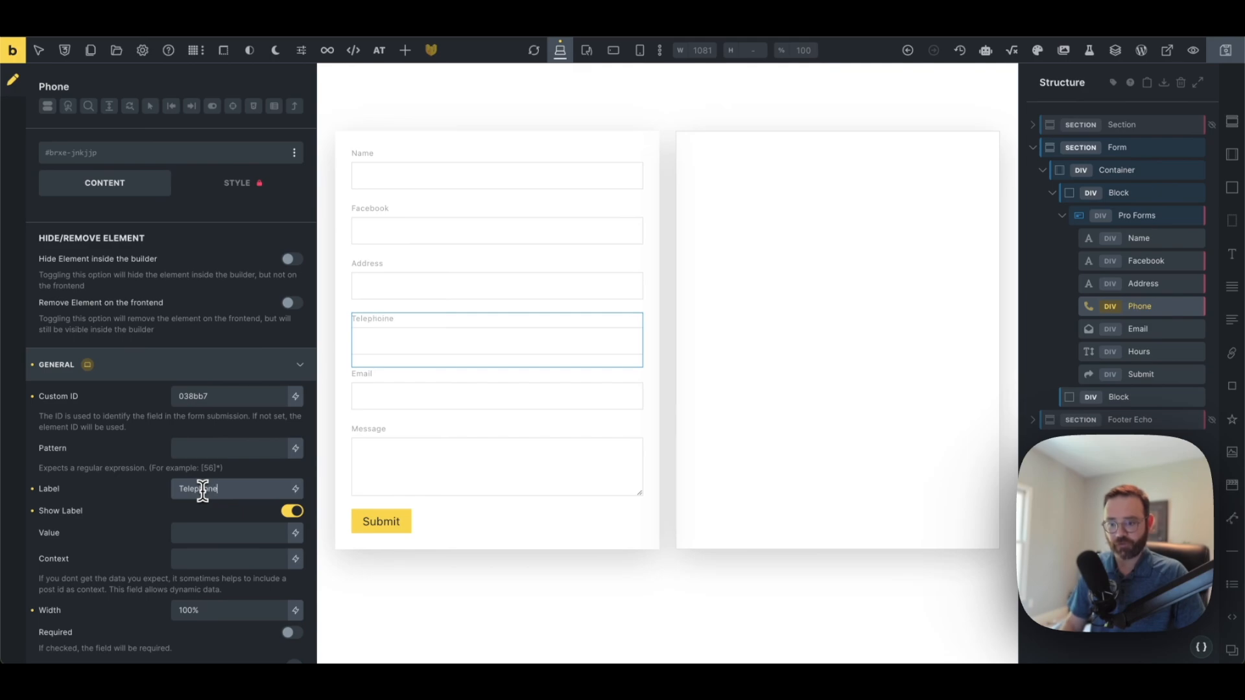
pyautogui.click(1140, 330)
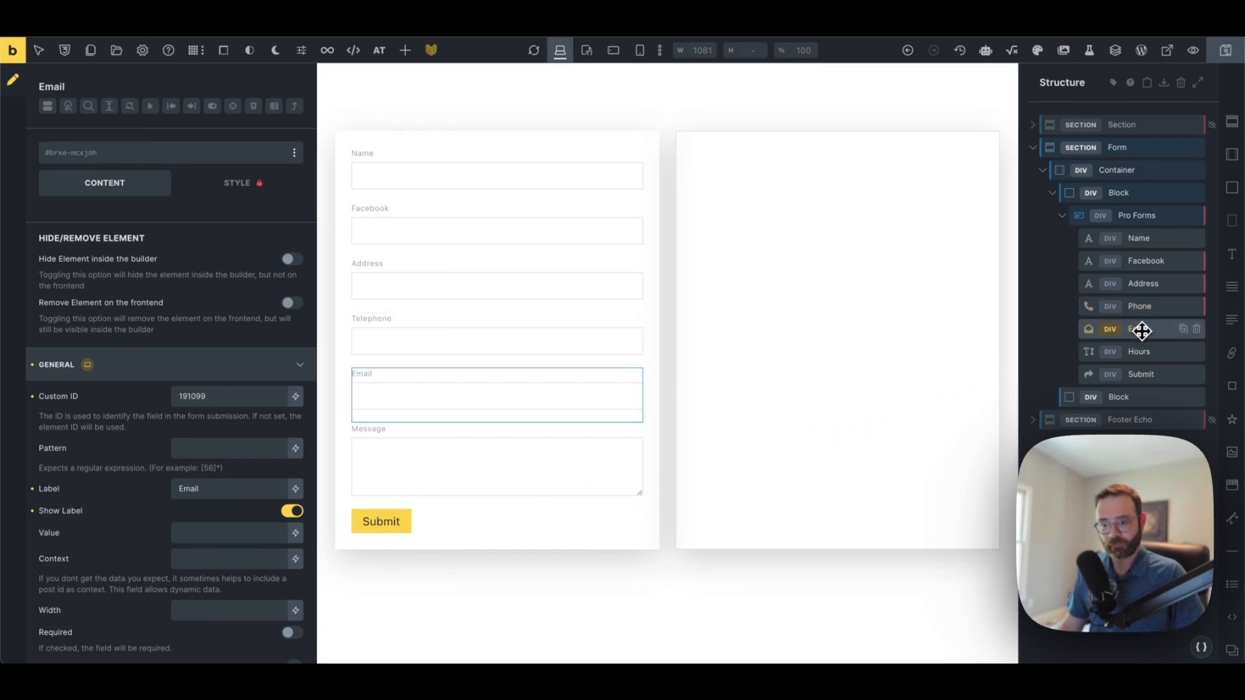
pyautogui.click(1115, 352)
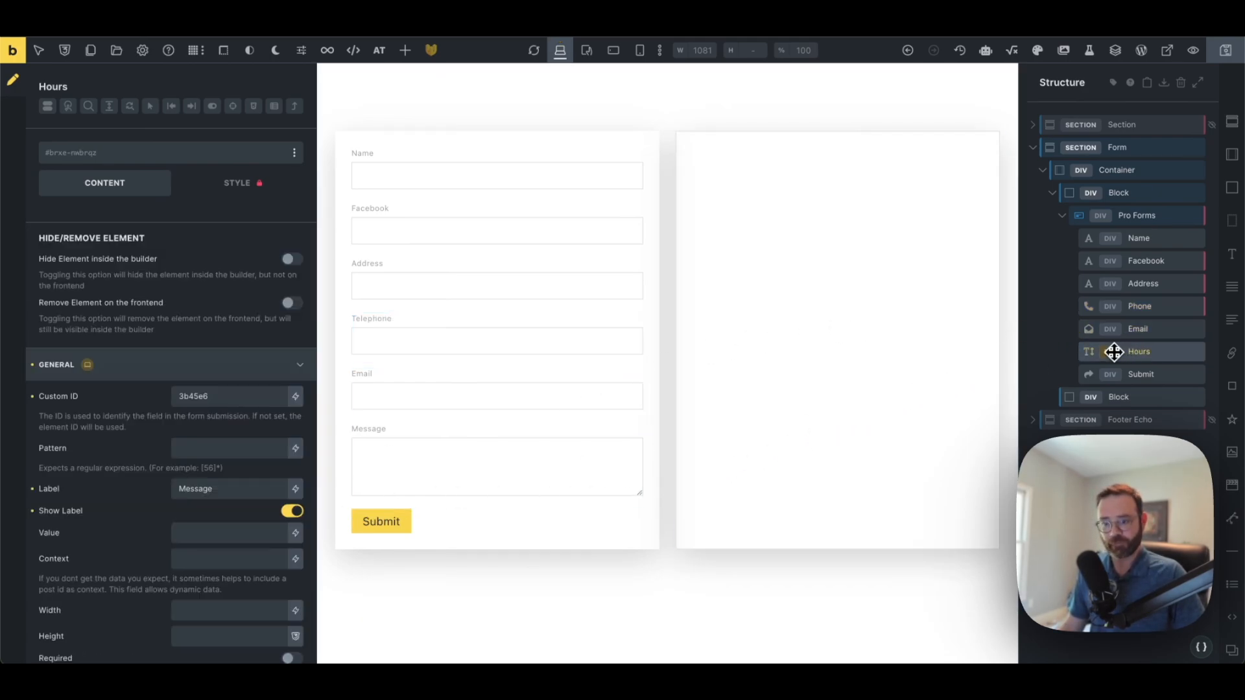
pyautogui.doubleClick(203, 487)
pyautogui.write('H')
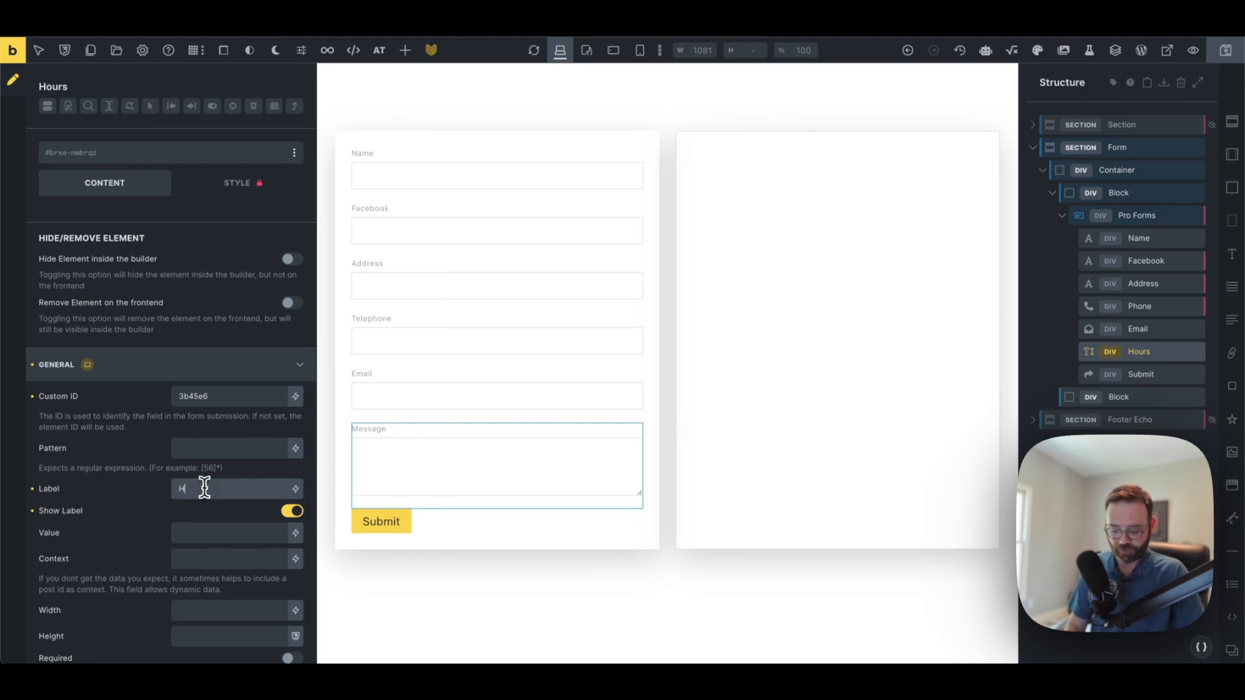
pyautogui.write('ours')
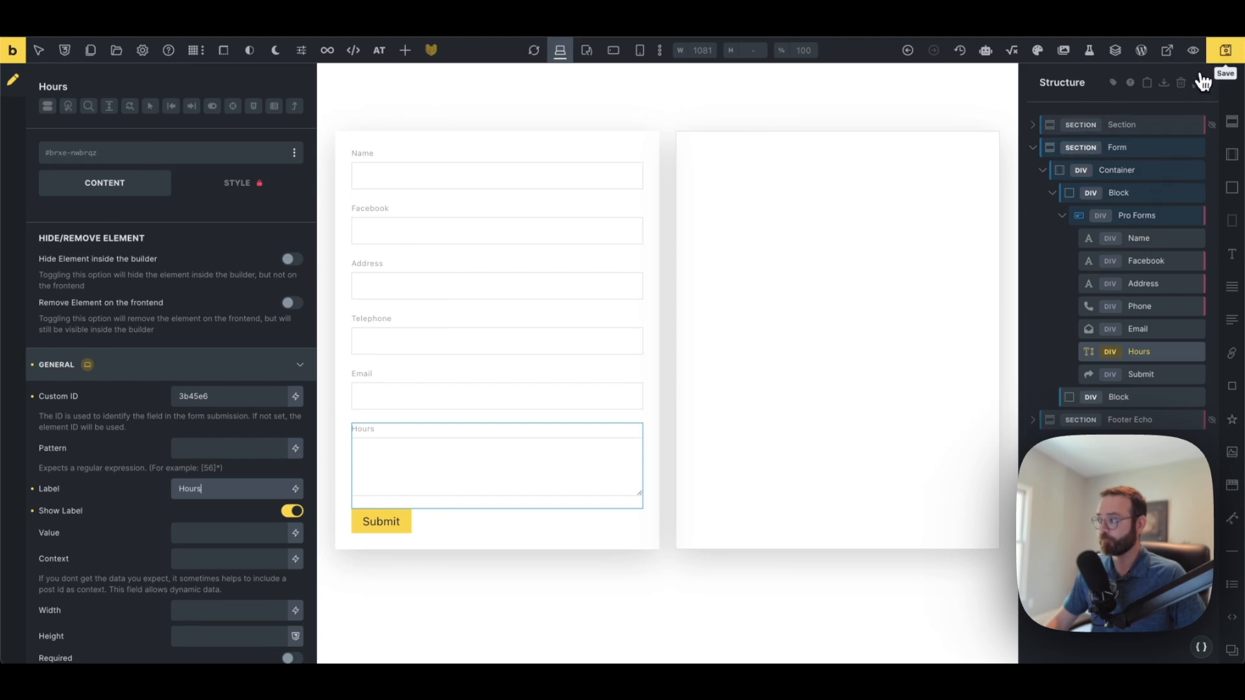
pyautogui.hotkey('ctrl', 's')
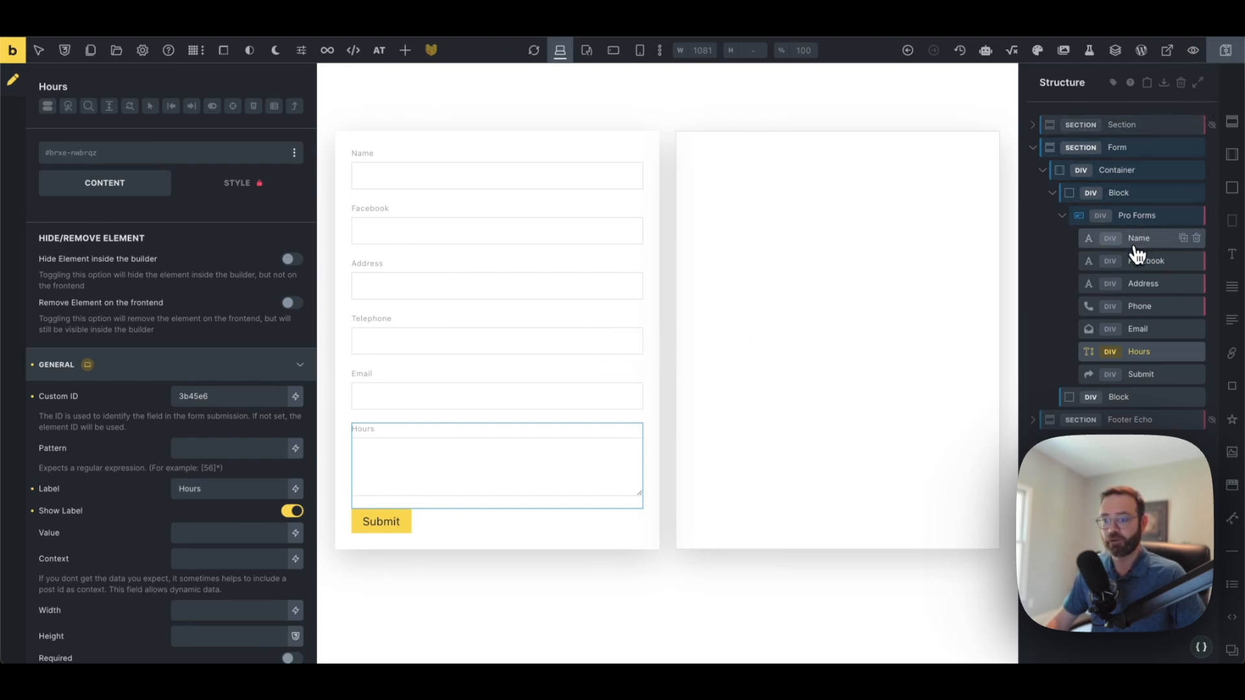
# Retype the Name field's Custom ID as business-name, then select the Facebook field
pyautogui.click(362, 152)
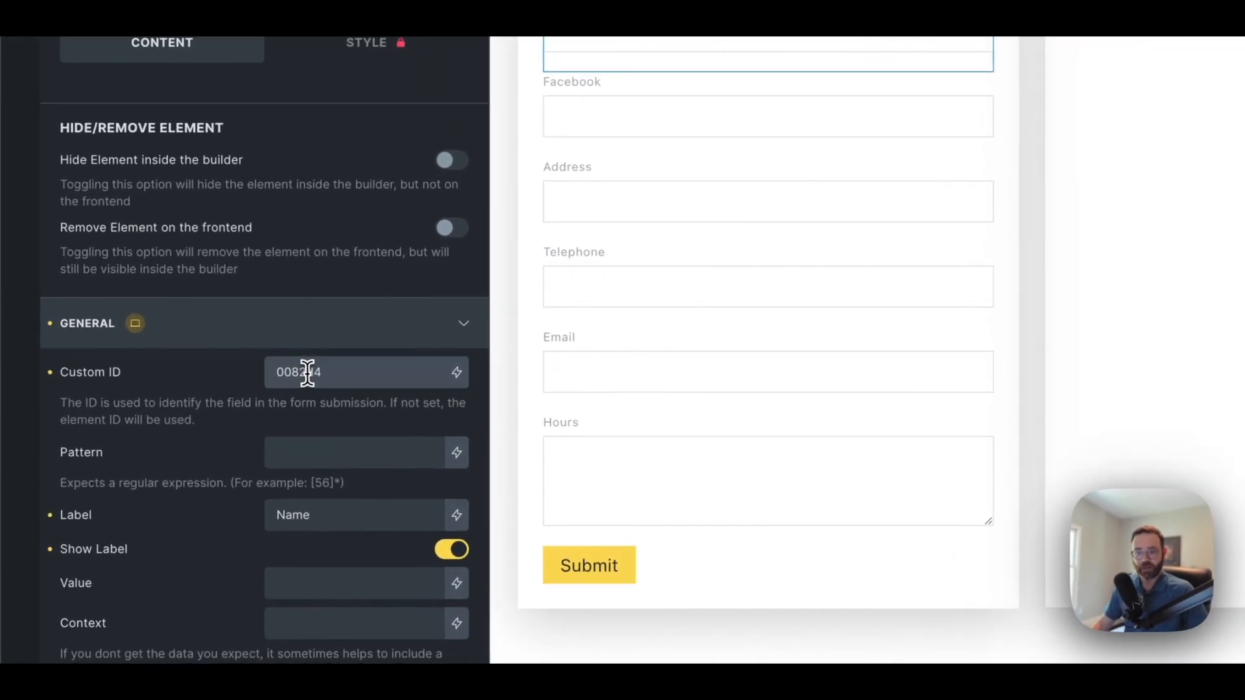
pyautogui.doubleClick(197, 397)
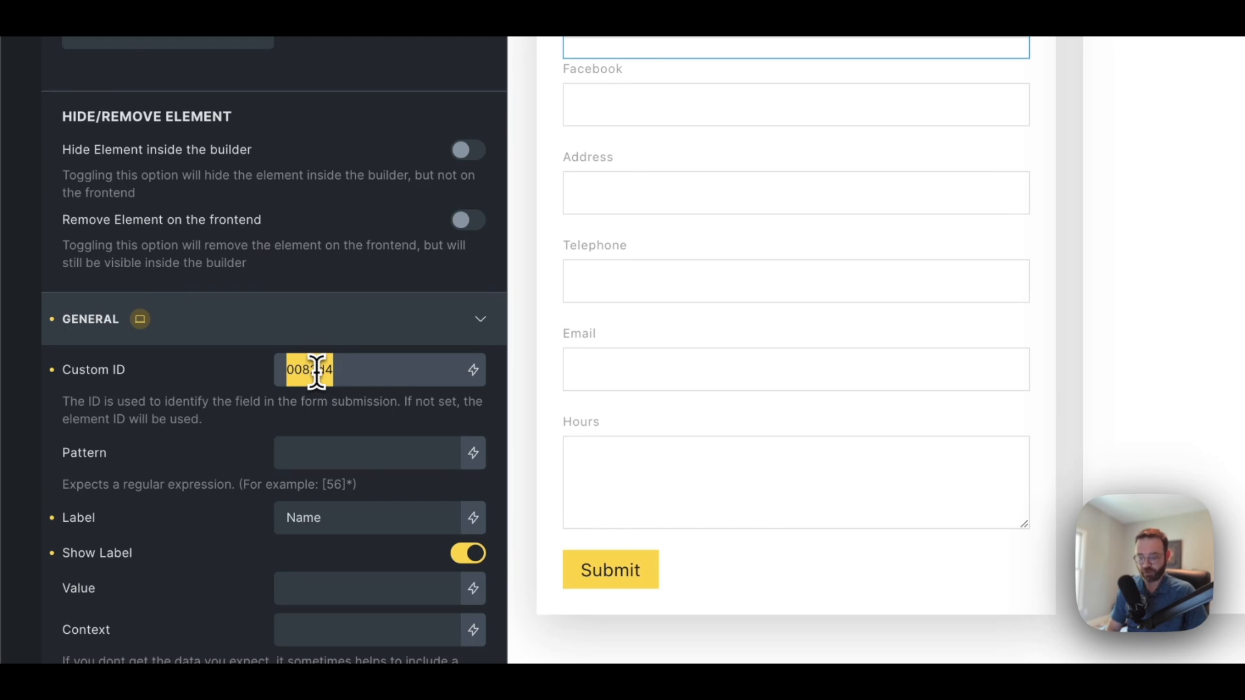
pyautogui.write('bu')
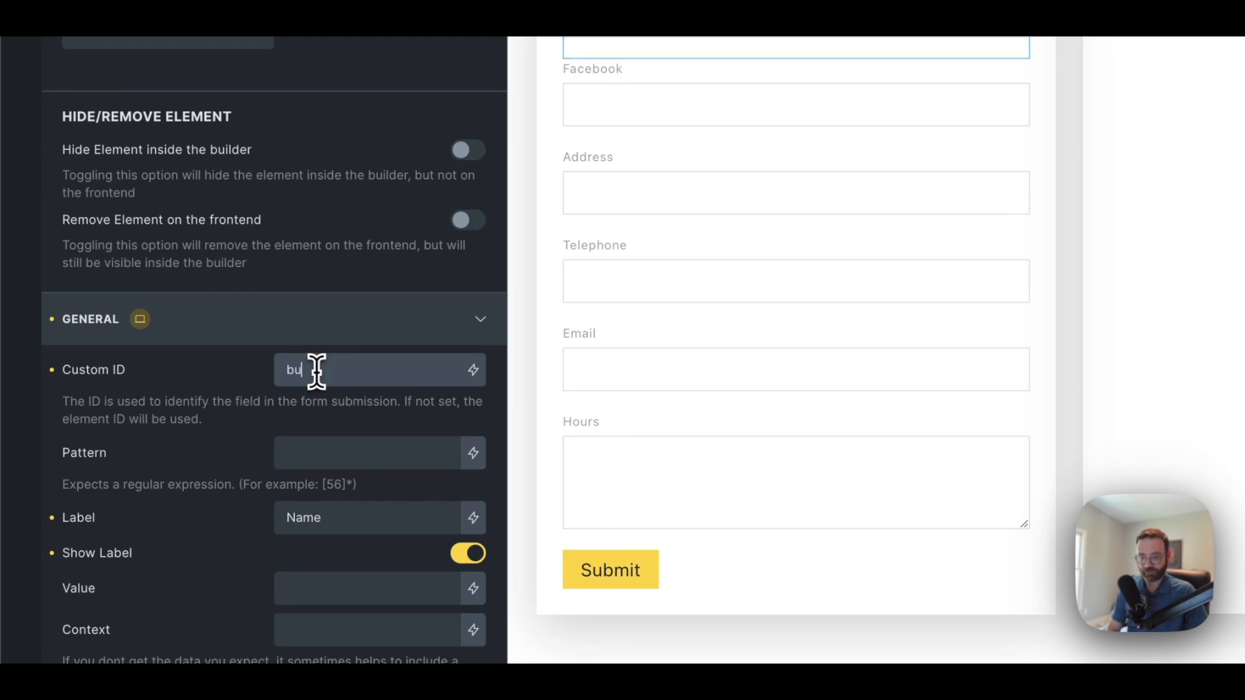
pyautogui.write('siness-')
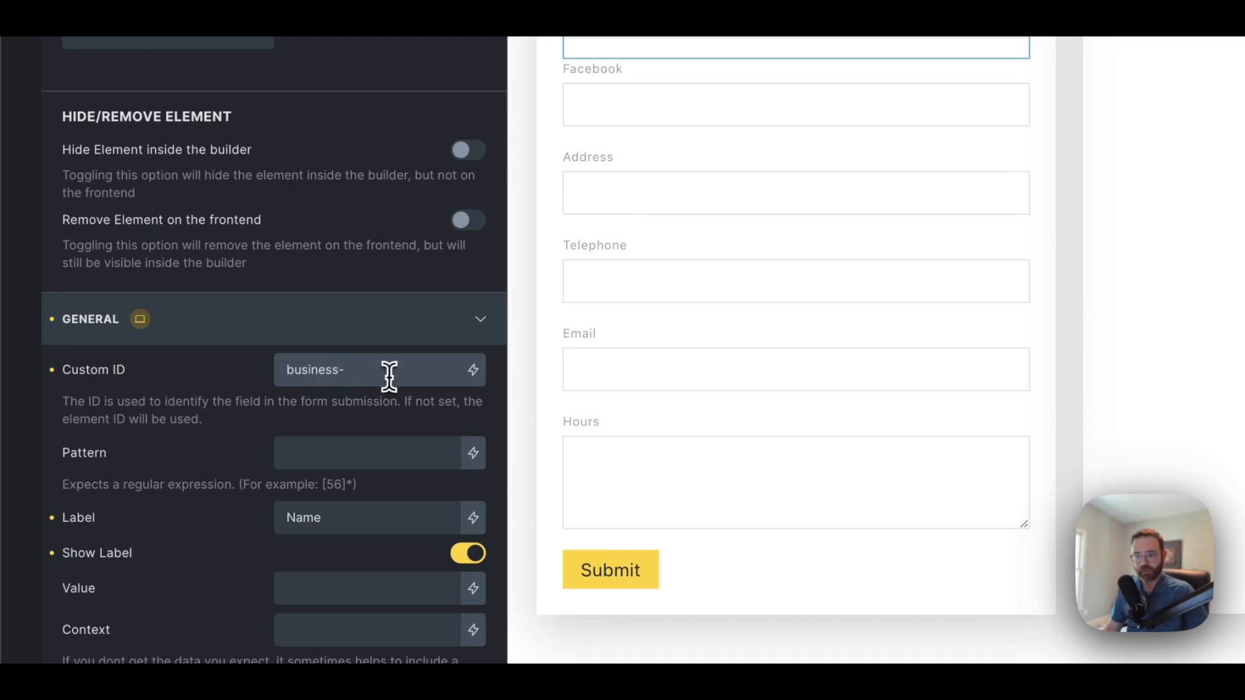
pyautogui.moveTo(389, 375); pyautogui.dragTo(290, 373)
pyautogui.press('super+c')
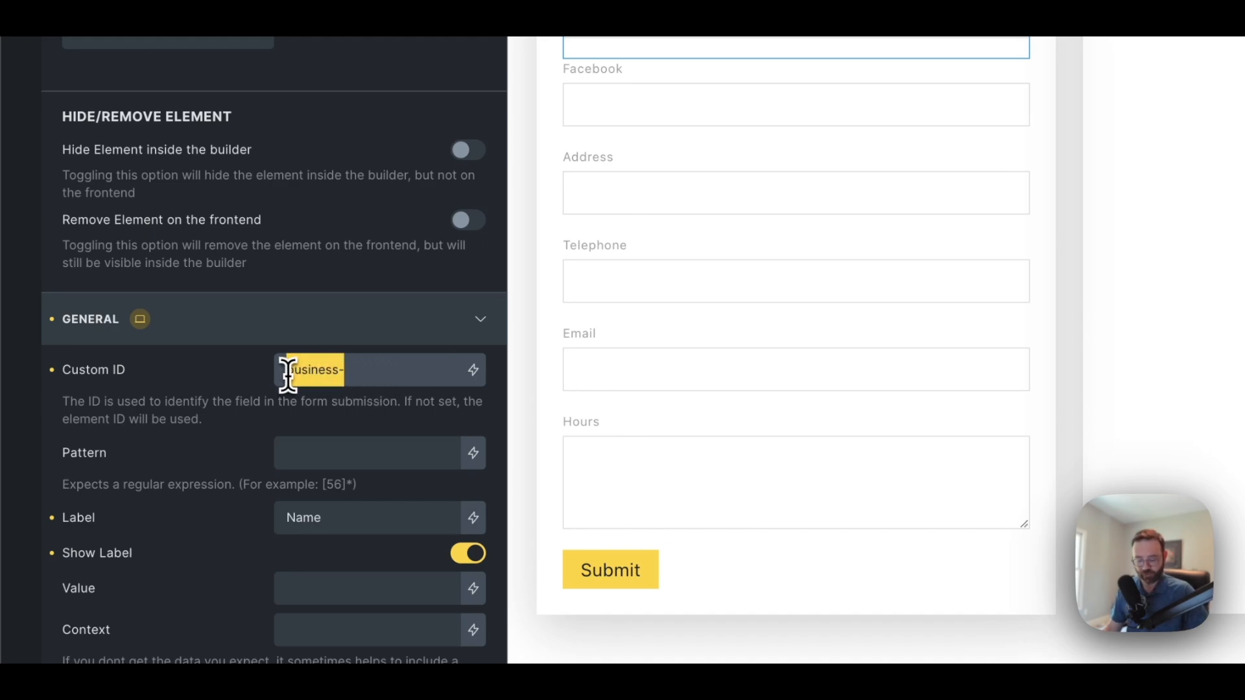
pyautogui.click(372, 371)
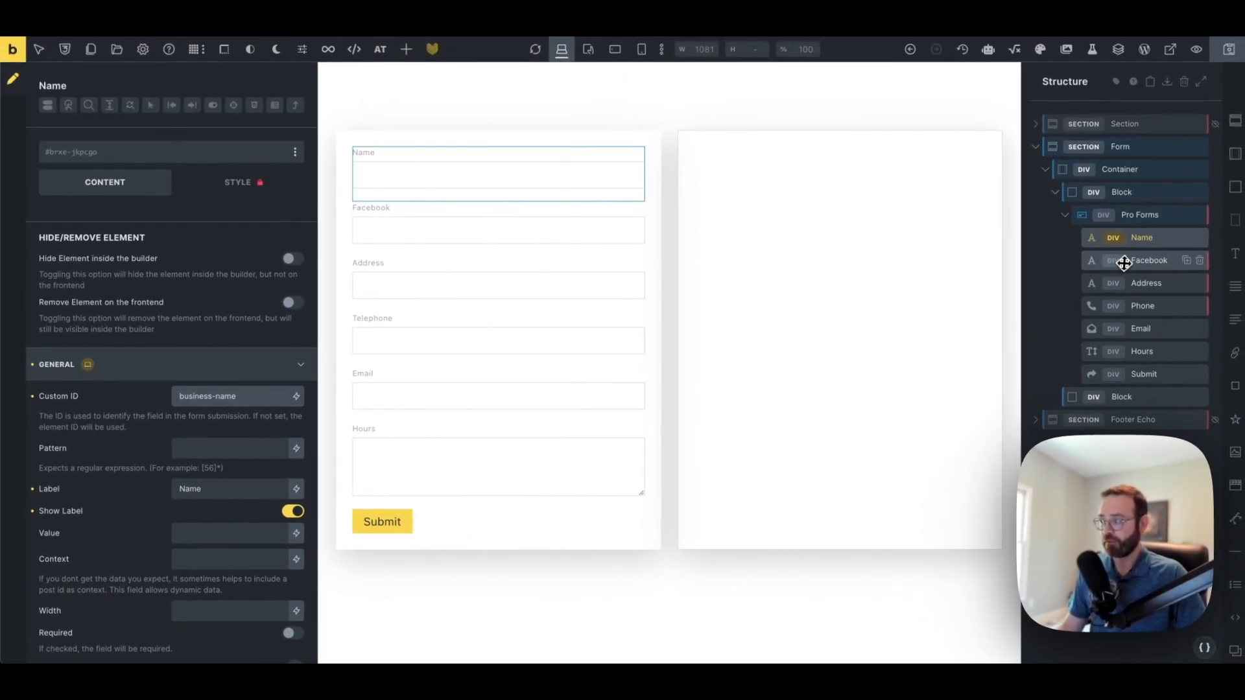
pyautogui.click(1125, 263)
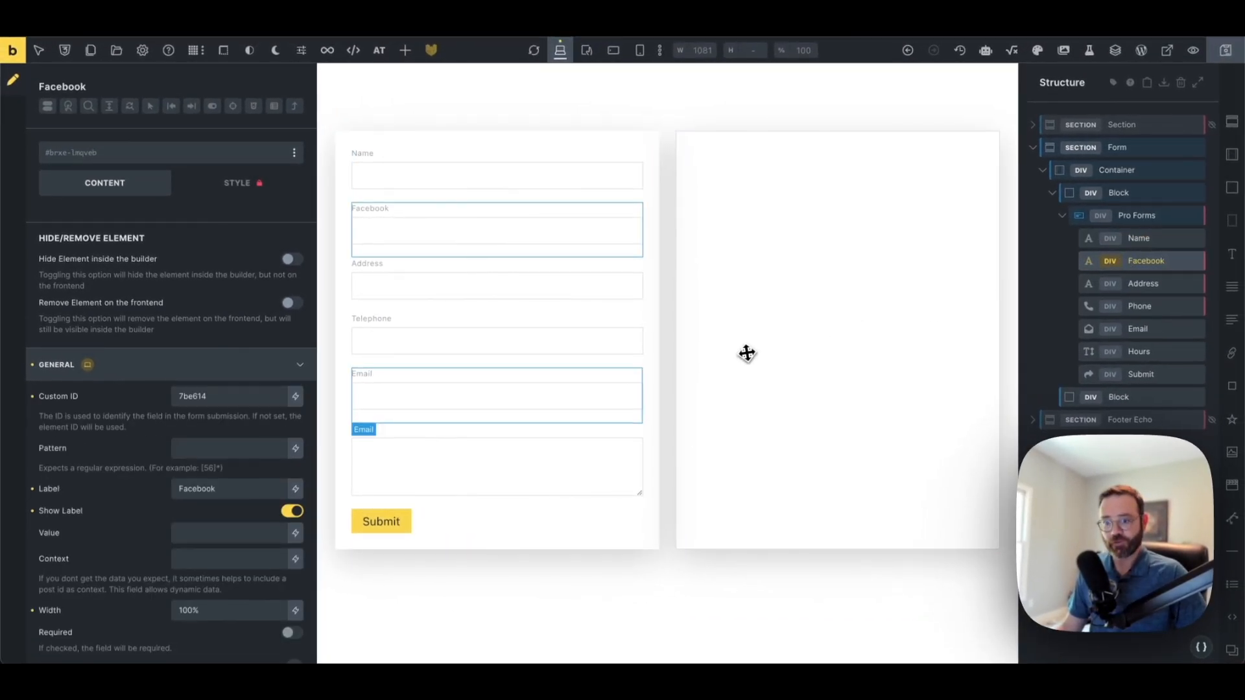
# Set Custom IDs business-facebook, business-address and business-phone on the Facebook, Address and Phone fields
pyautogui.doubleClick(214, 402)
pyautogui.press('super+v')
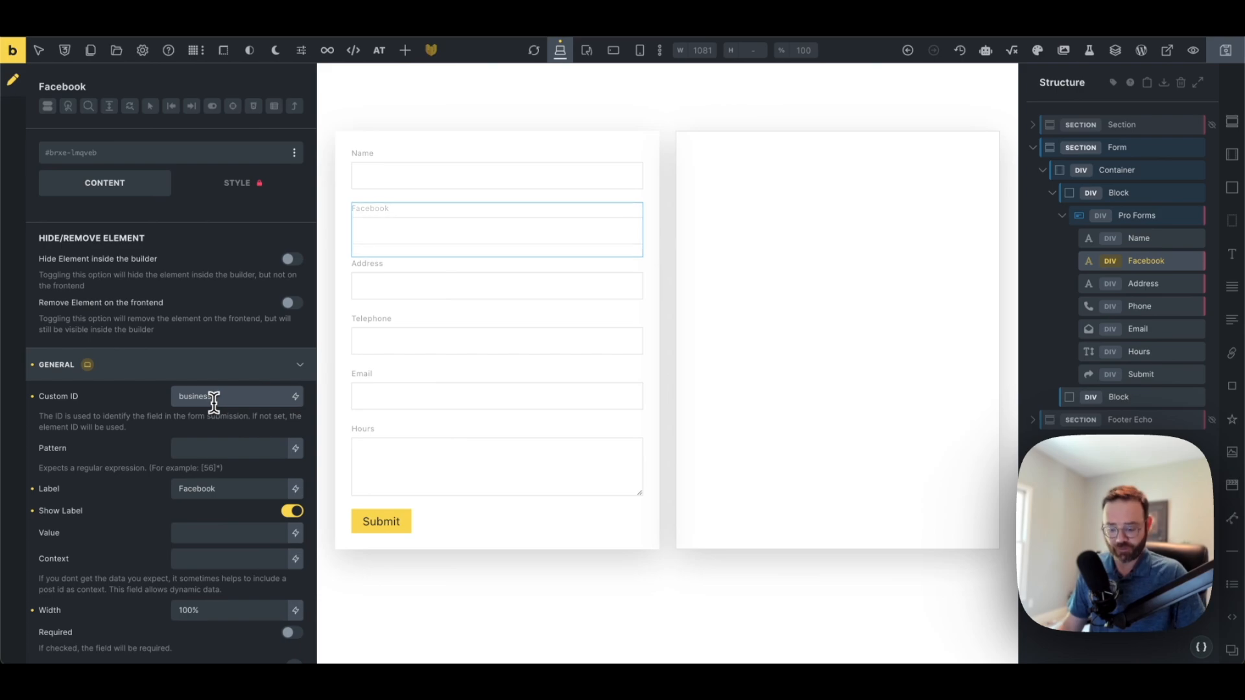
pyautogui.write('facebook')
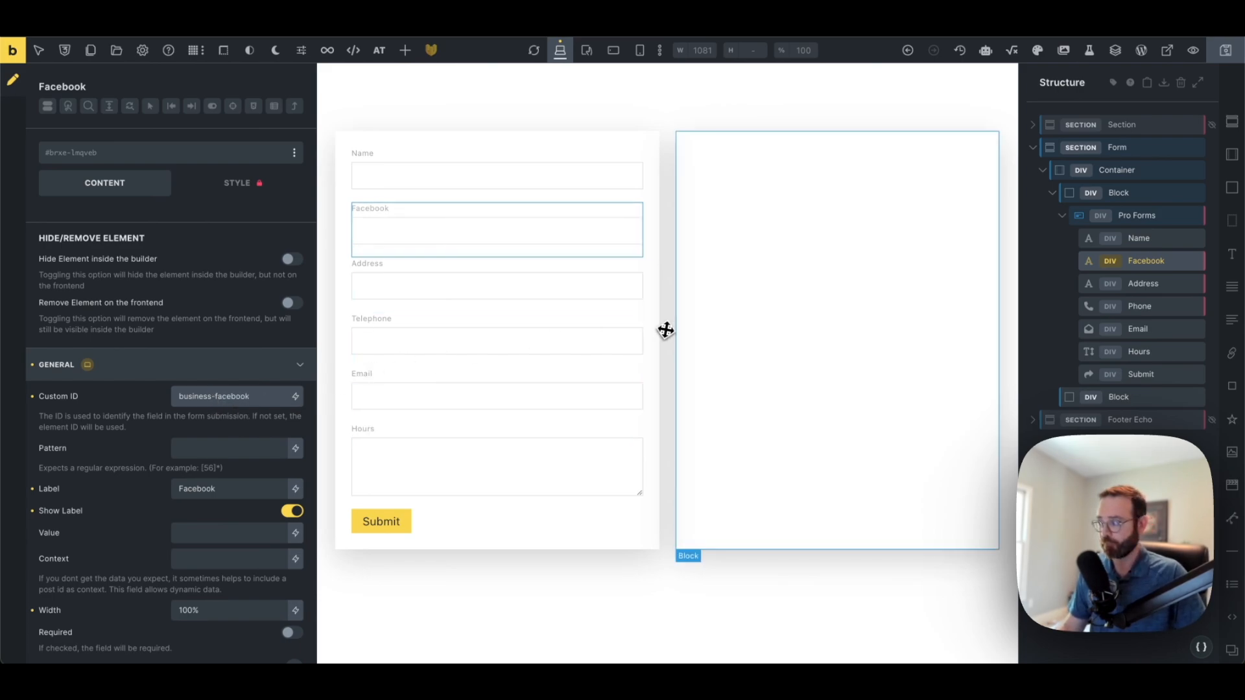
pyautogui.click(1118, 283)
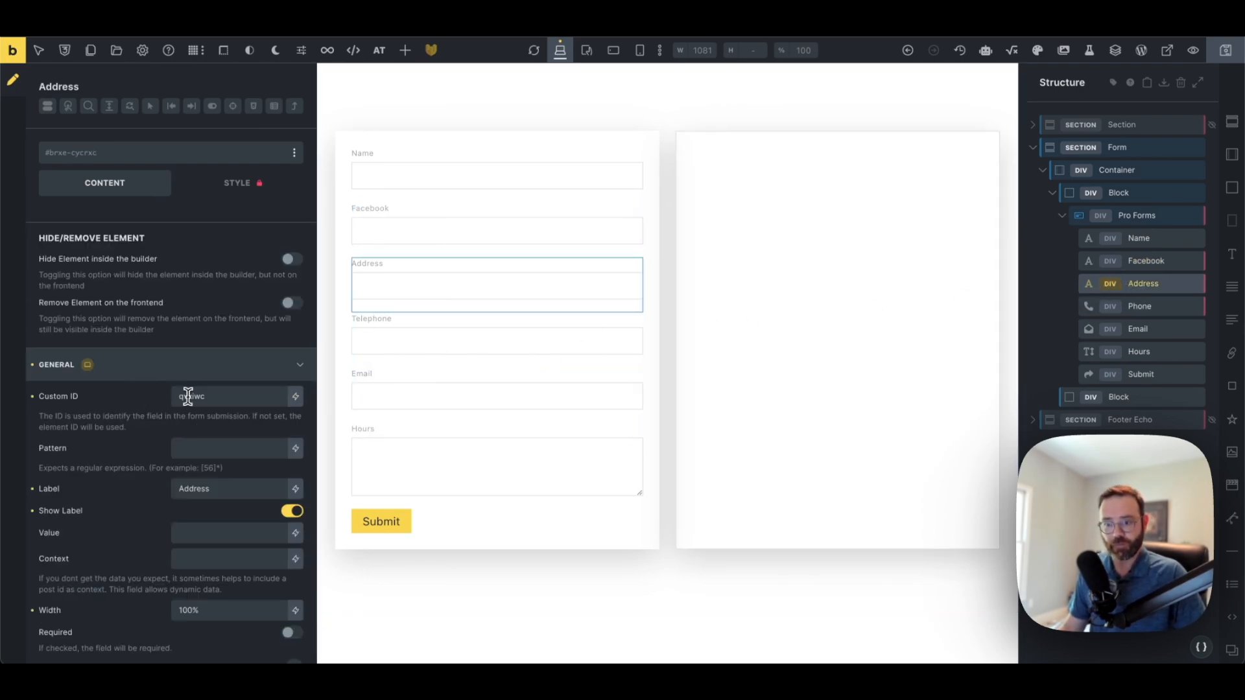
pyautogui.doubleClick(198, 396)
pyautogui.write('business-')
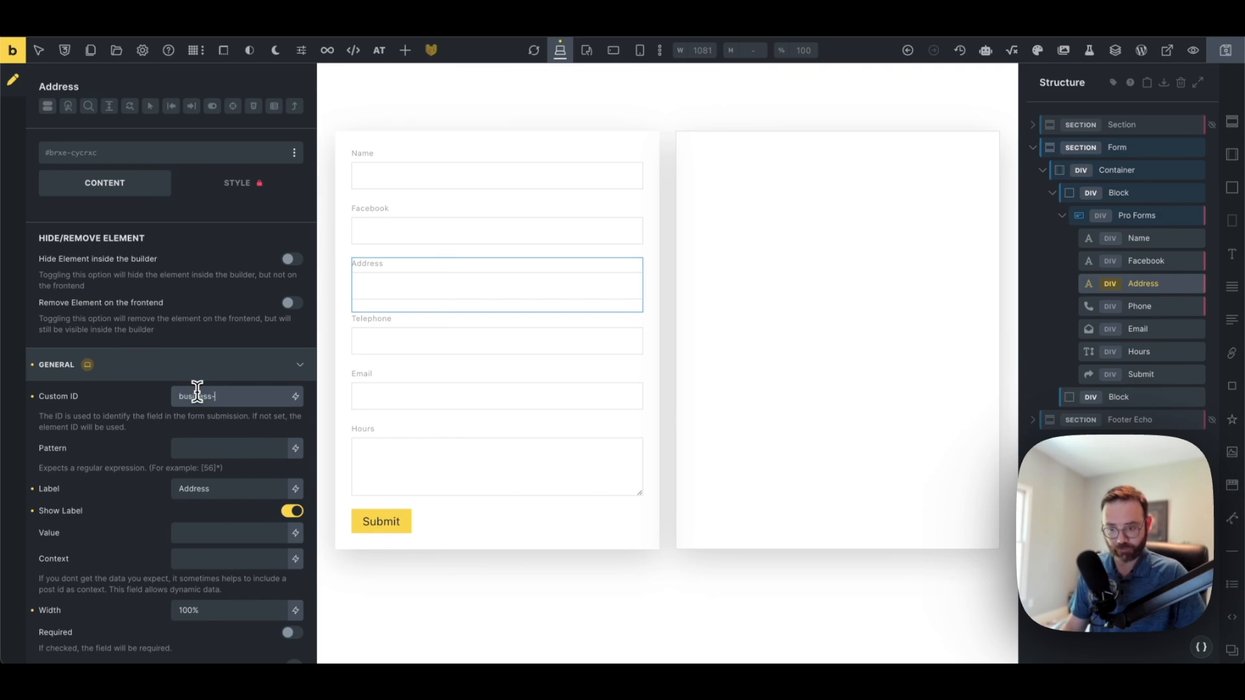
pyautogui.write('address')
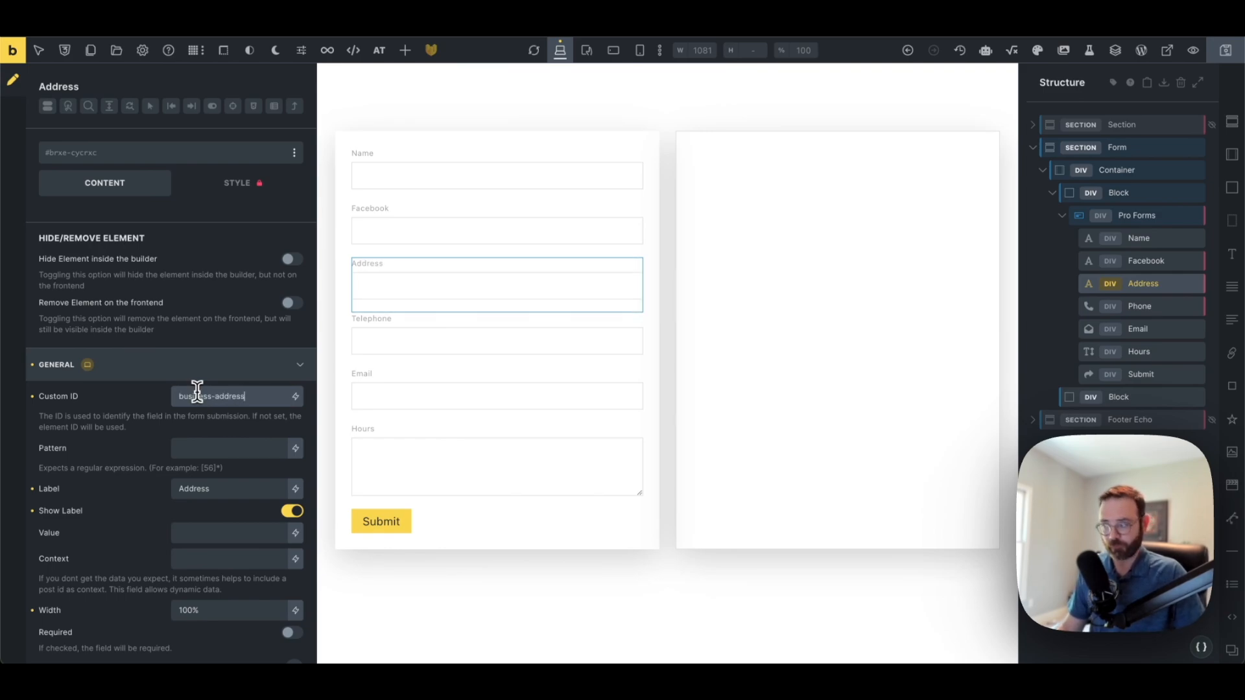
pyautogui.click(1159, 308)
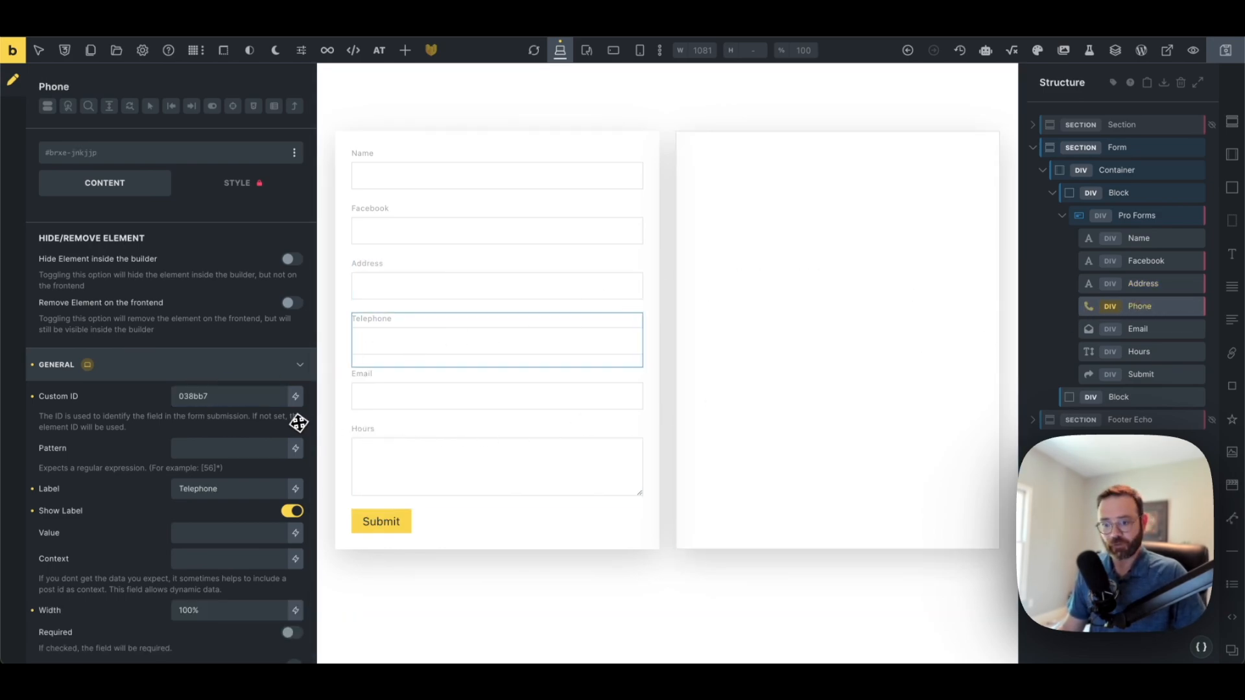
pyautogui.doubleClick(248, 396)
pyautogui.write('business-')
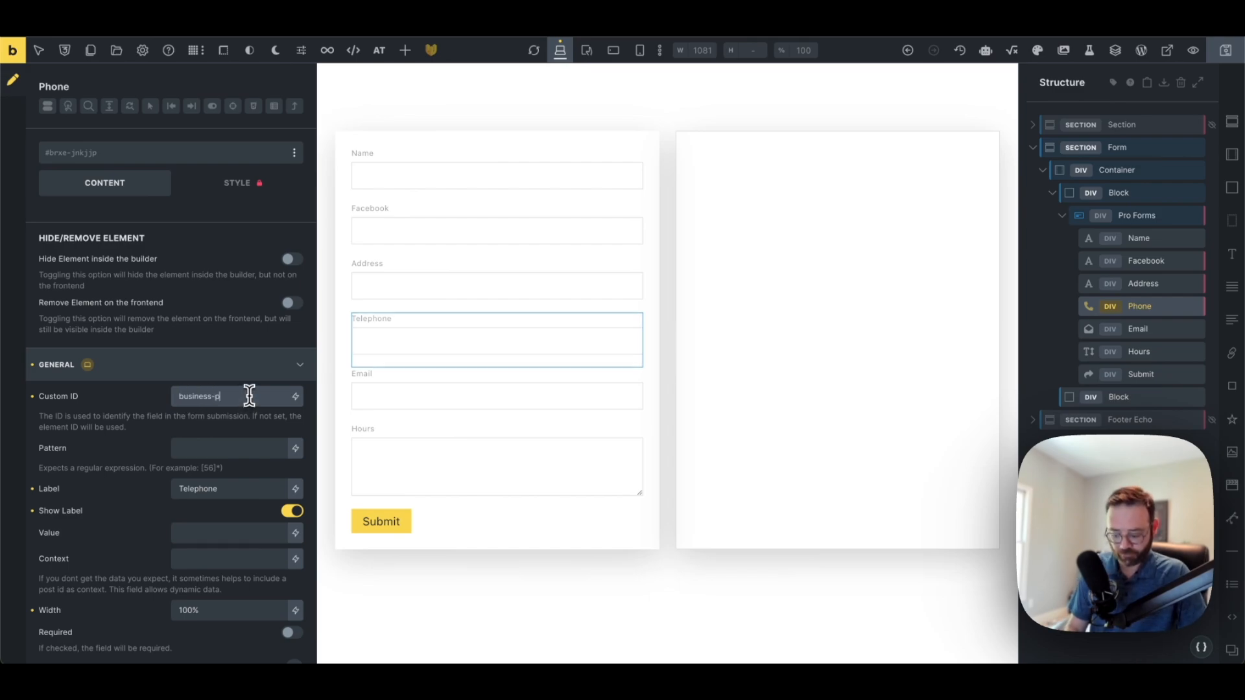
pyautogui.write('phone')
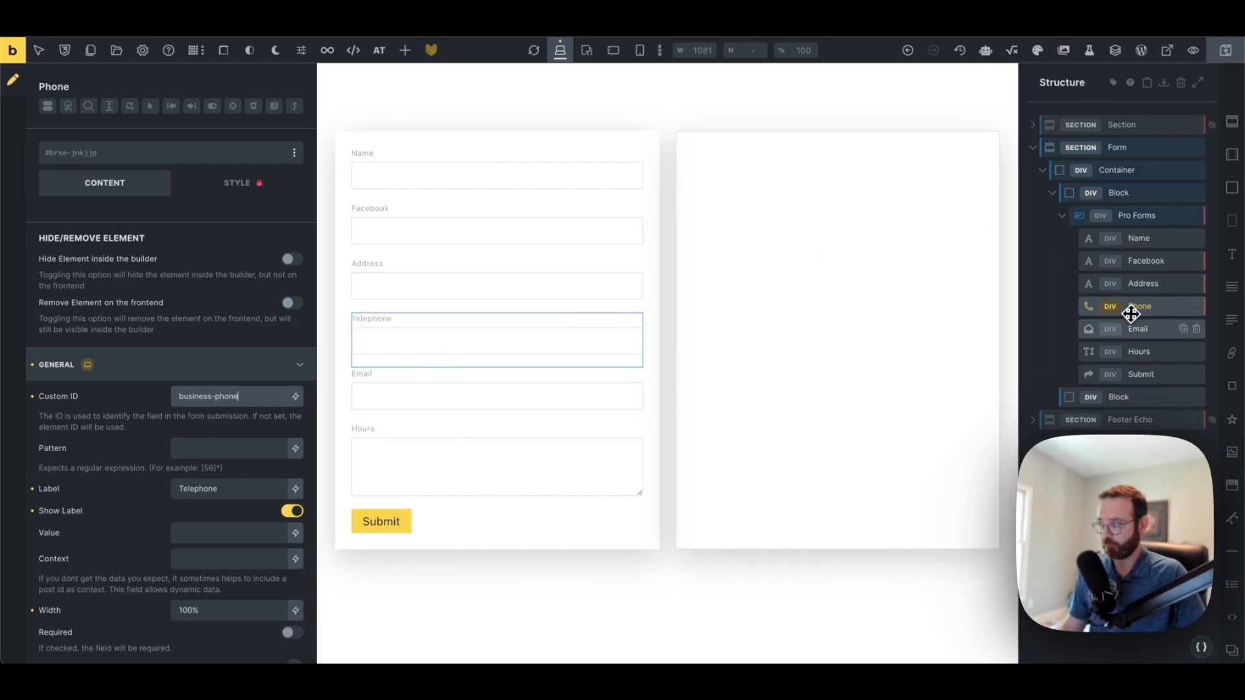
# Give the Email and Hours fields Custom IDs business-email and business-hours, then save the template
pyautogui.click(1135, 328)
pyautogui.doubleClick(225, 399)
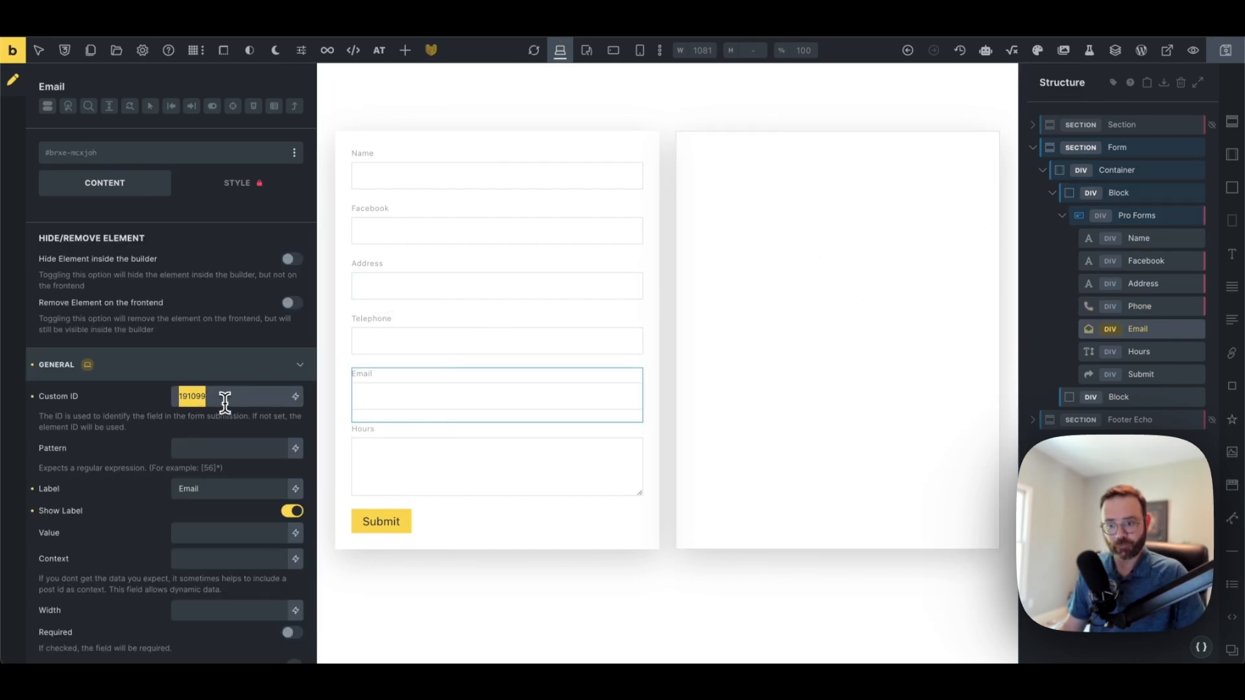
pyautogui.hotkey('ctrl', 'v')
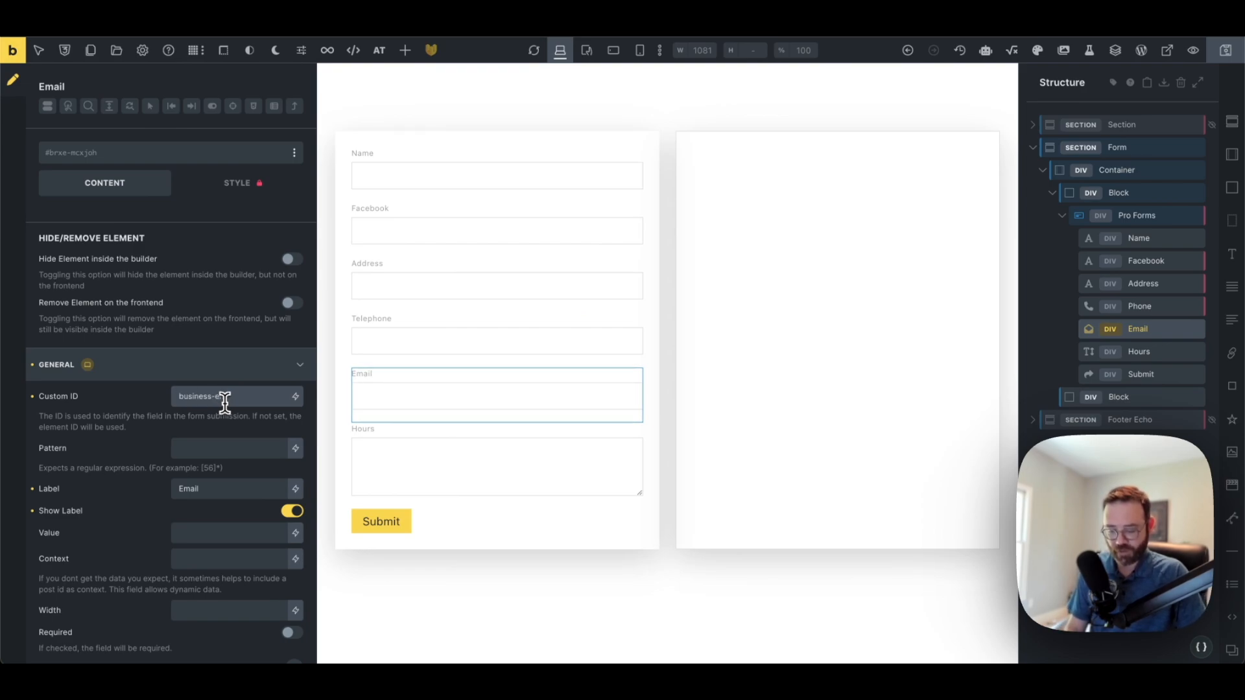
pyautogui.write('email')
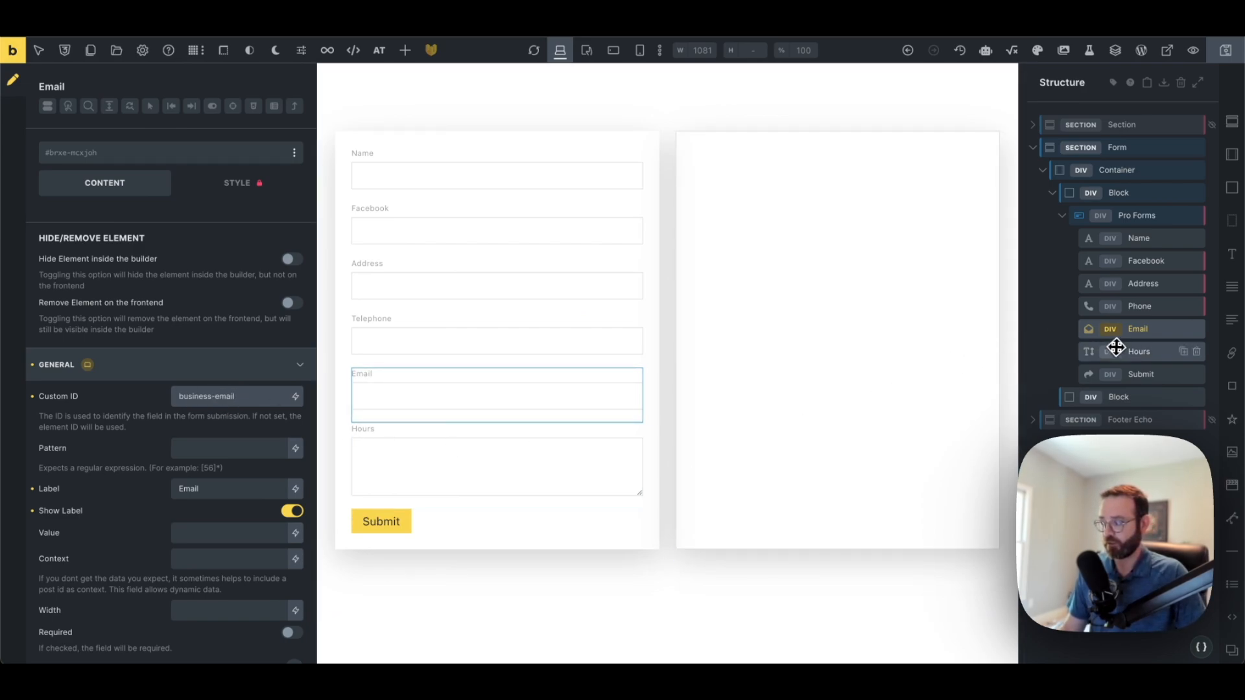
pyautogui.click(1114, 350)
pyautogui.doubleClick(219, 398)
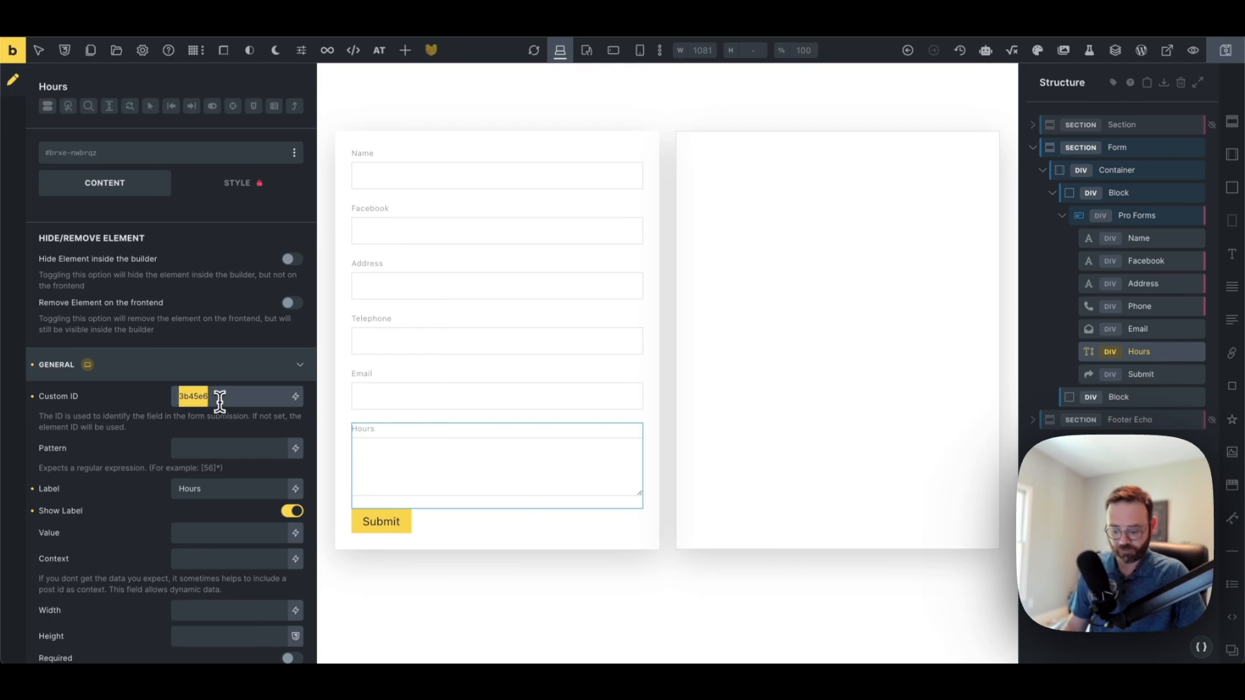
pyautogui.hotkey('ctrl', 'v')
pyautogui.write('hours')
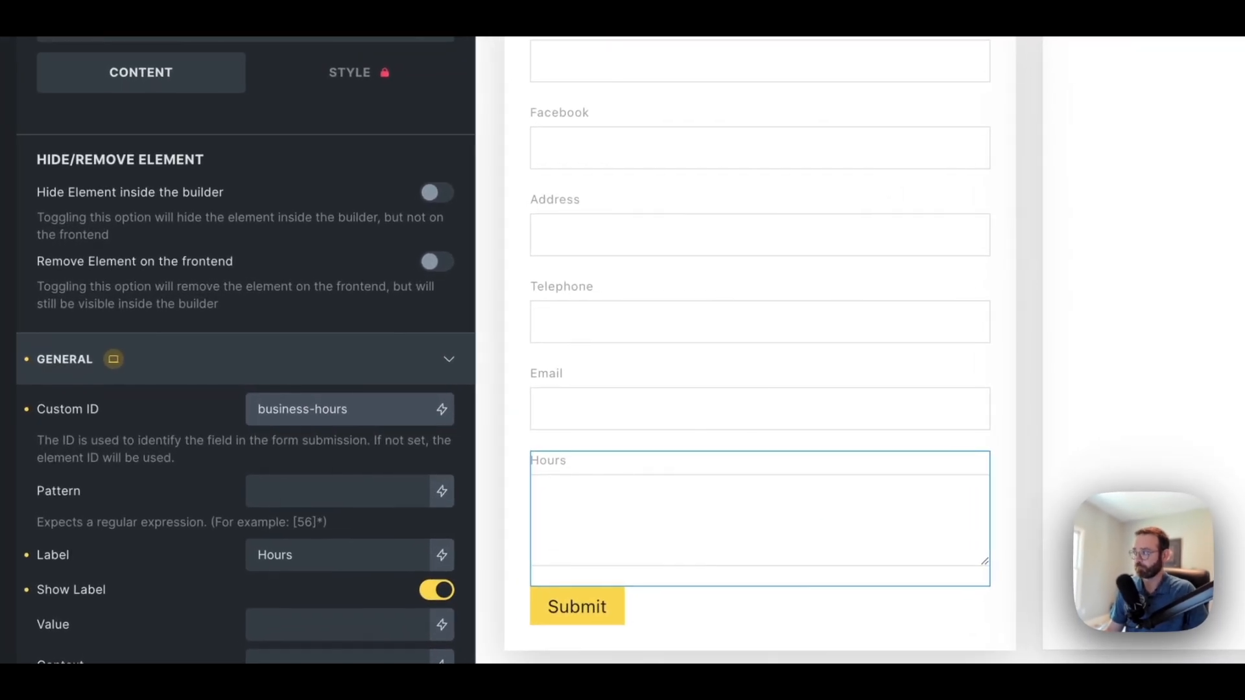
pyautogui.hotkey('ctrl', 's')
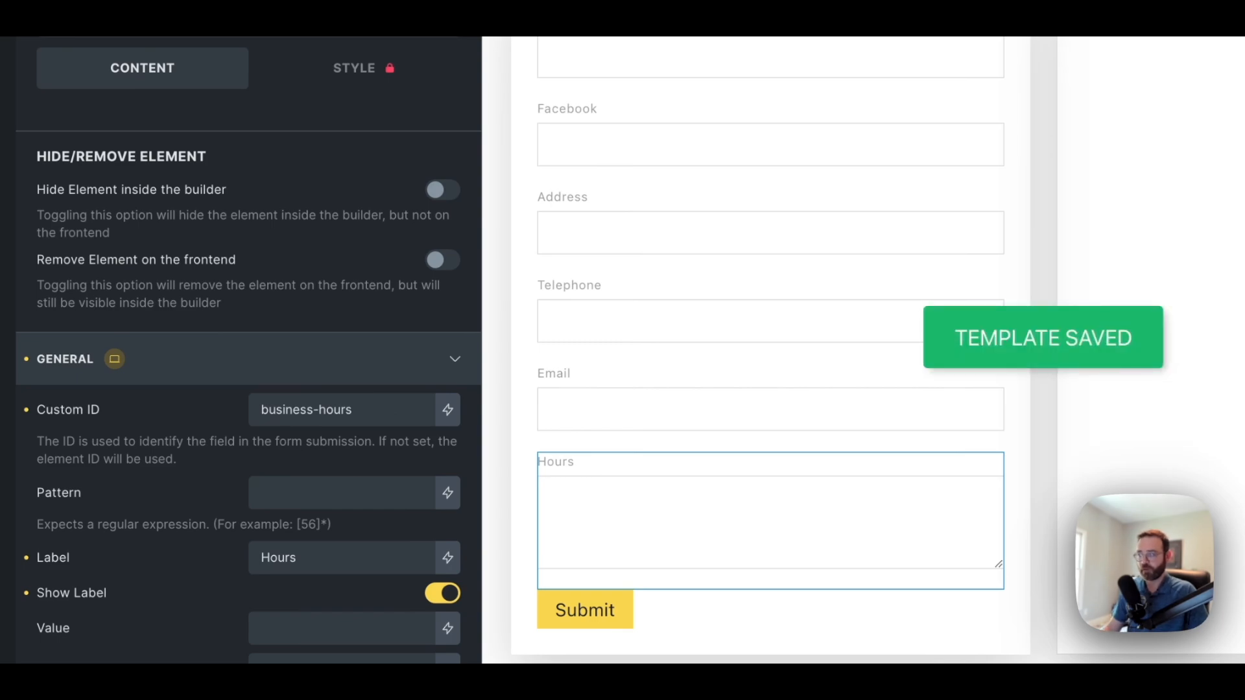
pyautogui.click(770, 59)
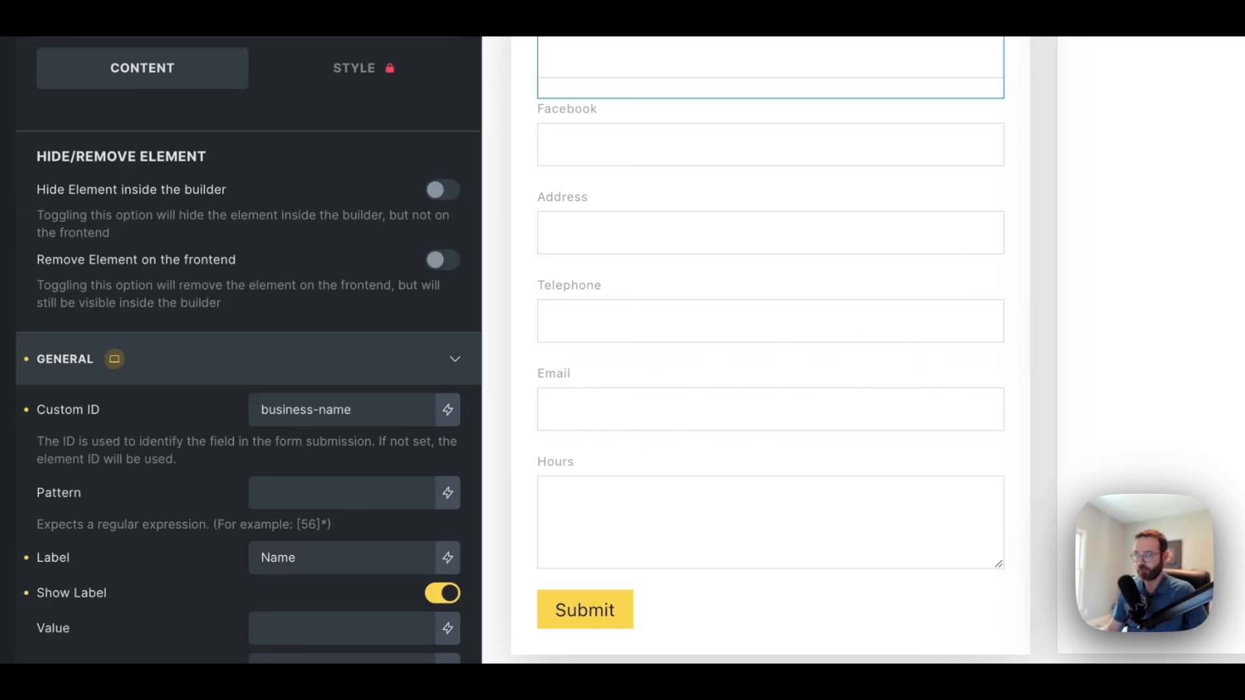
pyautogui.click(770, 144)
pyautogui.click(771, 232)
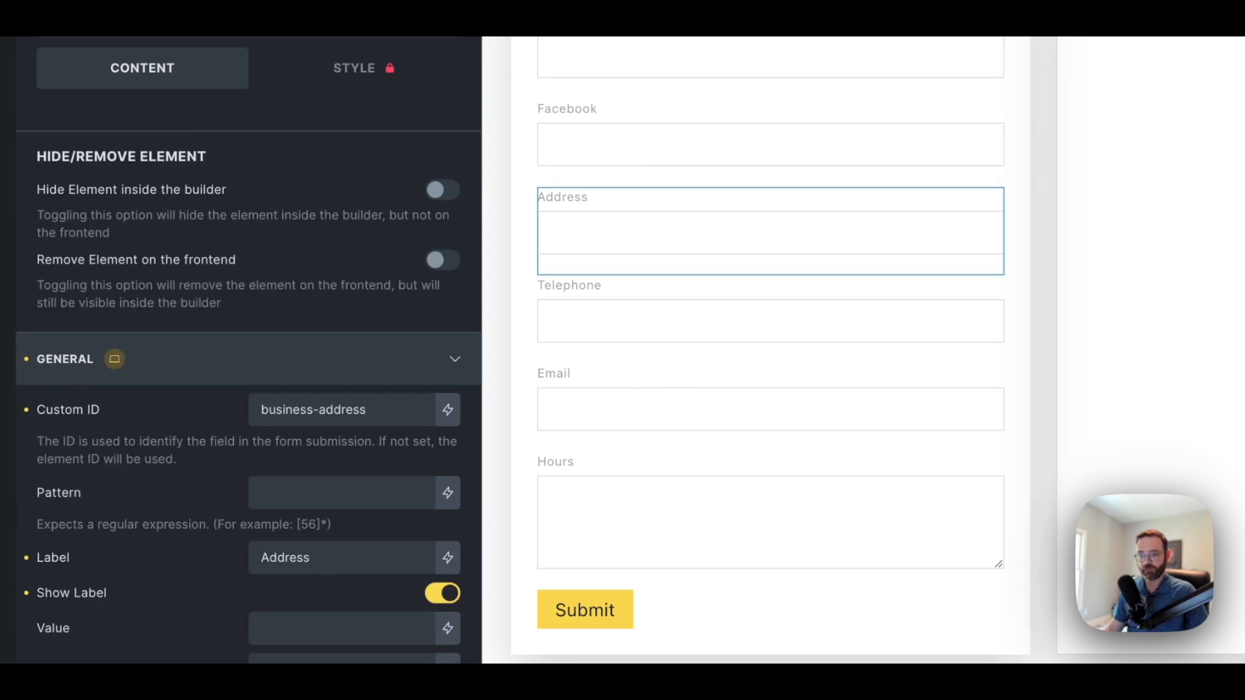
pyautogui.click(770, 320)
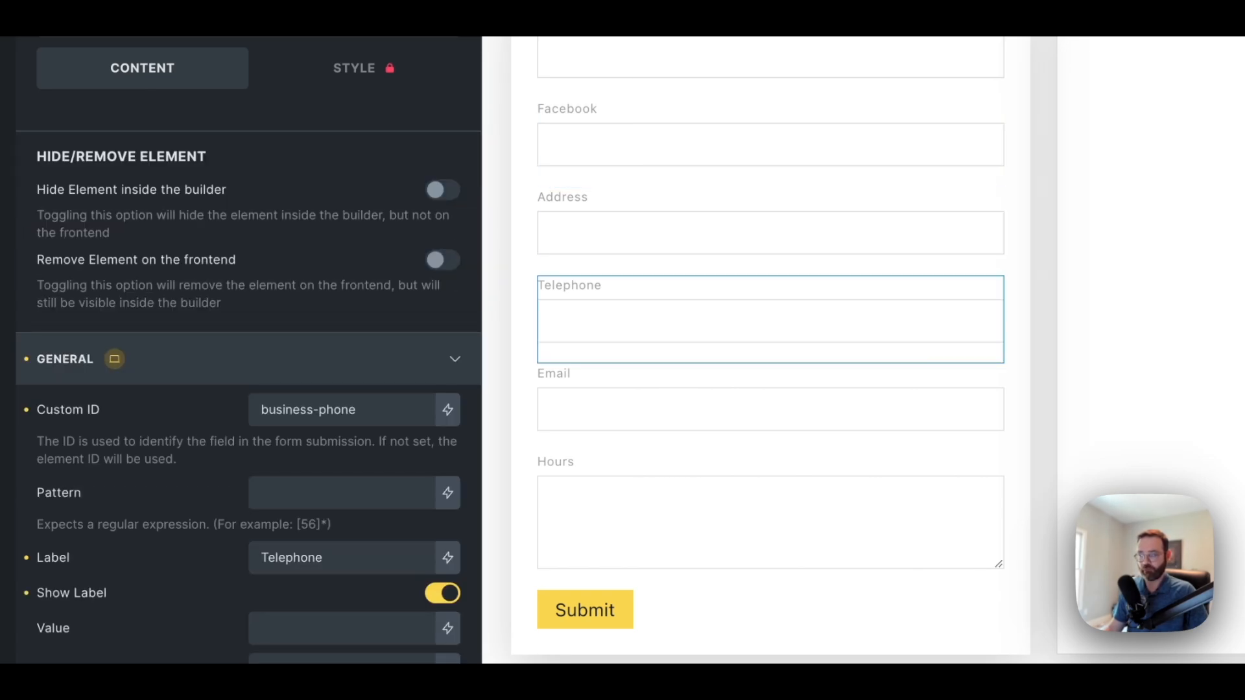
pyautogui.click(770, 408)
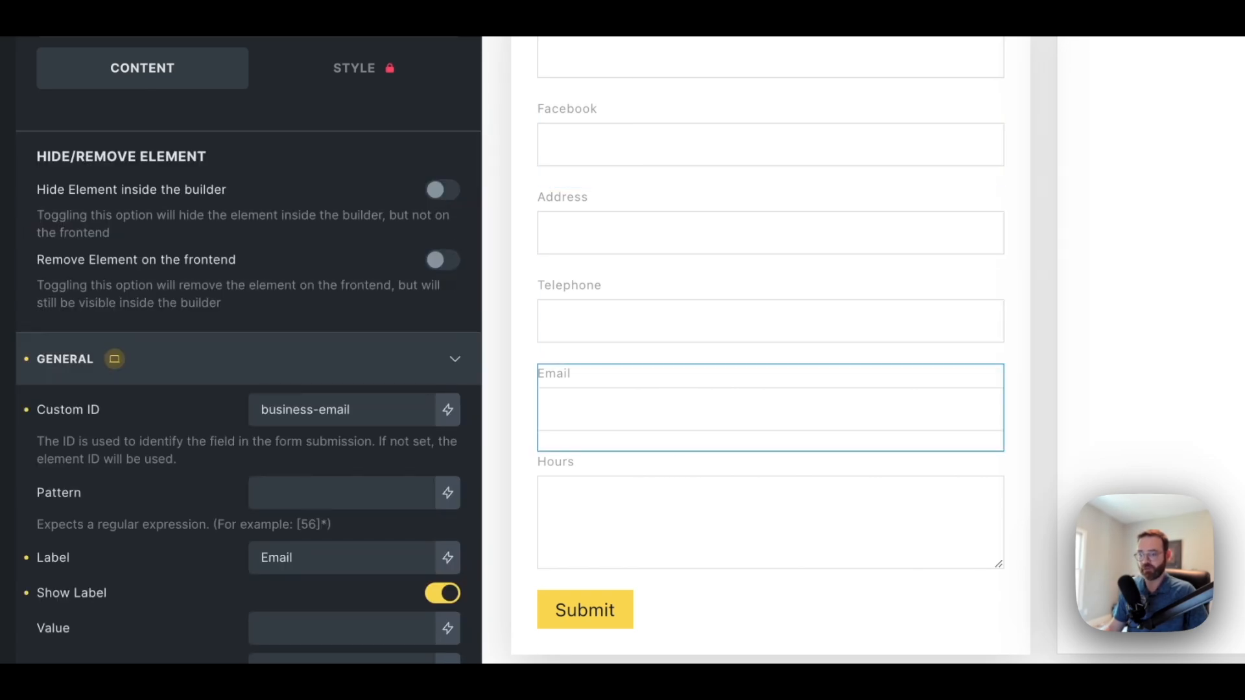
pyautogui.click(771, 522)
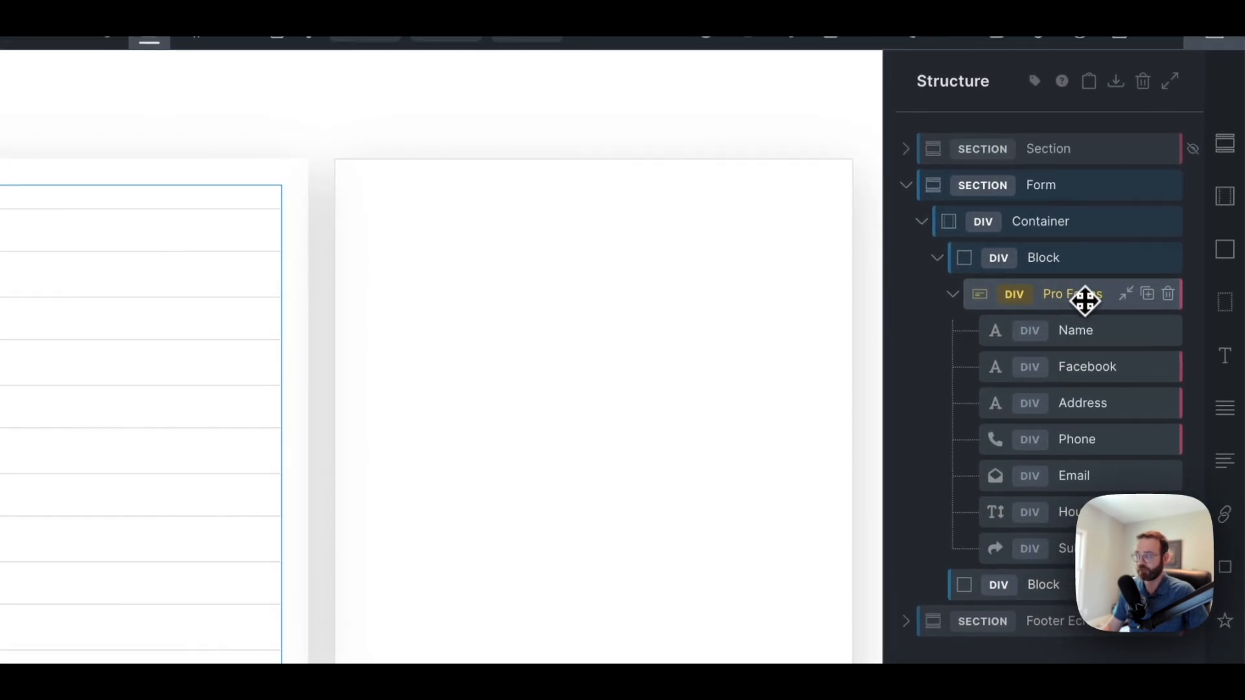
# Replace the form's Email after-submit action with Database: Update Option
pyautogui.click(1091, 305)
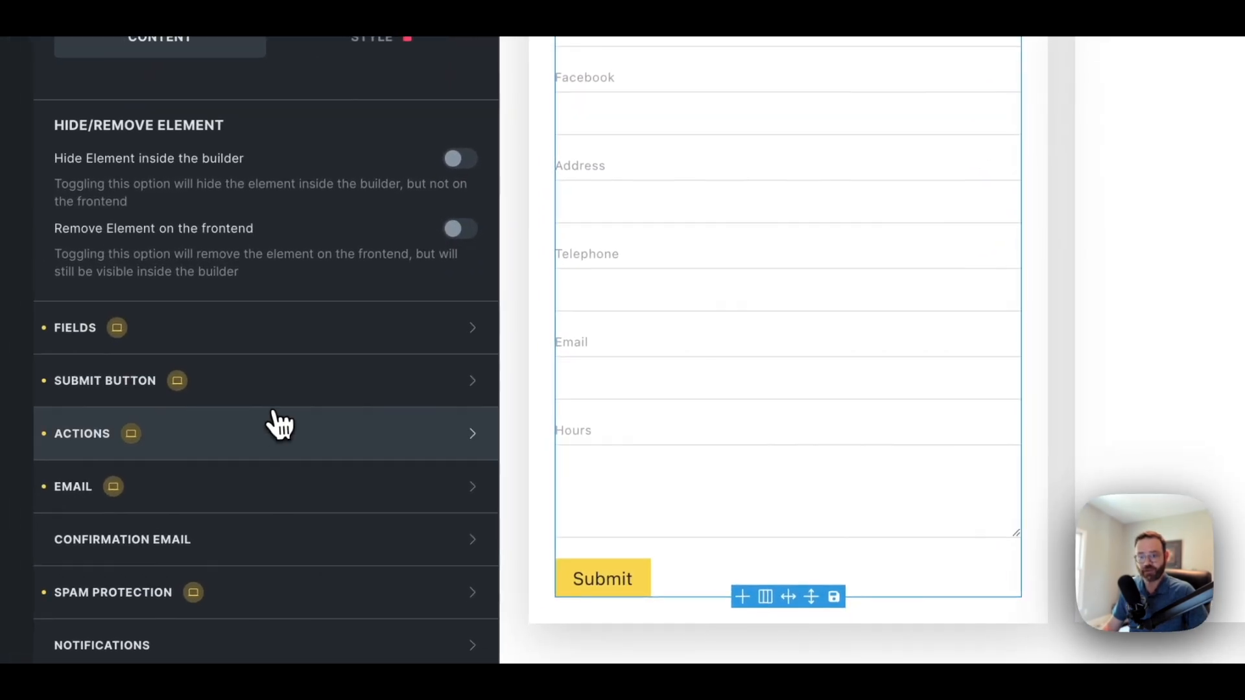
pyautogui.click(244, 448)
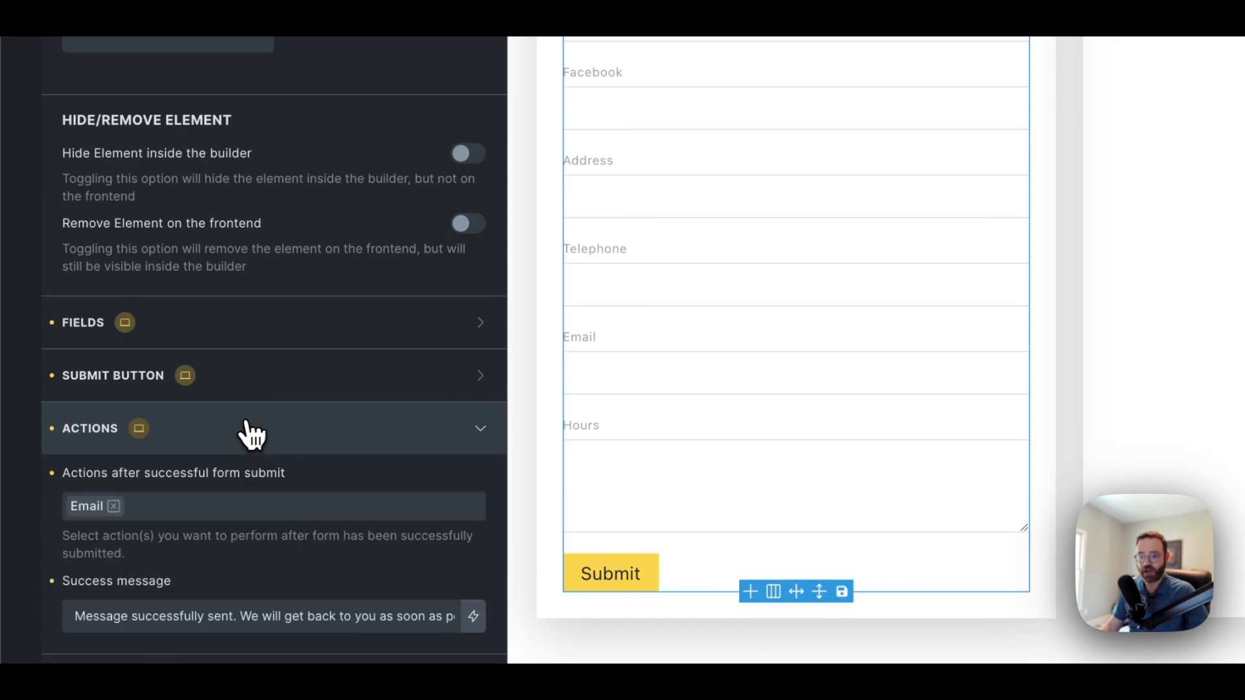
pyautogui.click(115, 506)
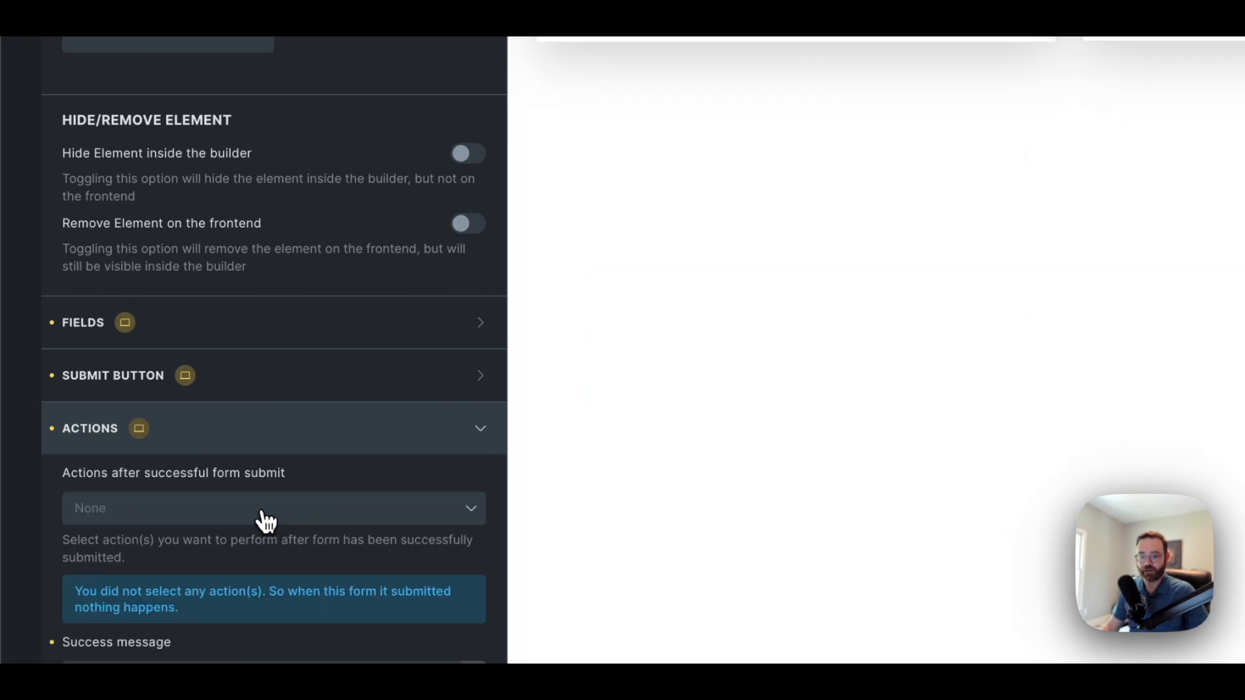
pyautogui.click(262, 519)
pyautogui.scroll(-2, 244, 592)
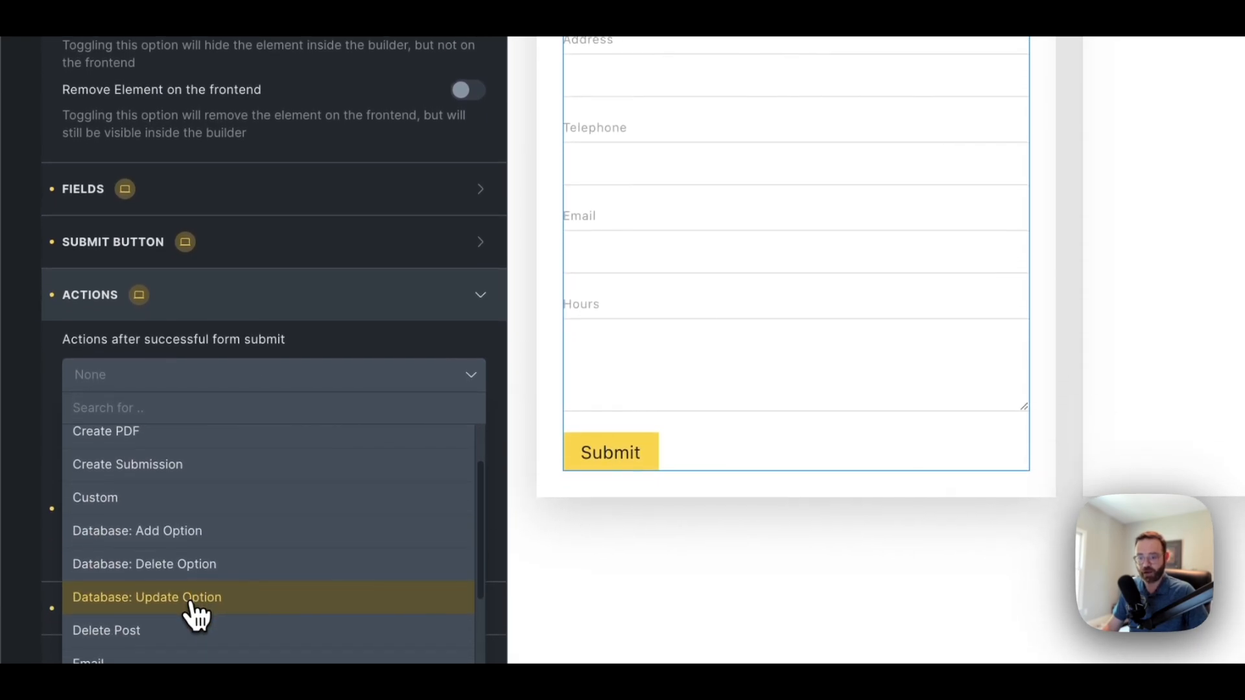
pyautogui.click(194, 609)
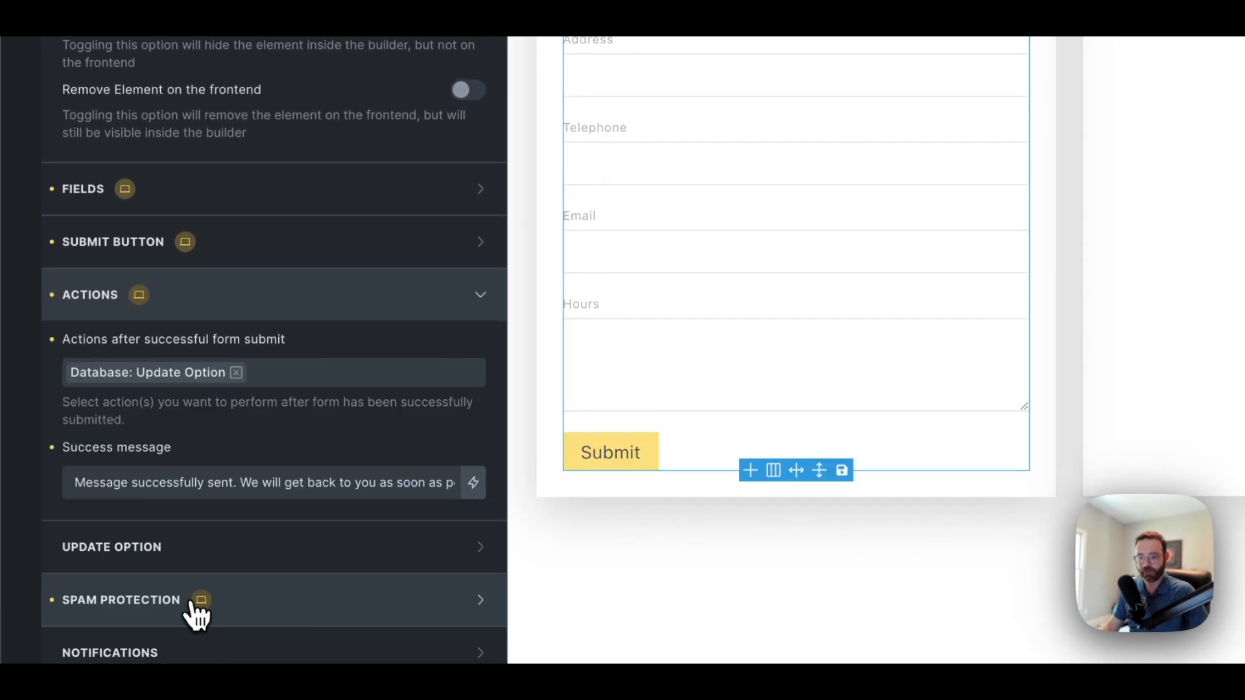
pyautogui.click(307, 380)
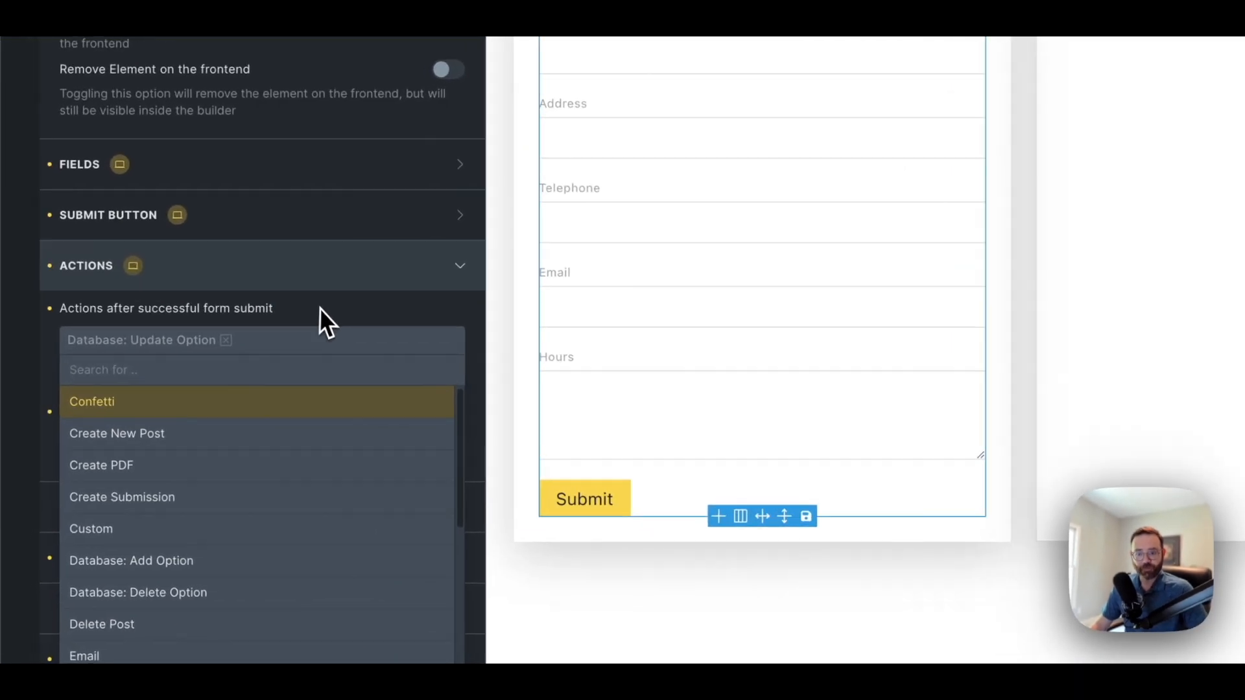
pyautogui.click(208, 398)
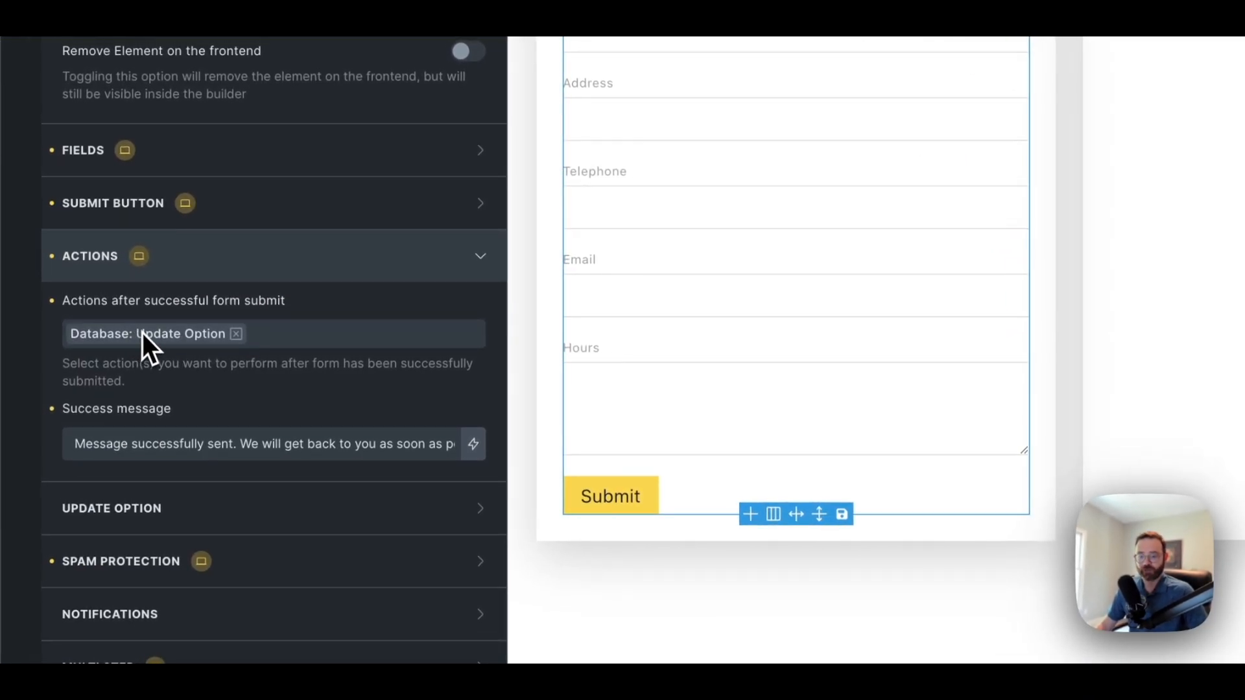
pyautogui.scroll(-1, 143, 332)
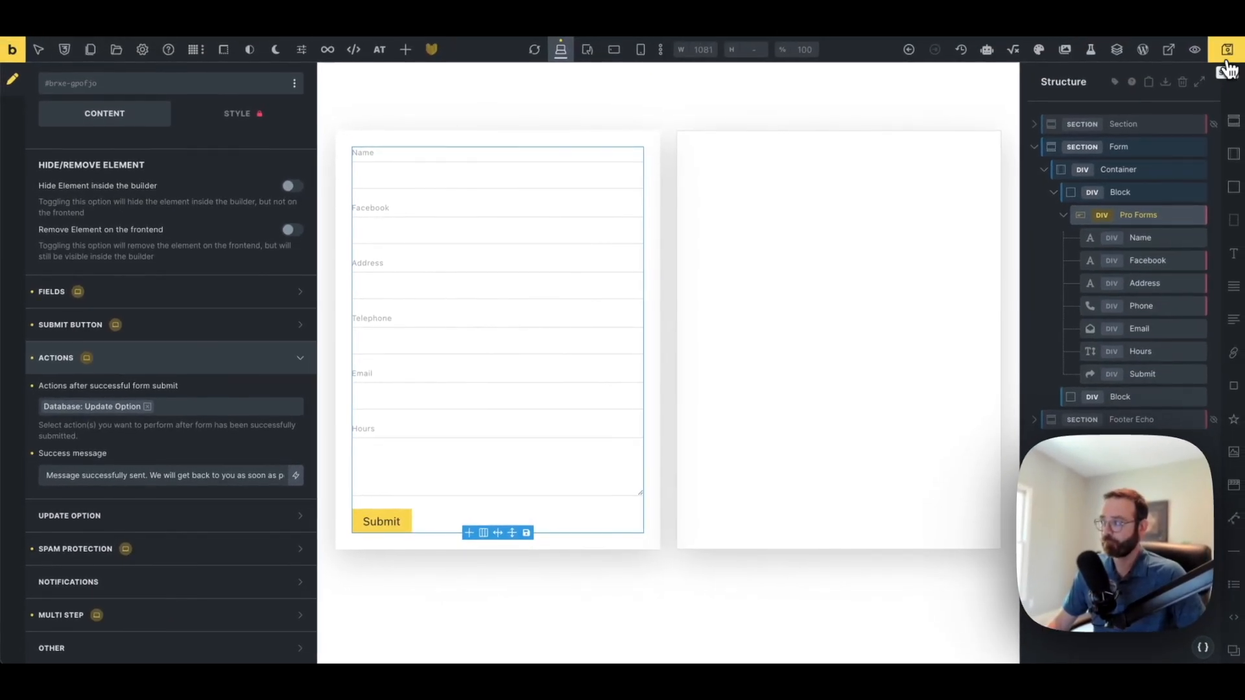
# Save the template and expand the form's Update Option settings section
pyautogui.click(1227, 58)
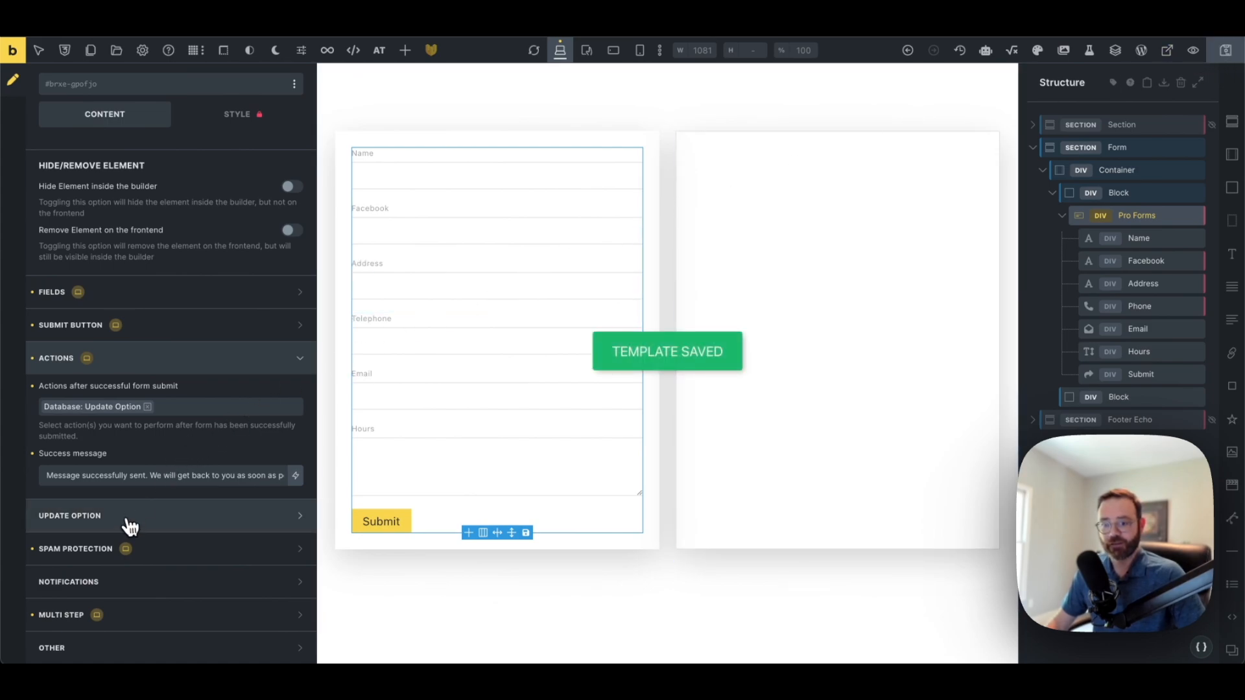
pyautogui.click(83, 519)
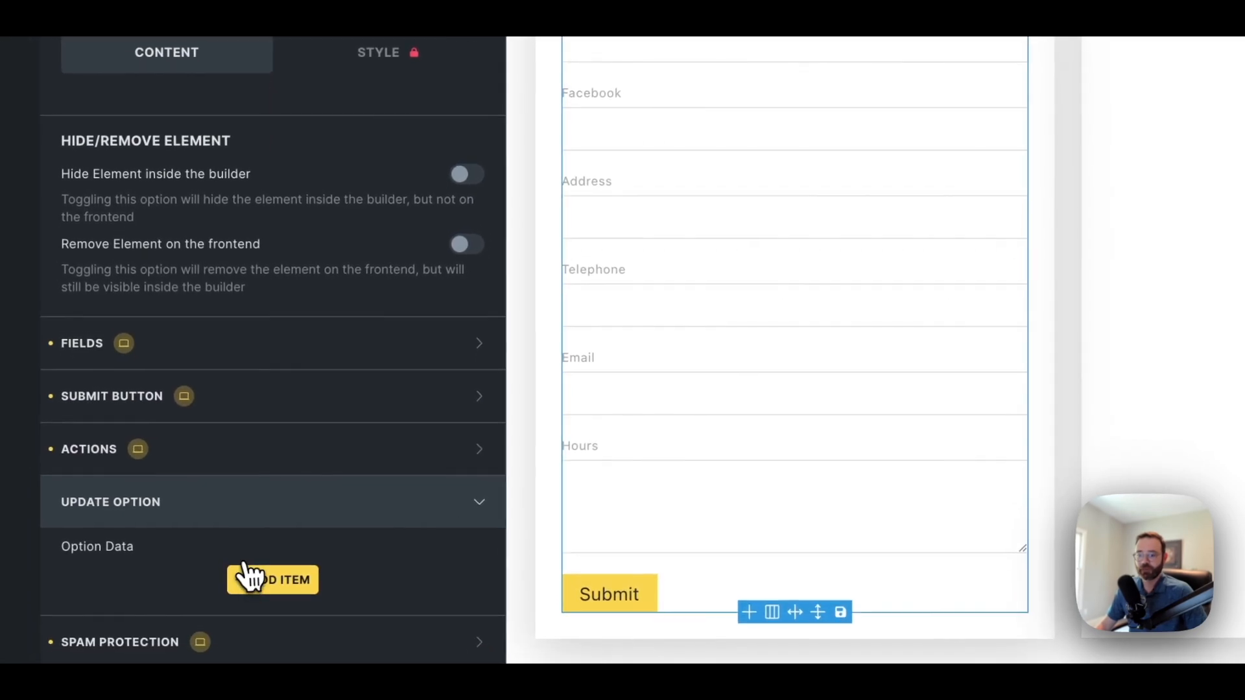
# Add an Option Data item with Option Name new_business_name
pyautogui.click(259, 583)
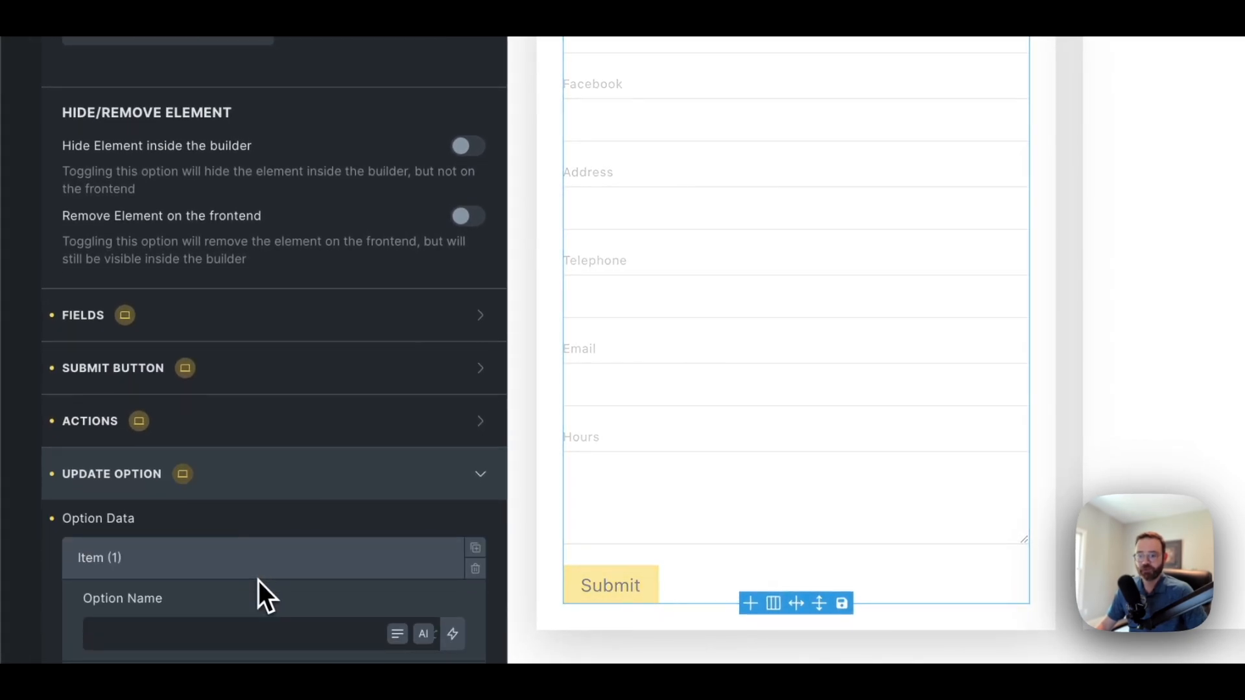
pyautogui.scroll(-4, 258, 581)
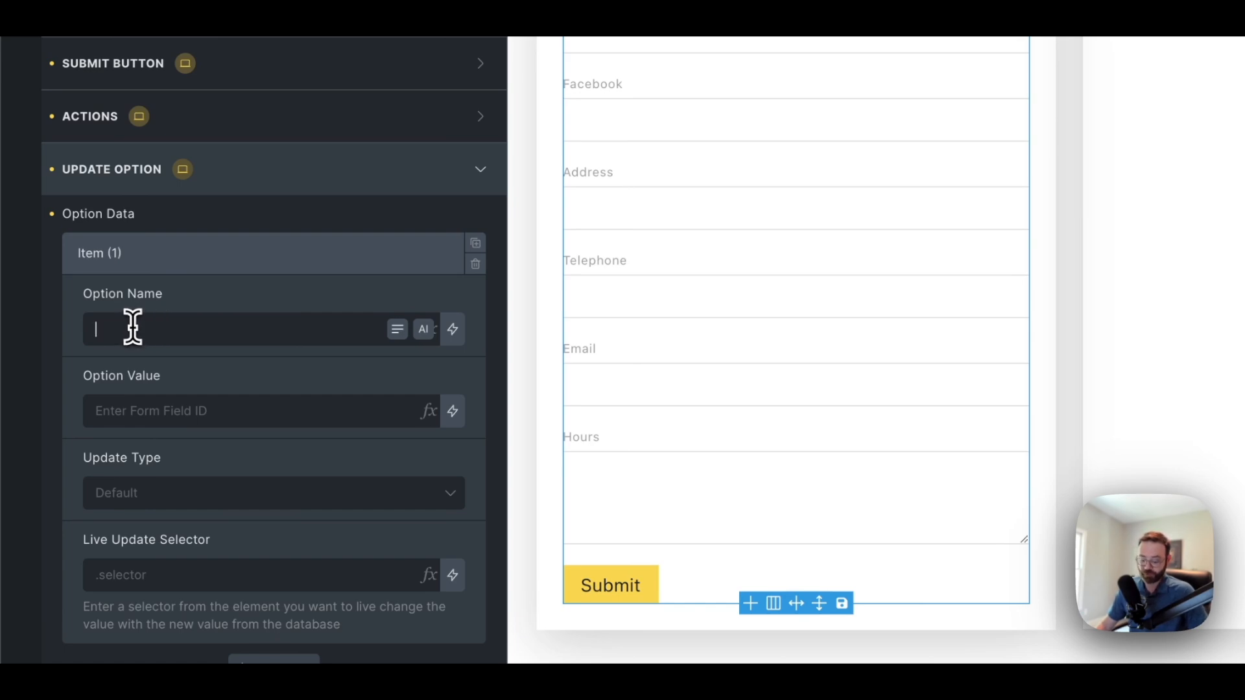
pyautogui.write('new')
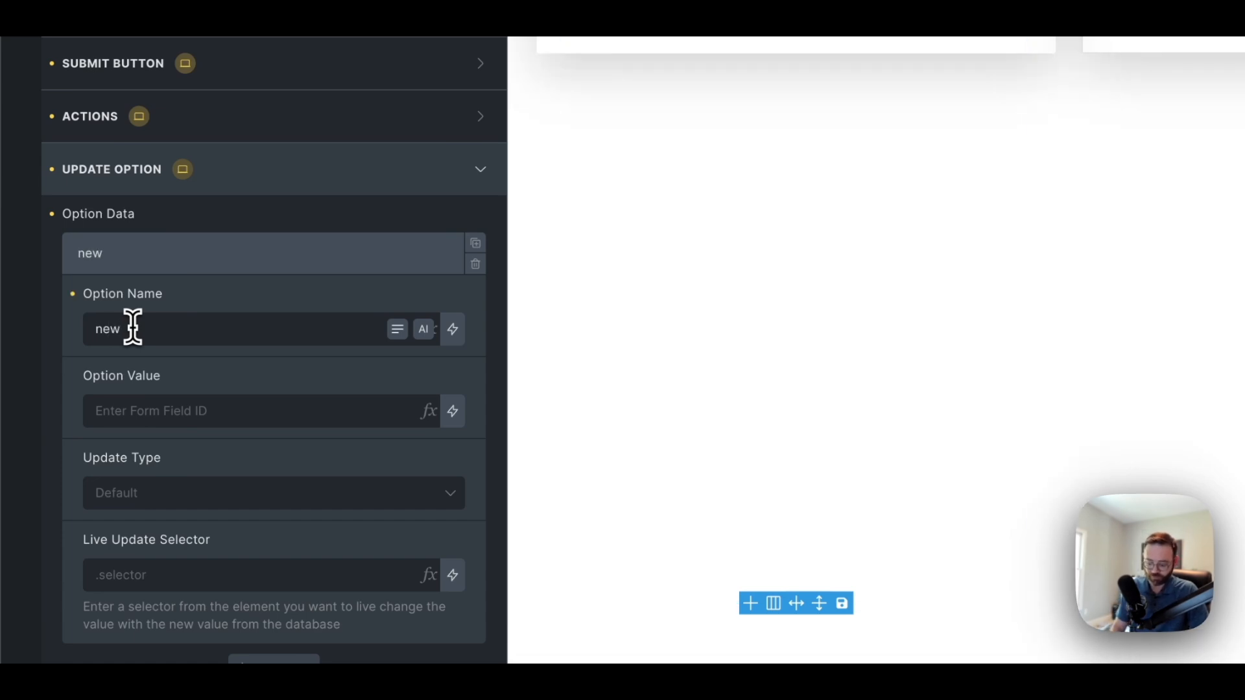
pyautogui.write('_bus')
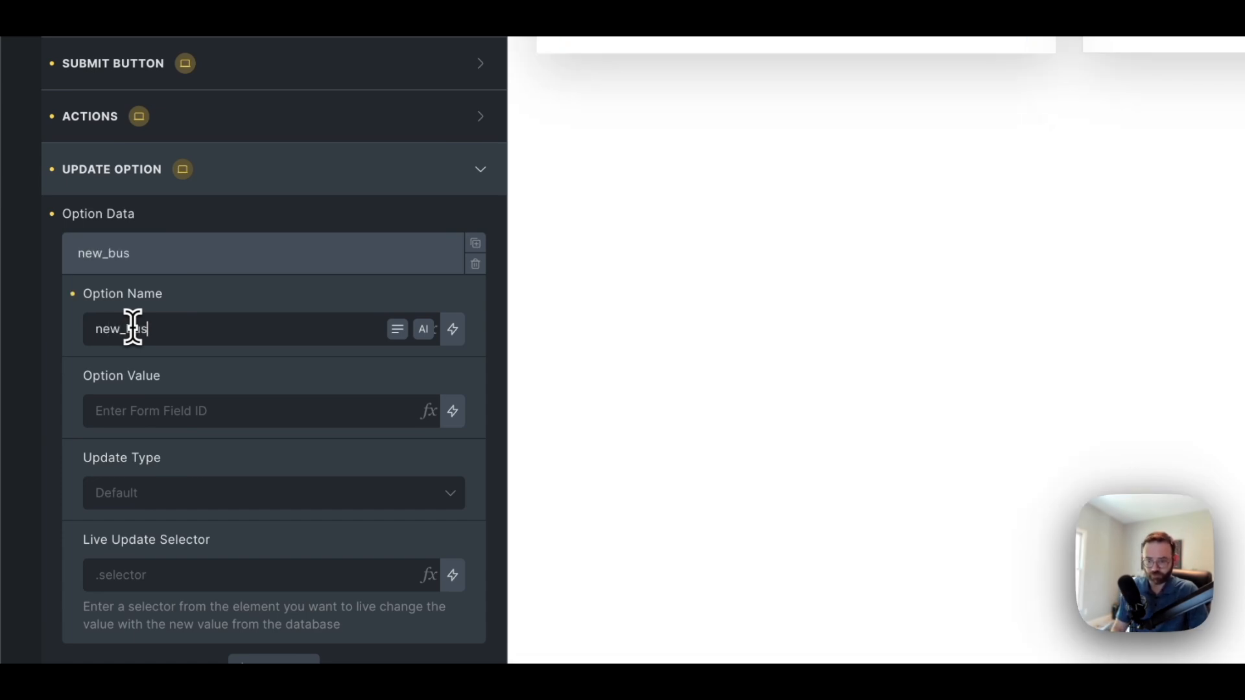
pyautogui.write('iness_name')
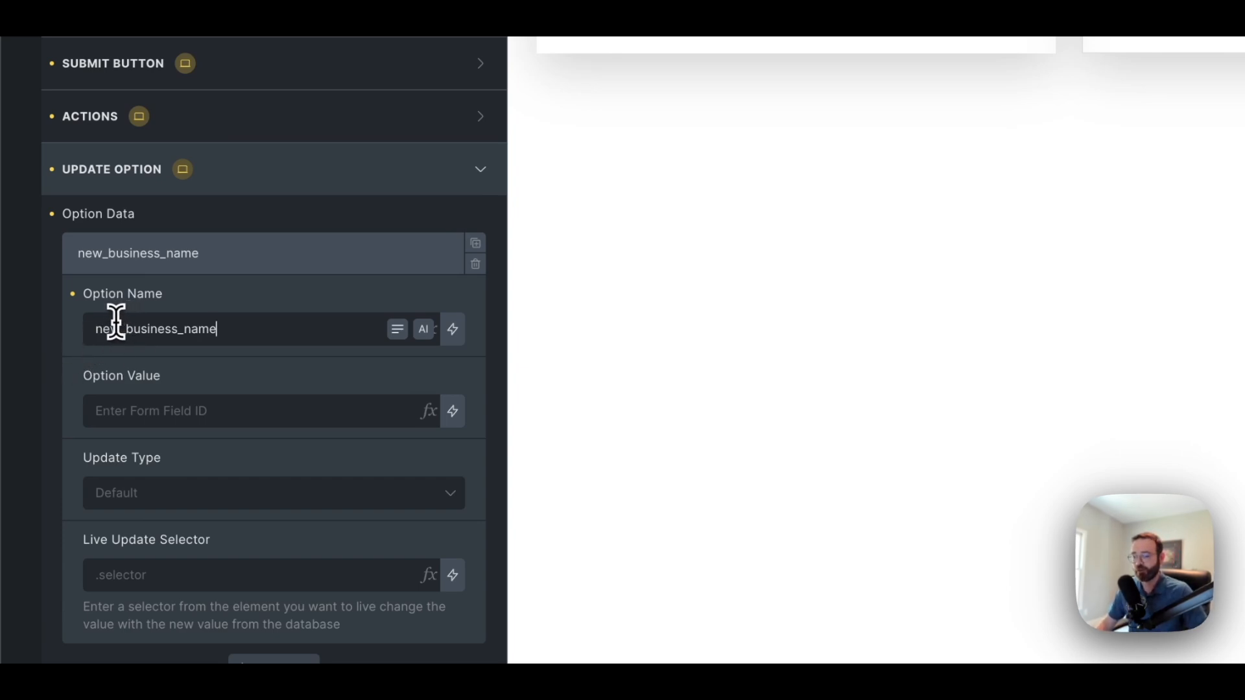
pyautogui.moveTo(125, 333); pyautogui.dragTo(84, 328)
pyautogui.click(232, 321)
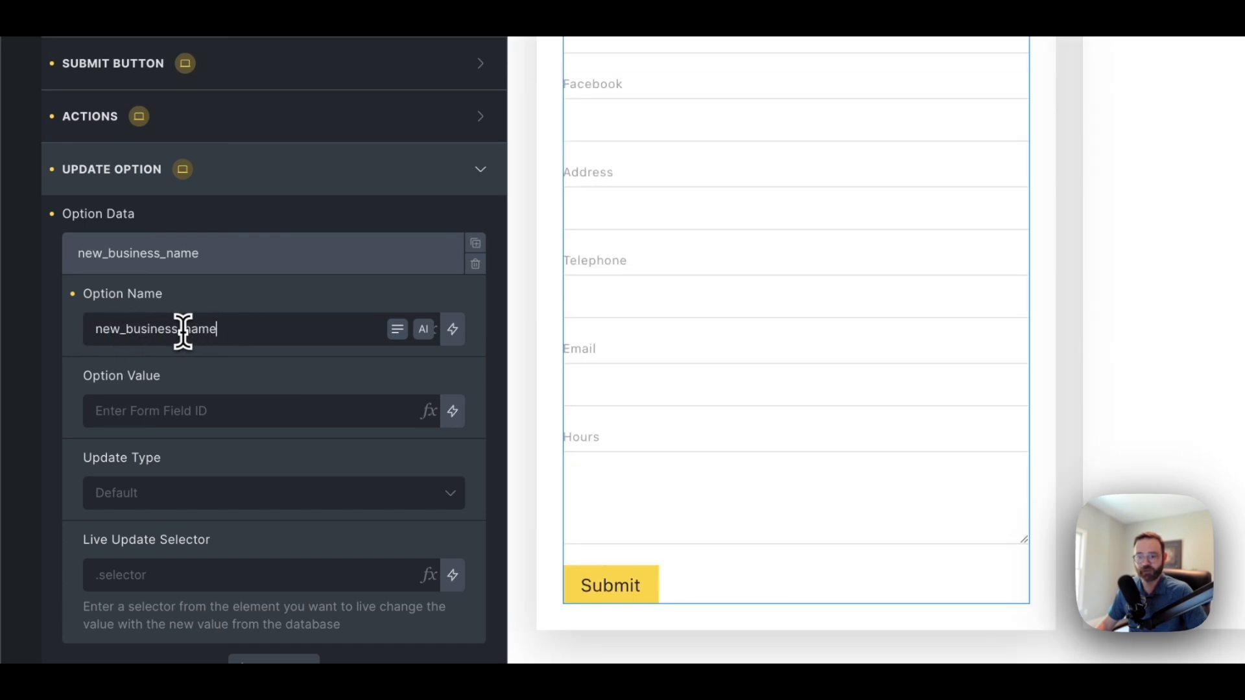
pyautogui.moveTo(182, 332); pyautogui.dragTo(97, 332)
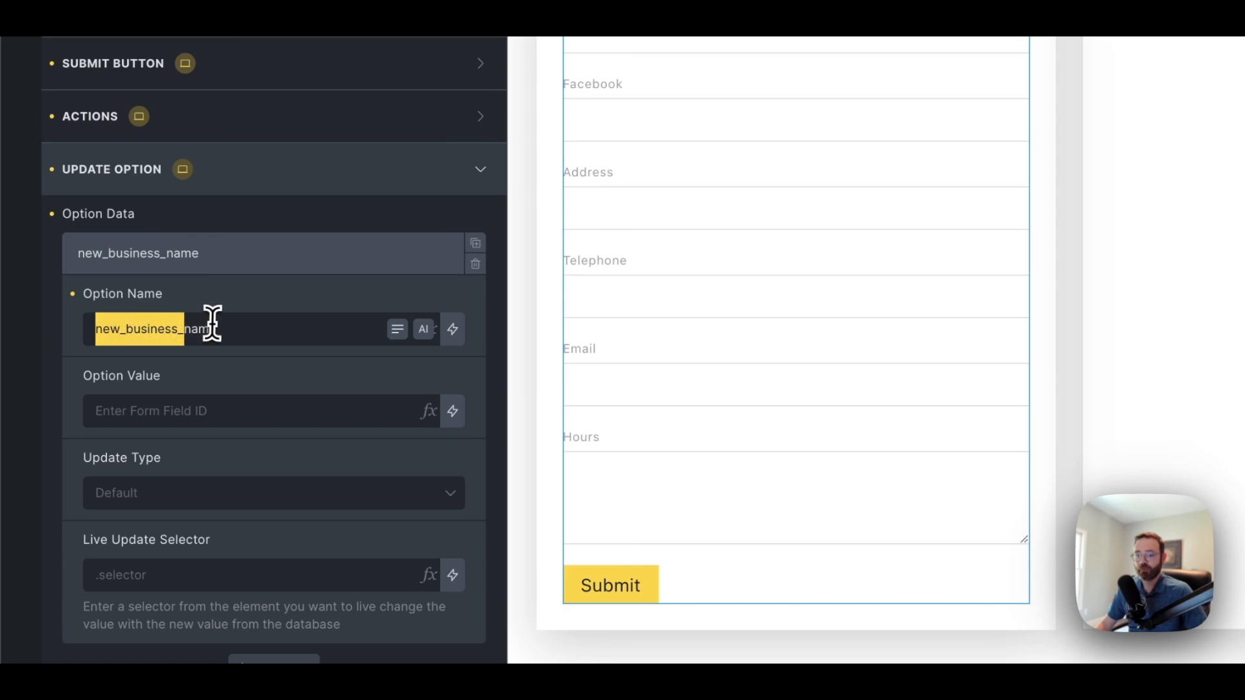
pyautogui.click(247, 327)
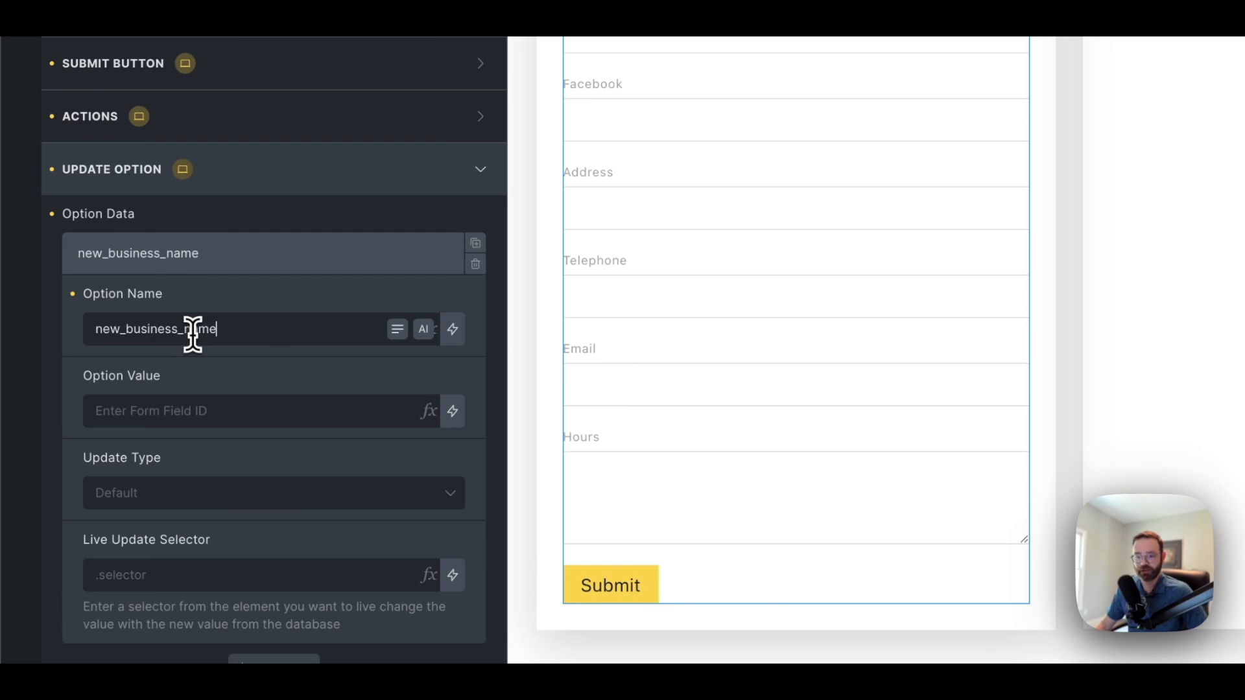
pyautogui.moveTo(186, 335); pyautogui.dragTo(86, 338)
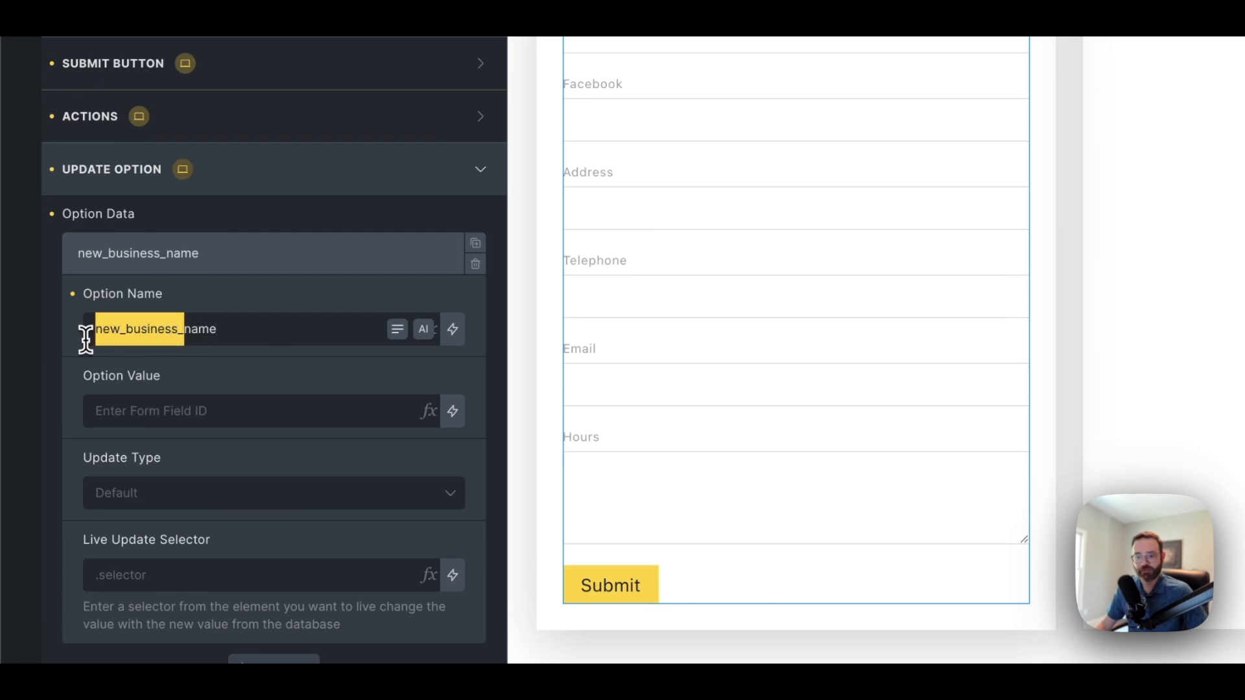
pyautogui.rightClick(151, 335)
pyautogui.click(122, 333)
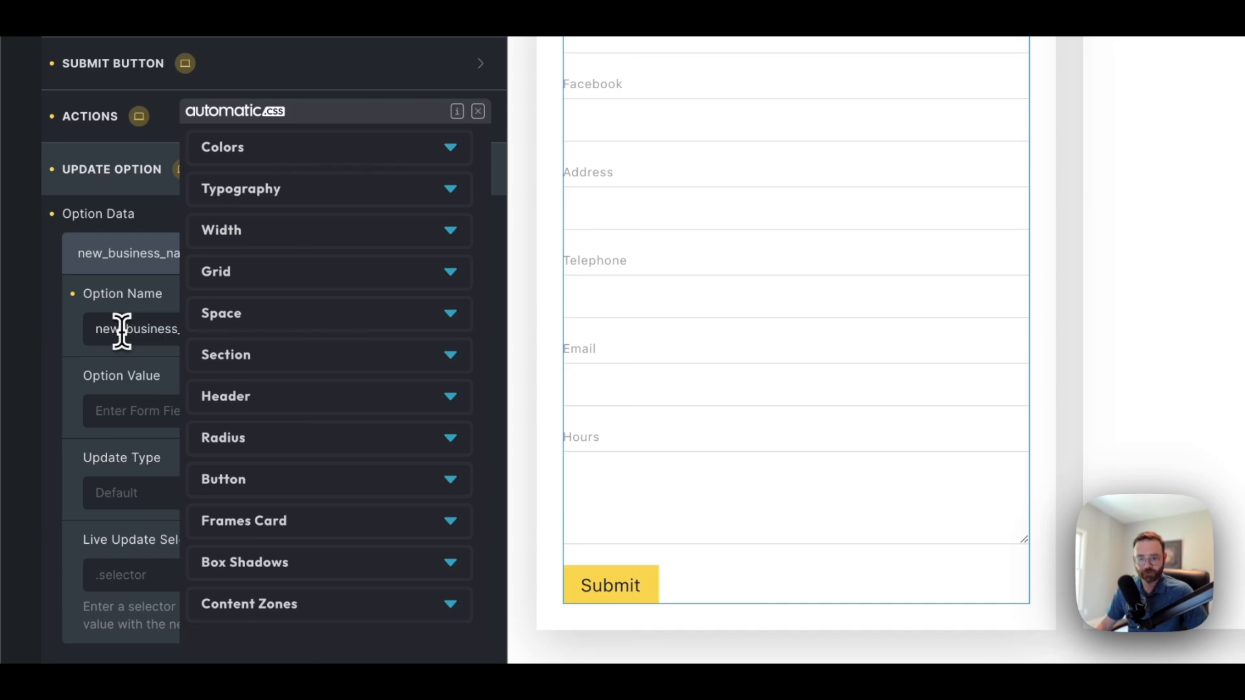
pyautogui.click(477, 158)
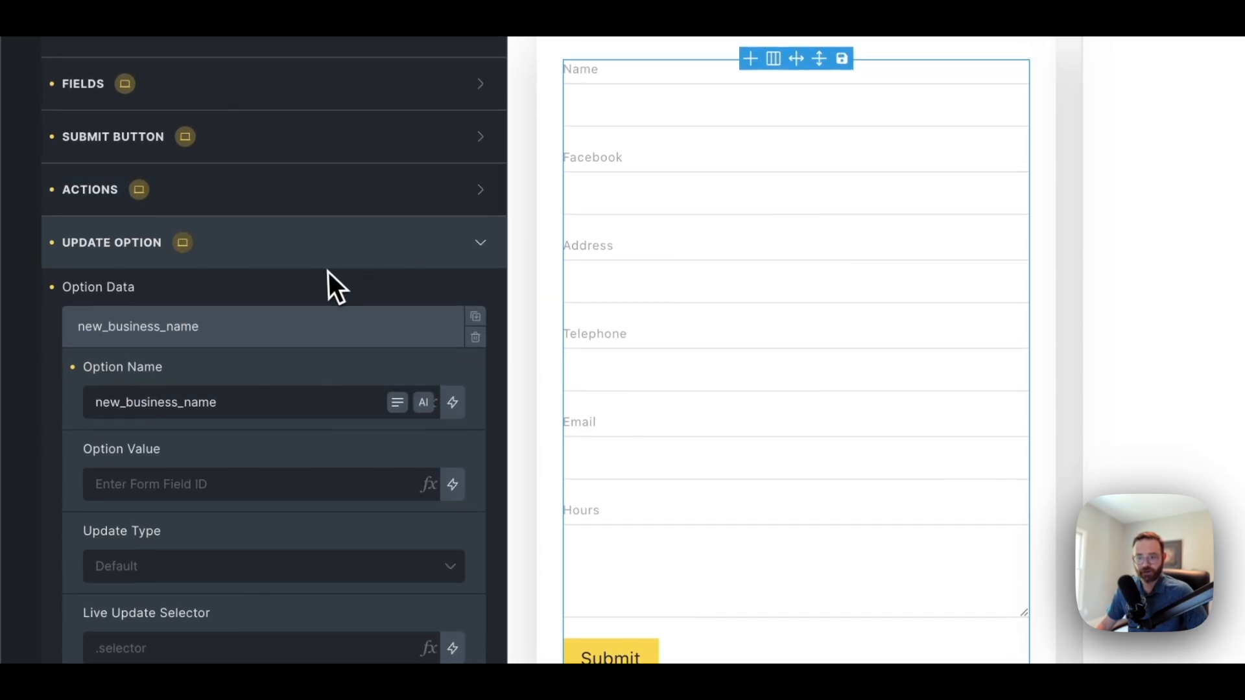
pyautogui.moveTo(187, 408); pyautogui.dragTo(84, 408)
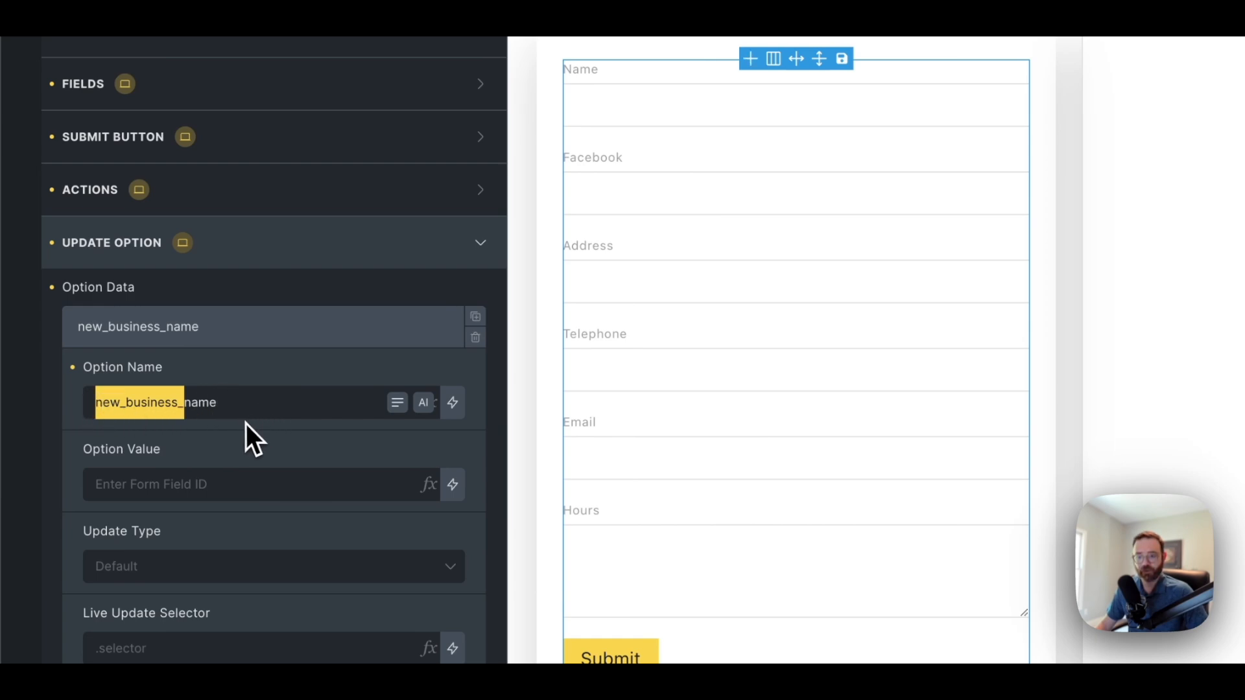
# Set the item's Option Value to {{business-name}} from the form-fields picker and collapse it
pyautogui.click(158, 488)
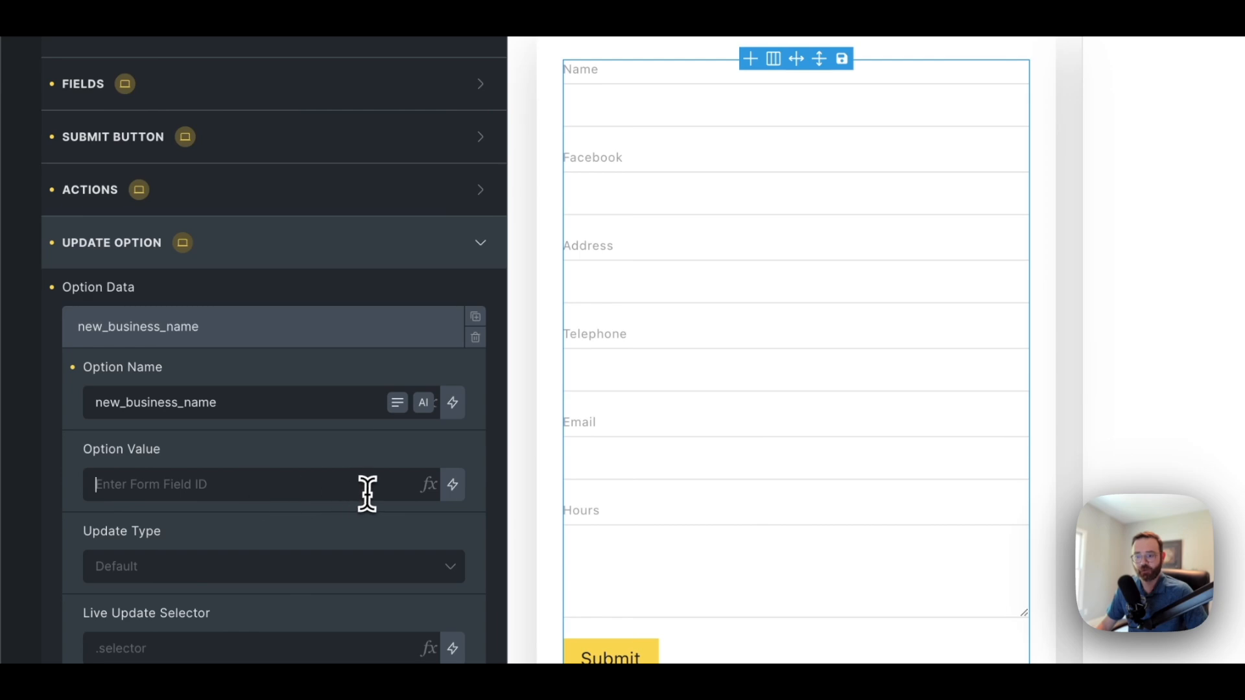
pyautogui.click(431, 487)
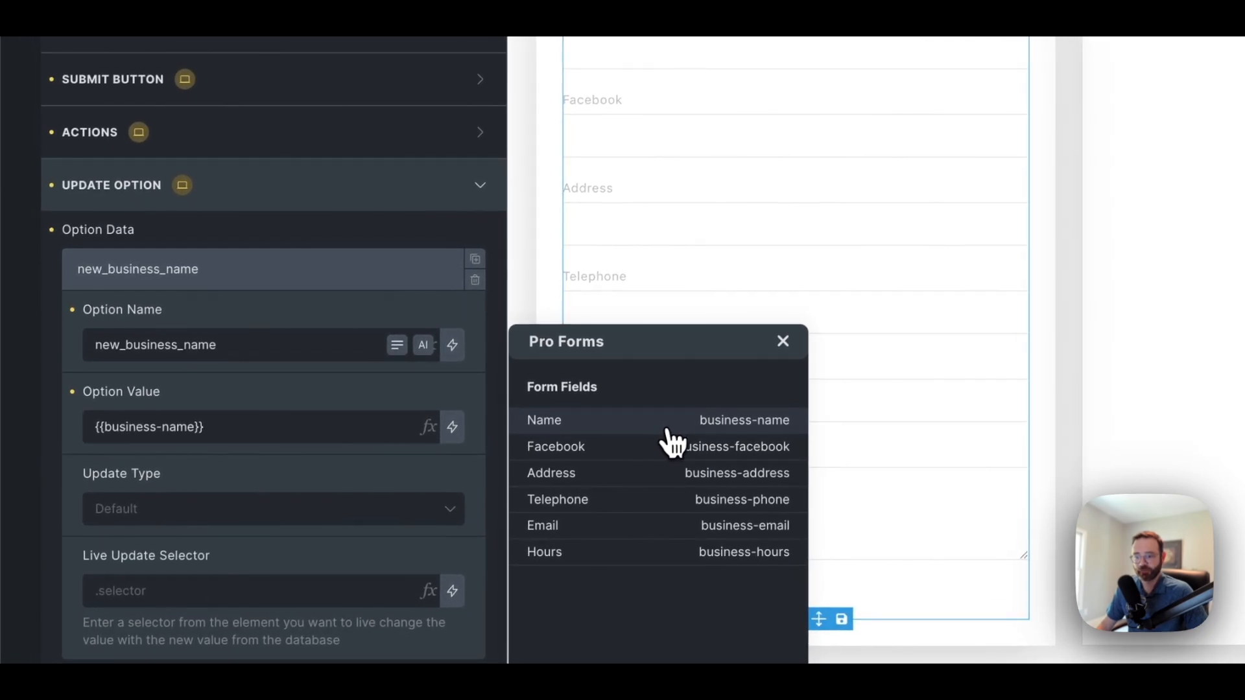
pyautogui.click(784, 342)
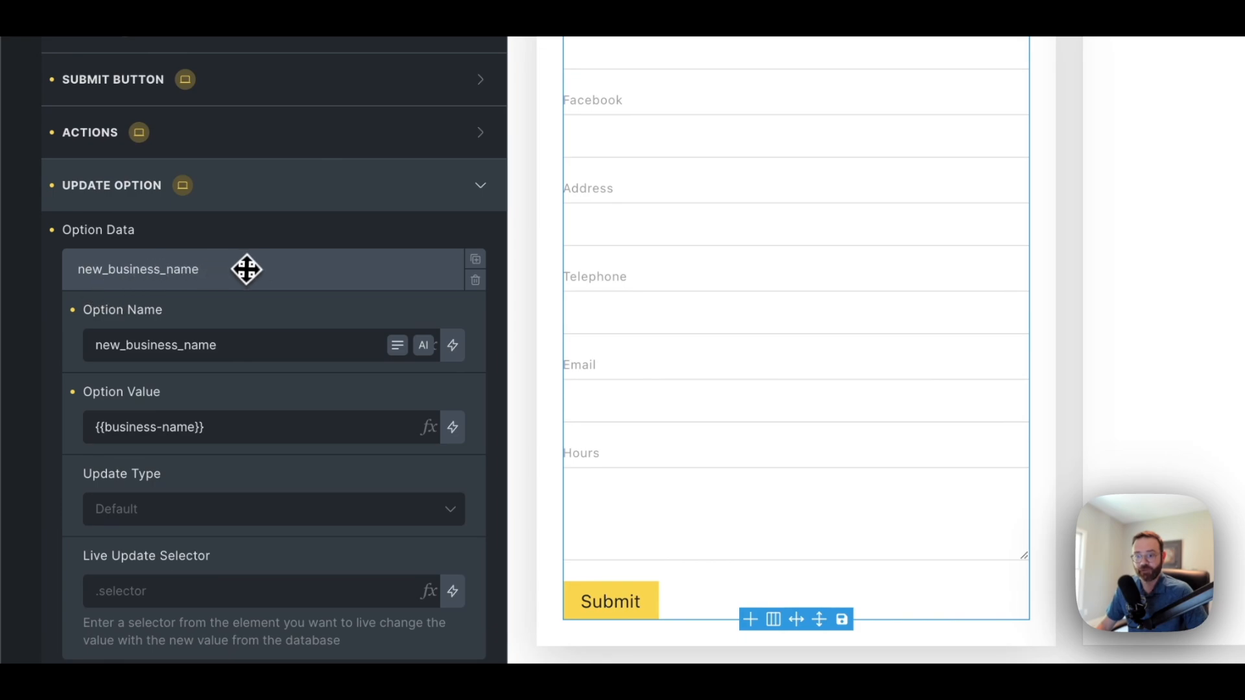
pyautogui.click(292, 267)
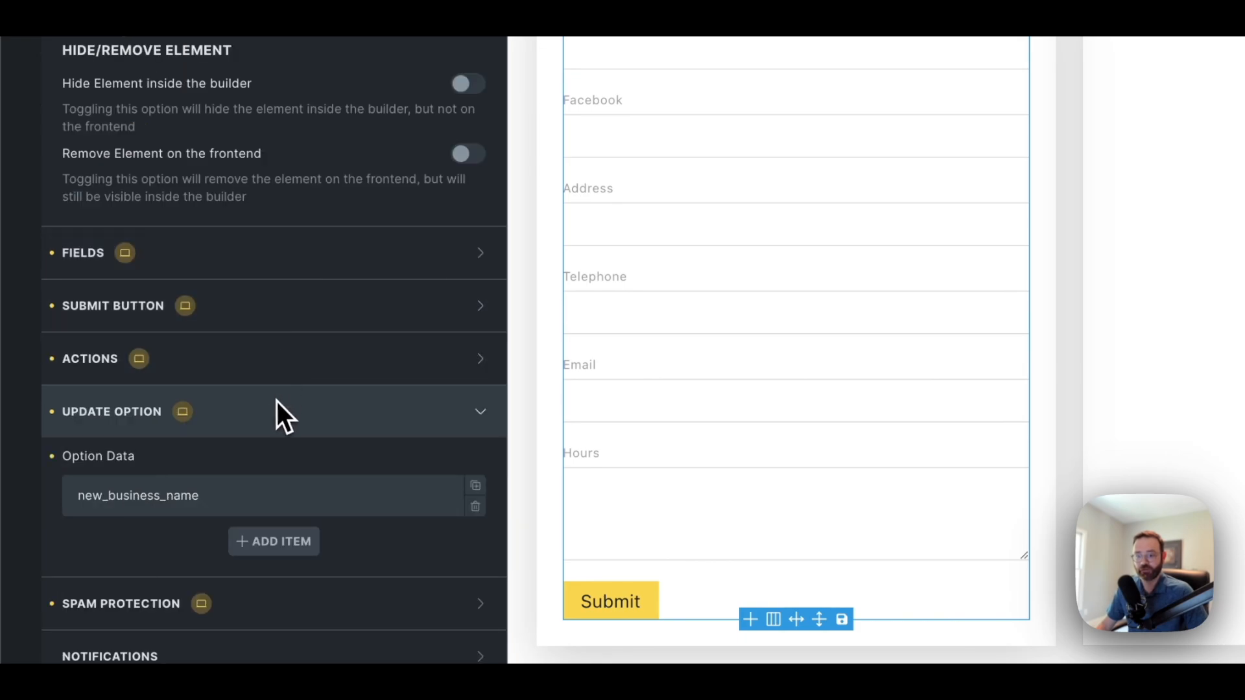
# Add a second item new_business_facebook whose Option Value comes from the Facebook field
pyautogui.click(266, 543)
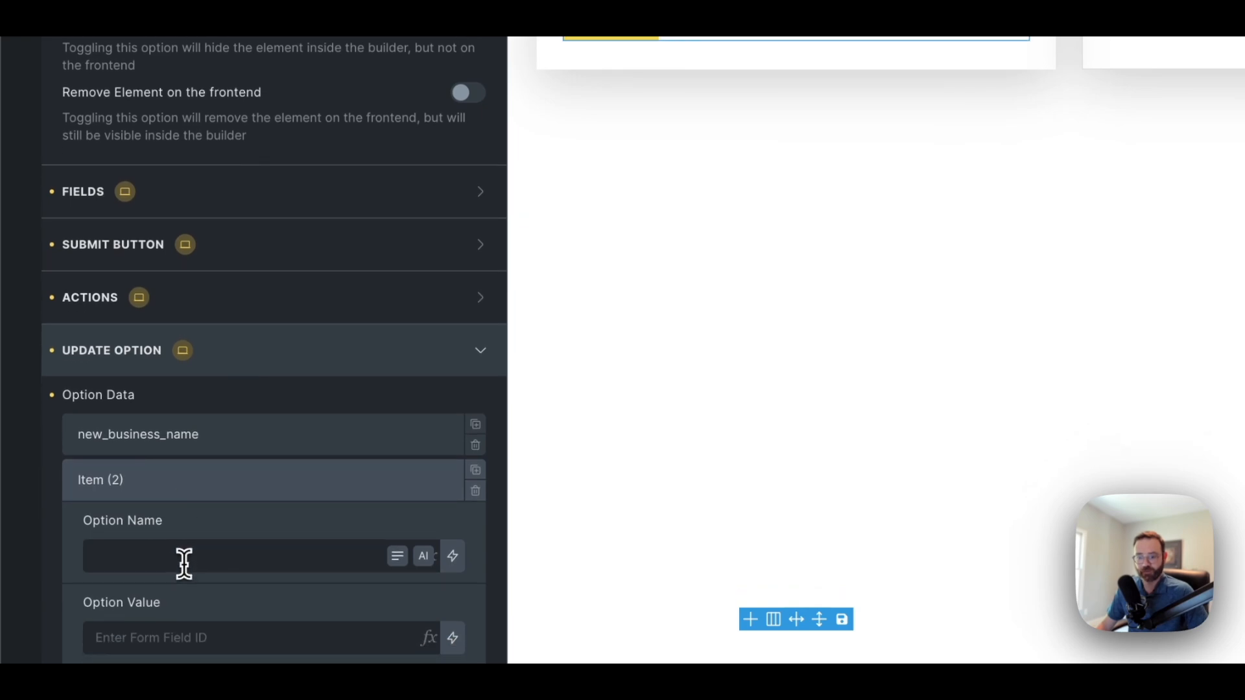
pyautogui.click(184, 555)
pyautogui.hotkey('ctrl', 'v')
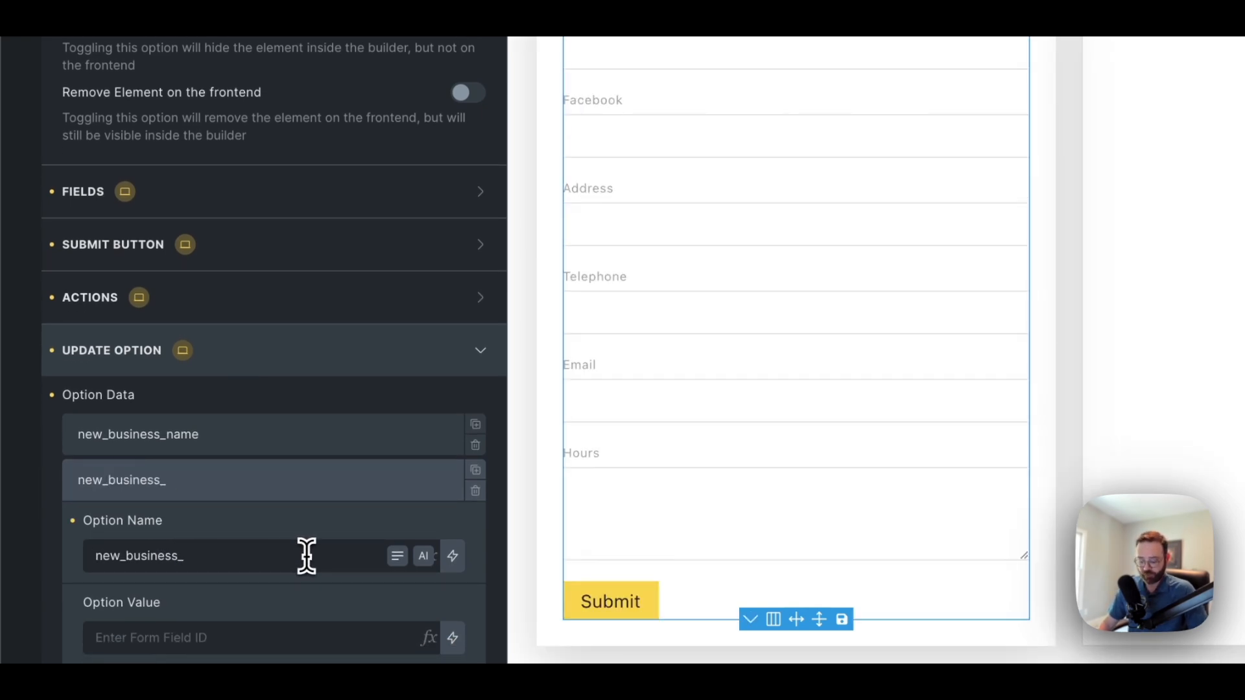
pyautogui.write('facebook')
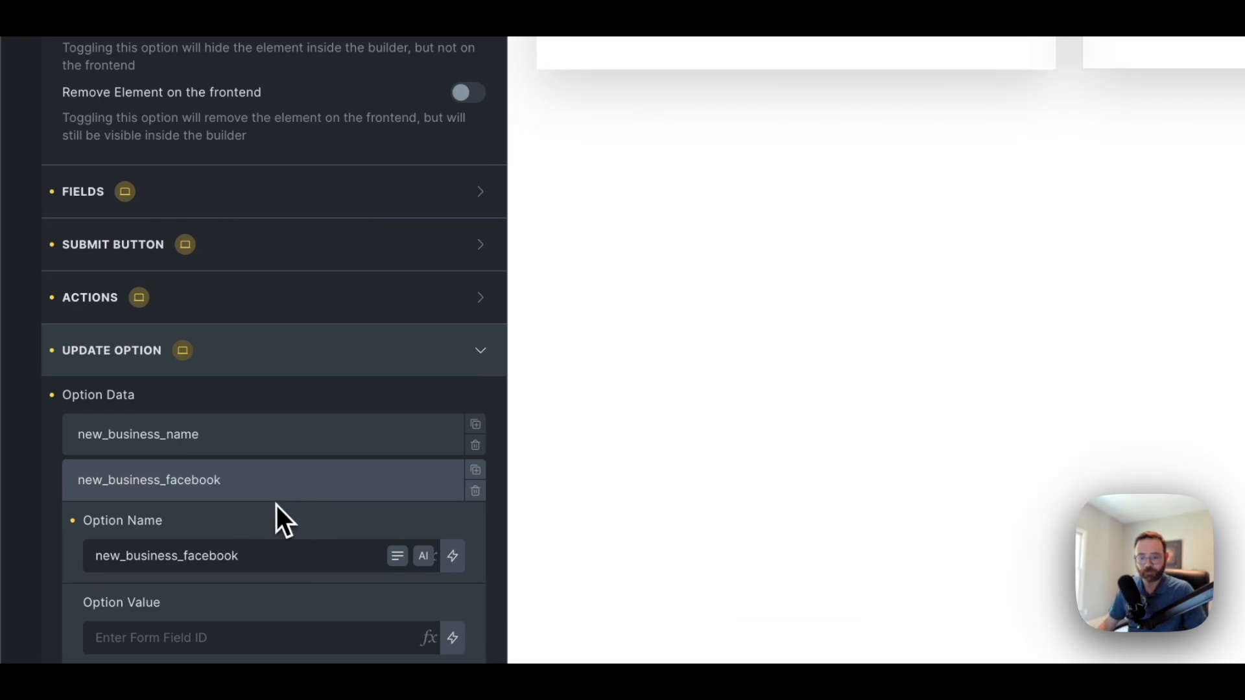
pyautogui.click(429, 639)
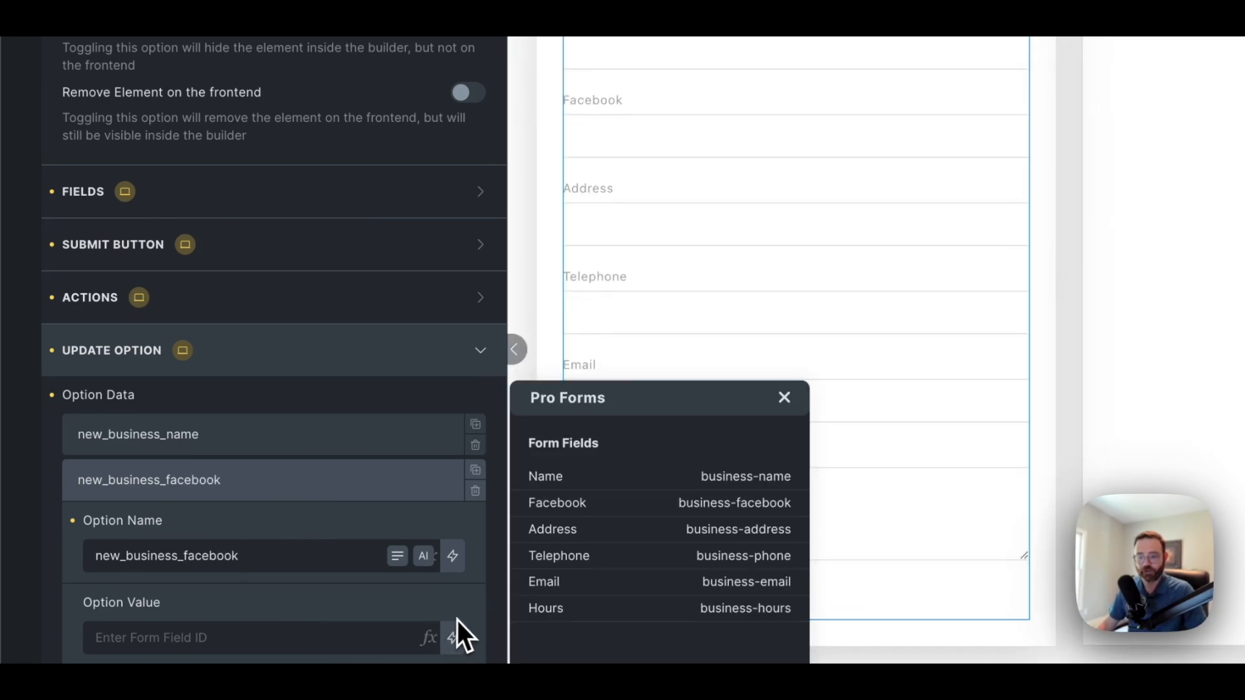
pyautogui.click(573, 519)
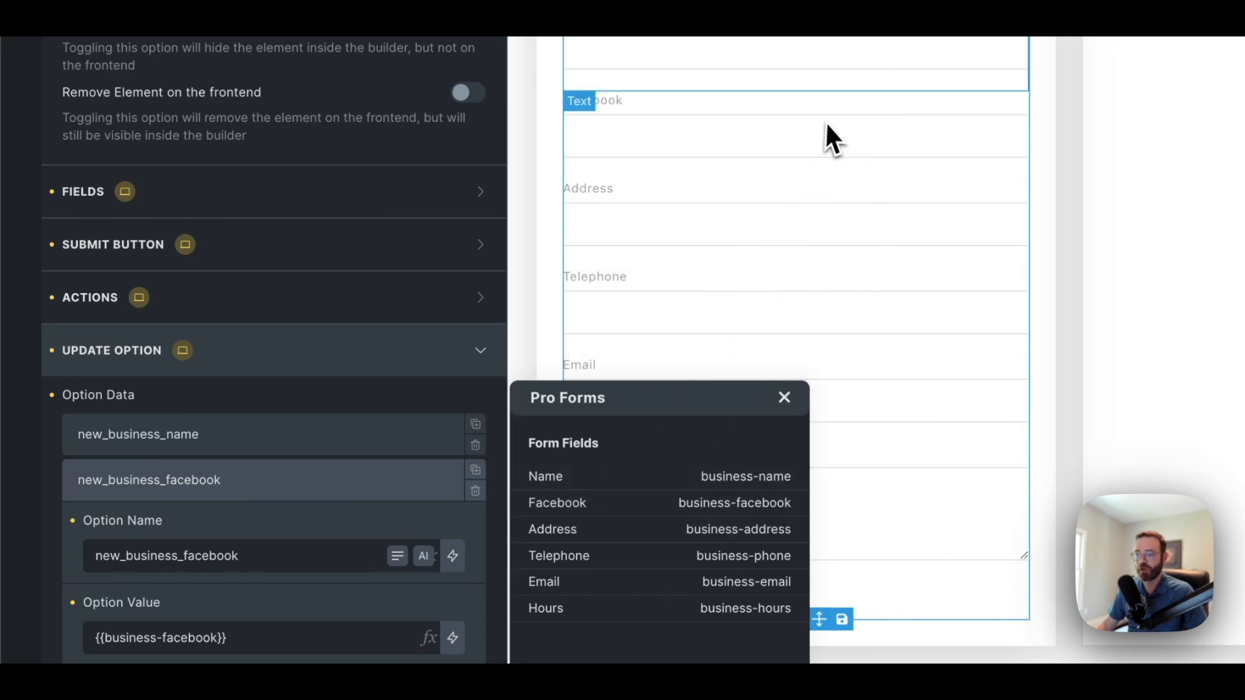
pyautogui.click(784, 398)
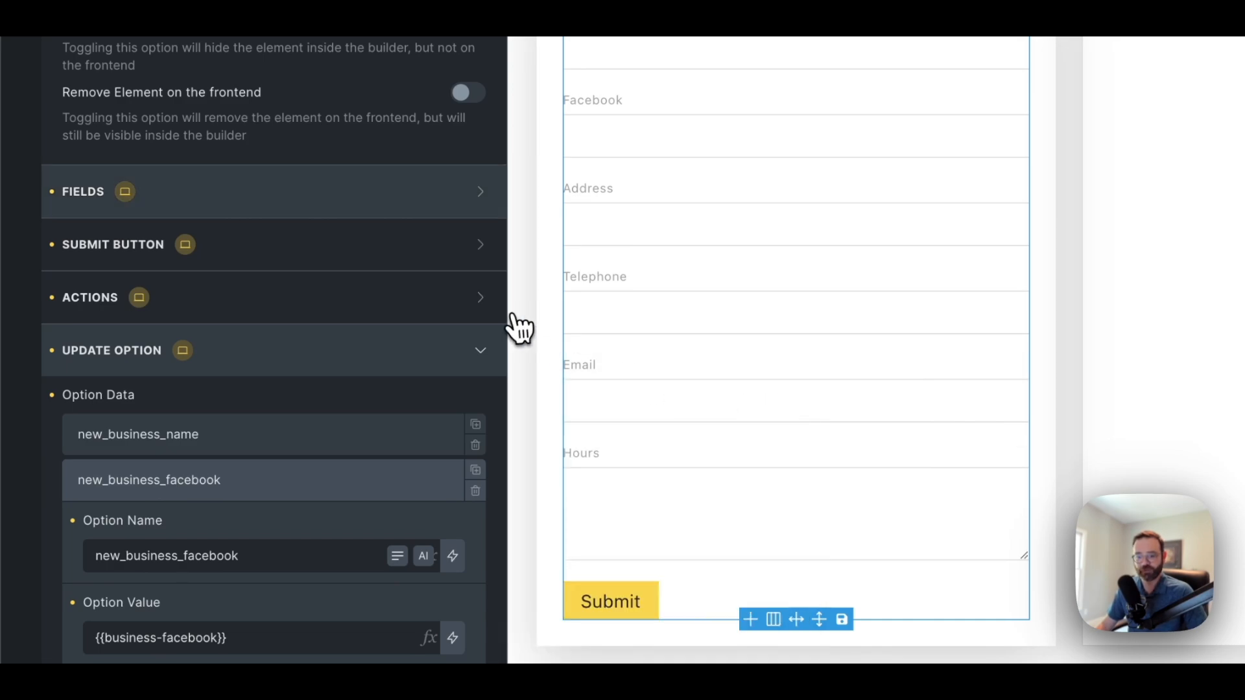
# Review the new_business_name entry and the form's after-submit actions settings
pyautogui.scroll(-1, 227, 430)
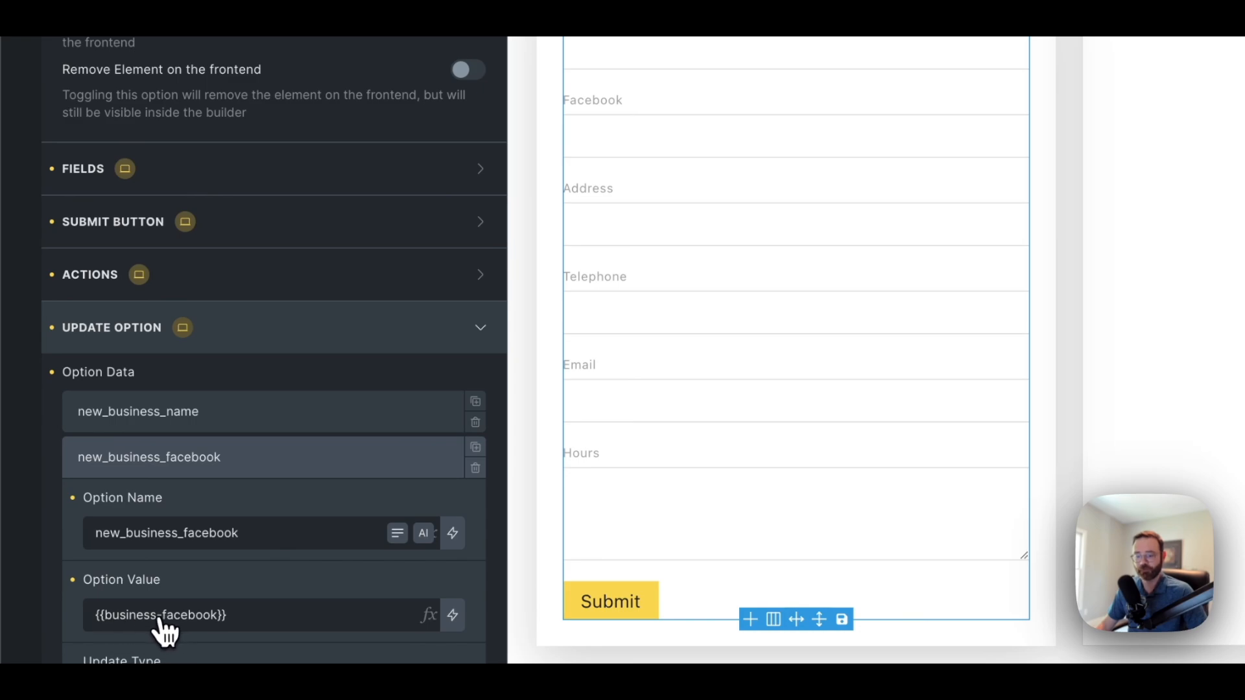
pyautogui.click(188, 415)
pyautogui.scroll(-1, 182, 454)
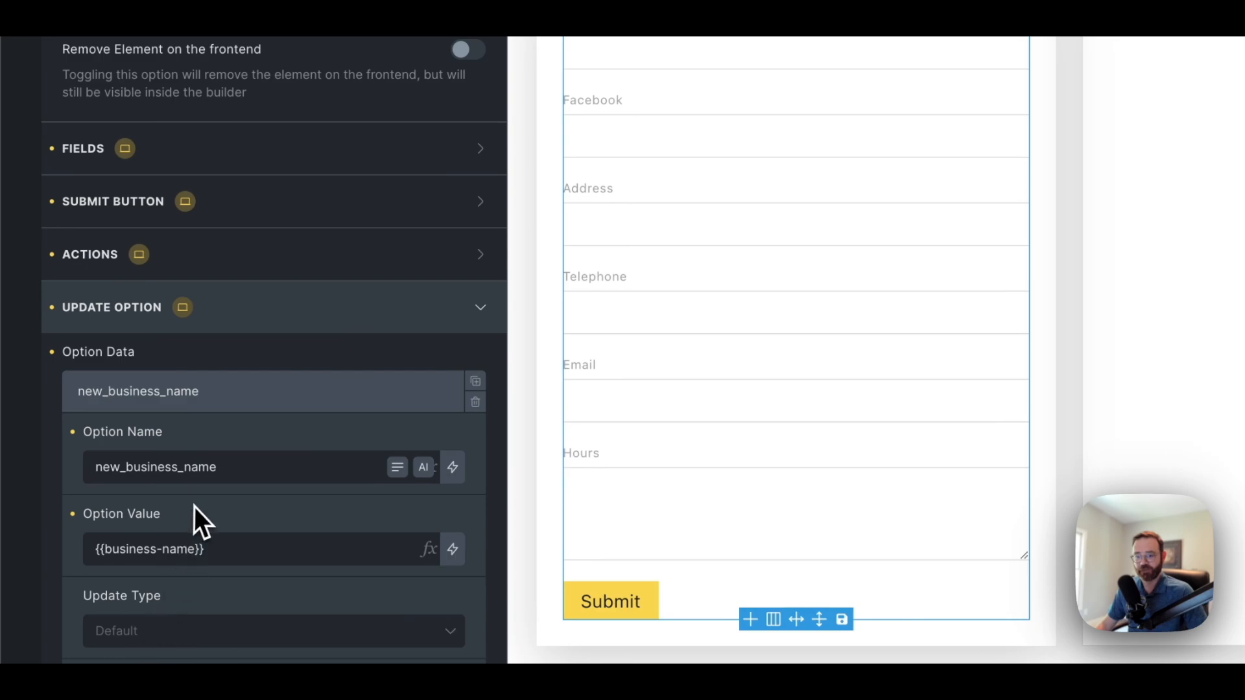
pyautogui.click(240, 401)
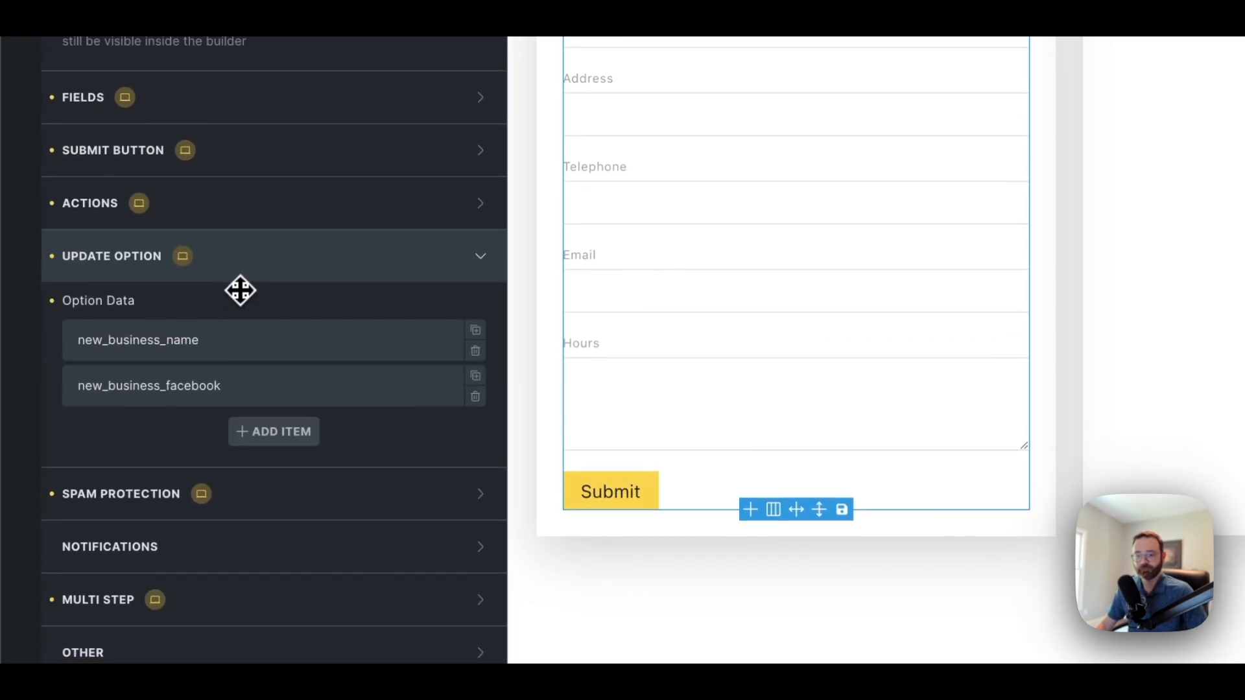
pyautogui.click(224, 206)
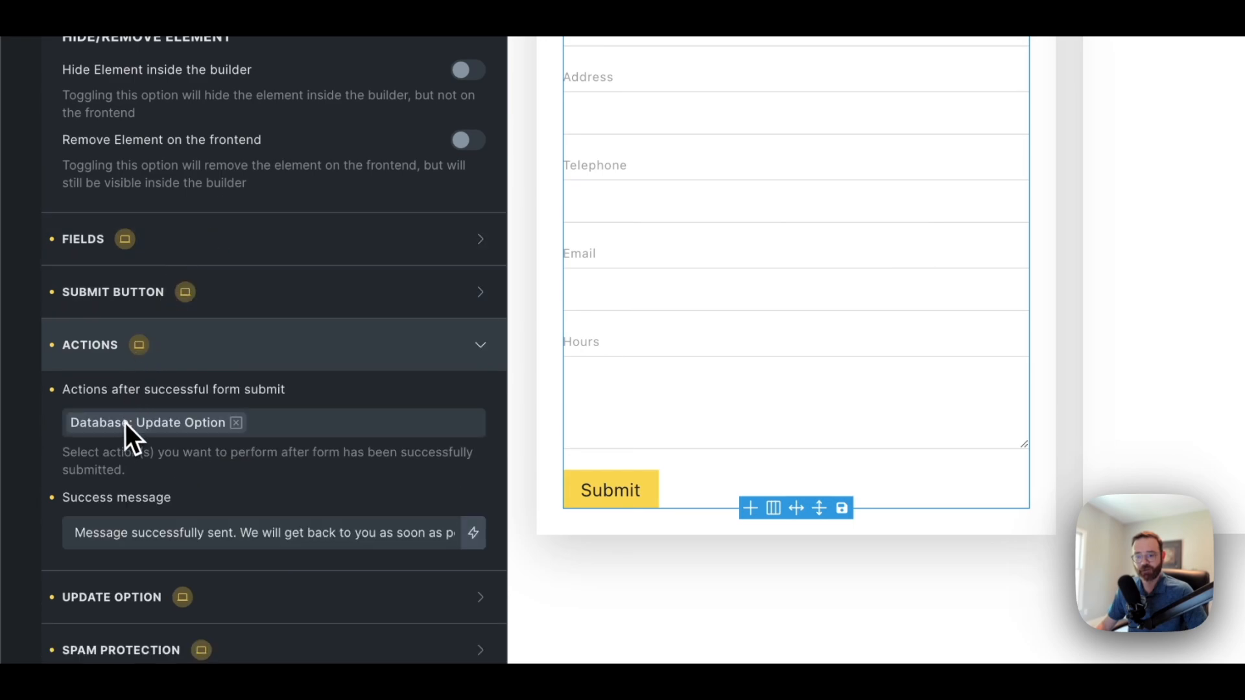
pyautogui.click(184, 363)
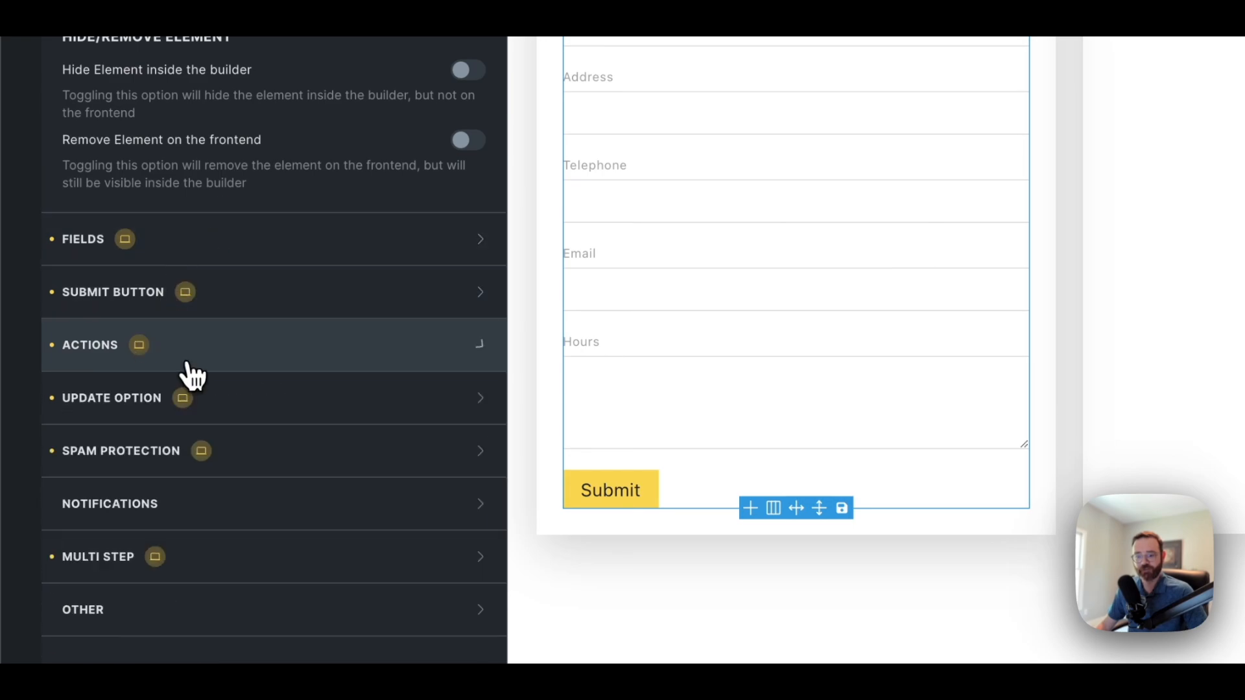
pyautogui.click(237, 420)
pyautogui.click(208, 480)
pyautogui.scroll(-3, 197, 514)
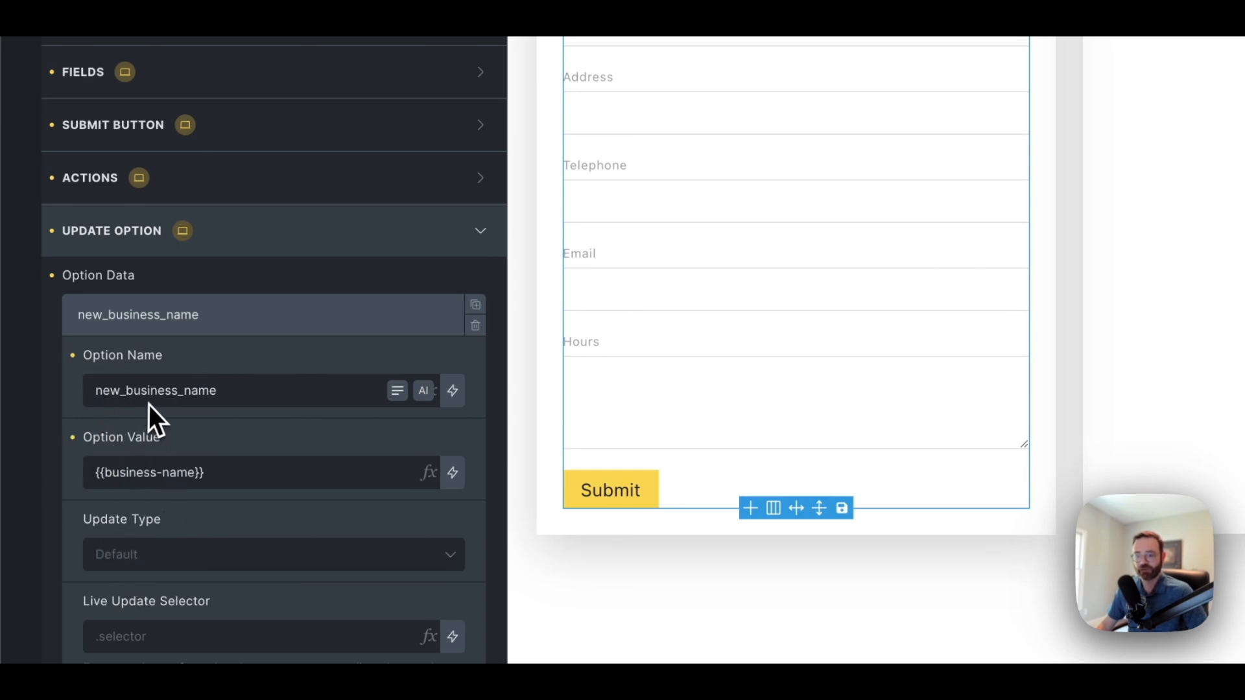
pyautogui.click(228, 325)
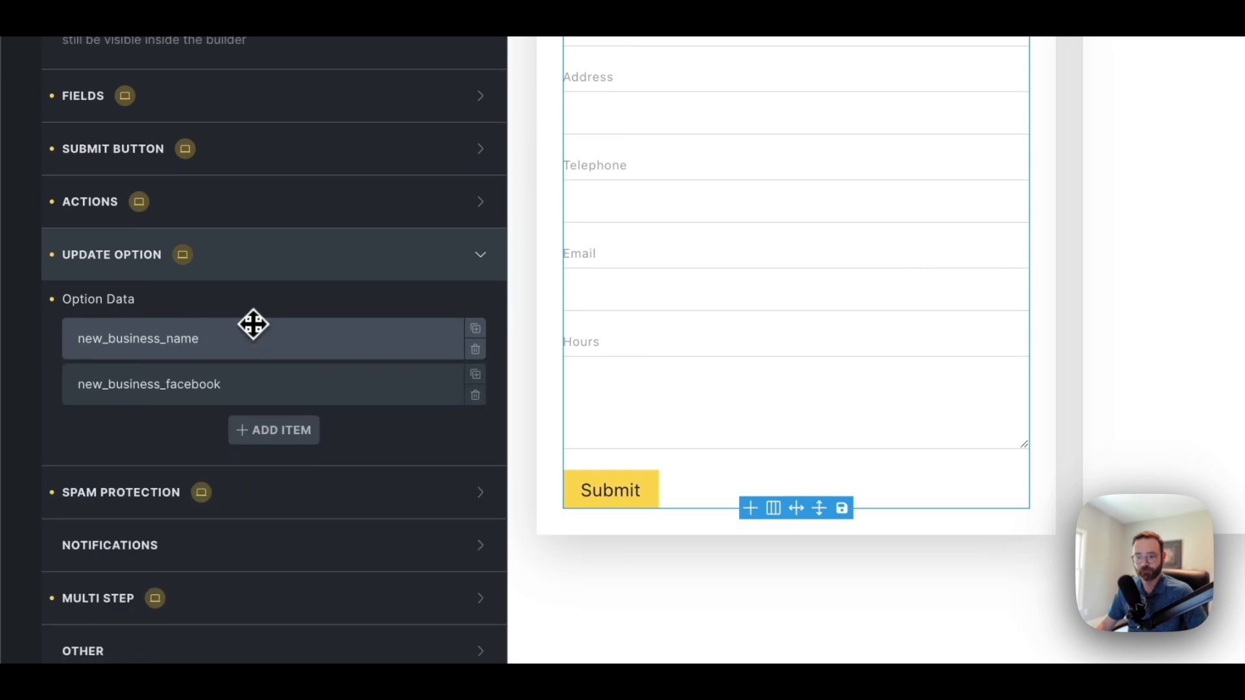
# Add a third item new_business_address with its Option Value from the Address field
pyautogui.click(270, 436)
pyautogui.click(241, 436)
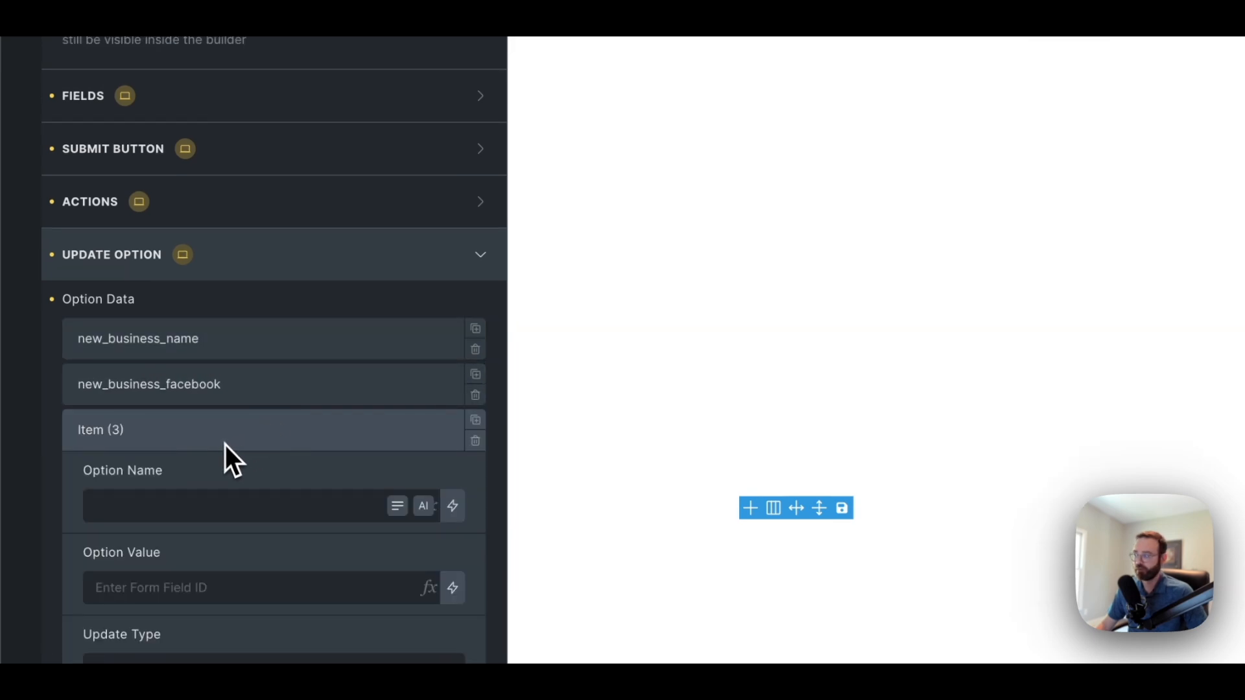
pyautogui.click(185, 508)
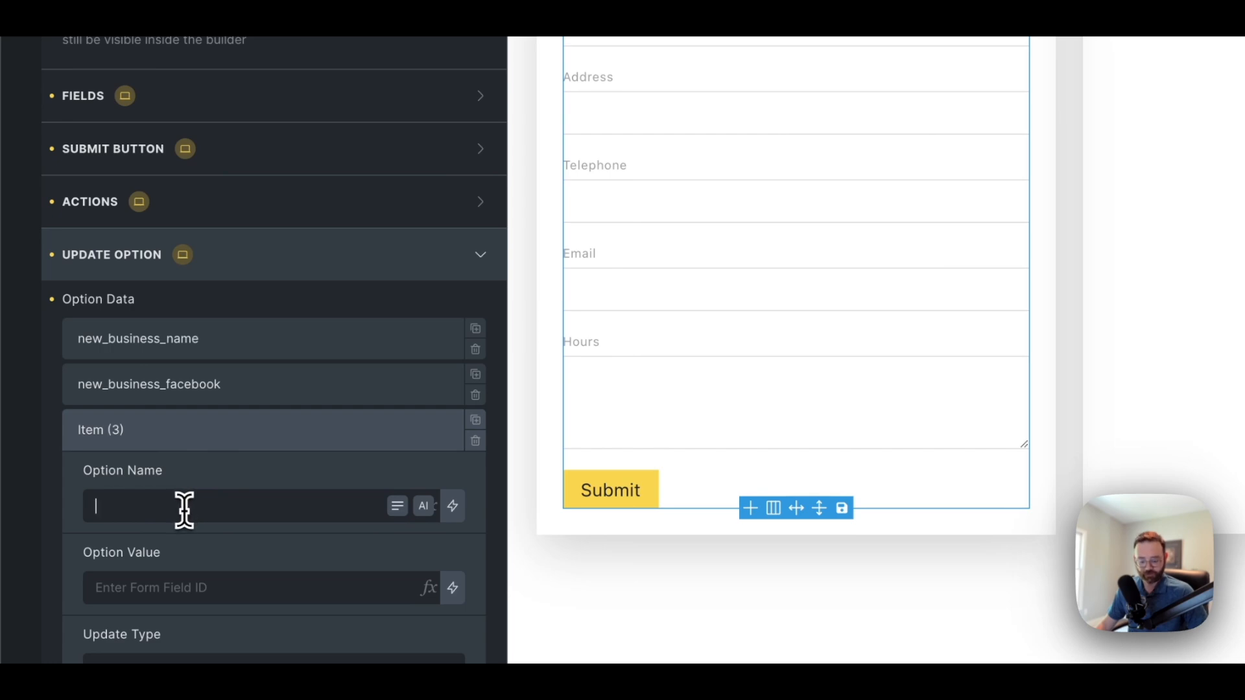
pyautogui.write('new_business_addr')
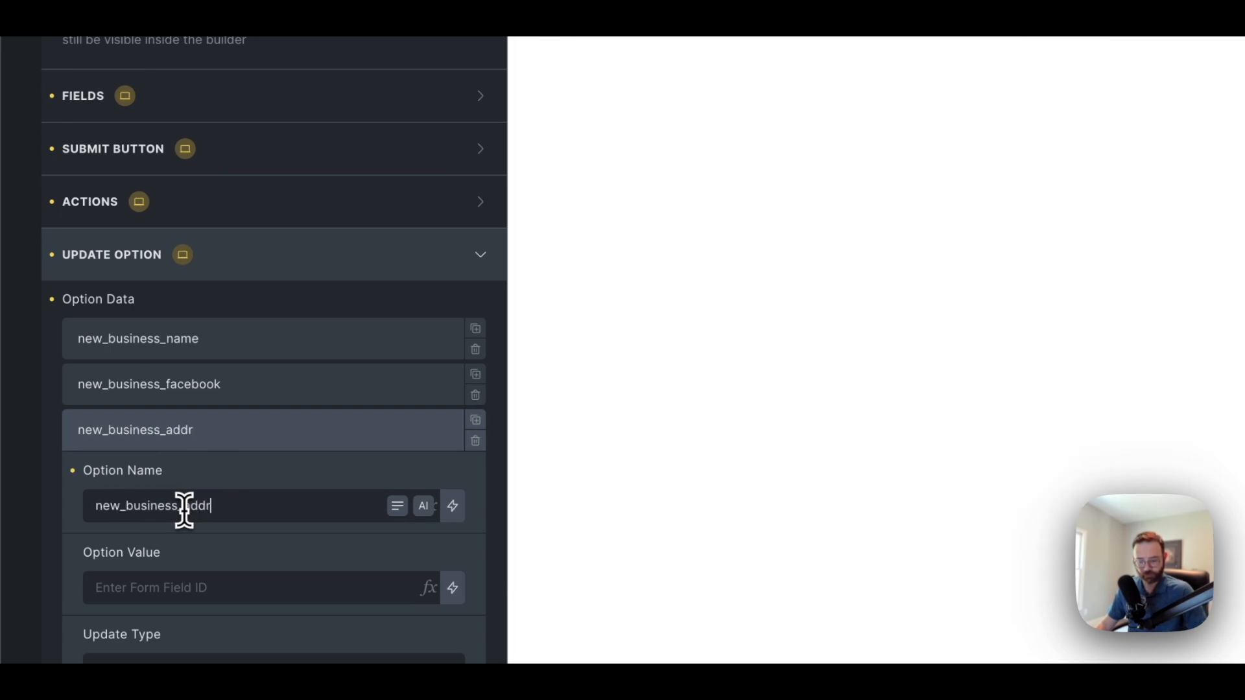
pyautogui.write('ess')
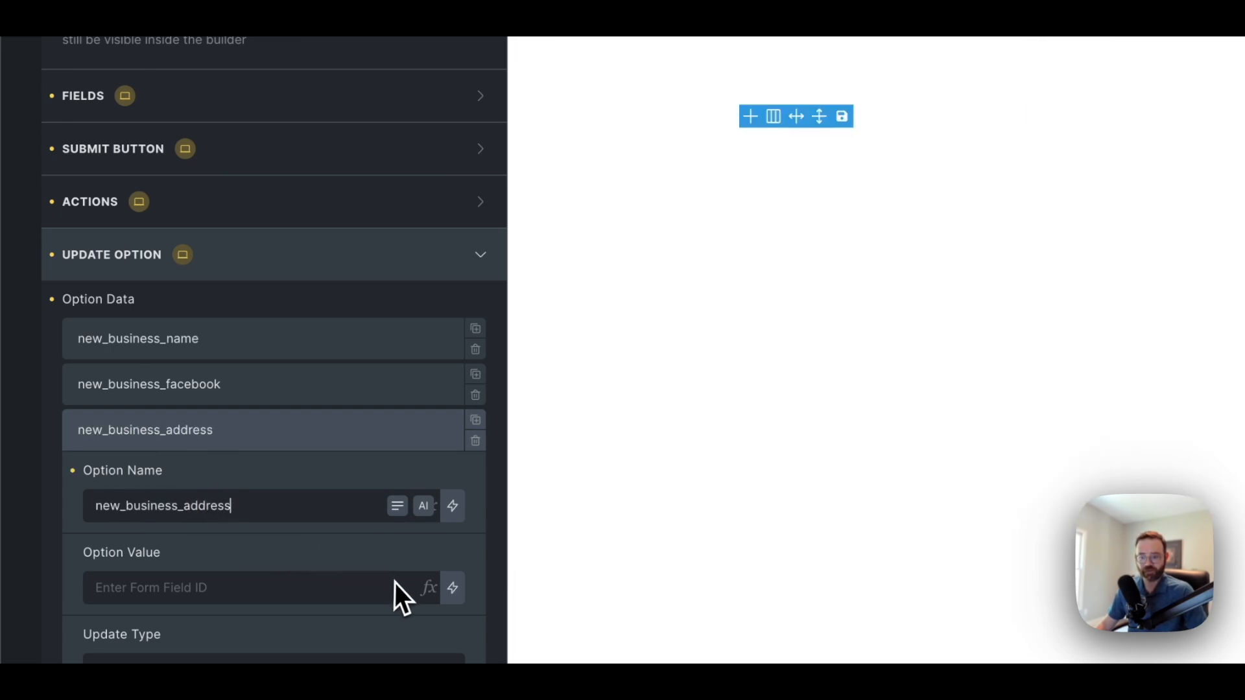
pyautogui.click(428, 588)
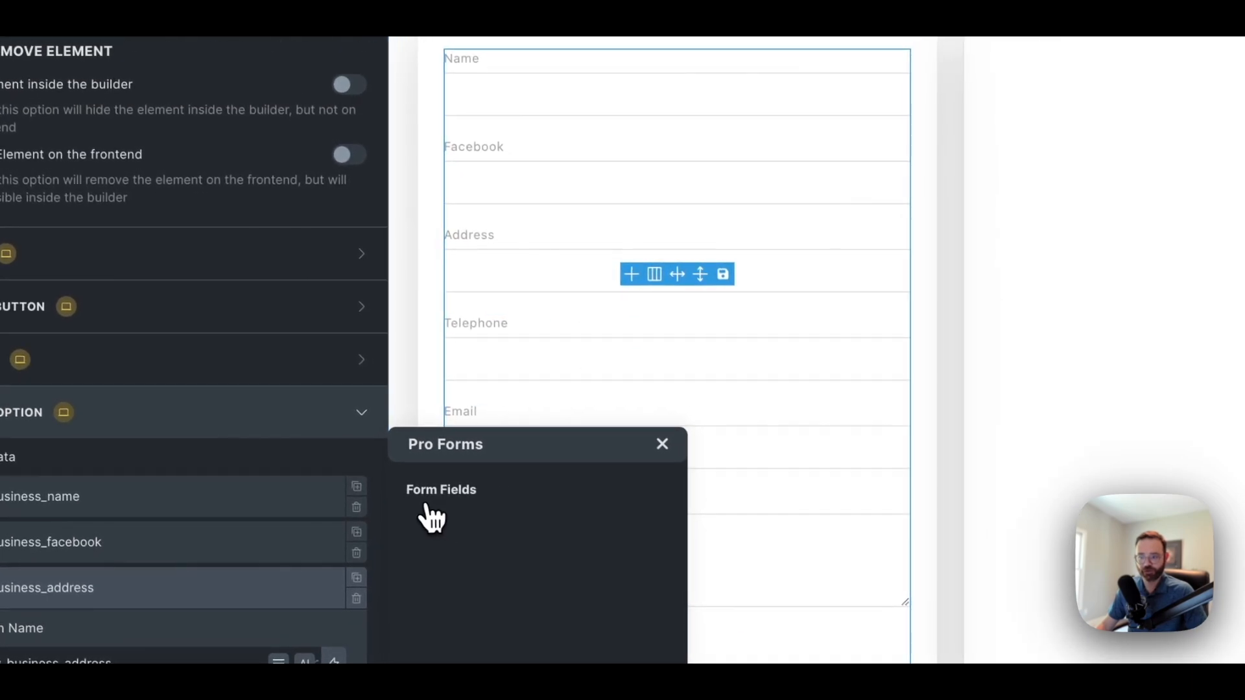
pyautogui.click(663, 445)
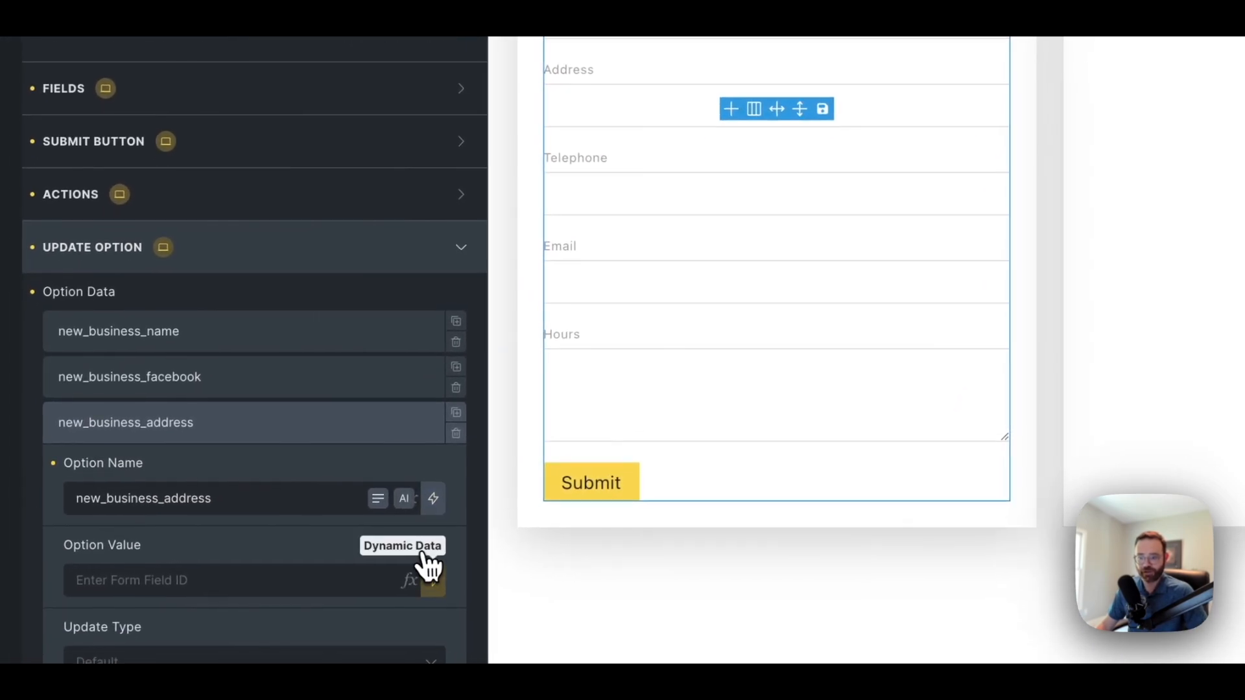
pyautogui.click(418, 583)
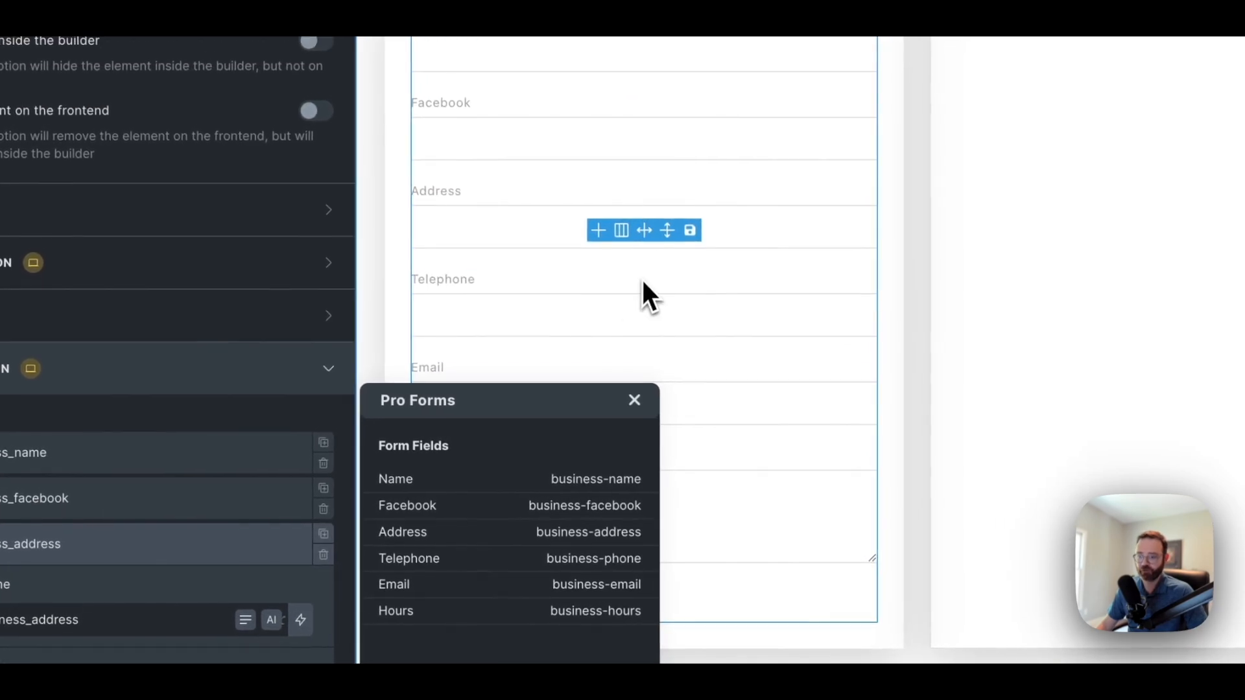
pyautogui.click(423, 539)
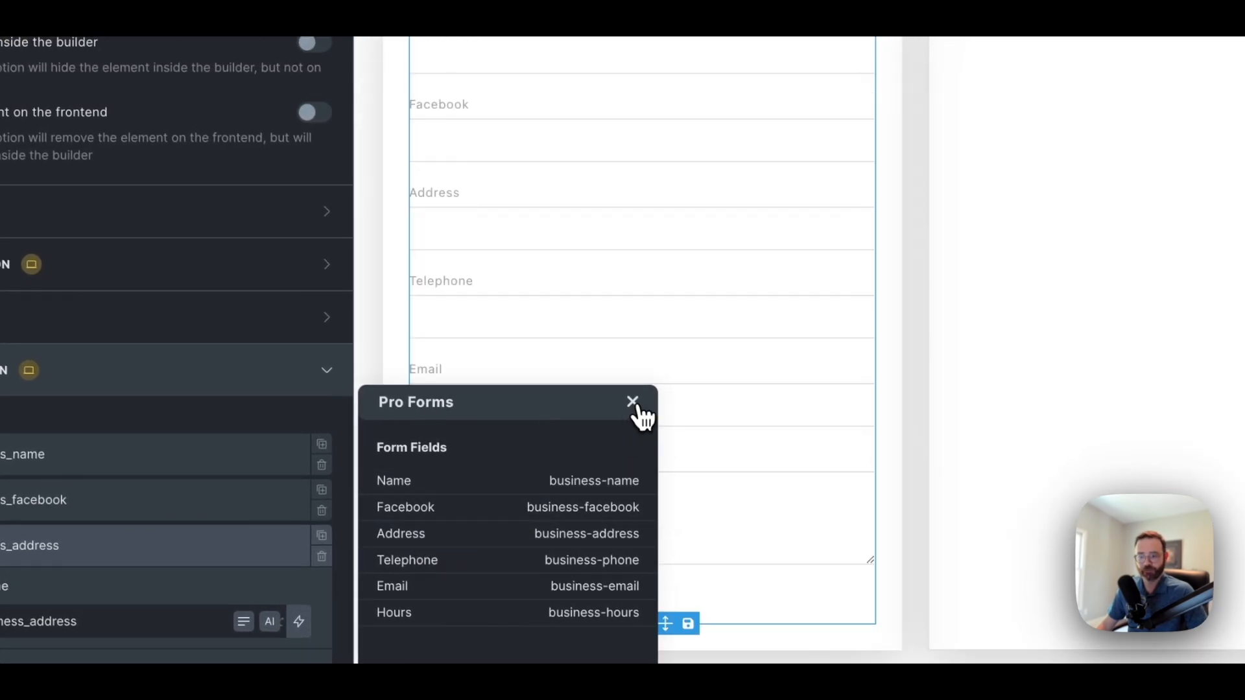
pyautogui.click(634, 405)
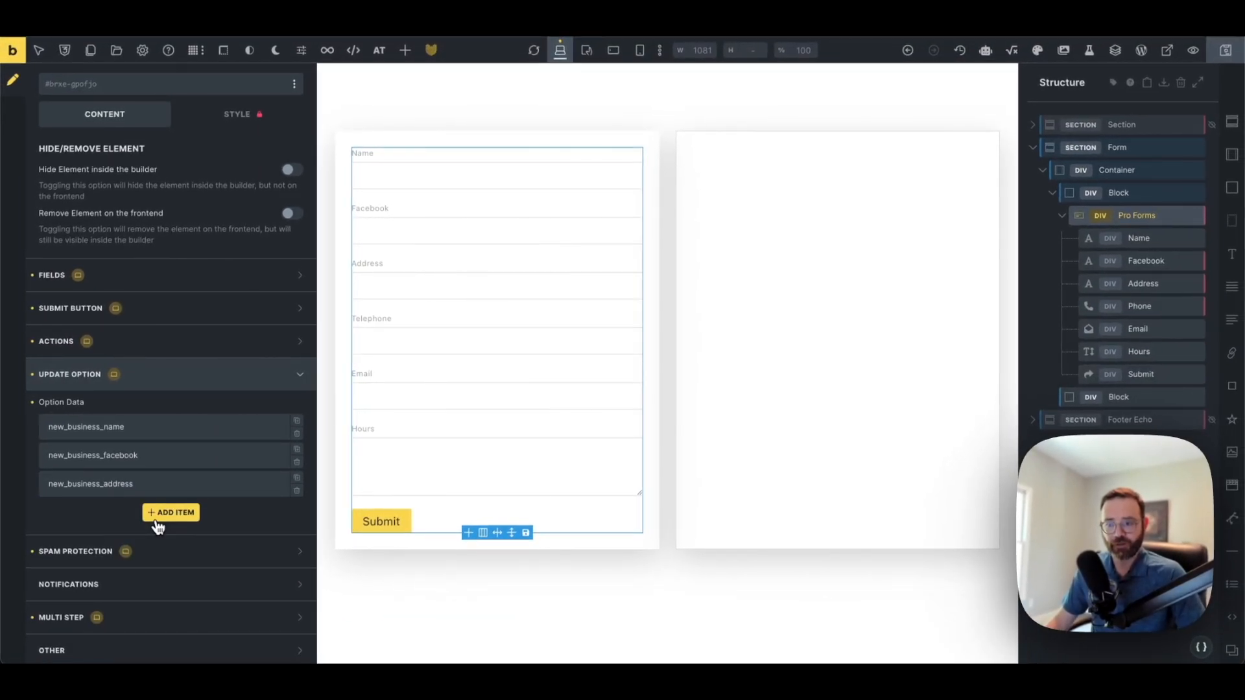
# Add a fourth item new_business_phone filled from the Telephone field, plus a fifth empty item
pyautogui.click(170, 513)
pyautogui.click(97, 559)
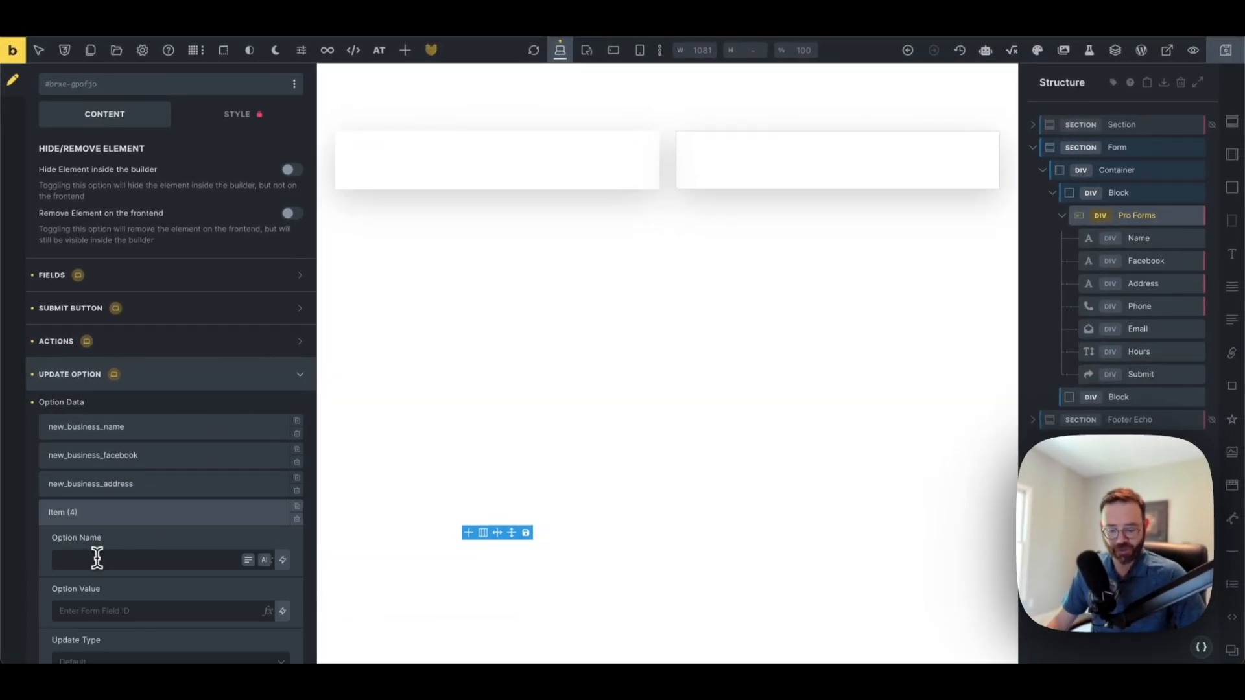
pyautogui.write('new_business_phone')
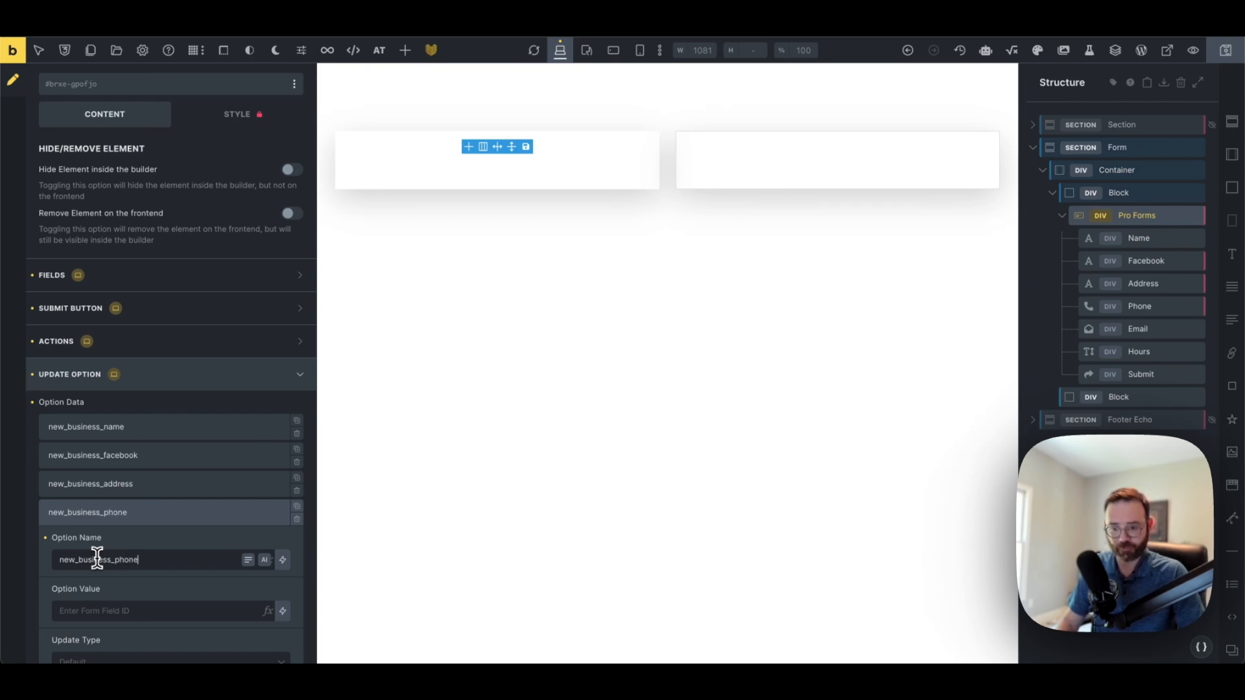
pyautogui.click(271, 614)
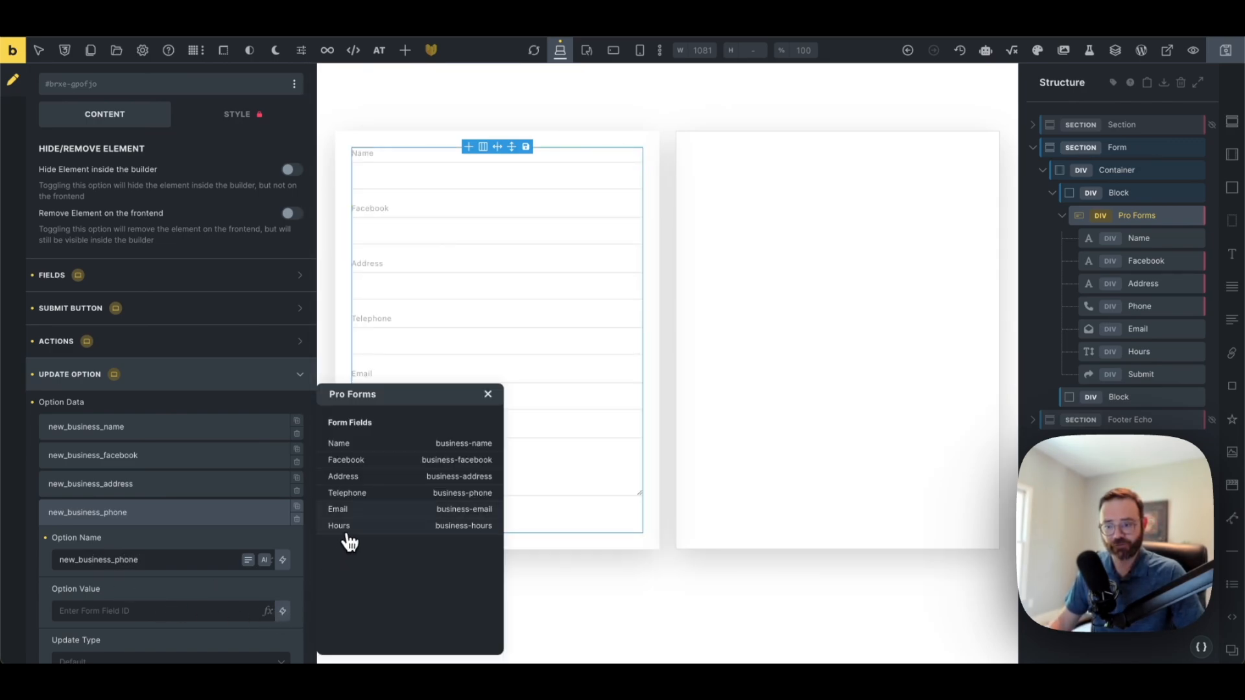
pyautogui.click(365, 498)
pyautogui.click(167, 513)
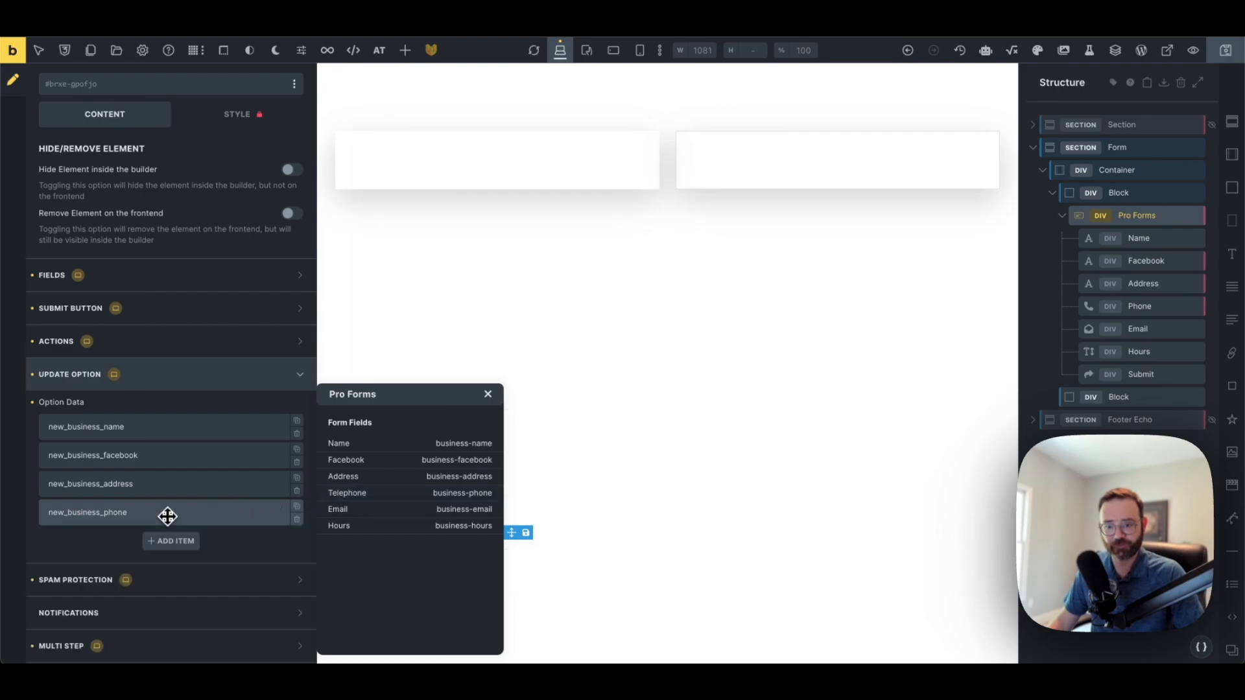
pyautogui.scroll(-1, 167, 519)
pyautogui.click(179, 488)
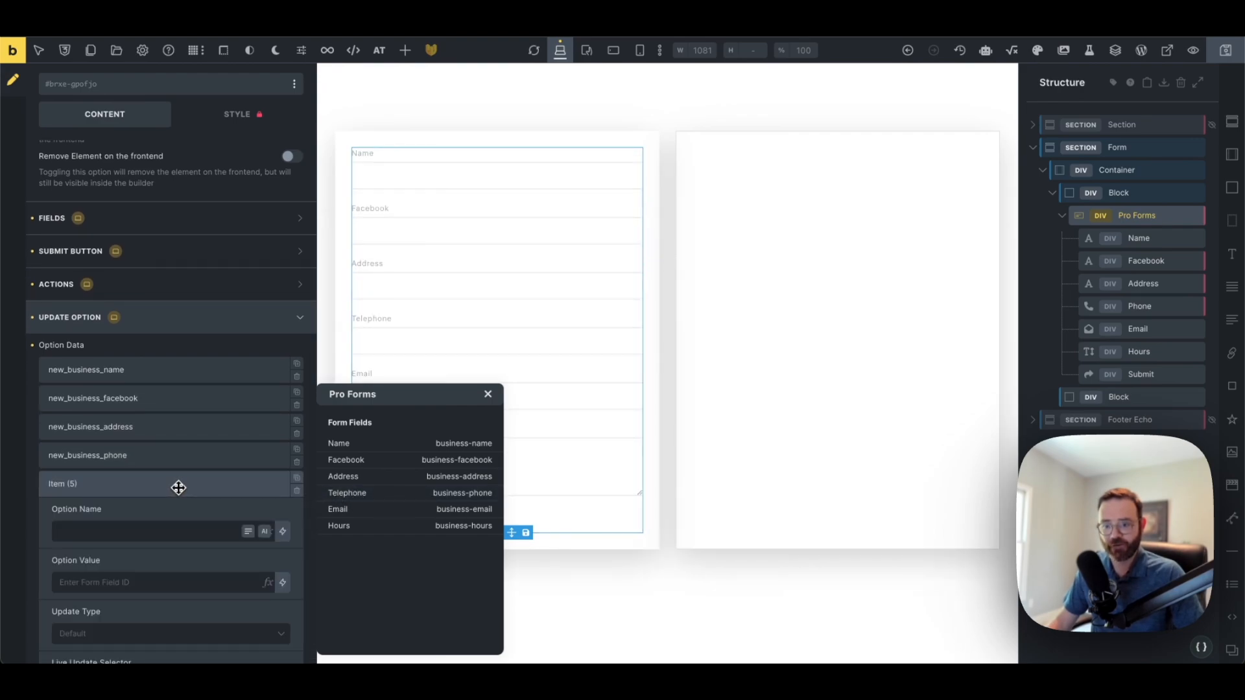
# Name the fifth option new_business_email and fill its value from the Email form field
pyautogui.click(177, 530)
pyautogui.write('new_business_')
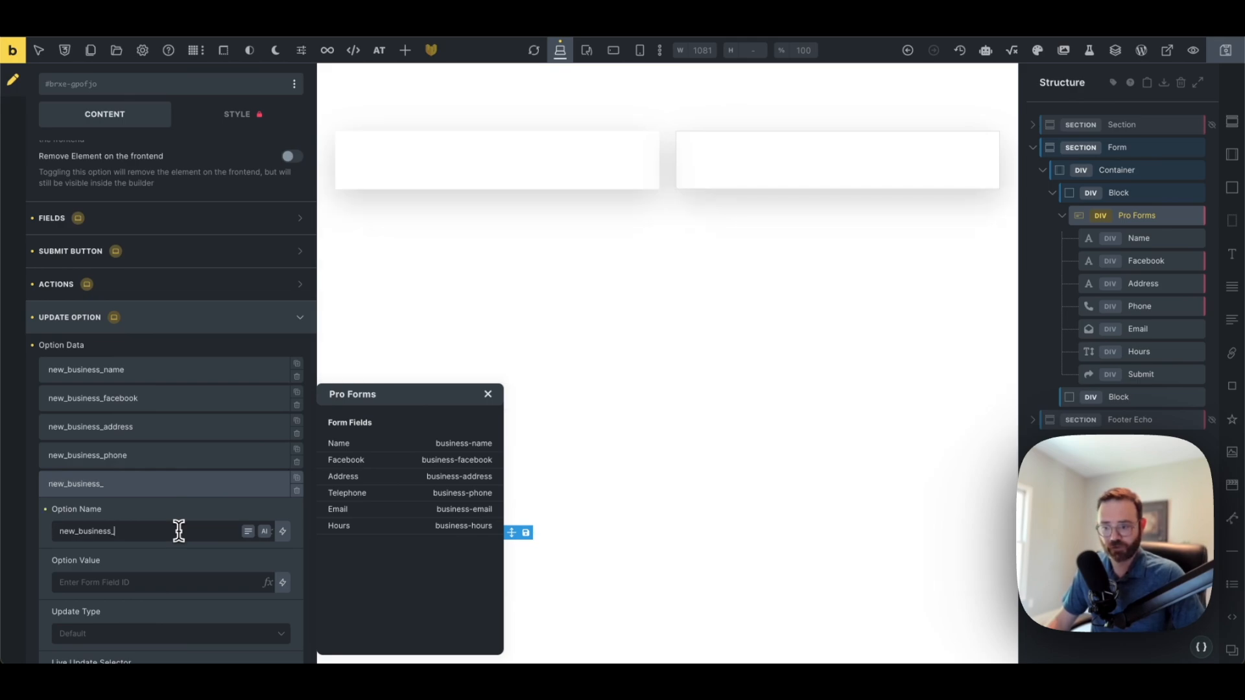
pyautogui.write('email')
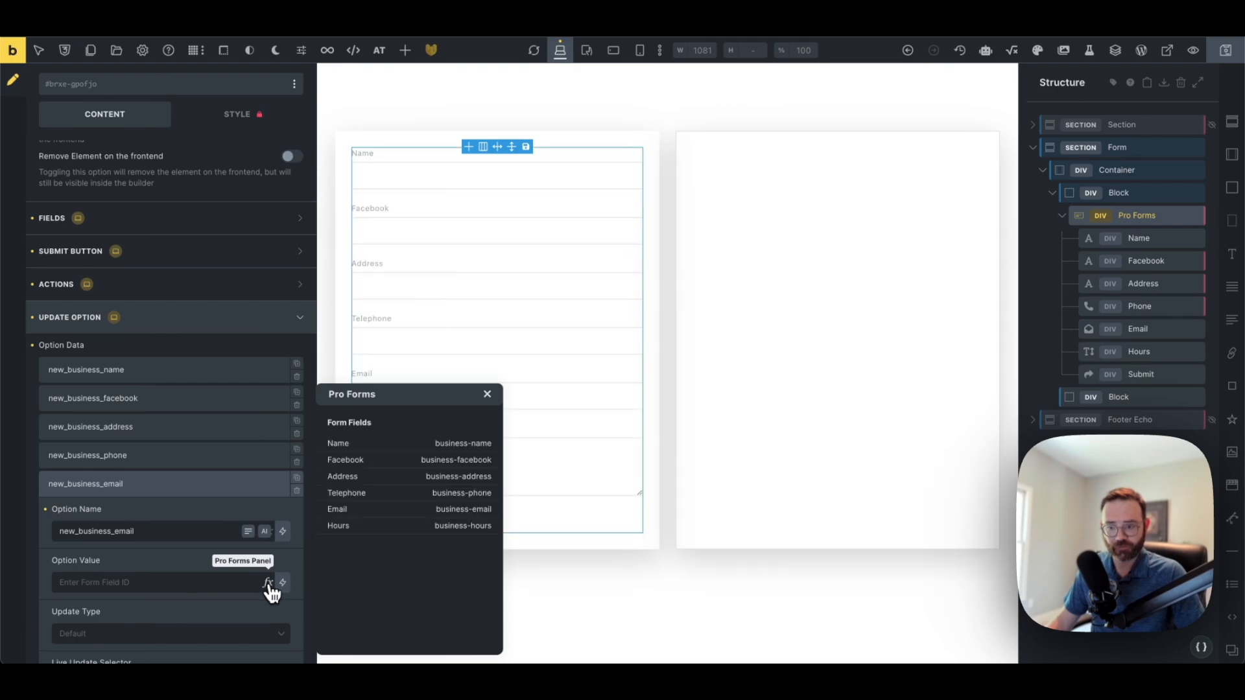
pyautogui.click(365, 519)
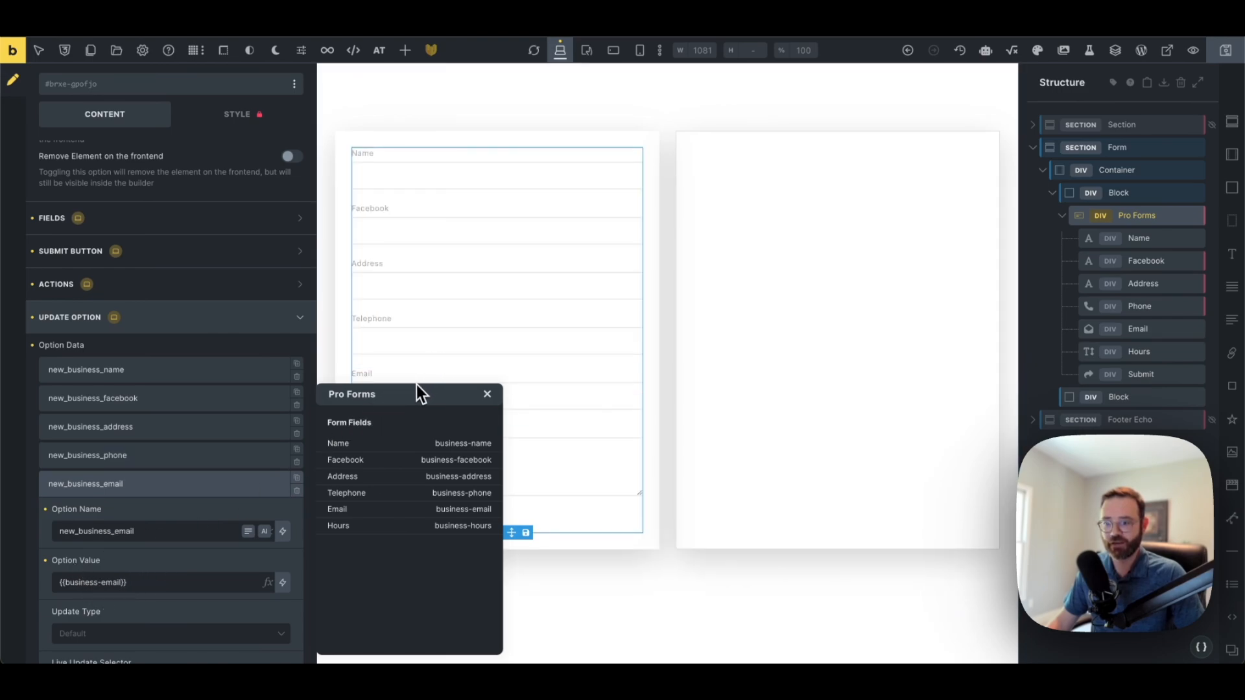
pyautogui.click(488, 394)
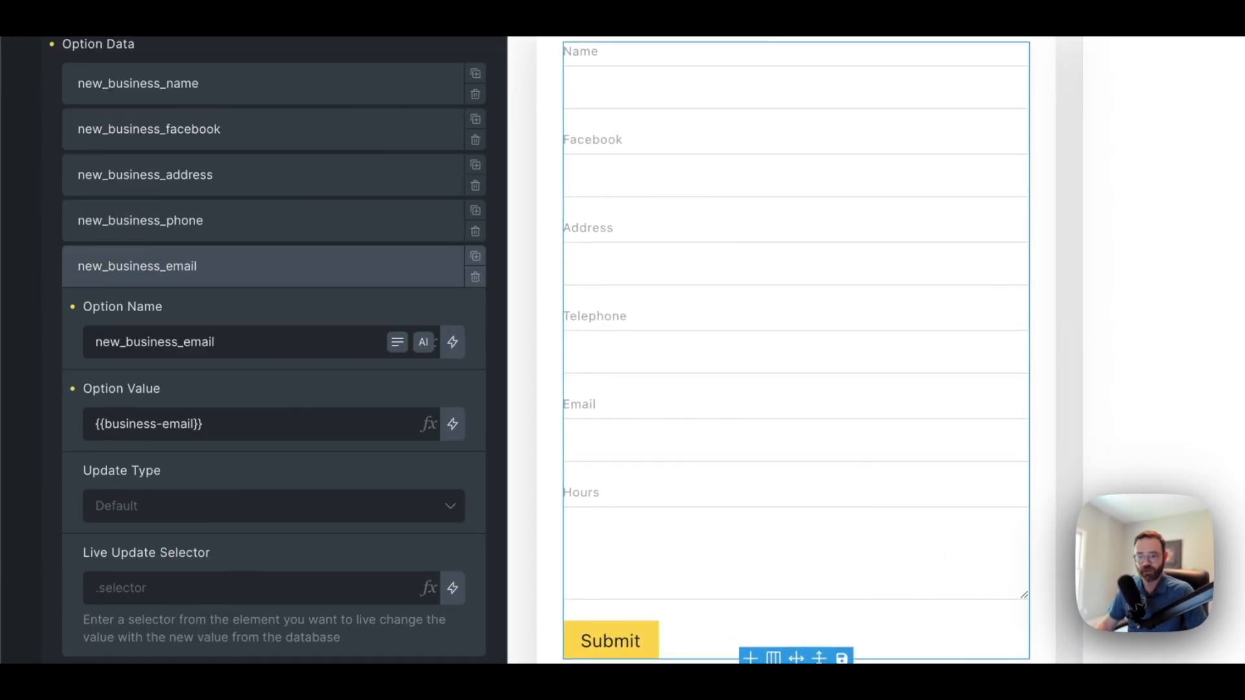
# Add a sixth option named new_business_hours with value {{business-hours}}
pyautogui.click(279, 578)
pyautogui.click(325, 388)
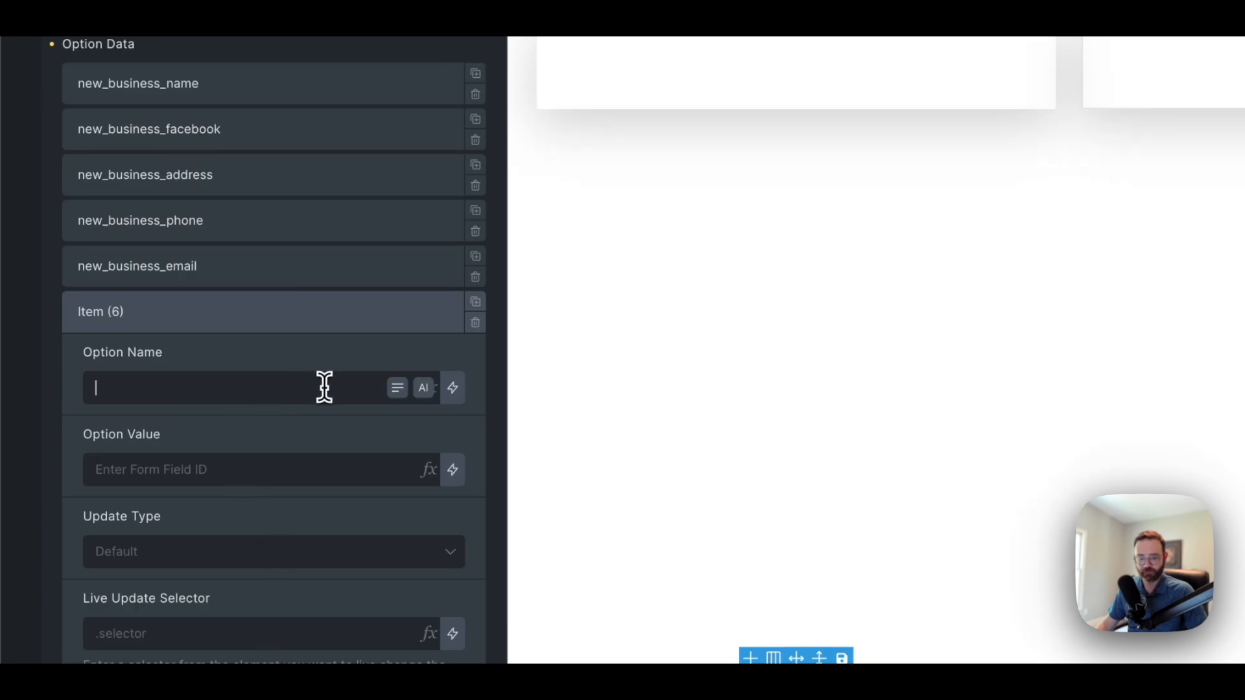
pyautogui.write('new_business_hour')
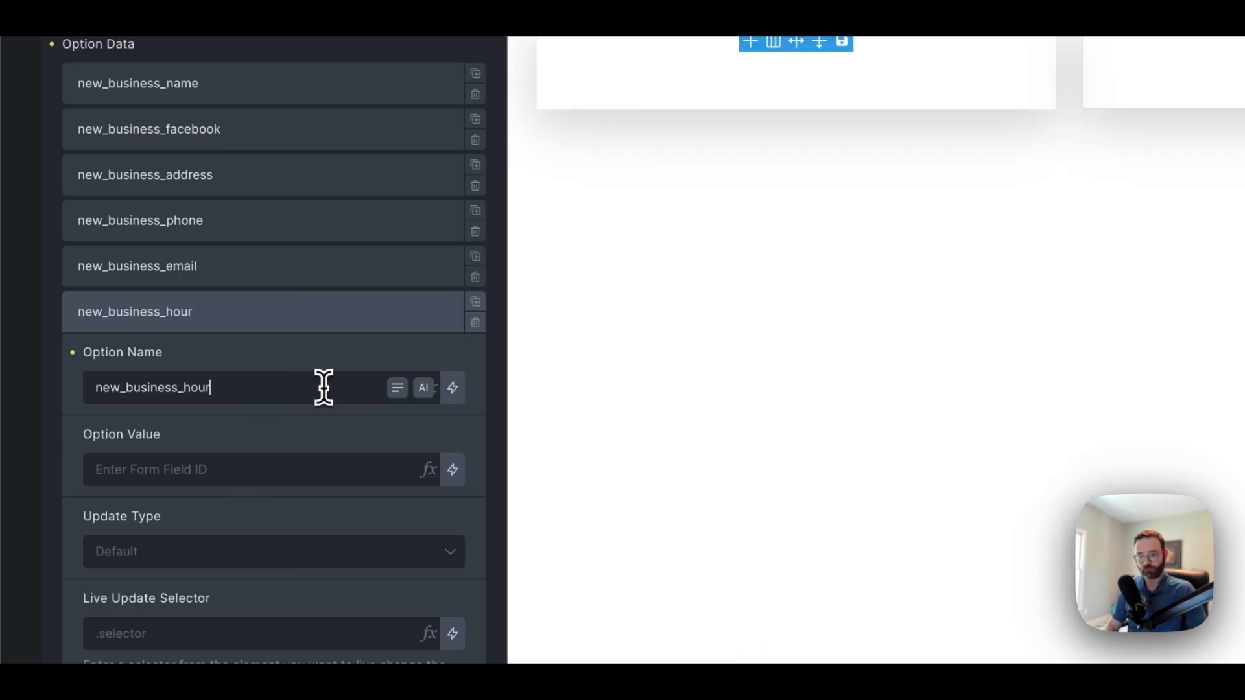
pyautogui.write('s')
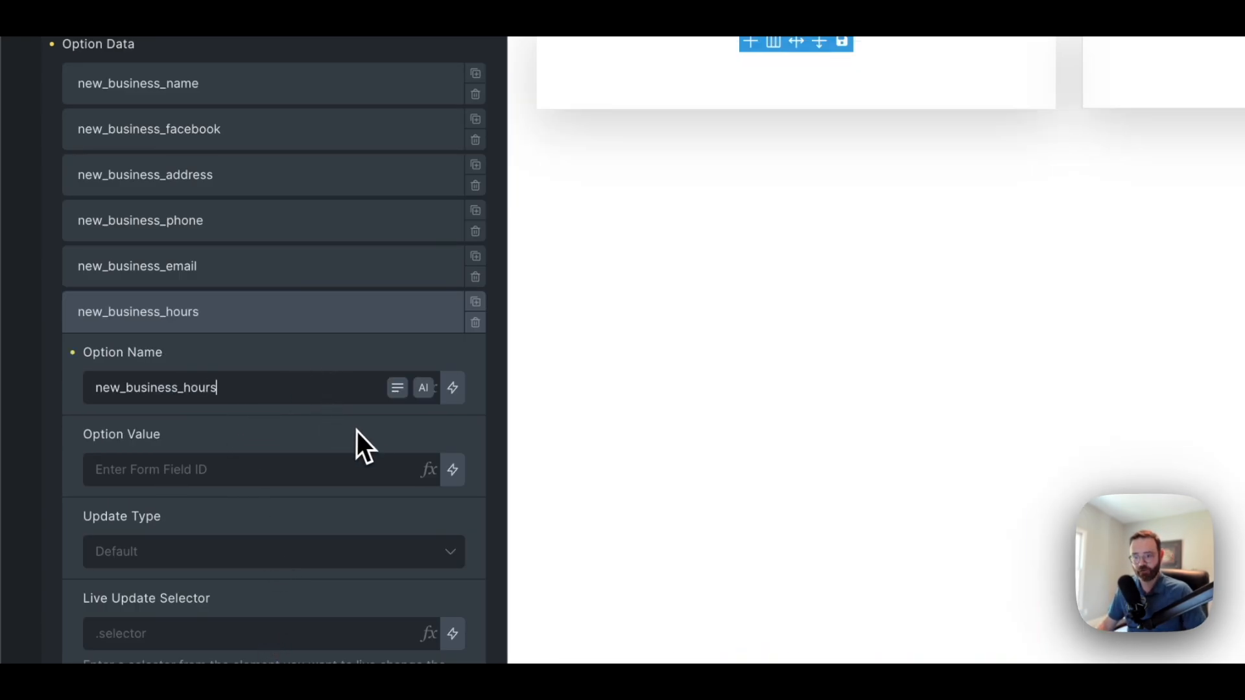
pyautogui.click(430, 469)
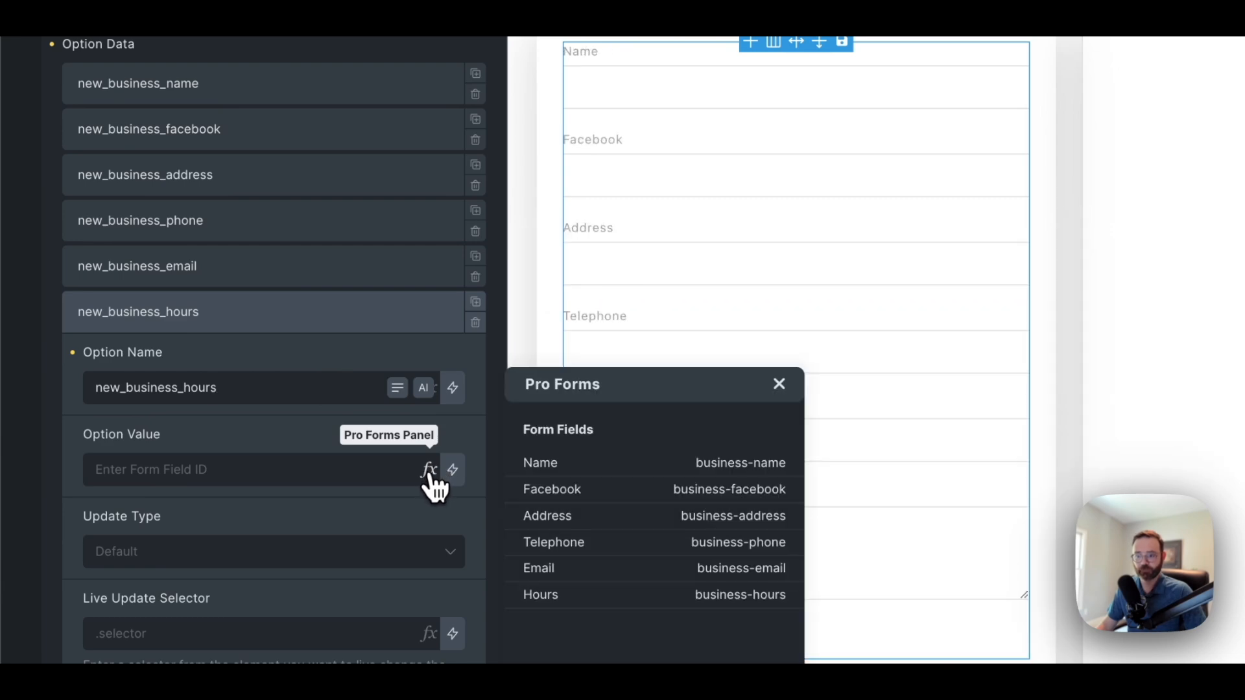
pyautogui.click(560, 600)
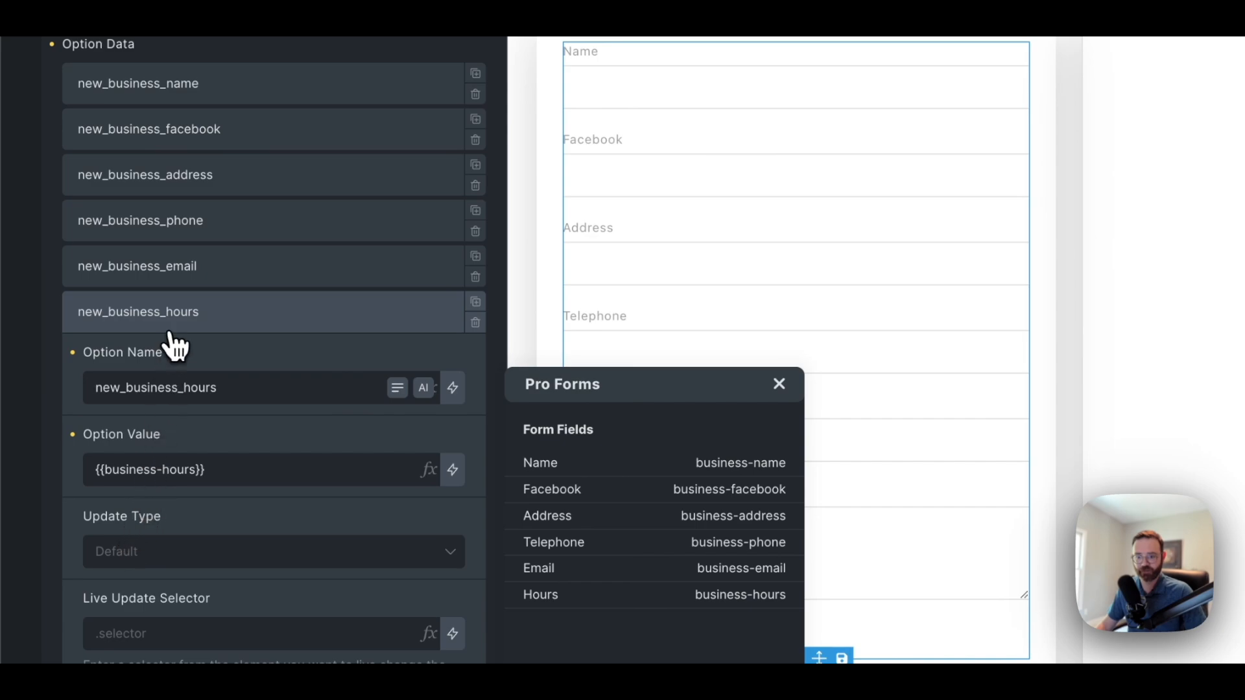
# Expand the email, phone, address, facebook and name option rows to review their values
pyautogui.click(200, 267)
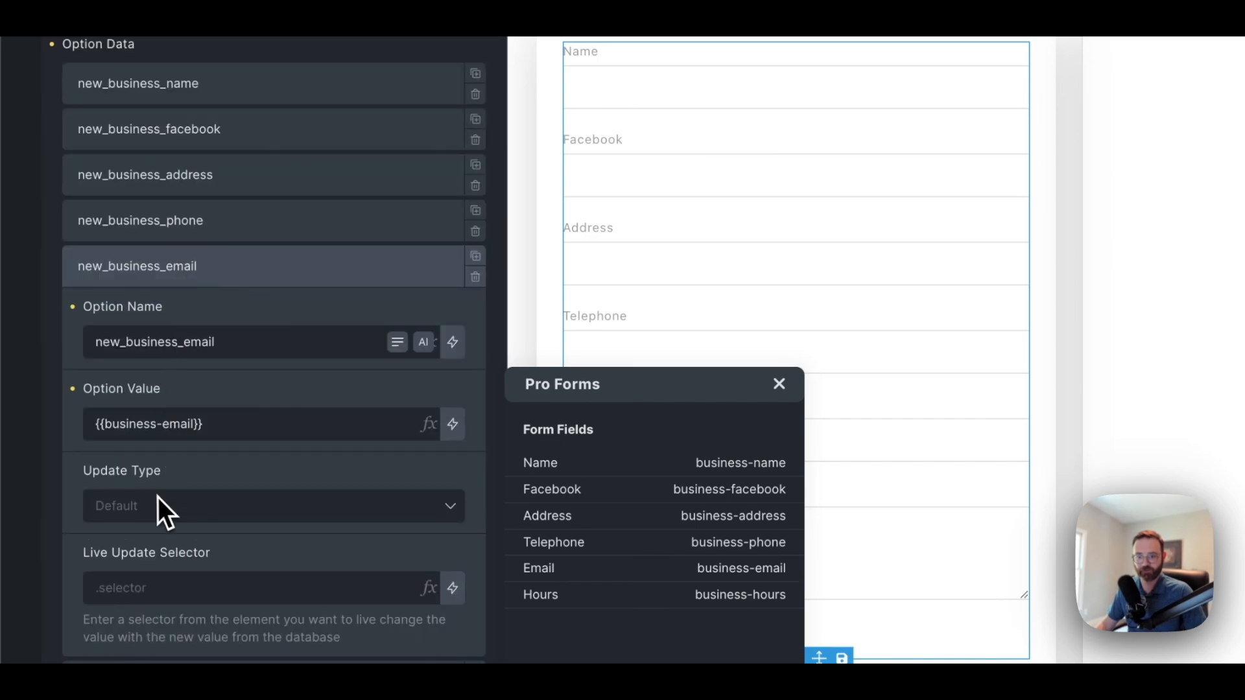
pyautogui.click(242, 233)
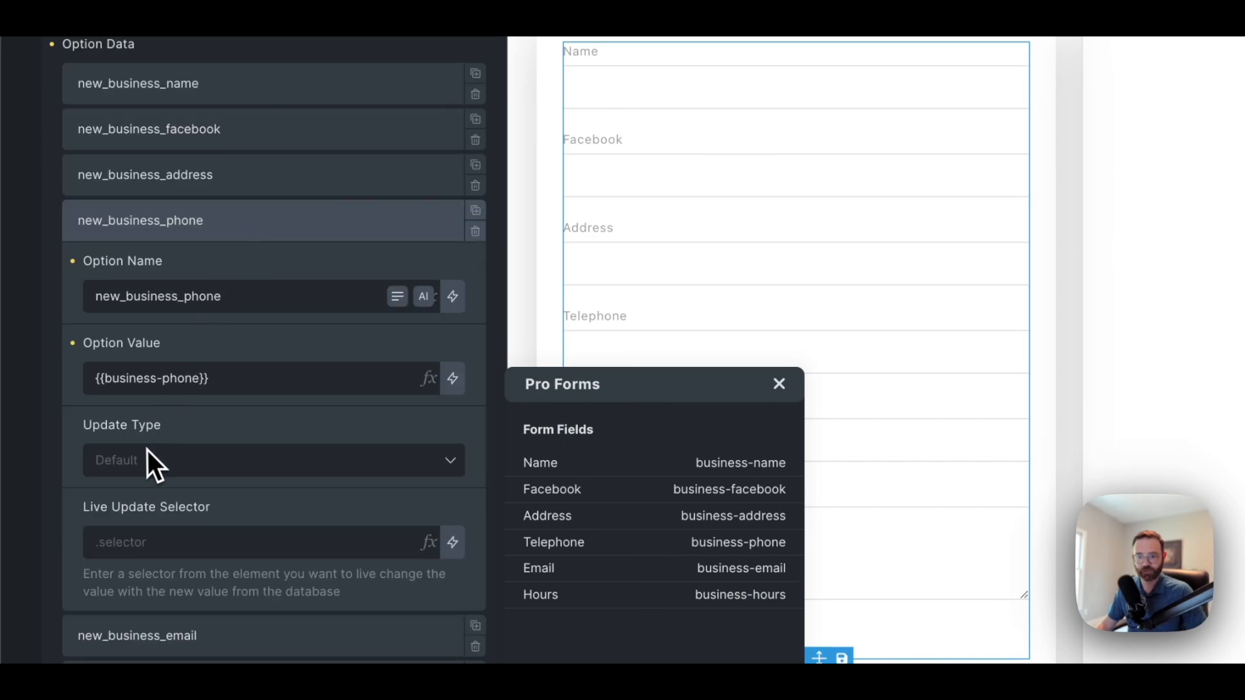
pyautogui.click(258, 173)
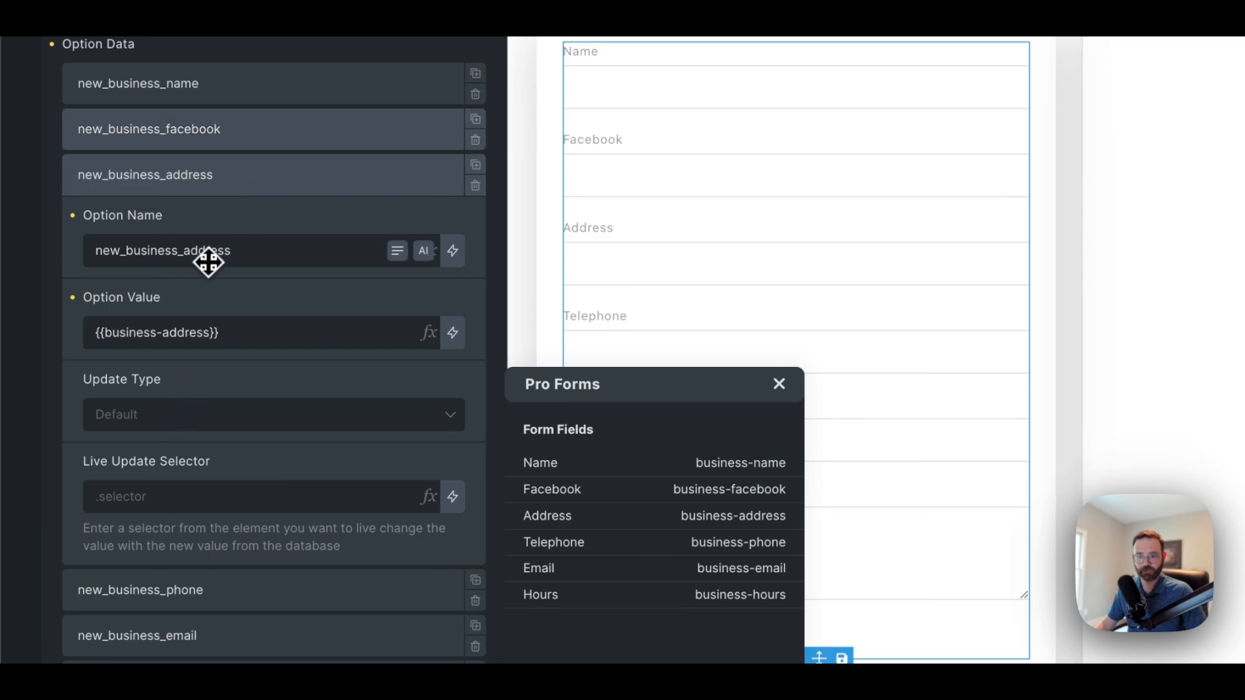
pyautogui.click(235, 129)
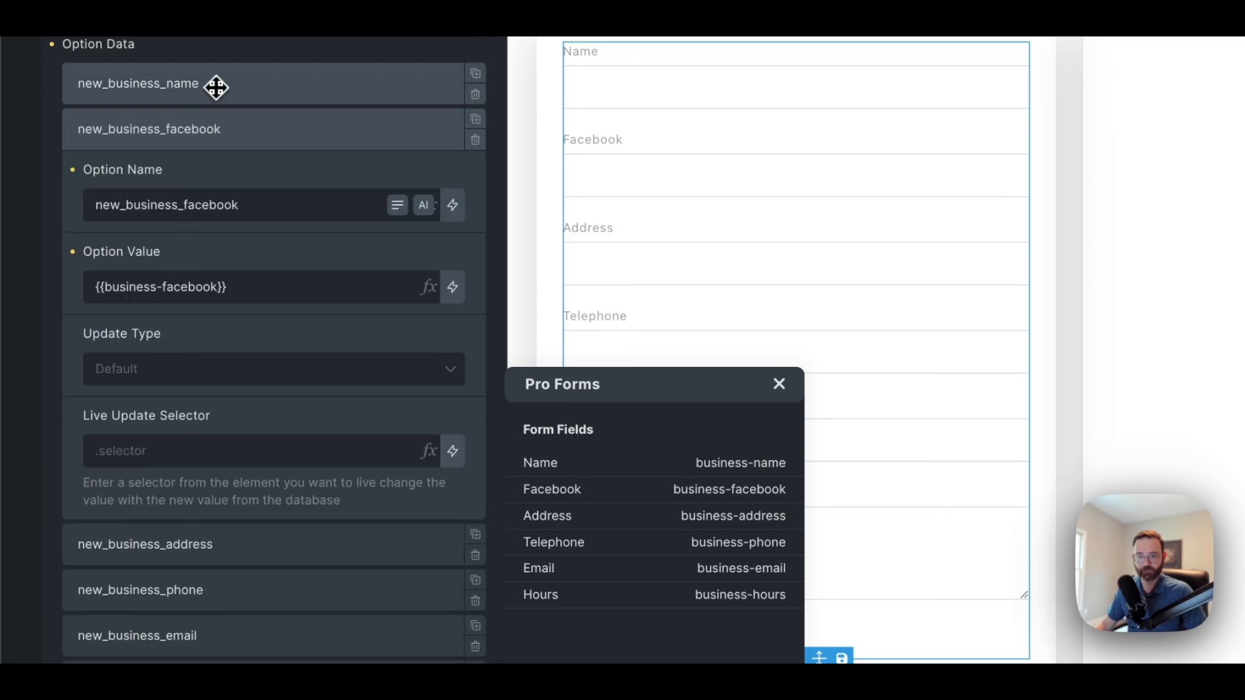
pyautogui.click(216, 86)
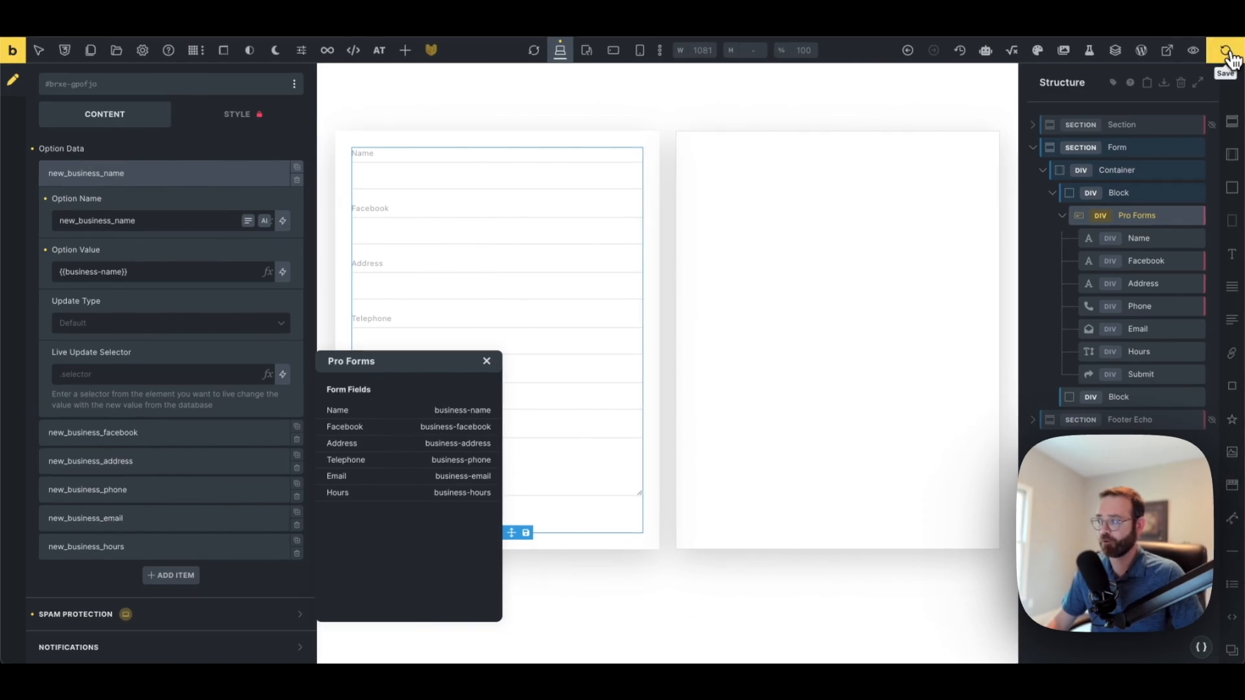
# Save the template, close the Pro Forms field list, and select the empty second Block
pyautogui.click(1227, 53)
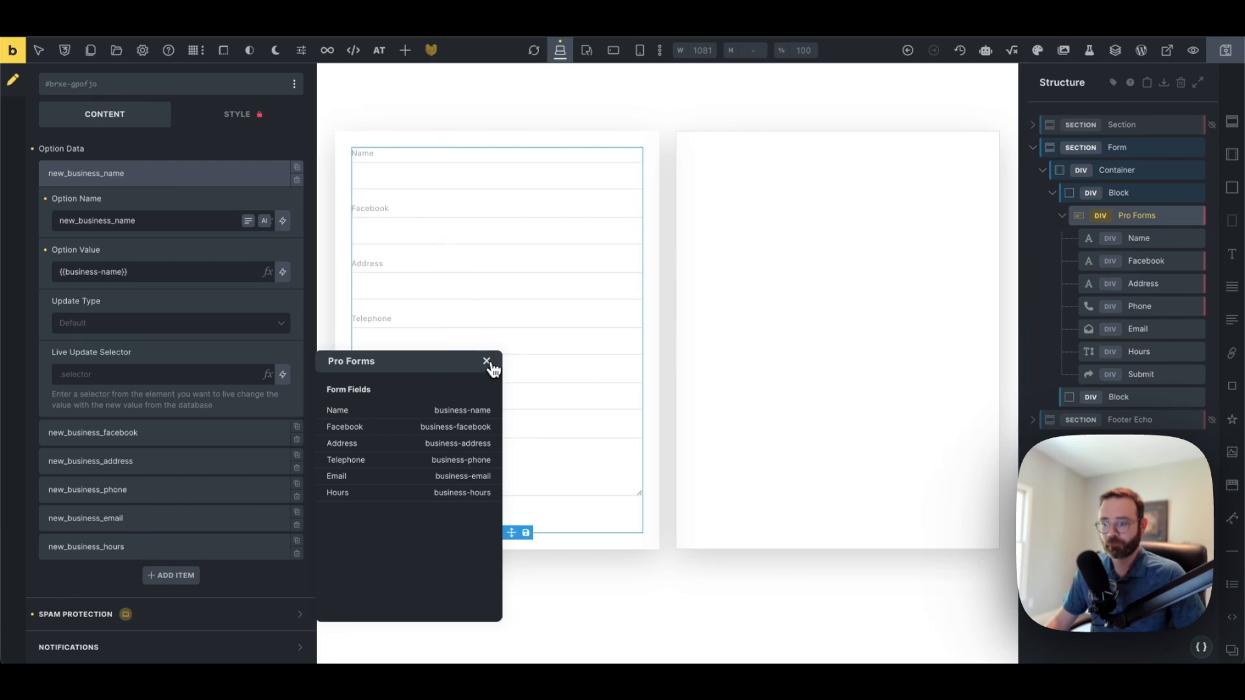
pyautogui.click(486, 361)
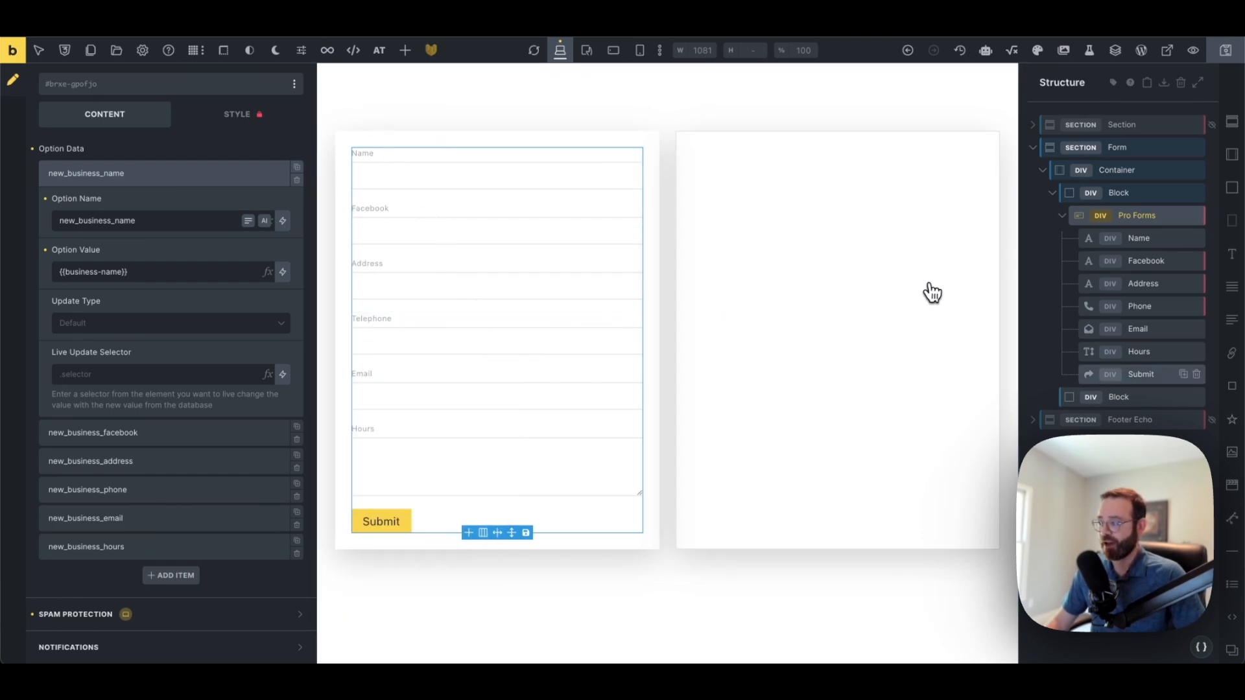
pyautogui.click(1136, 399)
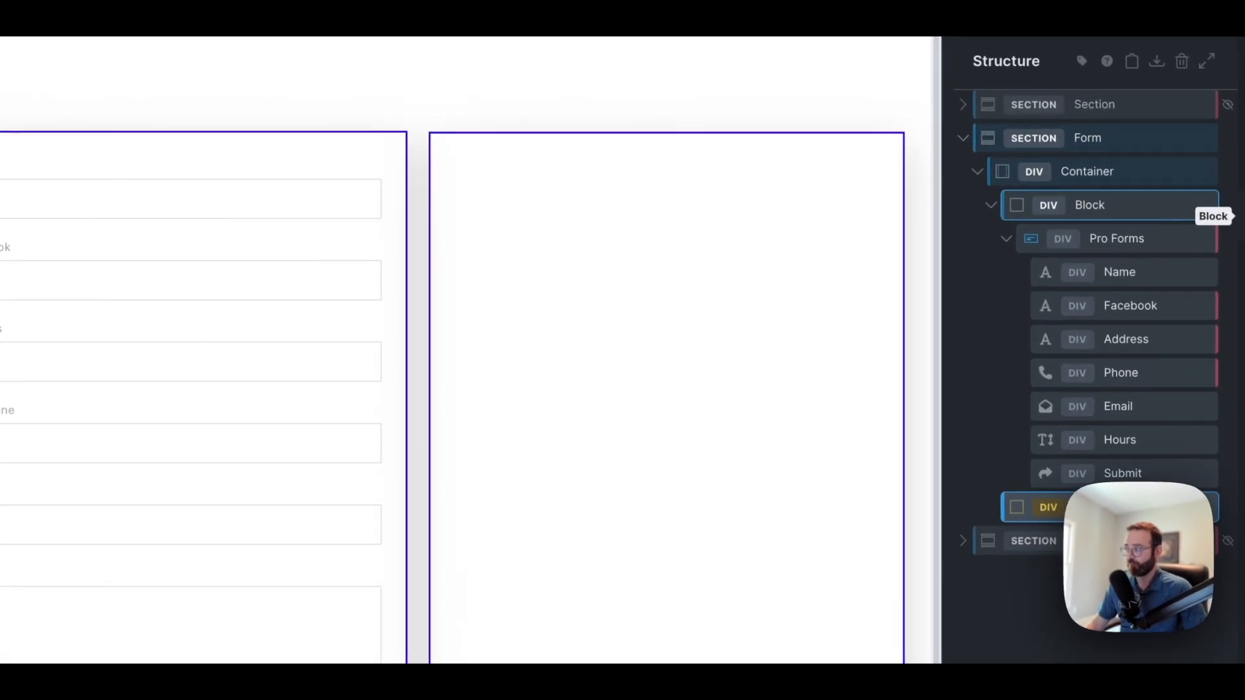
# Add an inner block and a Basic Text to the second Block, nesting the text inside the inner block
pyautogui.click(1232, 188)
pyautogui.click(1242, 383)
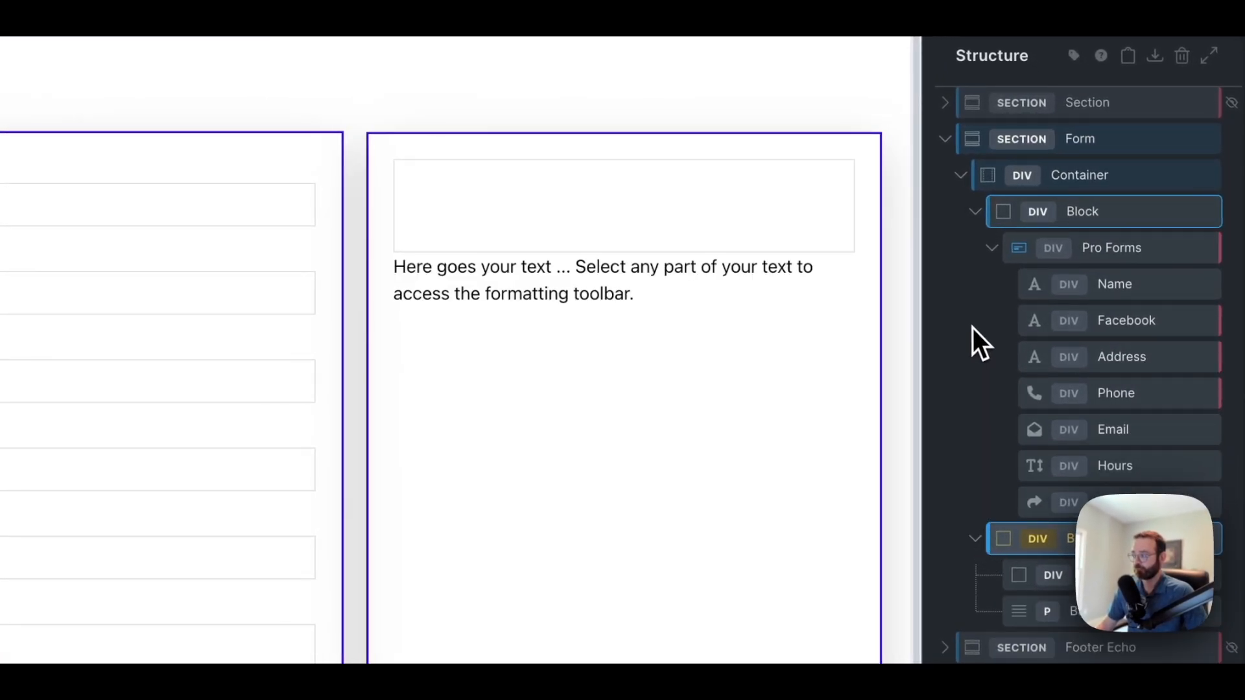
pyautogui.click(974, 212)
pyautogui.click(972, 269)
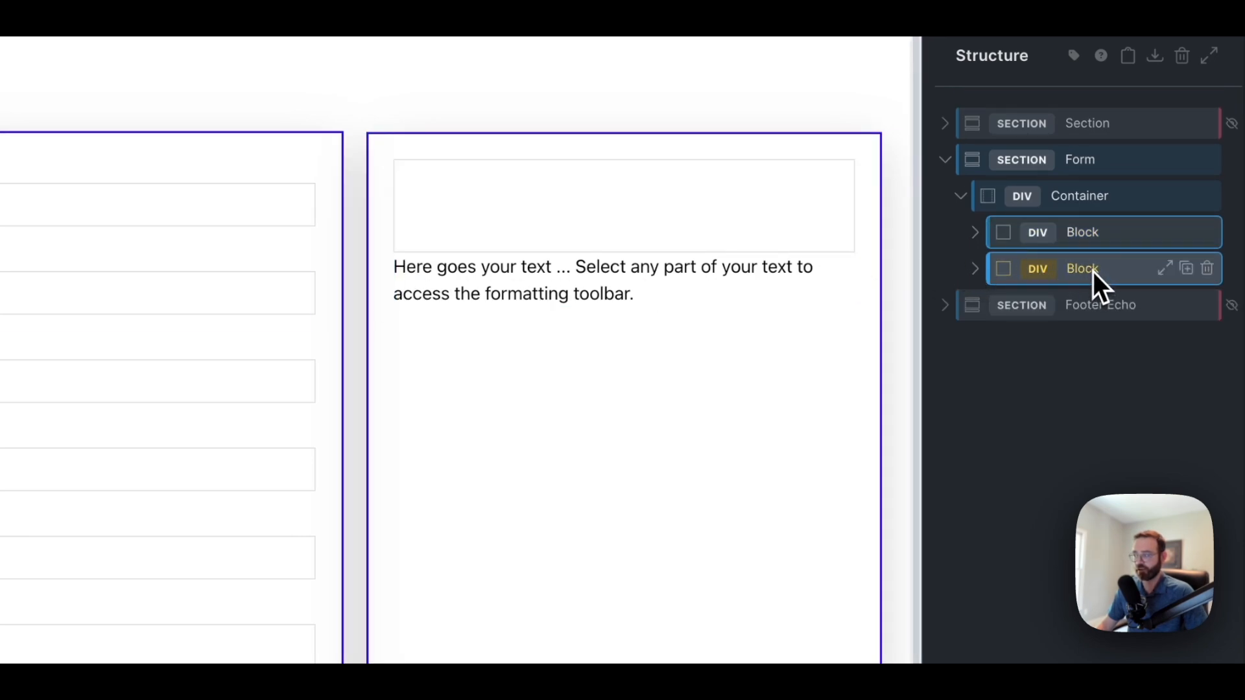
pyautogui.click(974, 270)
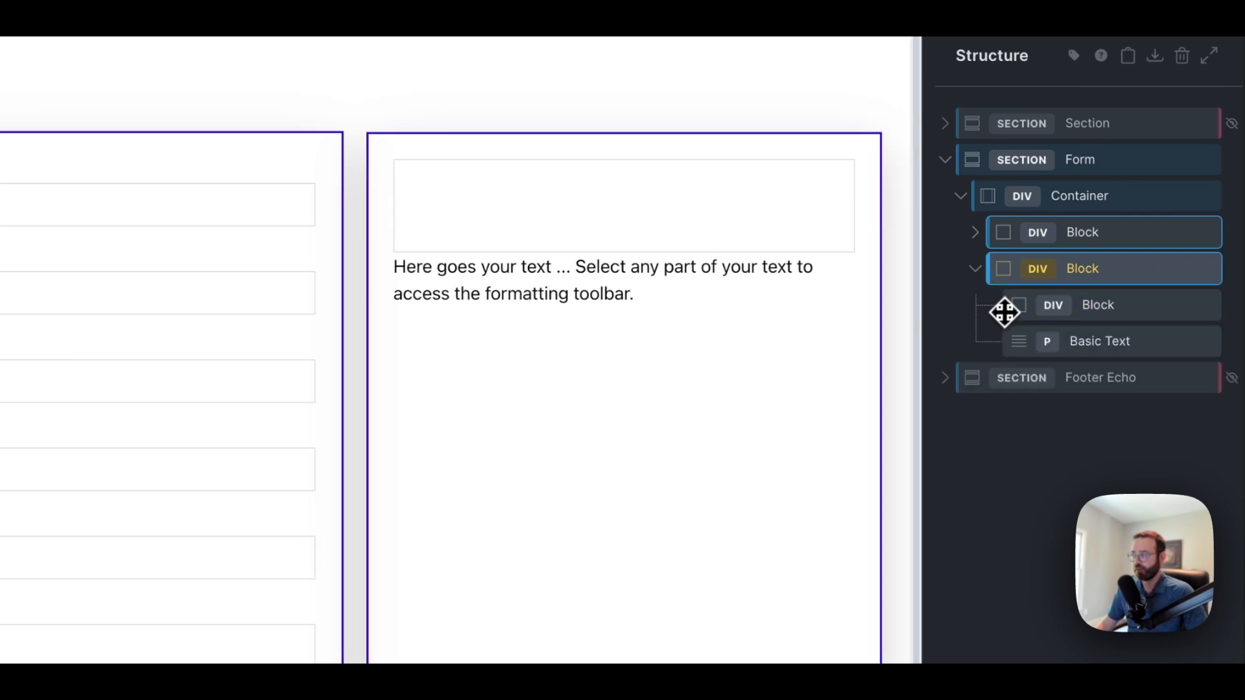
pyautogui.moveTo(1079, 339); pyautogui.dragTo(1112, 312)
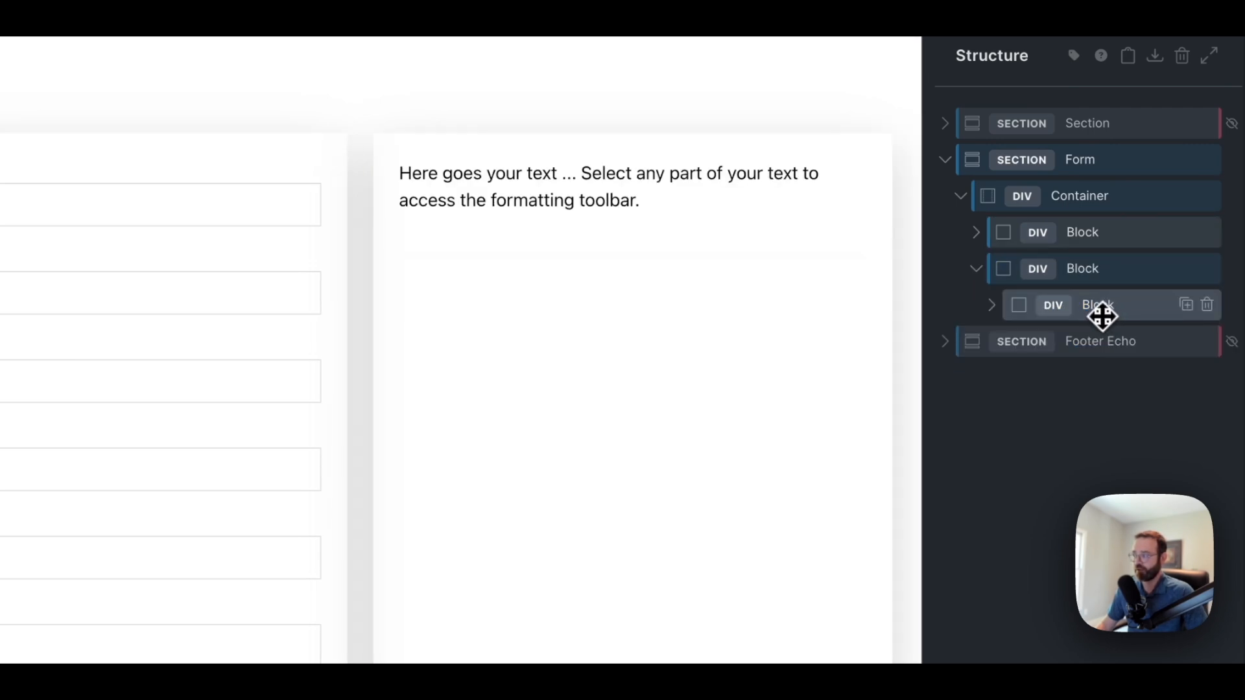
pyautogui.click(992, 305)
# Rename the text element Name and change its text to "Name -"
pyautogui.moveTo(1092, 339); pyautogui.dragTo(1105, 342)
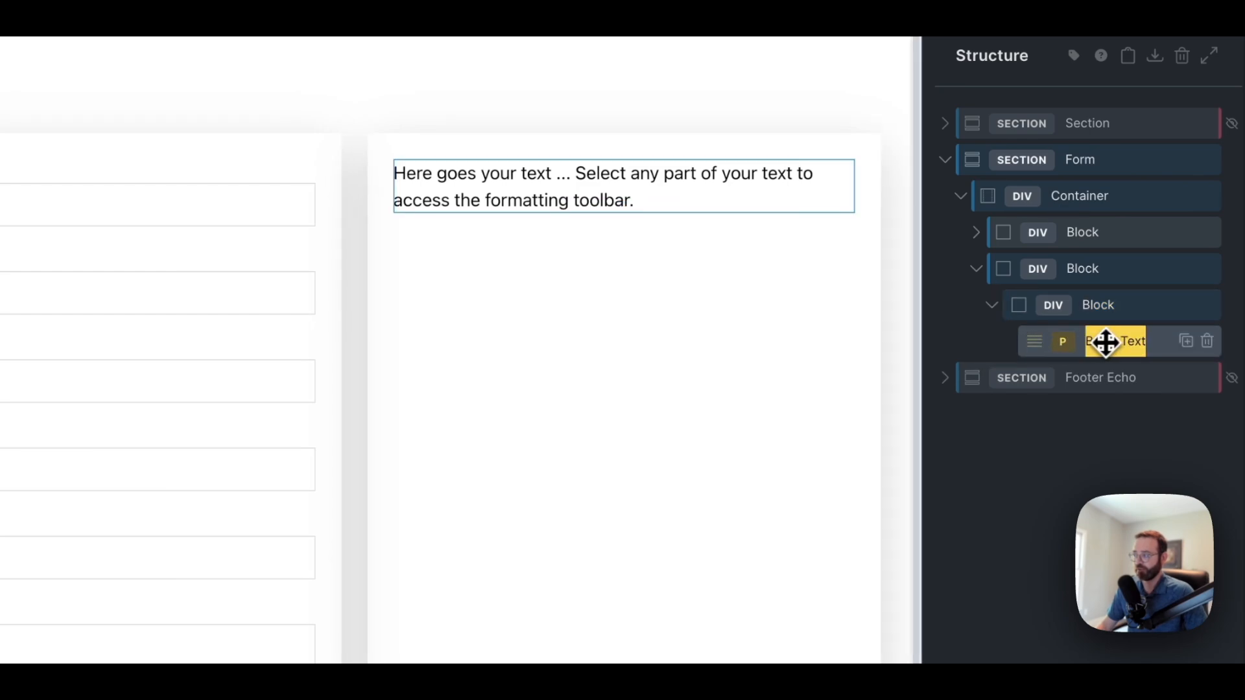
pyautogui.write('Name')
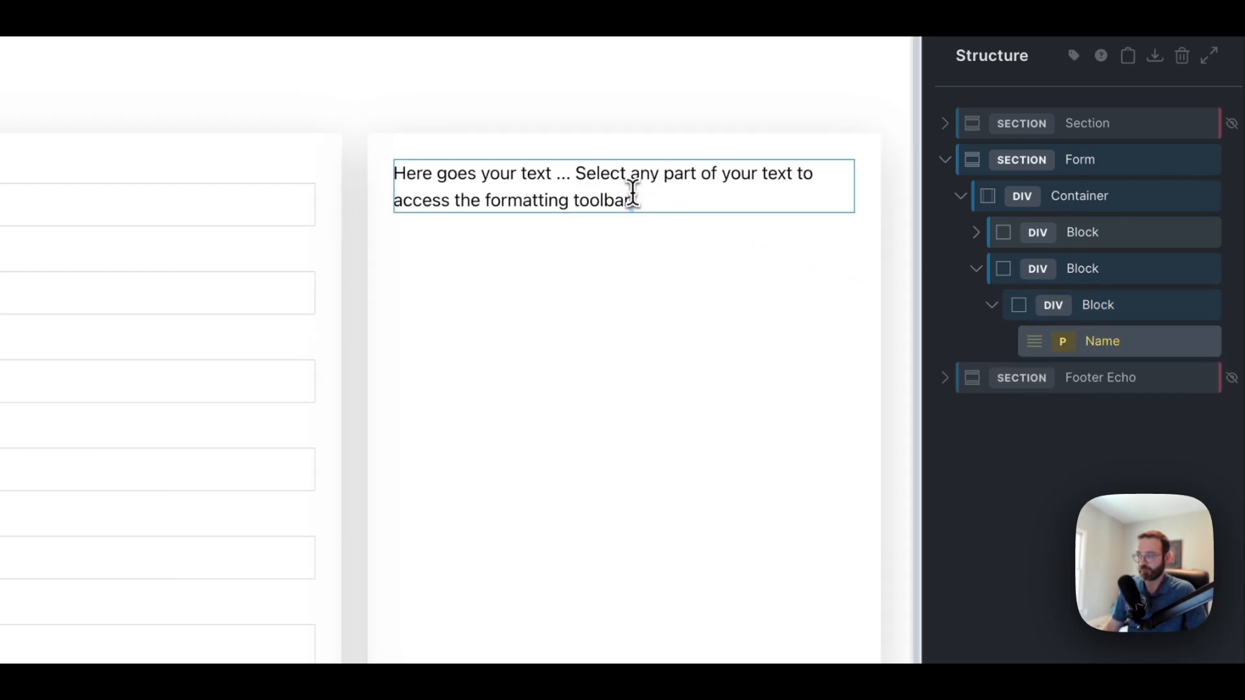
pyautogui.tripleClick(633, 195)
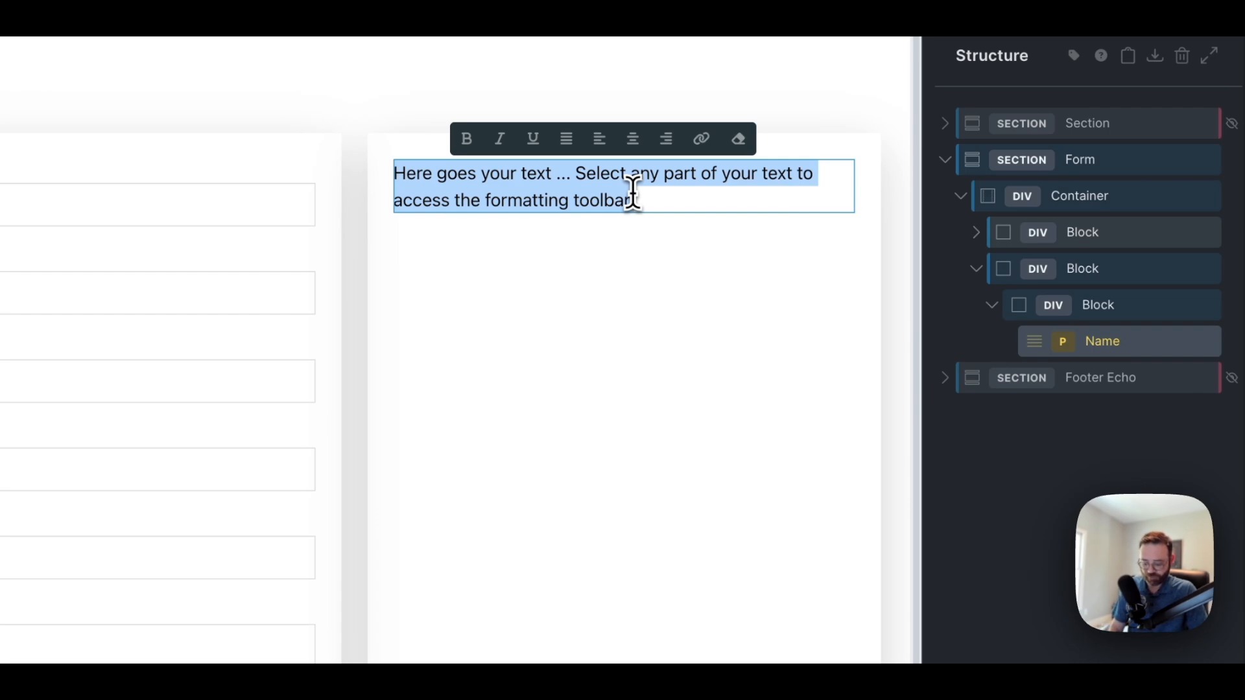
pyautogui.write('Name -')
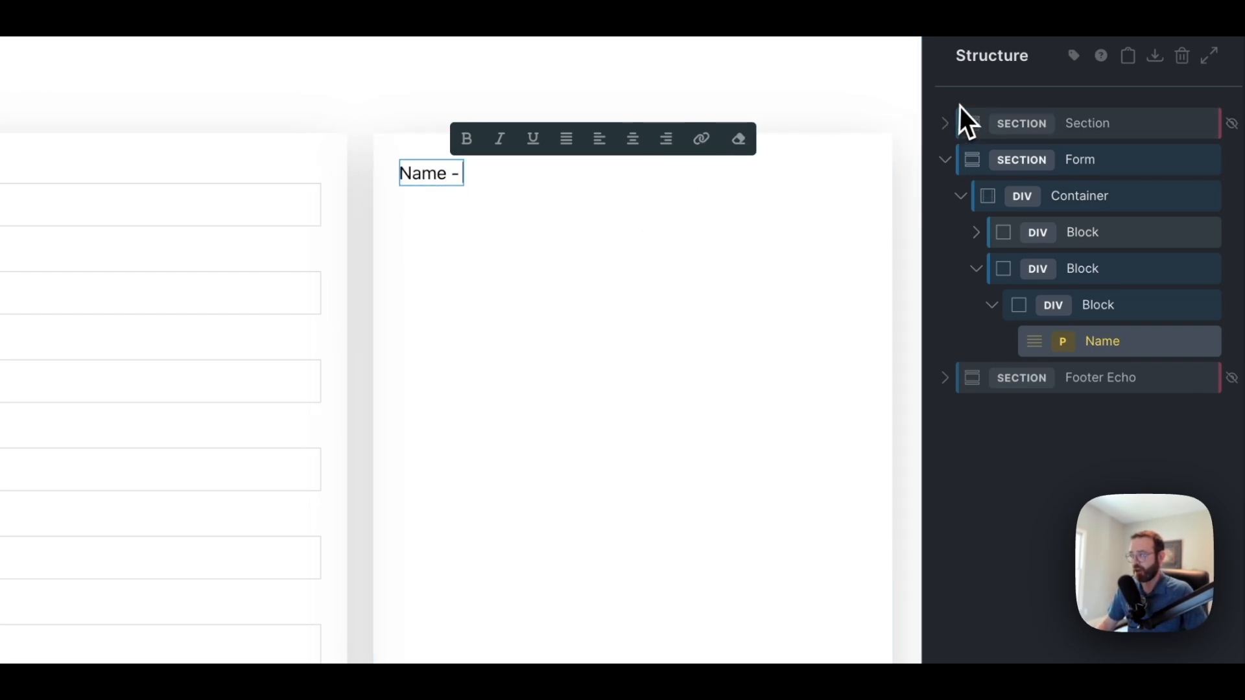
pyautogui.click(1238, 12)
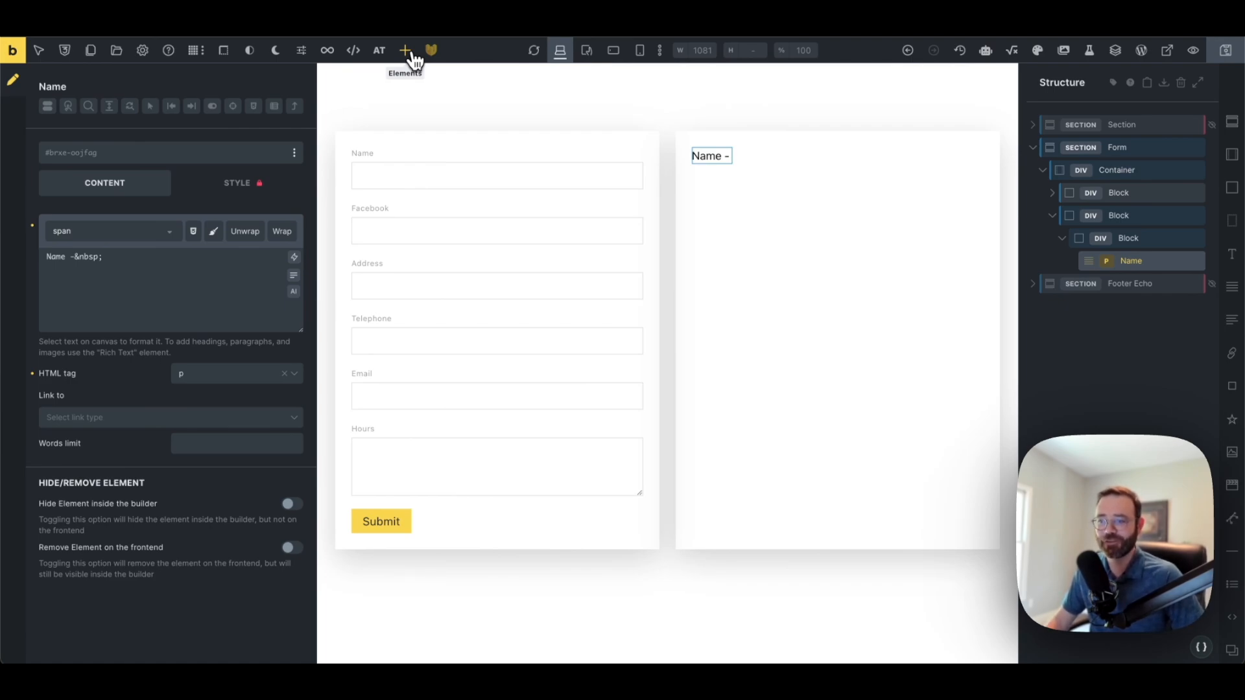
# Add an Option element after the Name text and rename it Option Name
pyautogui.click(406, 52)
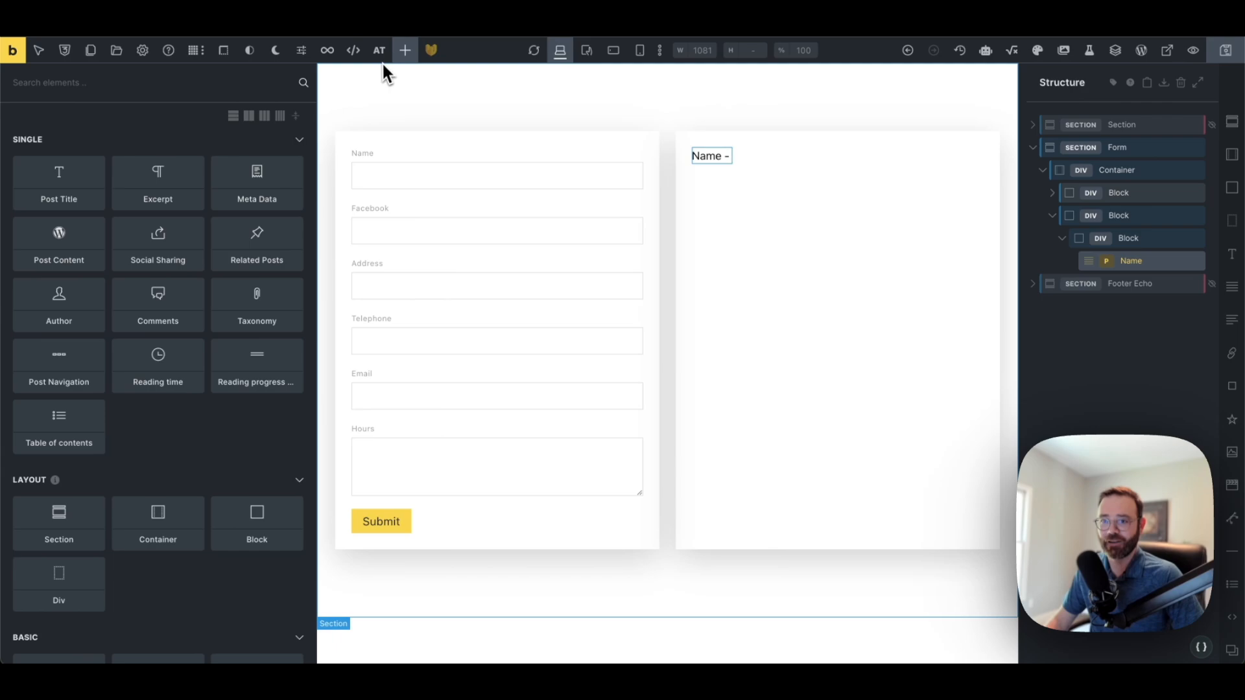
pyautogui.write('dption')
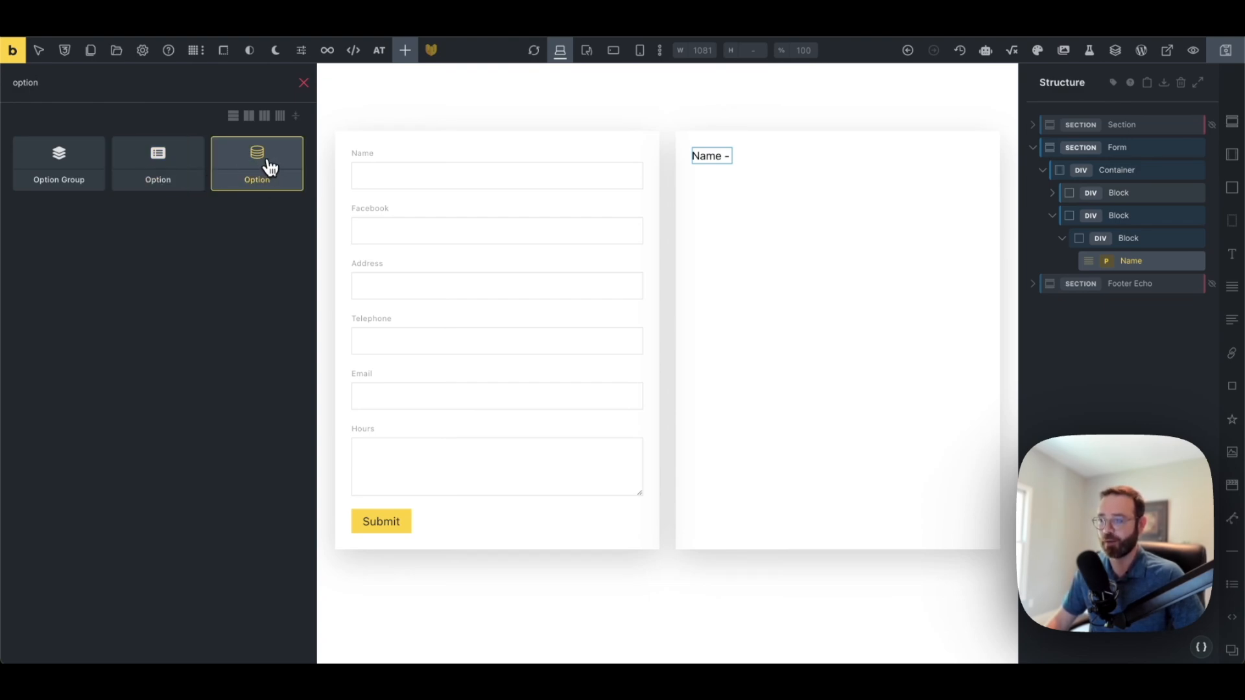
pyautogui.moveTo(267, 167); pyautogui.dragTo(712, 224)
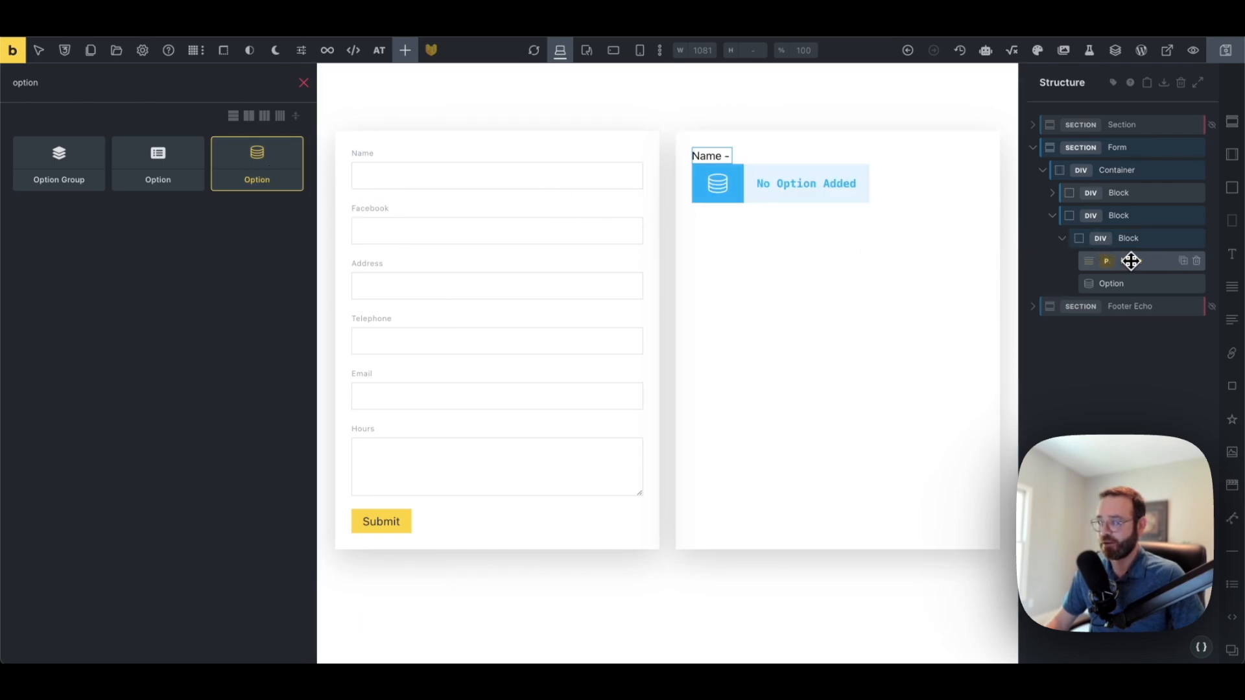
pyautogui.click(1131, 283)
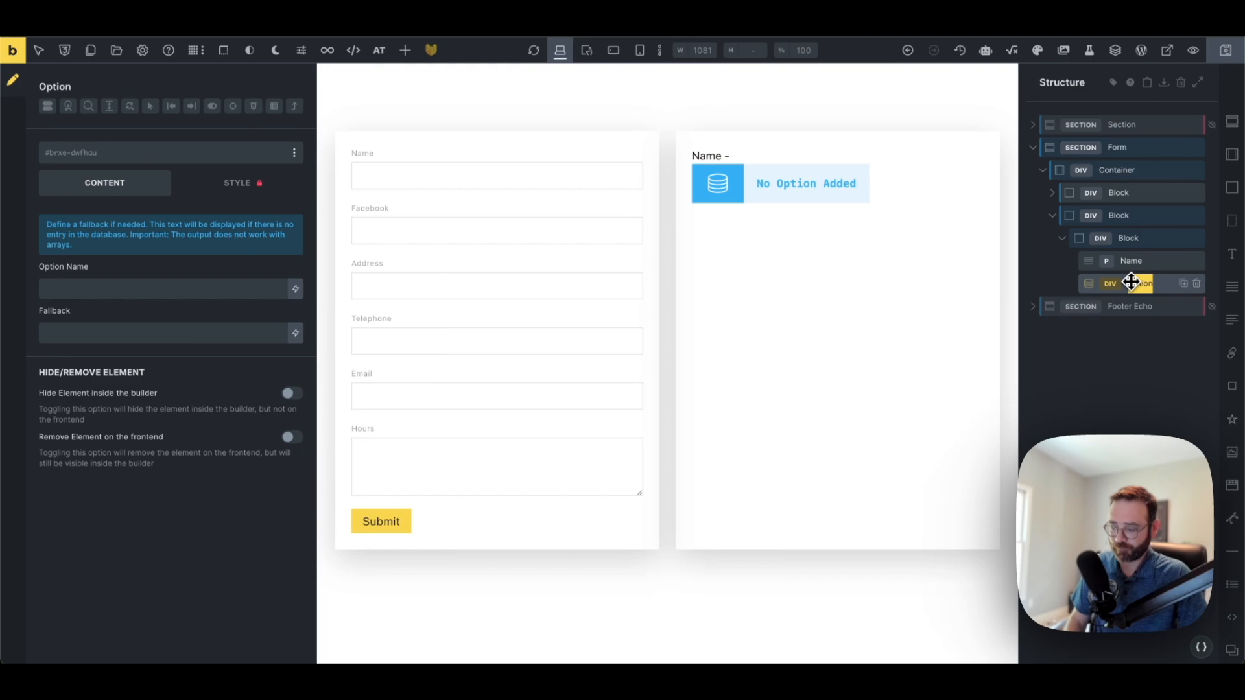
pyautogui.press('Right')
pyautogui.write('Name')
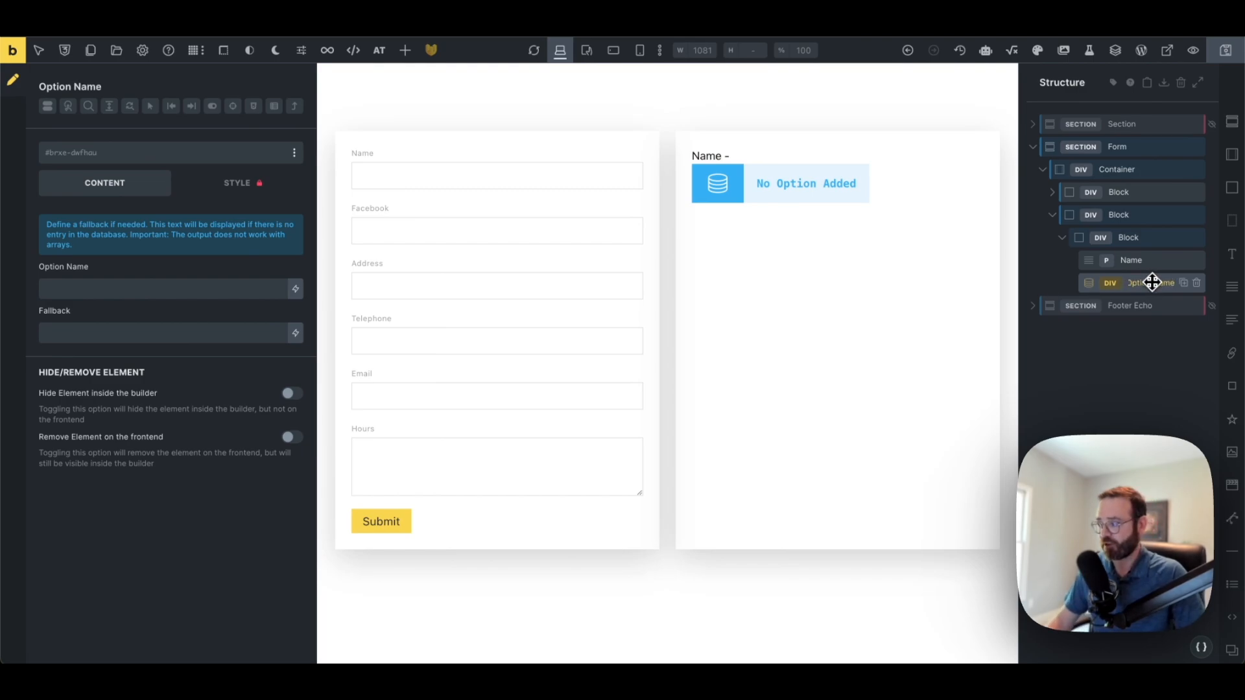
pyautogui.press('Return')
# Save the template and enter new_business_name in the Option Name field
pyautogui.click(1232, 50)
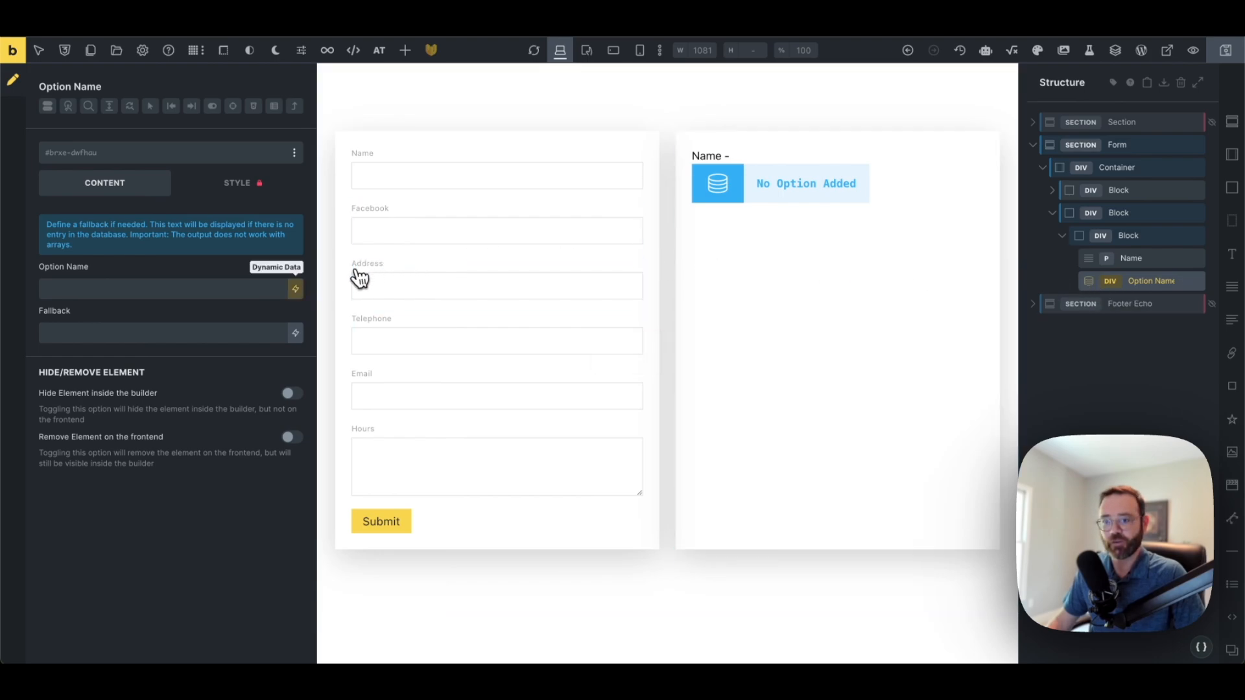
pyautogui.click(252, 287)
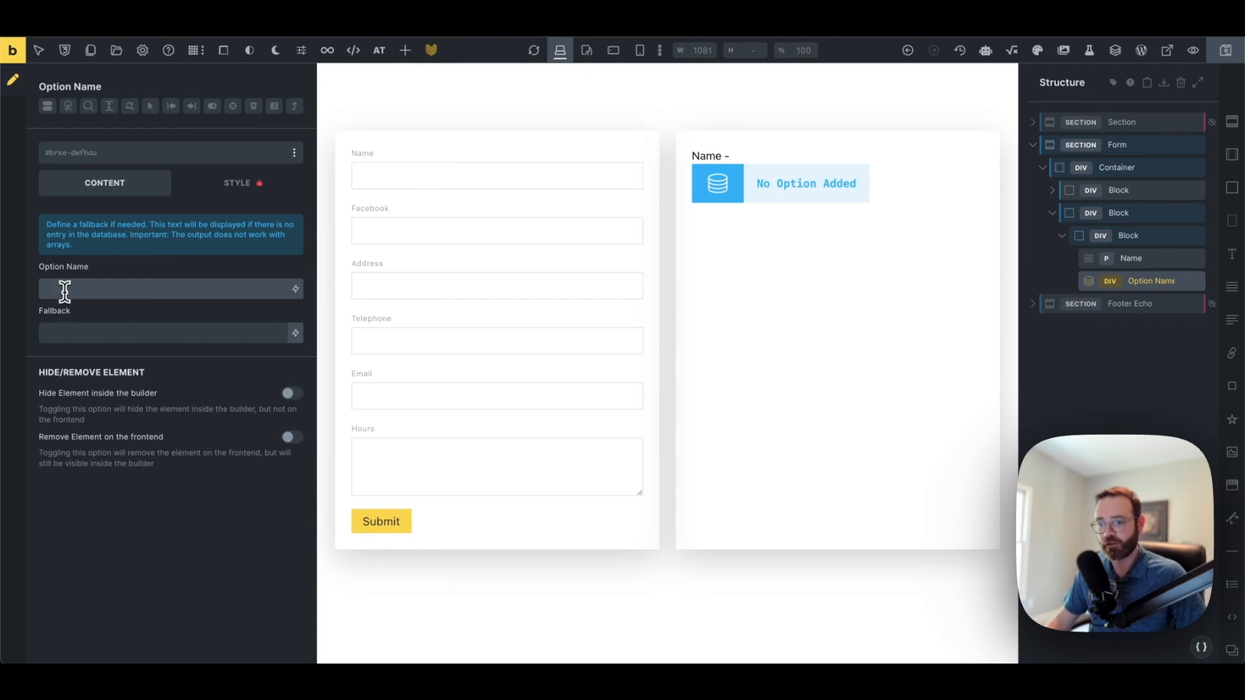
pyautogui.write('nam')
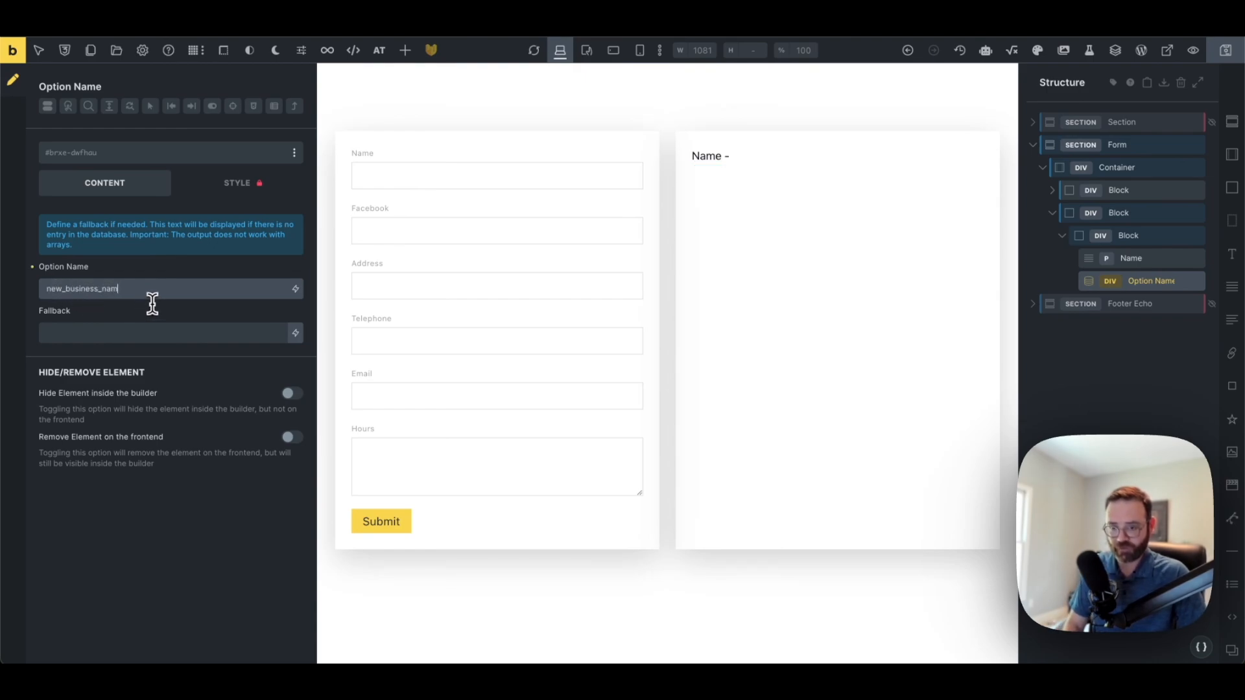
pyautogui.write('e')
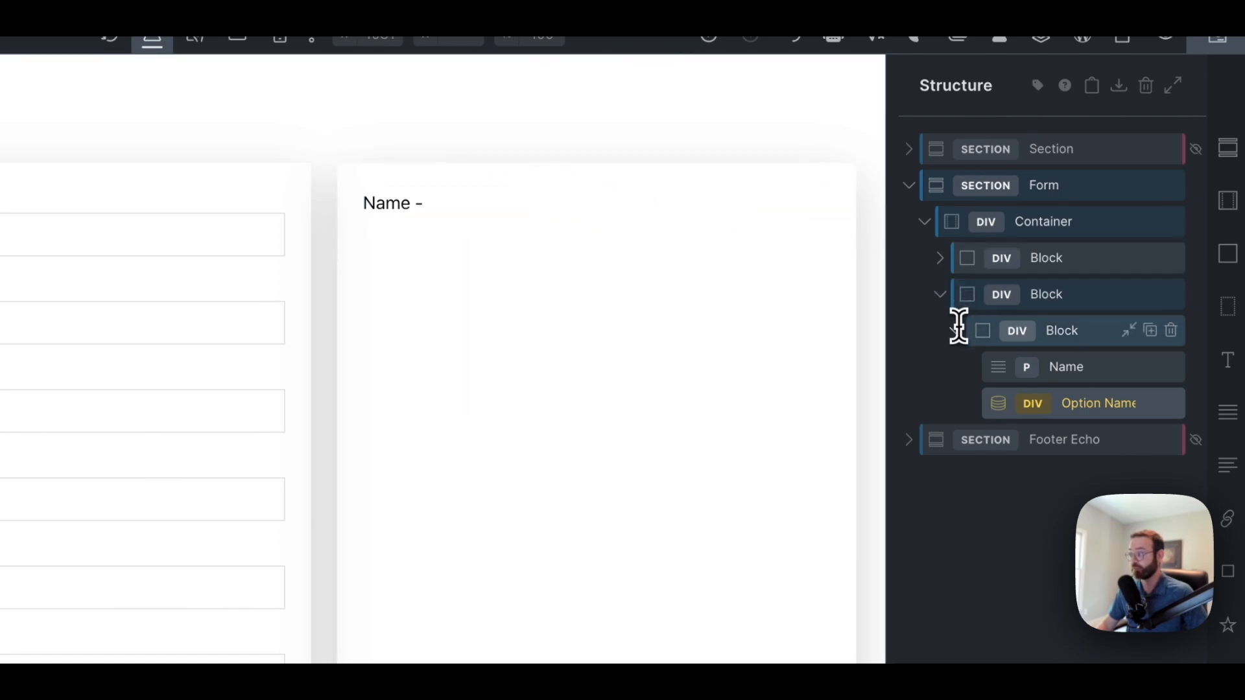
# Rename the inner block Name and duplicate it into additional copies
pyautogui.doubleClick(1065, 331)
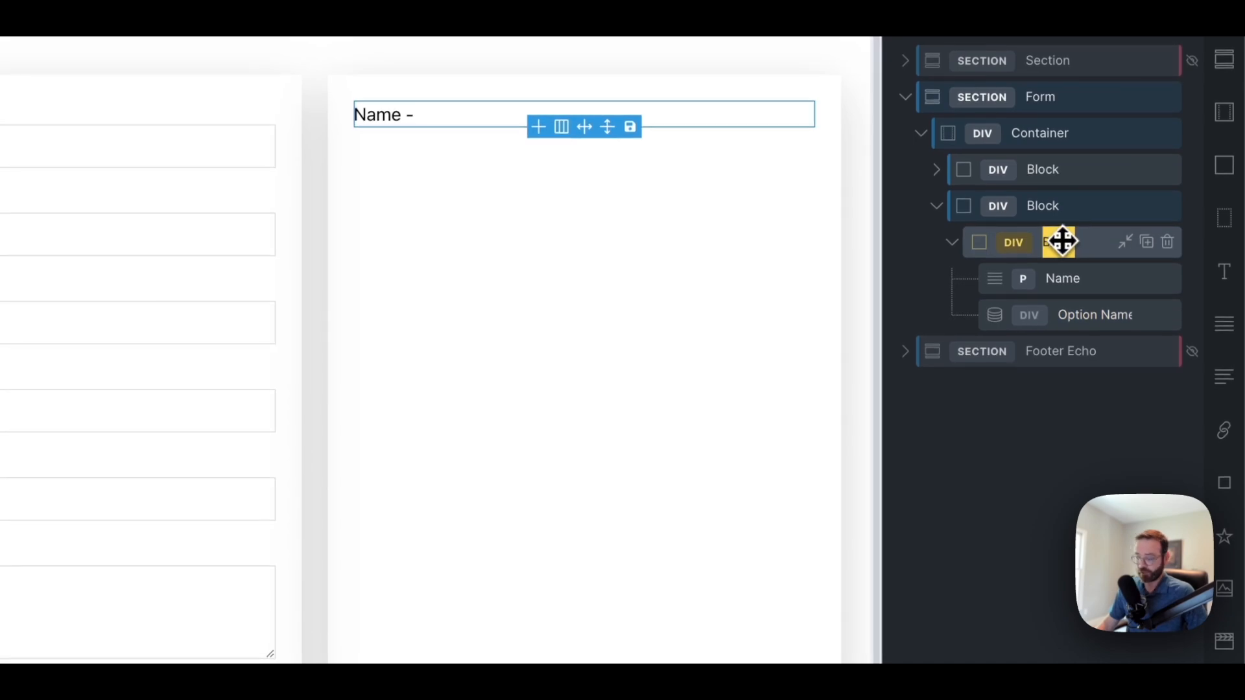
pyautogui.write('Name')
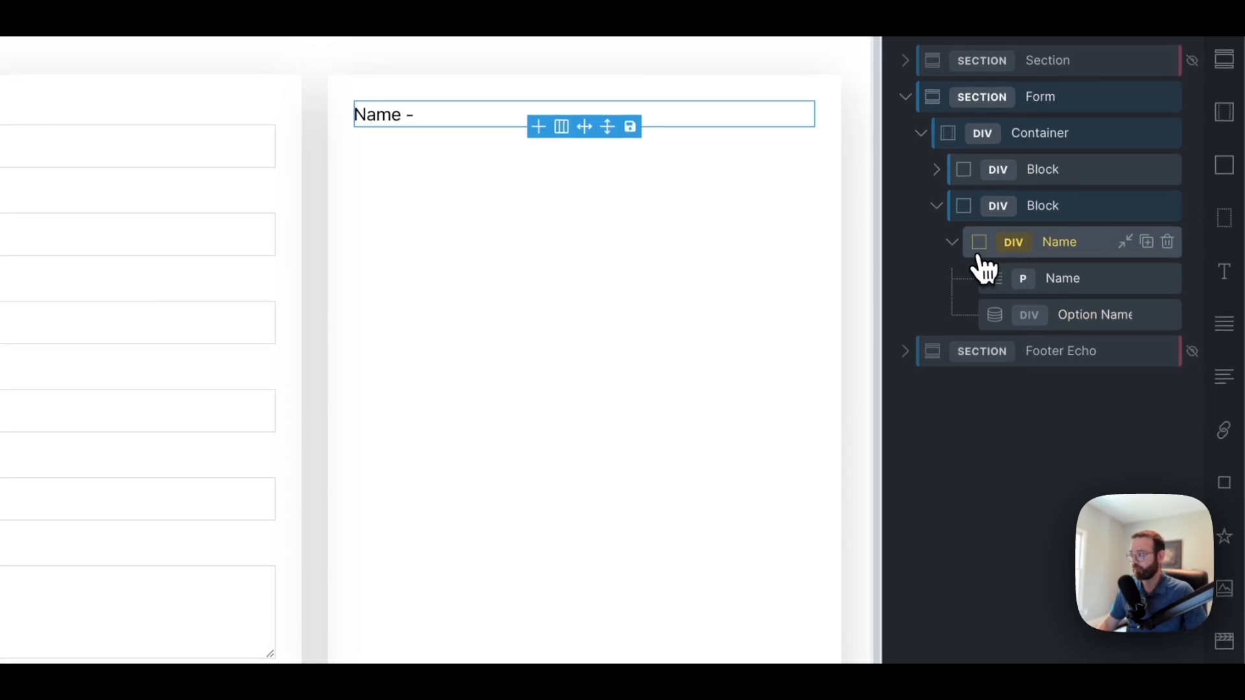
pyautogui.click(952, 243)
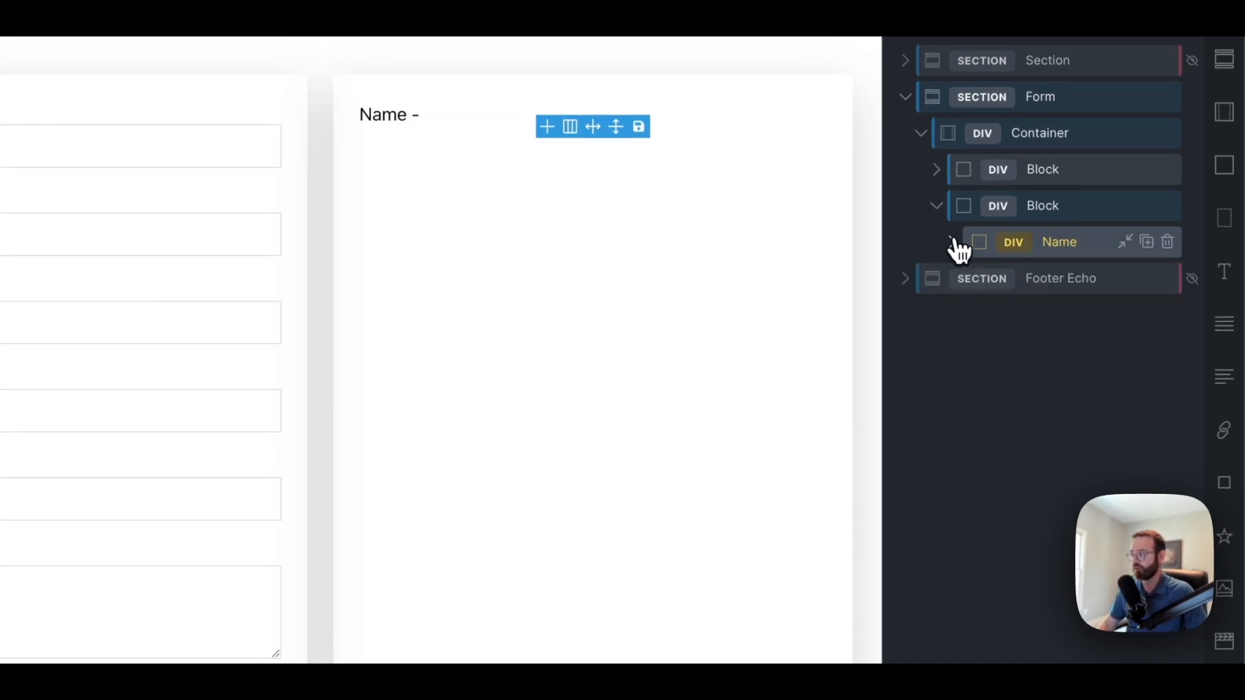
pyautogui.click(1146, 242)
pyautogui.click(1146, 243)
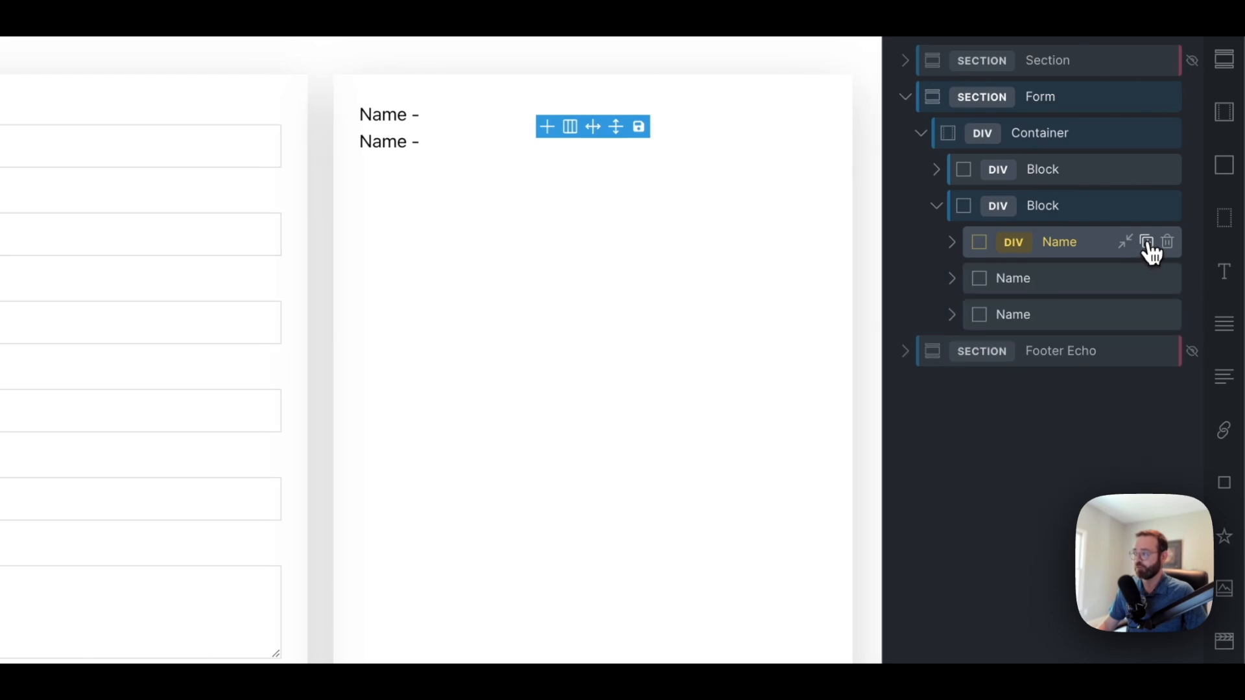
pyautogui.click(1148, 243)
pyautogui.click(1146, 243)
pyautogui.click(1147, 243)
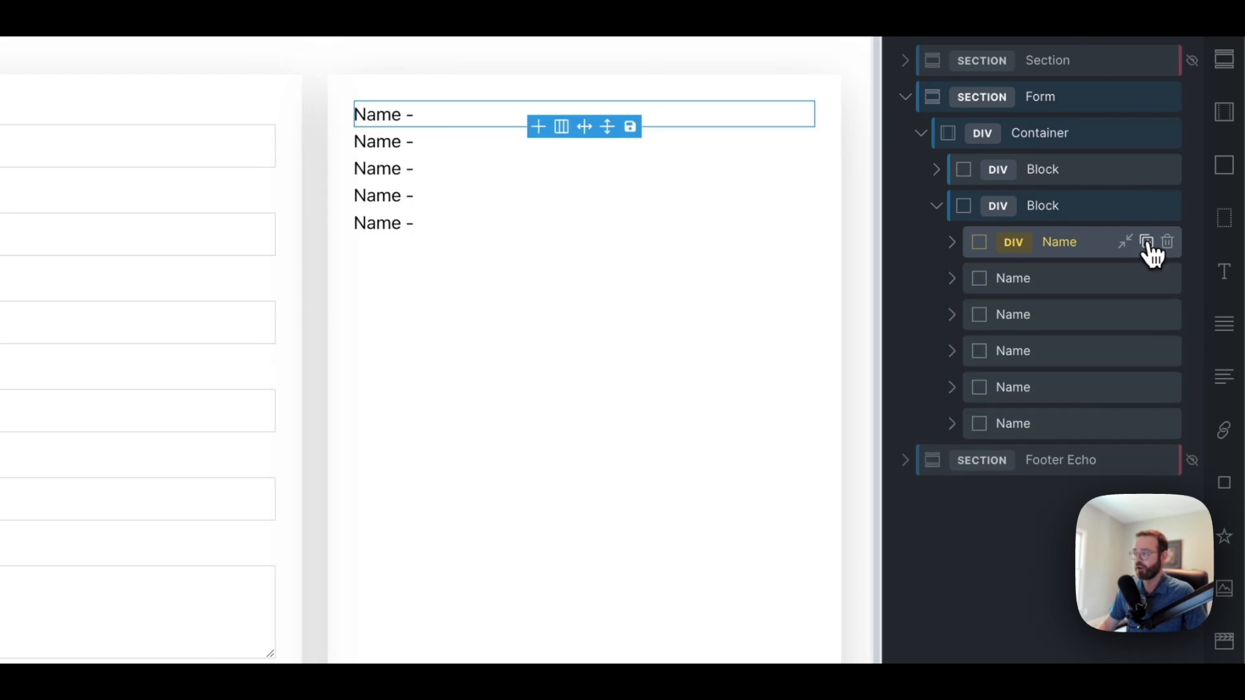
# Rename the second and third copies to Facebook and Address
pyautogui.click(1023, 286)
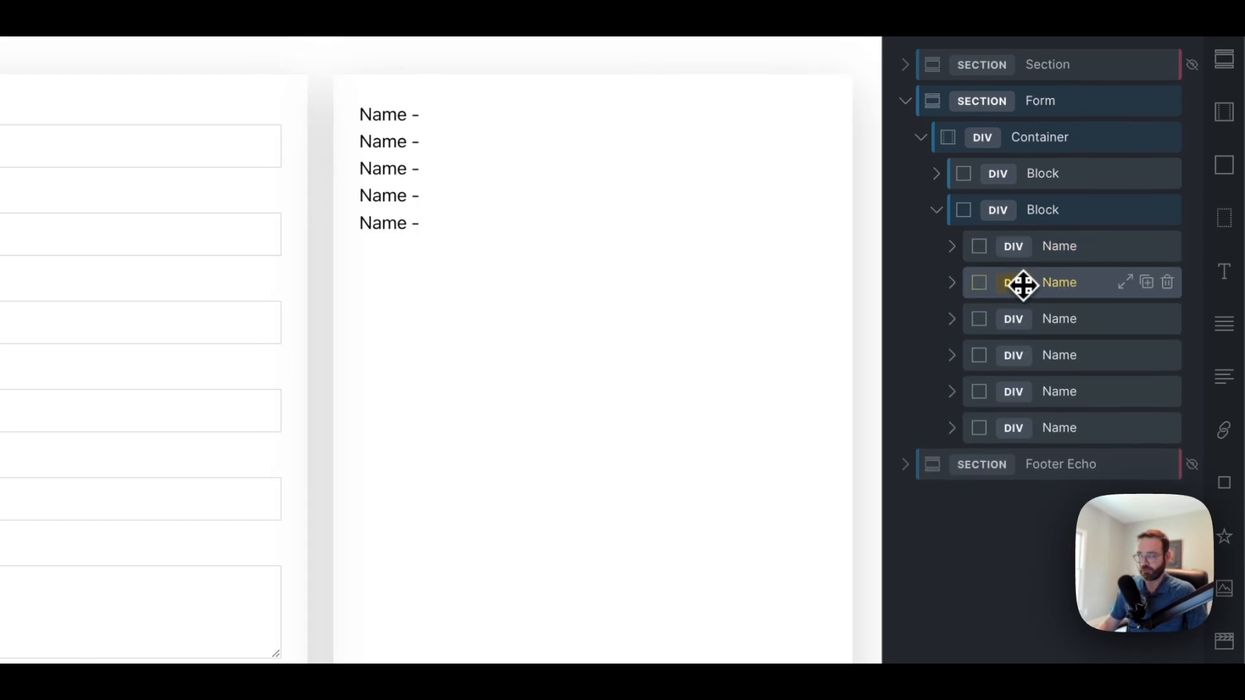
pyautogui.doubleClick(1056, 285)
pyautogui.write('Email')
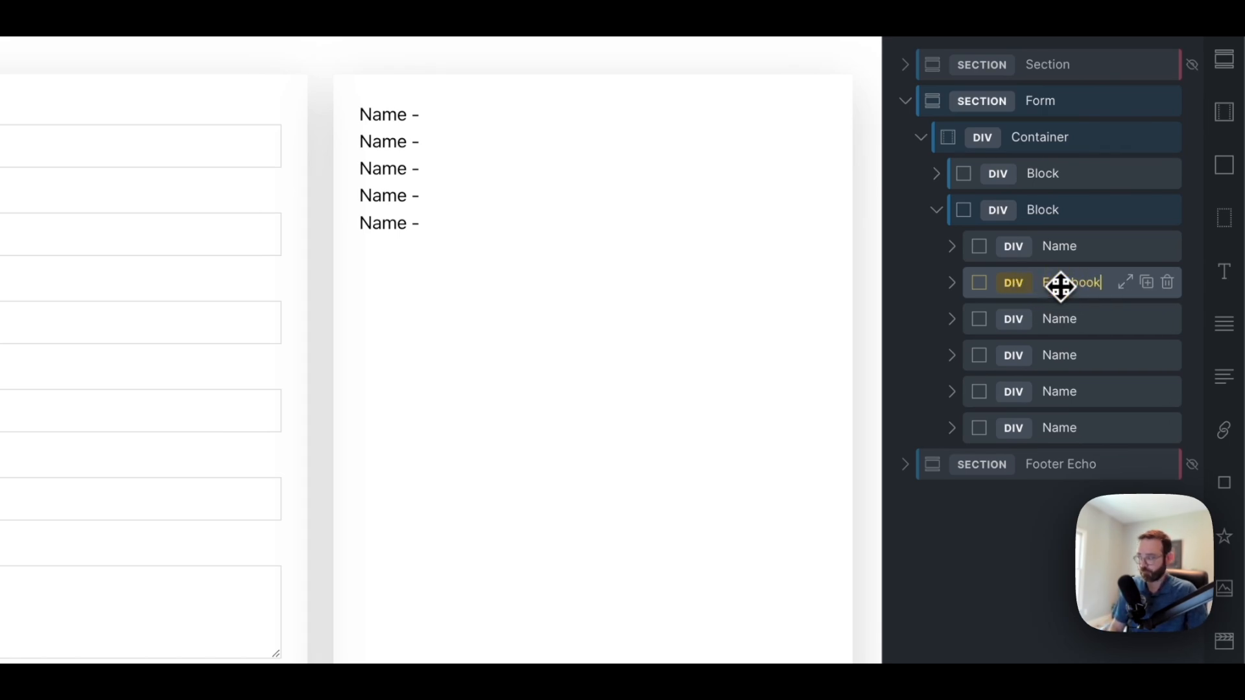
pyautogui.doubleClick(1064, 320)
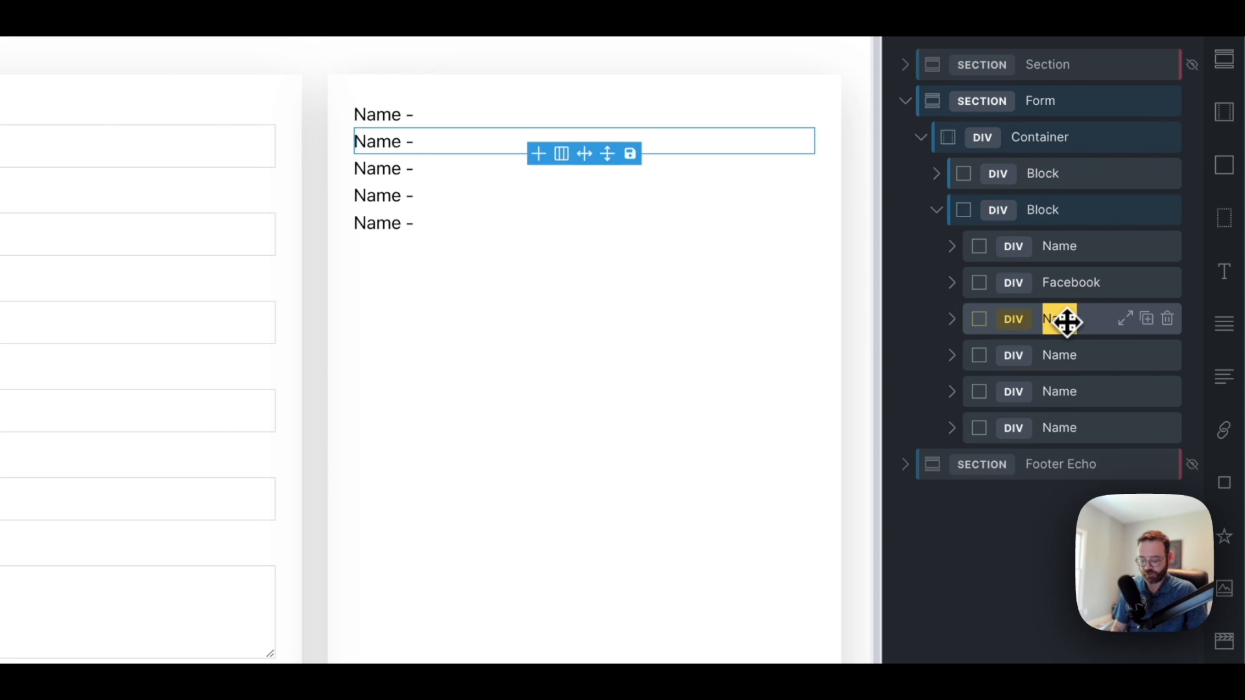
pyautogui.write('Address')
pyautogui.press('Return')
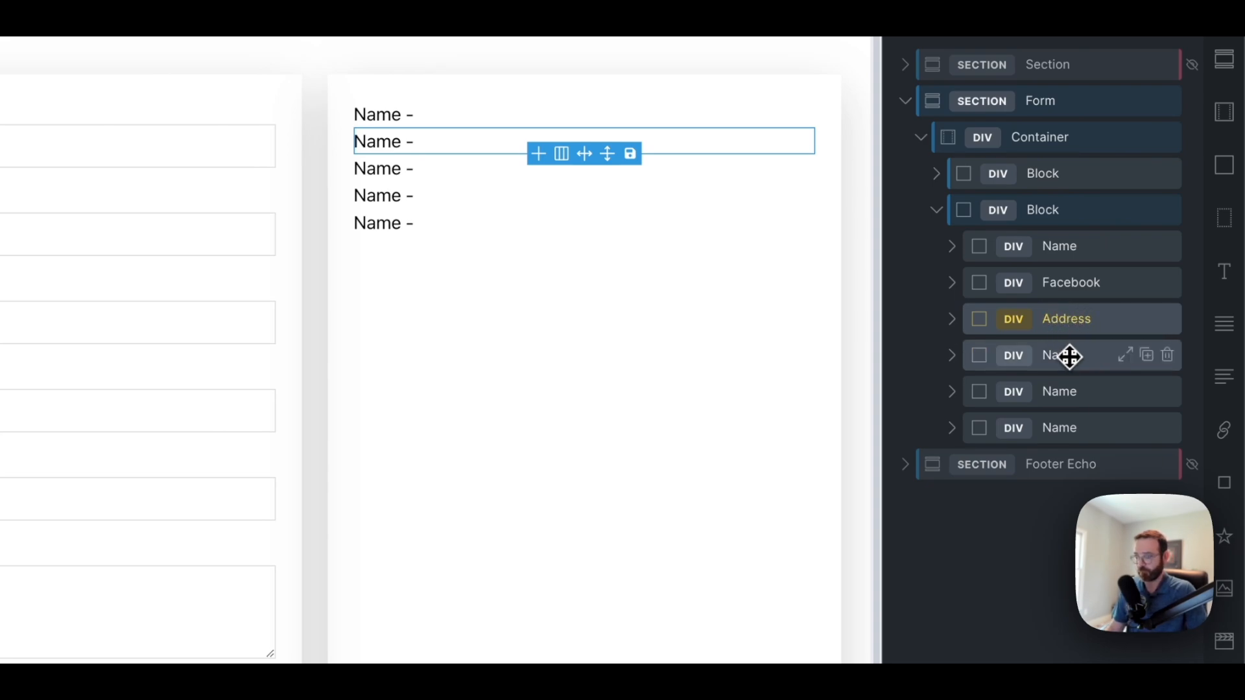
# Rename the remaining copies Telephone, Email and Hours
pyautogui.doubleClick(1068, 357)
pyautogui.write('Telephone')
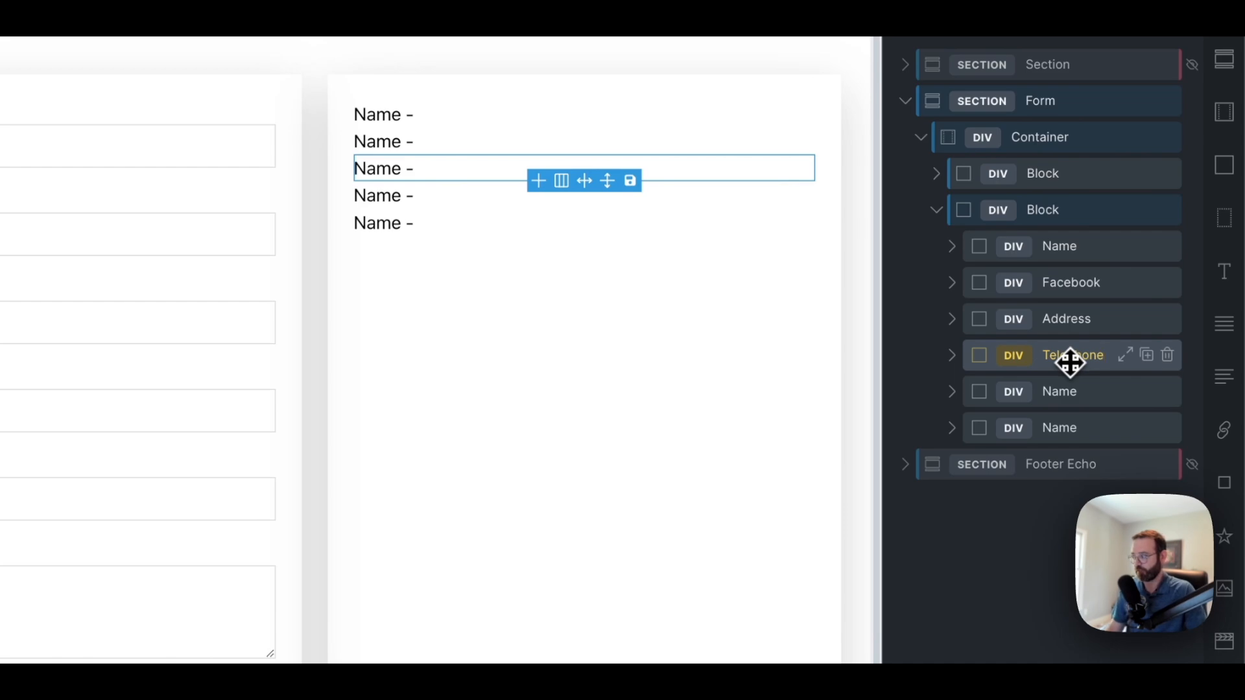
pyautogui.press('Return')
pyautogui.doubleClick(1075, 391)
pyautogui.write('Em')
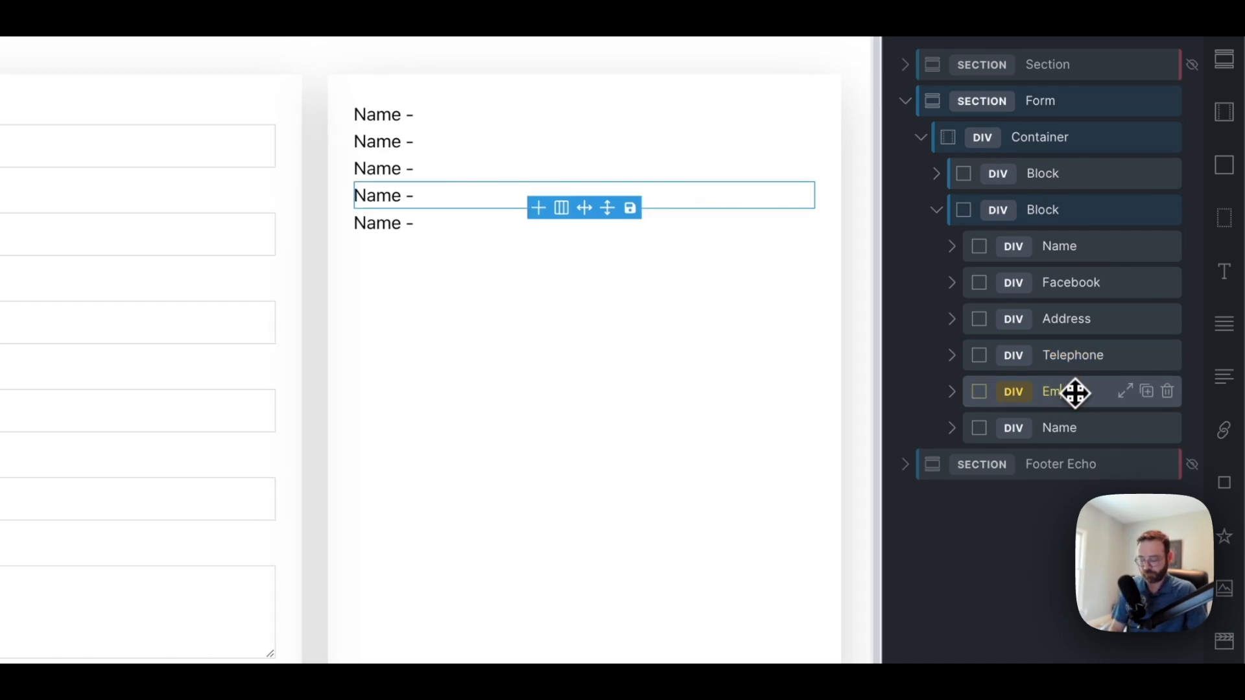
pyautogui.write('ail')
pyautogui.press('Return')
pyautogui.doubleClick(1074, 425)
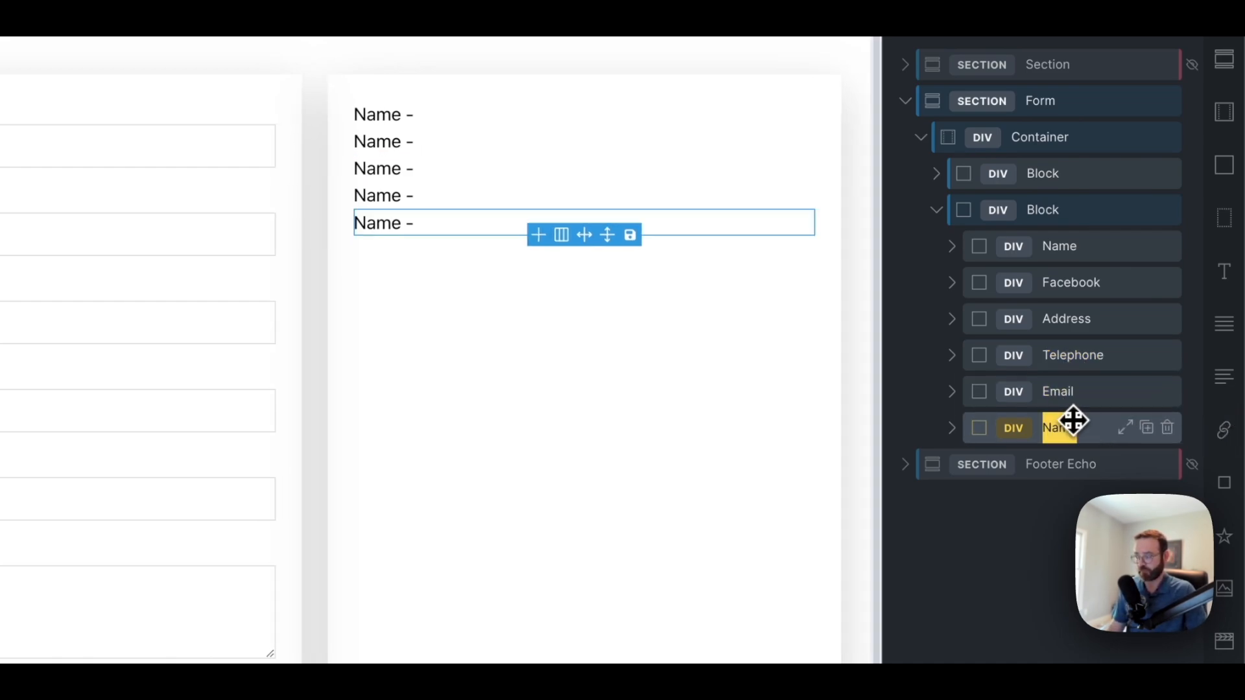
pyautogui.write('Hours')
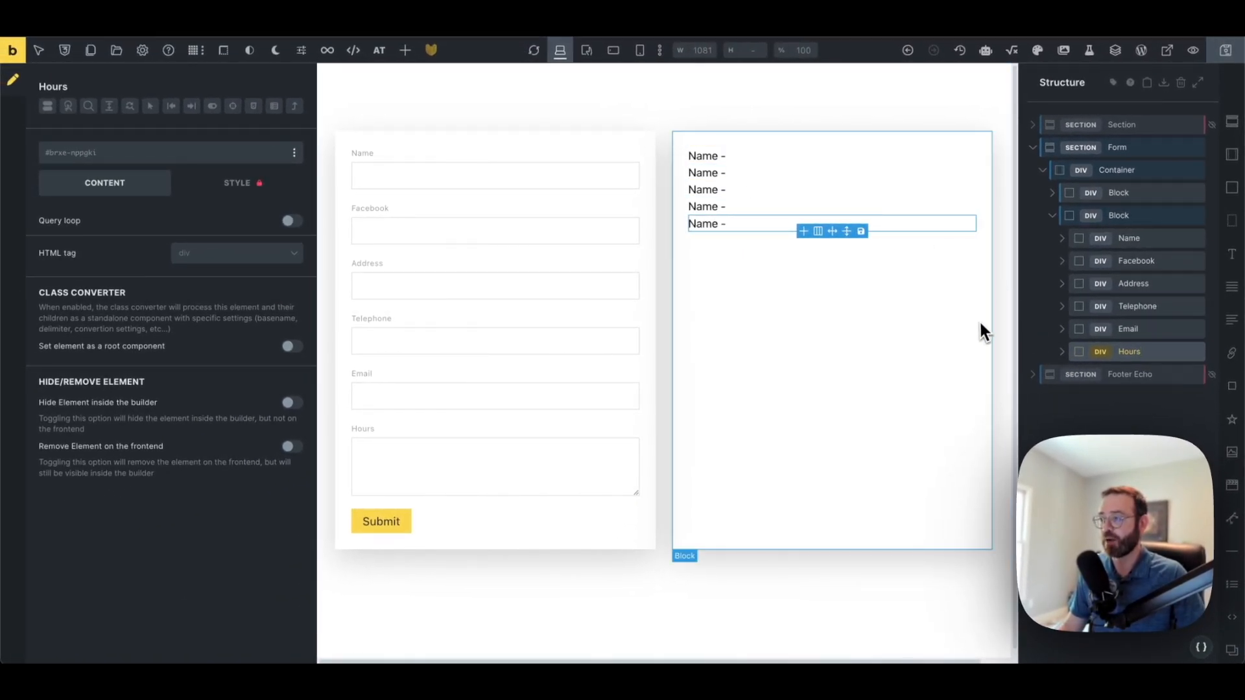
# Retype the canvas label lines as Facebook, Address, Email and Hours
pyautogui.doubleClick(701, 174)
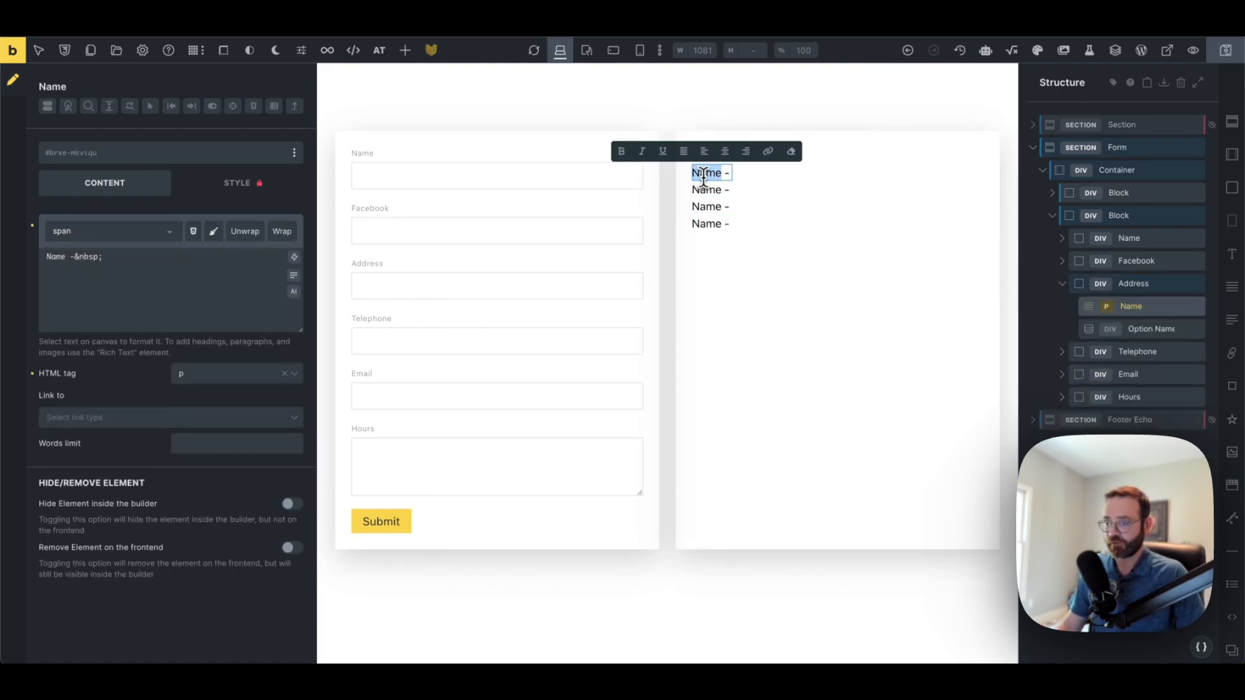
pyautogui.write('Facebno')
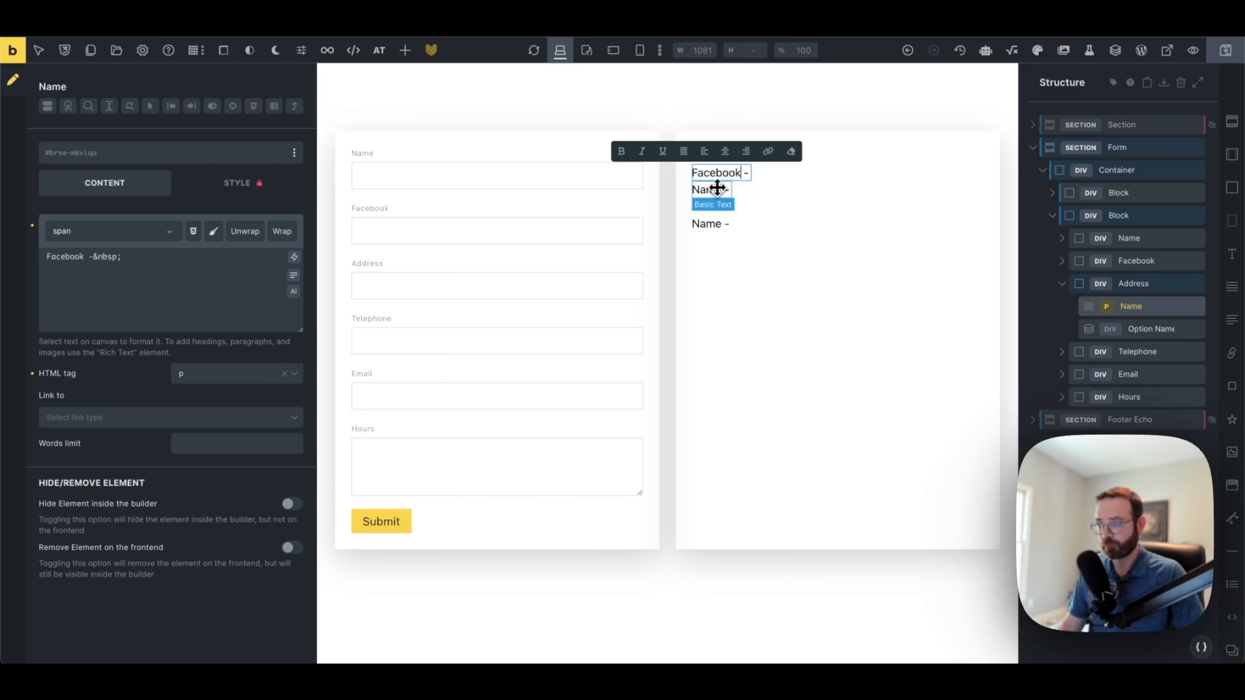
pyautogui.doubleClick(710, 191)
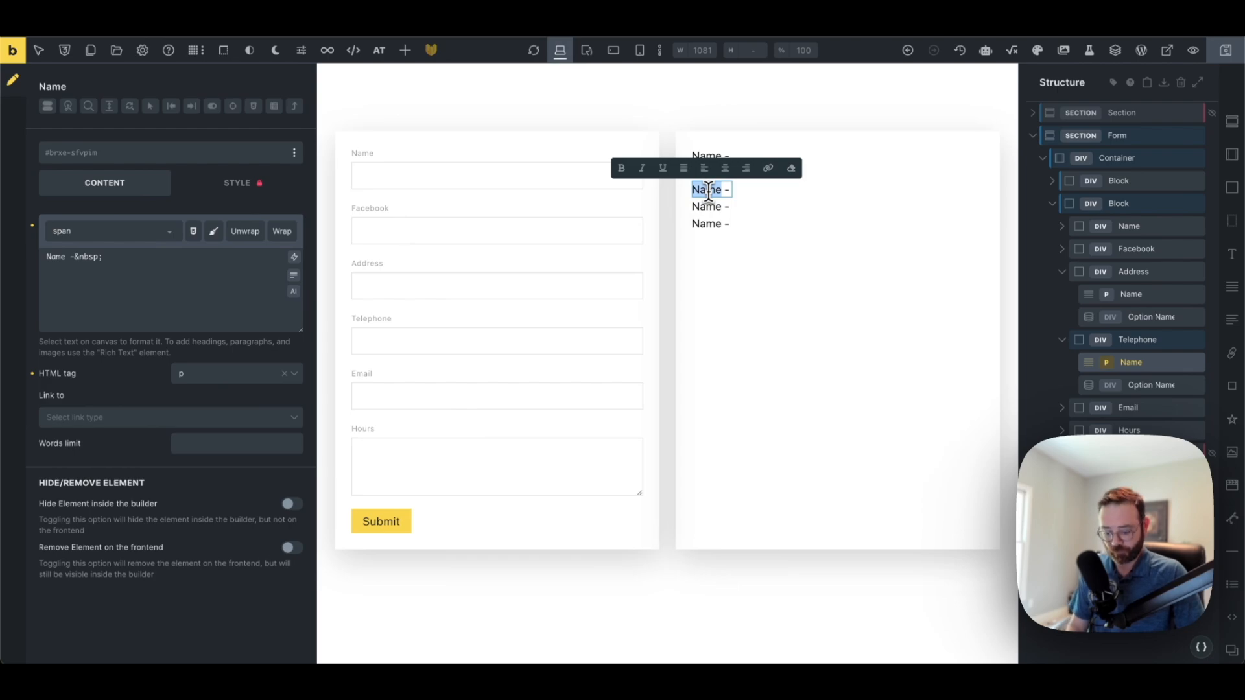
pyautogui.write('Address')
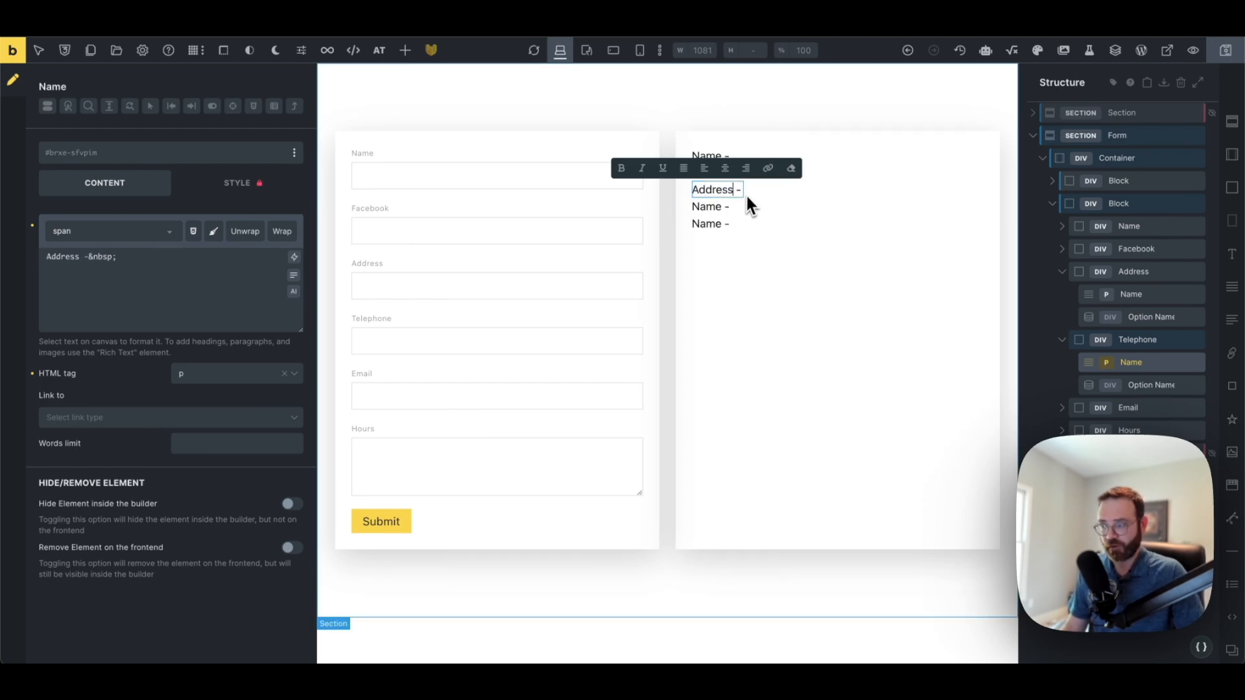
pyautogui.doubleClick(706, 206)
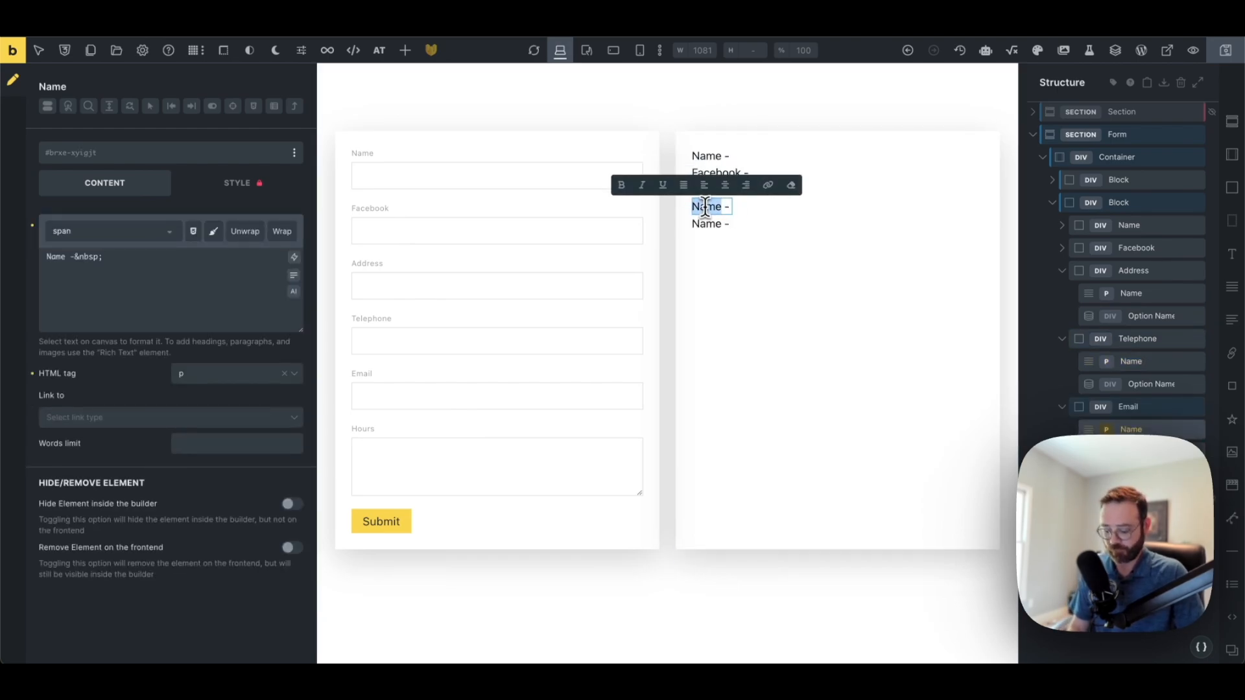
pyautogui.write('Emai')
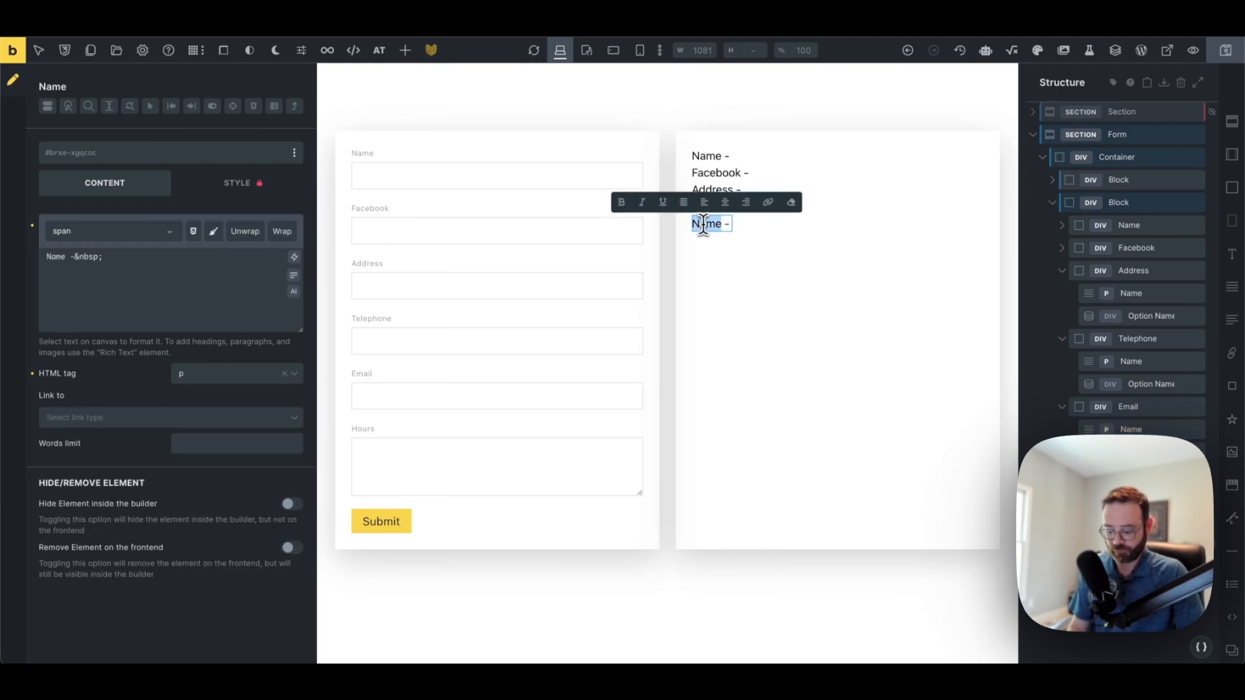
pyautogui.press('BackSpace')
pyautogui.write('Hours')
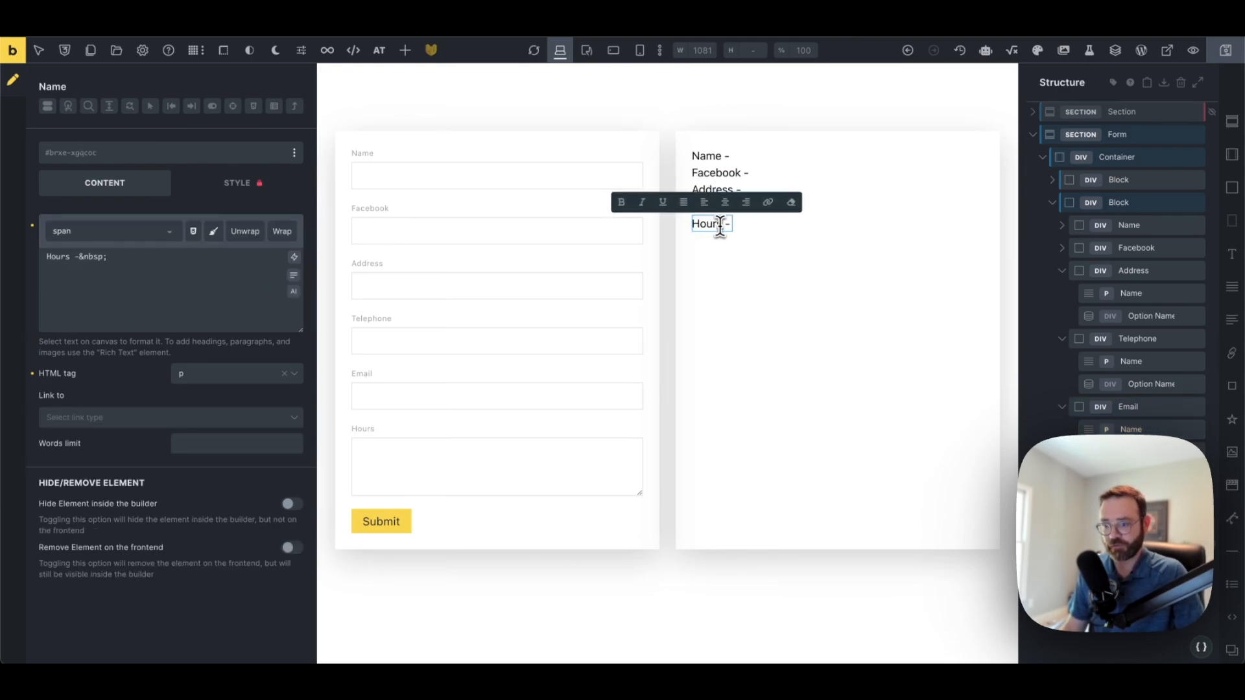
# Collapse the Address, Telephone, Email and Hours structure rows, save, and reload the canvas
pyautogui.click(830, 184)
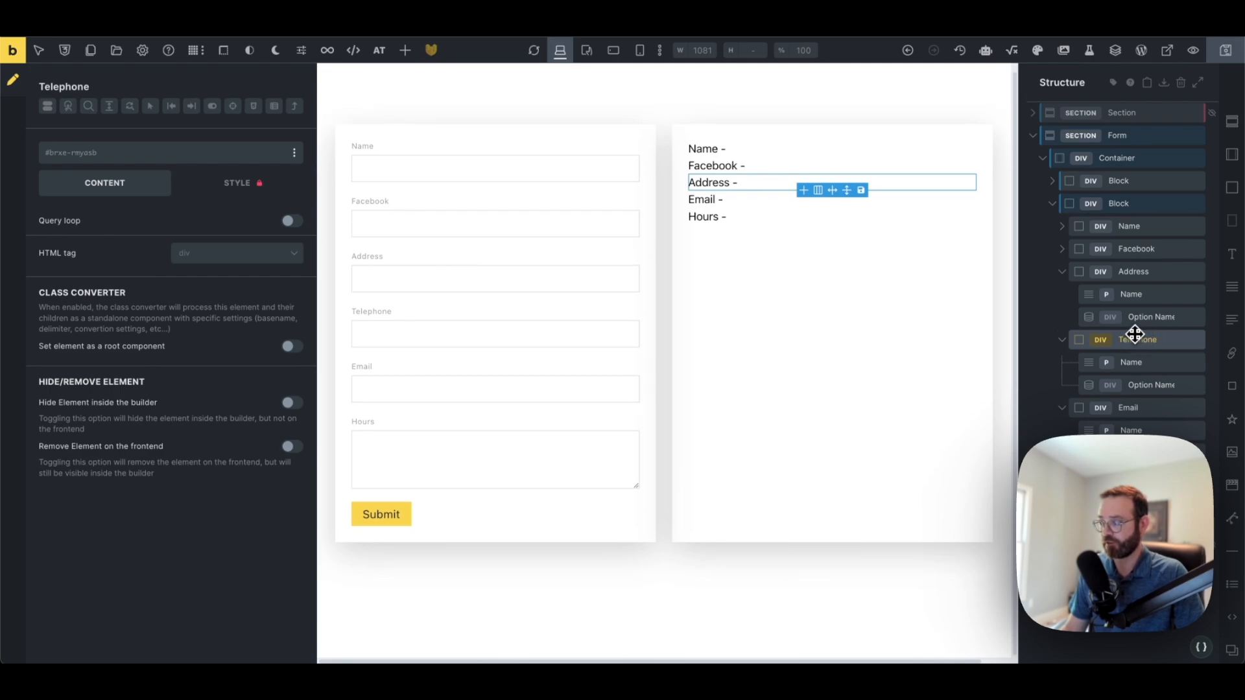
pyautogui.click(1125, 272)
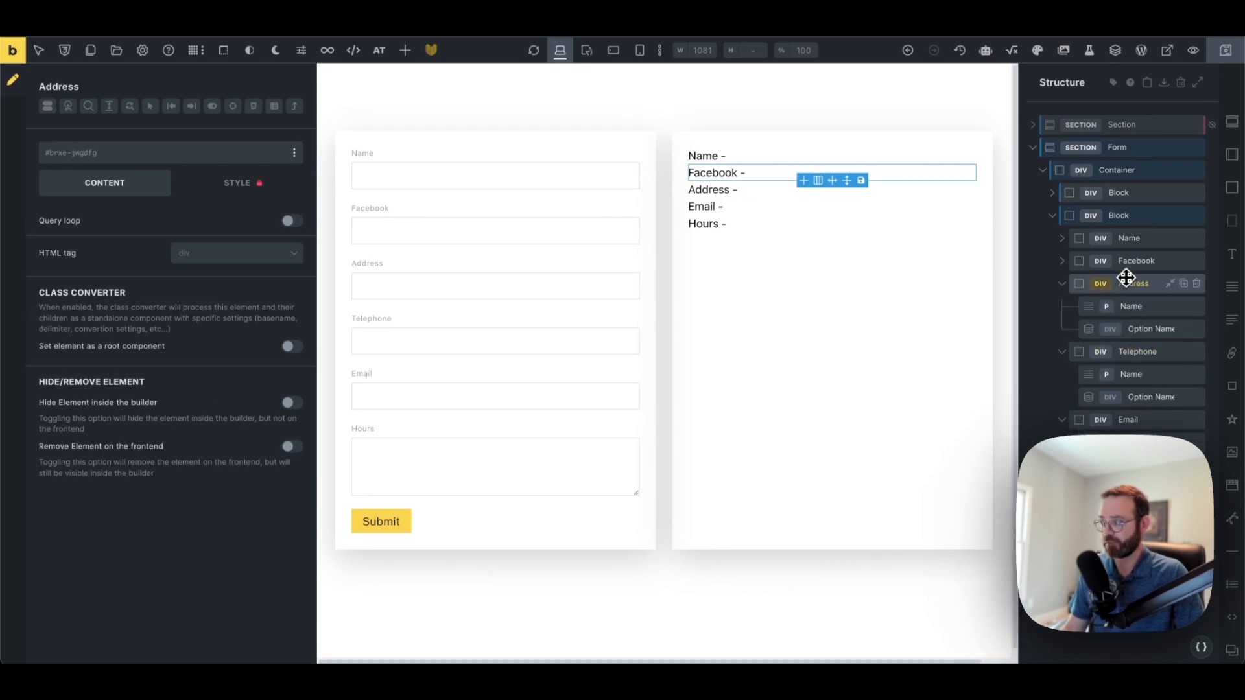
pyautogui.click(1129, 243)
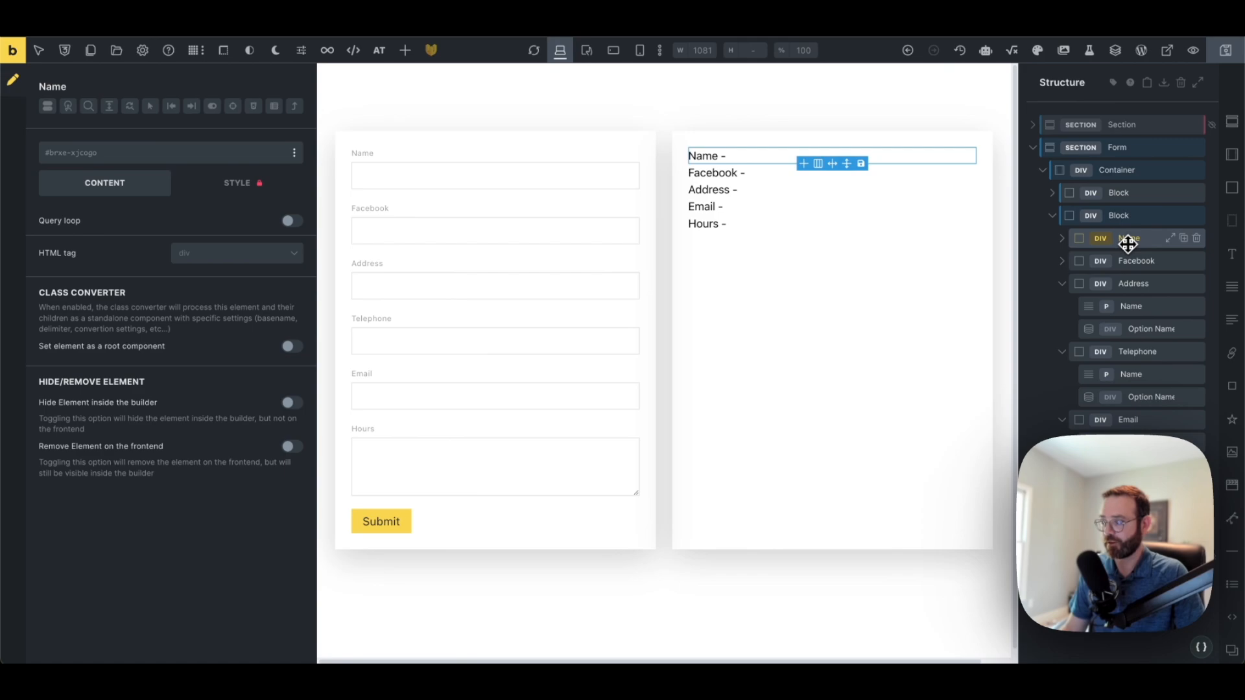
pyautogui.click(1131, 261)
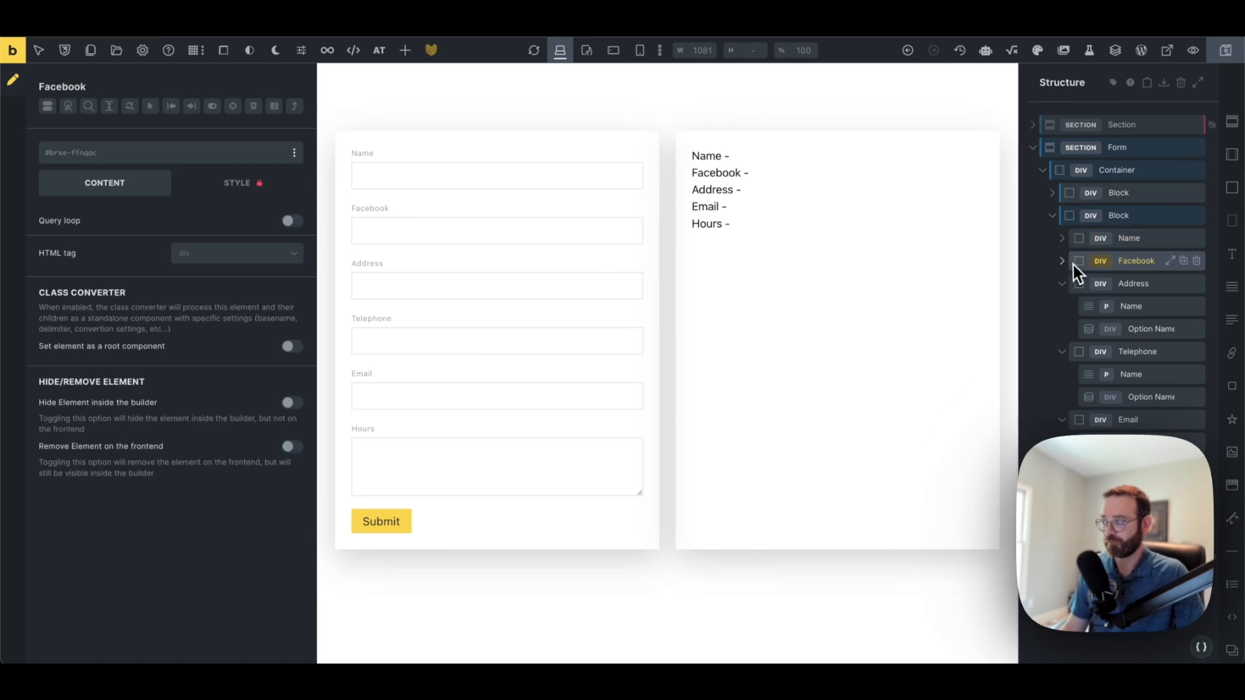
pyautogui.click(1063, 283)
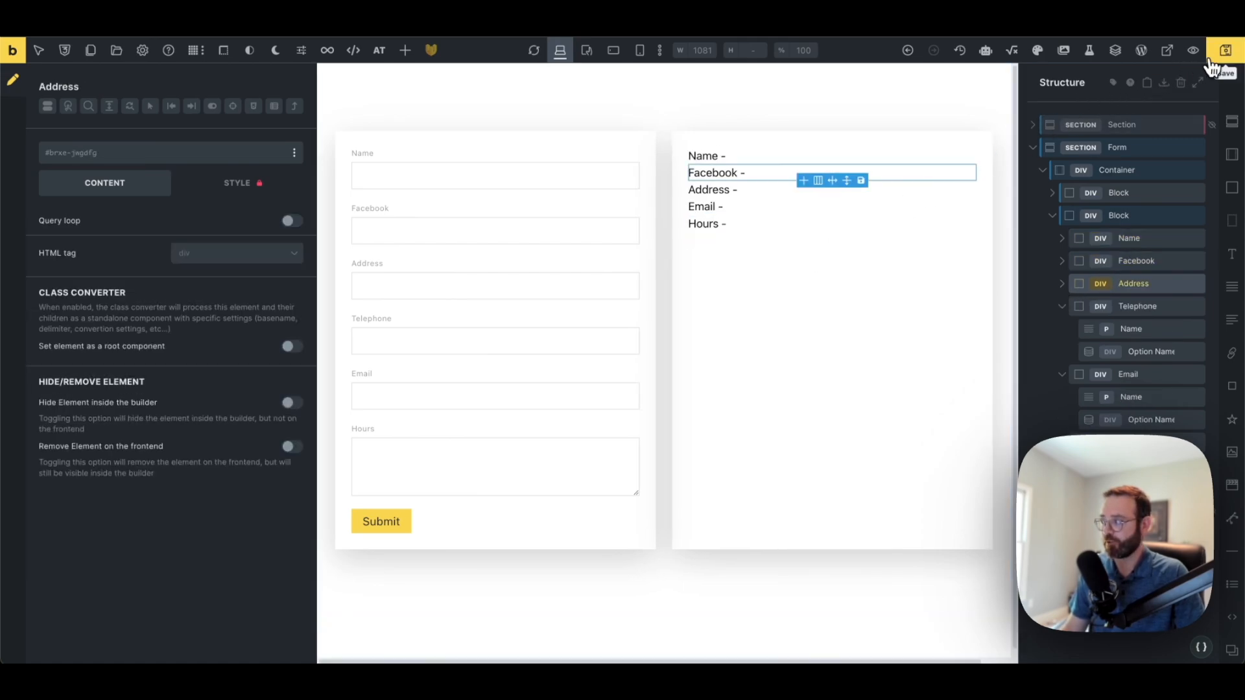
pyautogui.click(1232, 57)
pyautogui.click(1062, 306)
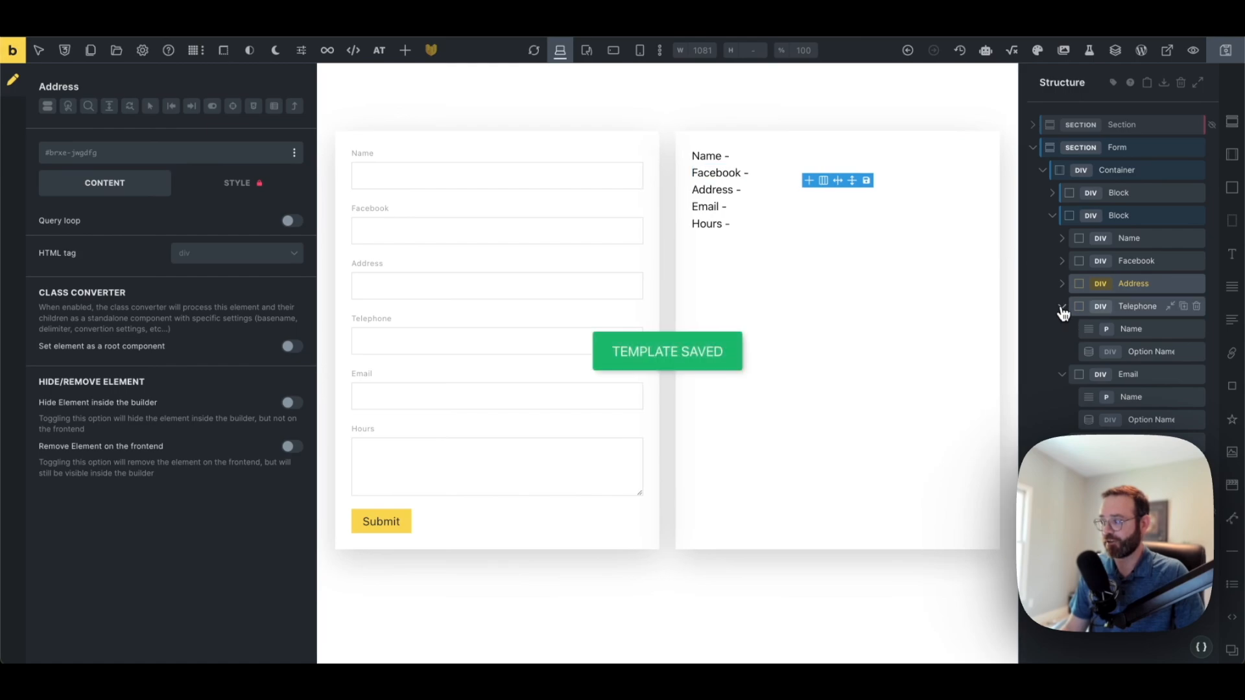
pyautogui.click(1065, 329)
pyautogui.click(1065, 354)
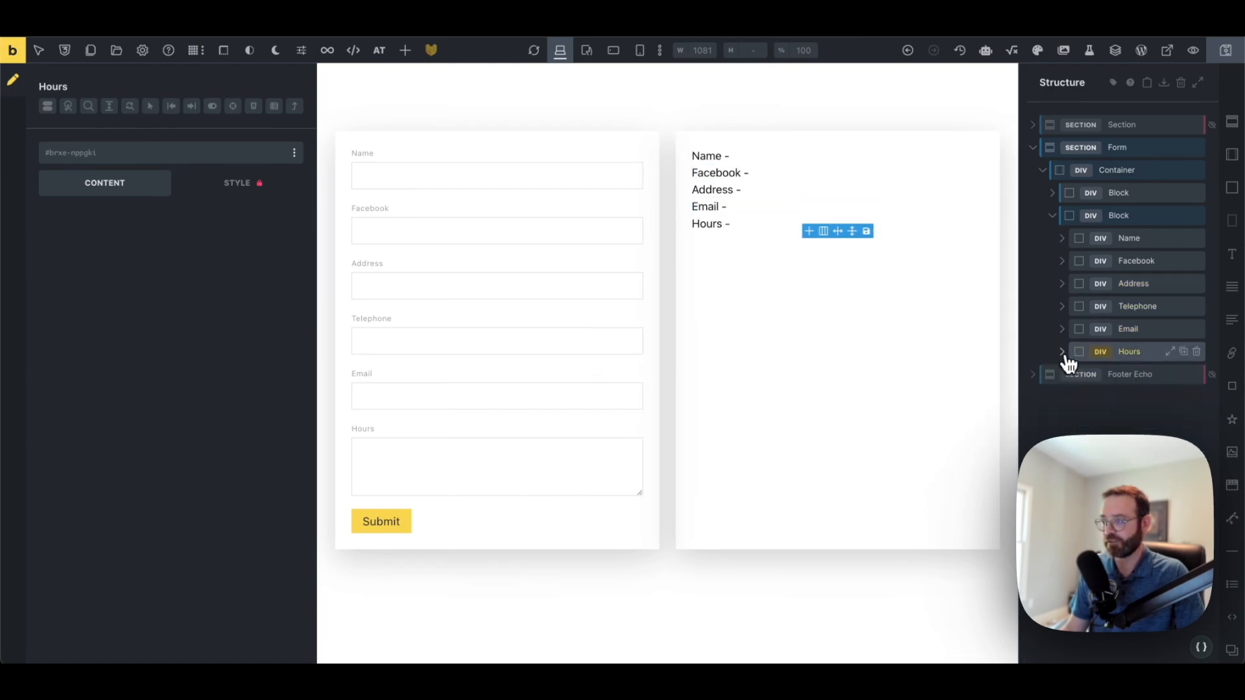
pyautogui.click(534, 51)
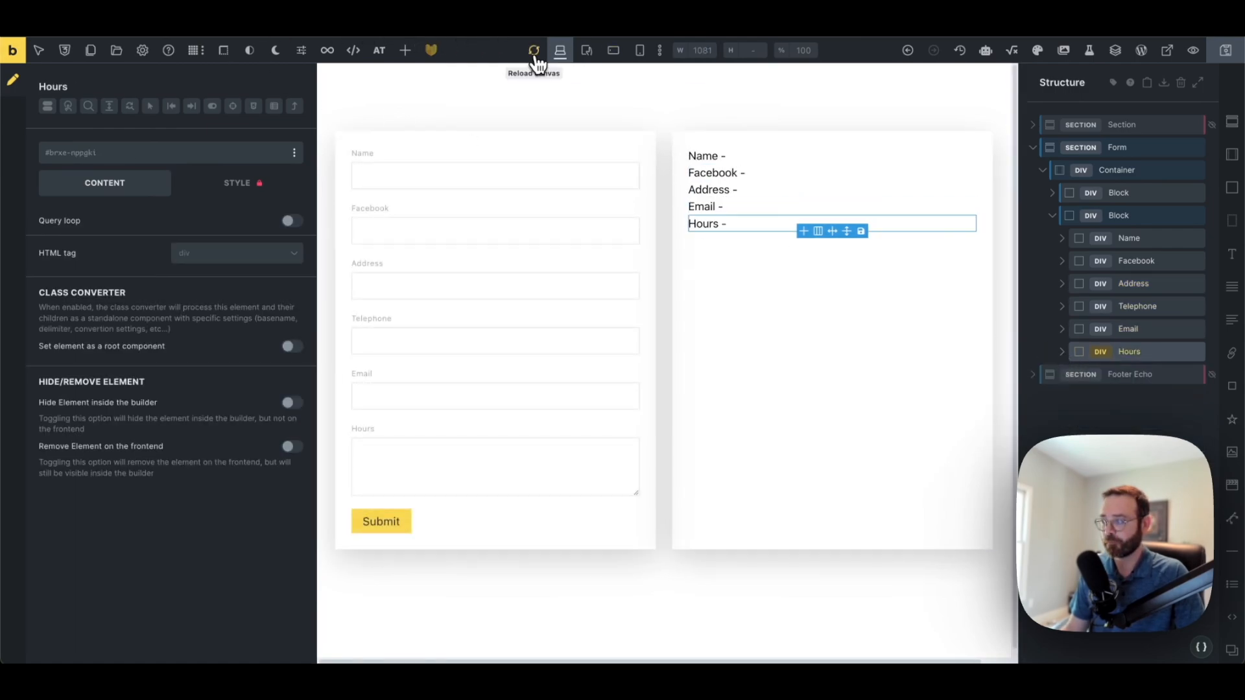
# Reload the builder, retype the first label as Facebook, and save
pyautogui.click(534, 50)
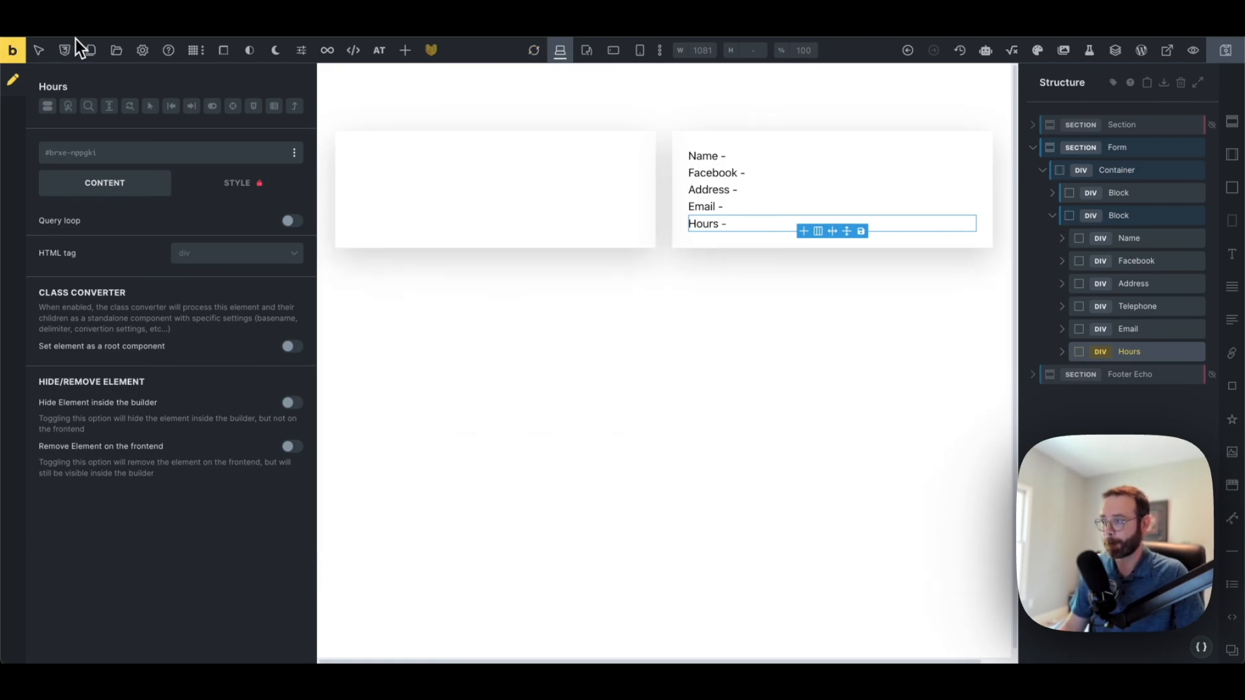
pyautogui.click(75, 37)
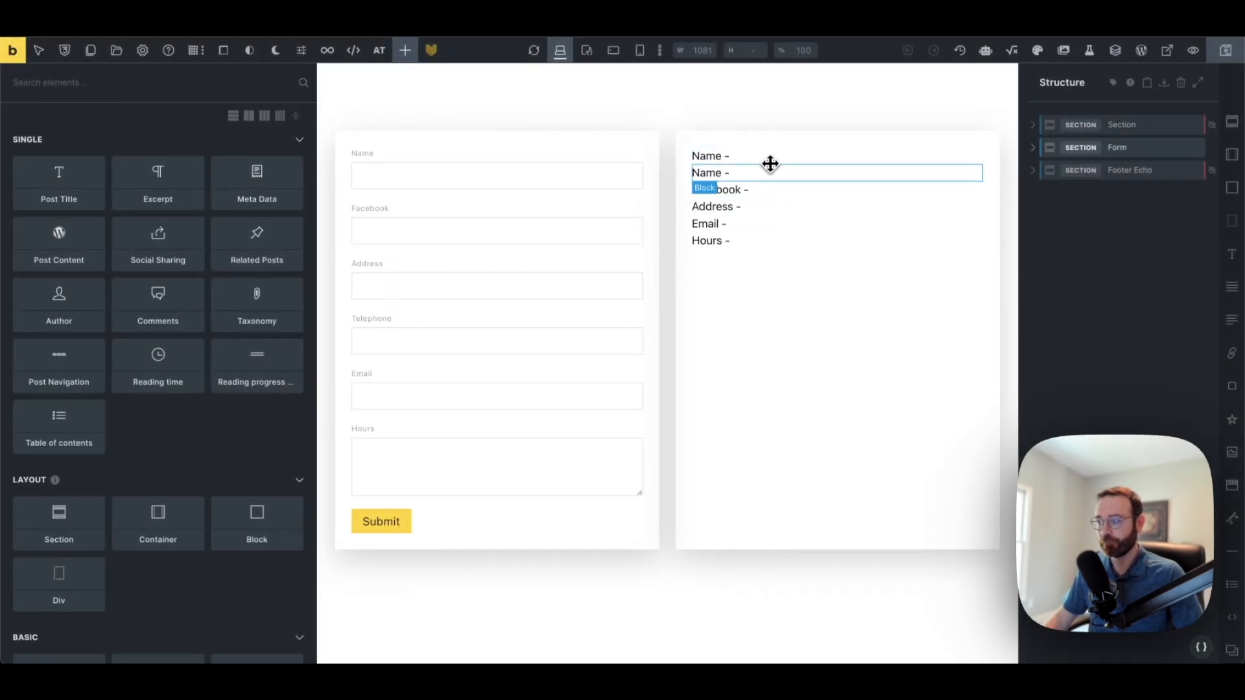
pyautogui.doubleClick(704, 173)
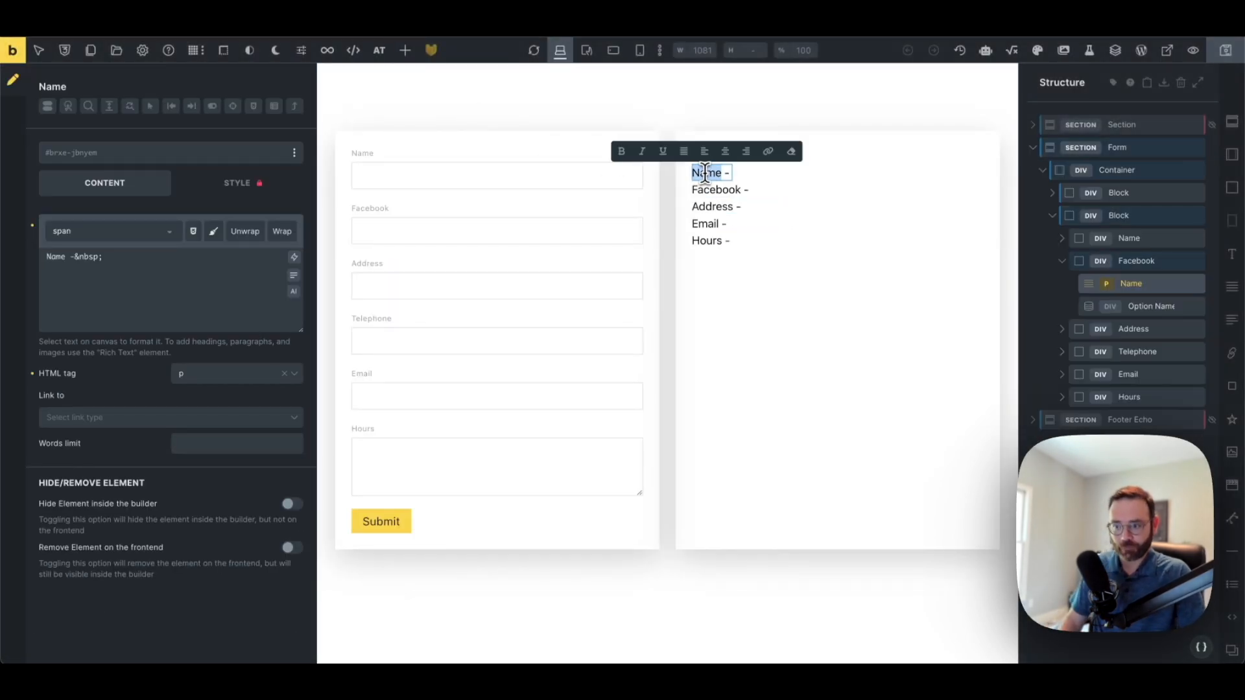
pyautogui.write('Fa')
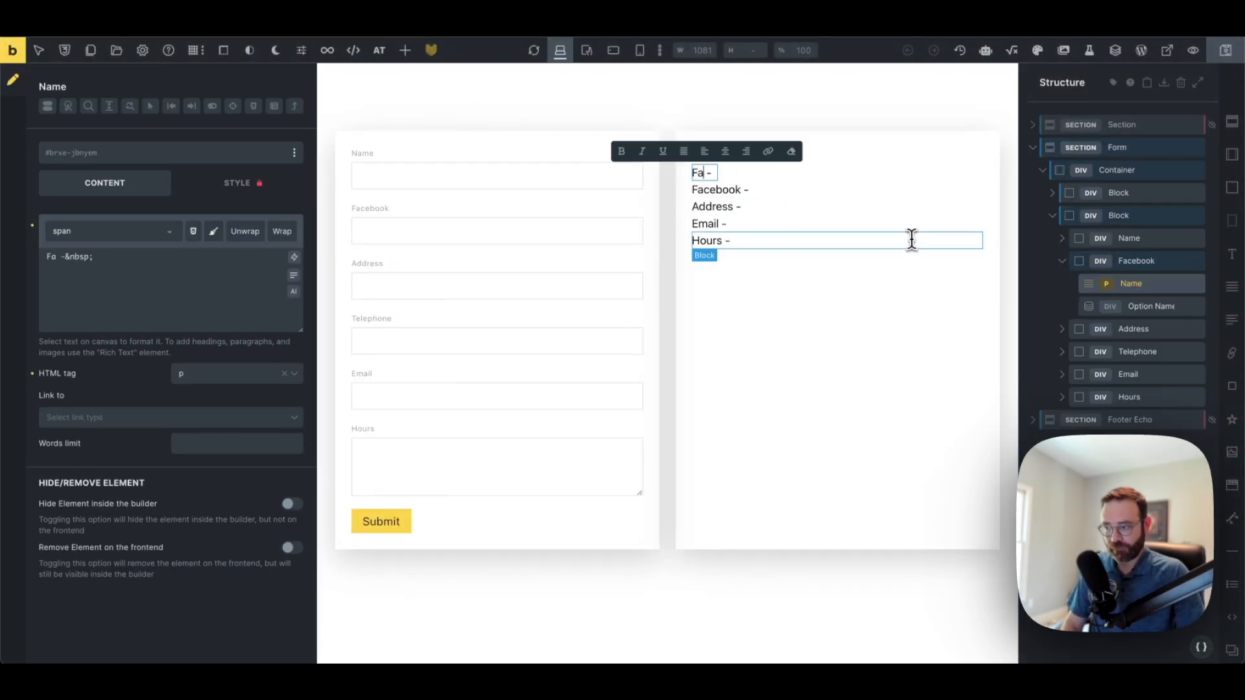
pyautogui.write('cebook')
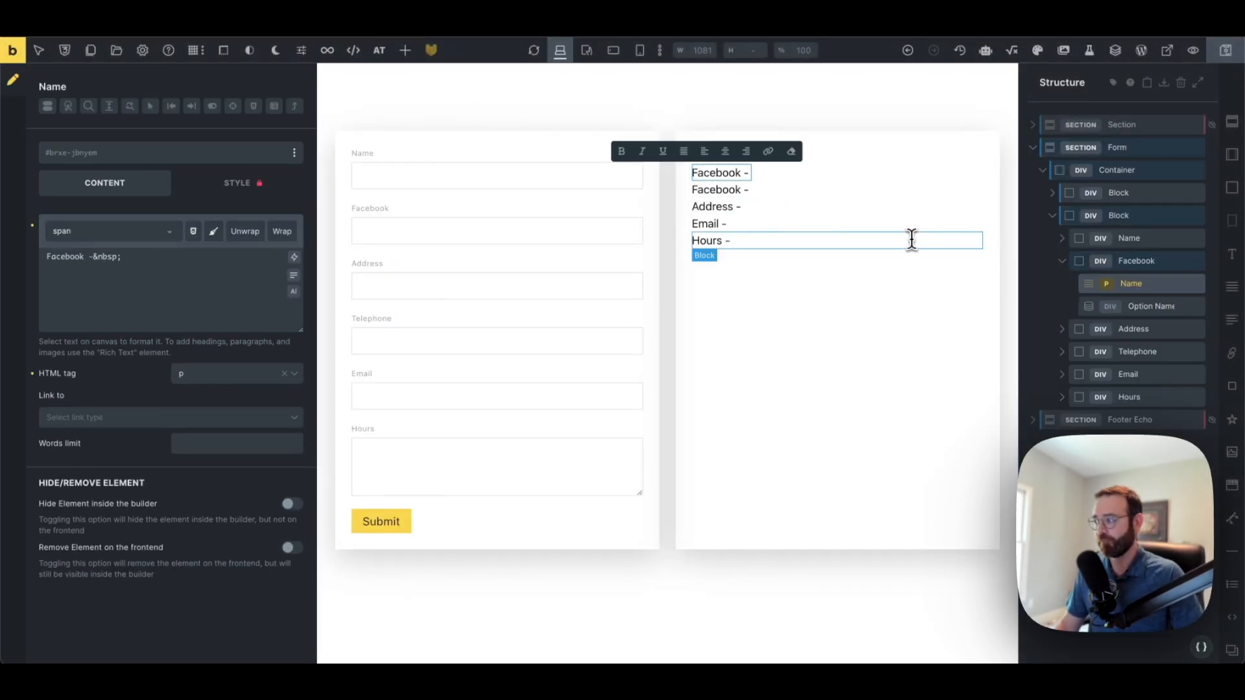
pyautogui.click(1063, 262)
pyautogui.click(1223, 63)
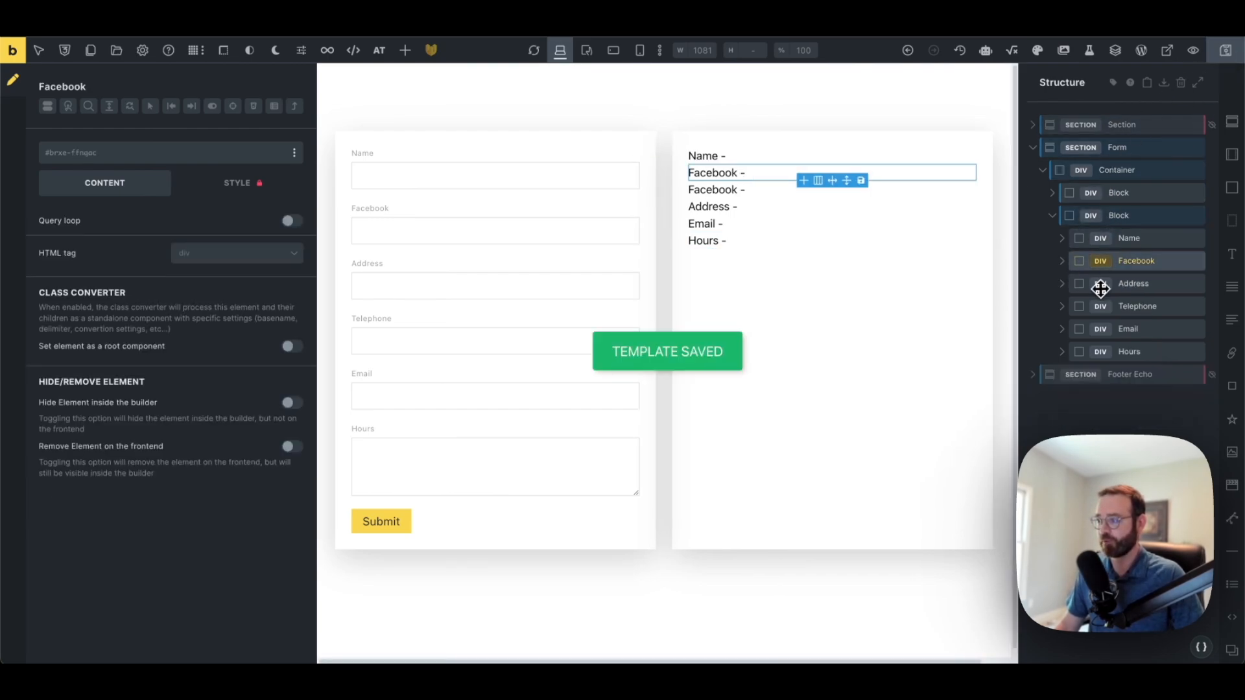
# Retype the third and fourth labels as Address and Telephone, then save
pyautogui.doubleClick(708, 190)
pyautogui.write('Address -')
pyautogui.doubleClick(708, 206)
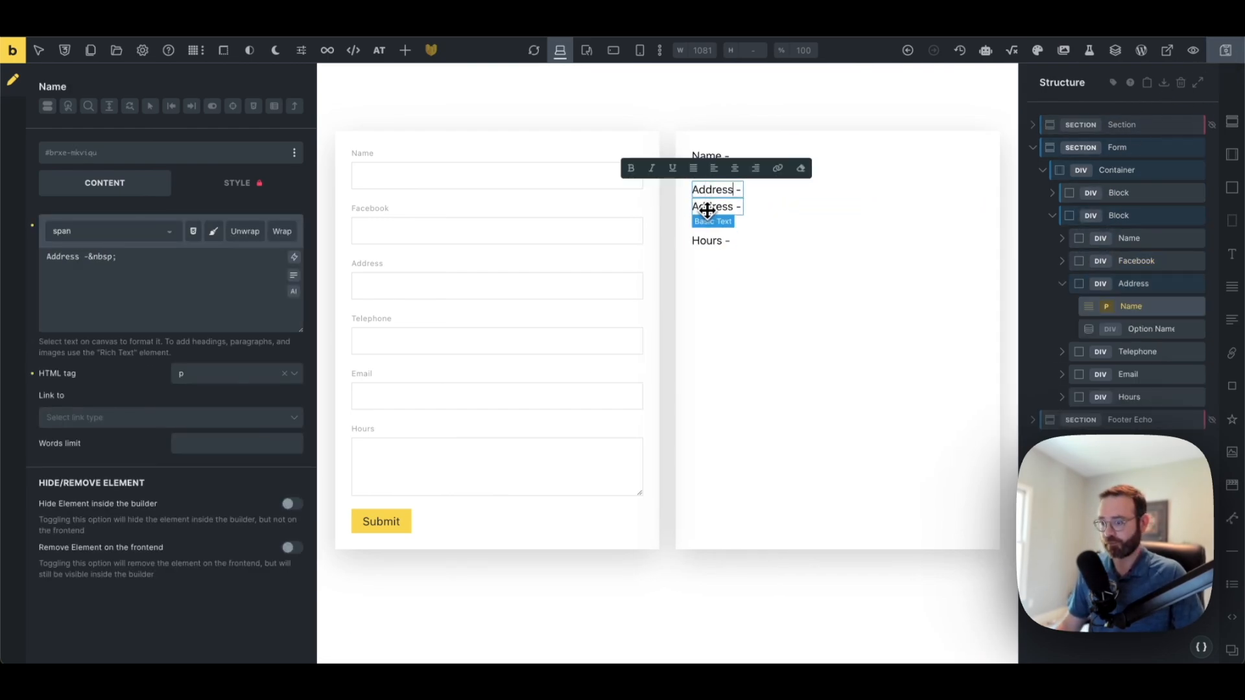
pyautogui.write('Telephone')
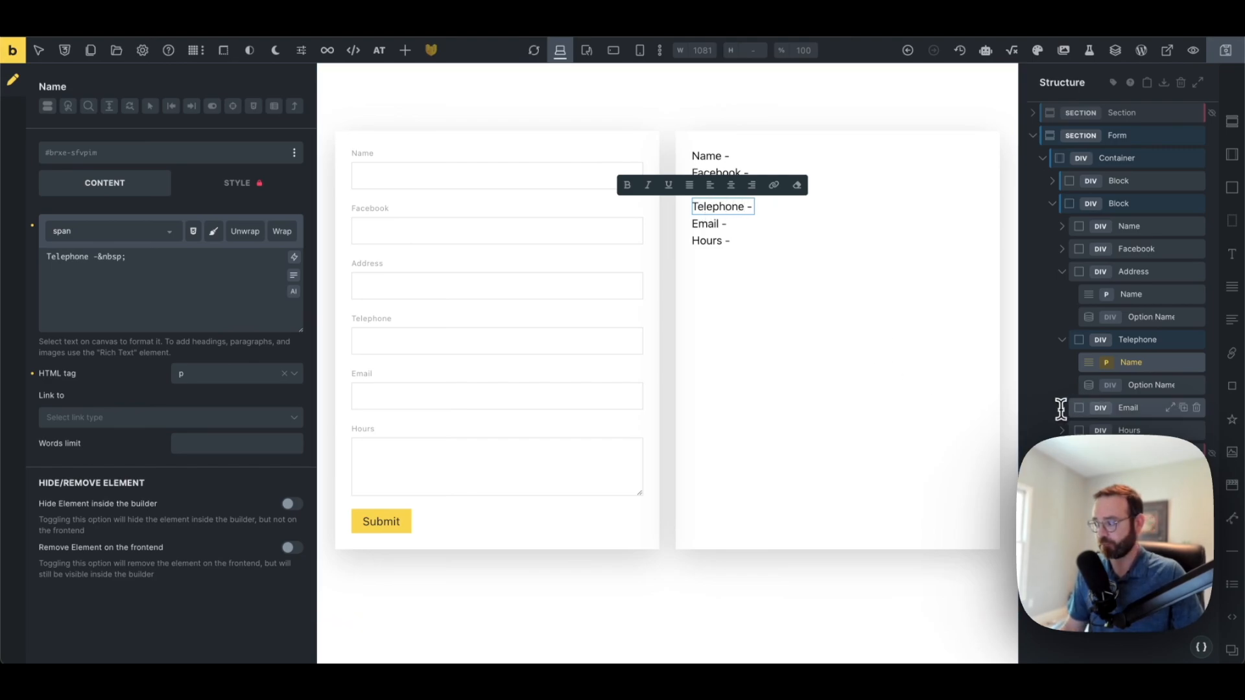
pyautogui.click(1096, 406)
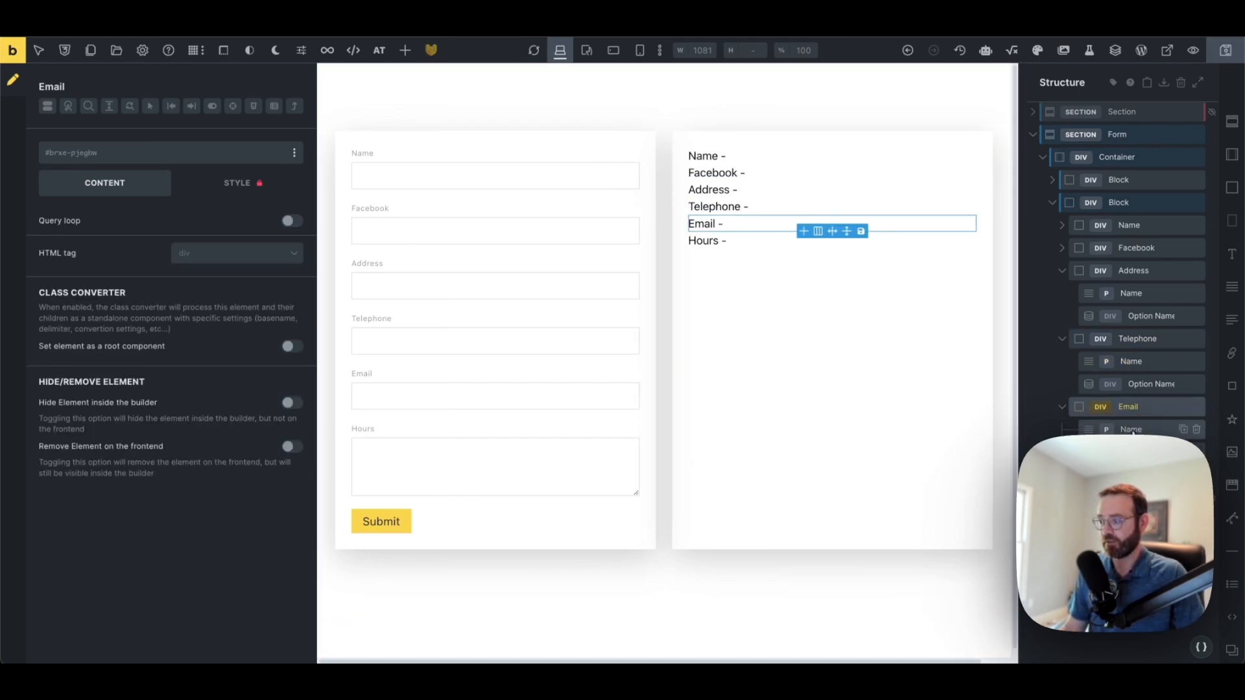
pyautogui.click(1224, 50)
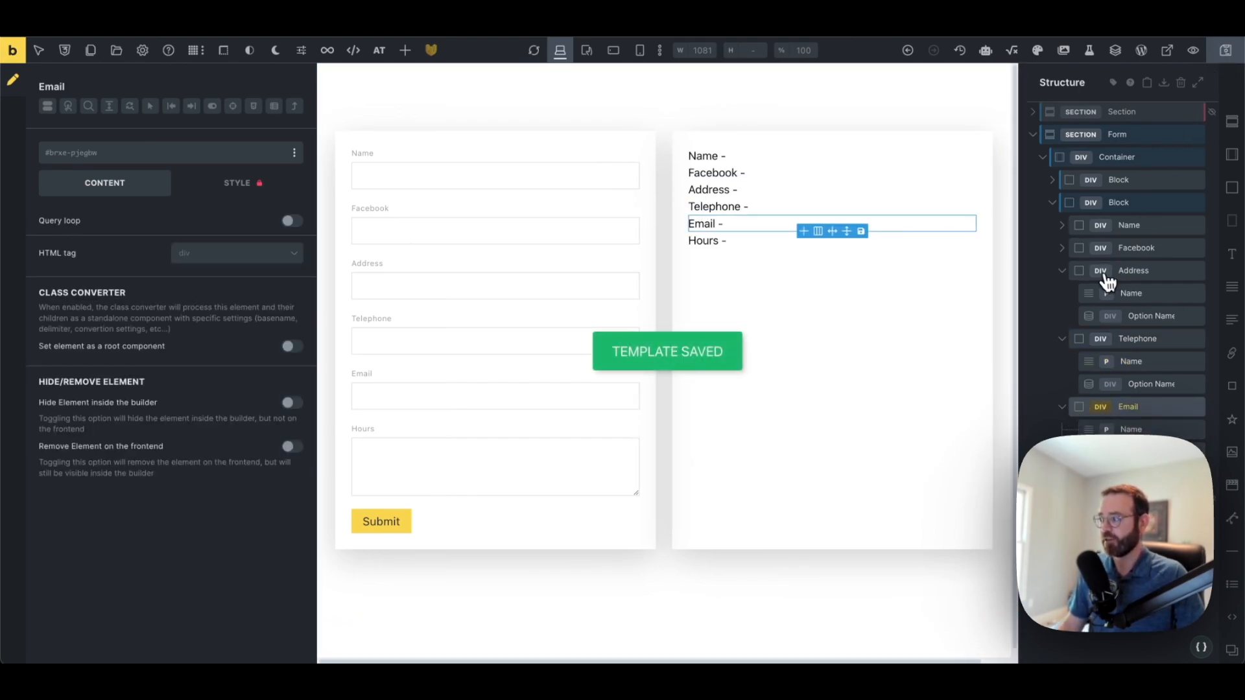
# Collapse the Address, Telephone and Email rows in the Structure panel
pyautogui.click(1062, 278)
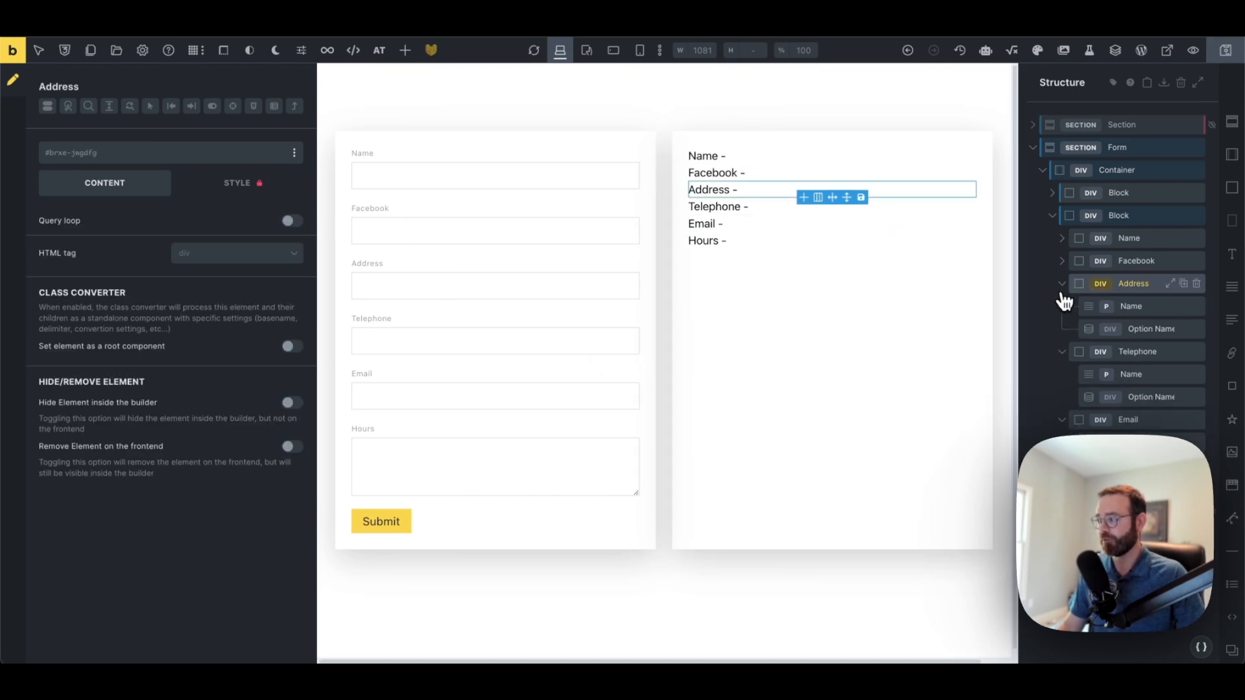
pyautogui.click(1063, 285)
pyautogui.click(1063, 307)
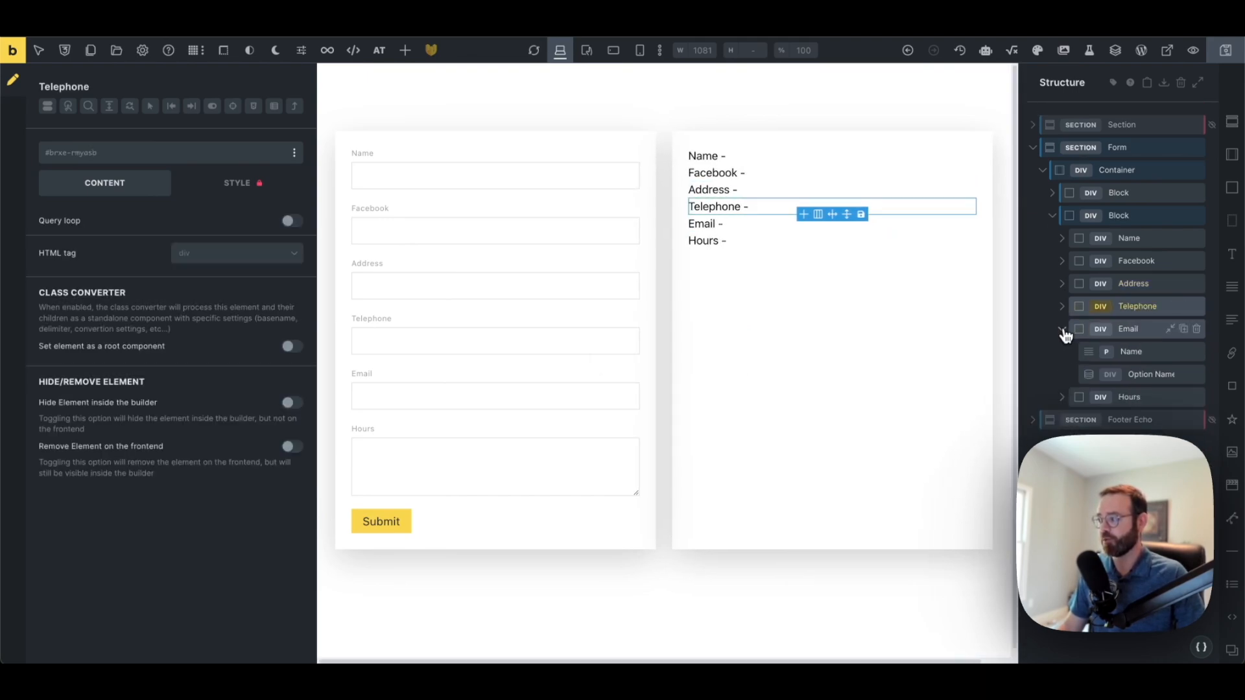
pyautogui.click(1063, 329)
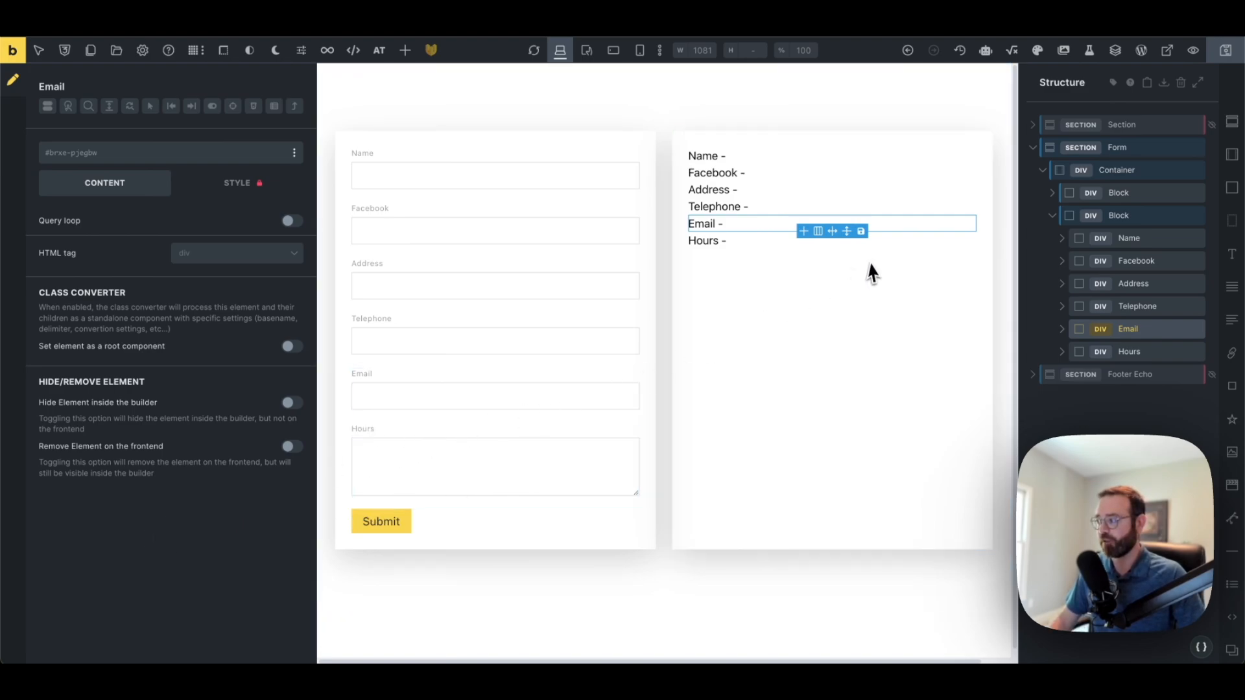
# Point the Facebook field's Option element at new_business_facebook
pyautogui.click(1062, 239)
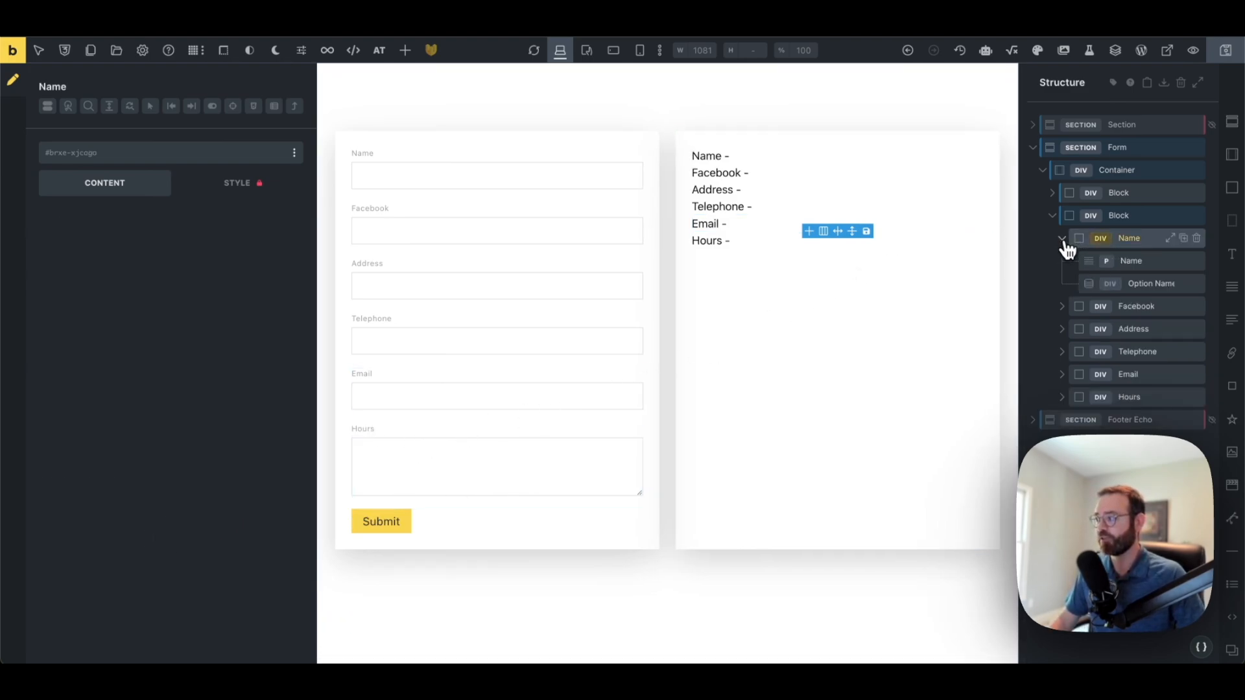
pyautogui.click(1147, 283)
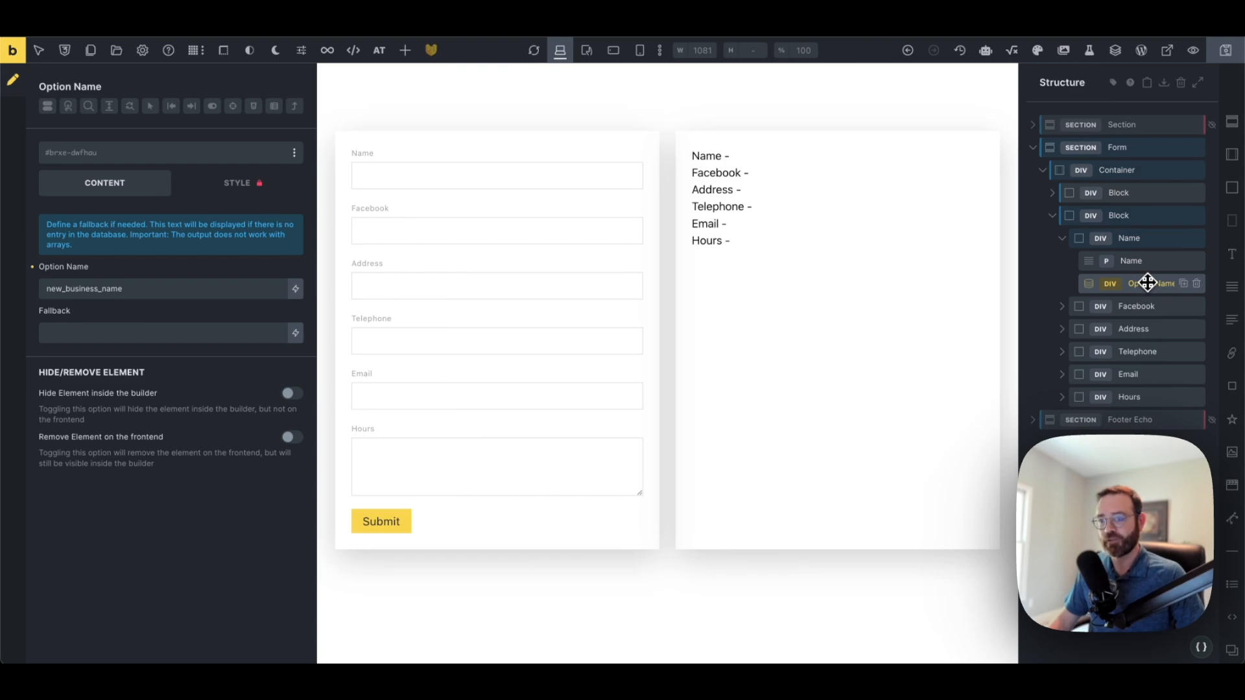
pyautogui.moveTo(101, 290); pyautogui.dragTo(63, 290)
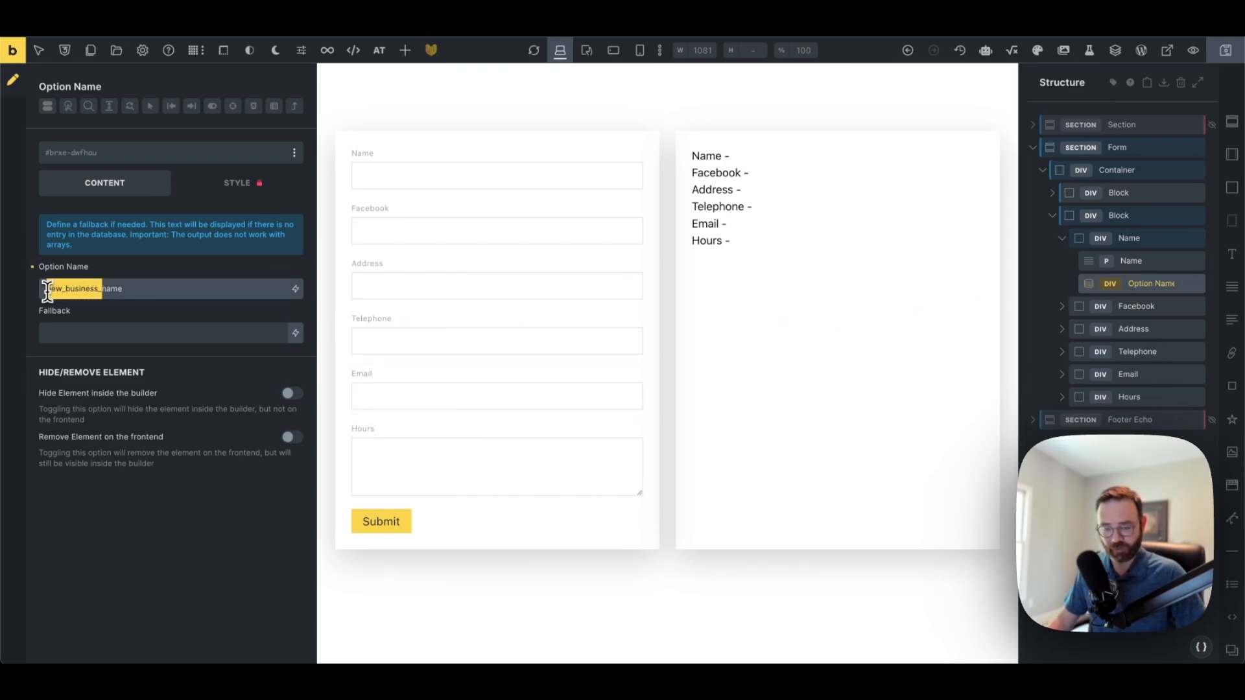
pyautogui.click(1063, 309)
pyautogui.click(1065, 310)
pyautogui.click(1111, 353)
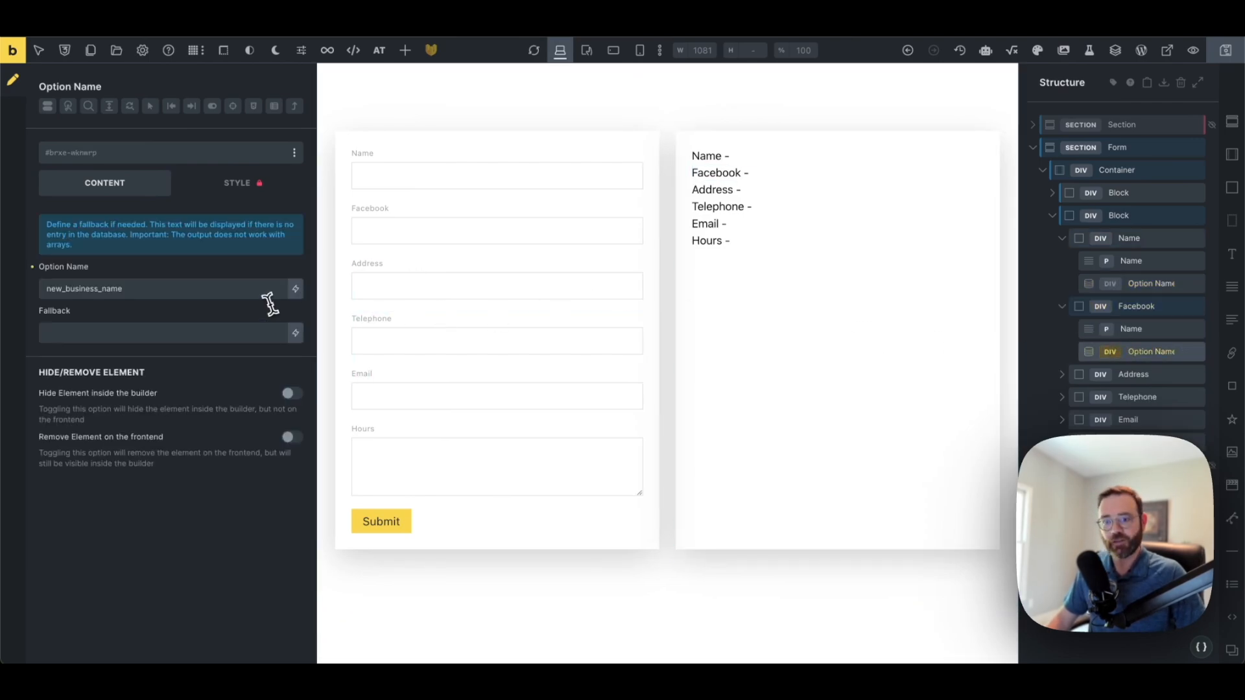
pyautogui.doubleClick(118, 289)
pyautogui.write('new_business_')
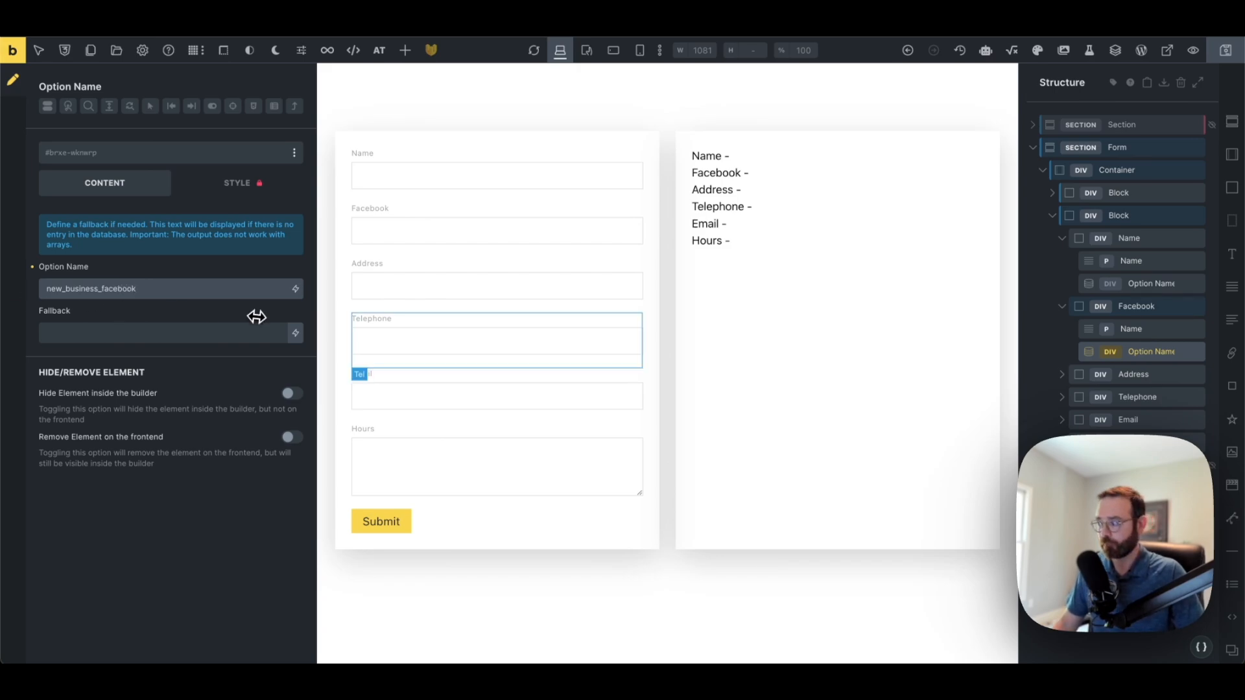
# Set the Address and Telephone Option elements to new_business_address and new_business_phone
pyautogui.click(1062, 375)
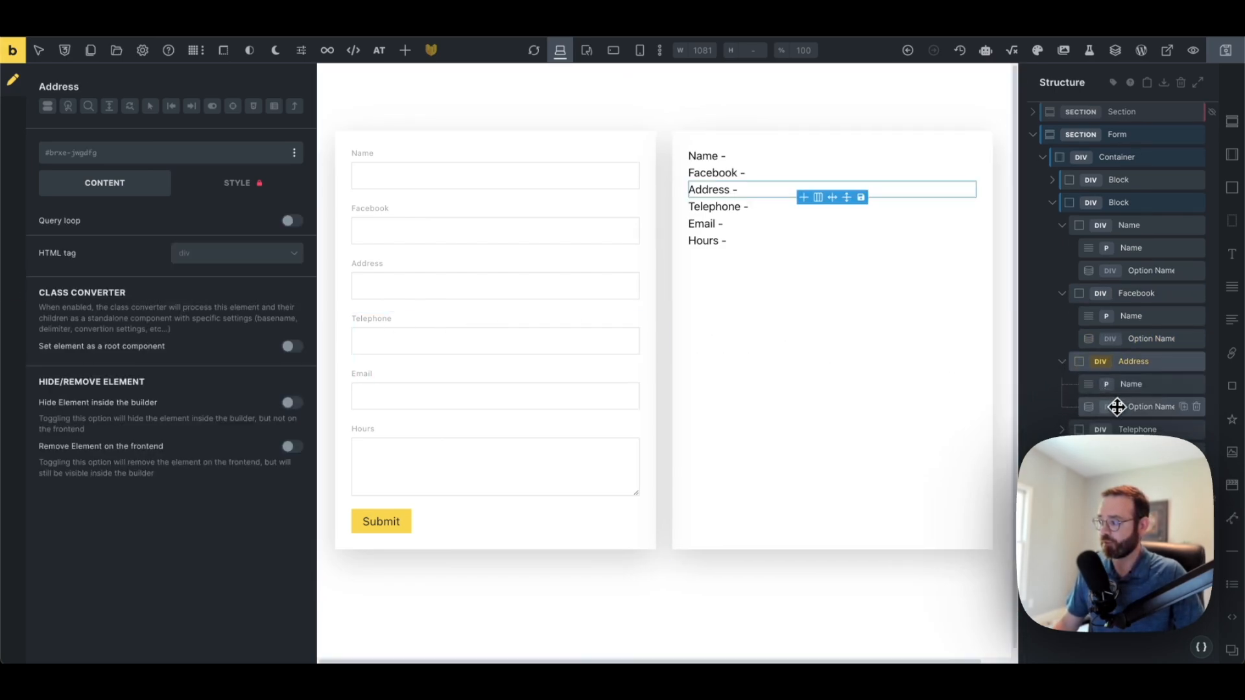
pyautogui.click(1122, 407)
pyautogui.moveTo(229, 295); pyautogui.dragTo(25, 297)
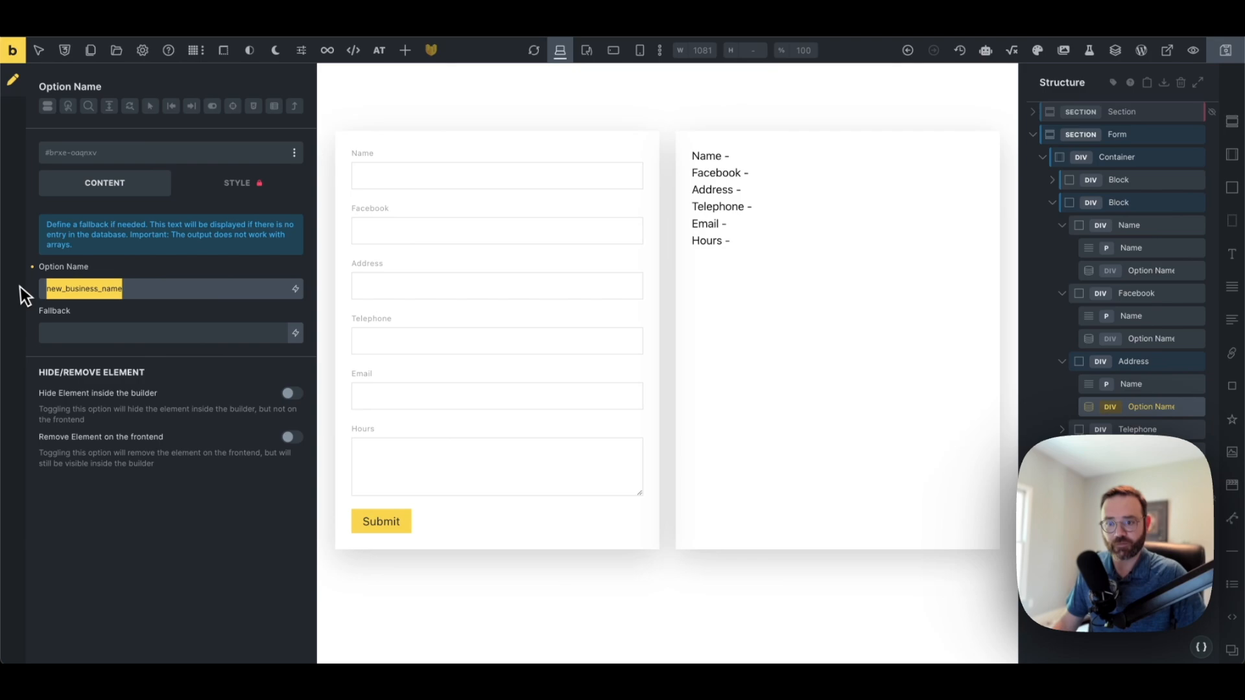
pyautogui.write('new_business_')
pyautogui.write('a')
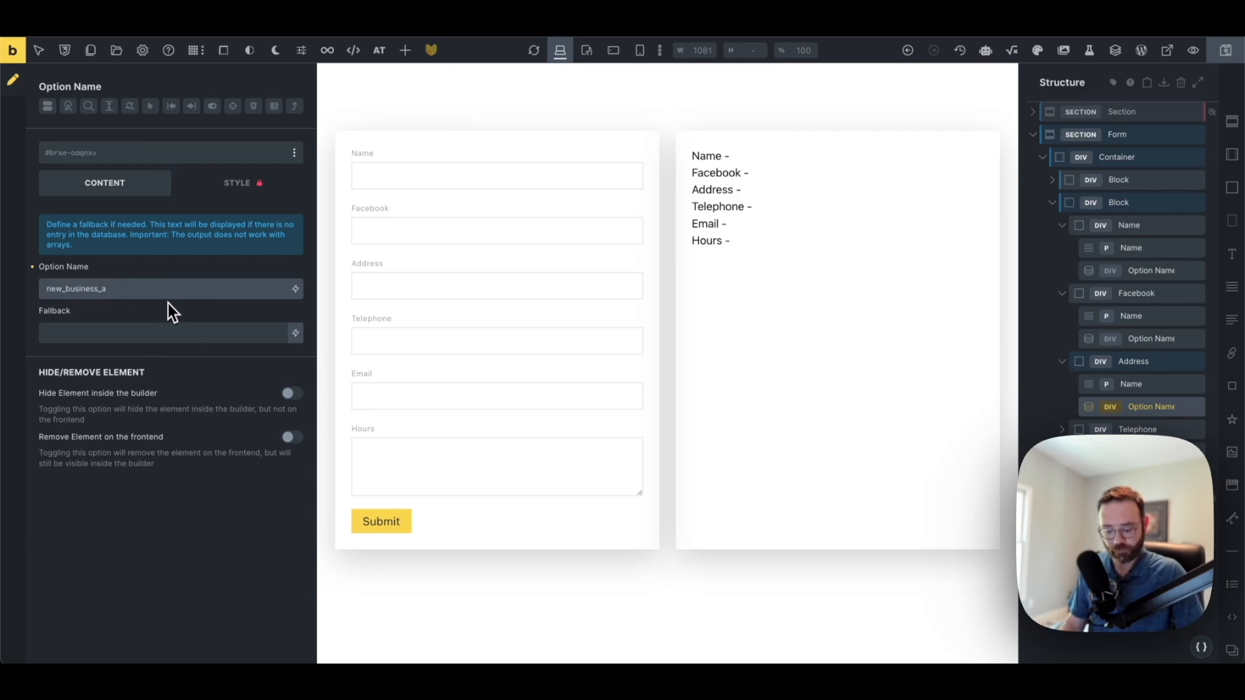
pyautogui.write('ddress')
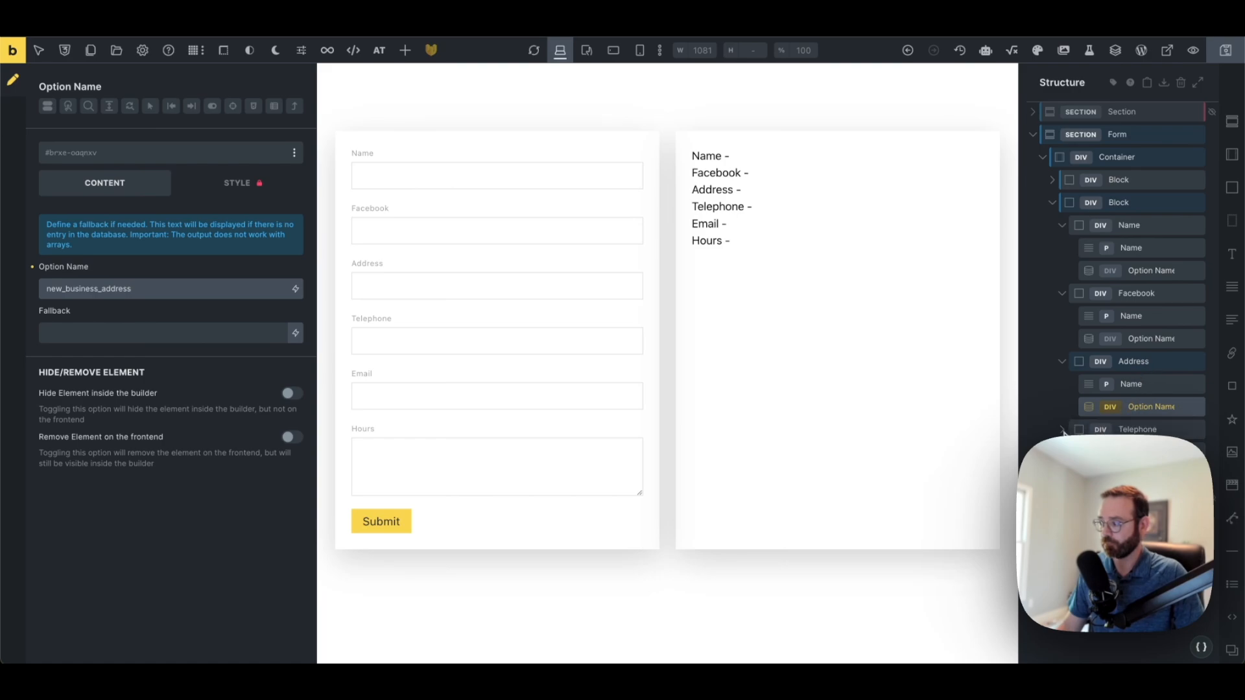
pyautogui.click(1064, 430)
pyautogui.click(1141, 475)
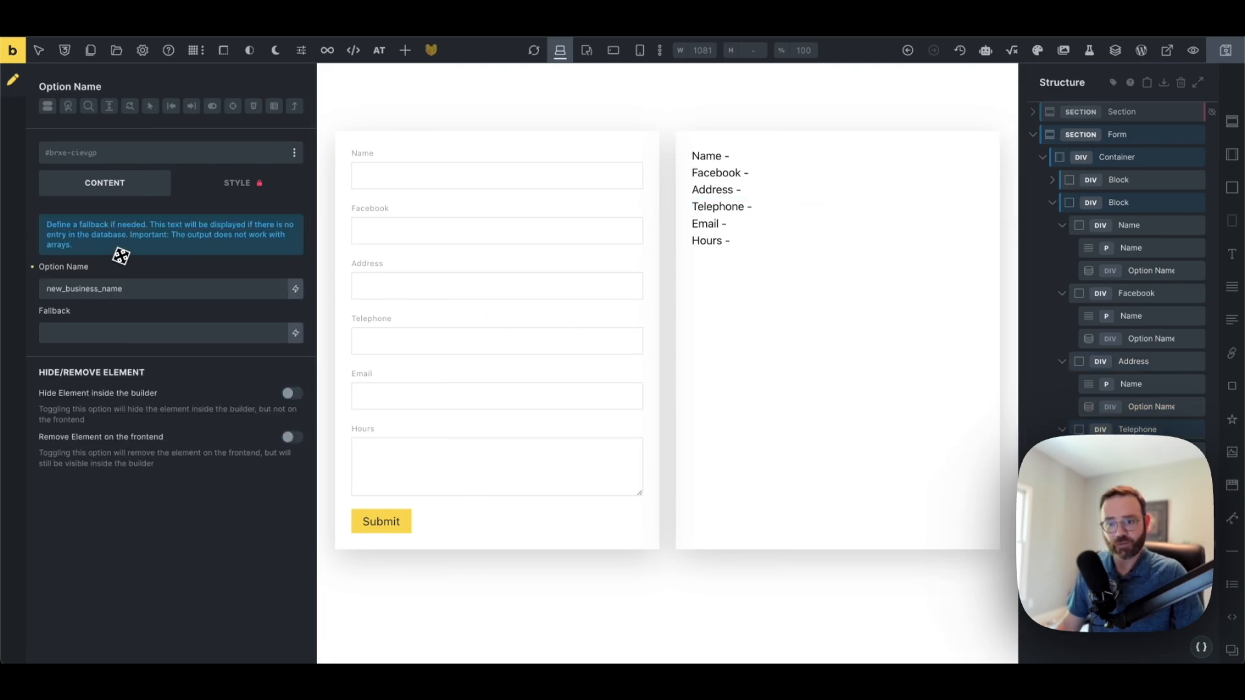
pyautogui.doubleClick(136, 297)
pyautogui.write('new_business_')
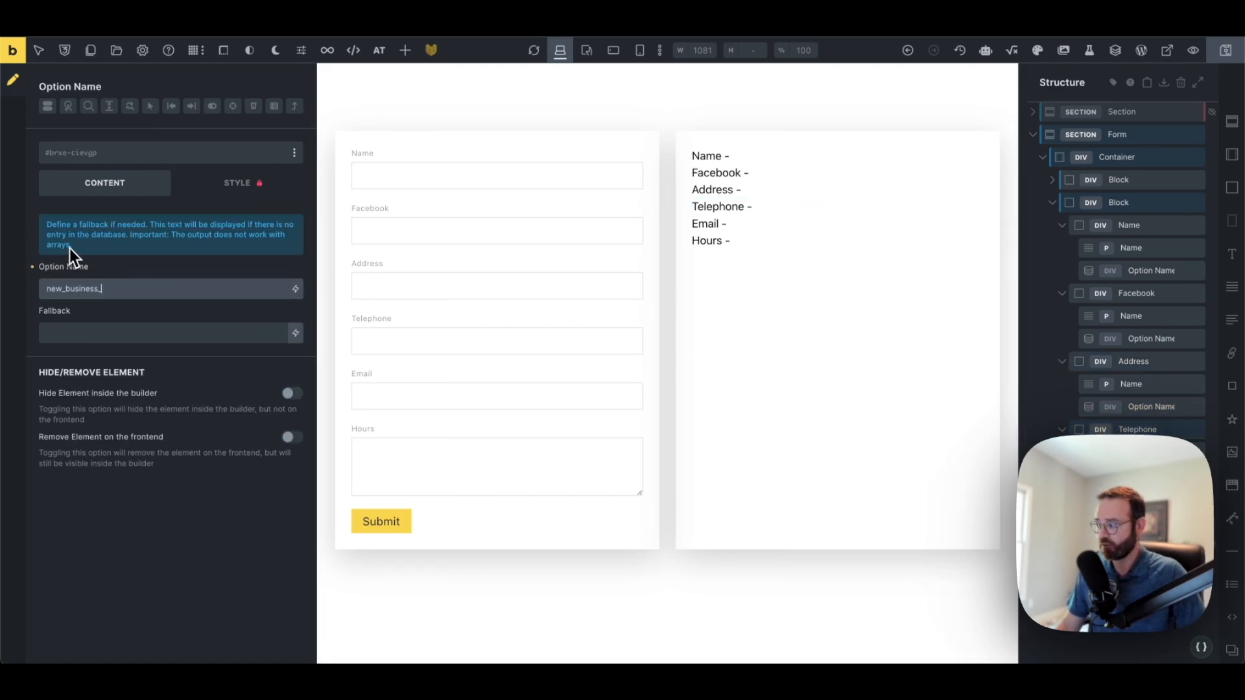
pyautogui.write('phone')
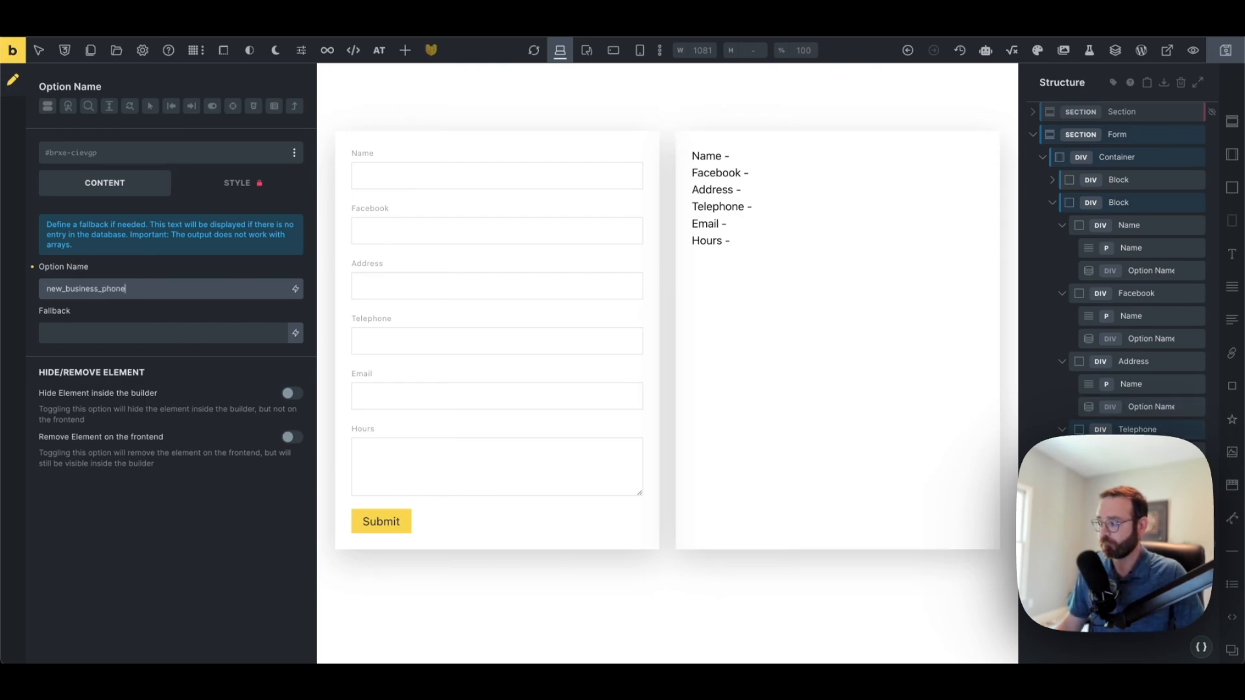
# Set the Email and Hours Option elements to new_business_email and new_business_hours, then save
pyautogui.click(1132, 498)
pyautogui.click(1147, 543)
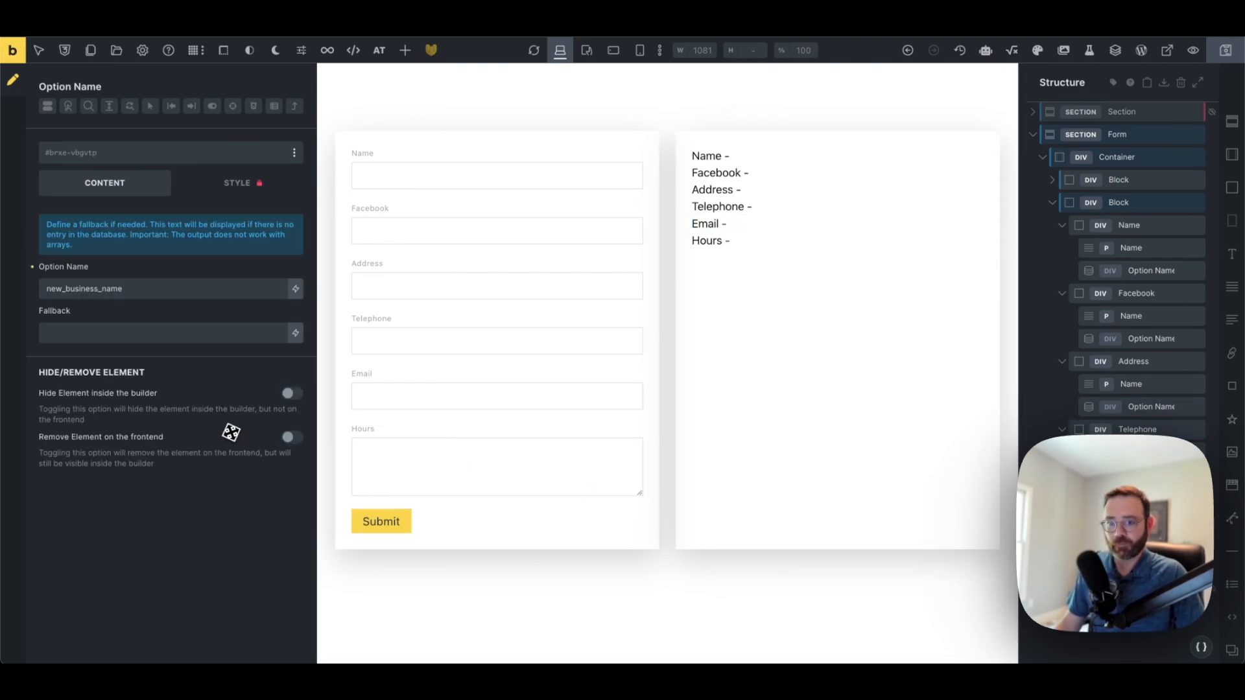
pyautogui.moveTo(102, 289); pyautogui.dragTo(124, 288)
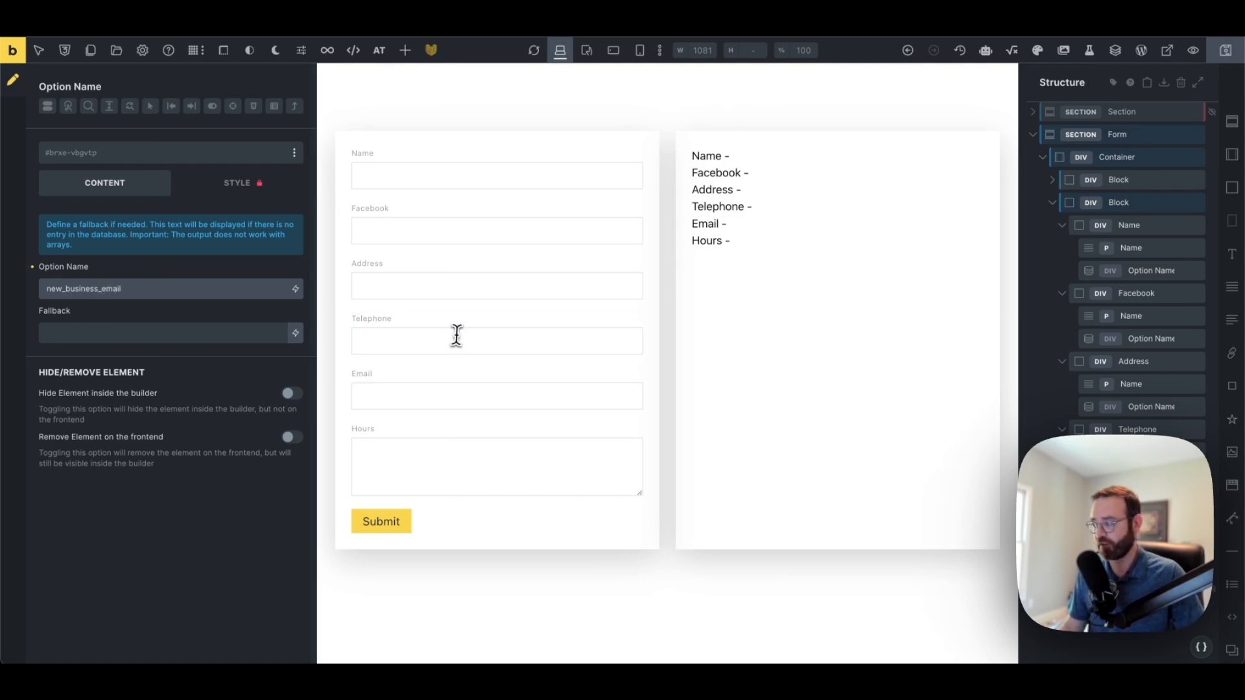
pyautogui.click(837, 248)
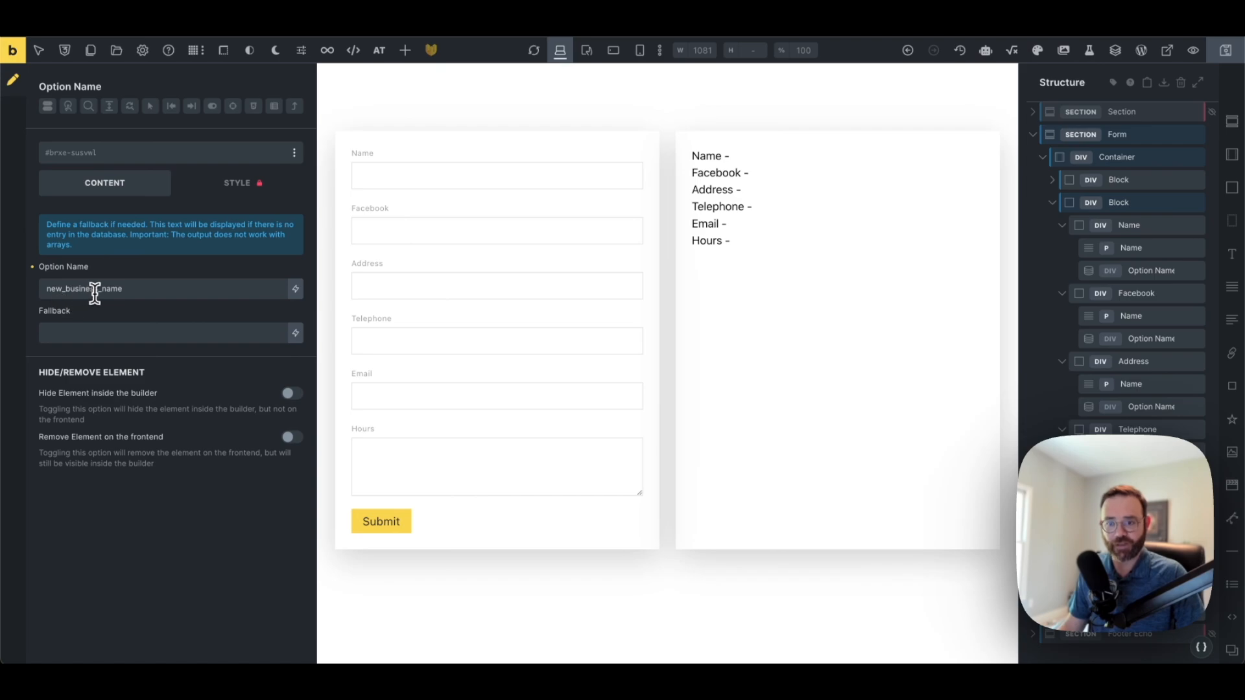
pyautogui.moveTo(98, 288); pyautogui.dragTo(149, 285)
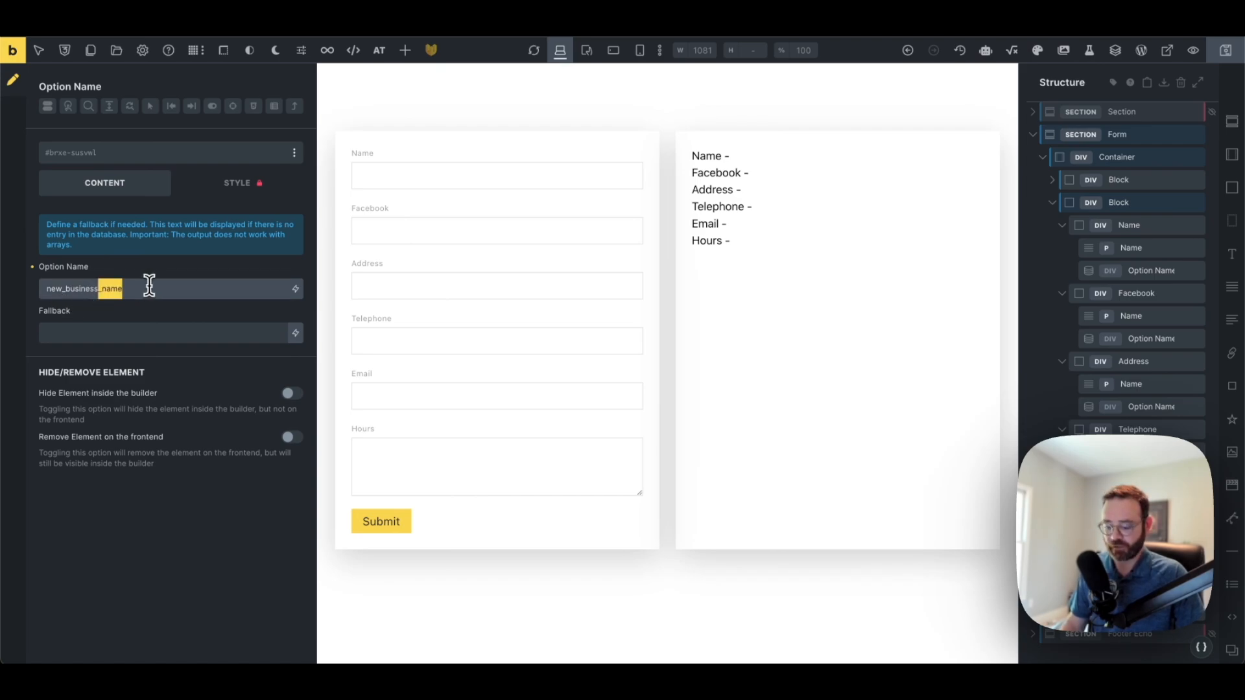
pyautogui.write('hours')
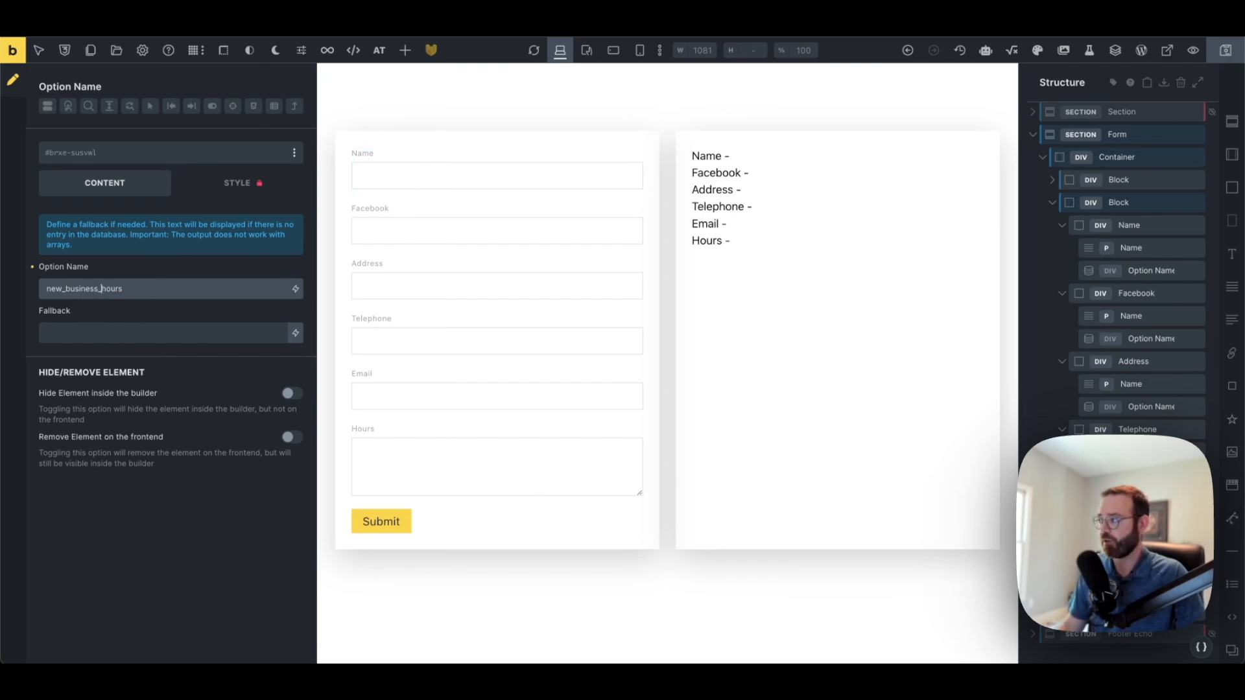
pyautogui.click(1228, 57)
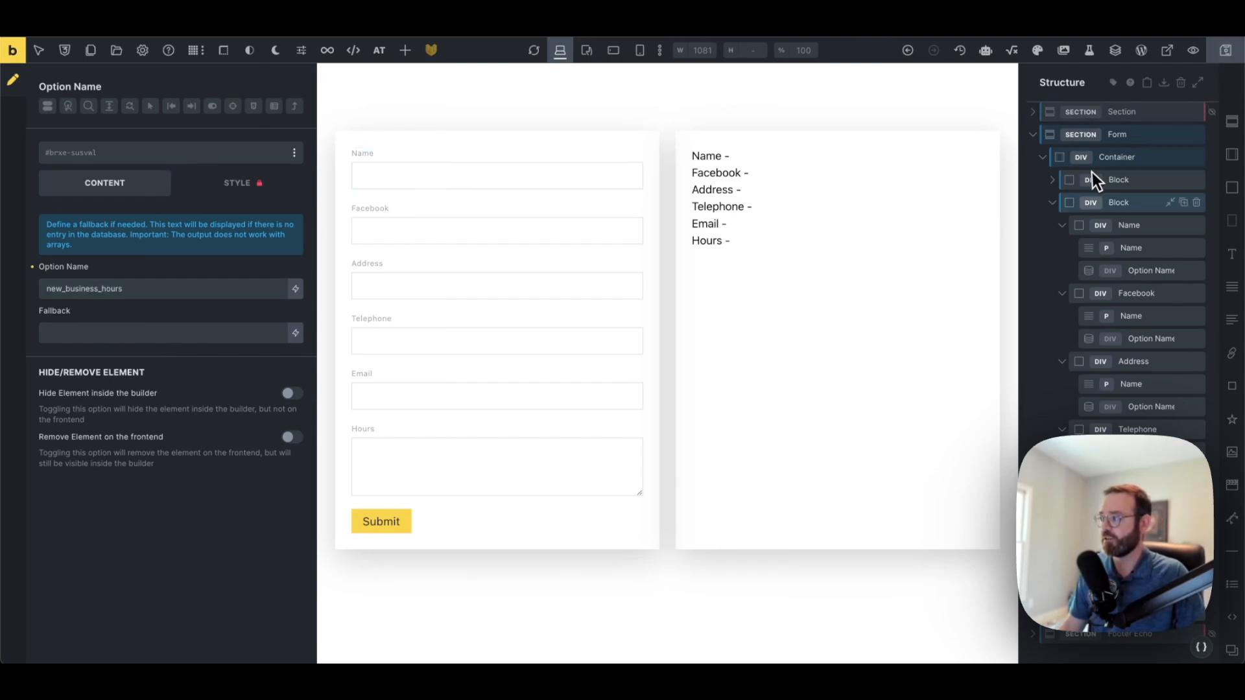
pyautogui.click(1119, 205)
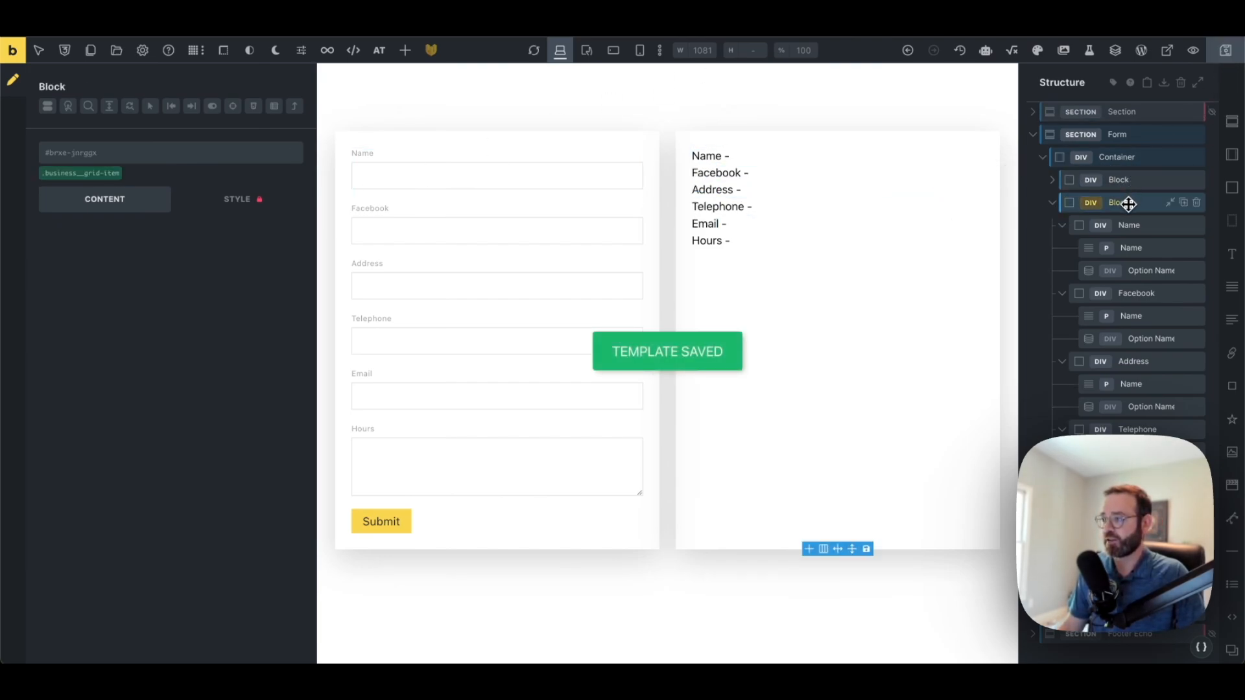
pyautogui.click(1063, 227)
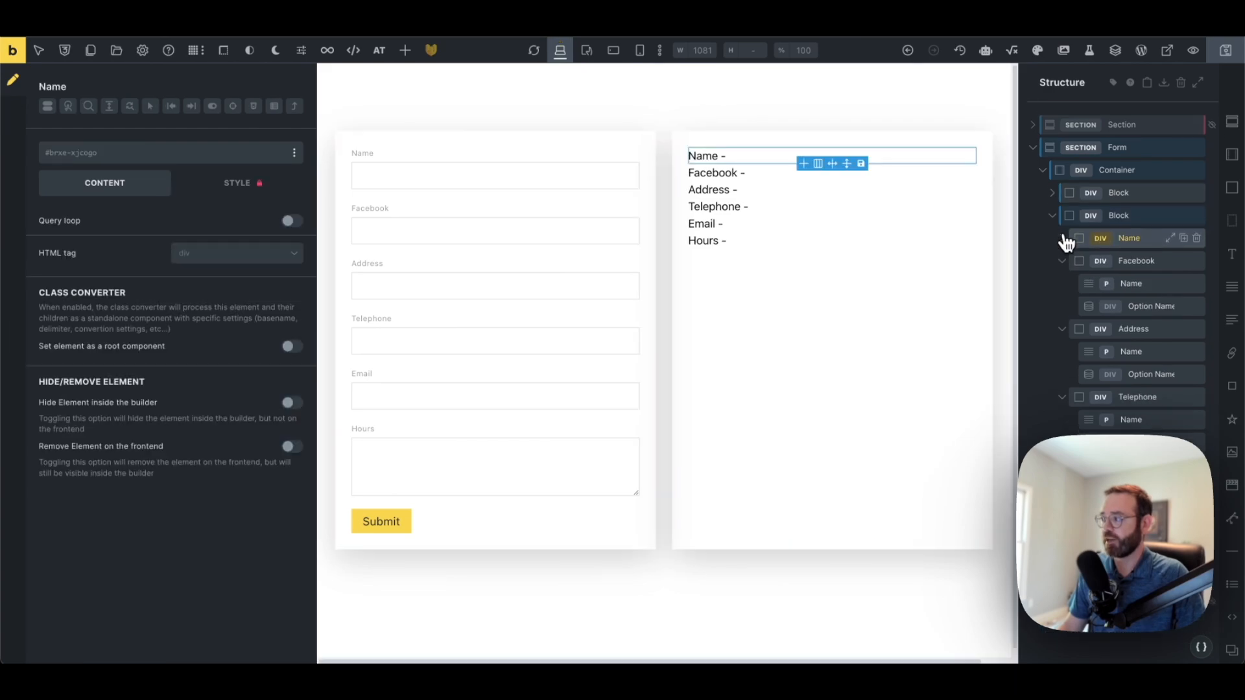
pyautogui.click(1063, 239)
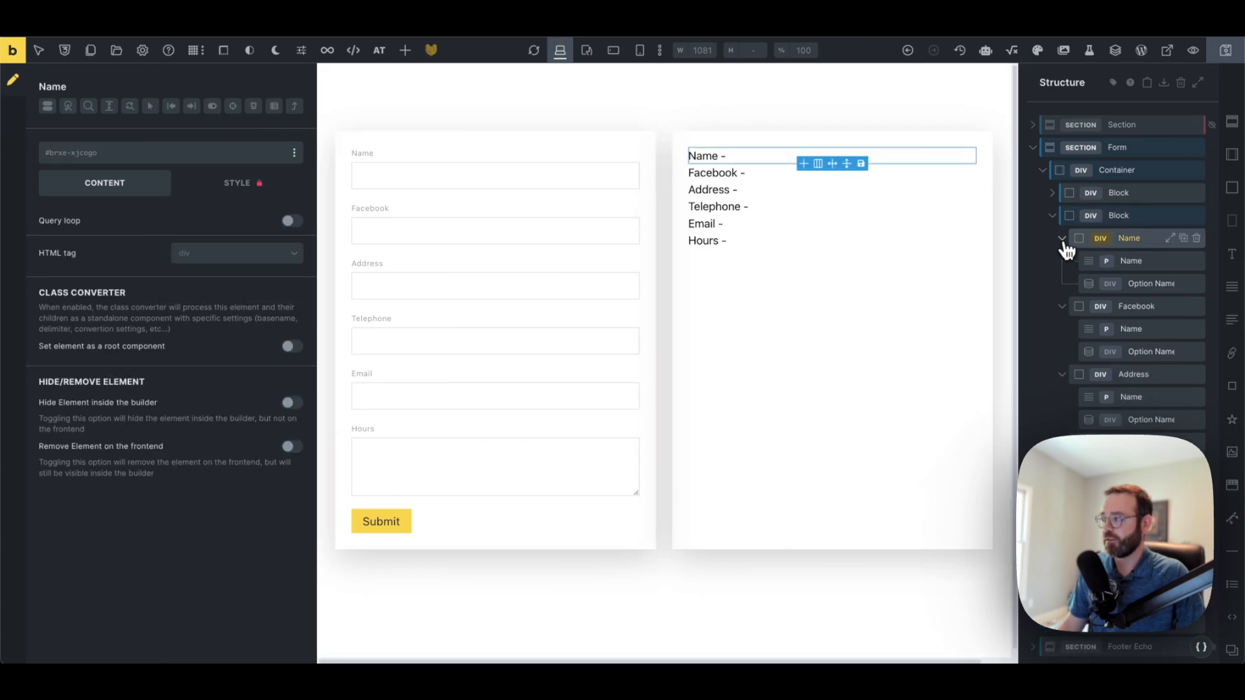
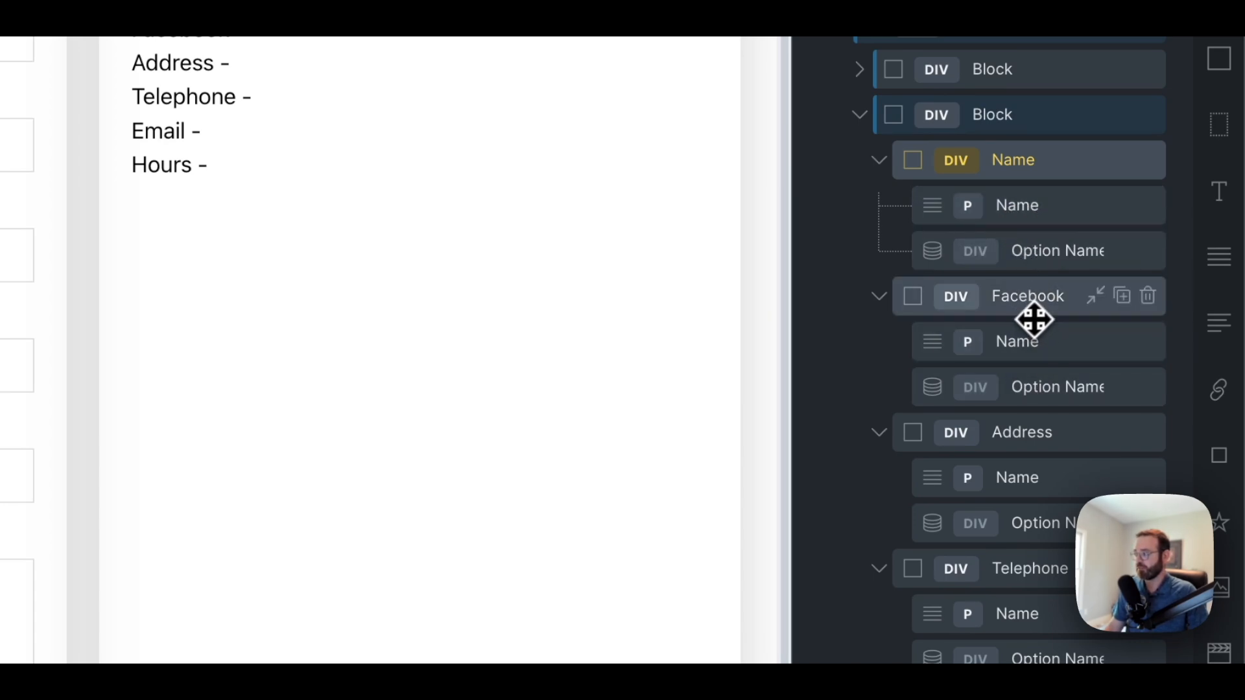
# Inspect the Name line's option output and its stored option name
pyautogui.click(1050, 254)
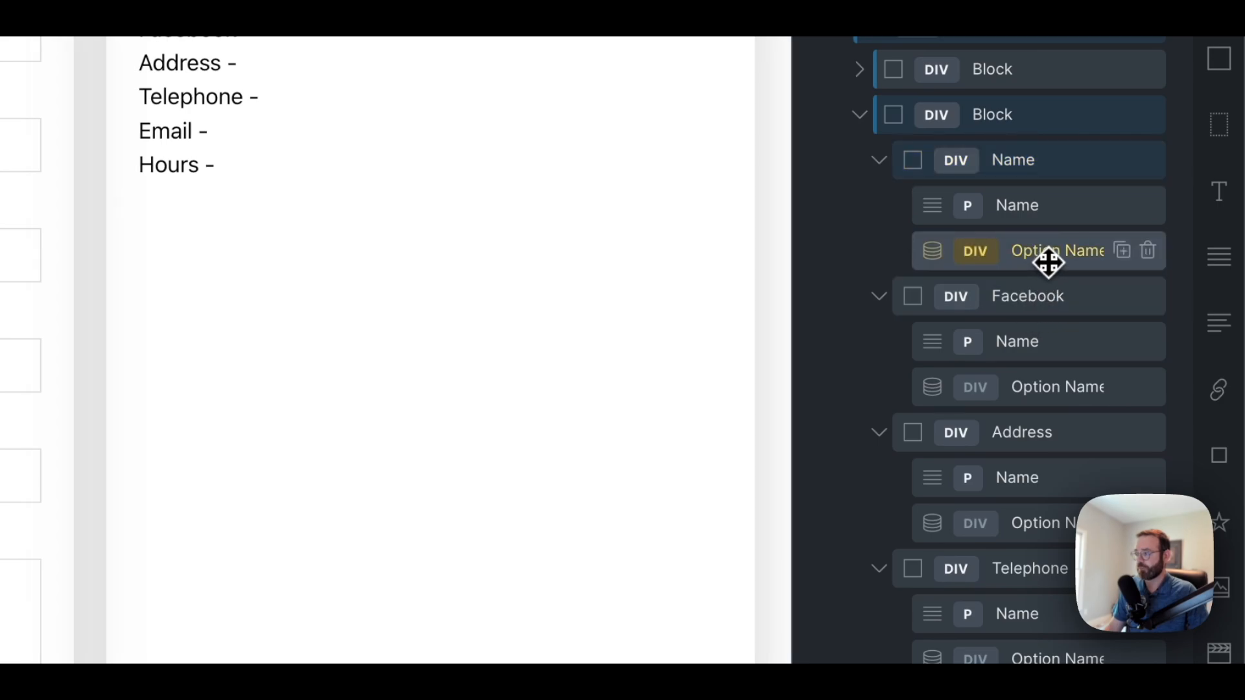
pyautogui.click(1048, 297)
pyautogui.click(1022, 432)
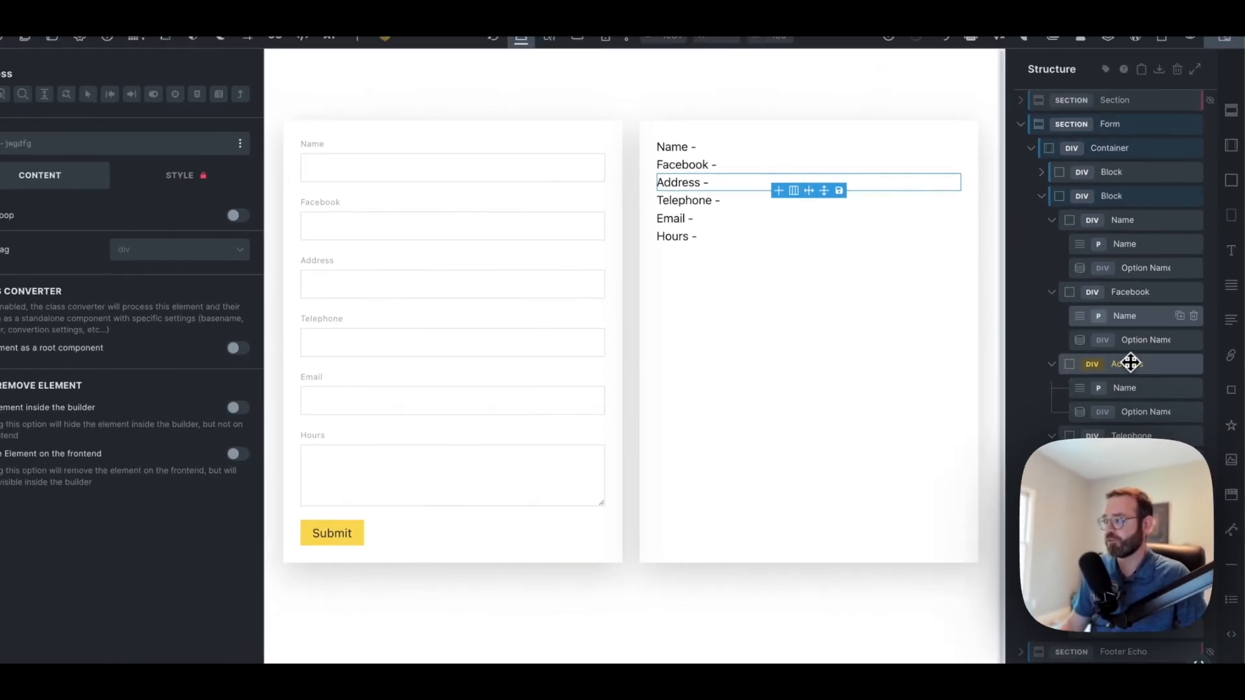
pyautogui.click(1142, 269)
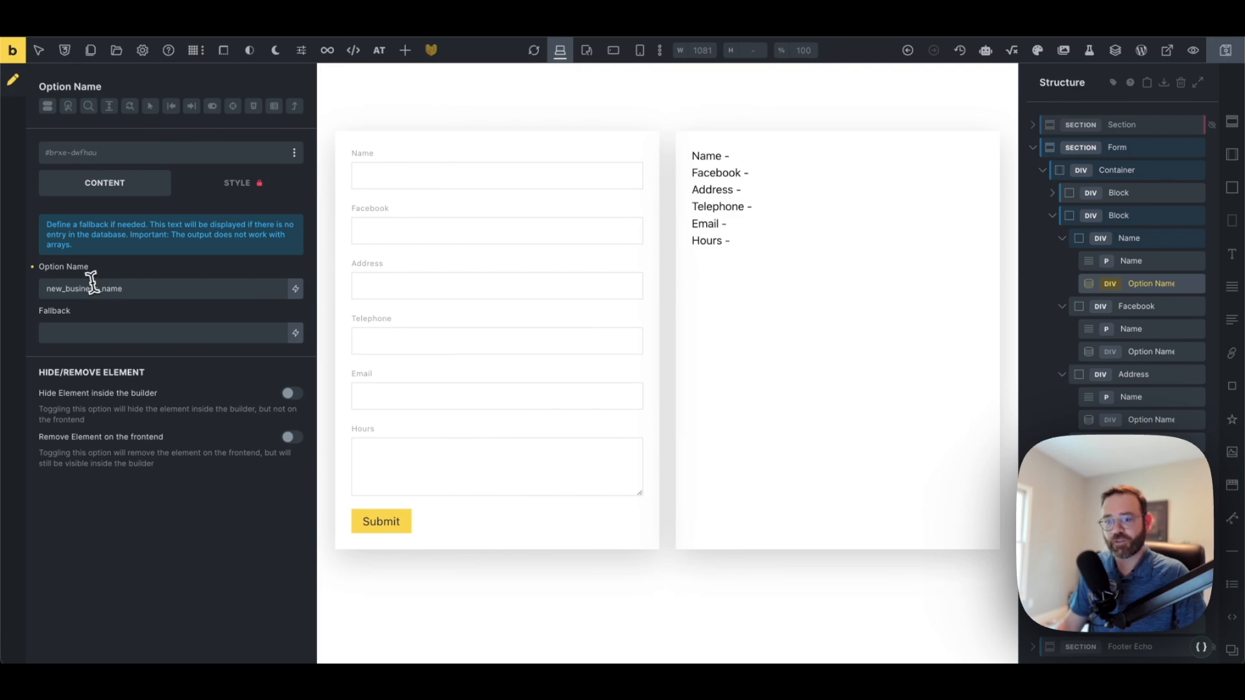
pyautogui.moveTo(149, 292); pyautogui.dragTo(62, 289)
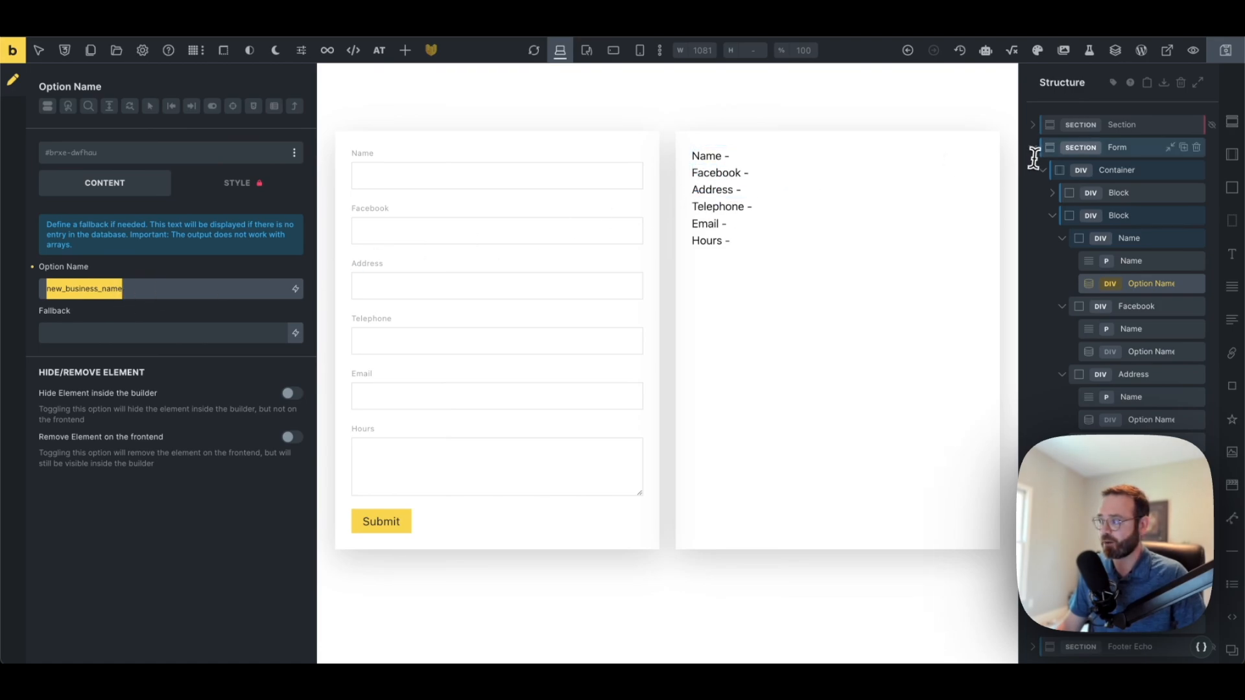
# Check which option name, new_business_name, the Pro Forms form's Update Option saves to
pyautogui.click(1114, 148)
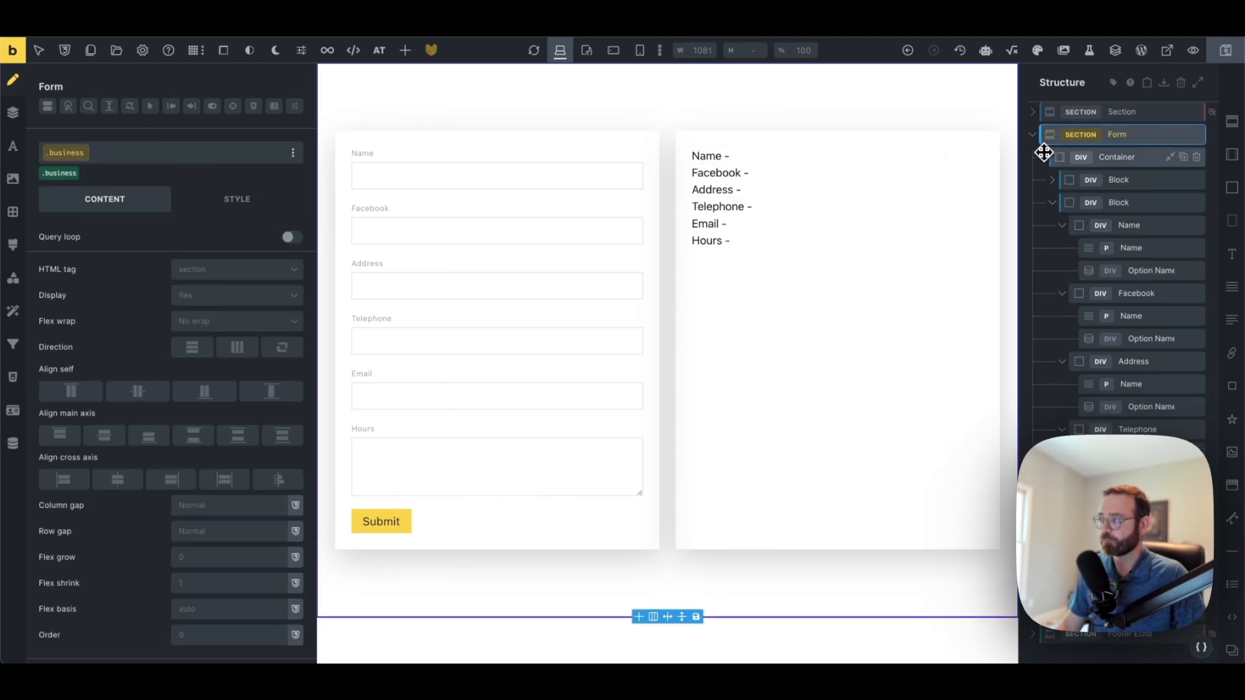
pyautogui.click(518, 208)
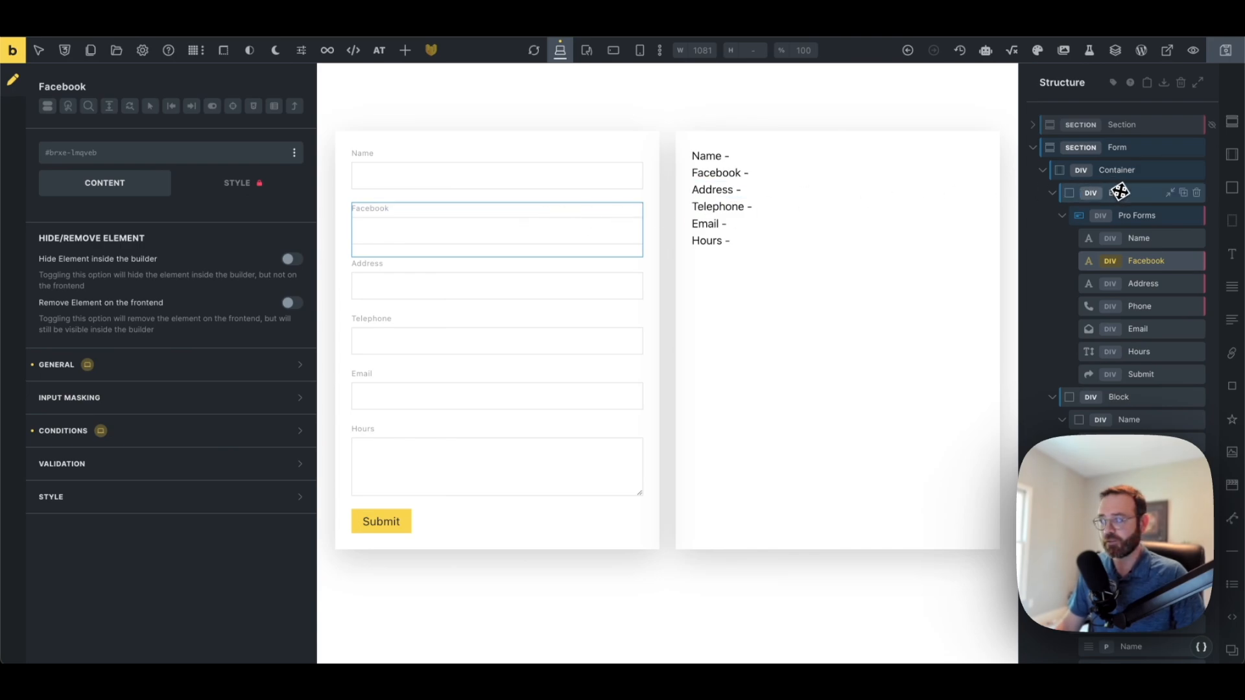
pyautogui.click(1124, 216)
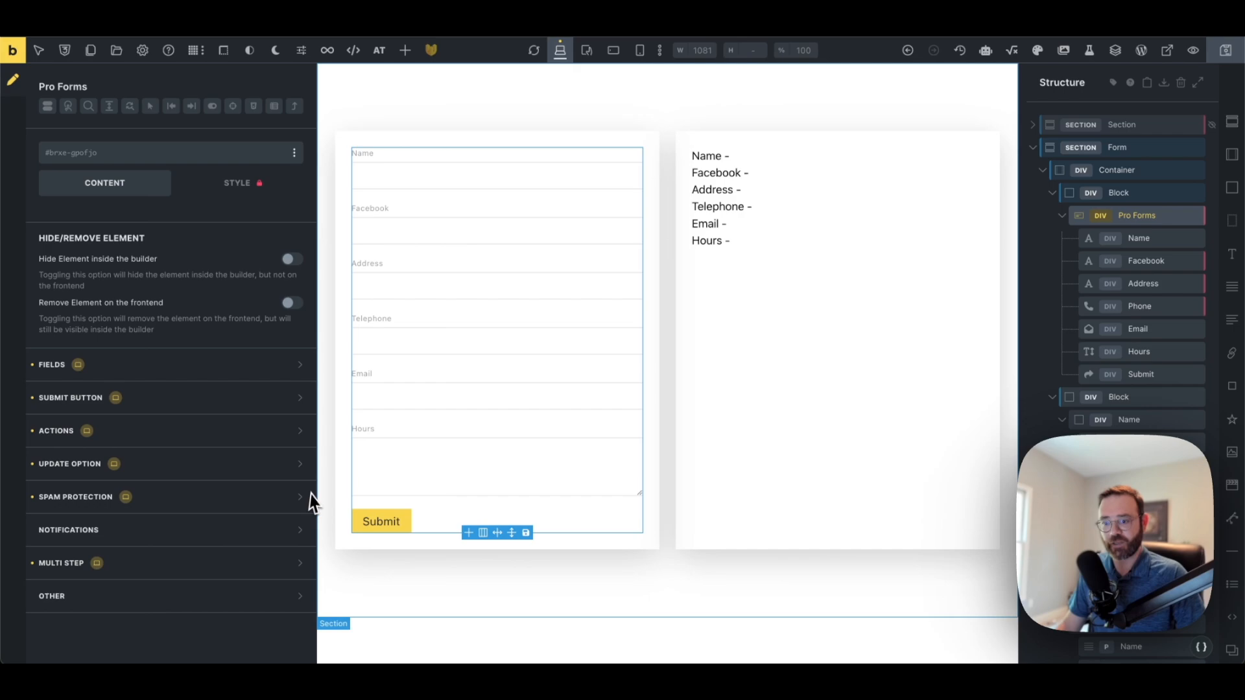
pyautogui.click(215, 464)
pyautogui.scroll(-2, 216, 470)
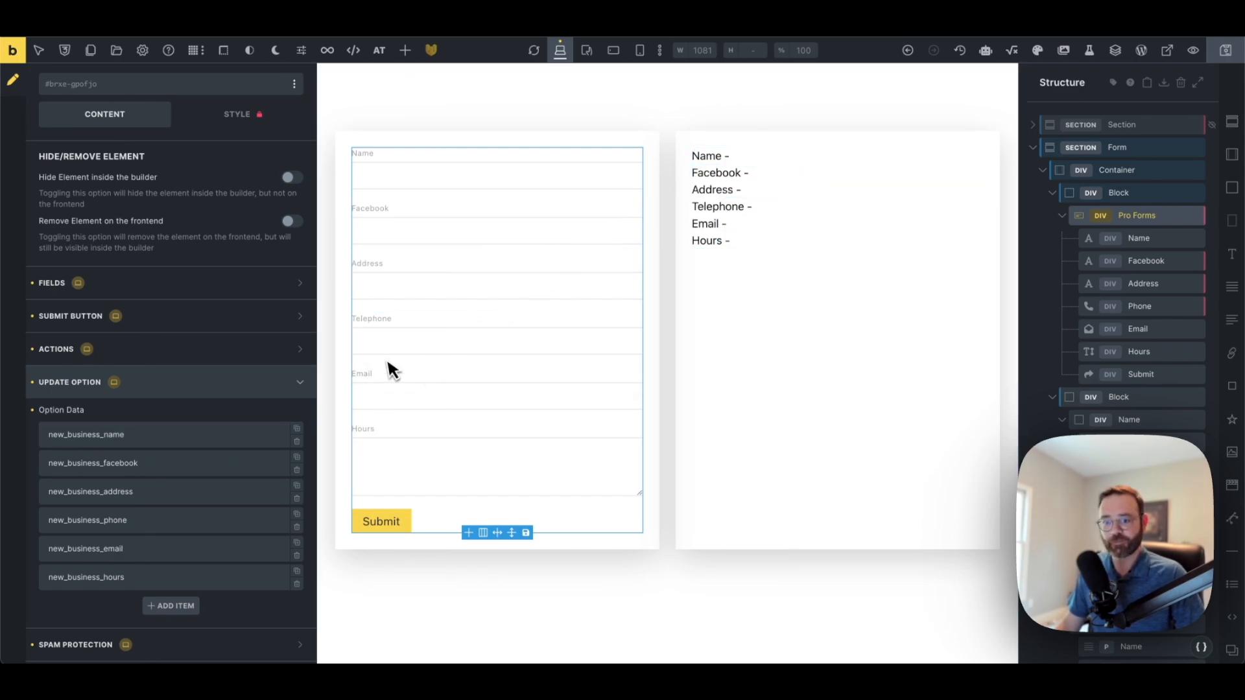
pyautogui.click(138, 437)
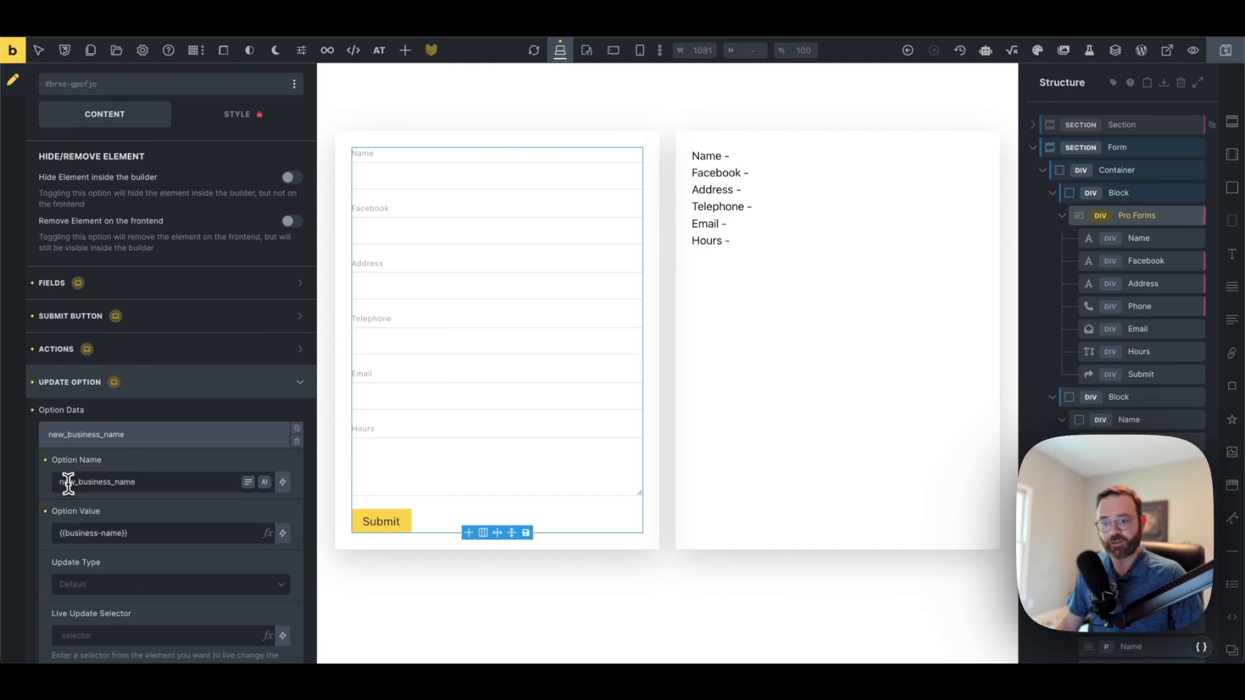
pyautogui.moveTo(56, 485); pyautogui.dragTo(127, 481)
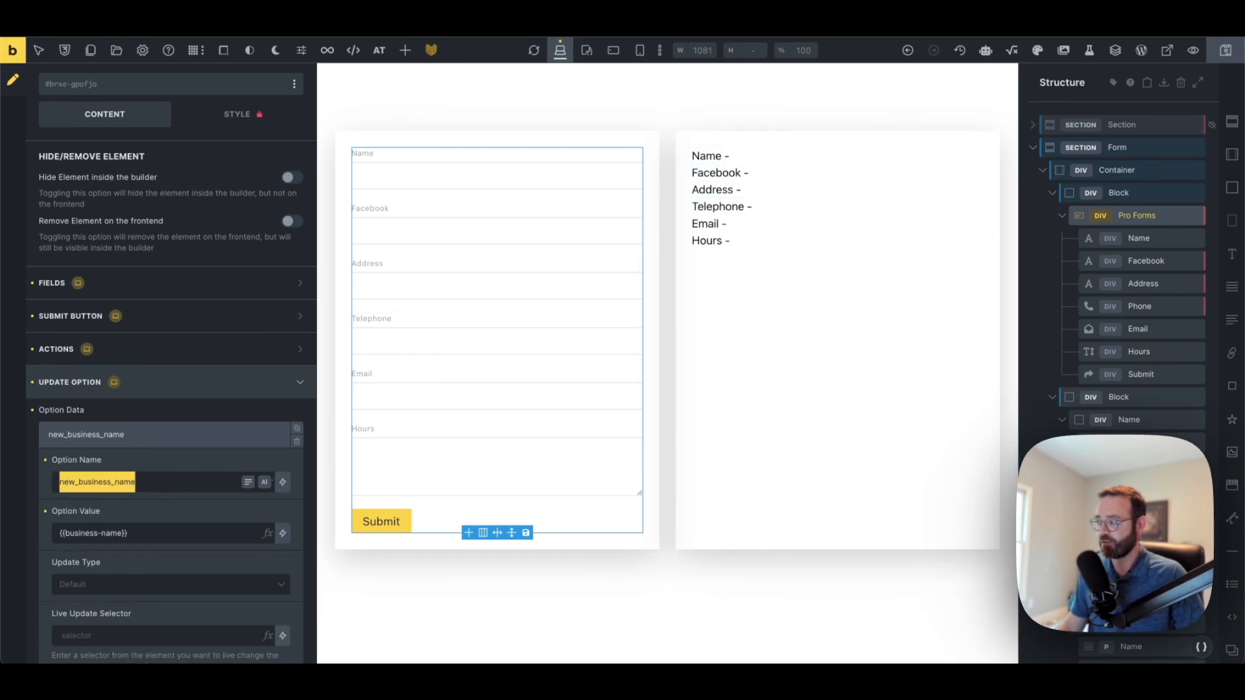
# Give the Name option output the fallback 'nothing in the options table' and search Name container classes for business_
pyautogui.click(1128, 465)
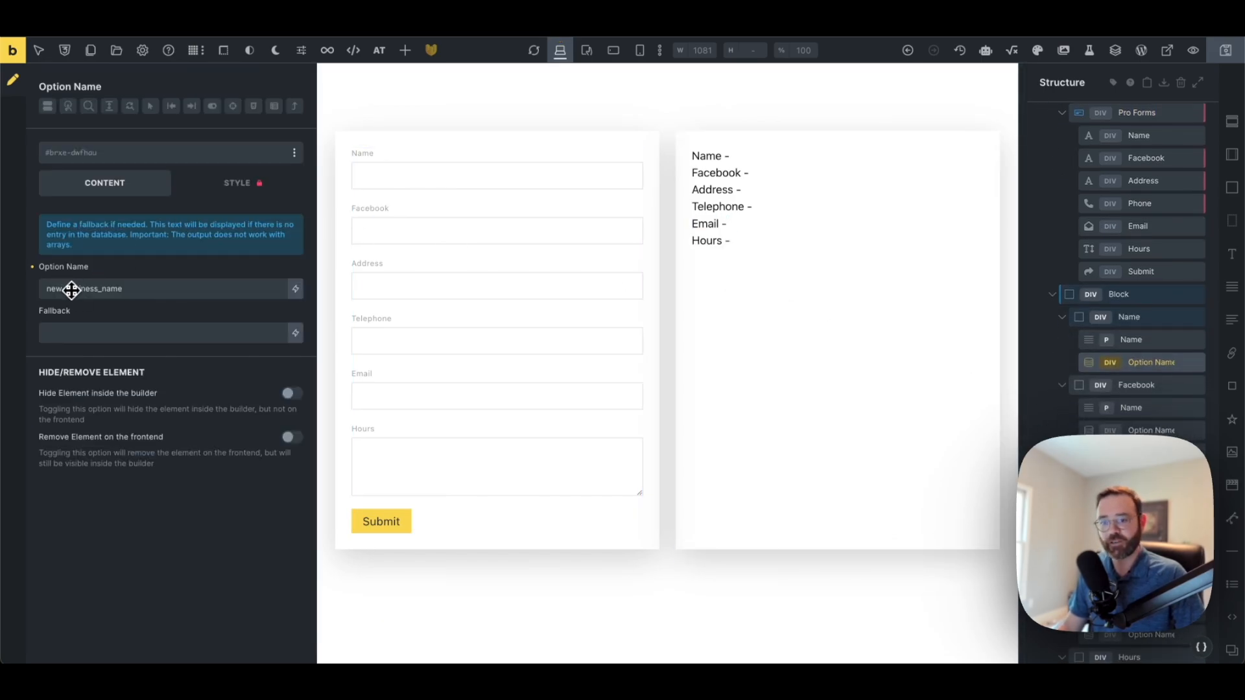
pyautogui.click(96, 330)
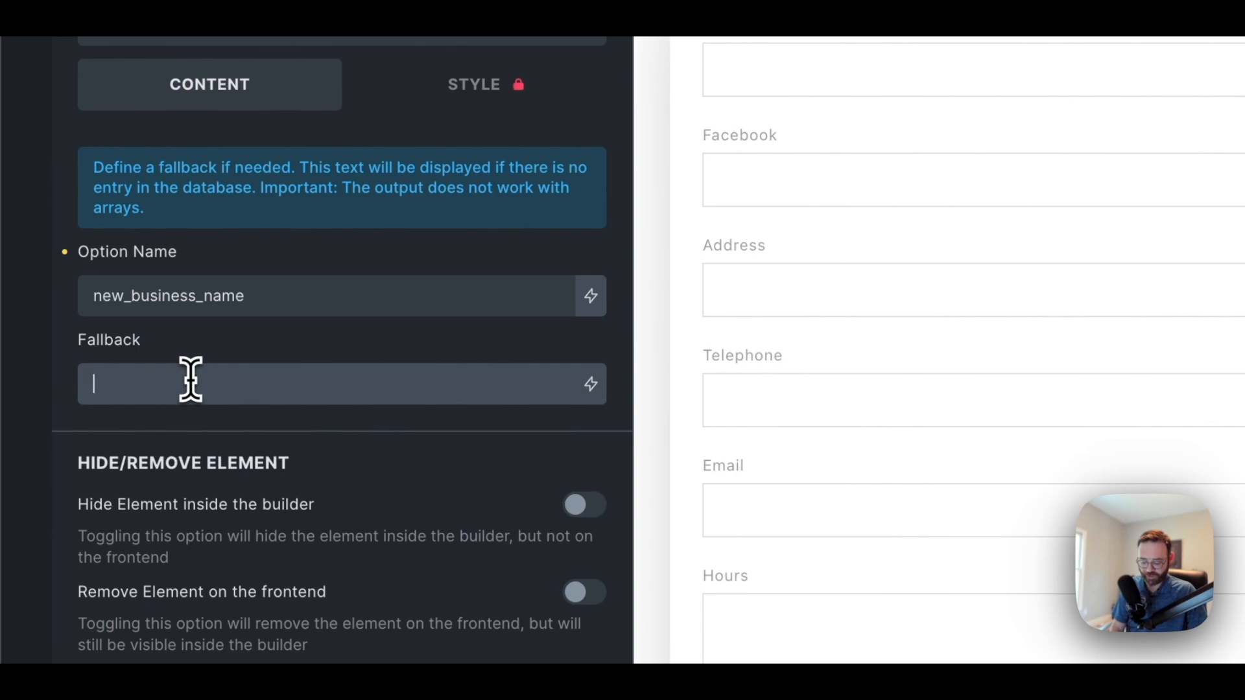
pyautogui.write('nothing in the options table')
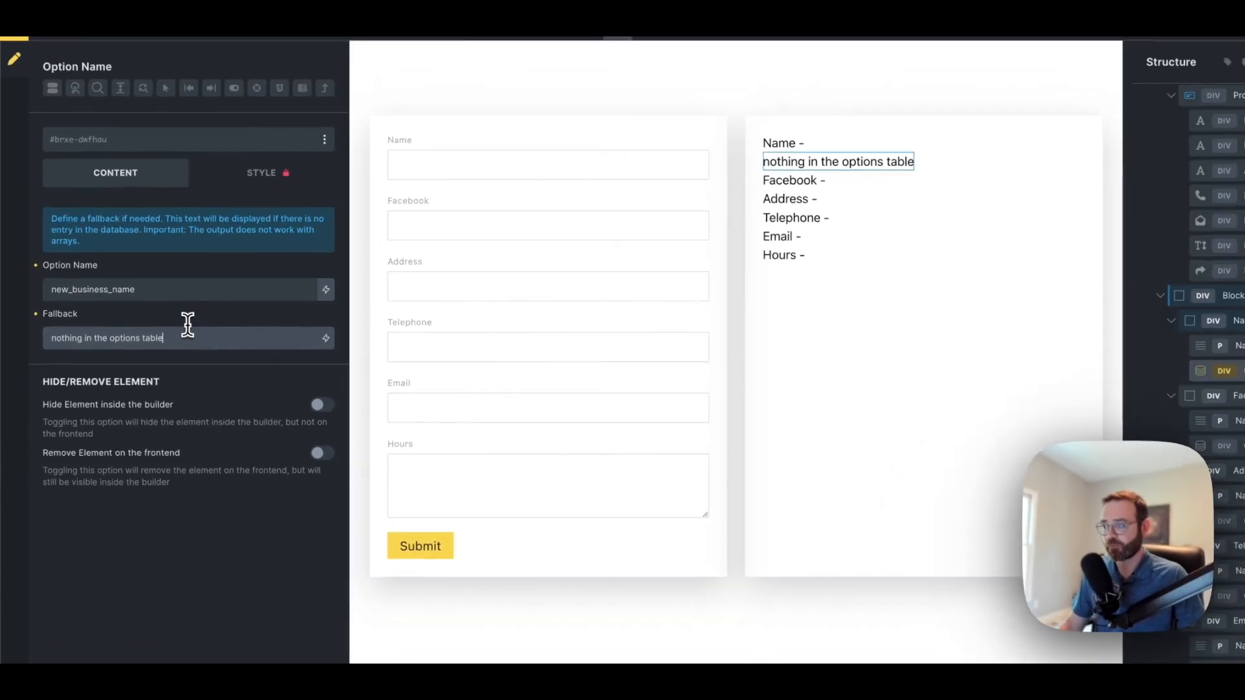
pyautogui.click(1122, 319)
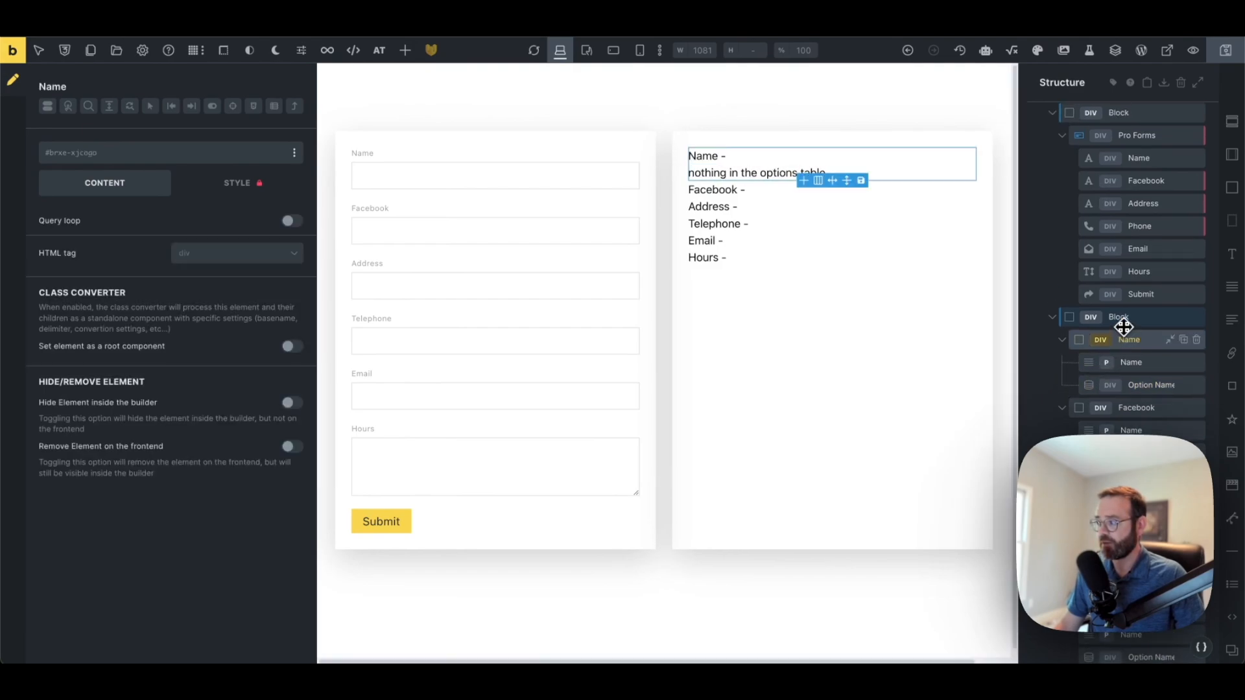
pyautogui.click(162, 160)
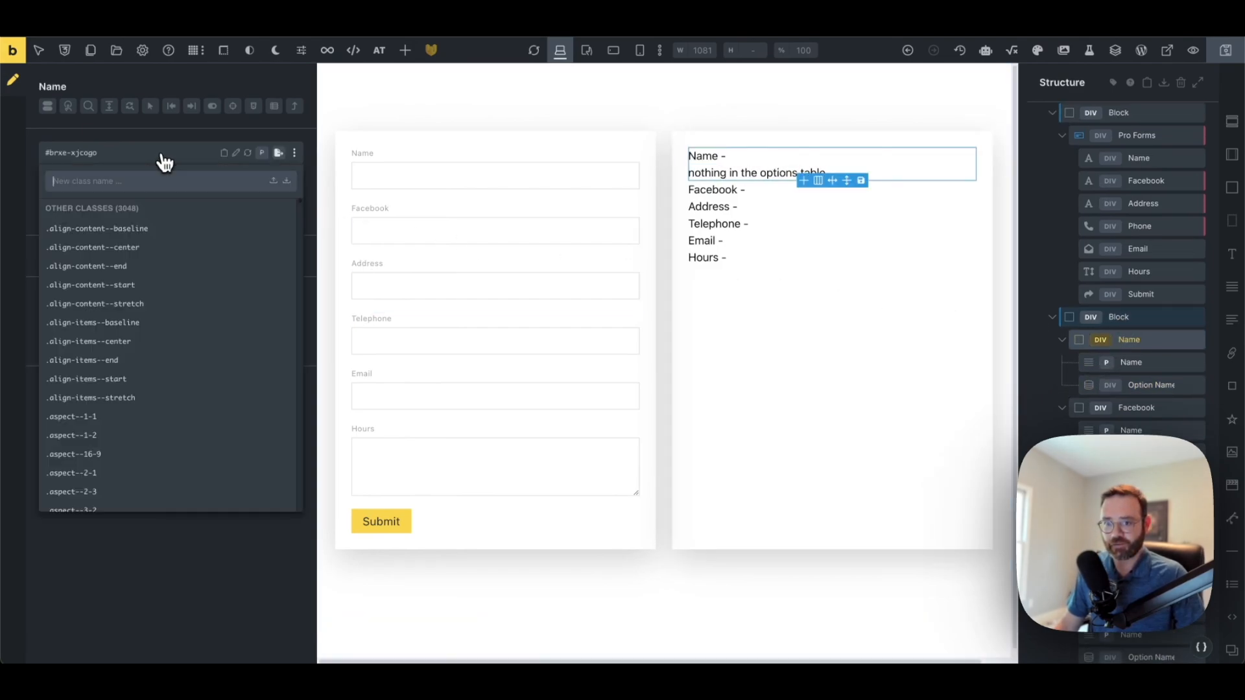
pyautogui.write('business')
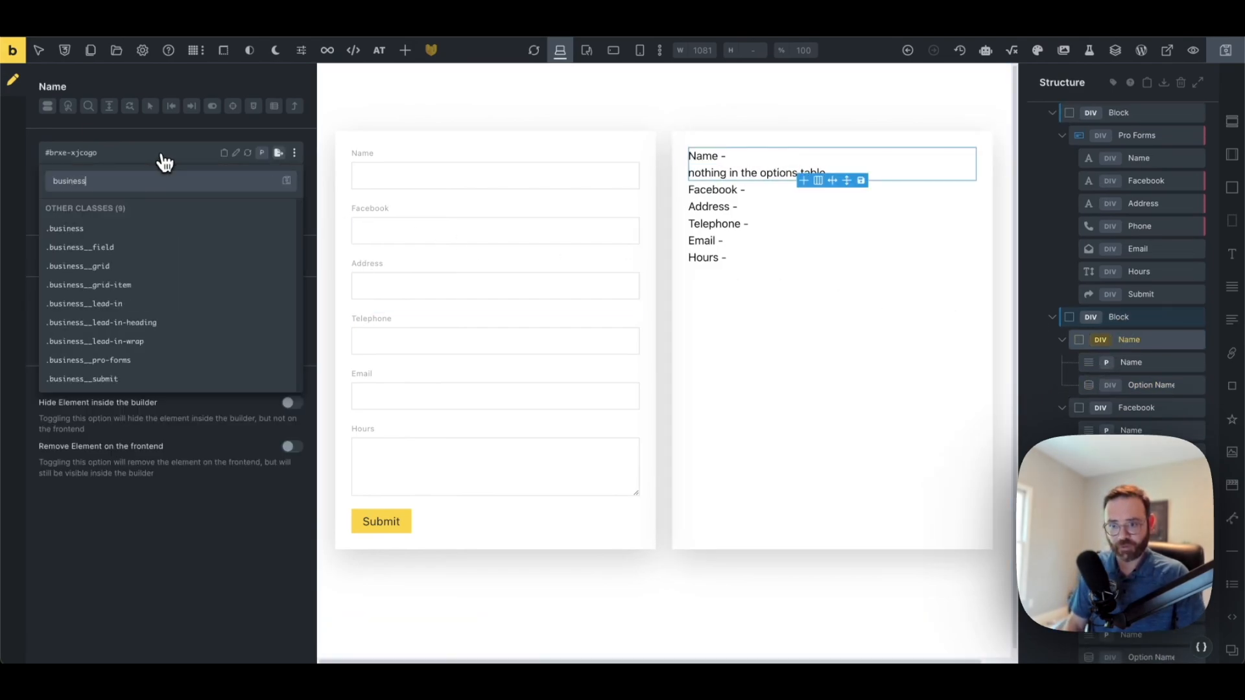
pyautogui.write('__')
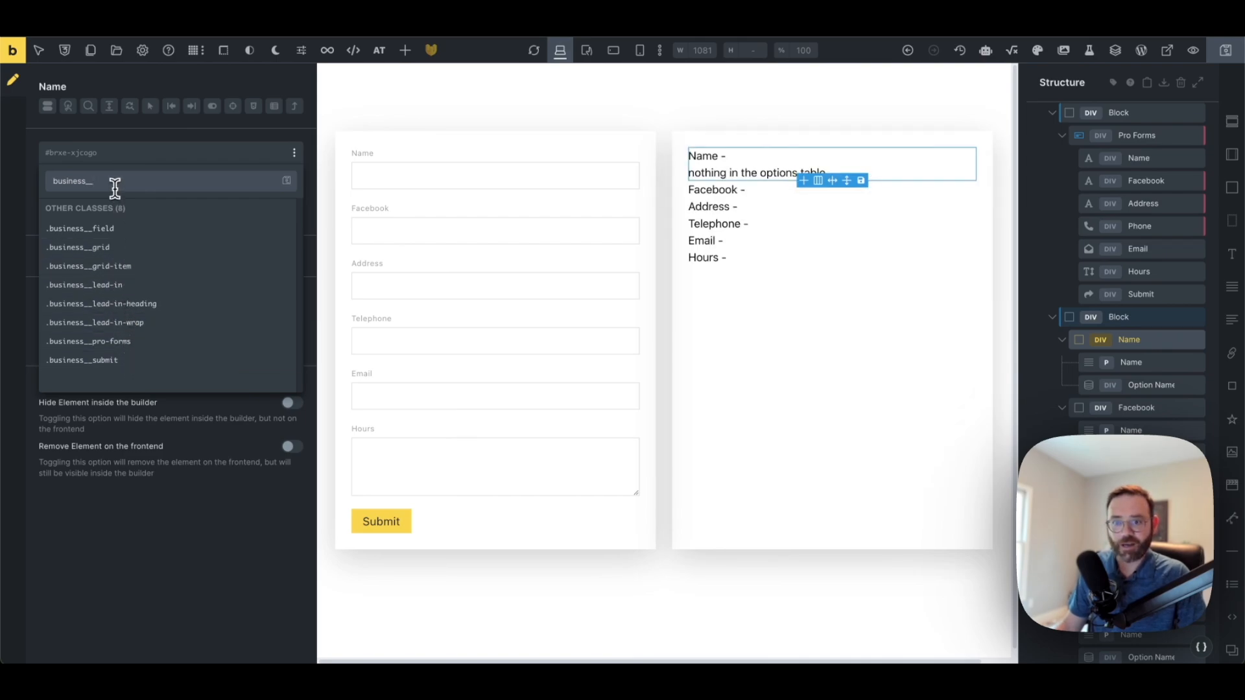
pyautogui.moveTo(114, 185); pyautogui.dragTo(14, 180)
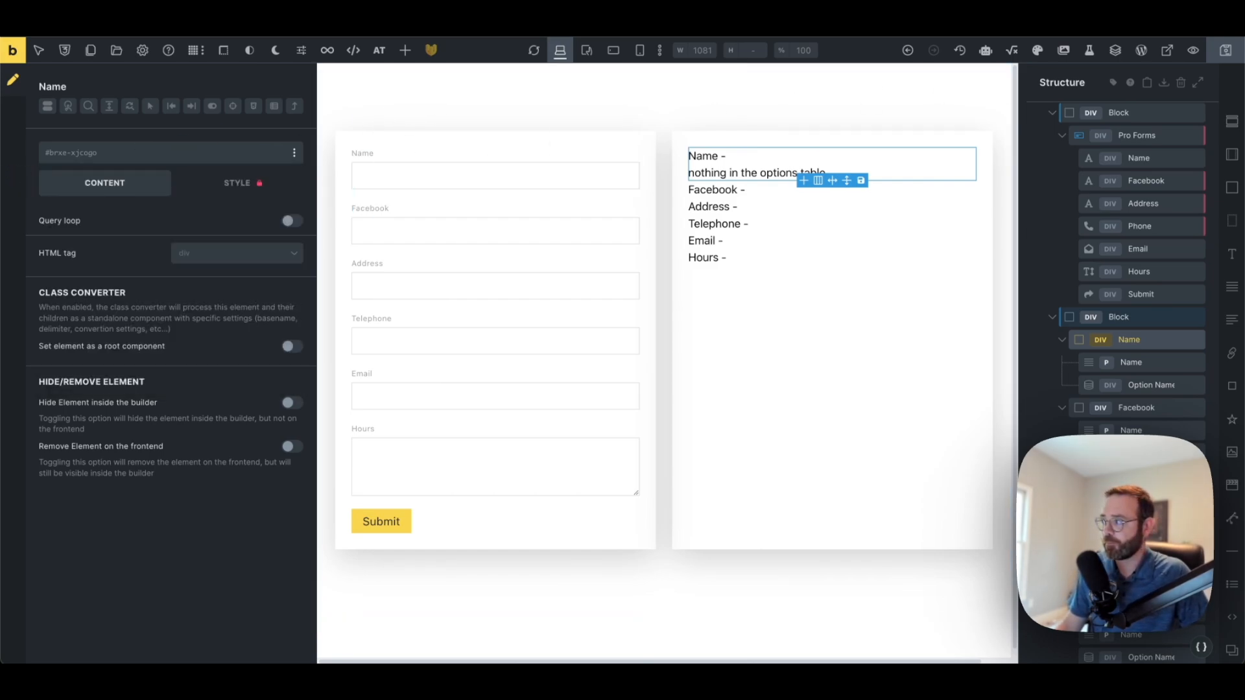
# Save the template and set the Name and Facebook lines to horizontal rows
pyautogui.click(1227, 55)
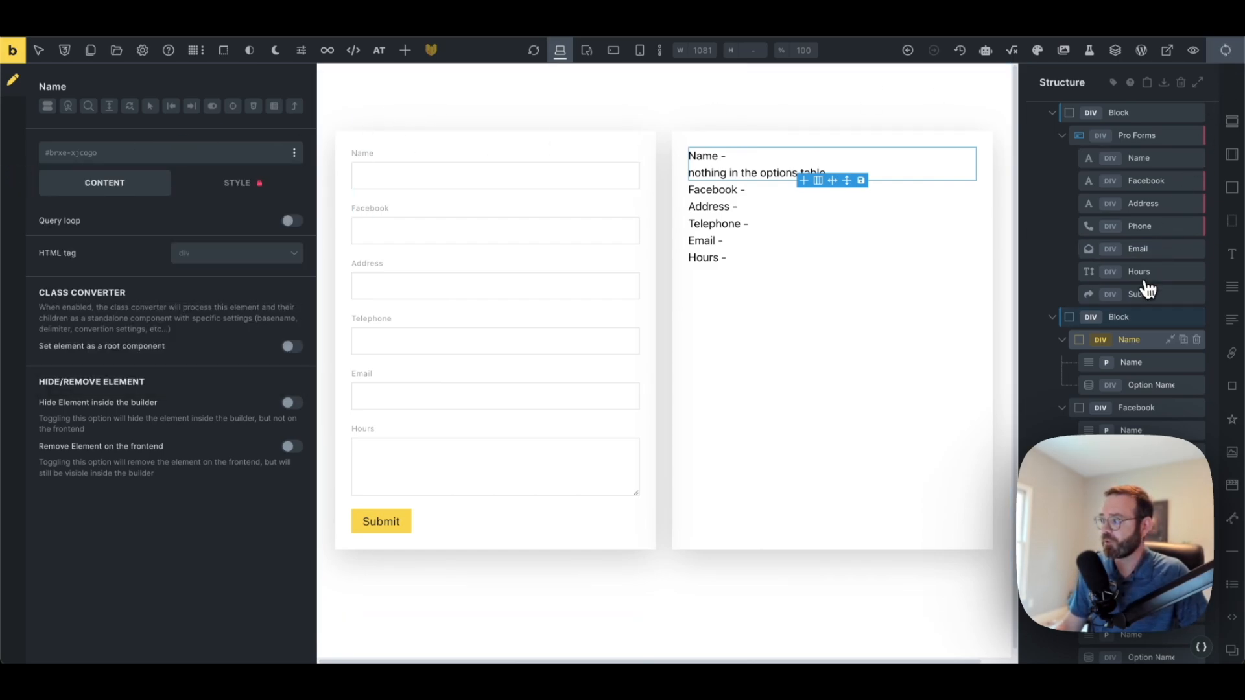
pyautogui.click(1063, 341)
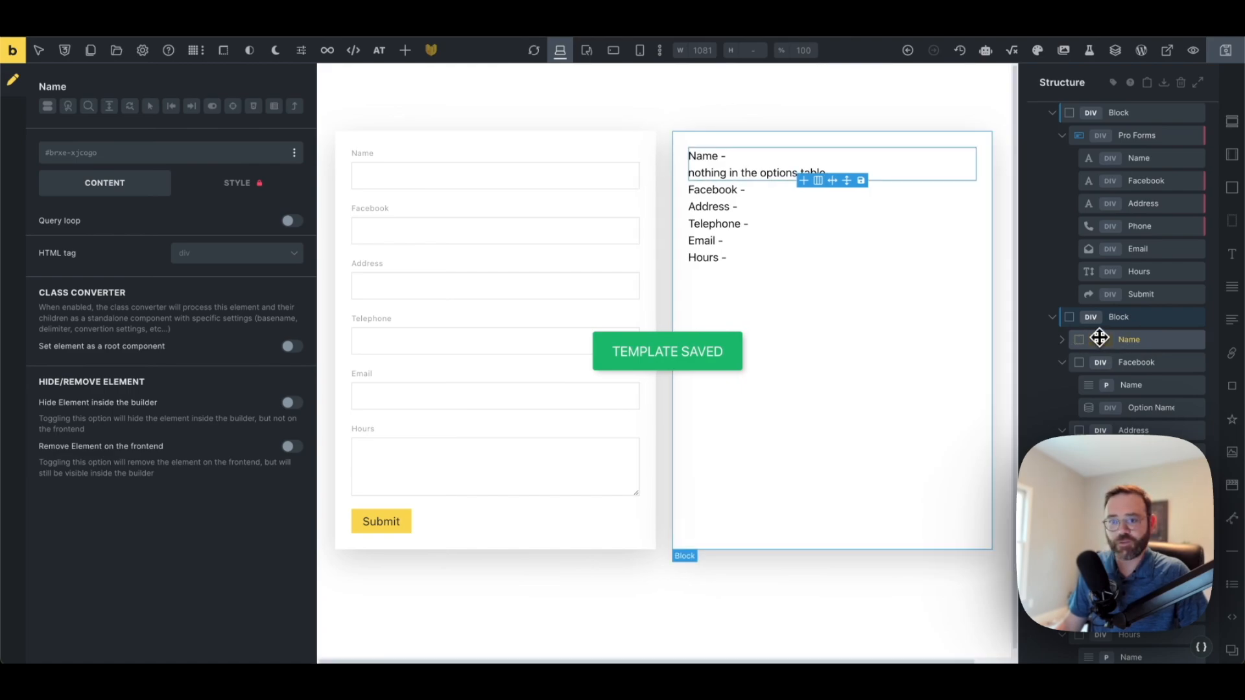
pyautogui.click(260, 192)
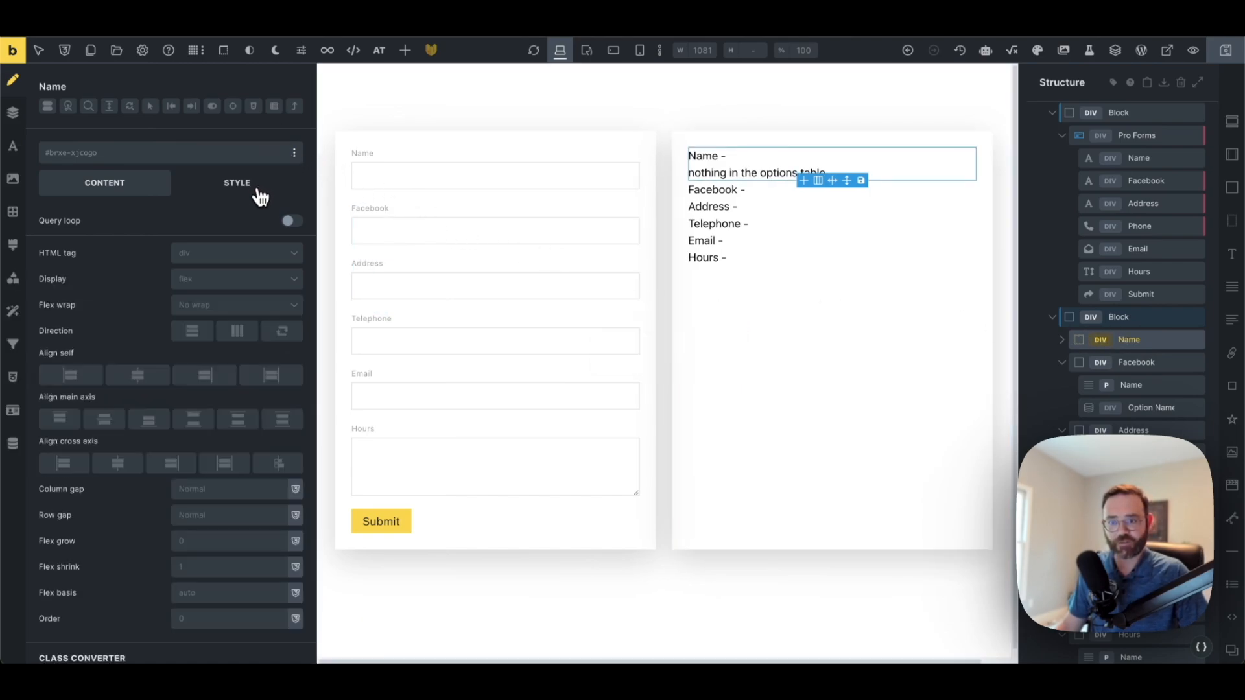
pyautogui.click(238, 332)
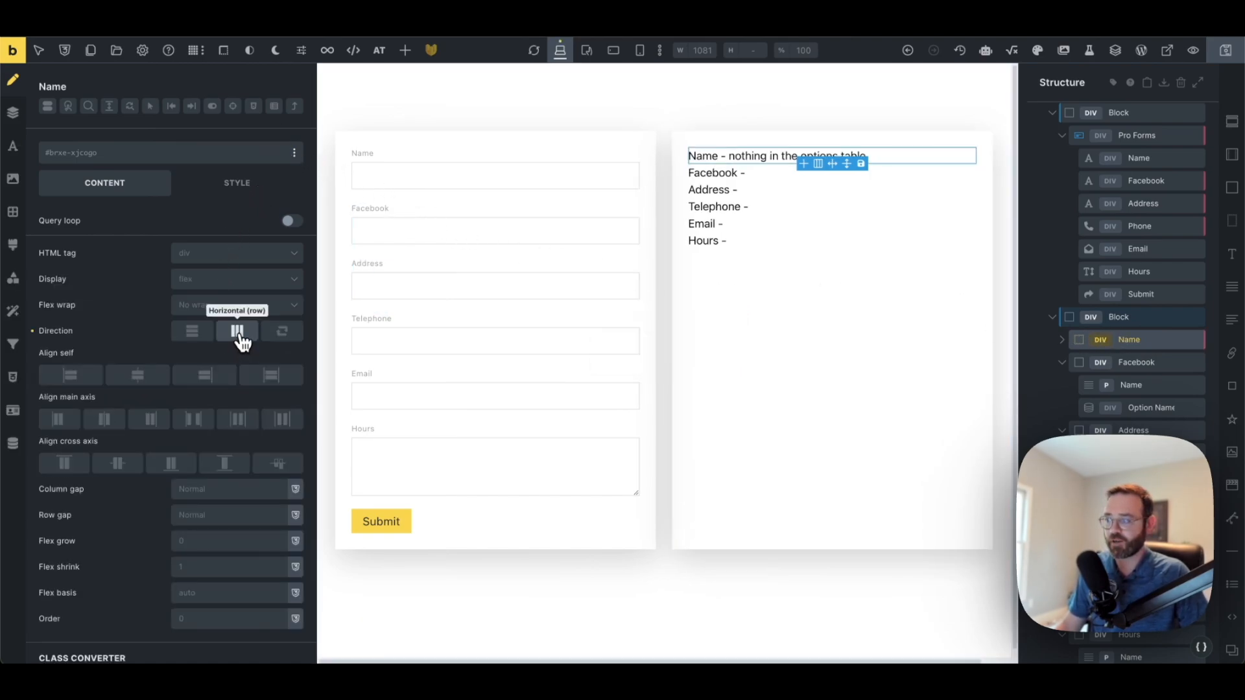
pyautogui.click(1131, 361)
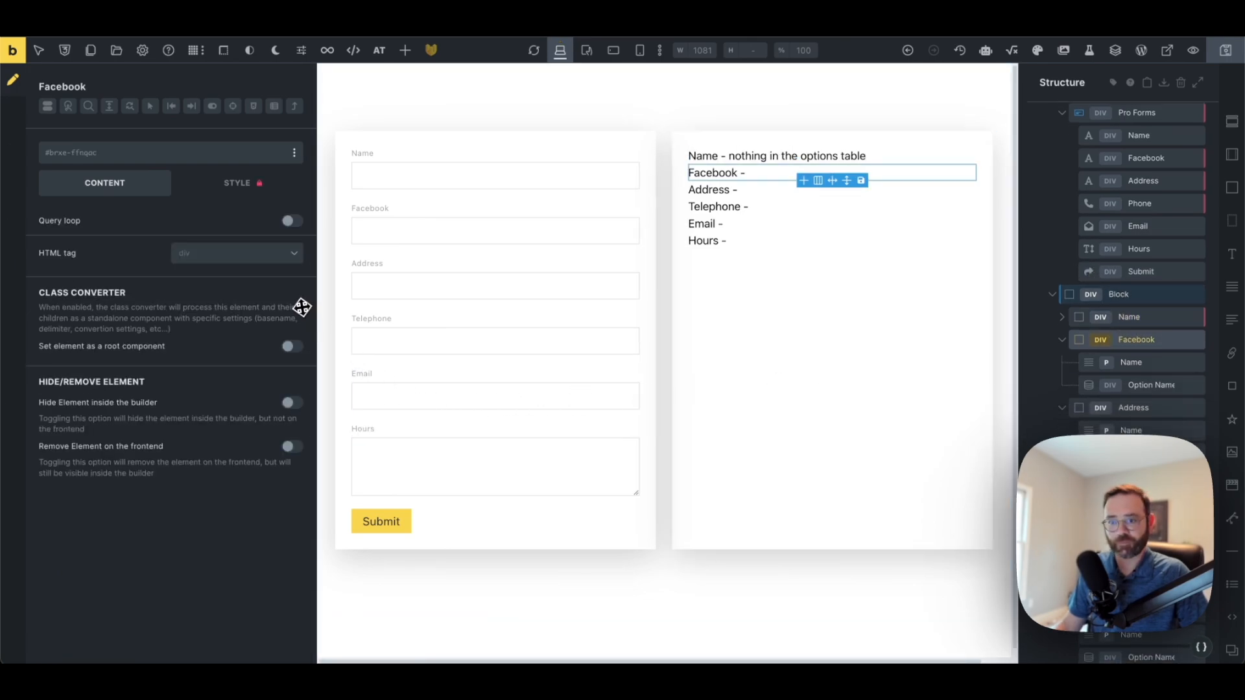
pyautogui.click(238, 331)
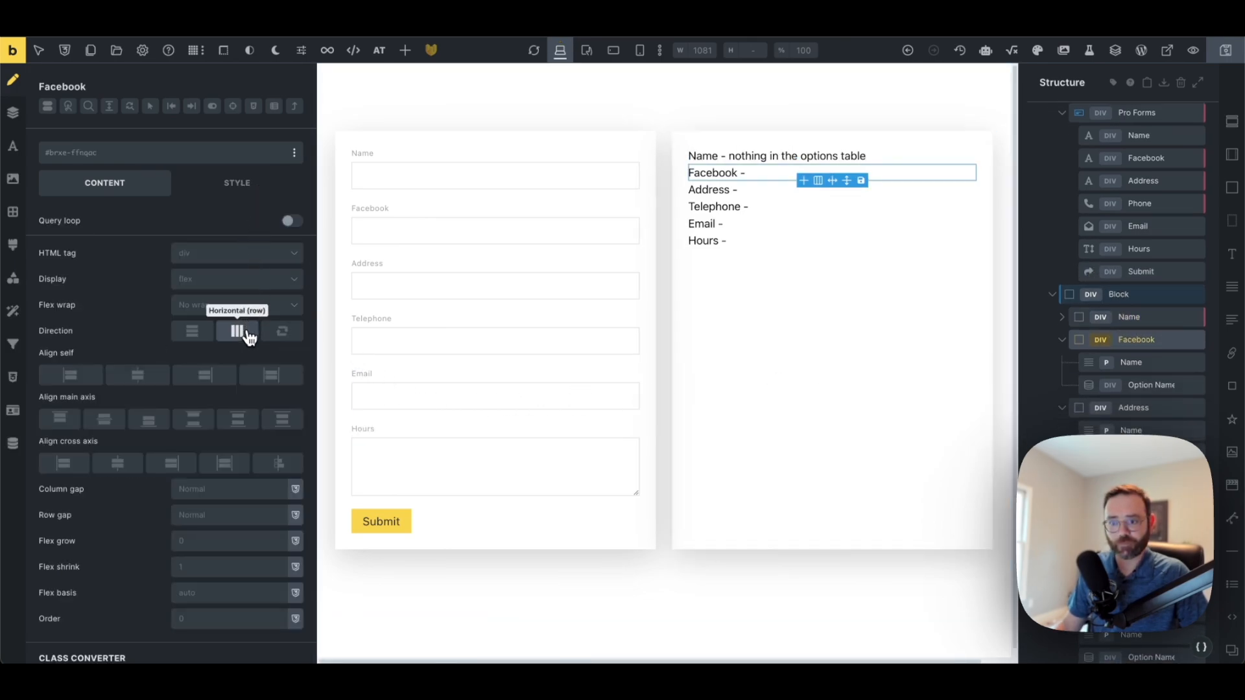
# Set the Address, Telephone and Email lines to horizontal (row) direction
pyautogui.click(1127, 408)
pyautogui.click(261, 184)
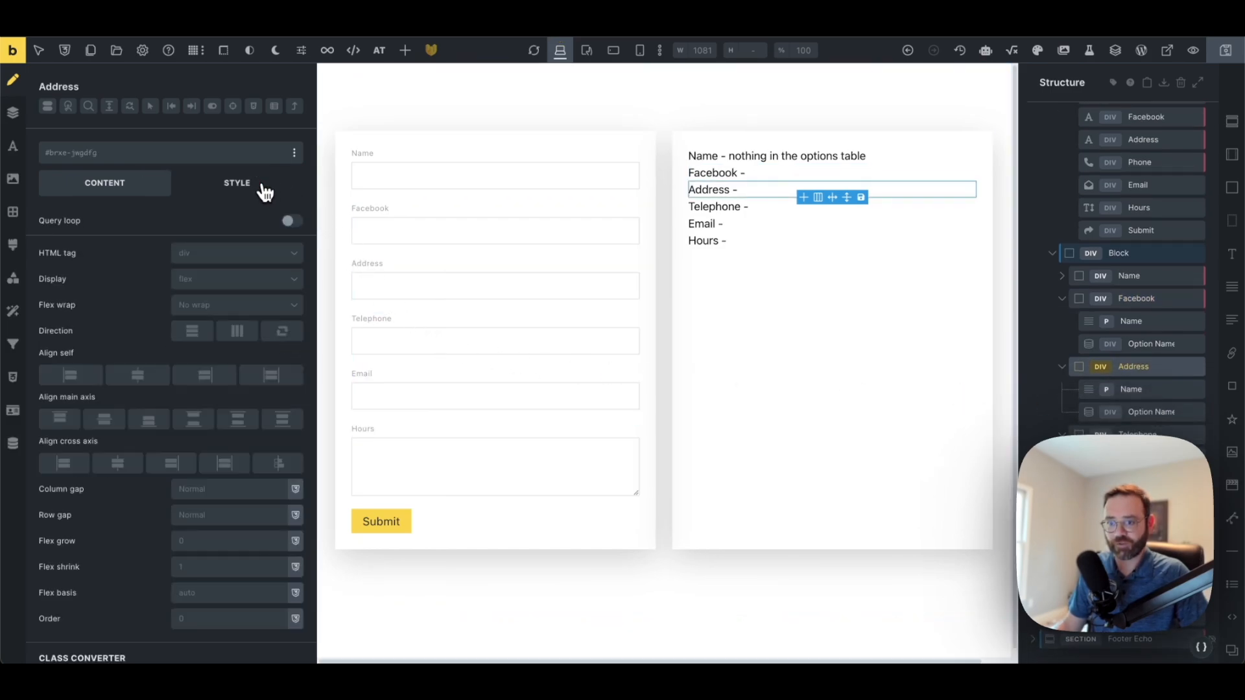
pyautogui.click(238, 331)
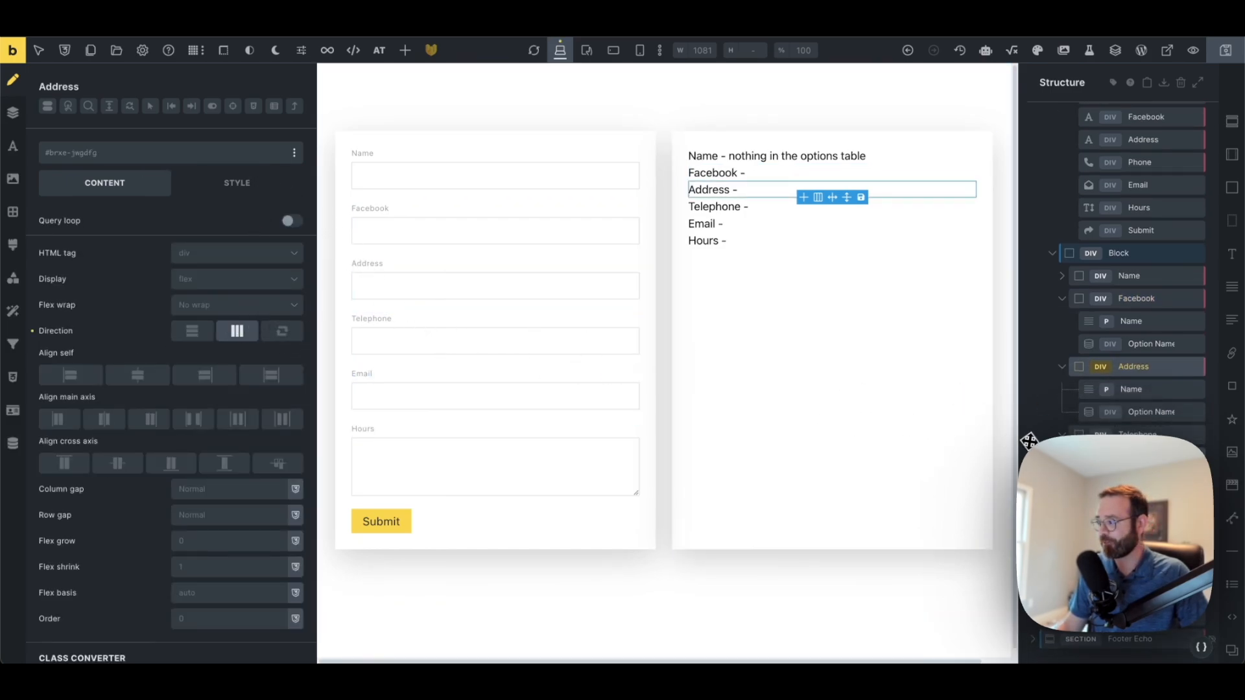
pyautogui.click(1072, 434)
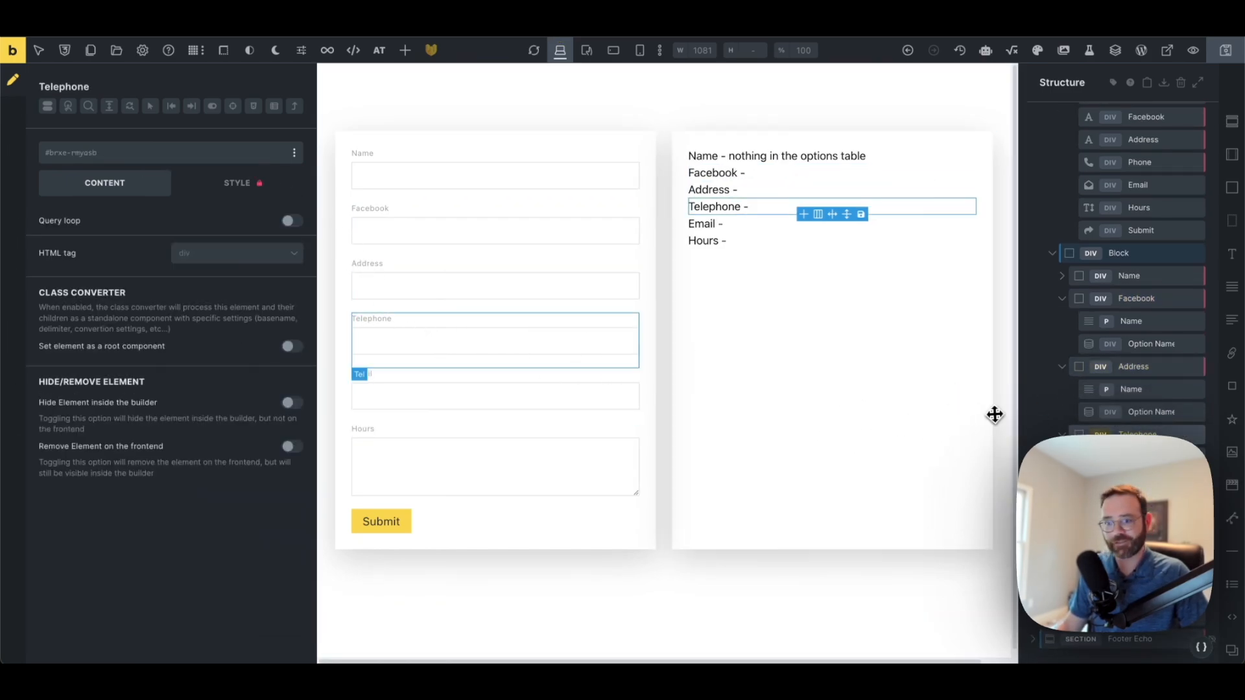
pyautogui.click(260, 185)
pyautogui.click(246, 337)
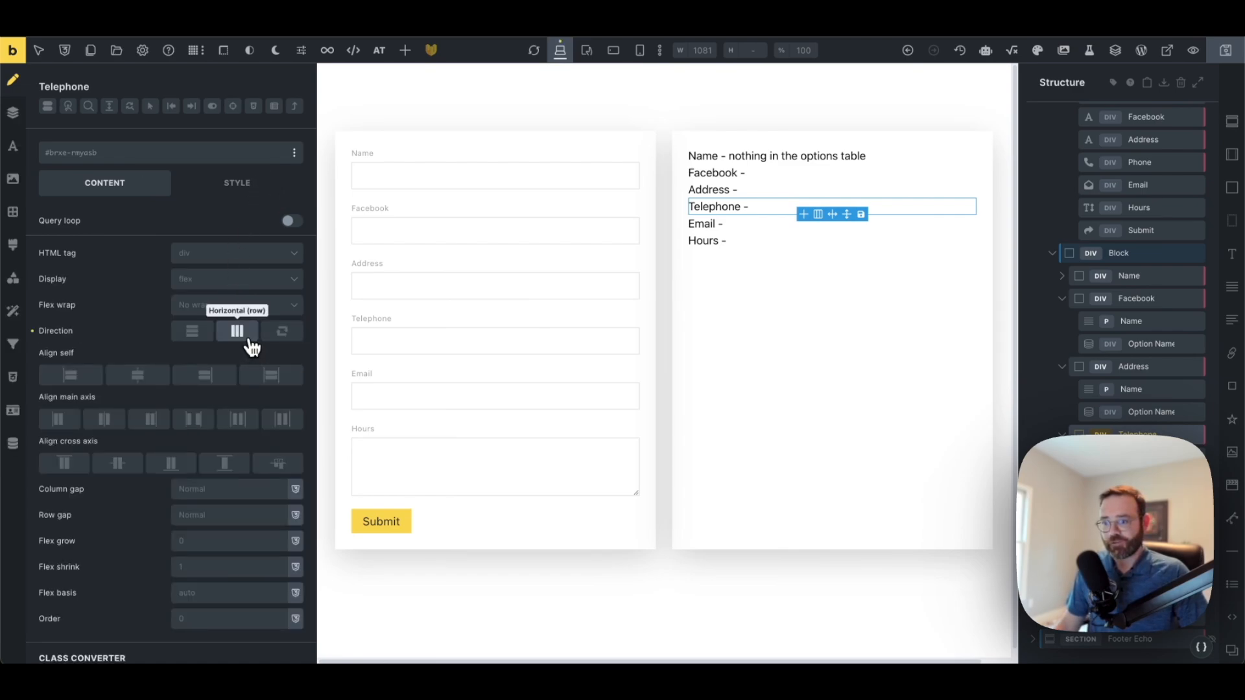
pyautogui.click(1090, 502)
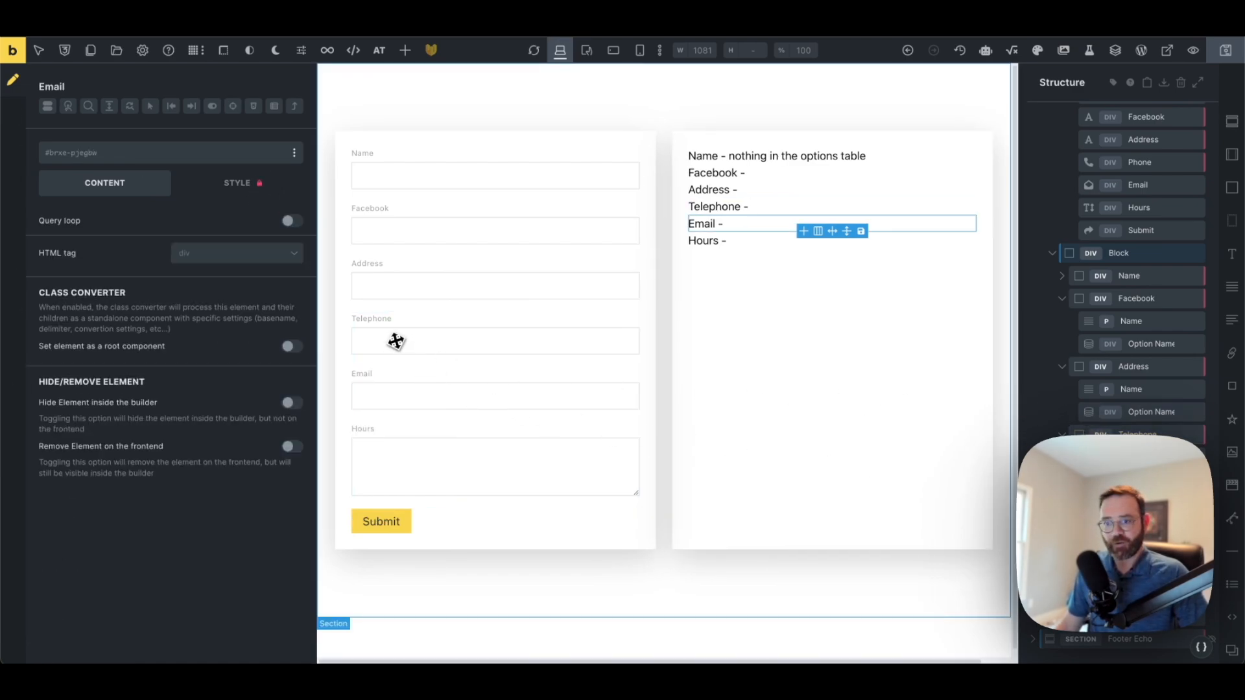
pyautogui.click(259, 184)
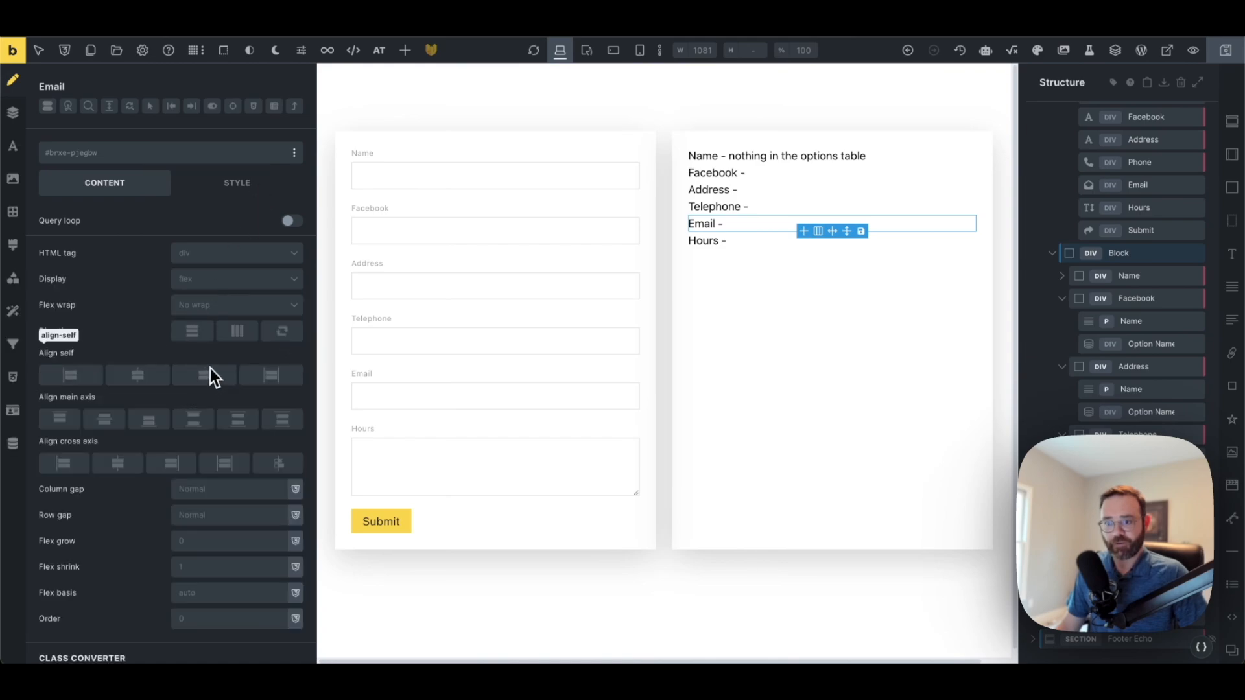
pyautogui.click(237, 331)
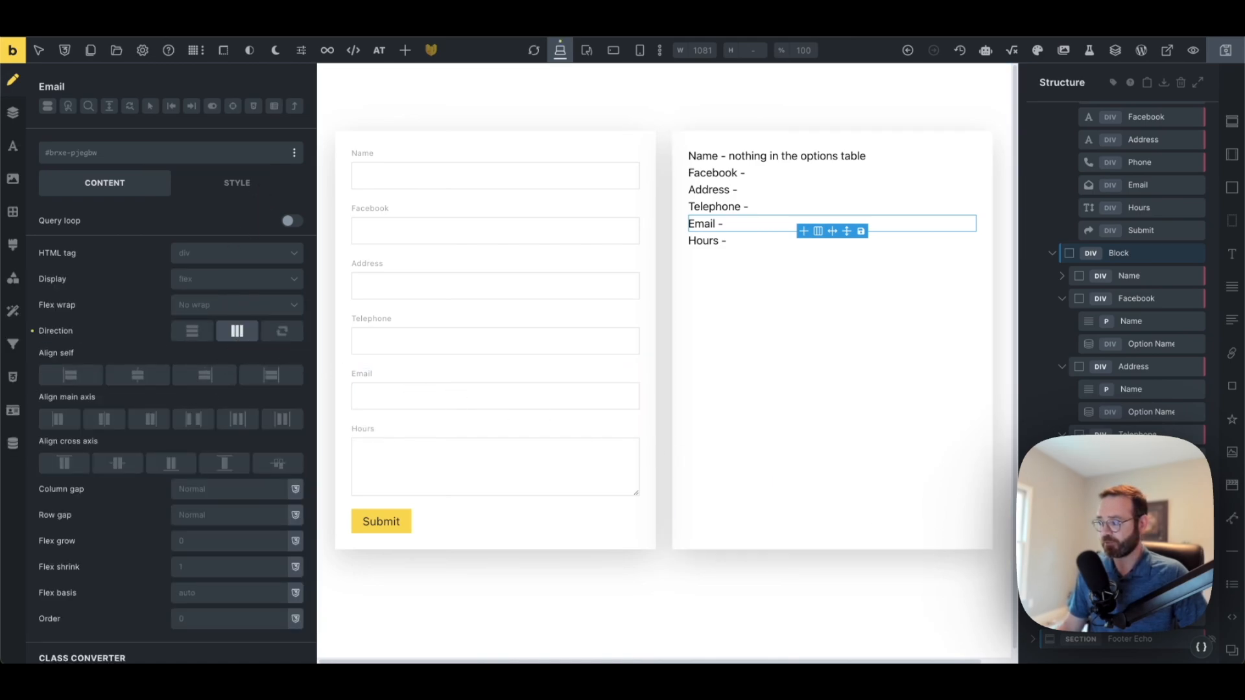
pyautogui.click(1089, 570)
pyautogui.click(260, 185)
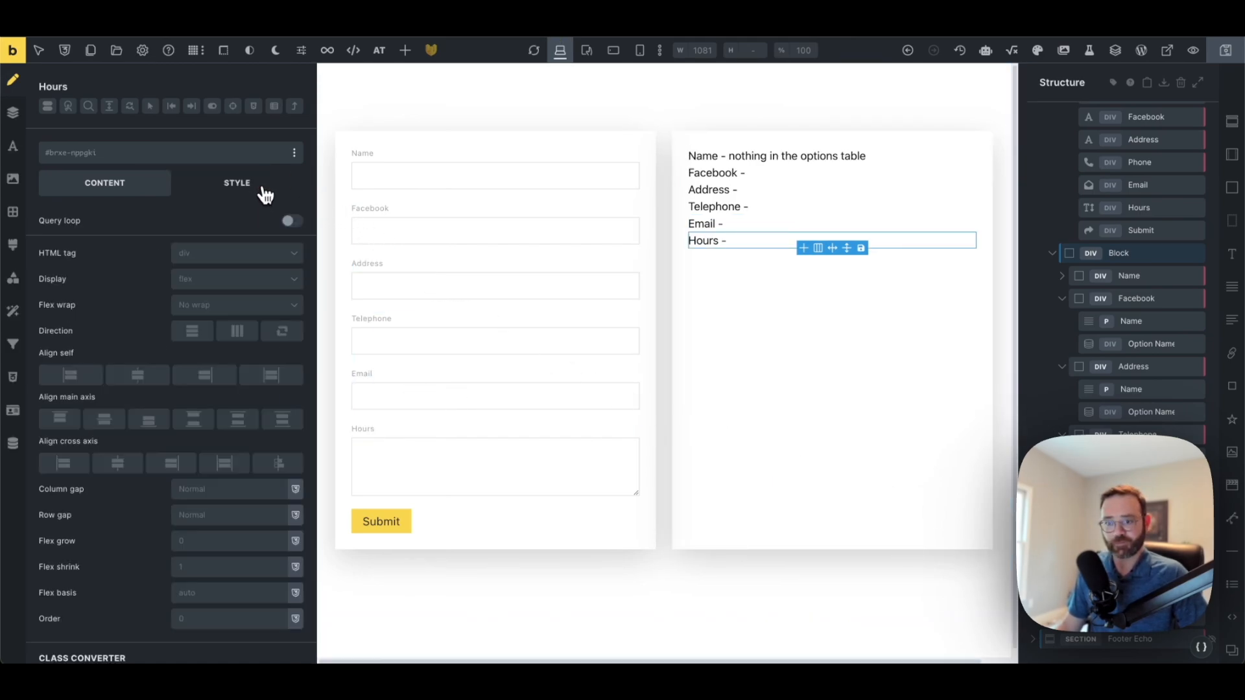
# Lay out the Hours line in a row with the fallback 'no option in the database'
pyautogui.click(237, 329)
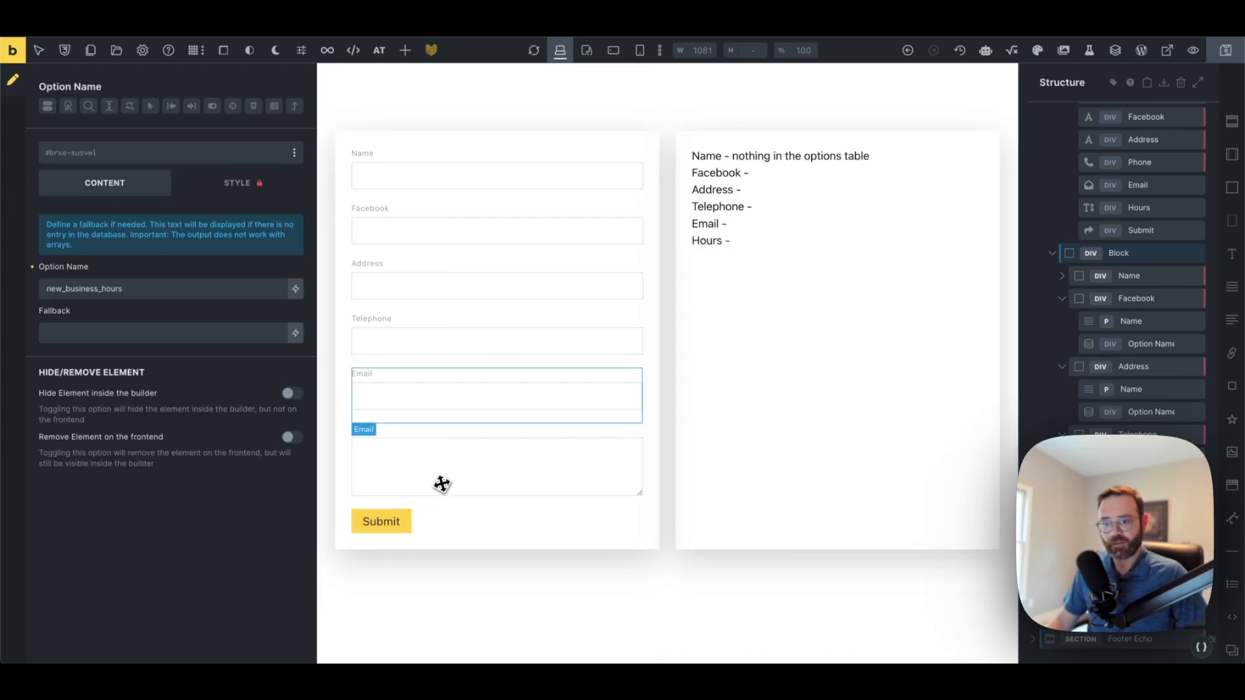
pyautogui.click(240, 336)
pyautogui.write('new_business_')
pyautogui.hotkey('ctrl', 'a')
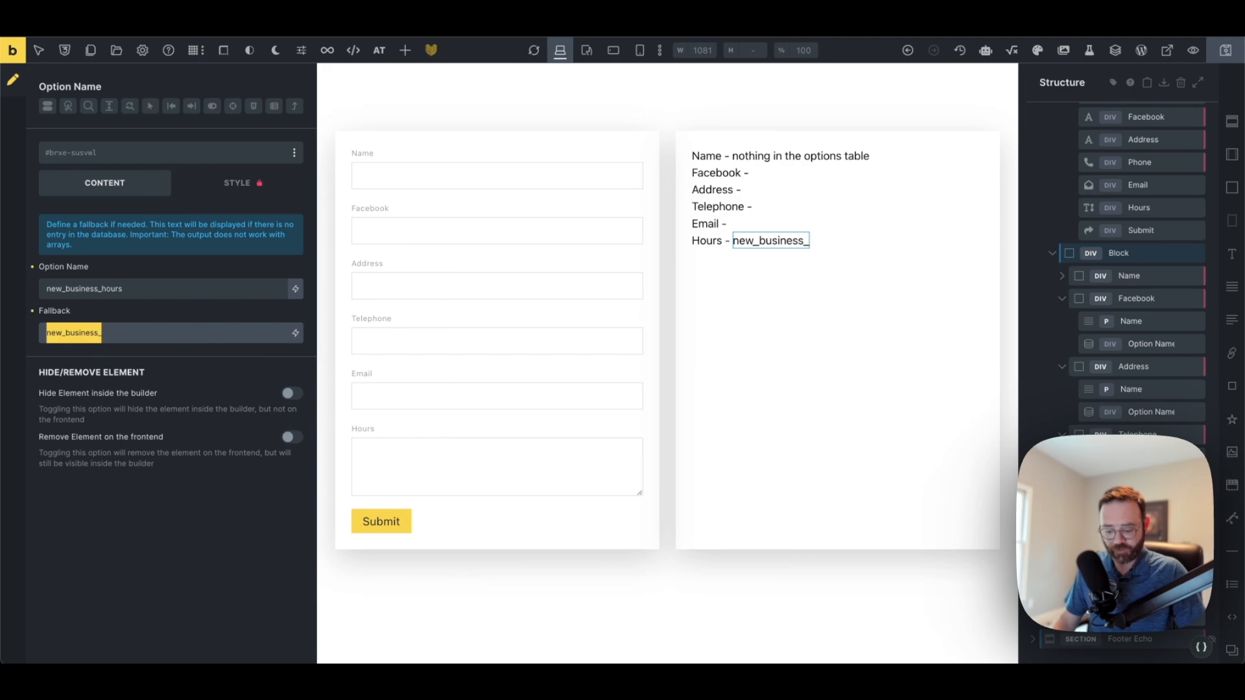
pyautogui.write('no option')
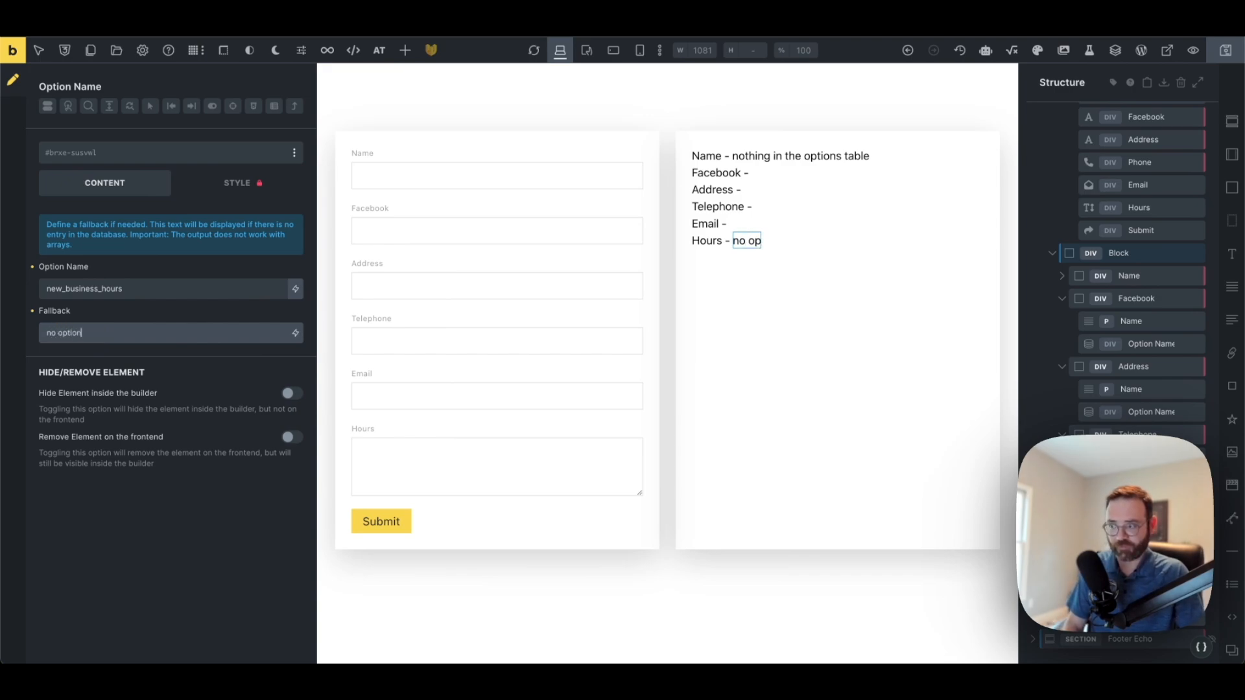
pyautogui.write(' in the database')
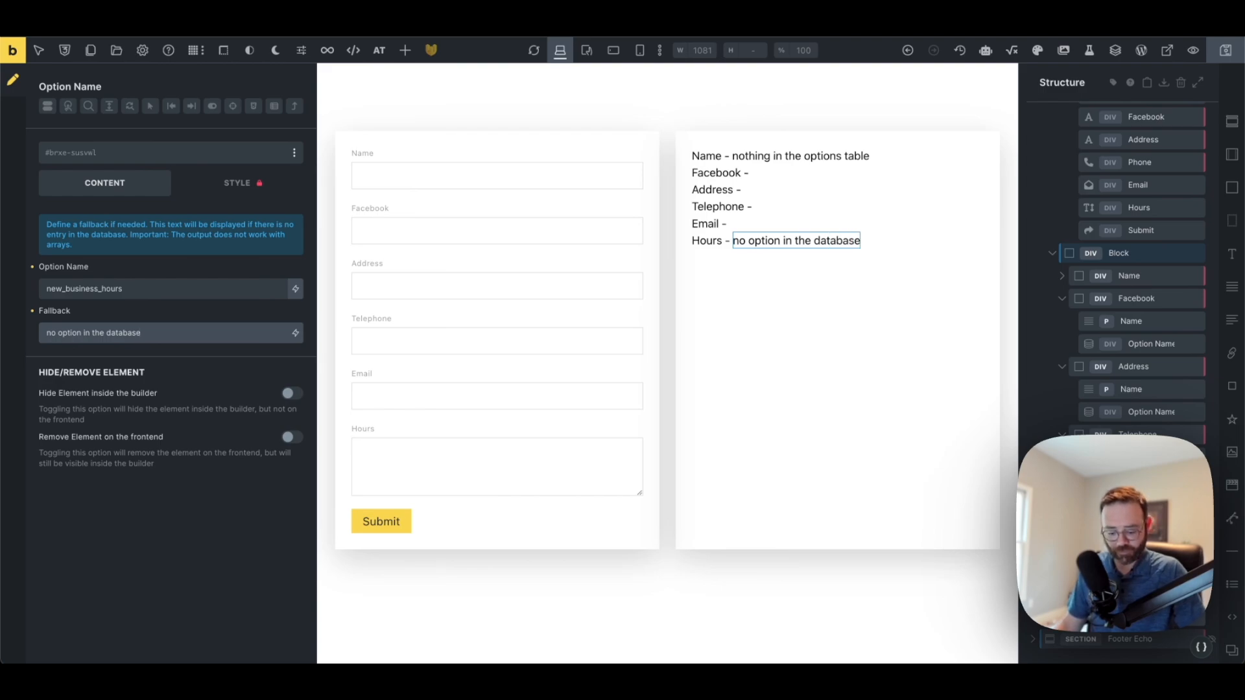
pyautogui.hotkey('ctrl', 'a')
pyautogui.hotkey('ctrl', 'c')
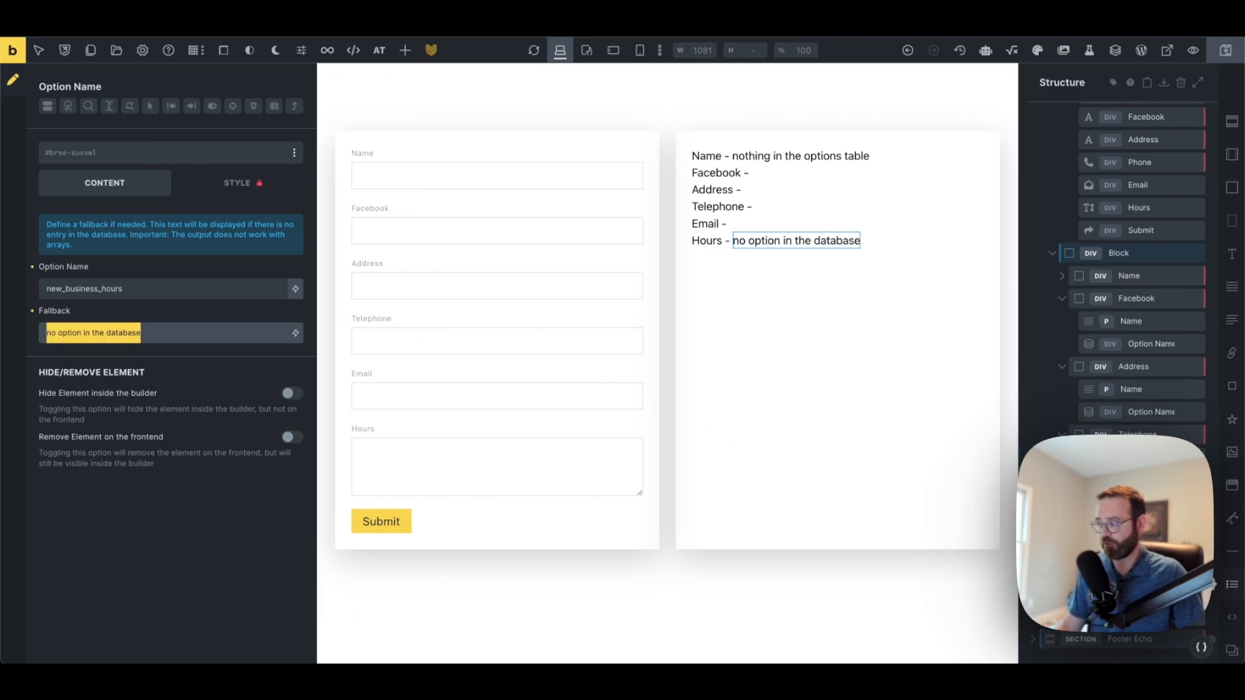
# Paste the 'no option in the database' fallback into the Email, Telephone and Address option values
pyautogui.click(1151, 548)
pyautogui.click(194, 333)
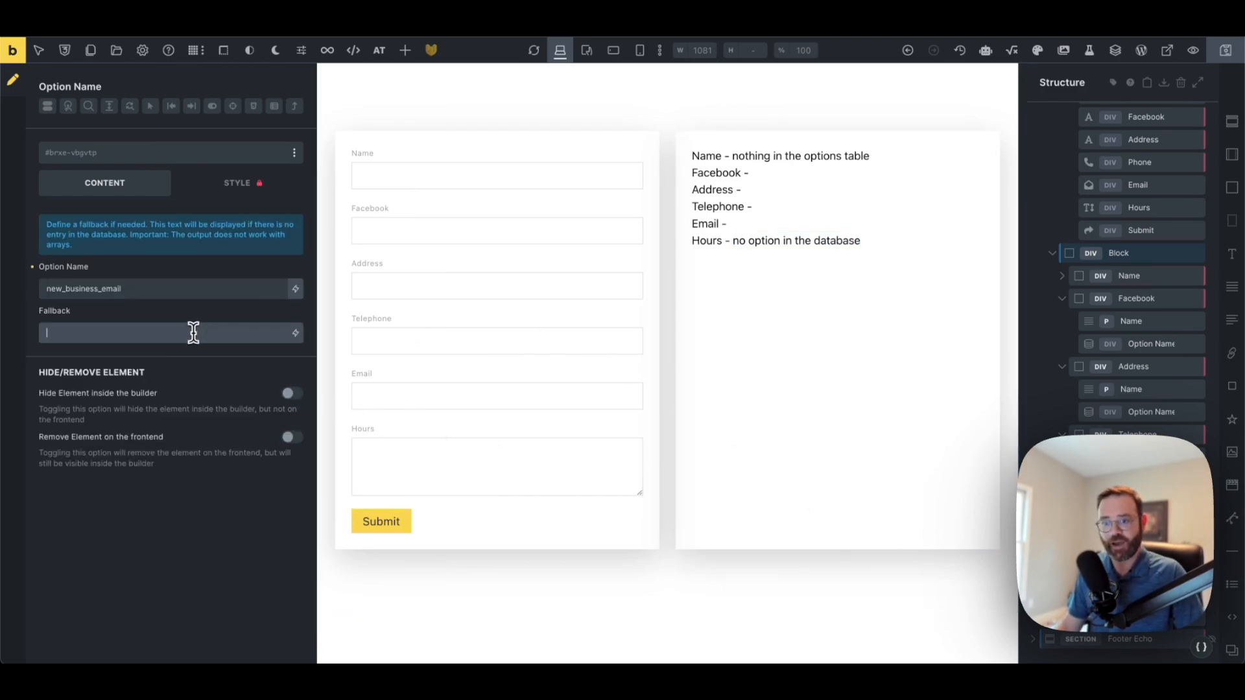
pyautogui.hotkey('ctrl', 'v')
pyautogui.click(1151, 480)
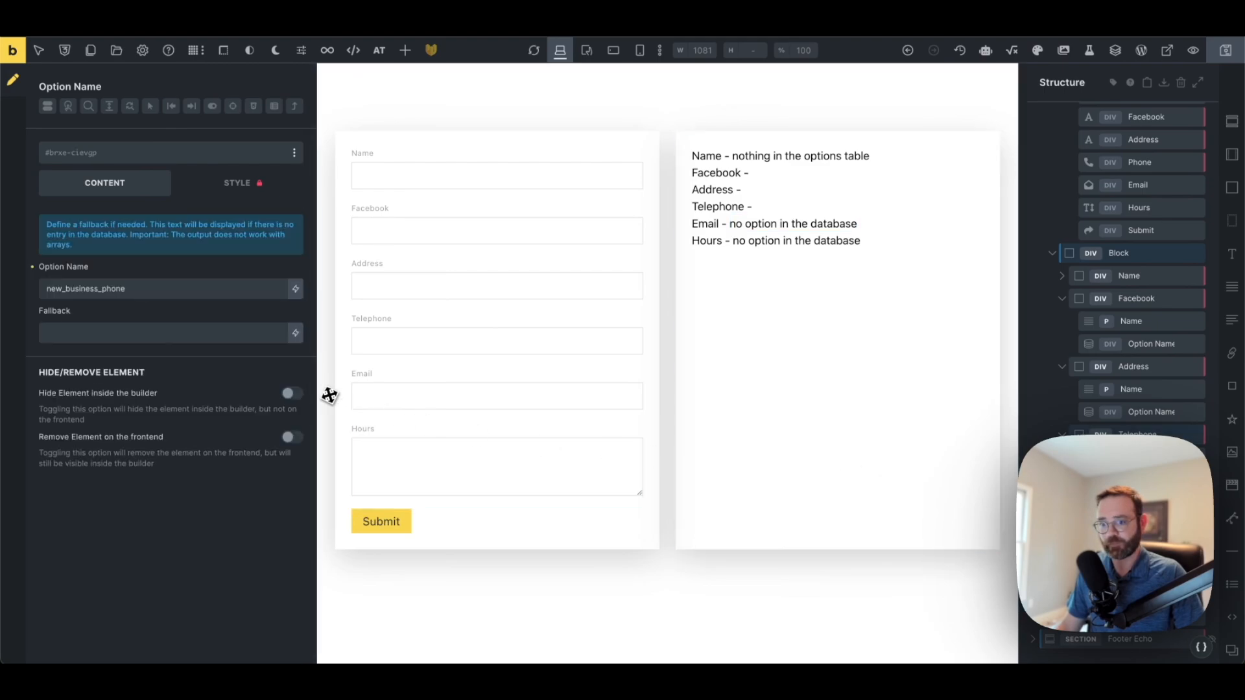
pyautogui.click(223, 328)
pyautogui.hotkey('ctrl', 'v')
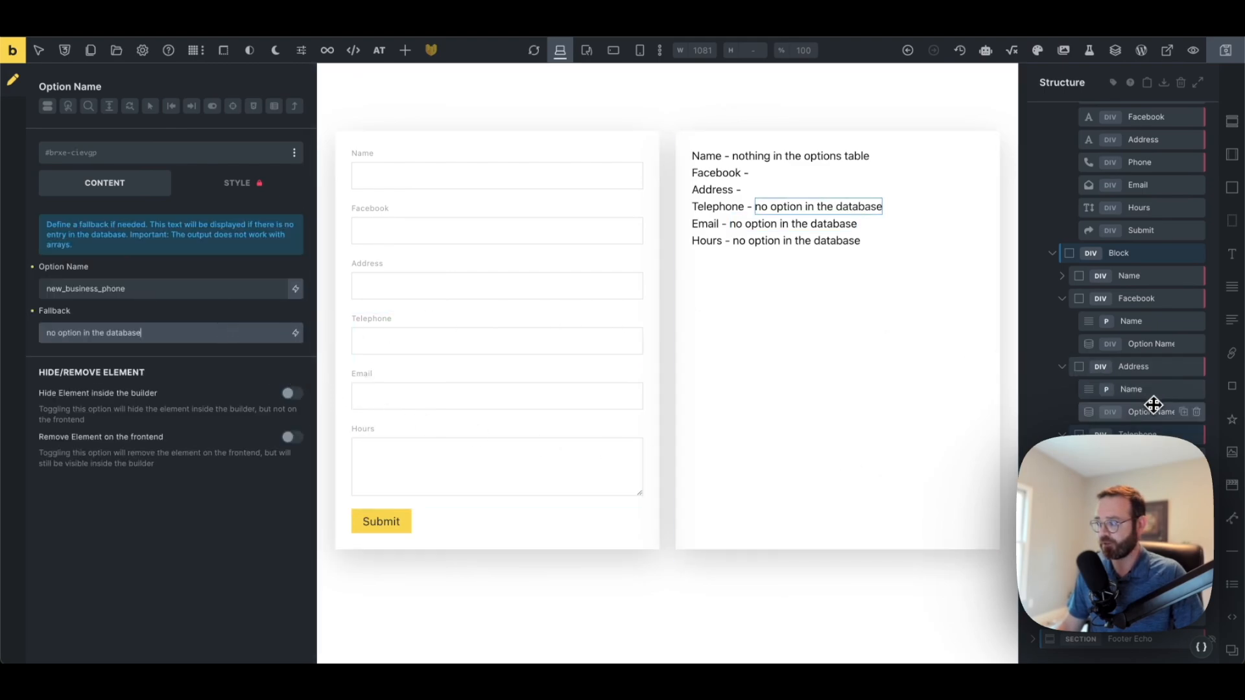
pyautogui.click(1151, 411)
pyautogui.click(156, 336)
pyautogui.hotkey('ctrl', 'v')
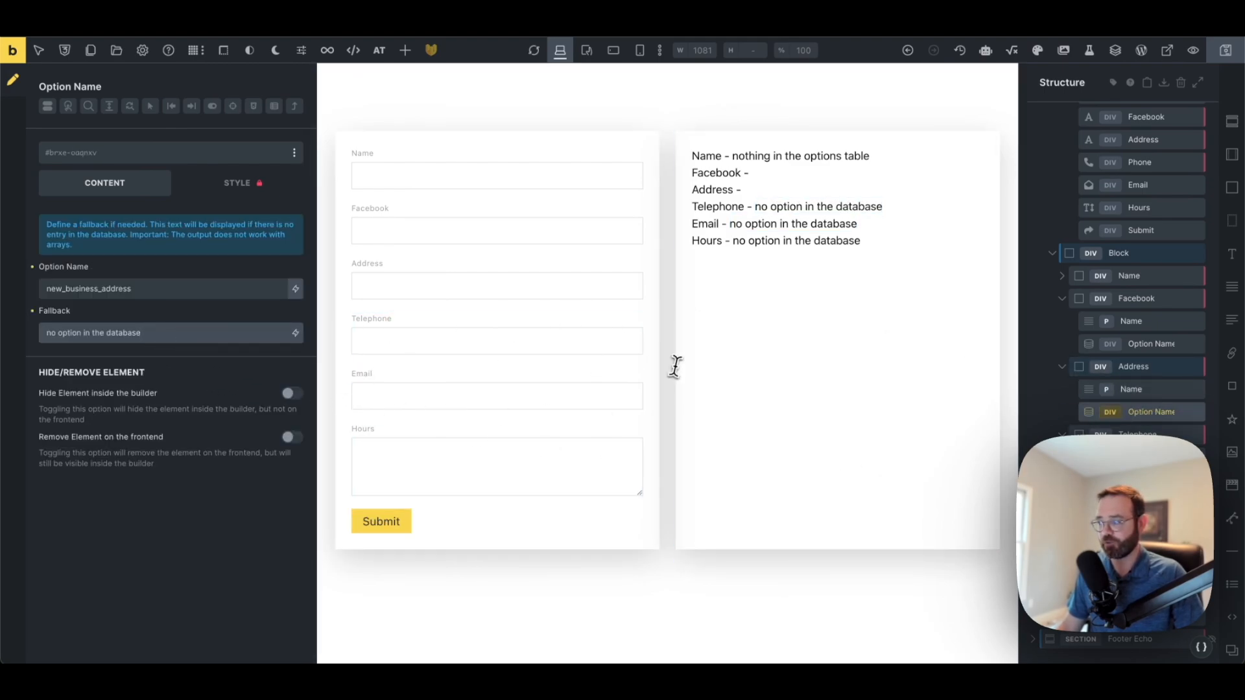
# Apply the same fallback to the Facebook and Name option values and save the template
pyautogui.click(1140, 344)
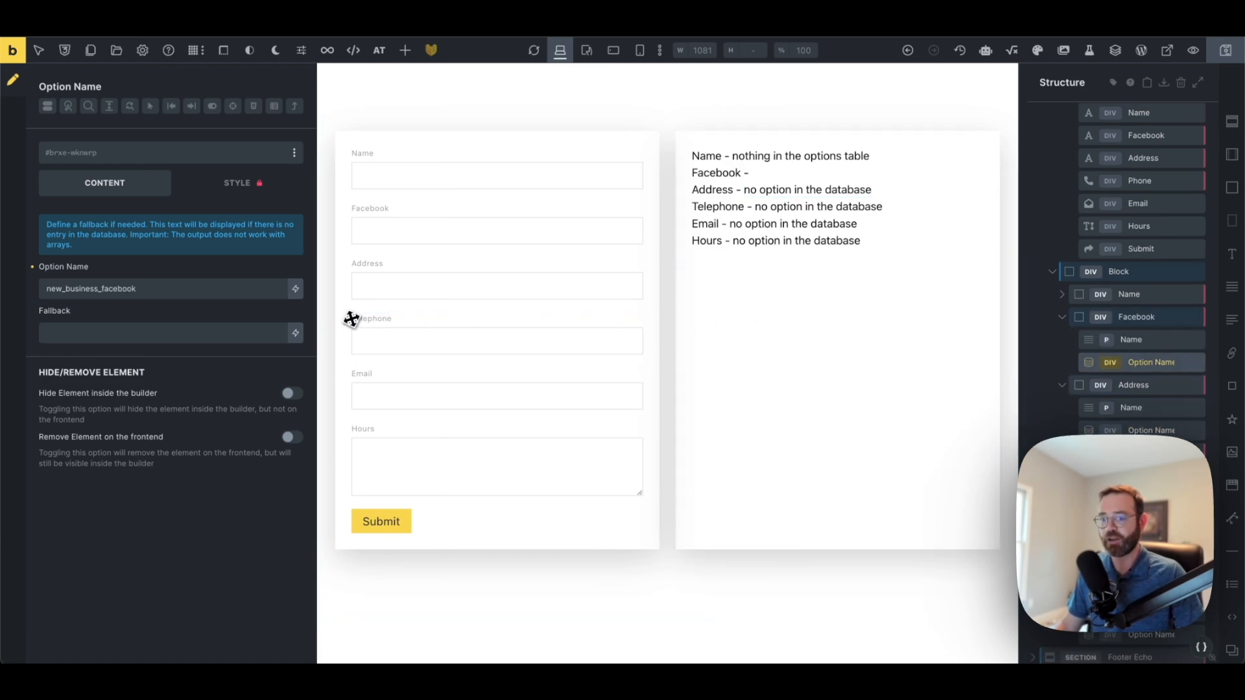
pyautogui.click(244, 332)
pyautogui.hotkey('ctrl', 'v')
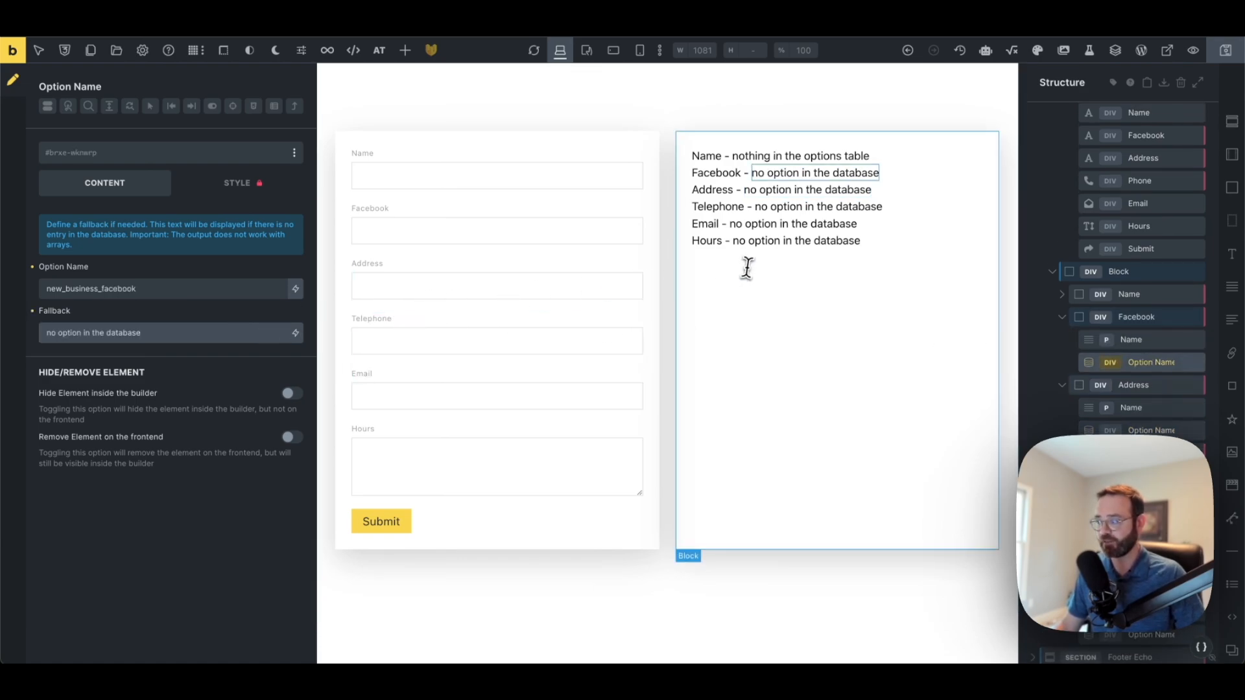
pyautogui.click(1074, 294)
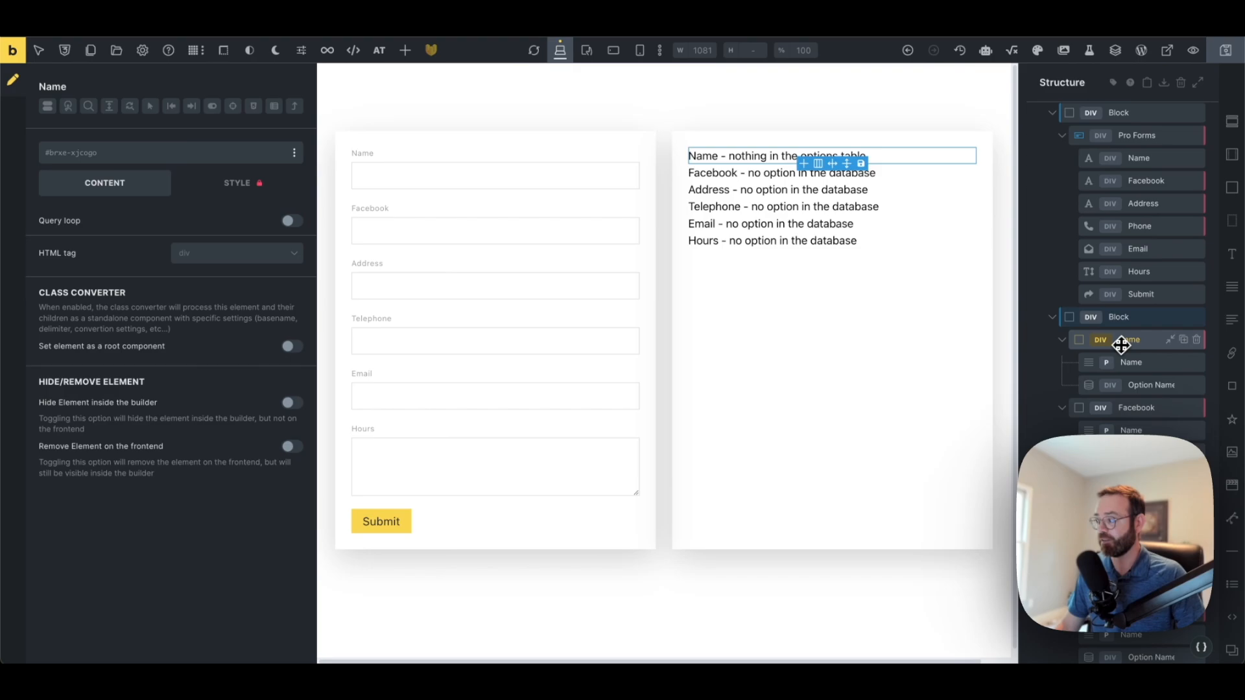
pyautogui.click(1149, 389)
pyautogui.tripleClick(212, 333)
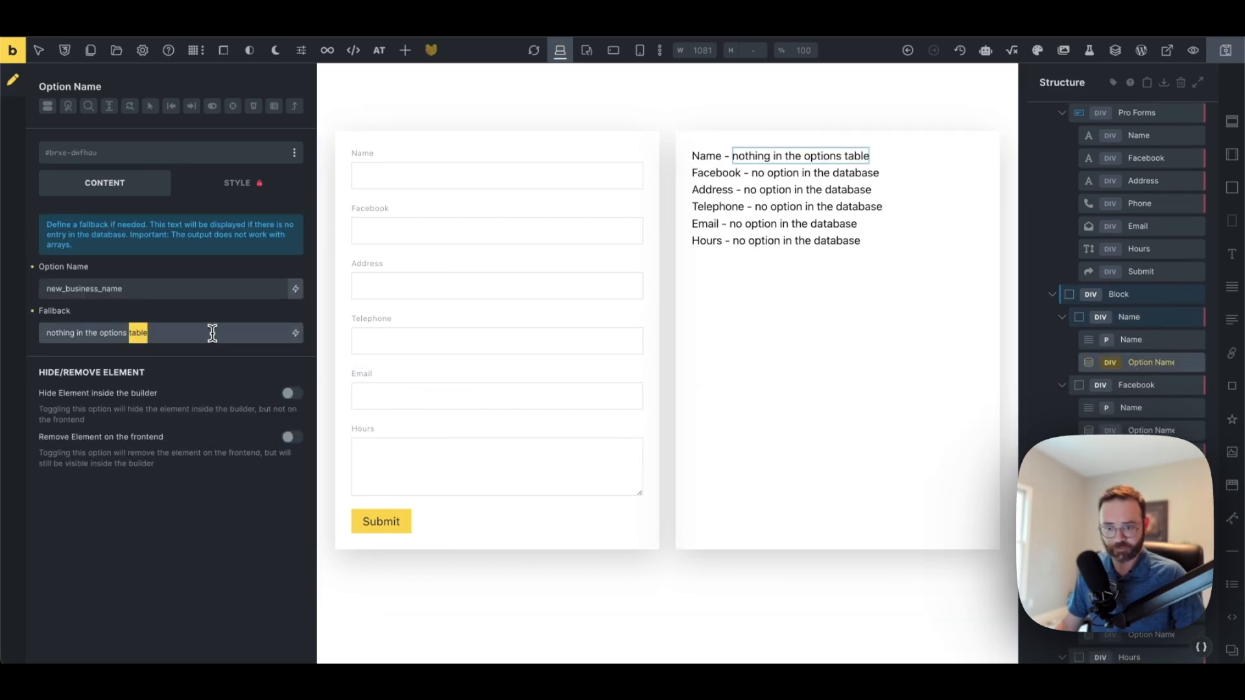
pyautogui.hotkey('ctrl', 'v')
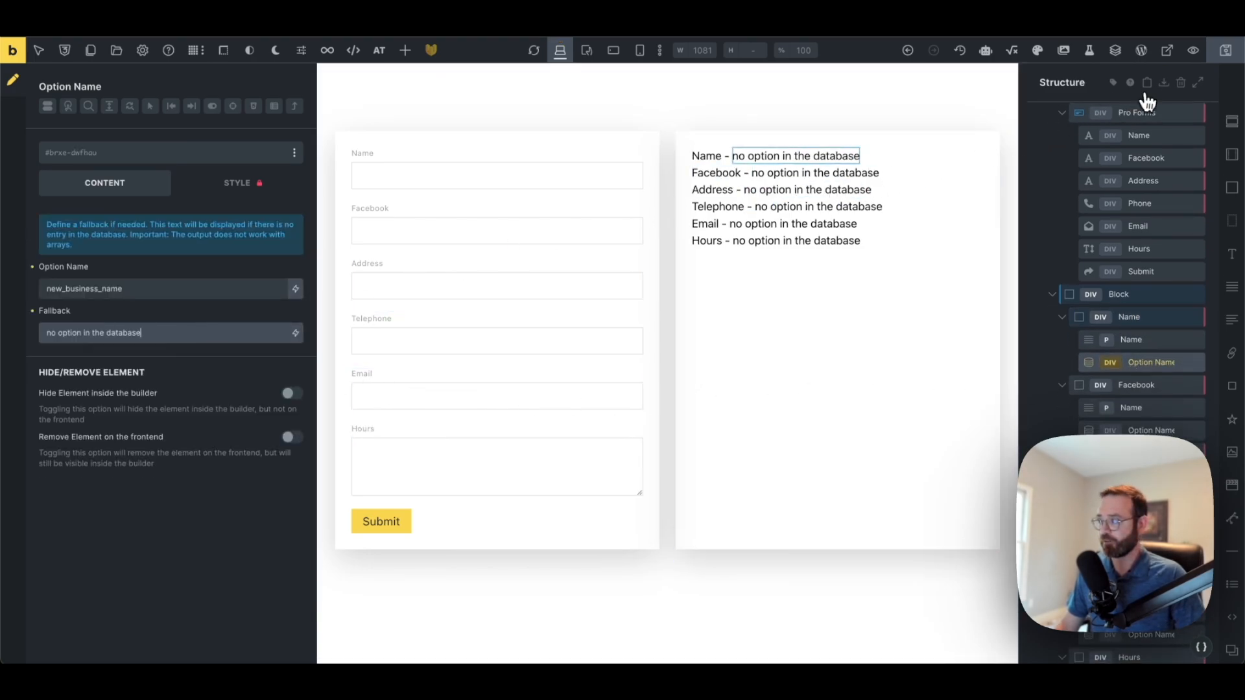
pyautogui.click(1226, 51)
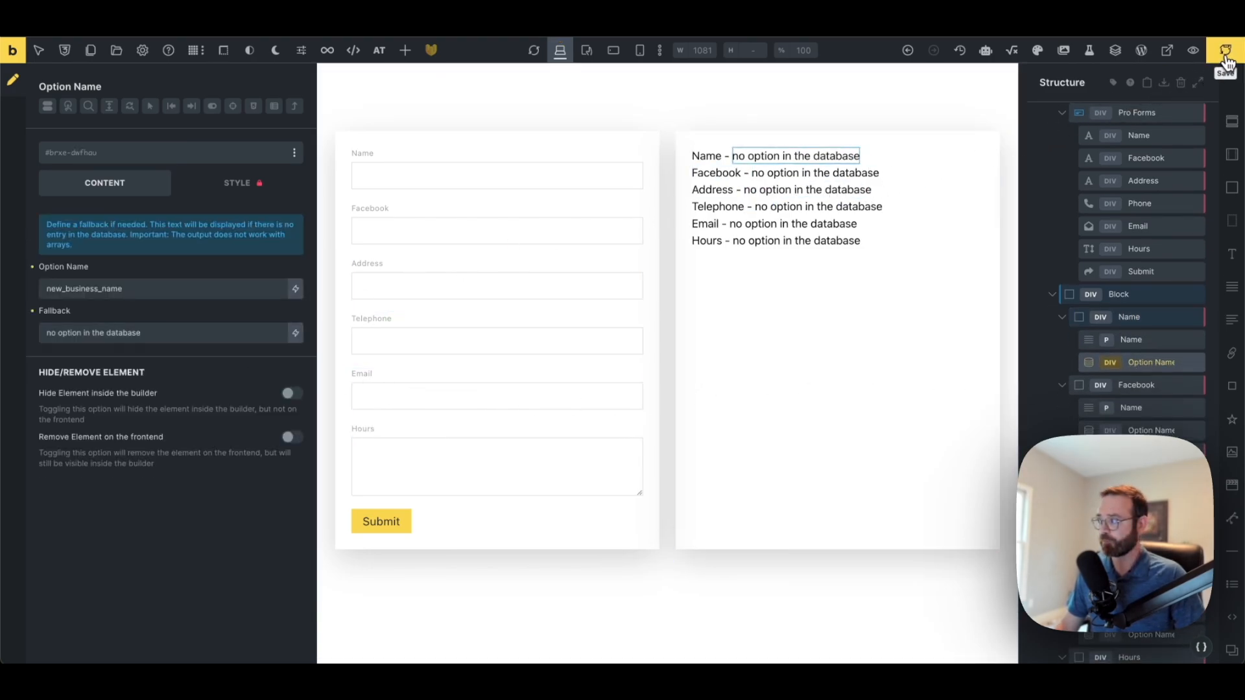
pyautogui.click(1169, 57)
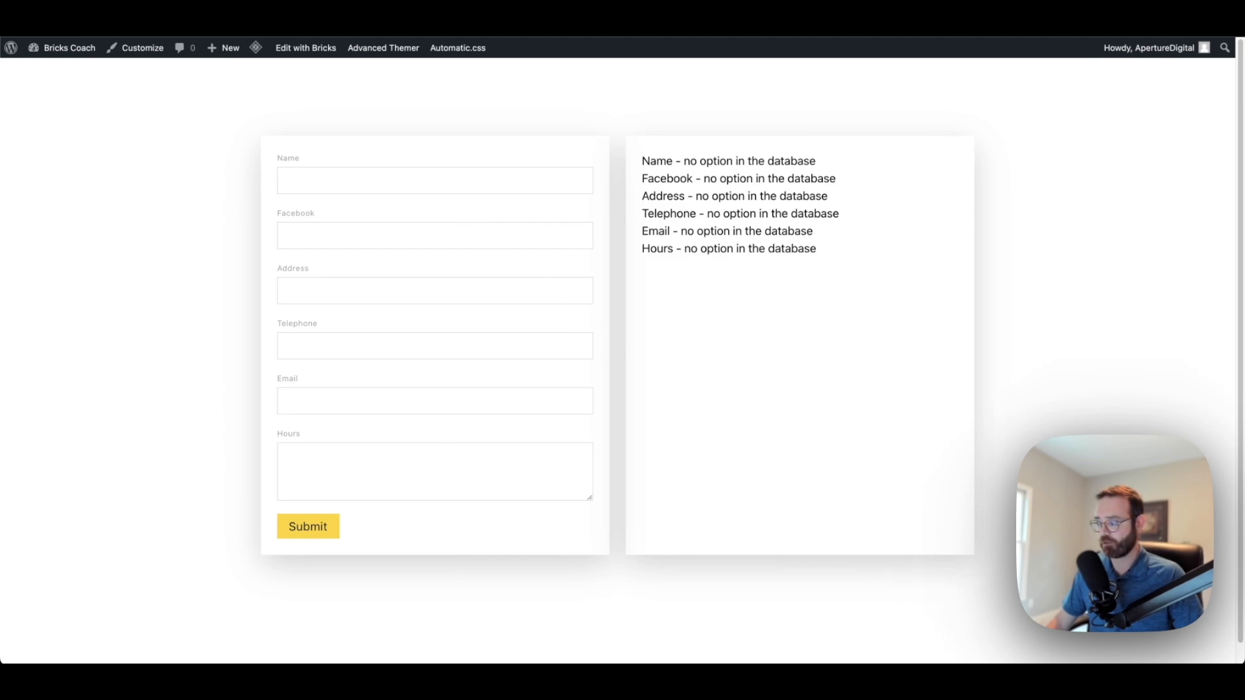
# Submit test business details through the six-field form and reload to see them listed
pyautogui.click(294, 171)
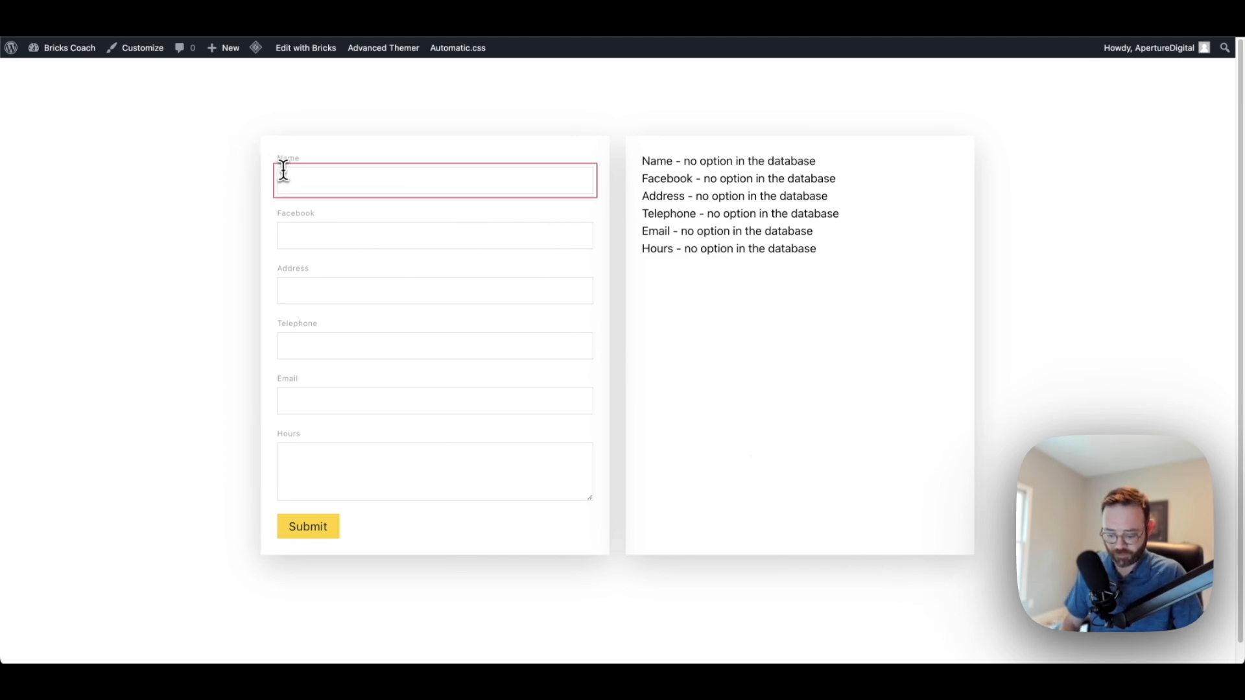
pyautogui.click(297, 236)
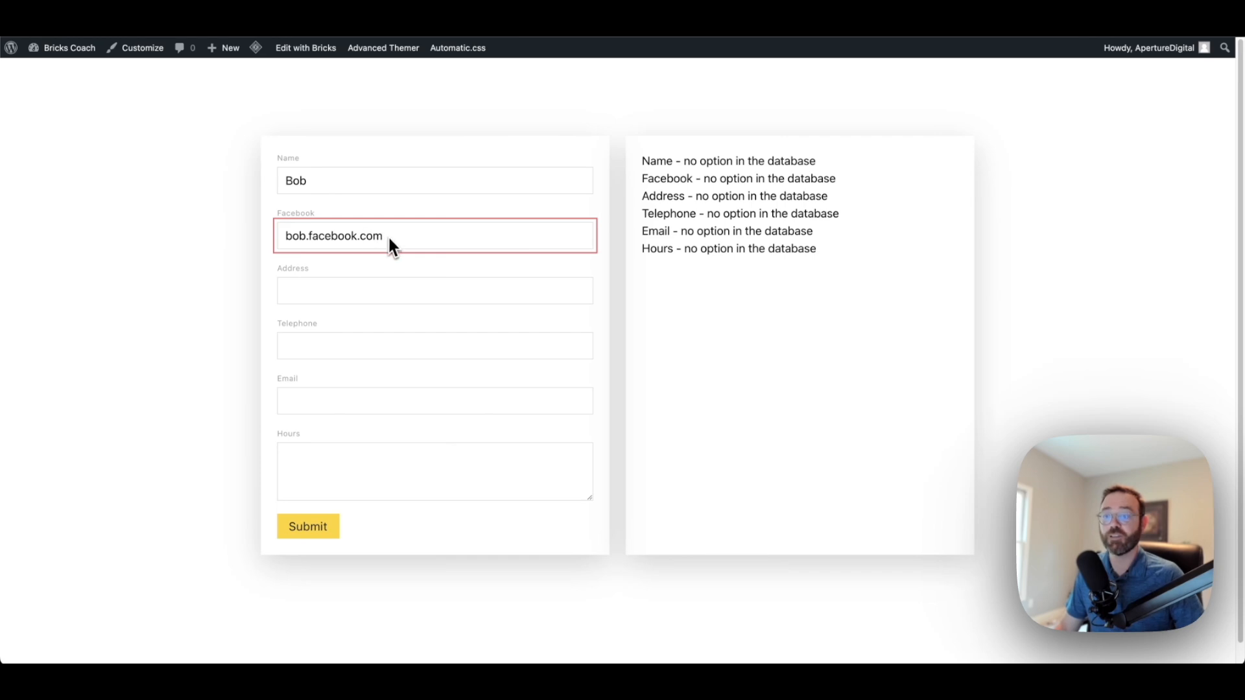
pyautogui.click(373, 291)
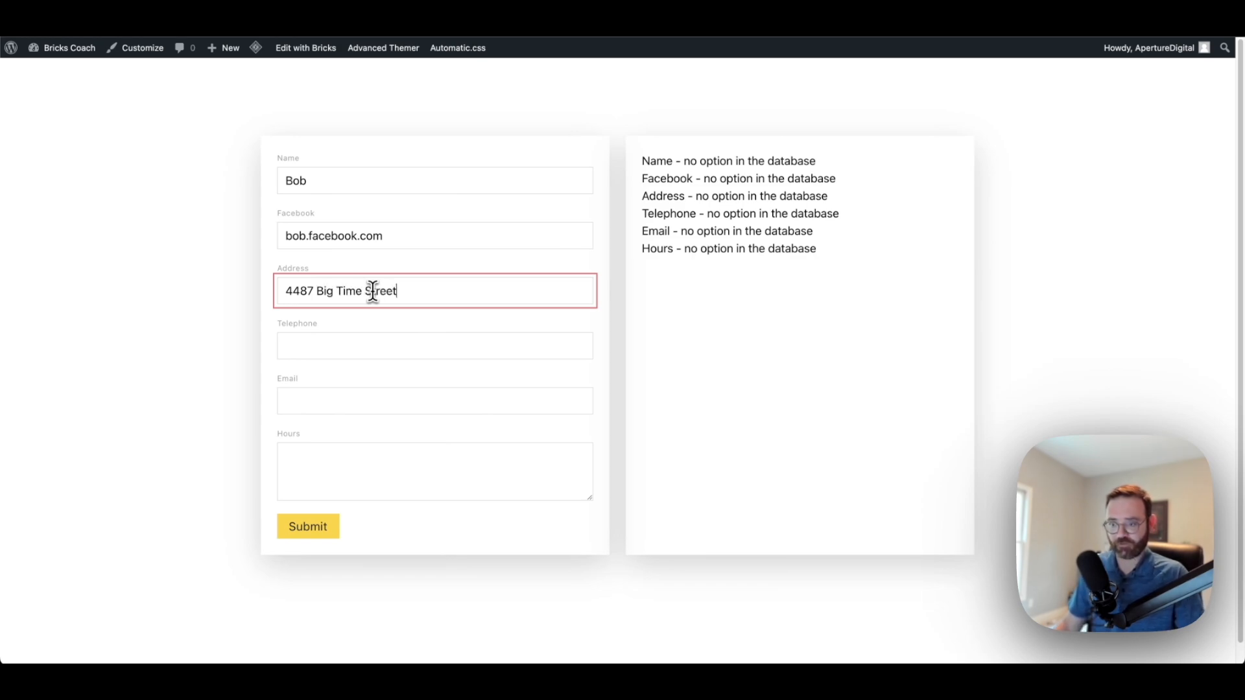
pyautogui.click(352, 345)
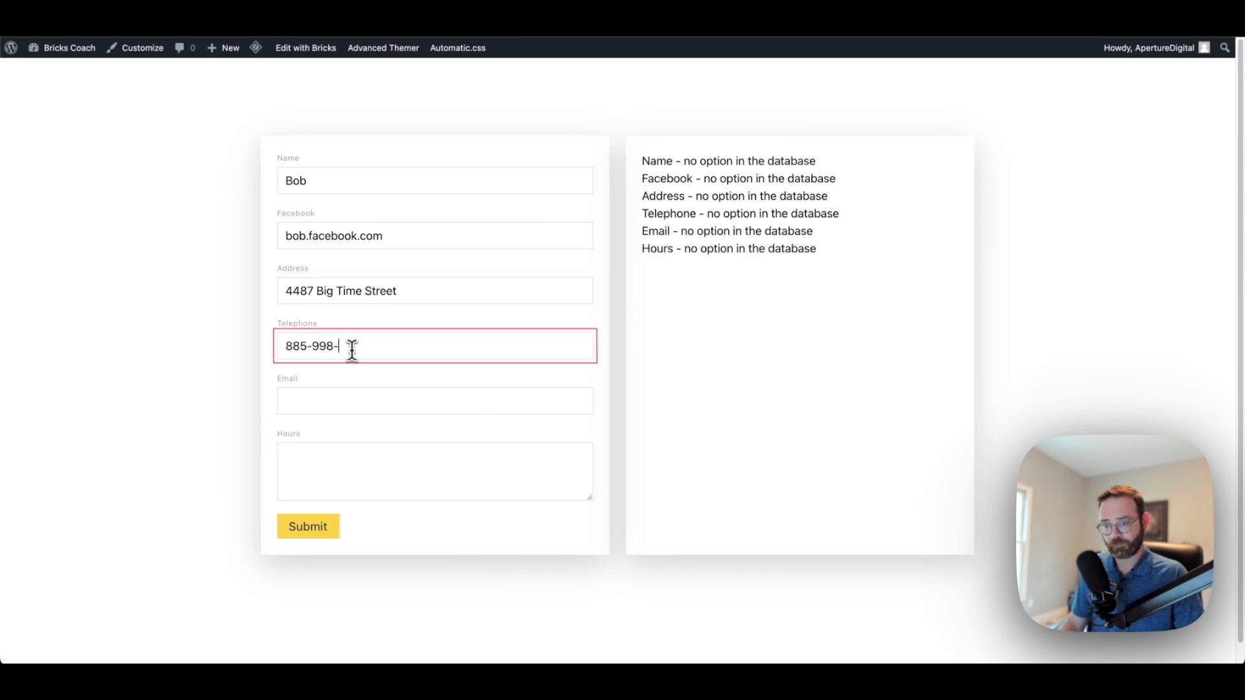
pyautogui.click(361, 398)
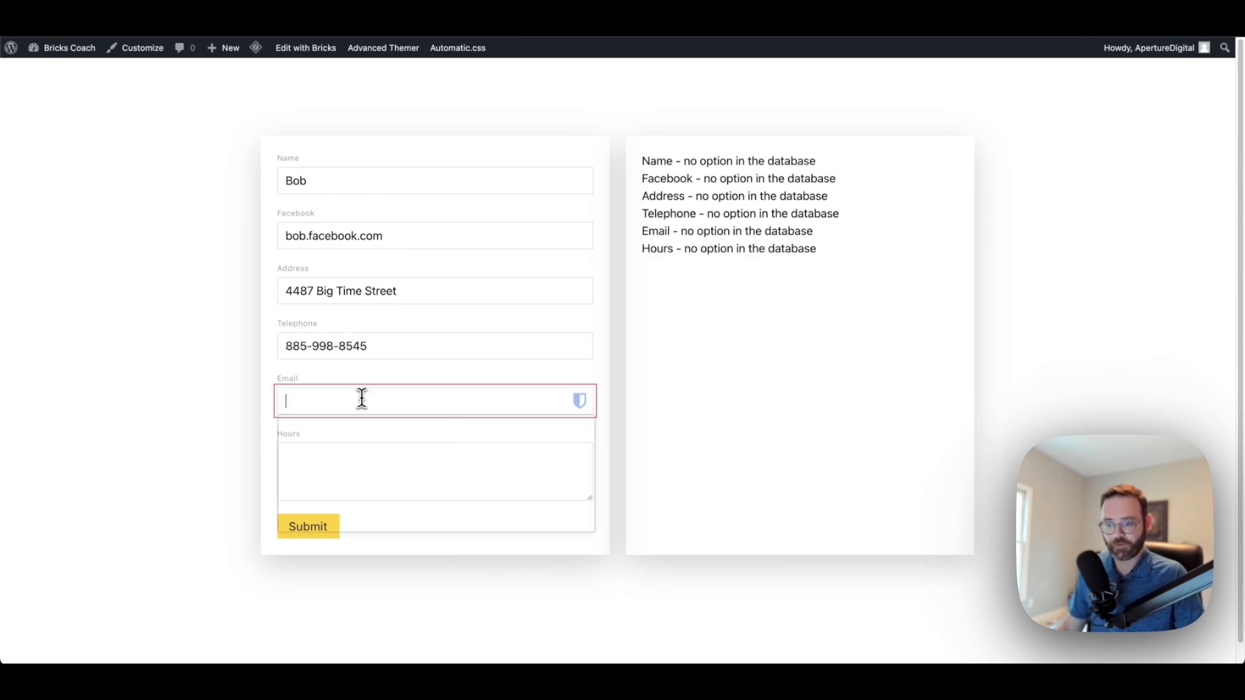
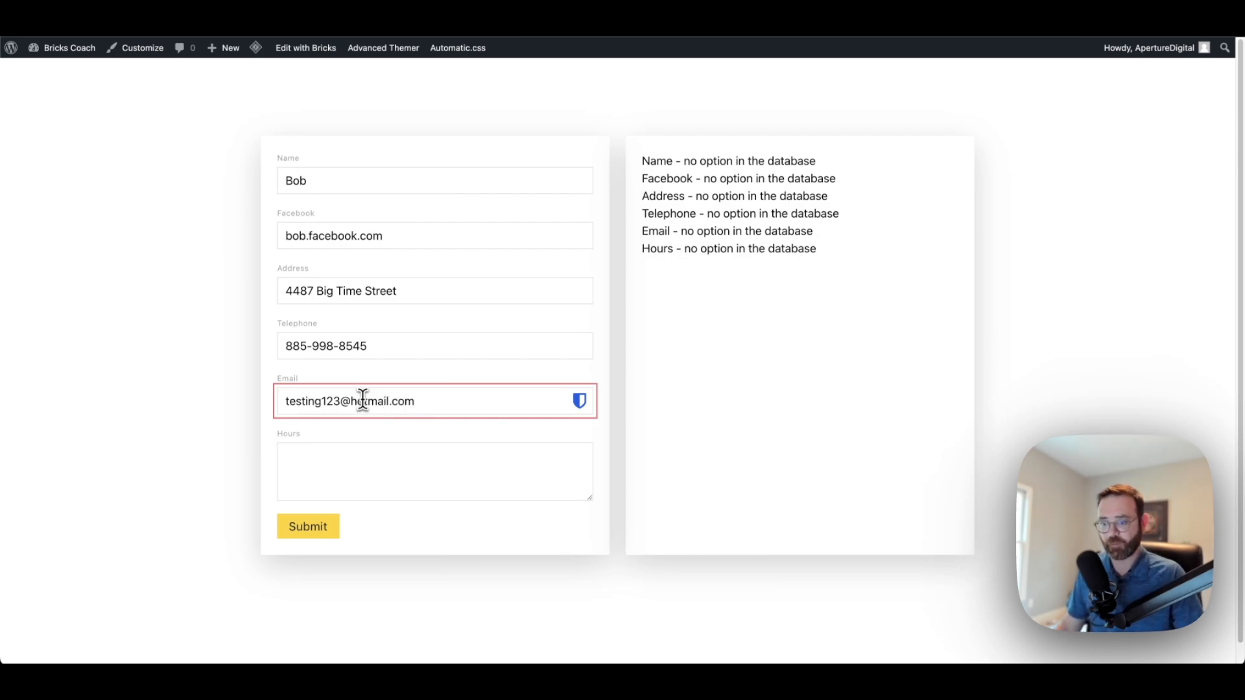
pyautogui.scroll(-1, 478, 392)
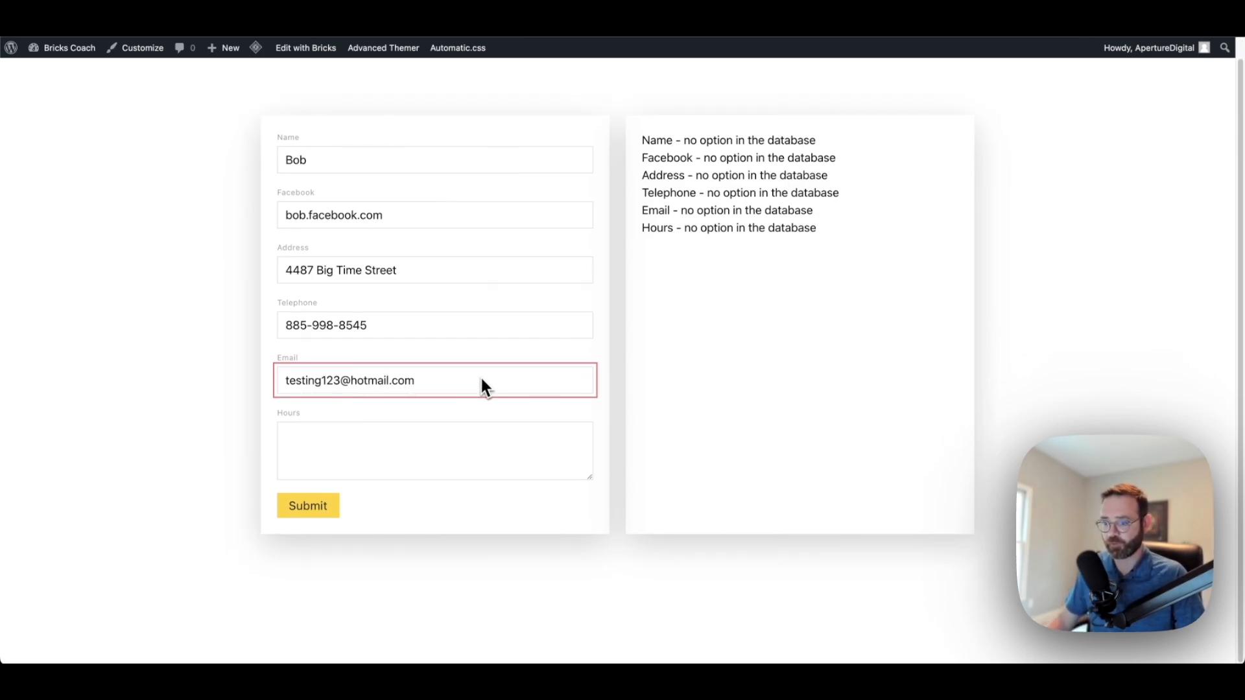
pyautogui.click(409, 448)
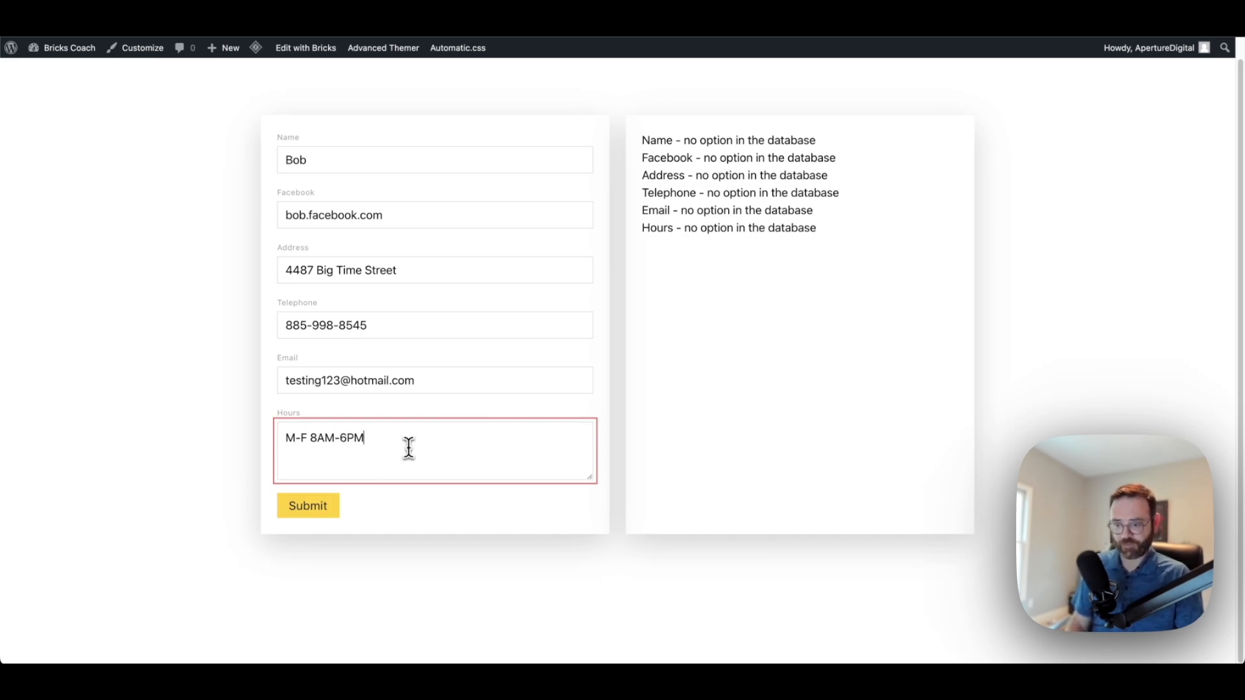
pyautogui.click(314, 515)
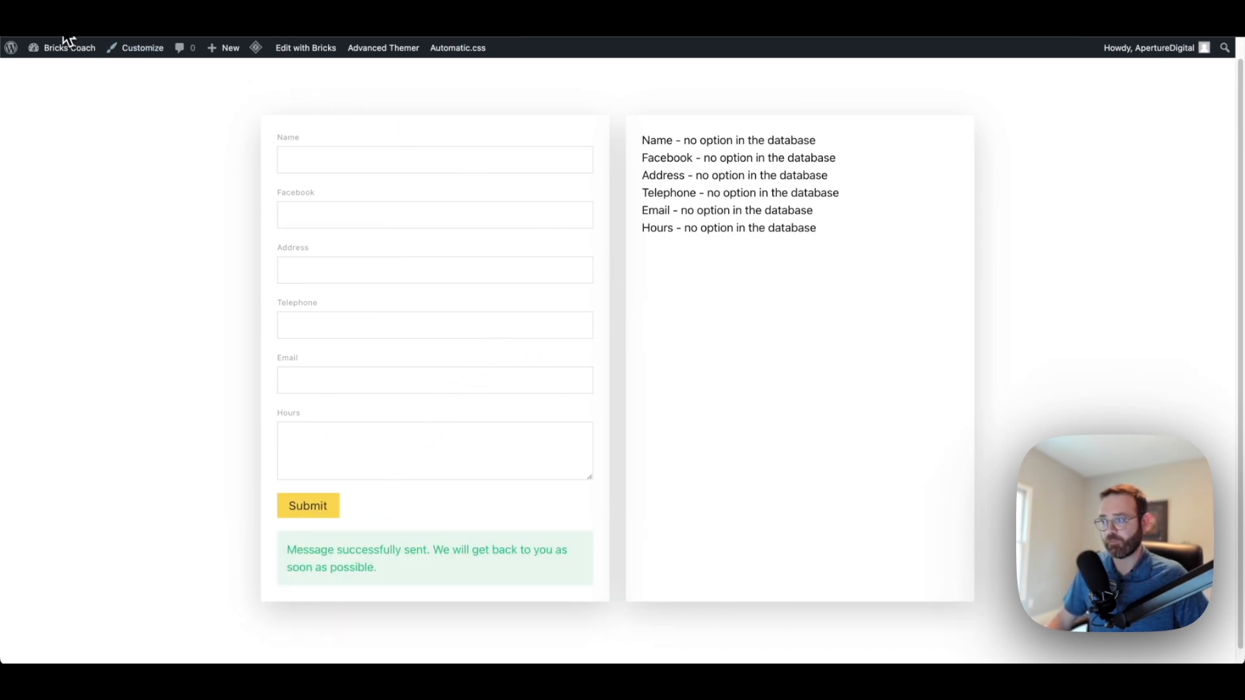
pyautogui.hotkey('ctrl', 'r')
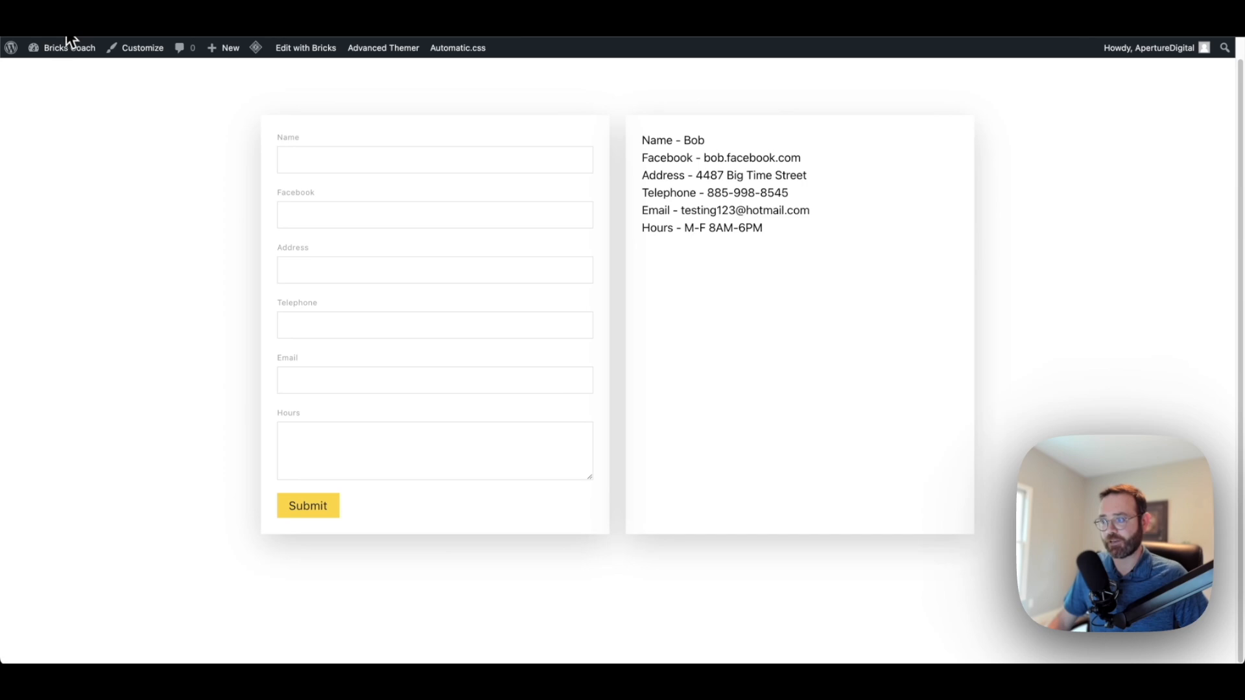
pyautogui.moveTo(775, 230); pyautogui.dragTo(645, 141)
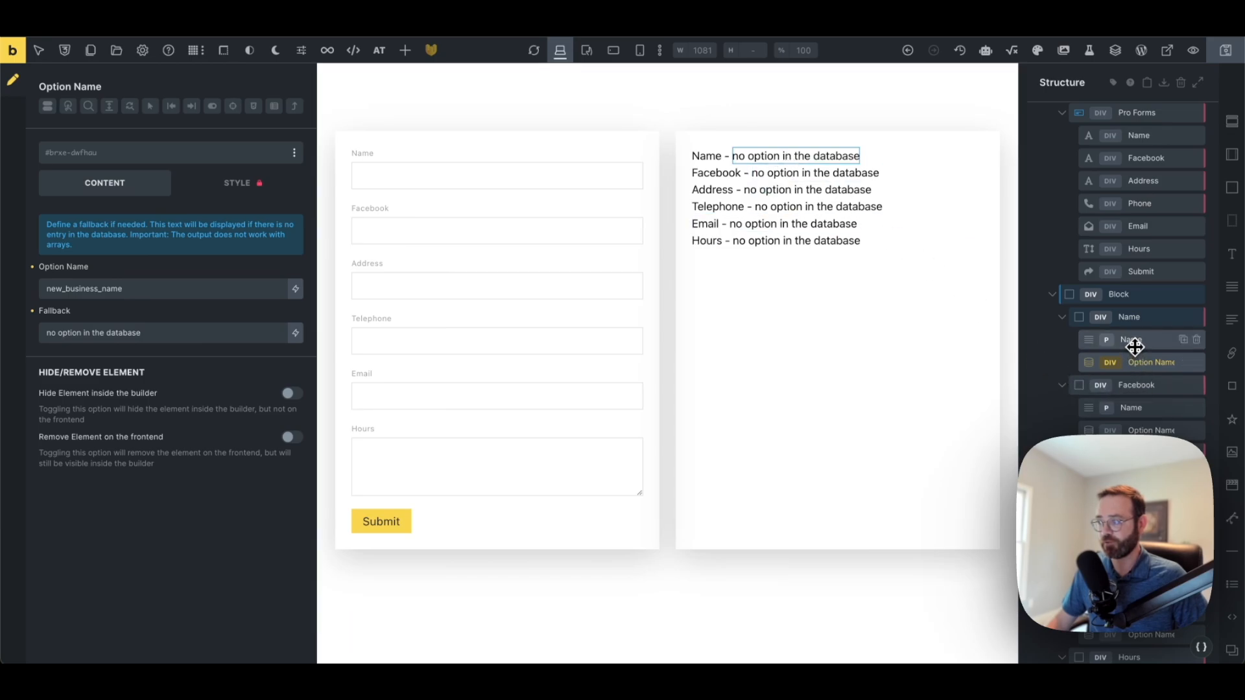
# Change the Name tag's option name to new_business_nam by deleting the final e, and save
pyautogui.click(139, 291)
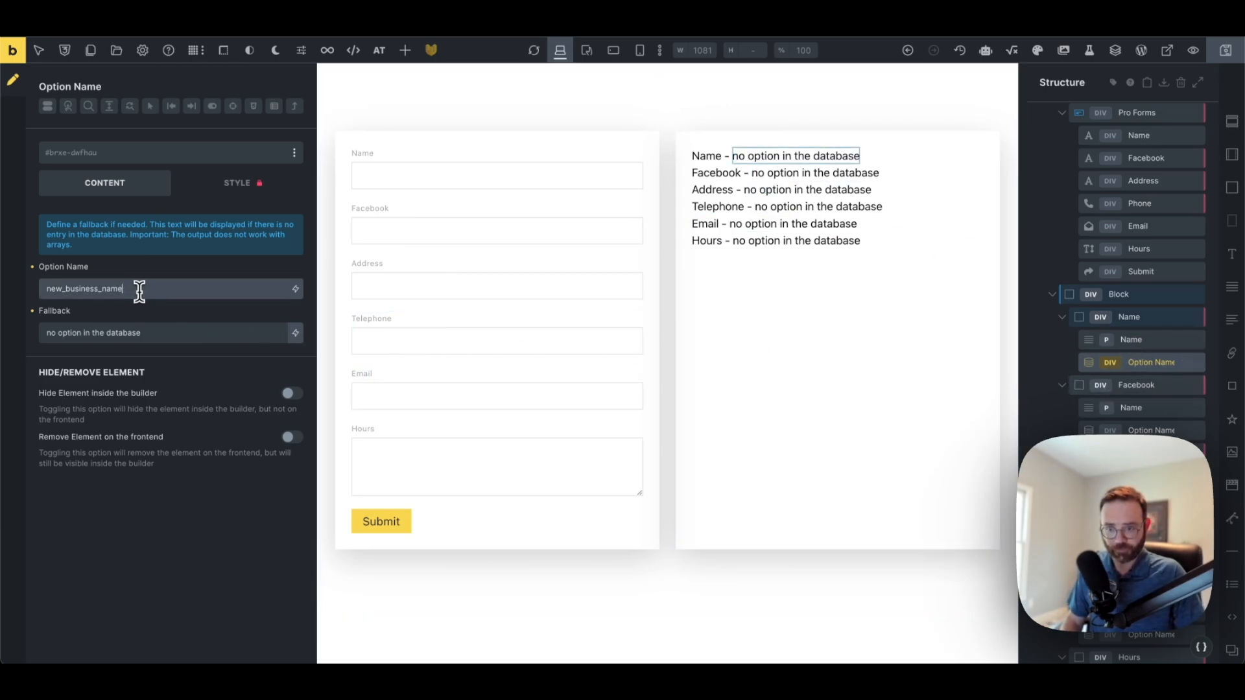
pyautogui.press('BackSpace')
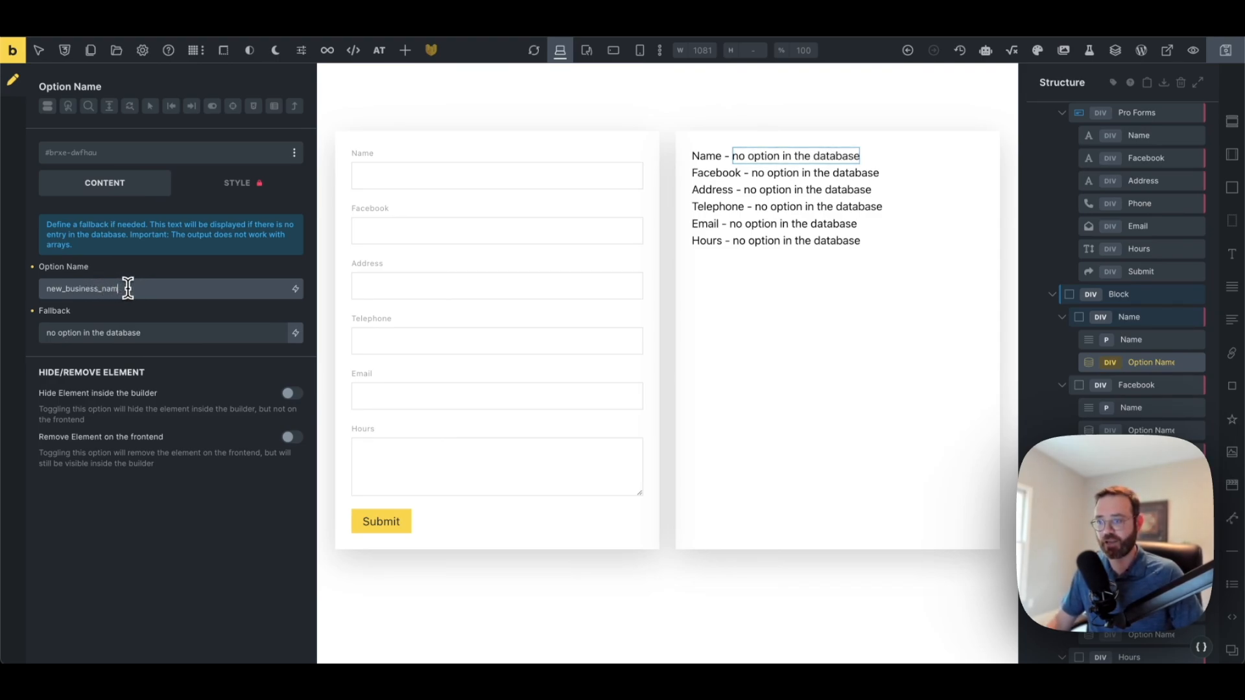
pyautogui.click(1226, 51)
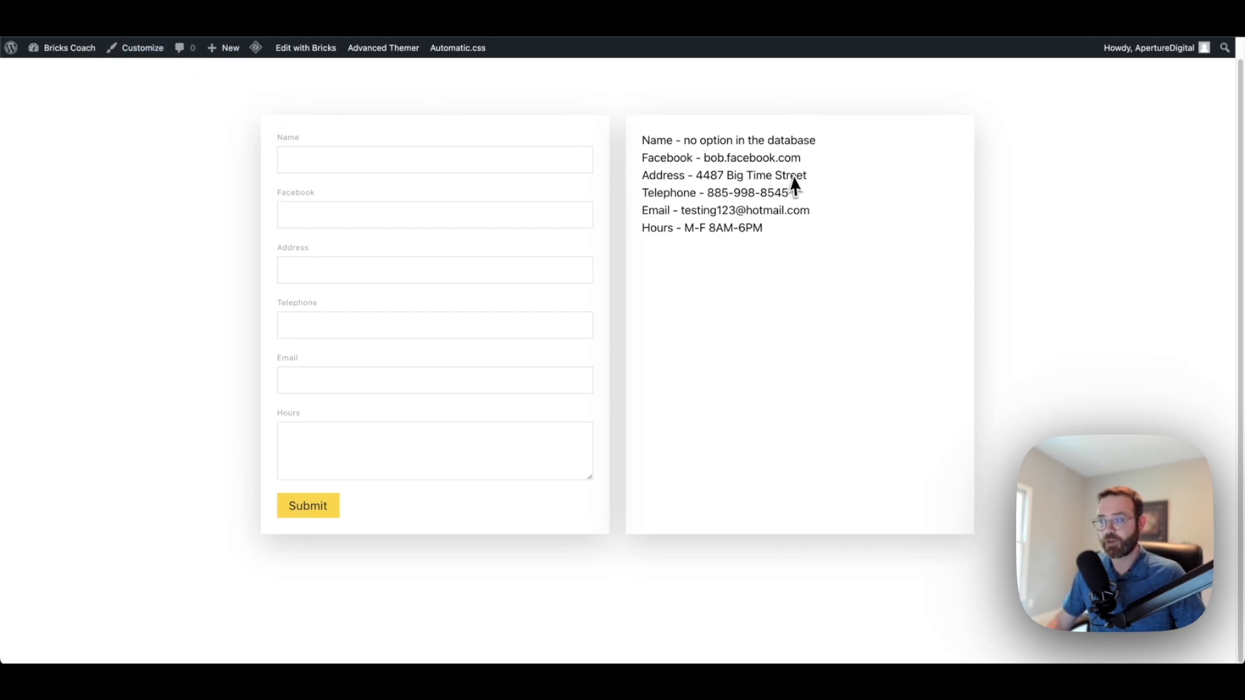
# On the live page, highlight the Name line now reading 'no option in the database'
pyautogui.scroll(1, 798, 181)
pyautogui.moveTo(684, 161); pyautogui.dragTo(818, 176)
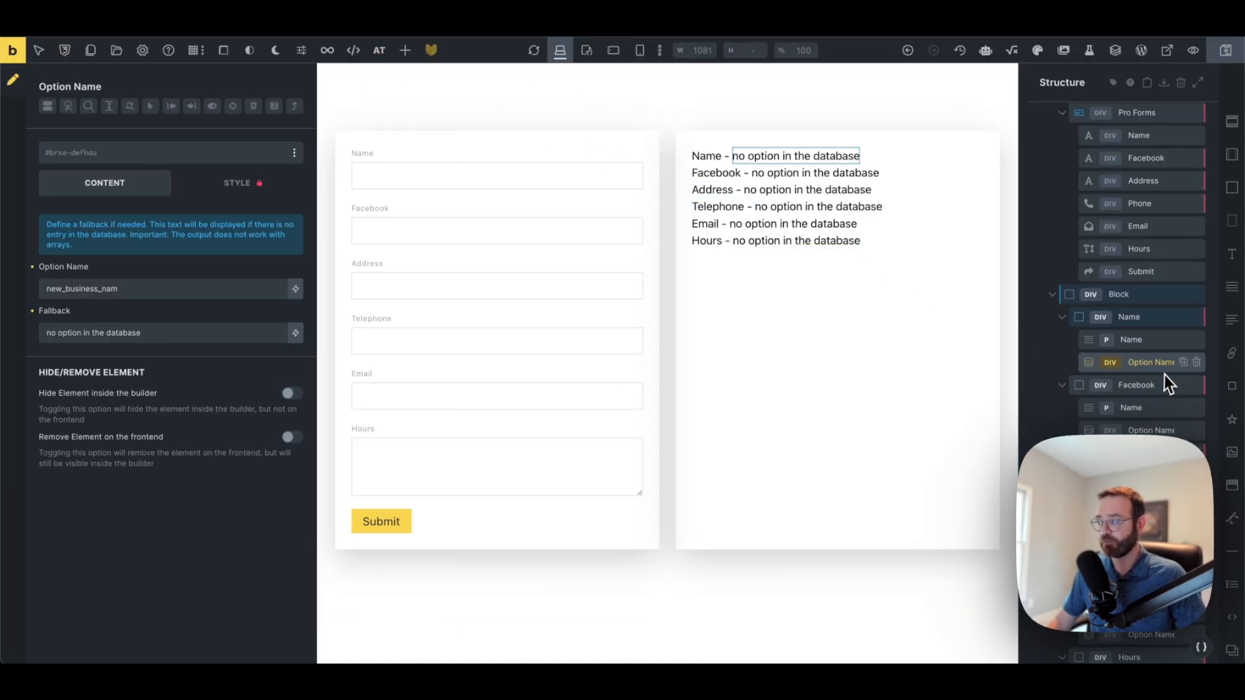
# Restore the Name option name to new_business_name and save the template
pyautogui.click(191, 291)
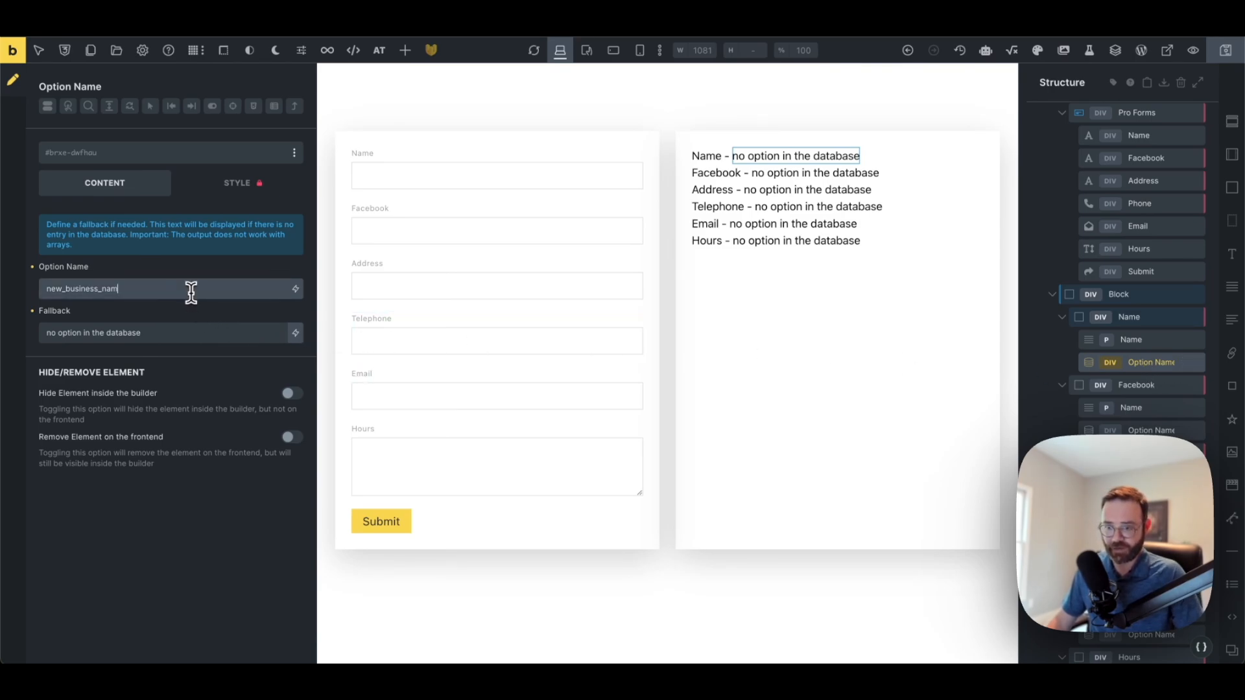
pyautogui.write('e')
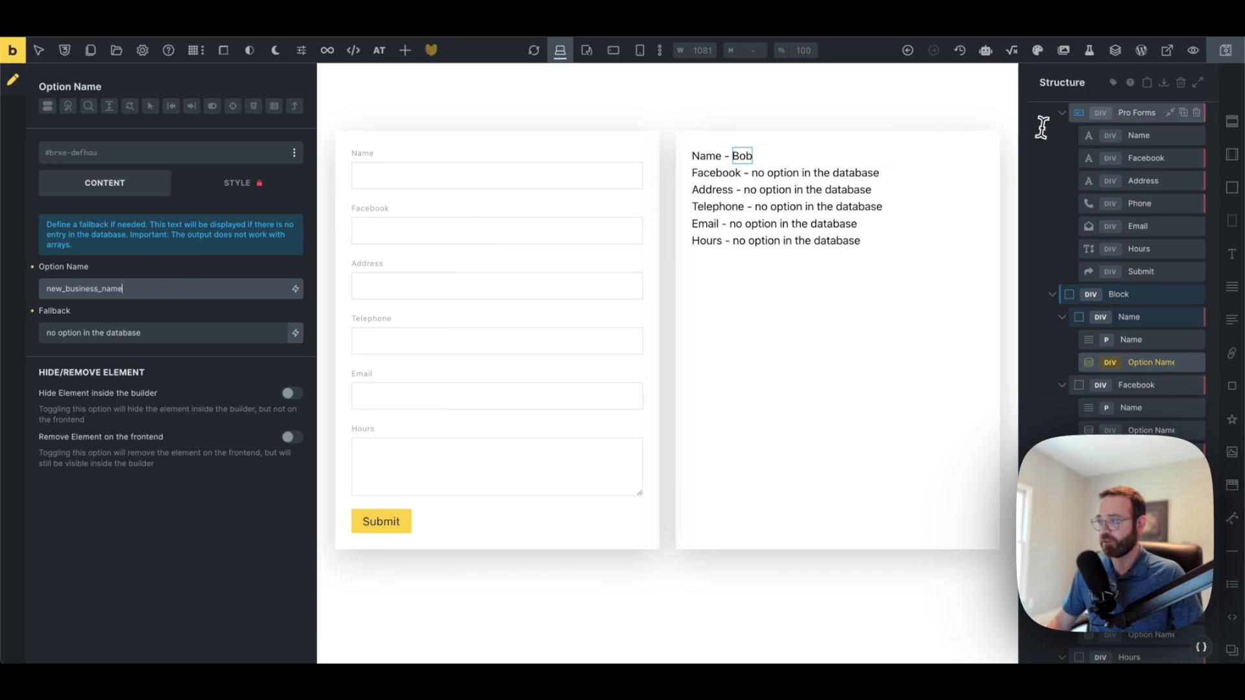
pyautogui.click(1225, 51)
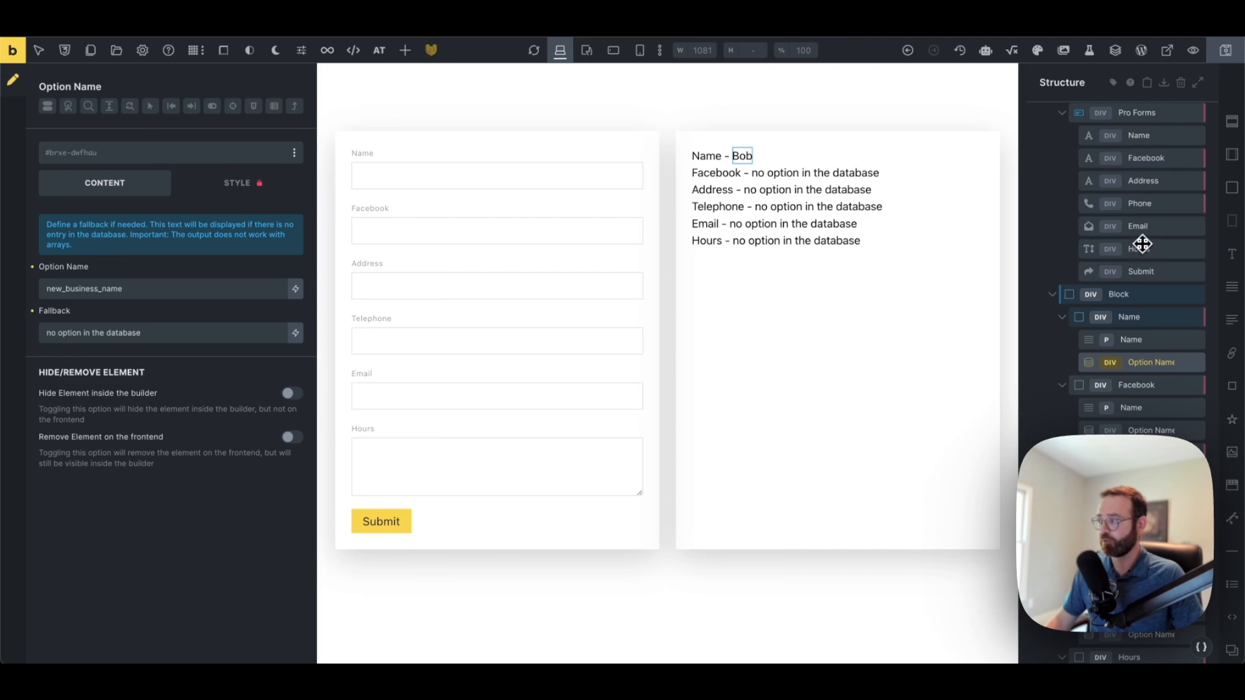
pyautogui.click(1153, 113)
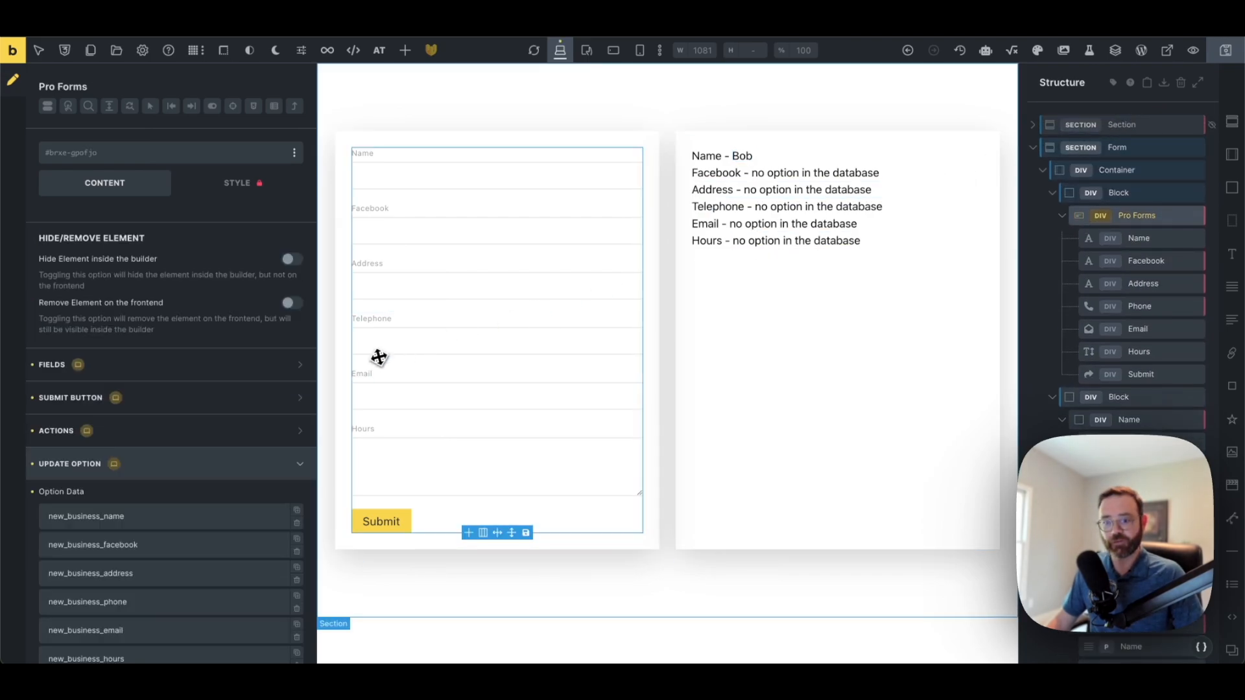
# Expand the form's new_business_name update option and highlight its {{business-name}} value
pyautogui.scroll(-1, 195, 421)
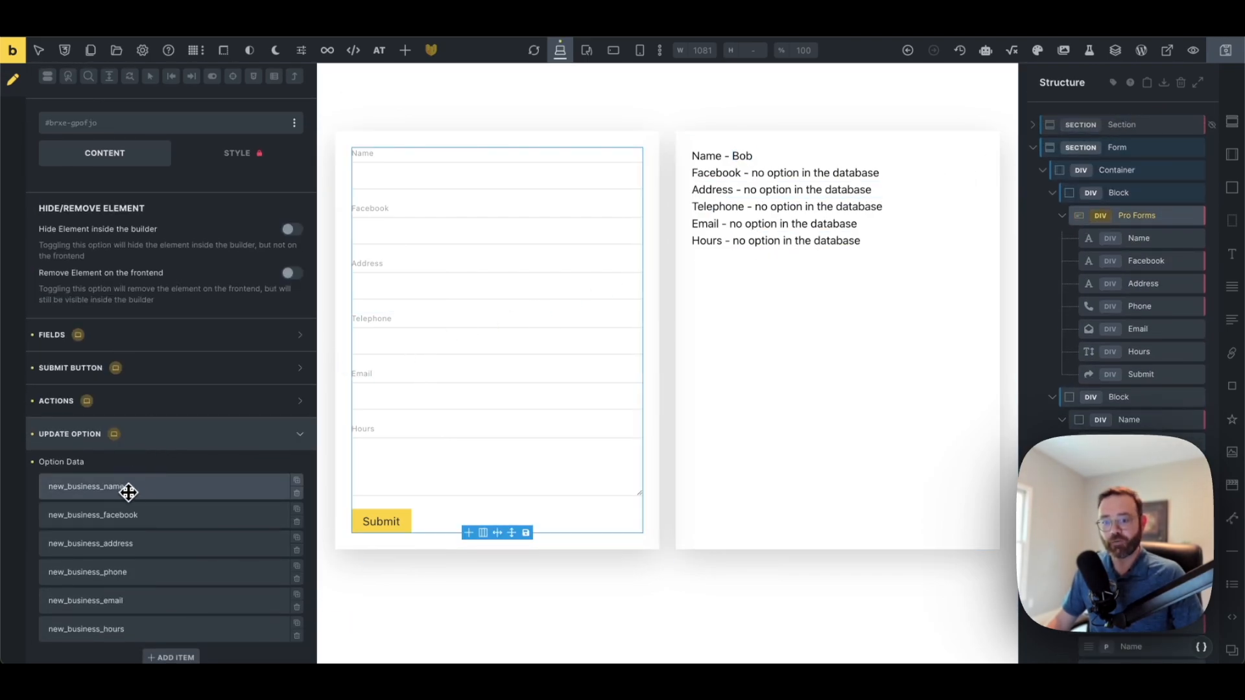
pyautogui.click(153, 495)
pyautogui.scroll(-5, 153, 495)
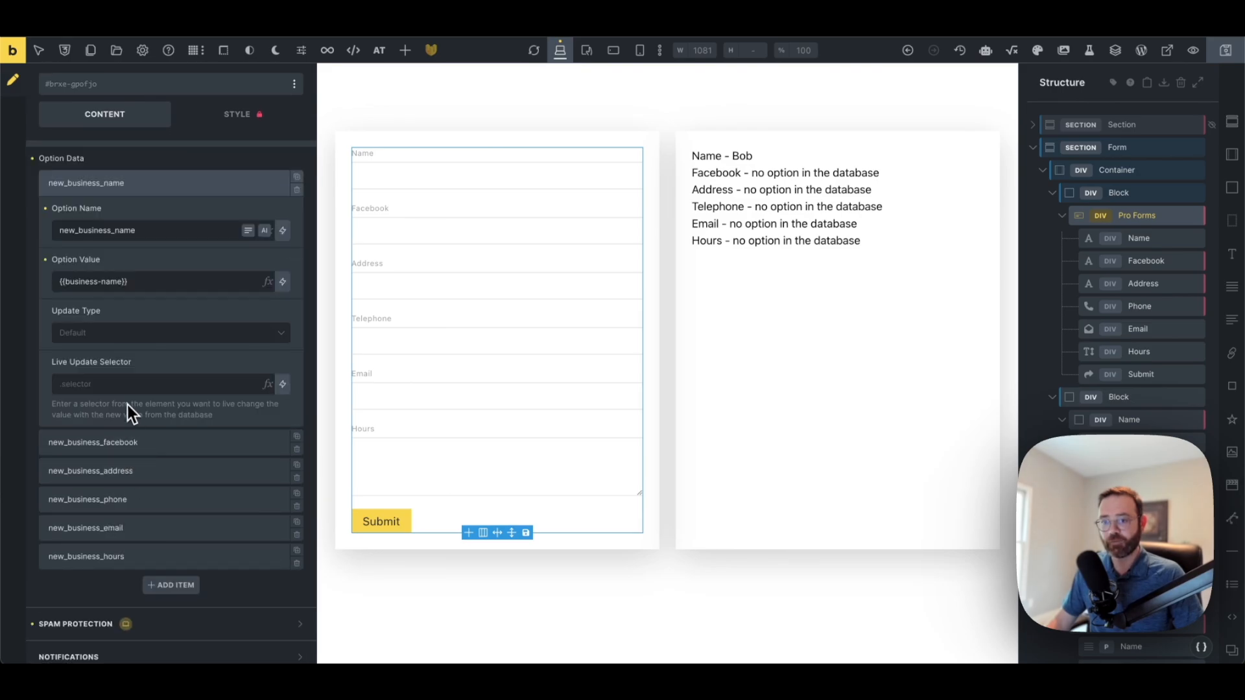
pyautogui.scroll(2, 127, 411)
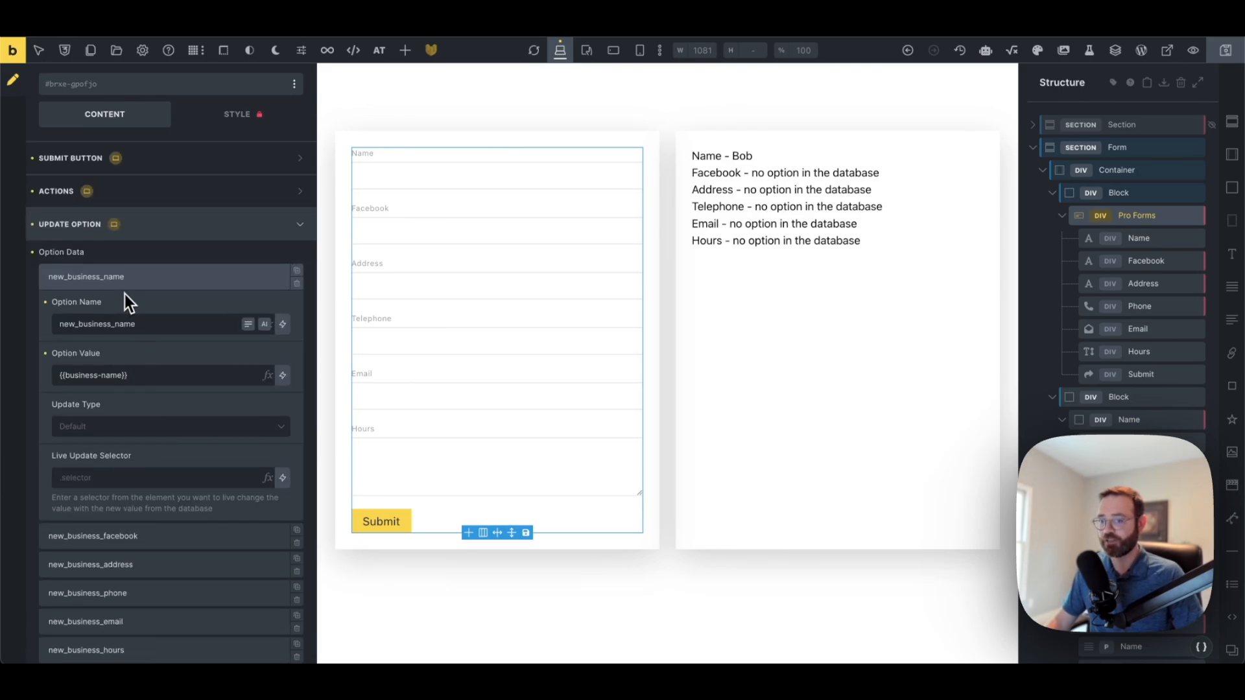
pyautogui.moveTo(159, 322); pyautogui.dragTo(62, 324)
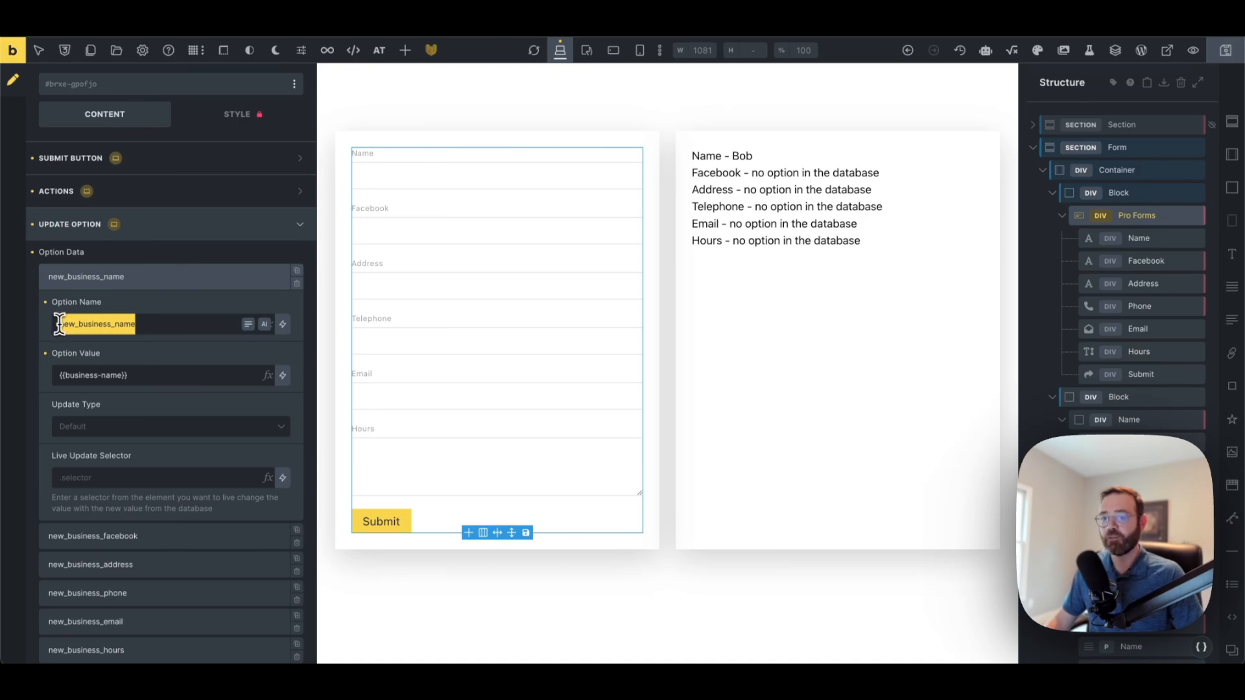
pyautogui.click(151, 376)
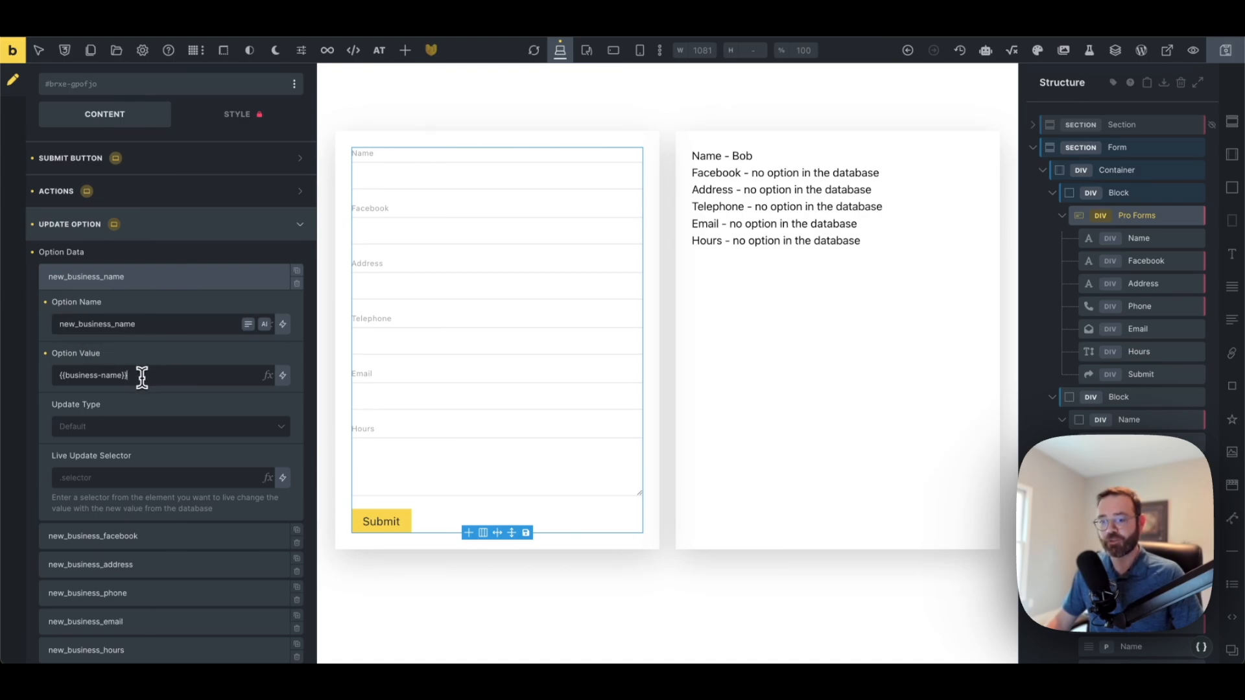
pyautogui.moveTo(139, 376); pyautogui.dragTo(56, 376)
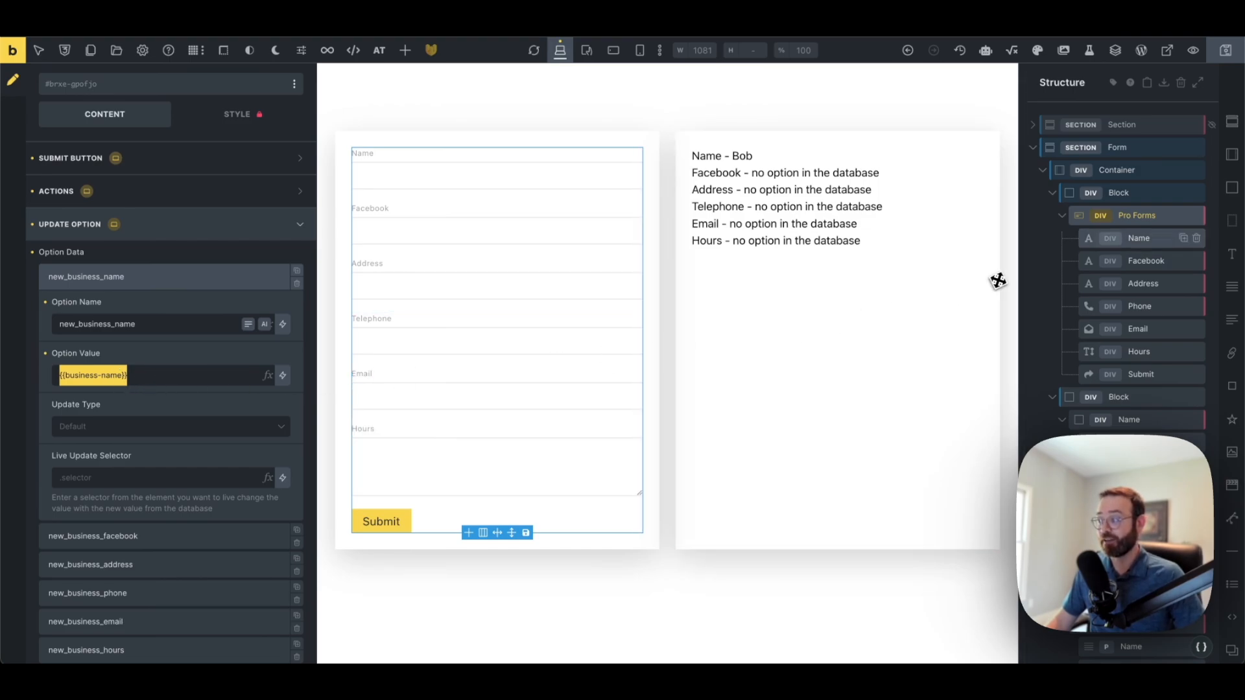
# Match the Name field's ID business-name to the new_business_name option value, then save
pyautogui.click(1148, 240)
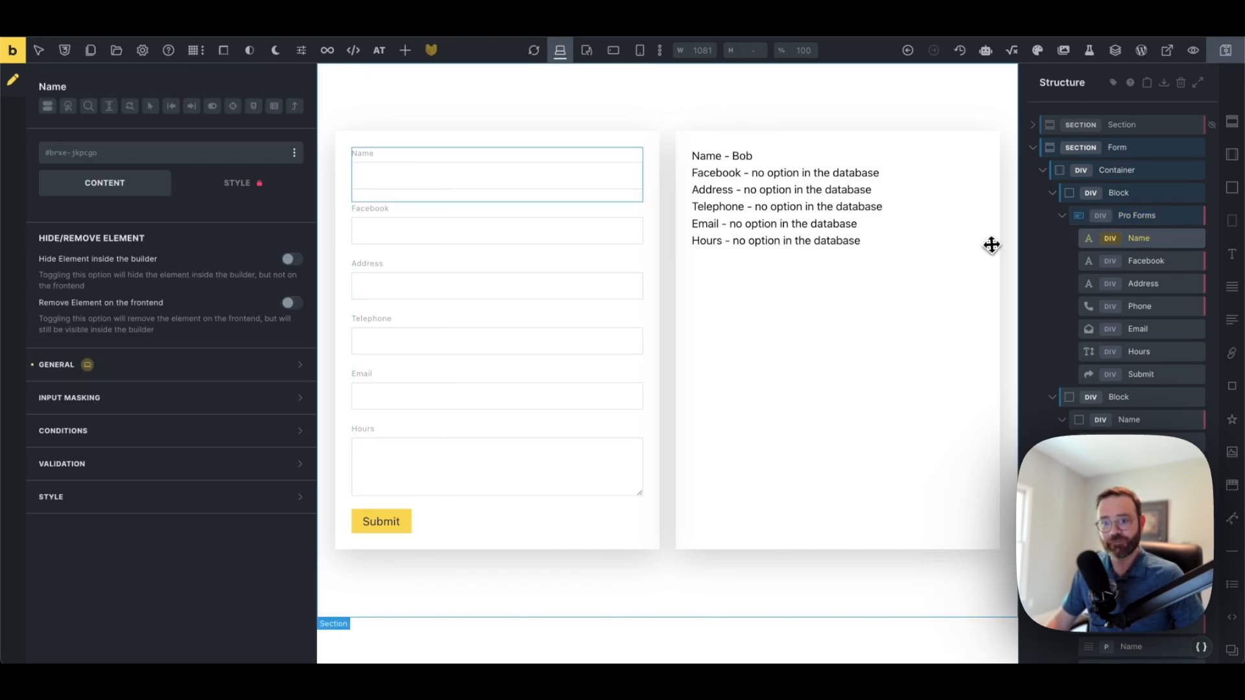
pyautogui.click(143, 375)
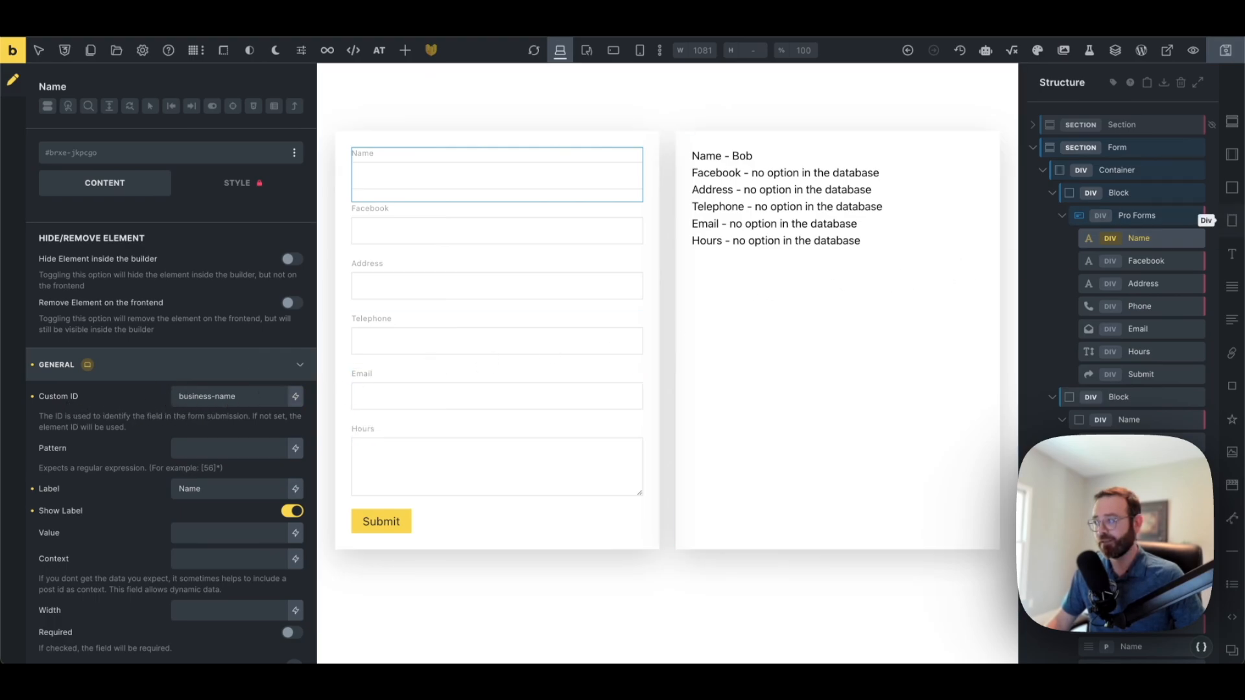
pyautogui.click(1133, 221)
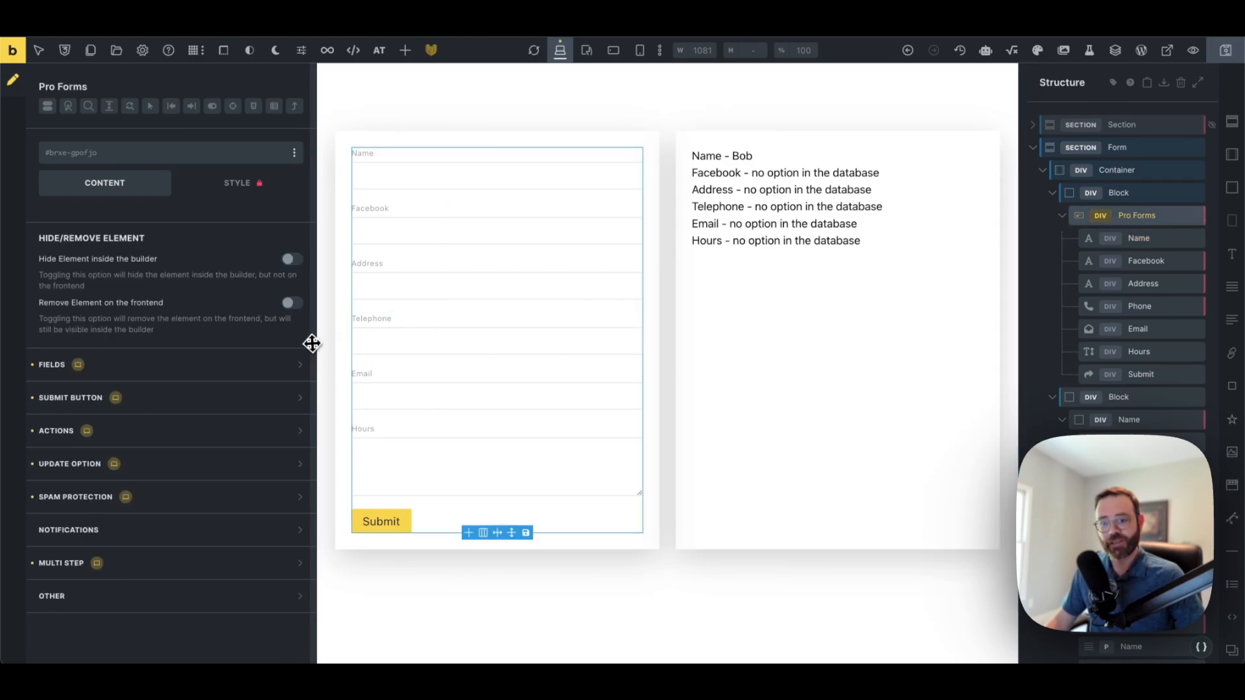
pyautogui.click(203, 479)
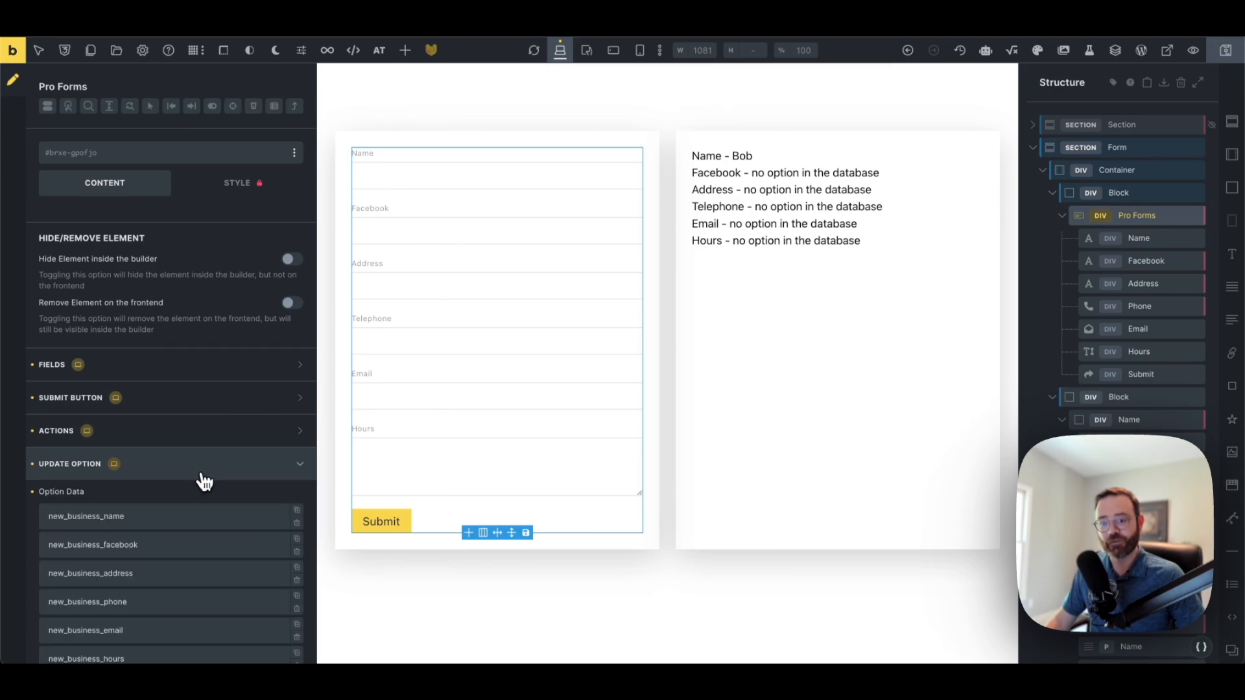
pyautogui.click(178, 517)
pyautogui.scroll(-3, 179, 520)
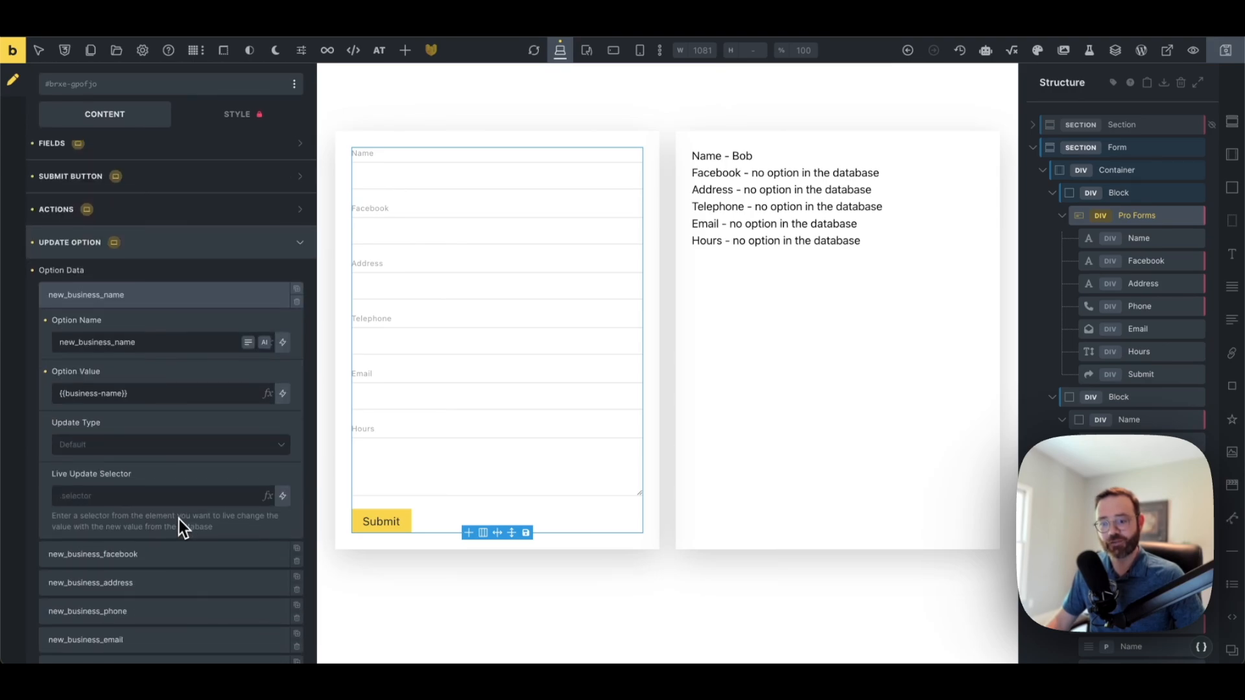
pyautogui.click(283, 394)
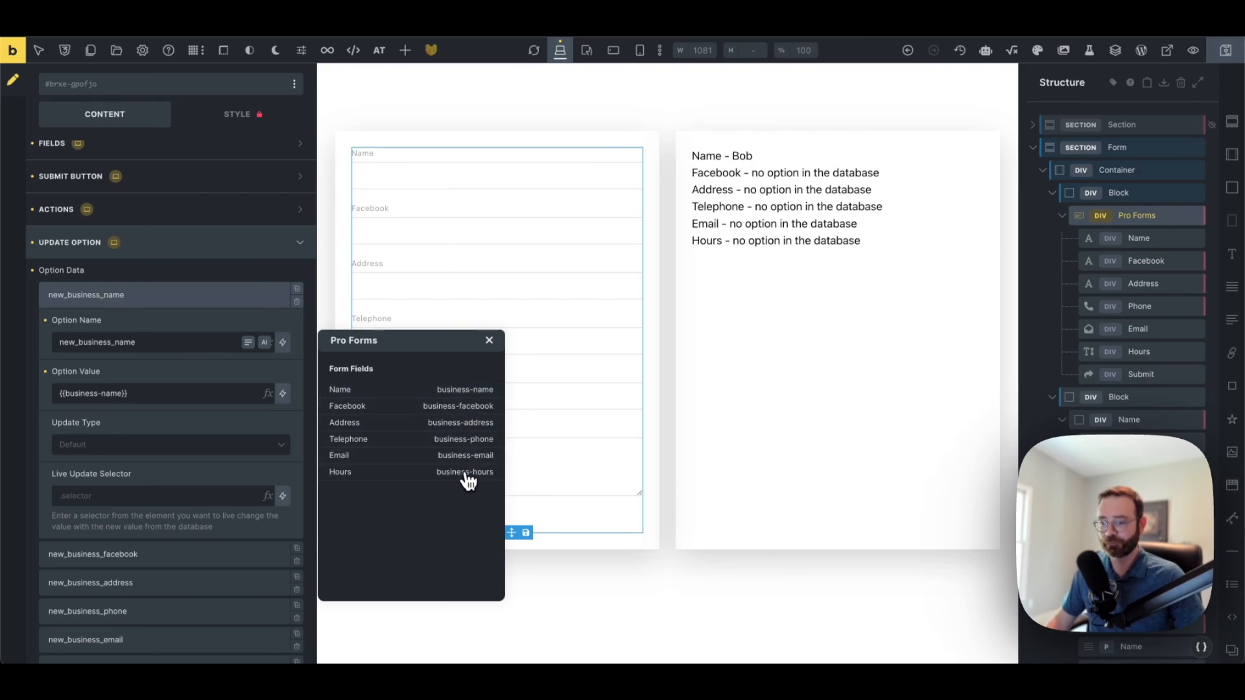
pyautogui.click(1228, 57)
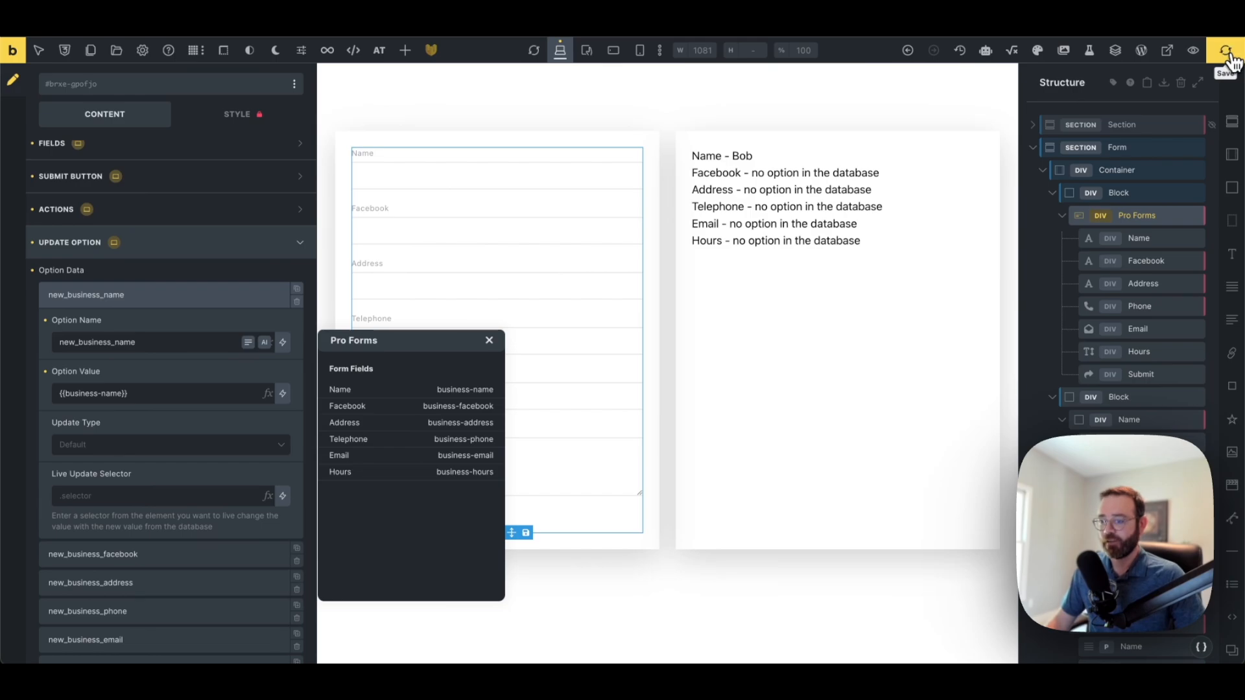
pyautogui.click(489, 341)
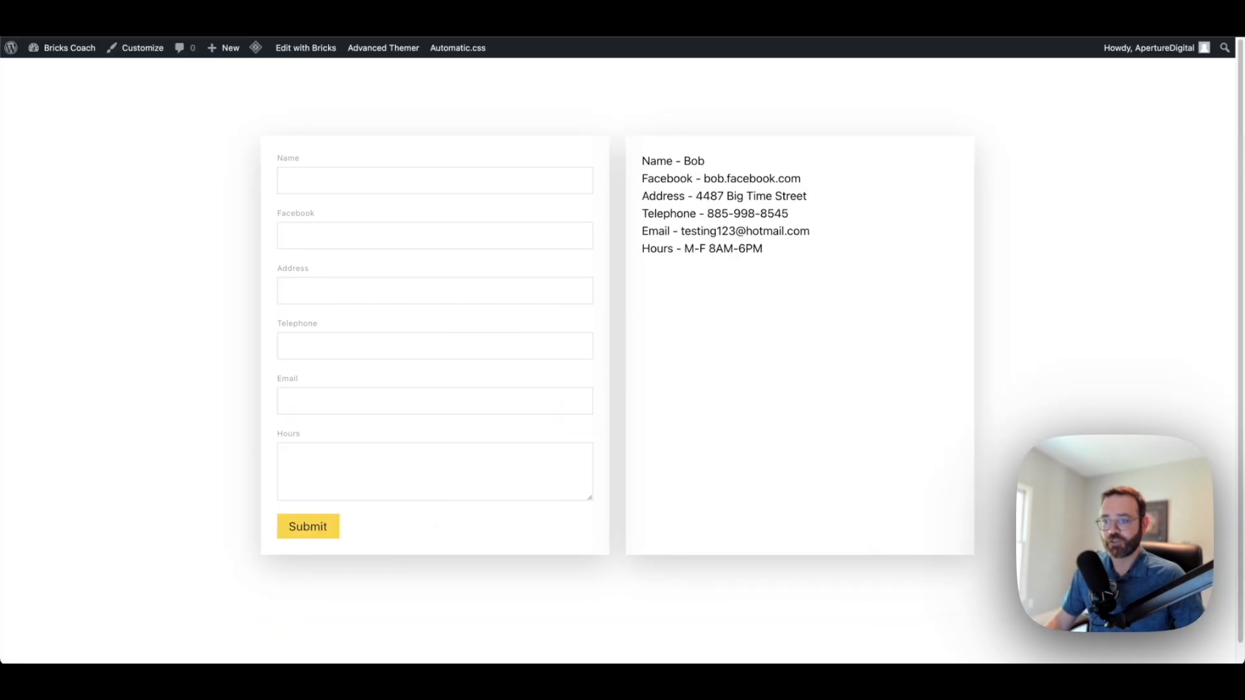
# Enter the second contact's name, Facebook URL, street address, telephone number and e-mail in the form
pyautogui.click(337, 183)
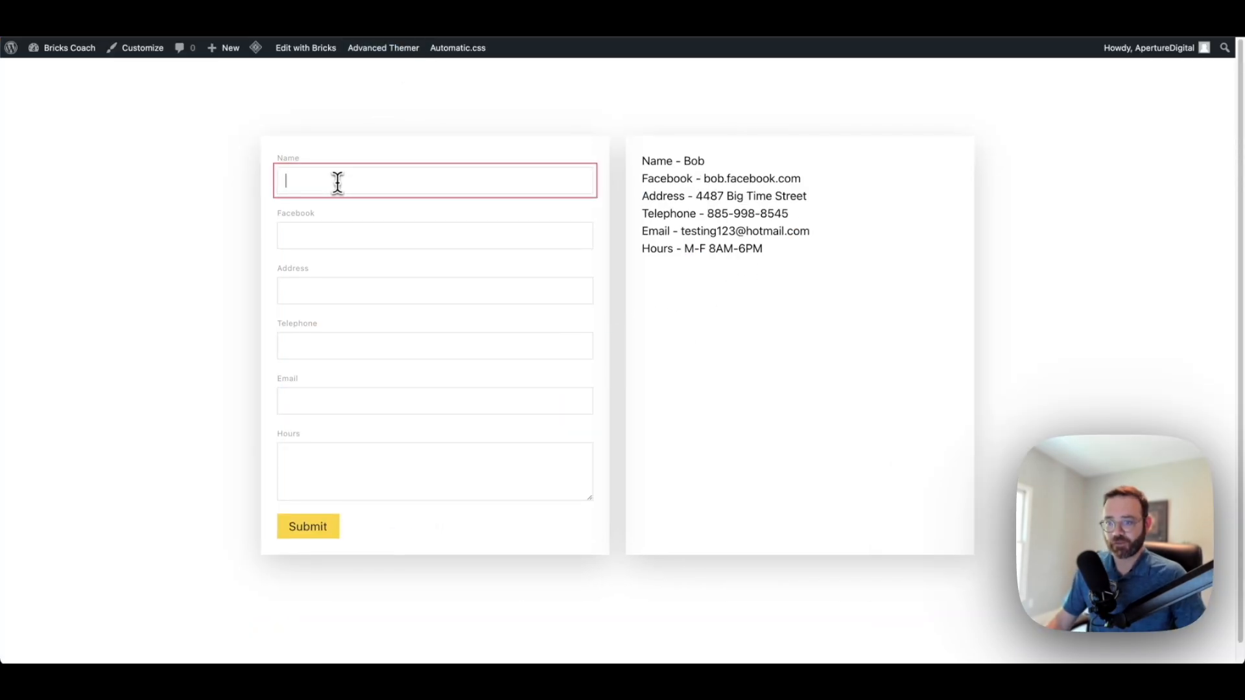
pyautogui.write('Mary')
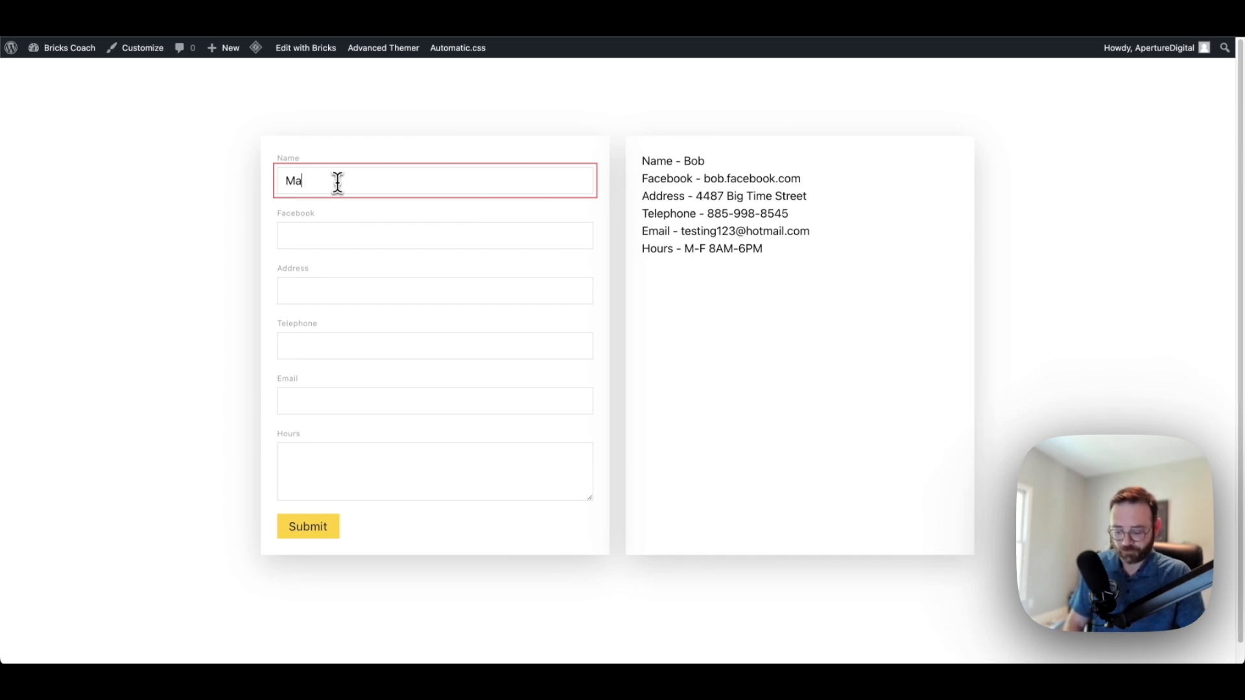
pyautogui.click(389, 236)
pyautogui.write('mary.')
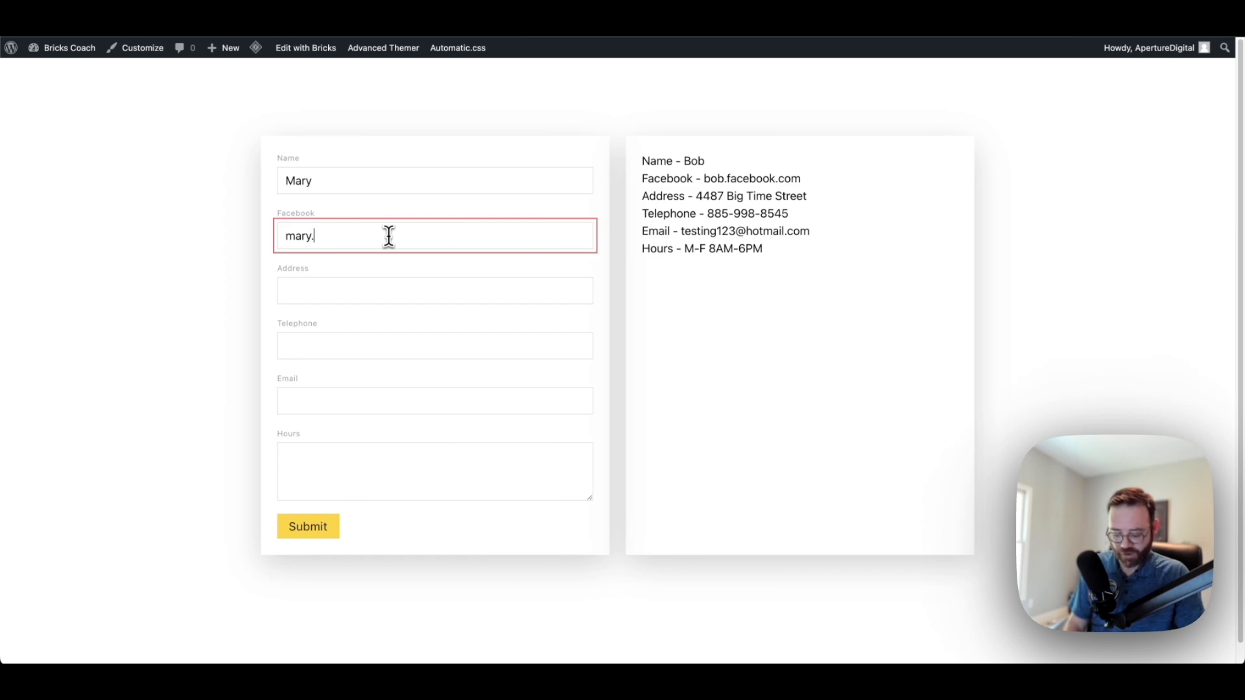
pyautogui.write('facebook.com')
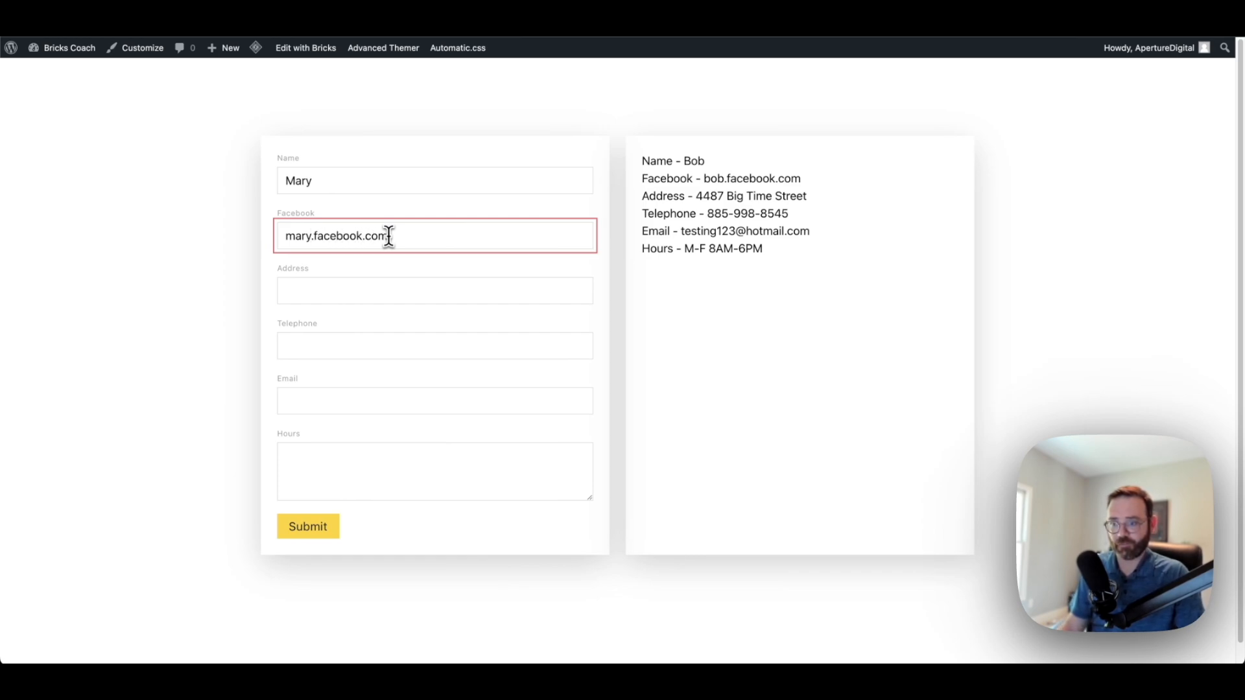
pyautogui.click(364, 288)
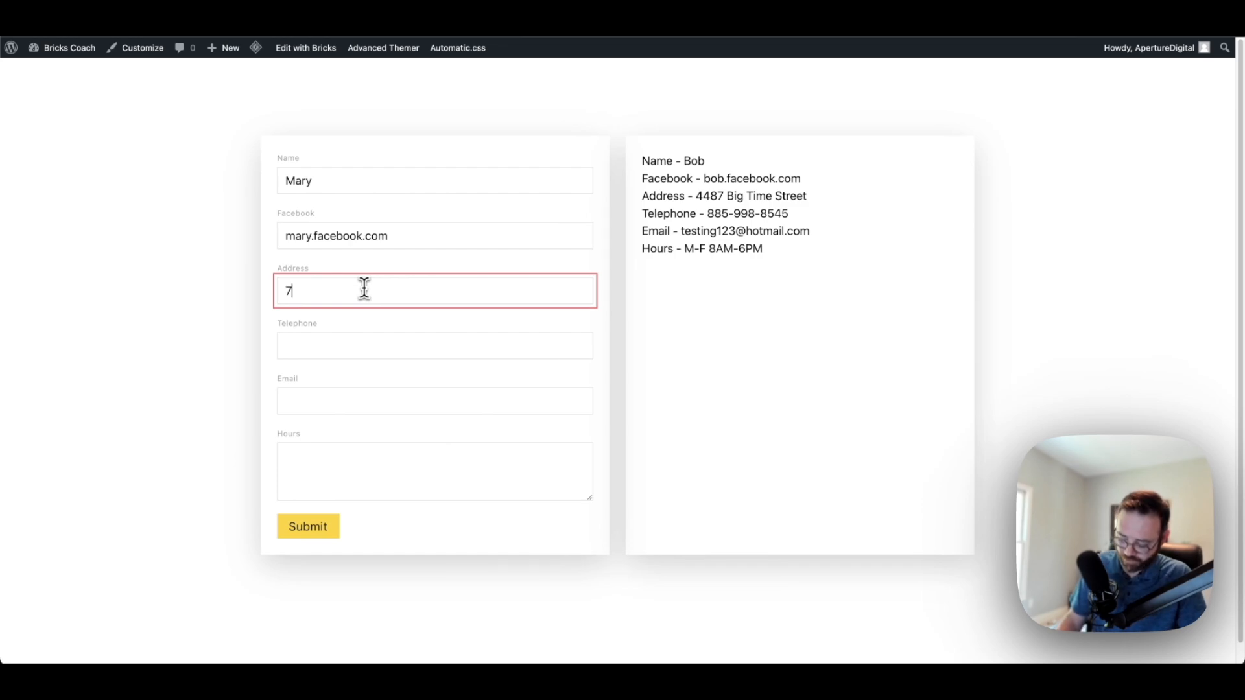
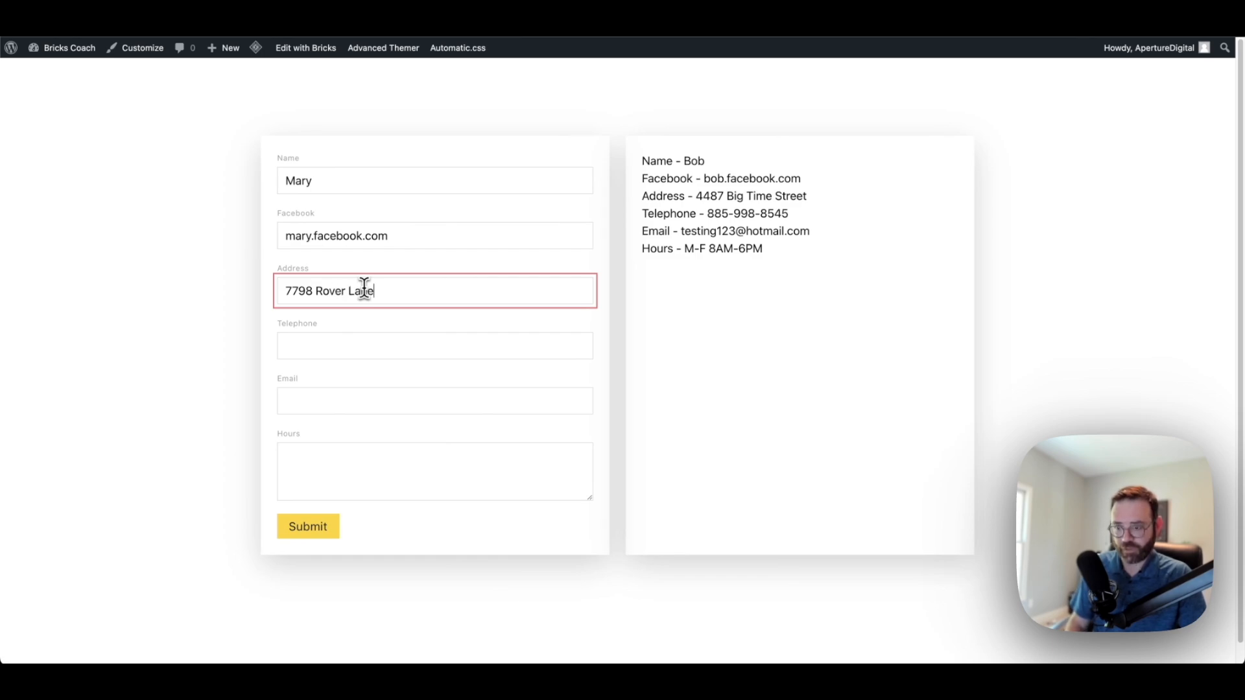
pyautogui.click(413, 347)
pyautogui.write('8')
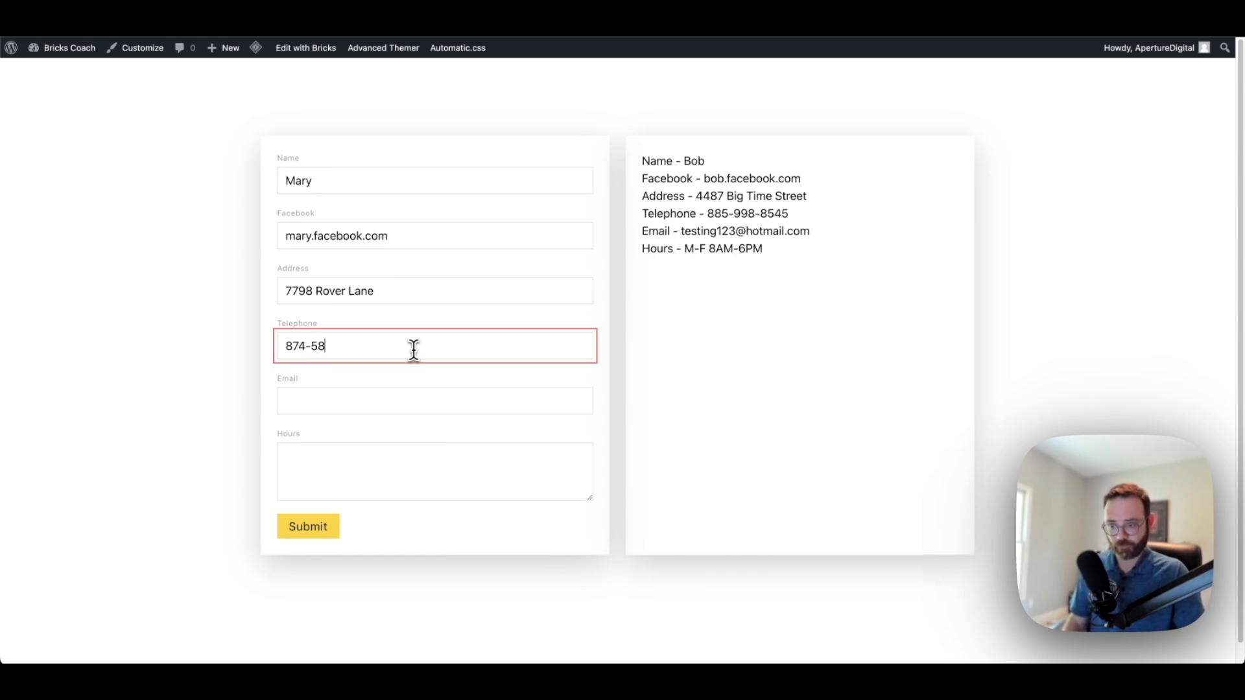
pyautogui.write('-9658')
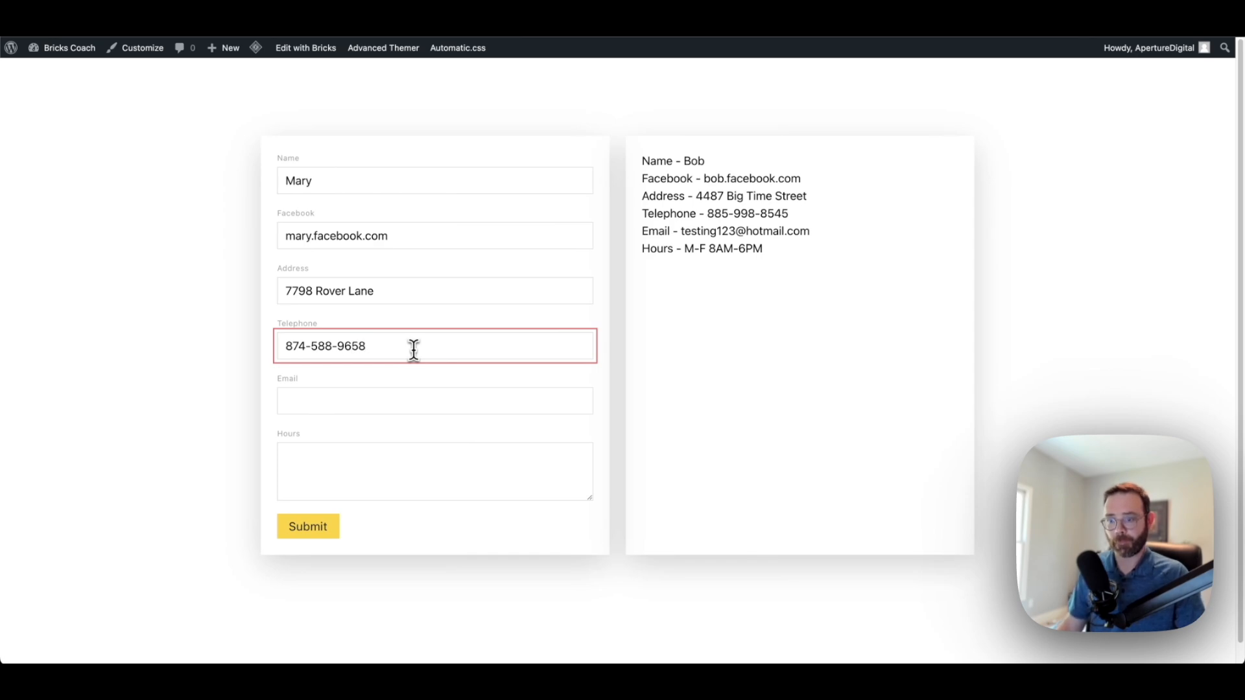
pyautogui.click(334, 407)
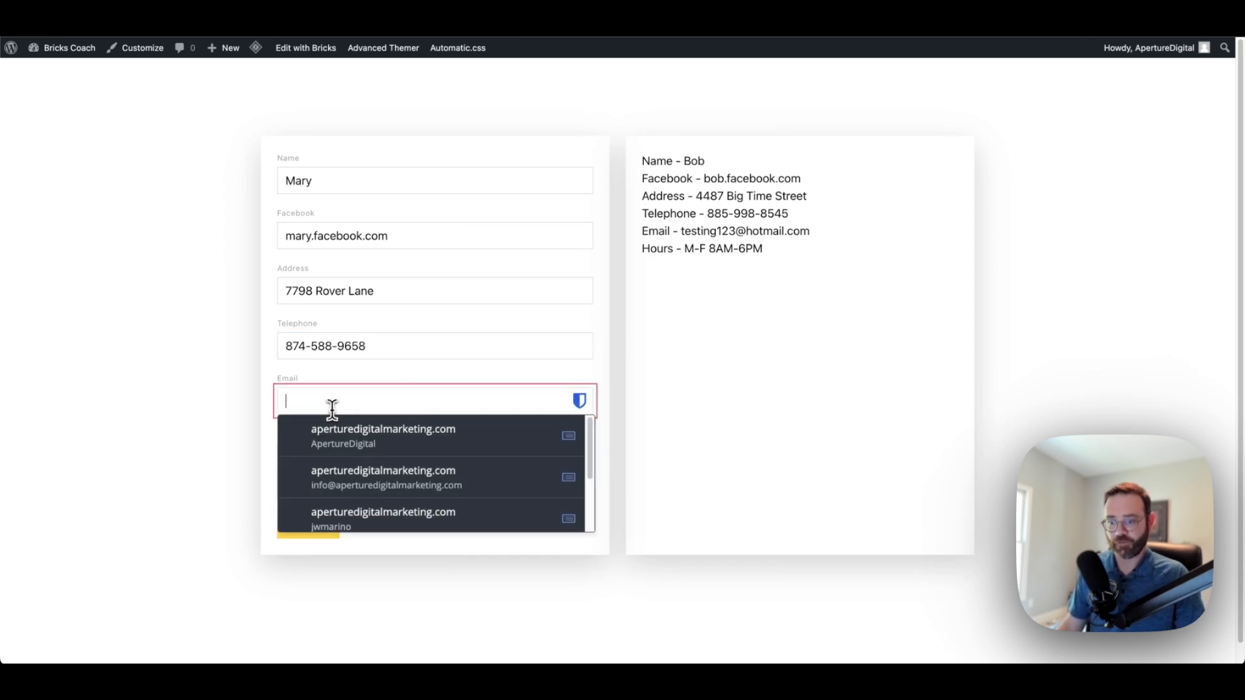
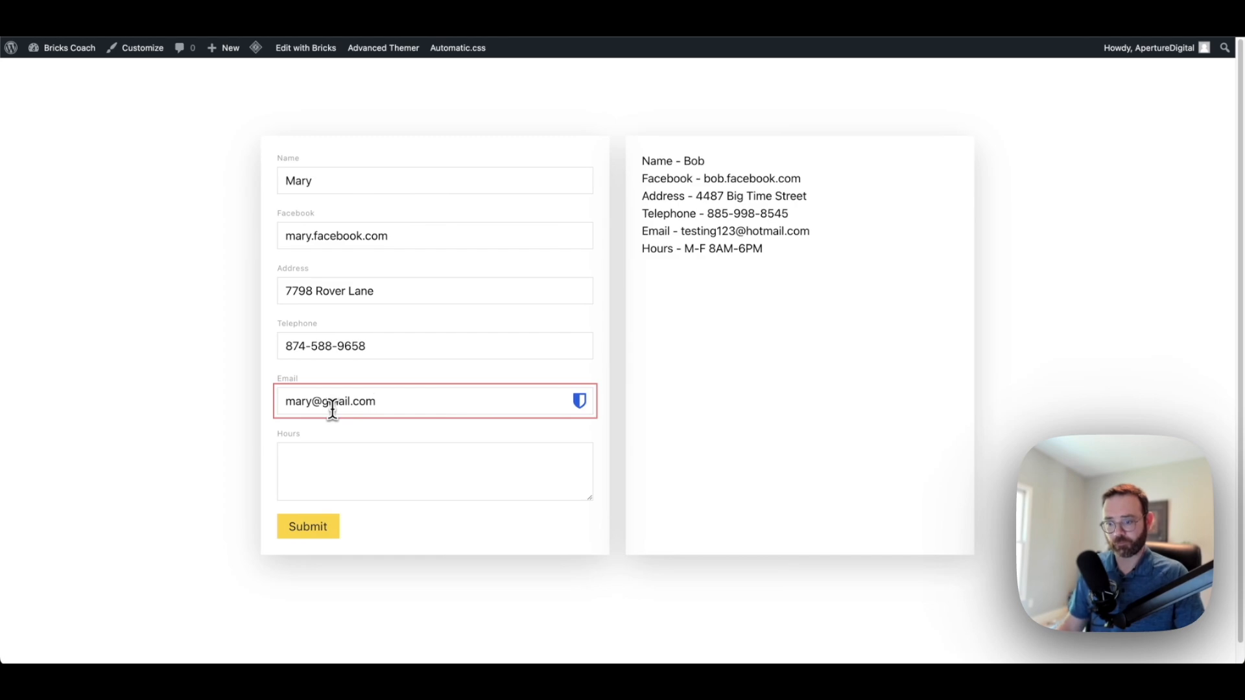
# Fill Hours with the copied M-F 8AM-6PM line, then SAT 12PM-3PM and SUN Closed
pyautogui.click(334, 452)
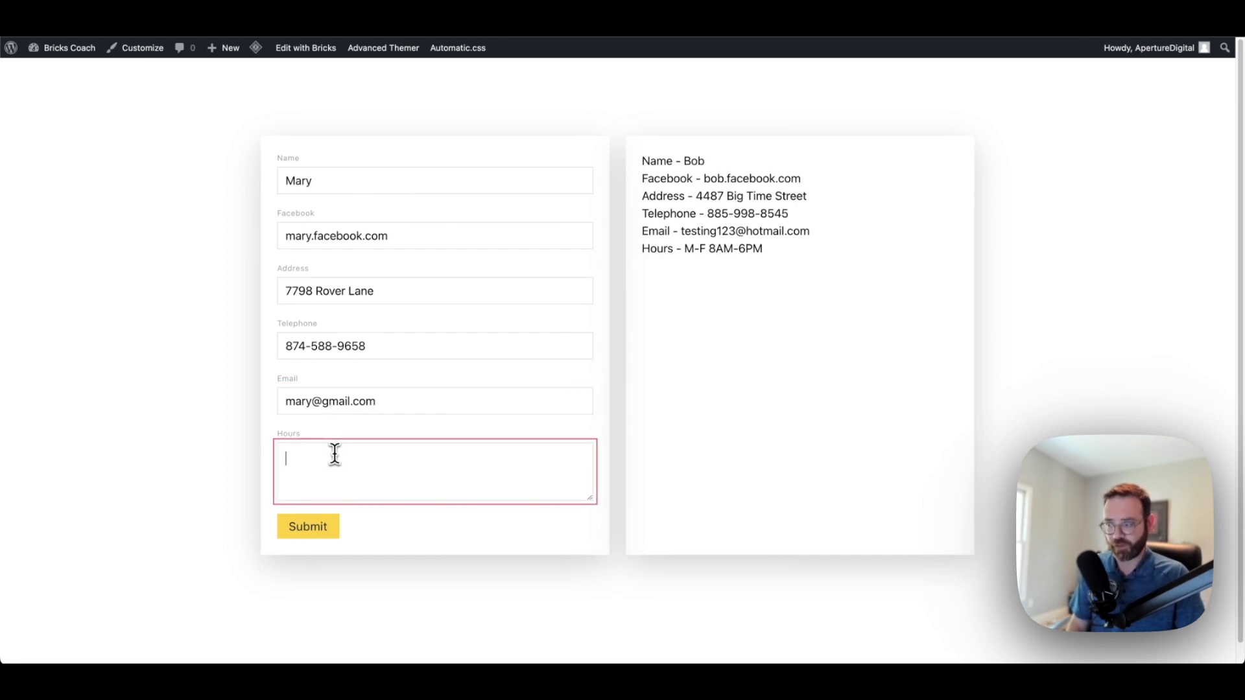
pyautogui.moveTo(765, 251); pyautogui.dragTo(687, 255)
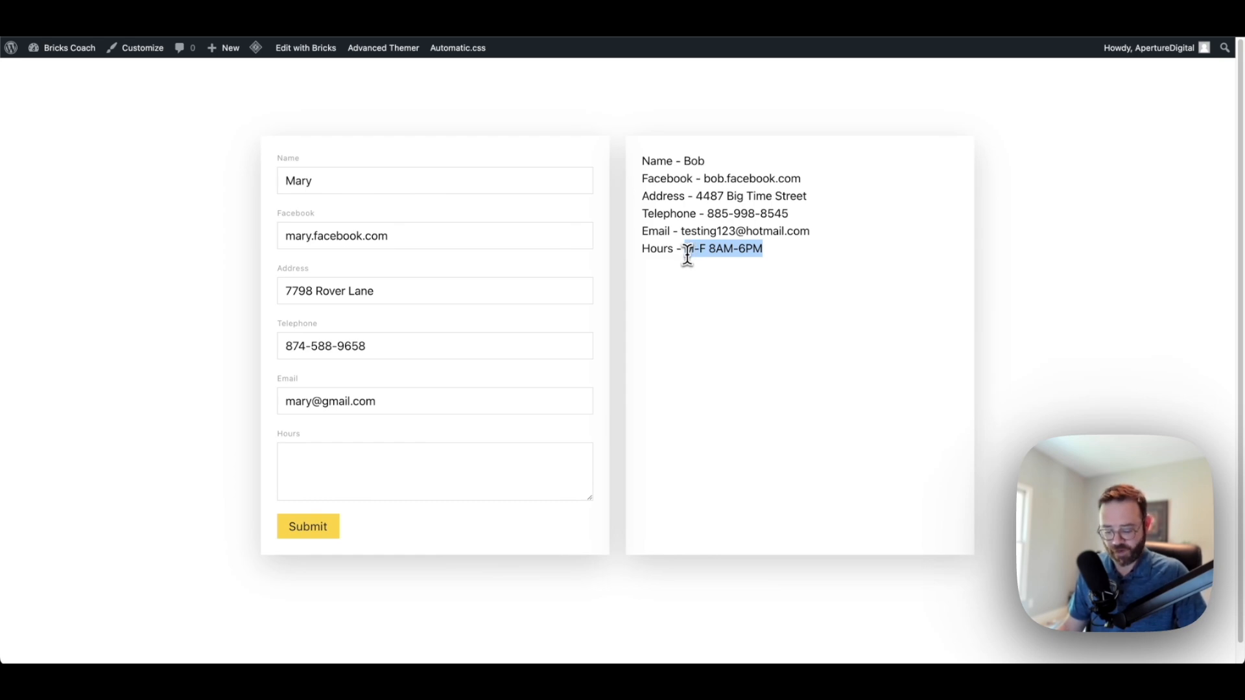
pyautogui.hotkey('ctrl', 'c')
pyautogui.click(368, 473)
pyautogui.hotkey('ctrl', 'v')
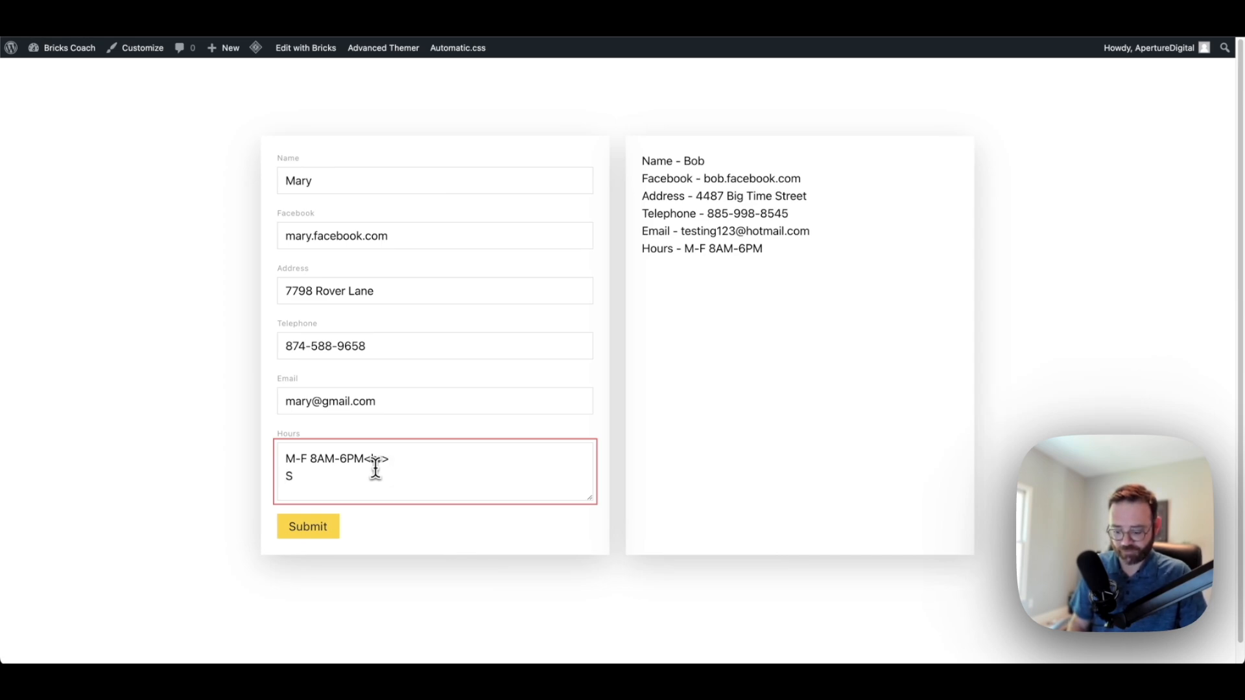
pyautogui.write('SAT')
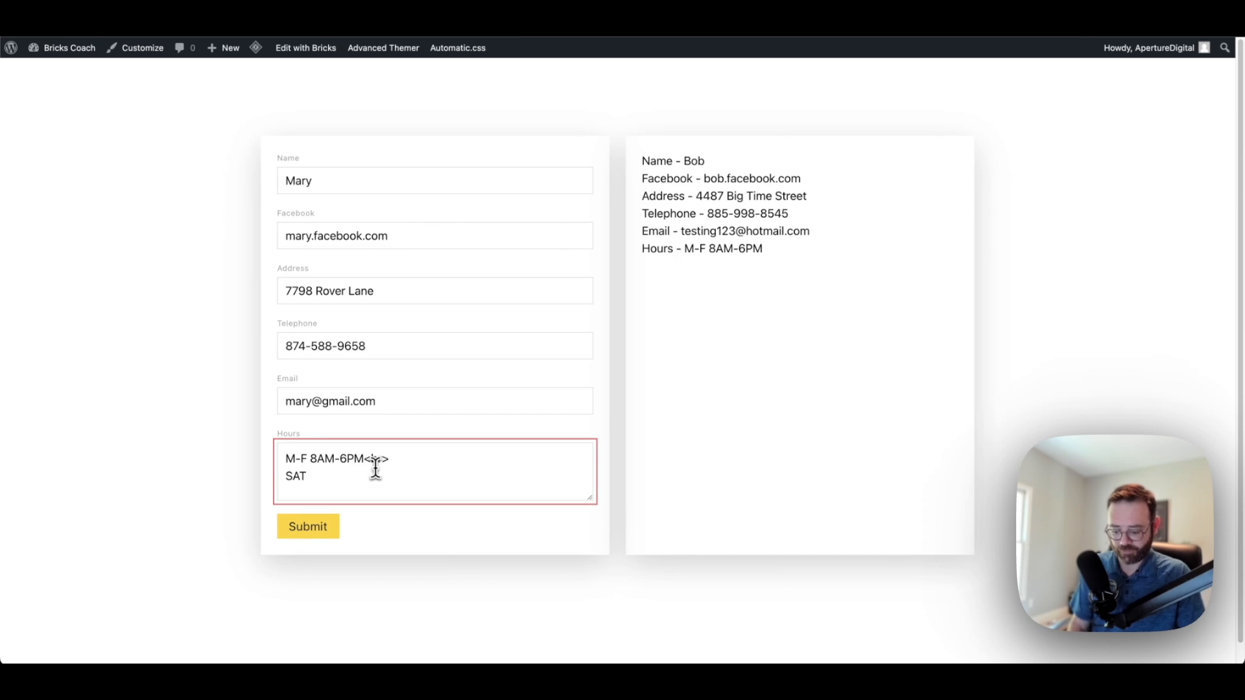
pyautogui.write(' 12PM-')
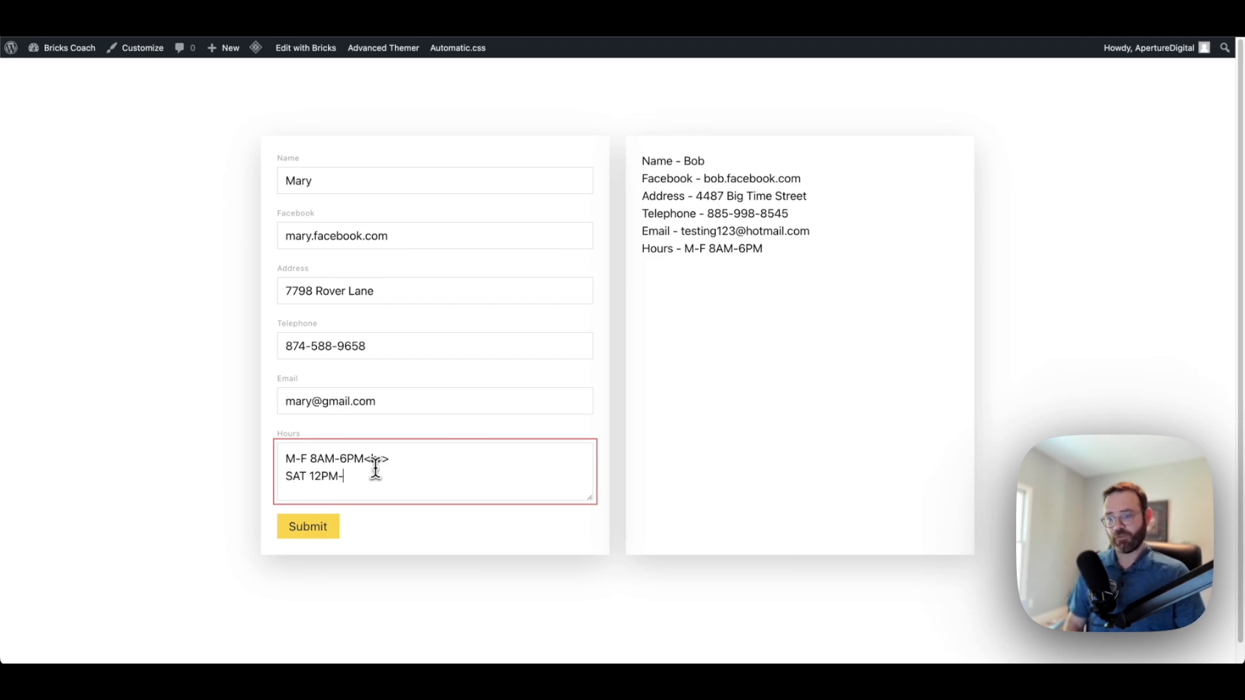
pyautogui.write('3PM')
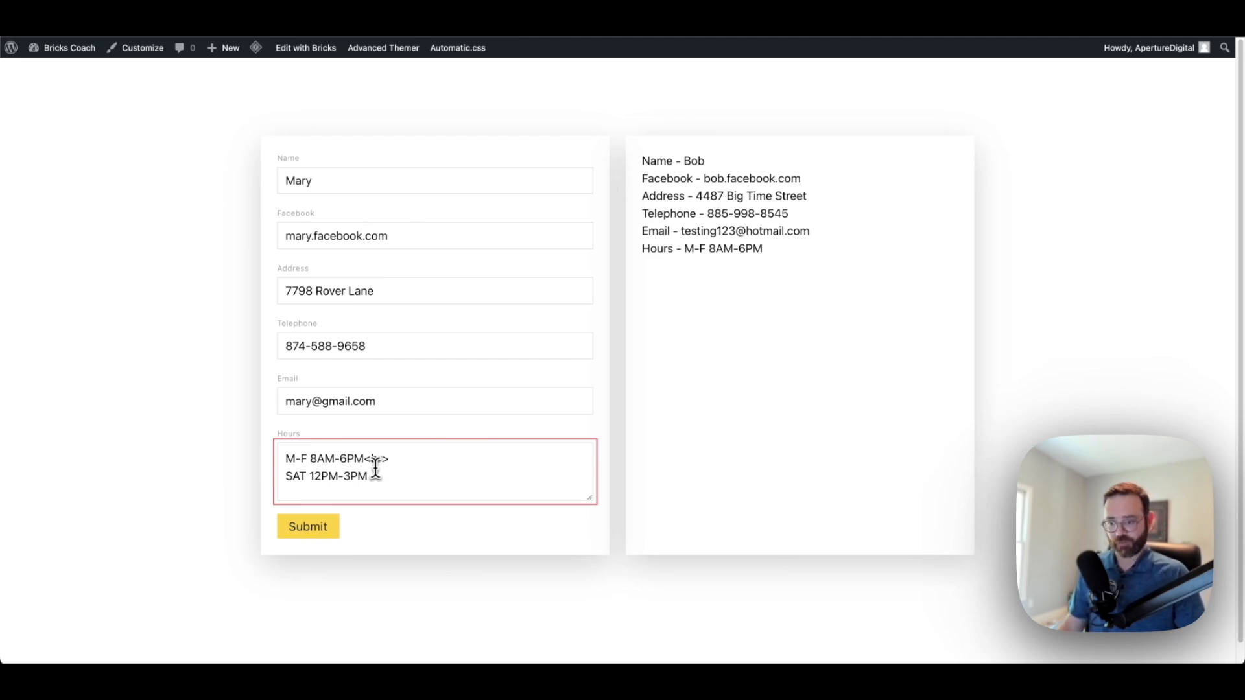
pyautogui.press('Return')
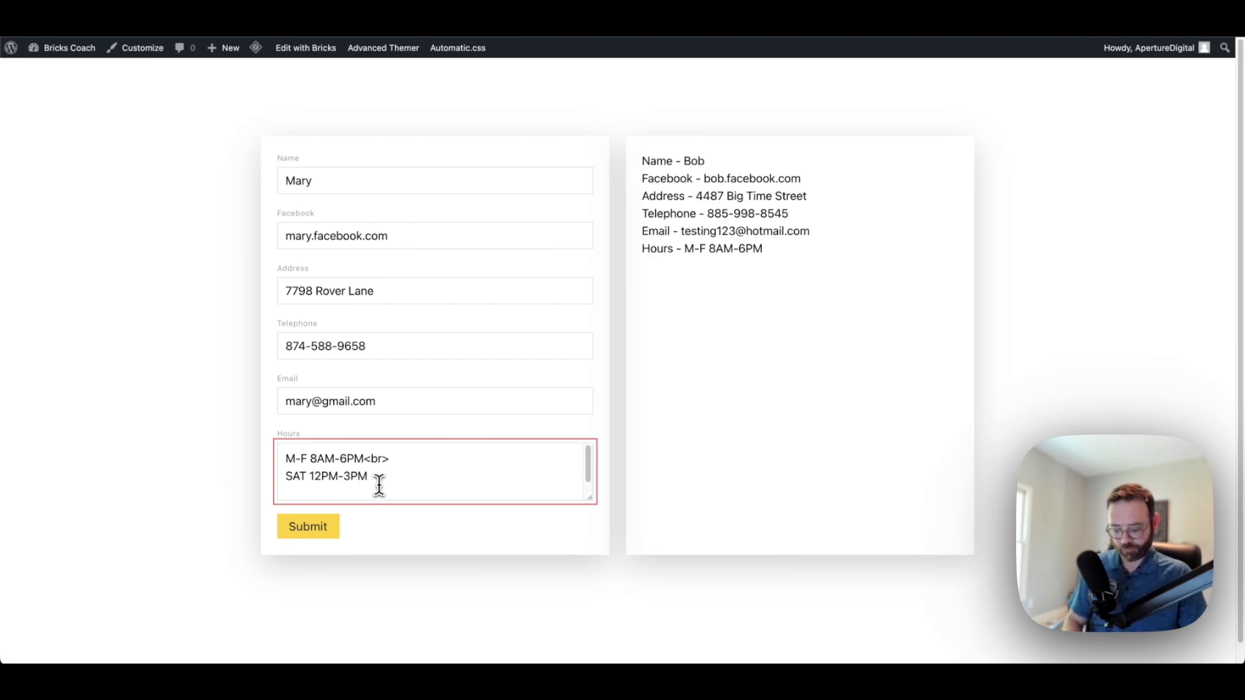
pyautogui.write('SUN')
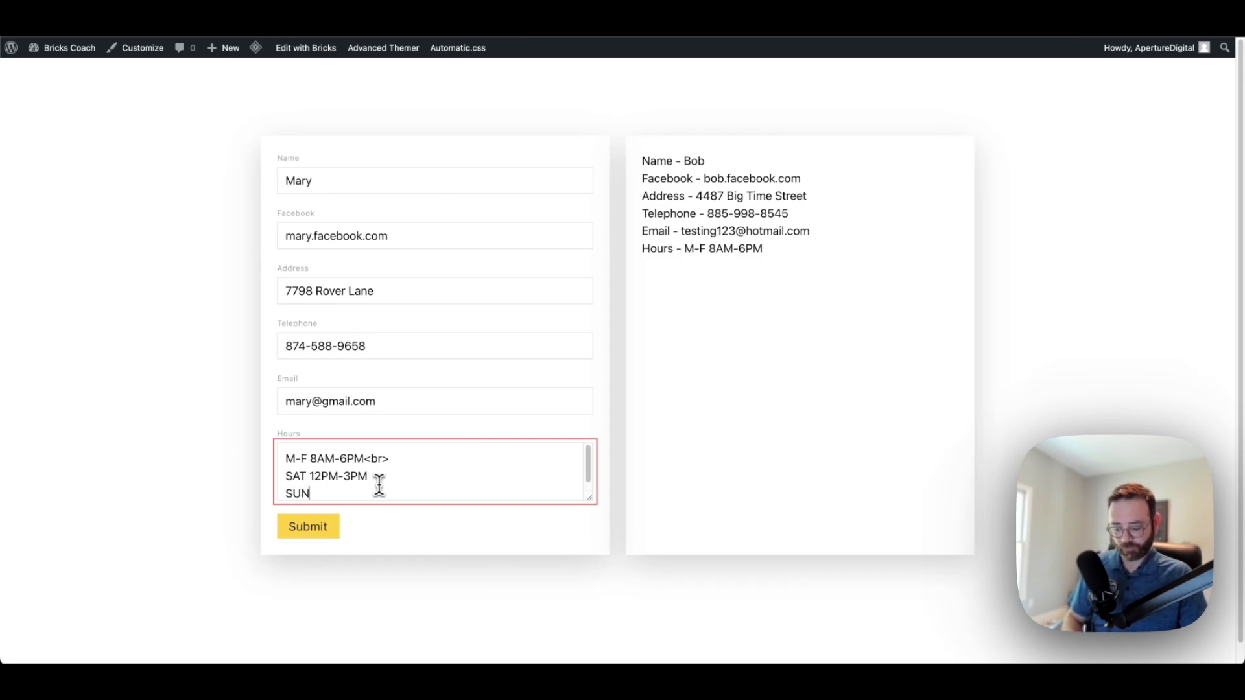
pyautogui.write(' Closed')
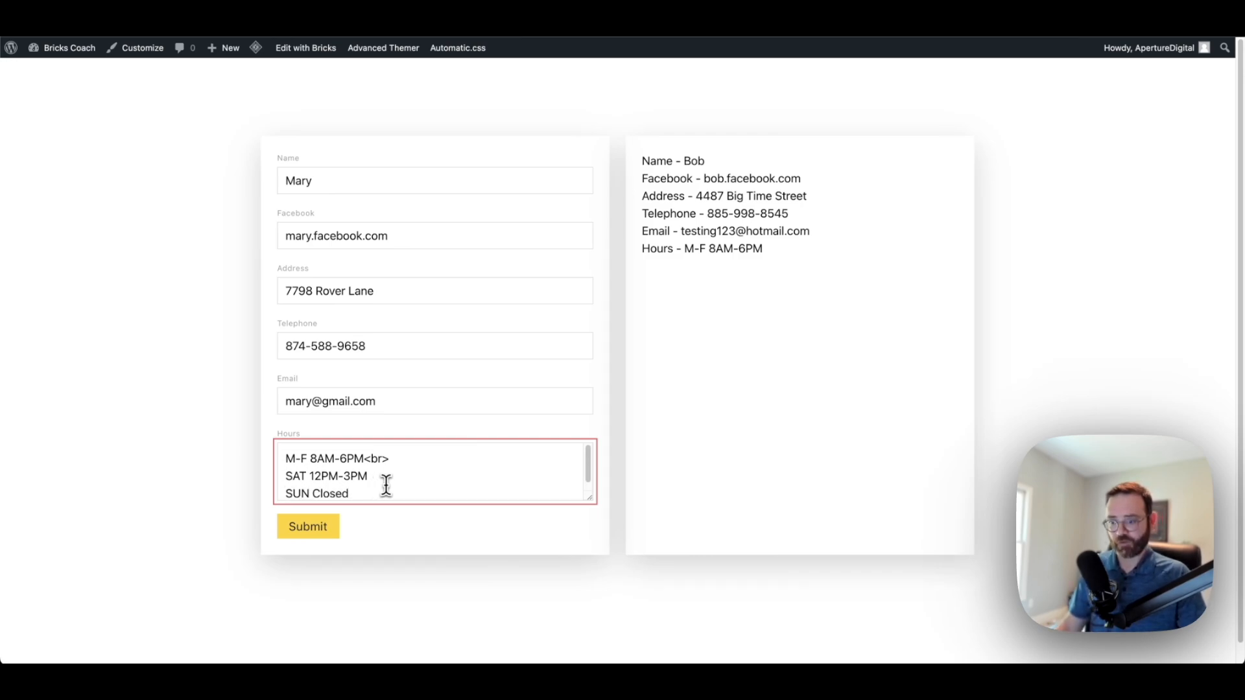
pyautogui.moveTo(389, 459); pyautogui.dragTo(365, 461)
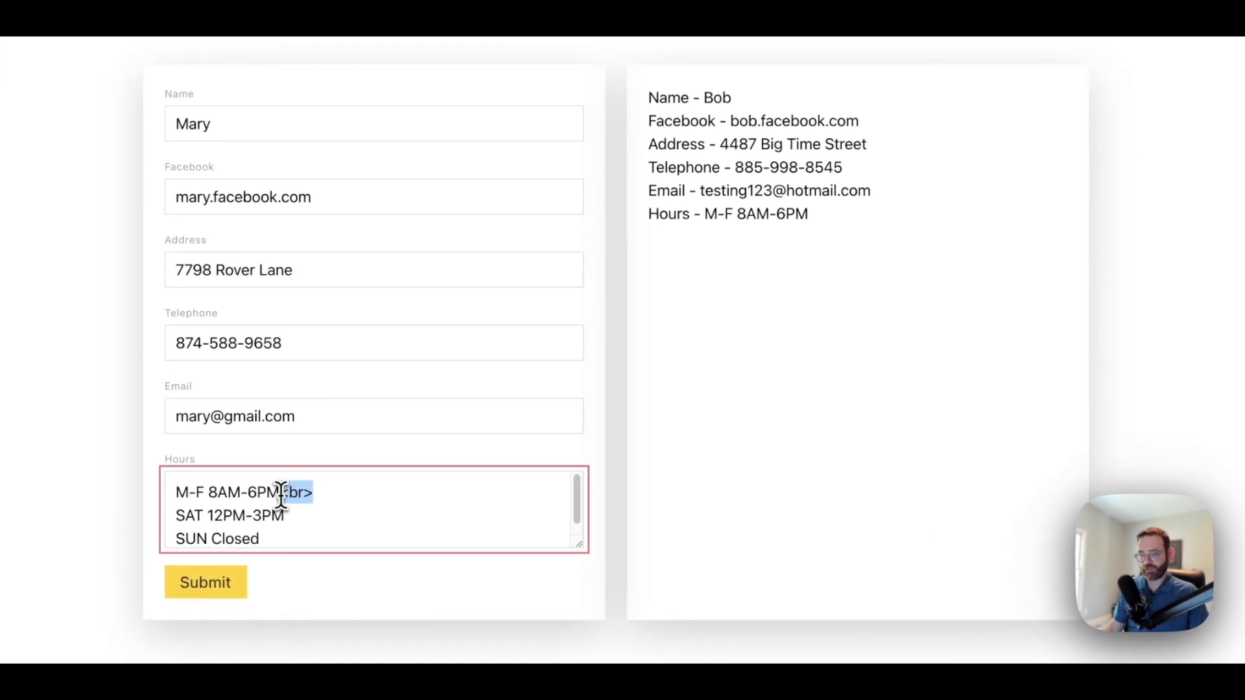
# Submit the new business details and select both lines of hours shown in the panel
pyautogui.click(212, 593)
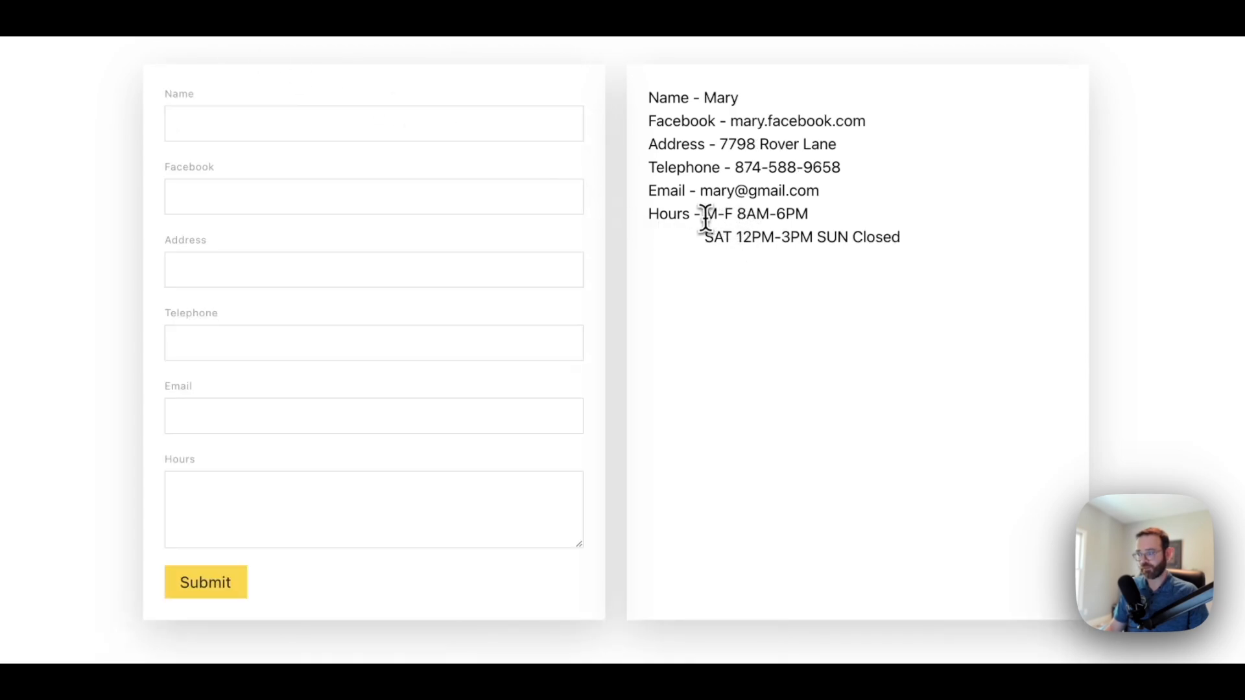
pyautogui.moveTo(705, 214); pyautogui.dragTo(791, 216)
pyautogui.click(810, 217)
pyautogui.moveTo(705, 238); pyautogui.dragTo(812, 237)
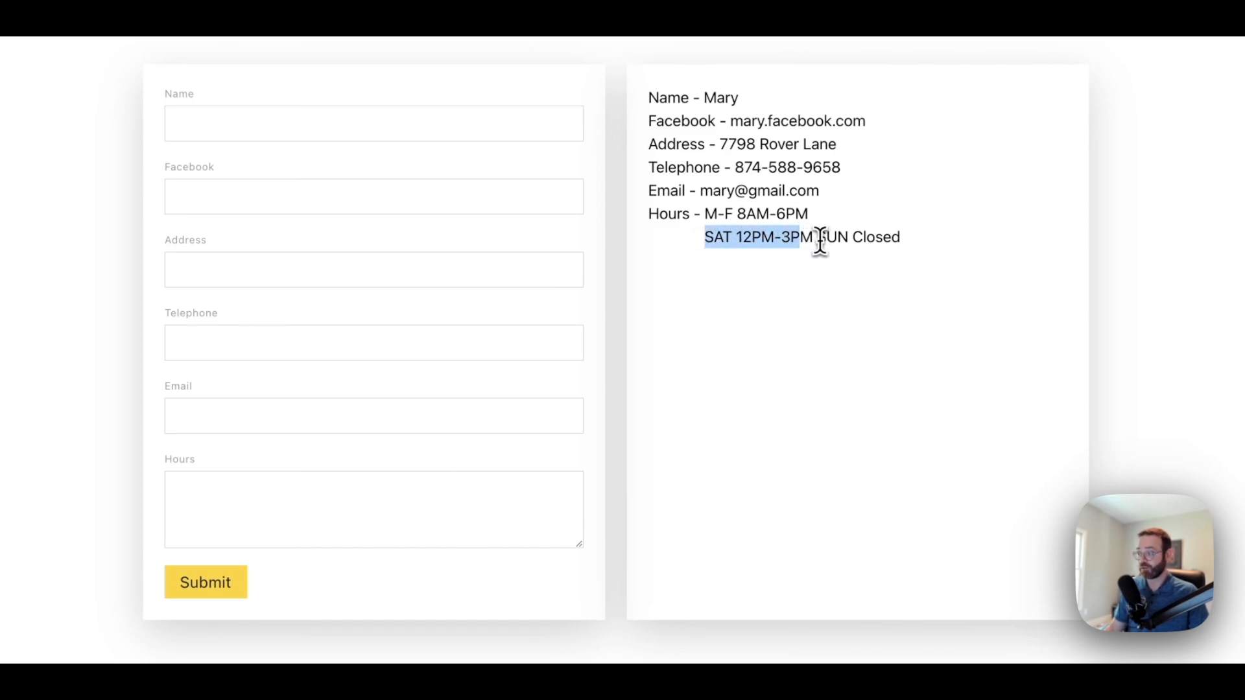
pyautogui.moveTo(902, 241); pyautogui.dragTo(702, 224)
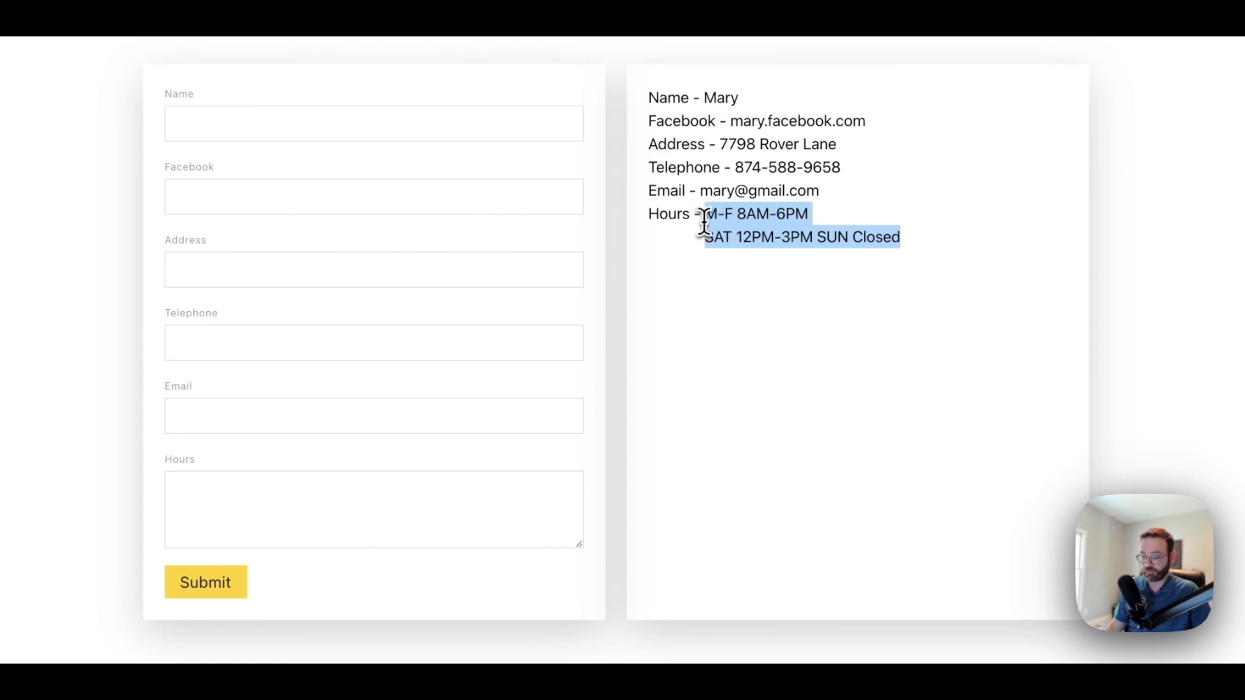
# Paste the hours into the Hours field, ending the weekday lines with <br> and moving SUN Closed to its own line
pyautogui.click(236, 506)
pyautogui.hotkey('ctrl', 'v')
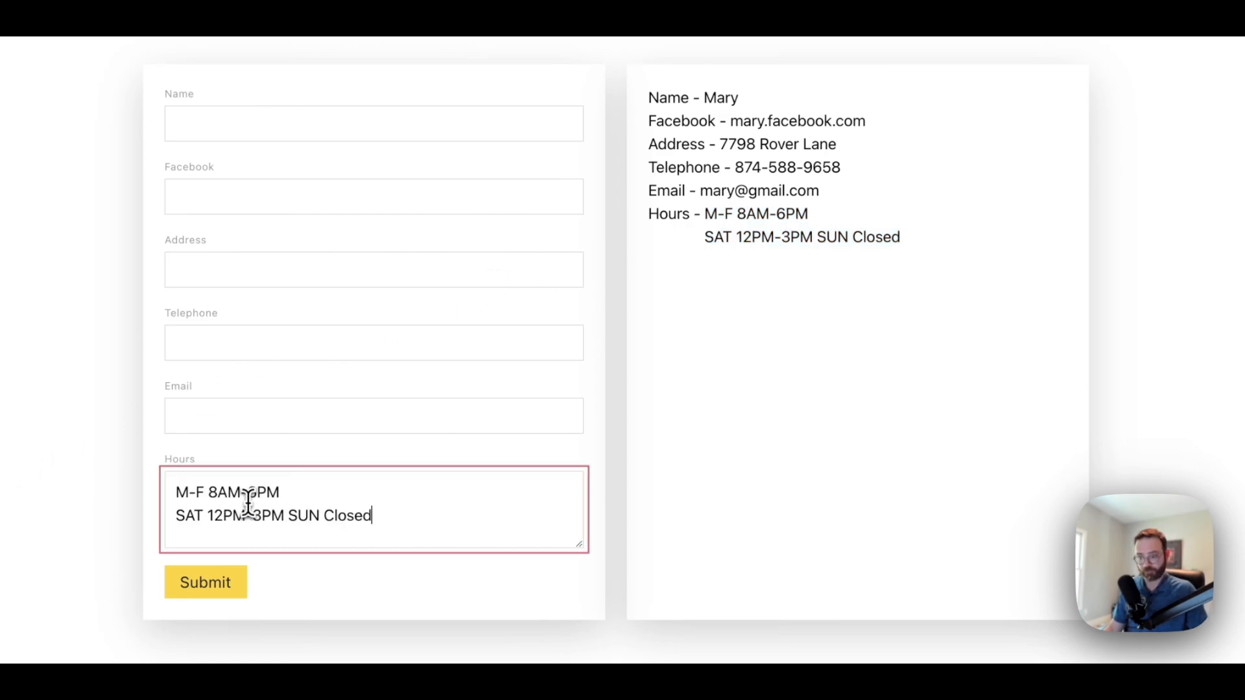
pyautogui.click(315, 497)
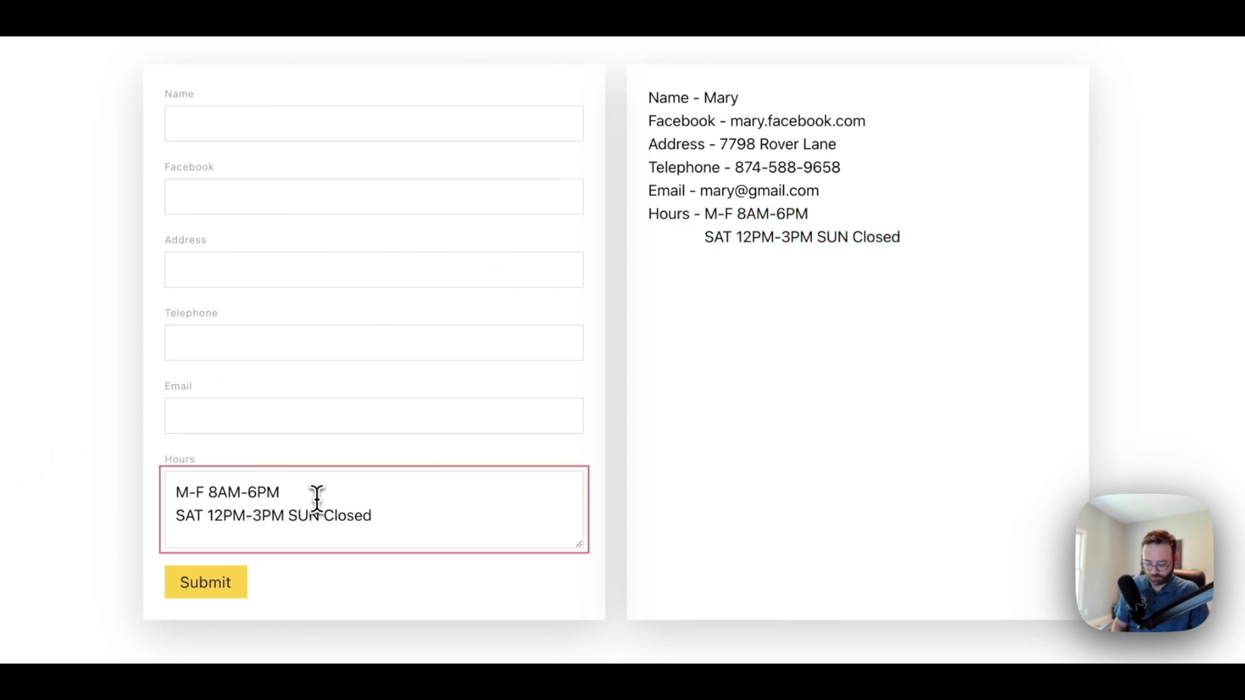
pyautogui.write('<br>')
pyautogui.press('Down')
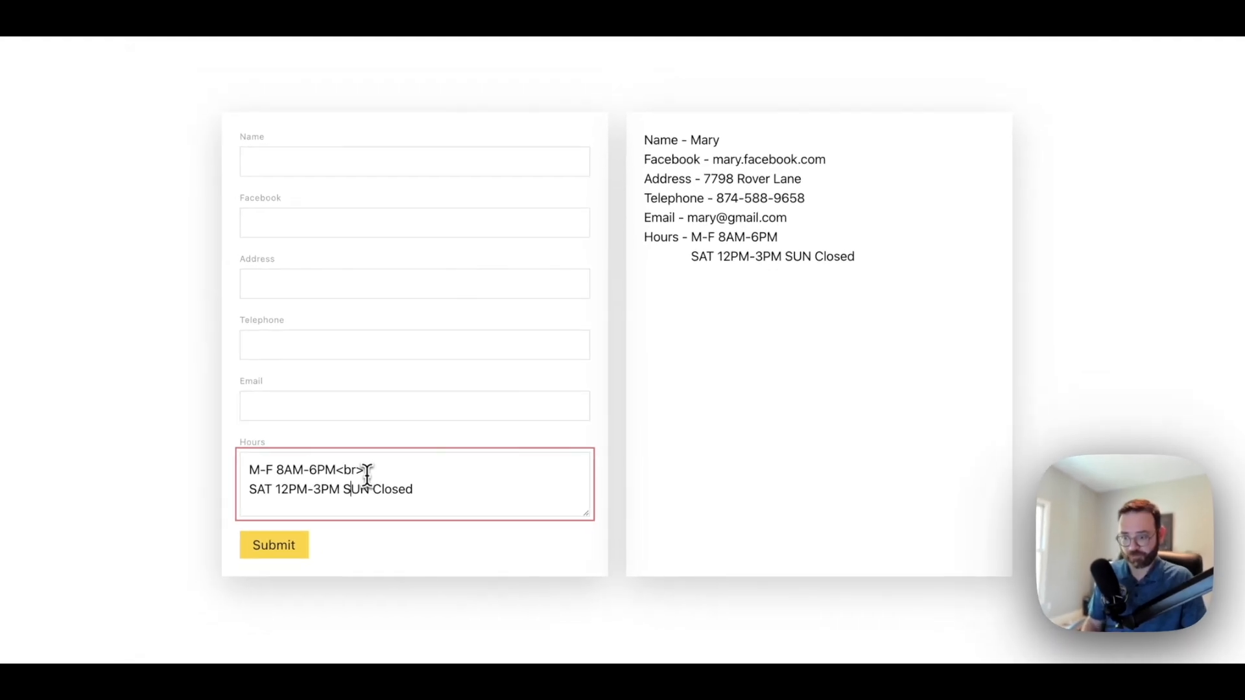
pyautogui.press('Left')
pyautogui.press('Left')
pyautogui.press('Left')
pyautogui.press('Return')
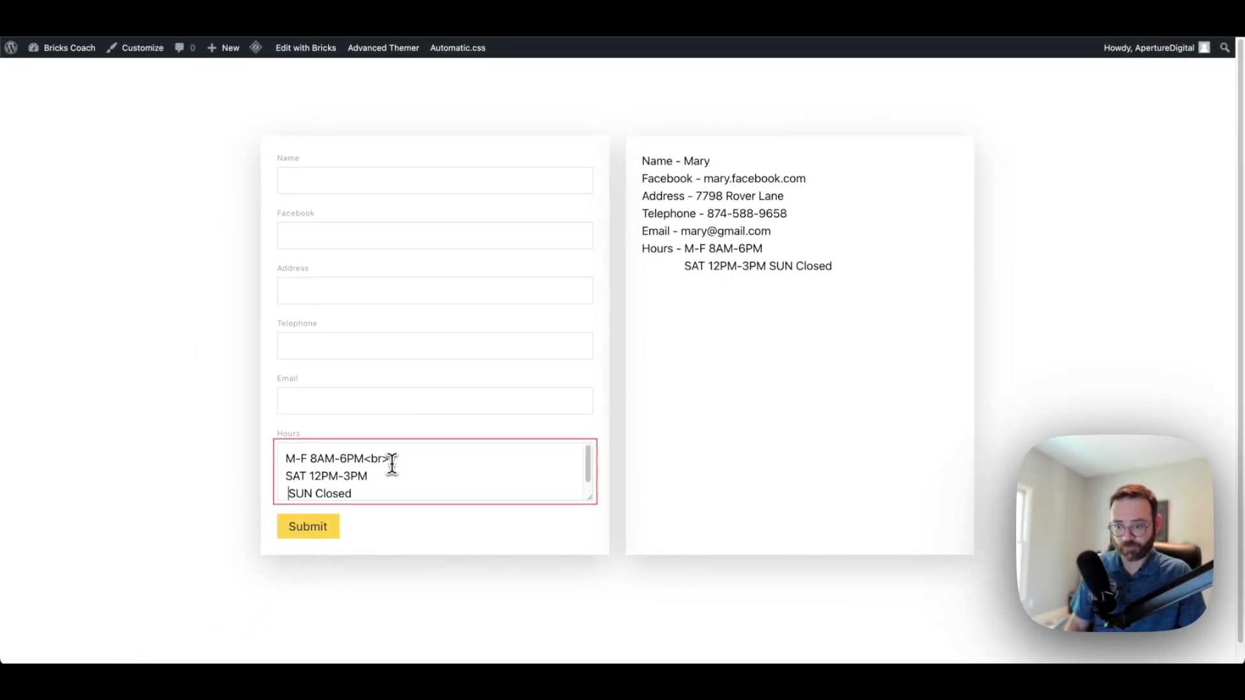
pyautogui.press('Delete')
pyautogui.press('Left')
pyautogui.write('<br>')
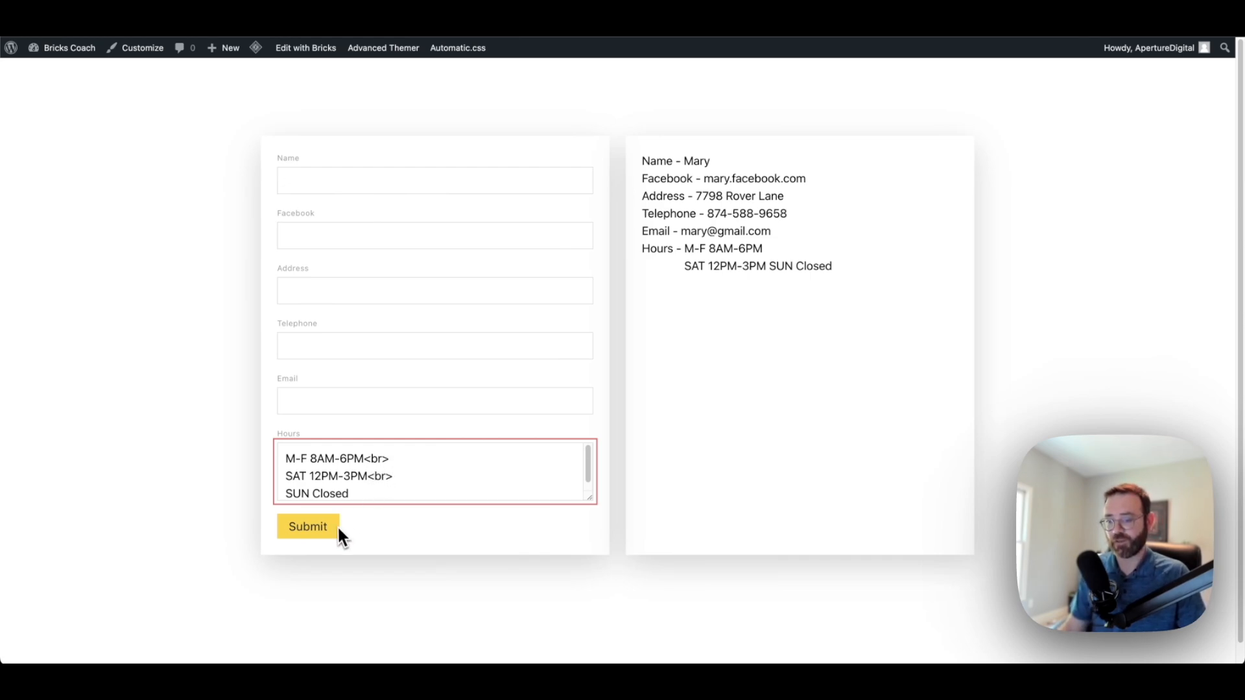
pyautogui.click(305, 533)
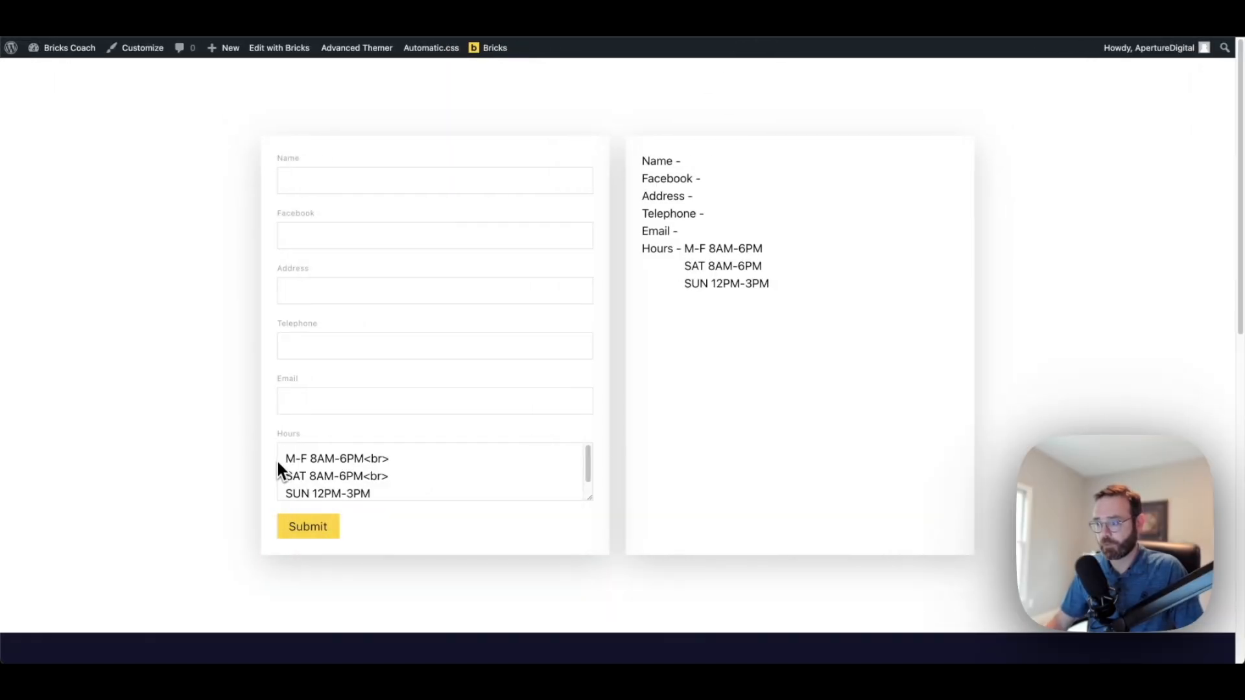
pyautogui.press('Tab')
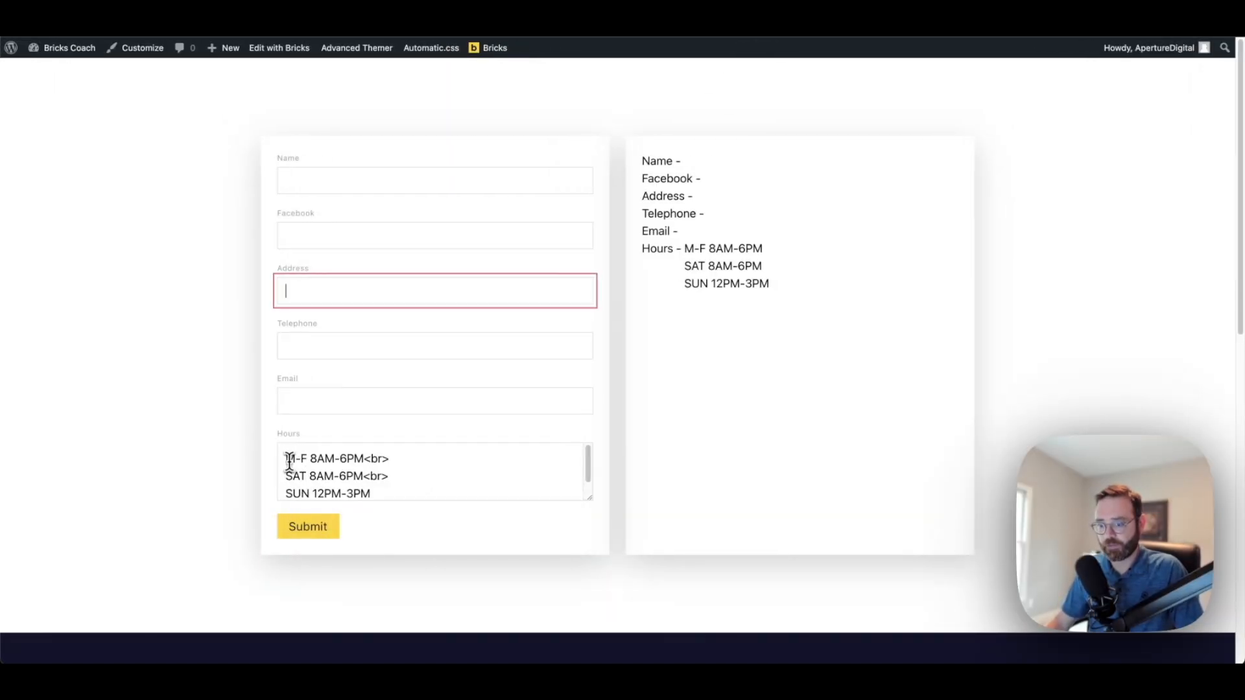
pyautogui.moveTo(287, 460); pyautogui.dragTo(403, 491)
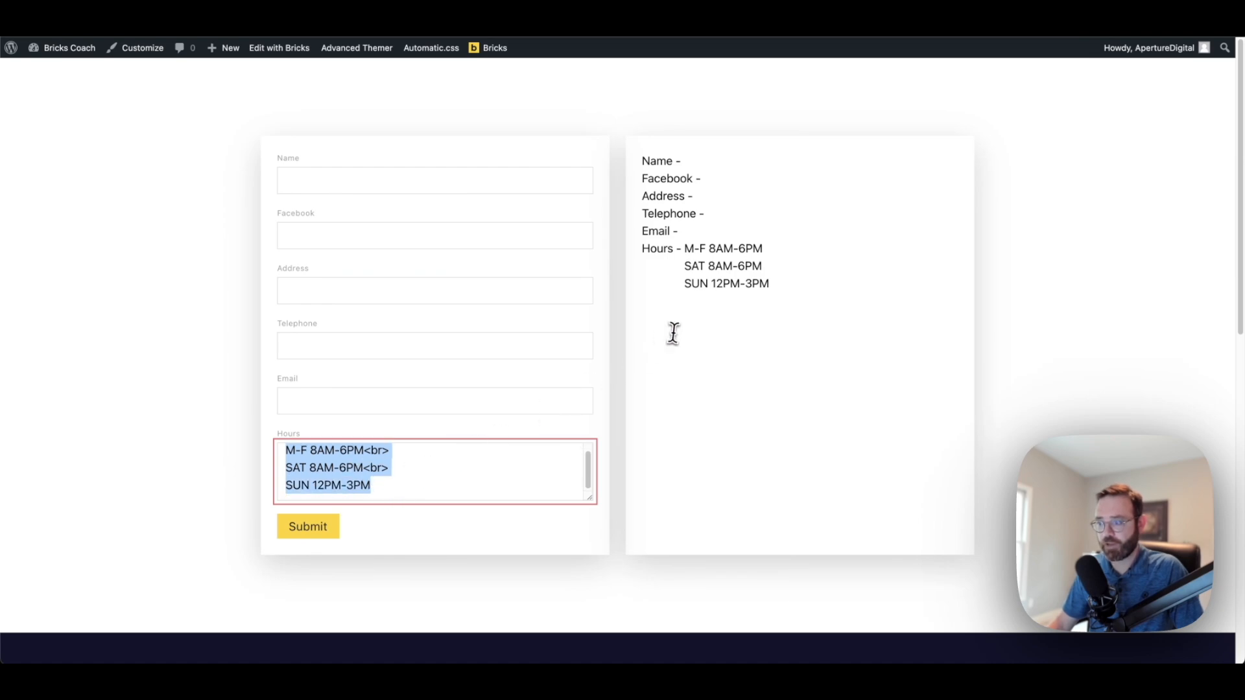
pyautogui.click(695, 174)
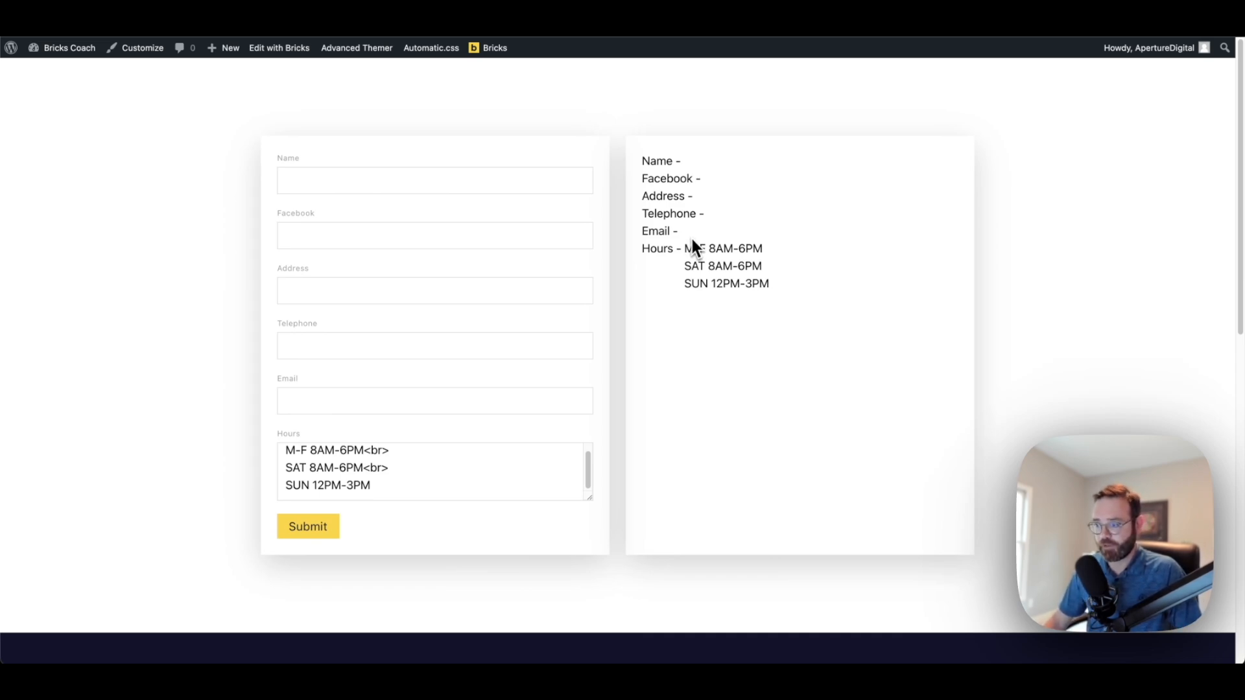
pyautogui.click(473, 187)
pyautogui.click(466, 237)
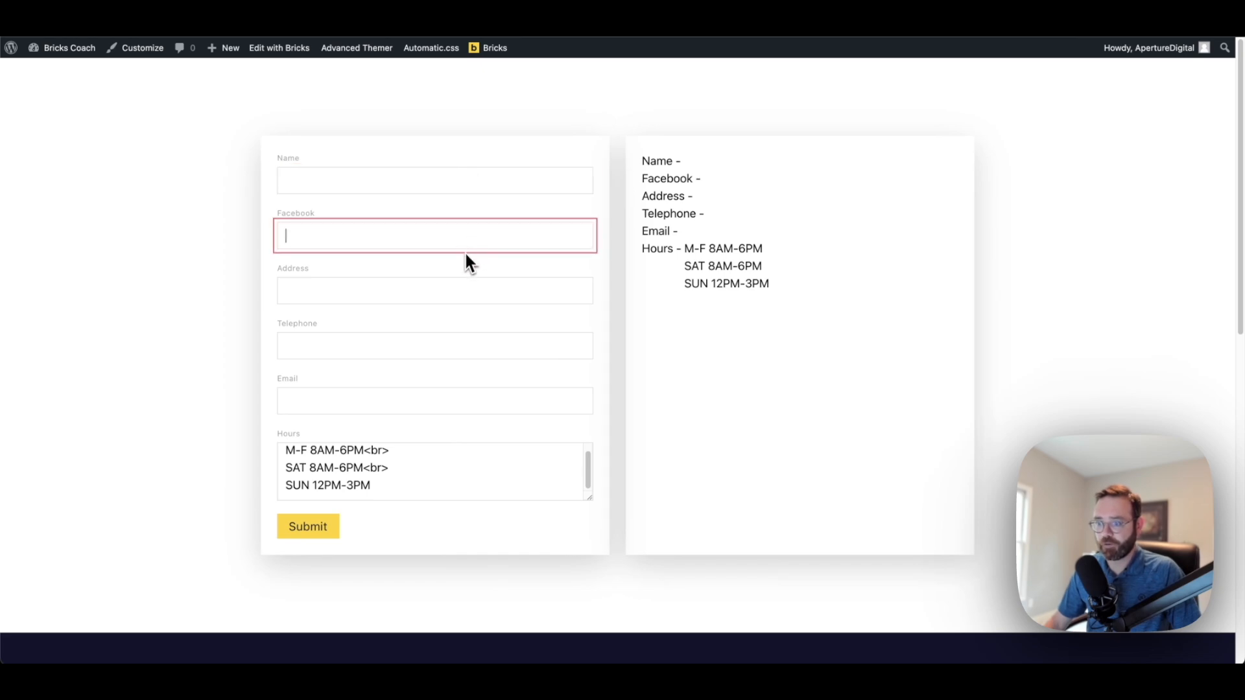
pyautogui.click(441, 291)
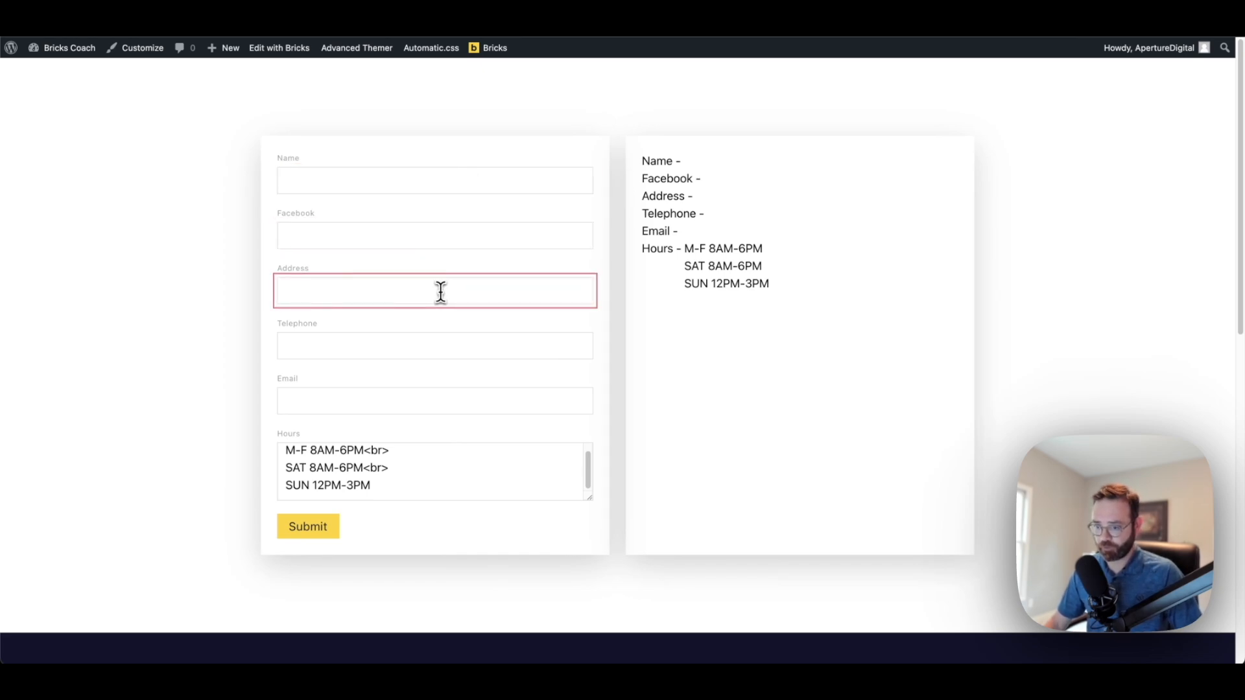
pyautogui.click(385, 178)
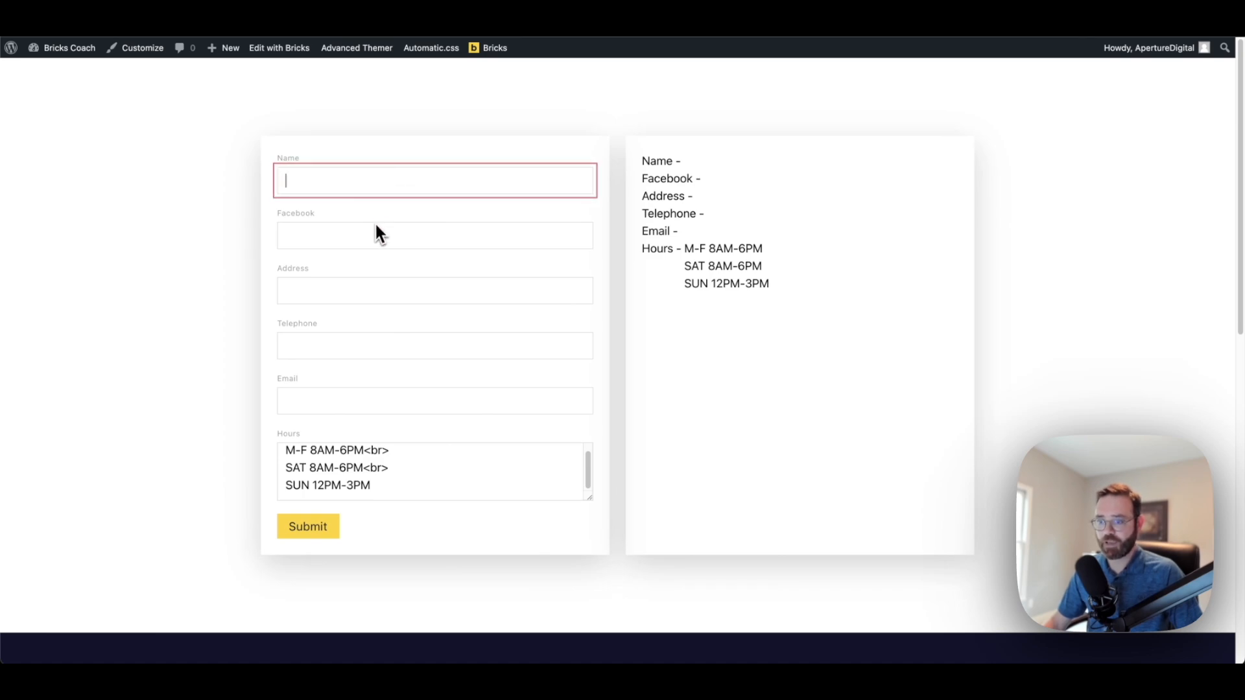
pyautogui.click(336, 290)
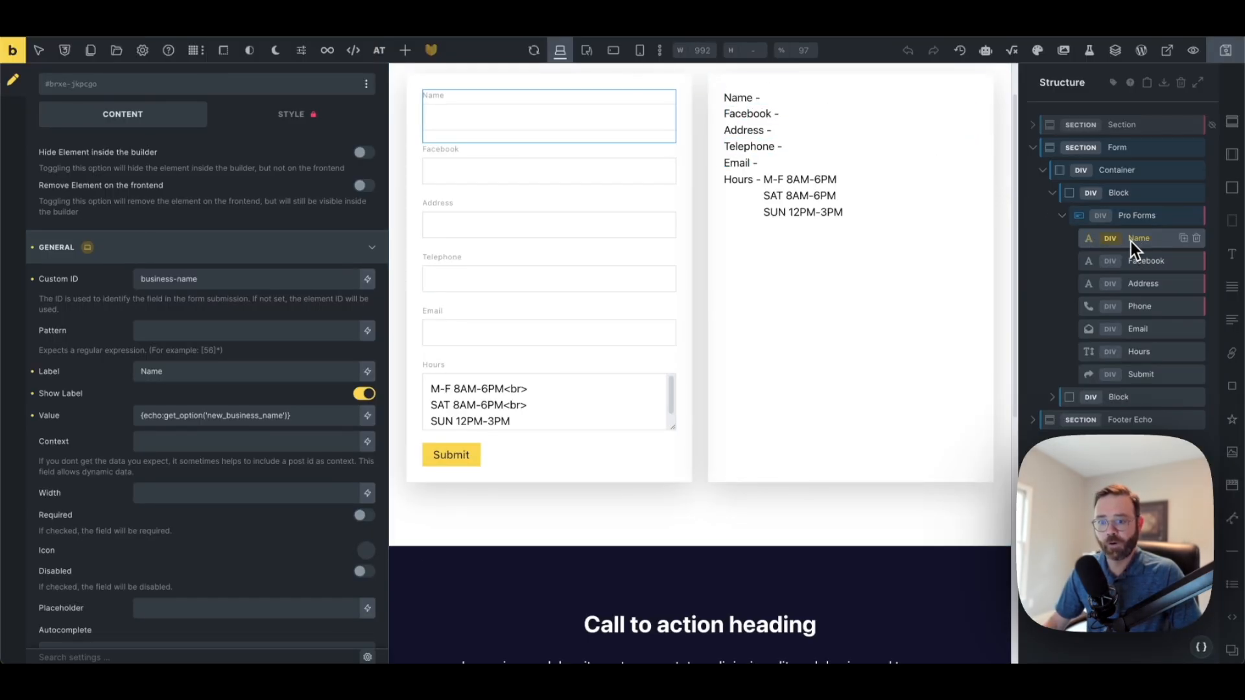
# Examine the Name field's Value {echo:get_option('new_business_name')}, highlighting get_option and new_business_name
pyautogui.click(170, 417)
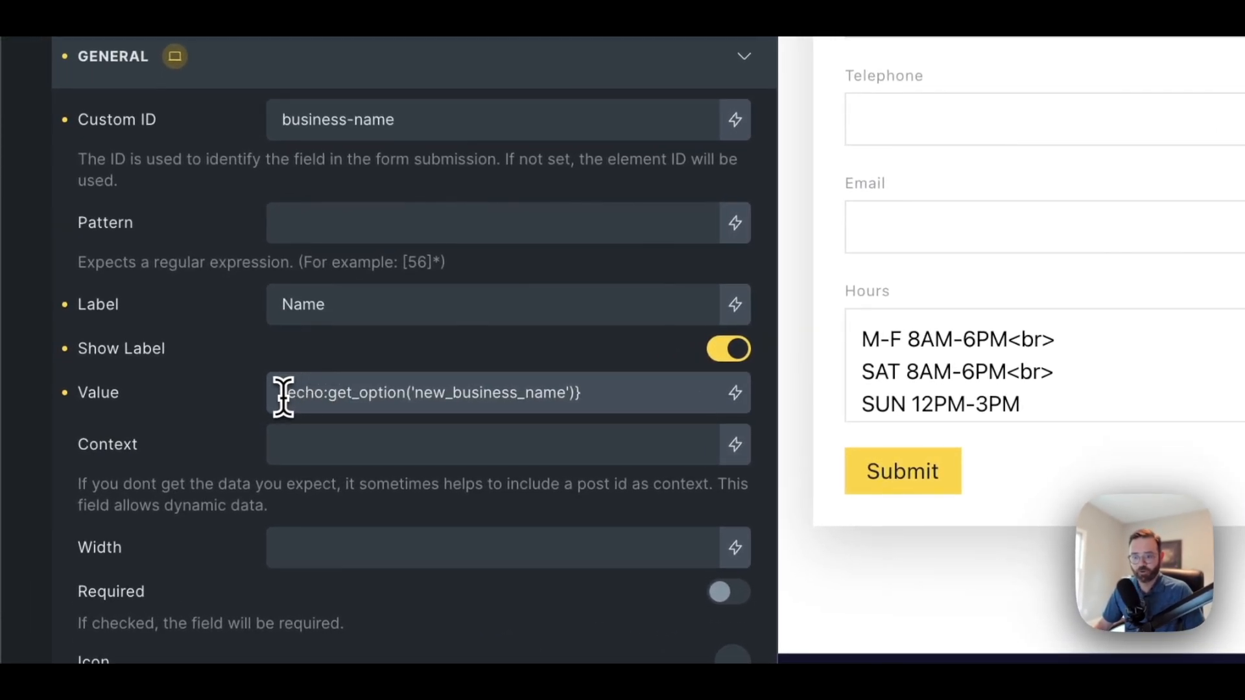
pyautogui.click(279, 392)
pyautogui.moveTo(328, 394); pyautogui.dragTo(413, 396)
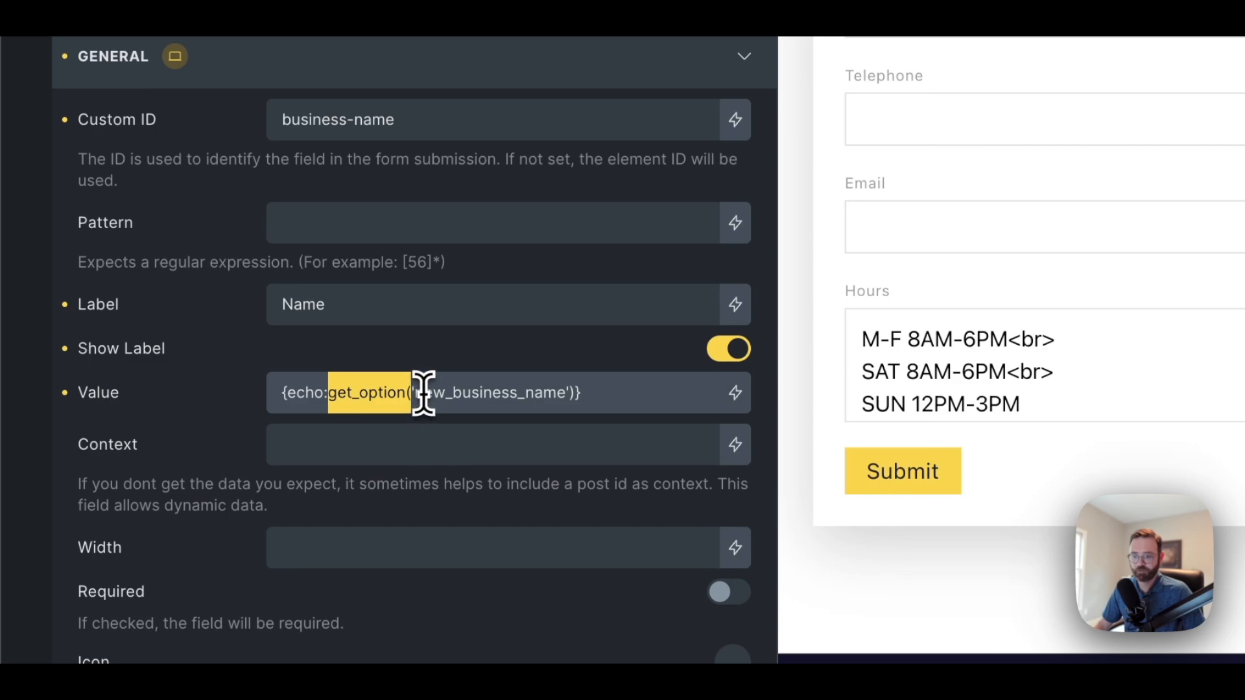
pyautogui.moveTo(424, 393); pyautogui.dragTo(574, 394)
pyautogui.click(574, 394)
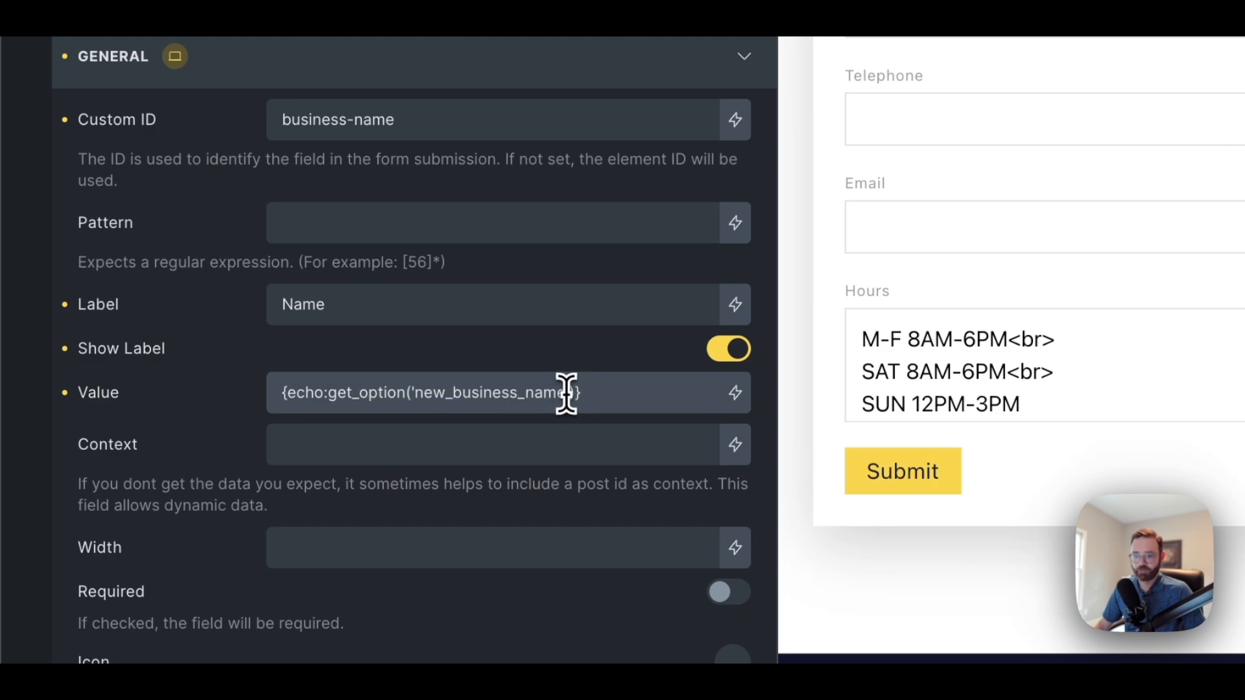
pyautogui.moveTo(564, 392); pyautogui.dragTo(416, 397)
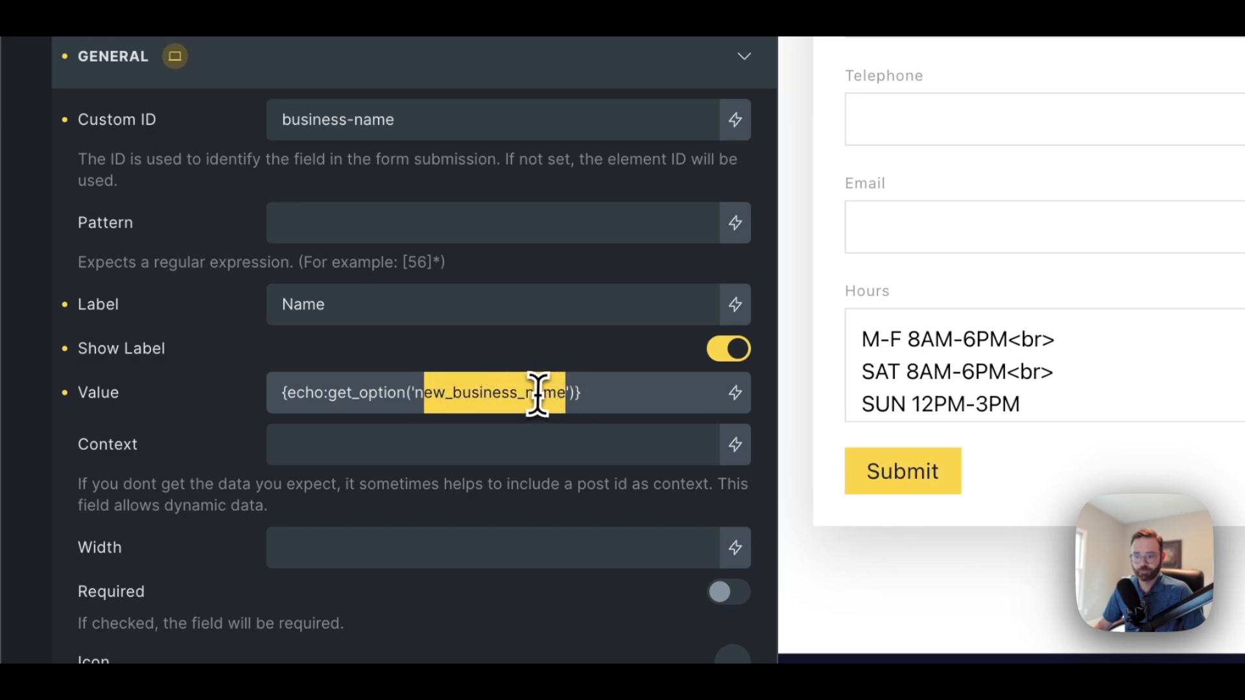
pyautogui.click(576, 391)
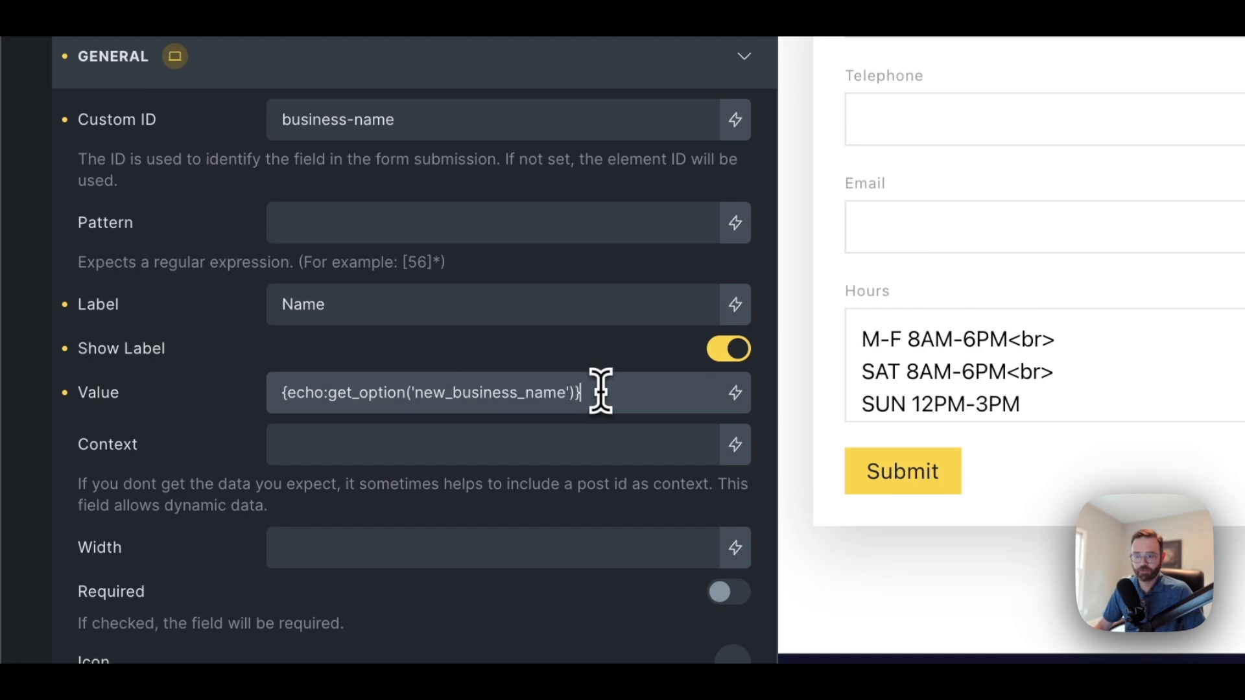
pyautogui.moveTo(597, 392); pyautogui.dragTo(272, 398)
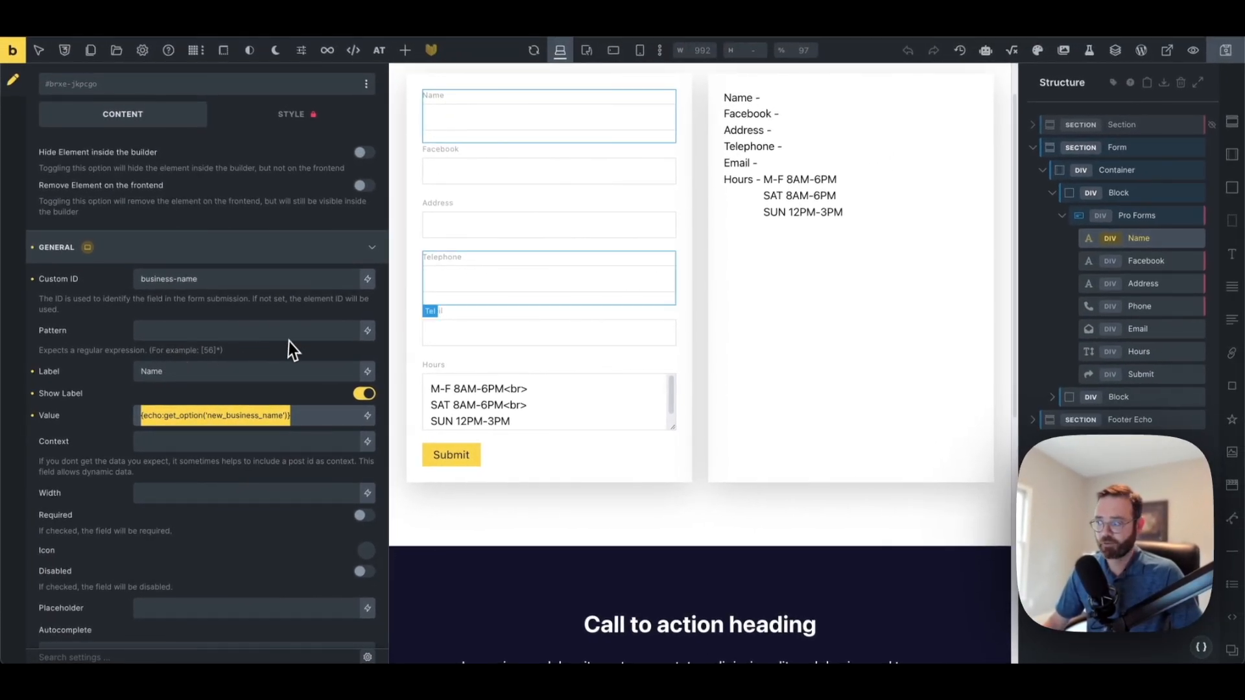
# Check the Value echo tags of the Facebook, Address, Phone, Email and Hours fields, then view the live page
pyautogui.click(1133, 262)
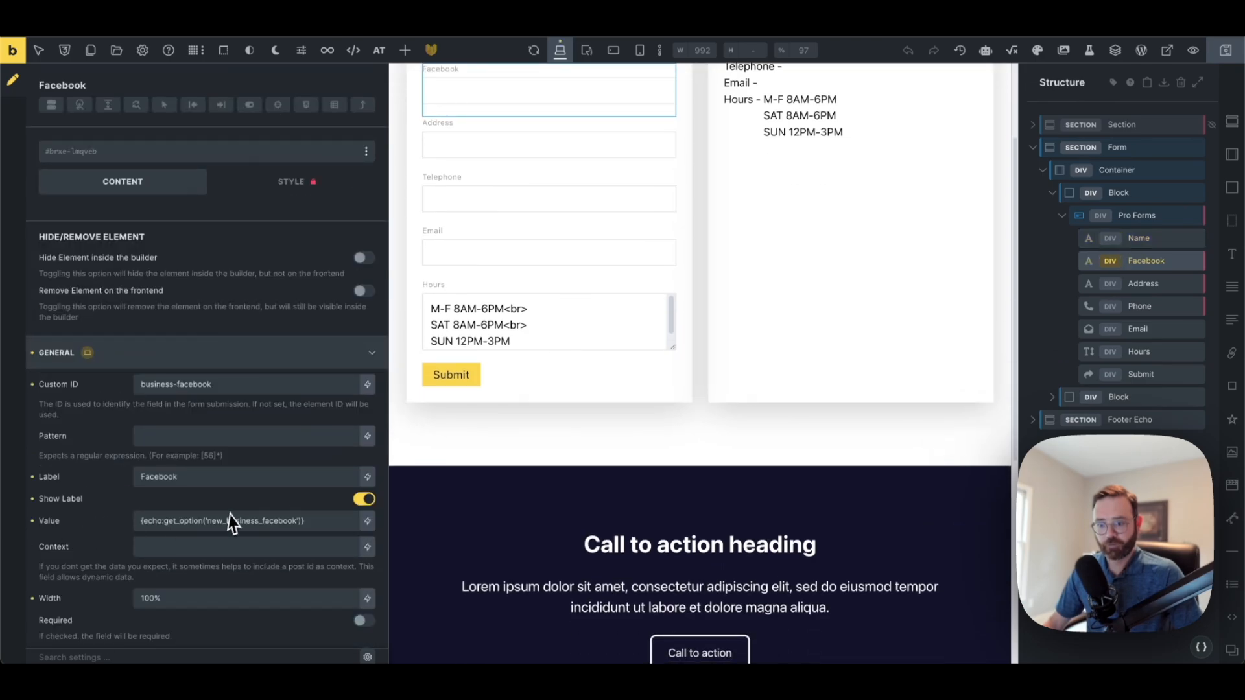
pyautogui.scroll(-1, 194, 519)
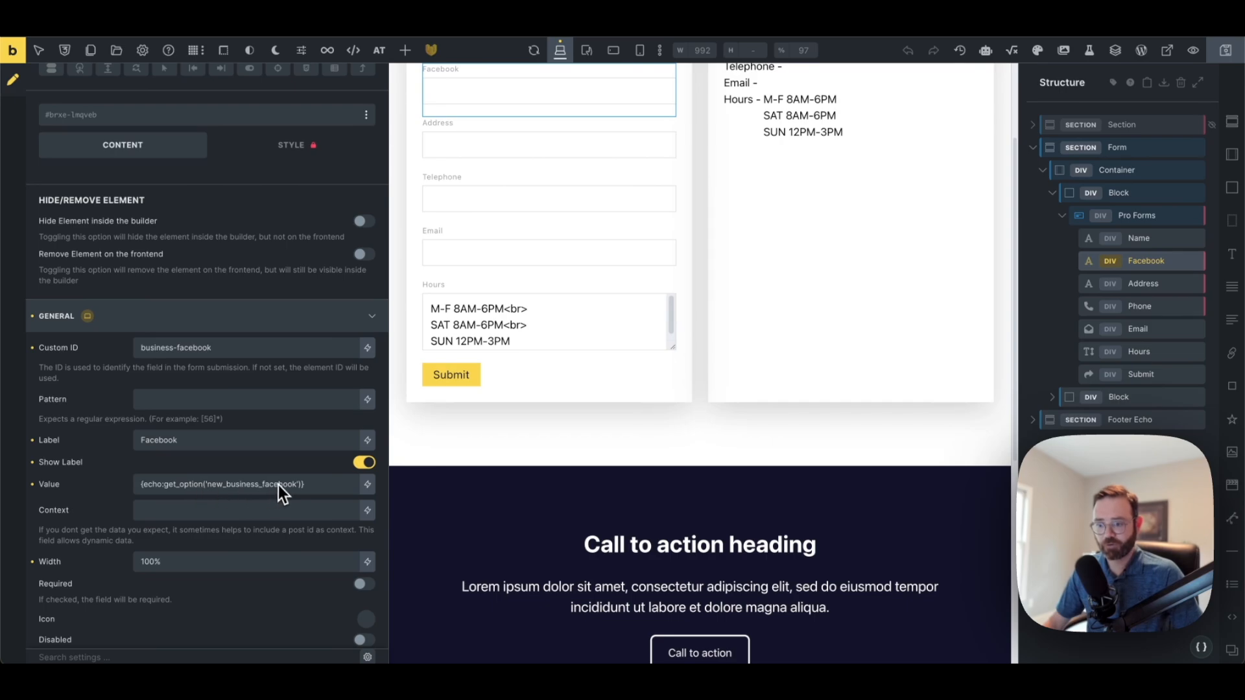
pyautogui.click(1143, 287)
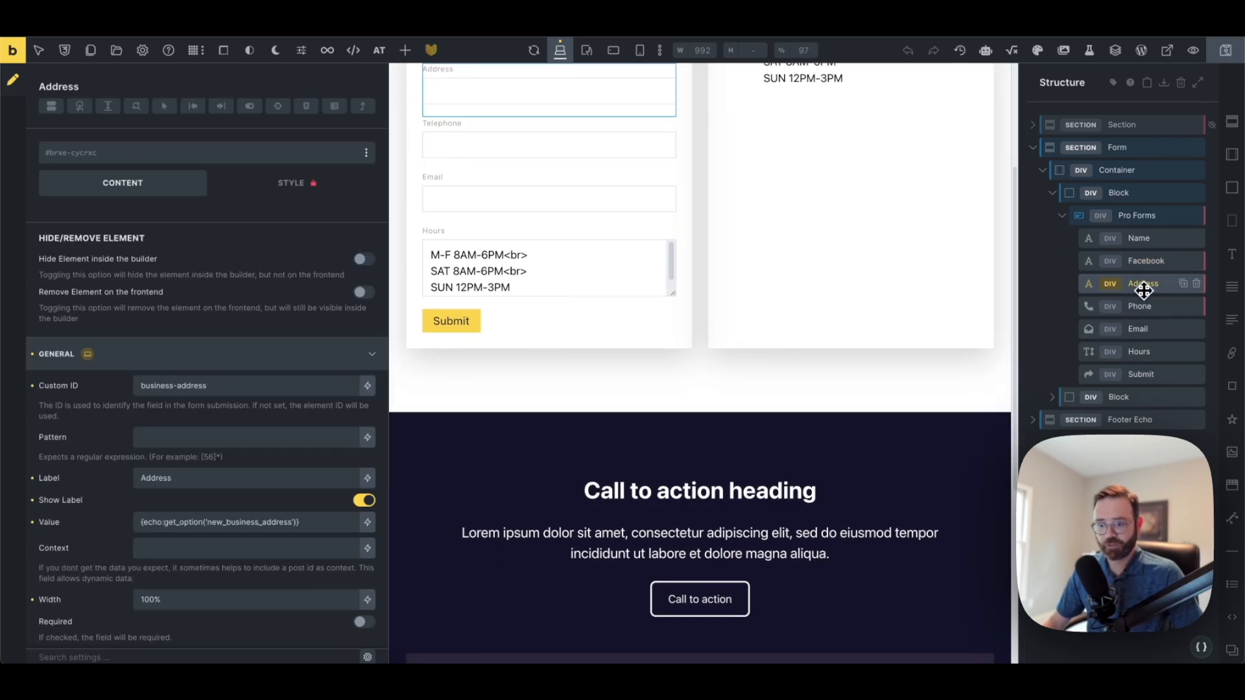
pyautogui.click(1135, 308)
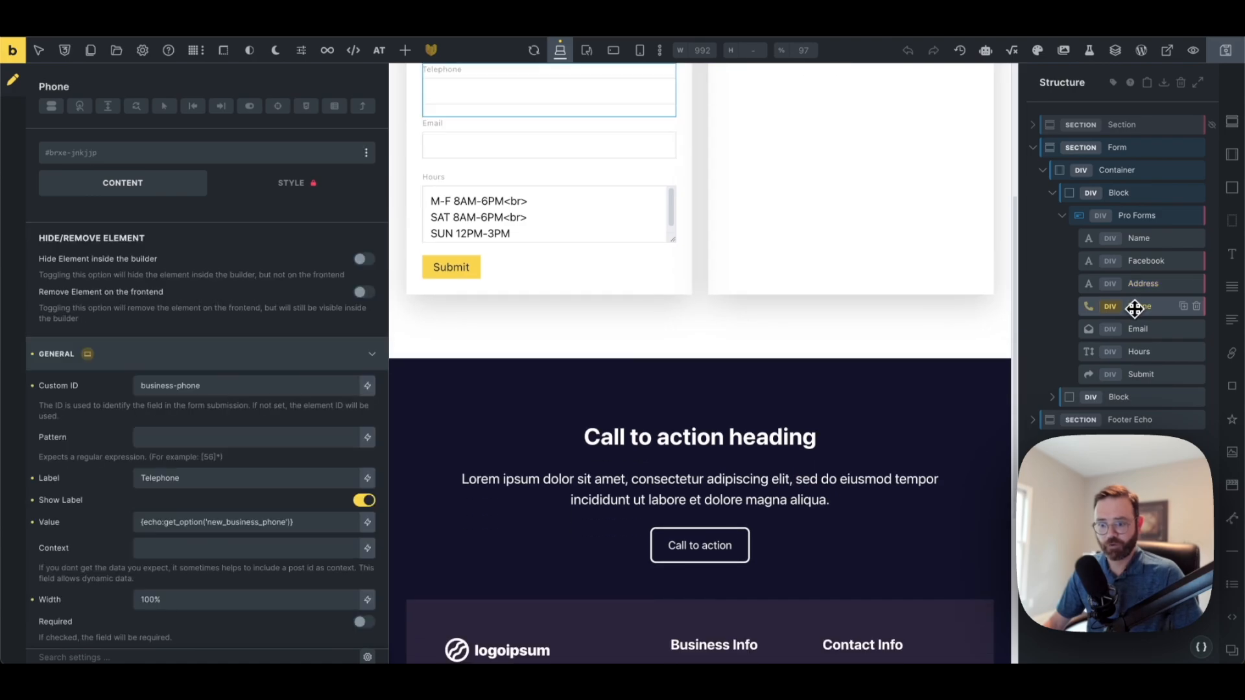
pyautogui.click(1133, 329)
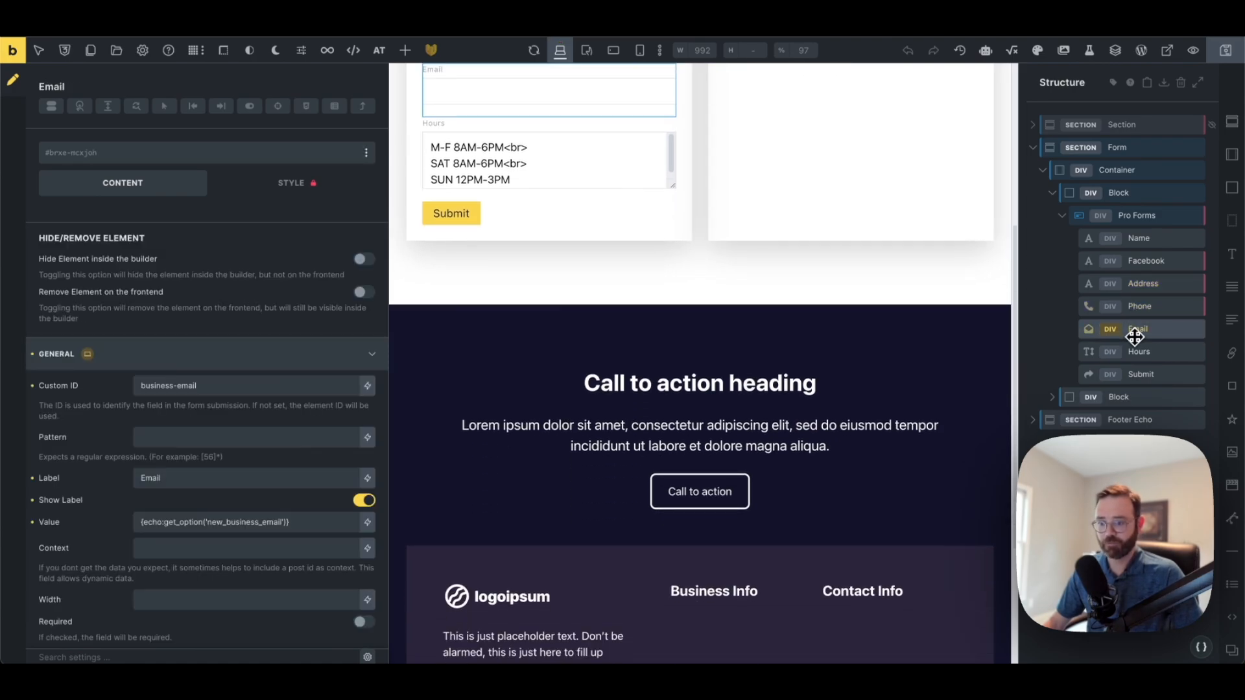
pyautogui.click(1135, 350)
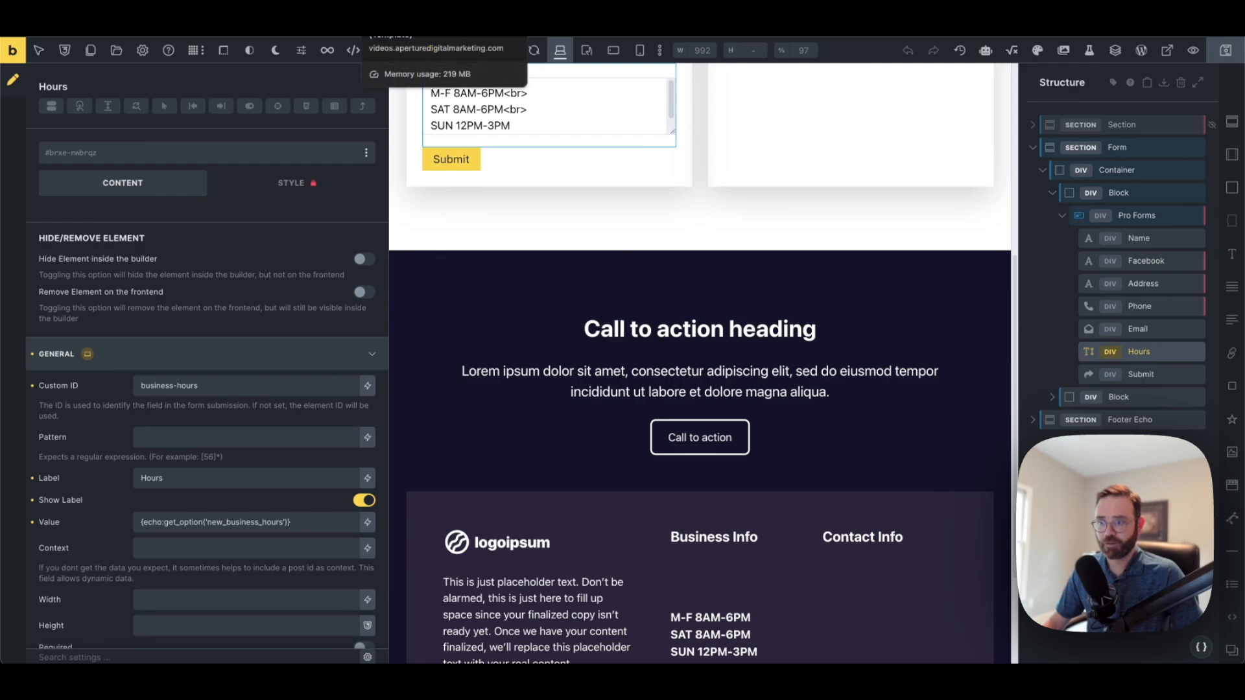
pyautogui.click(406, 9)
# Submit a test business name and compare it with the preview's Name line
pyautogui.click(343, 180)
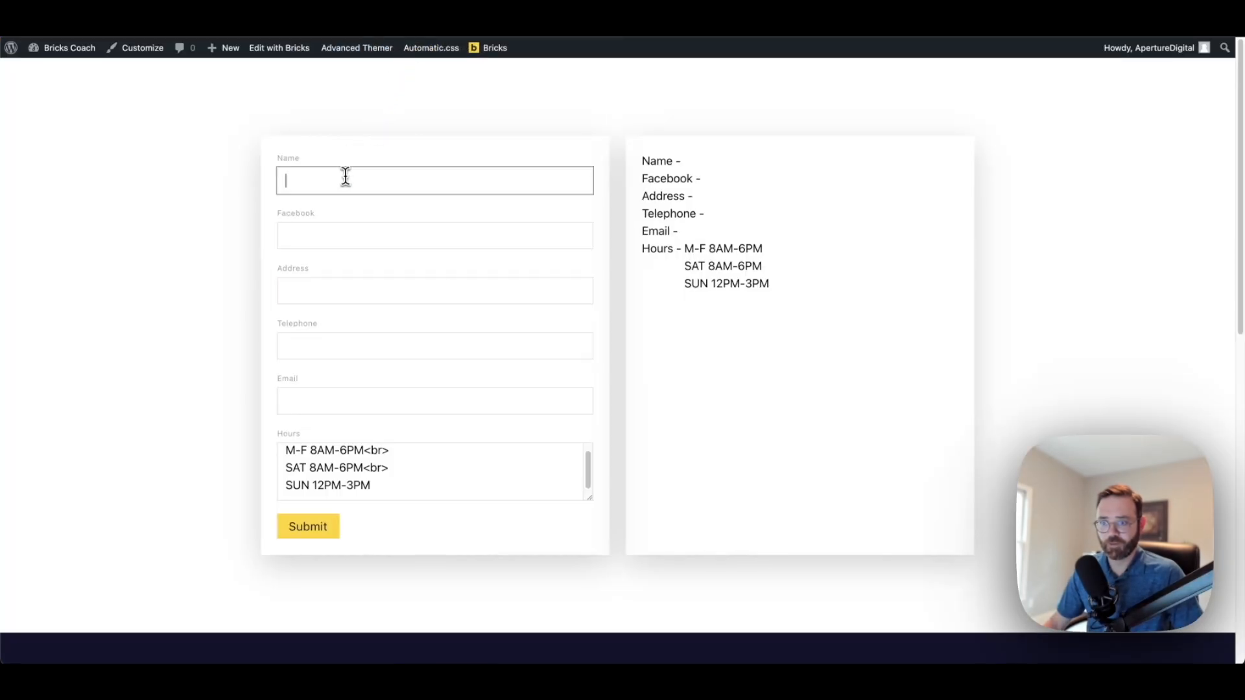
pyautogui.write('Bob')
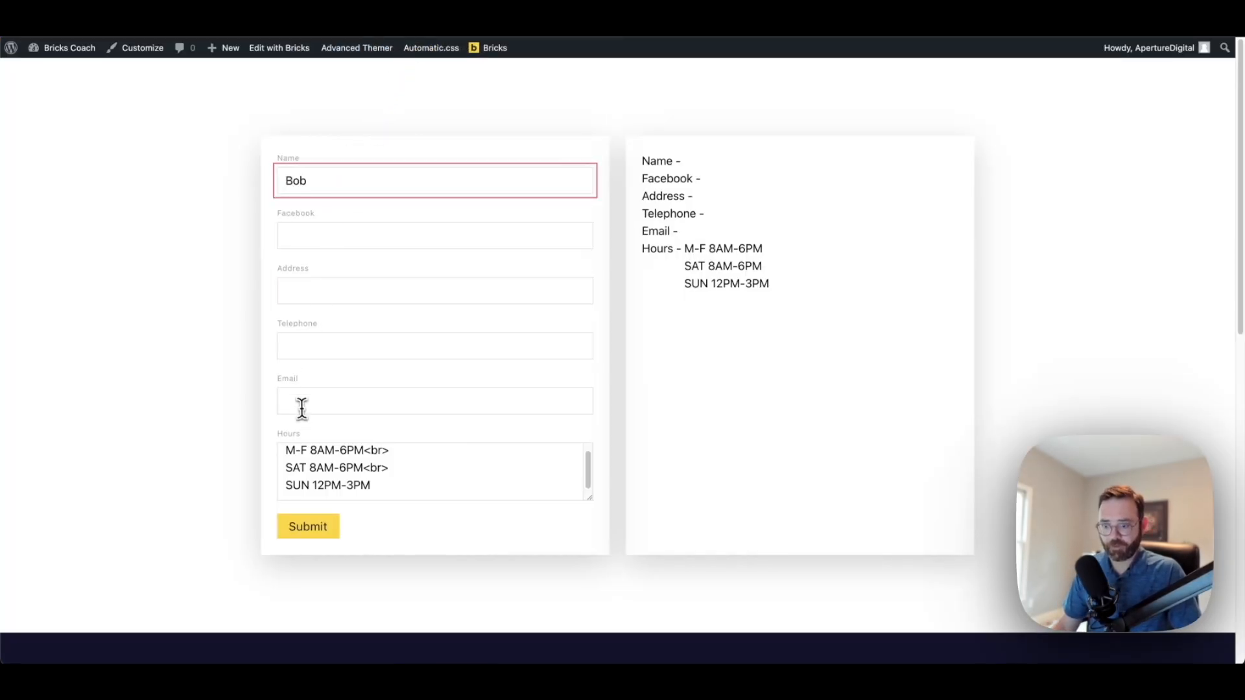
pyautogui.click(311, 527)
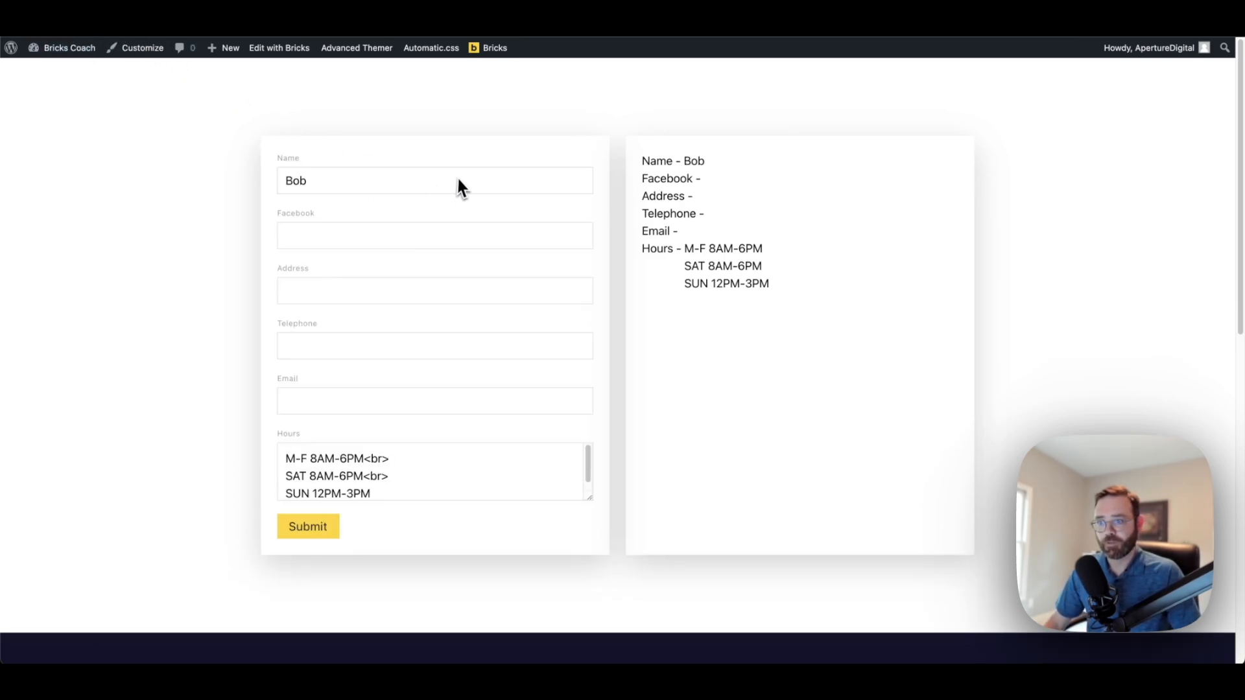
pyautogui.moveTo(639, 162); pyautogui.dragTo(691, 162)
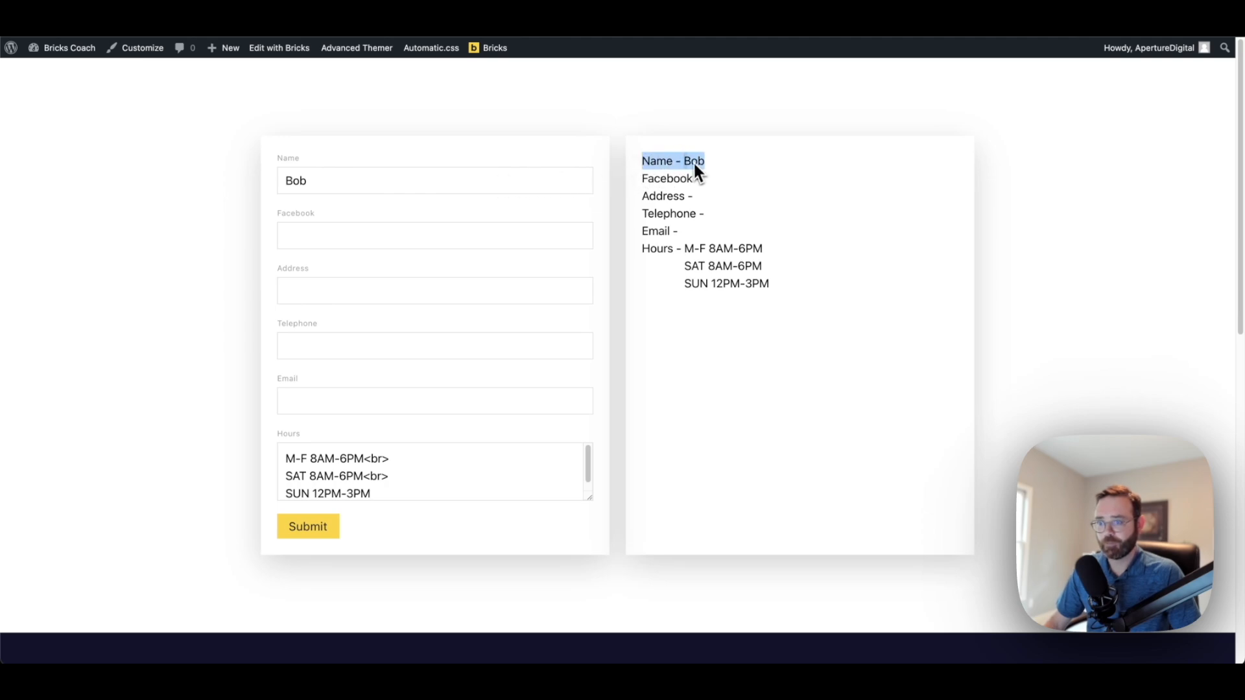
pyautogui.moveTo(312, 183); pyautogui.dragTo(279, 188)
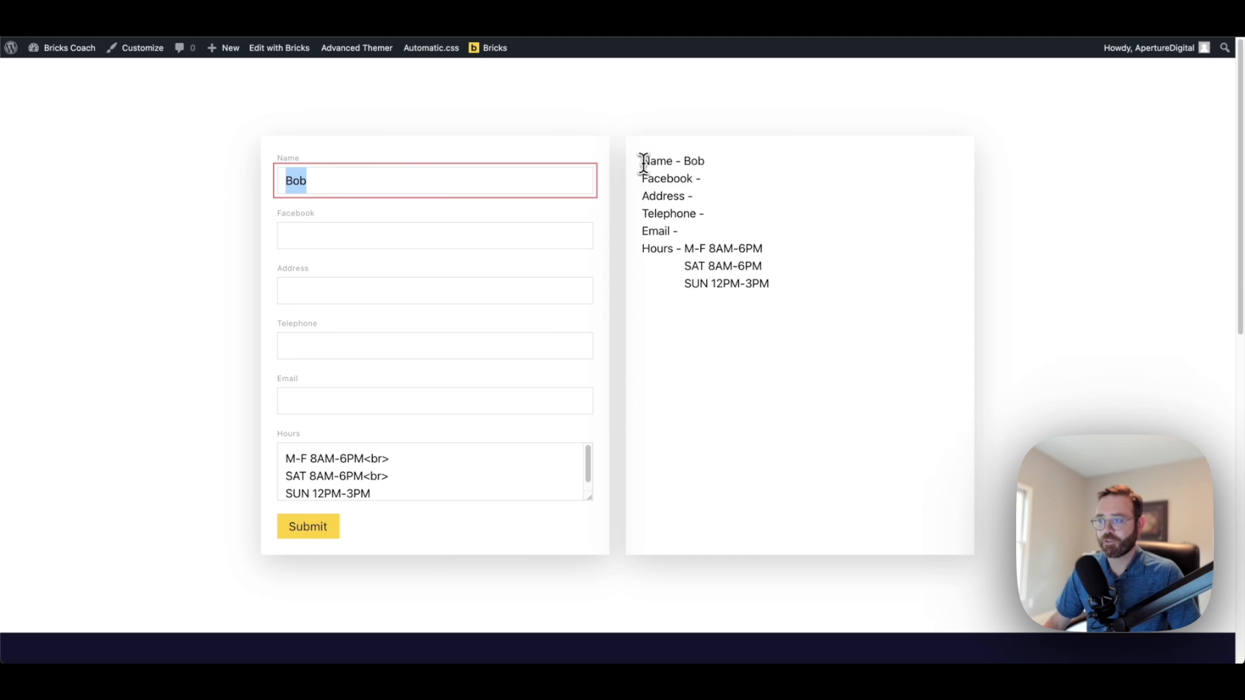
pyautogui.moveTo(643, 162); pyautogui.dragTo(716, 173)
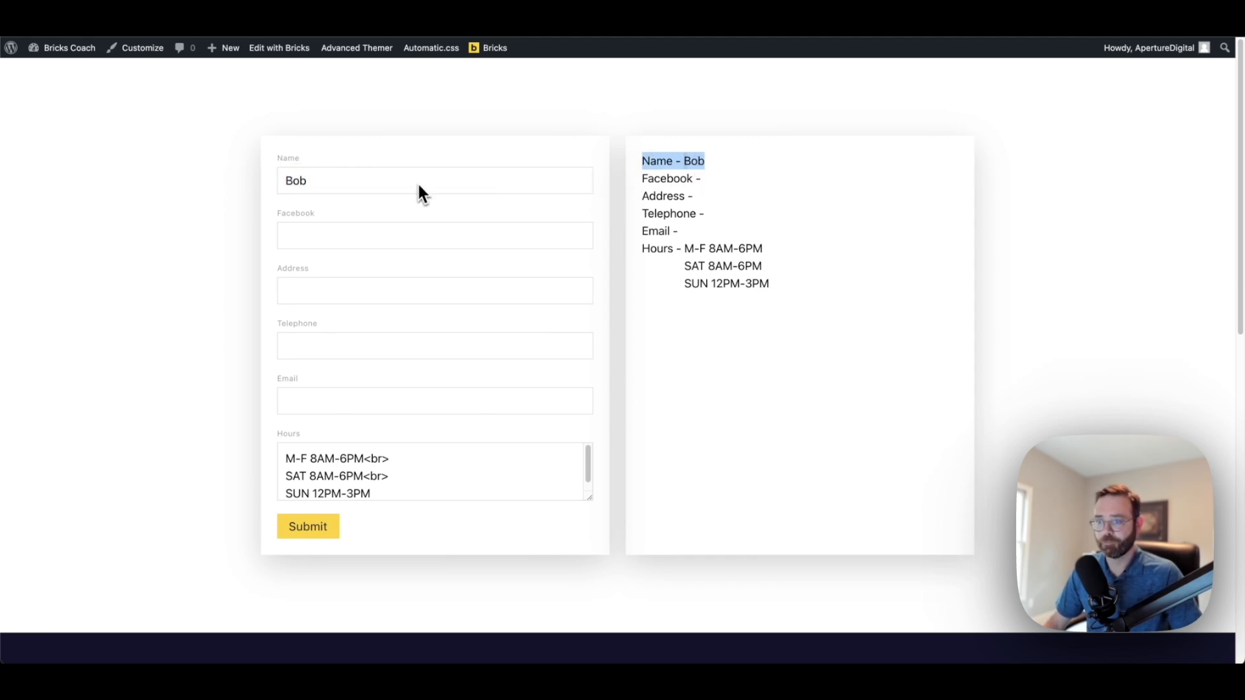
# Go through the Facebook, Address and Telephone fields, enter an e-mail address, and submit
pyautogui.click(392, 238)
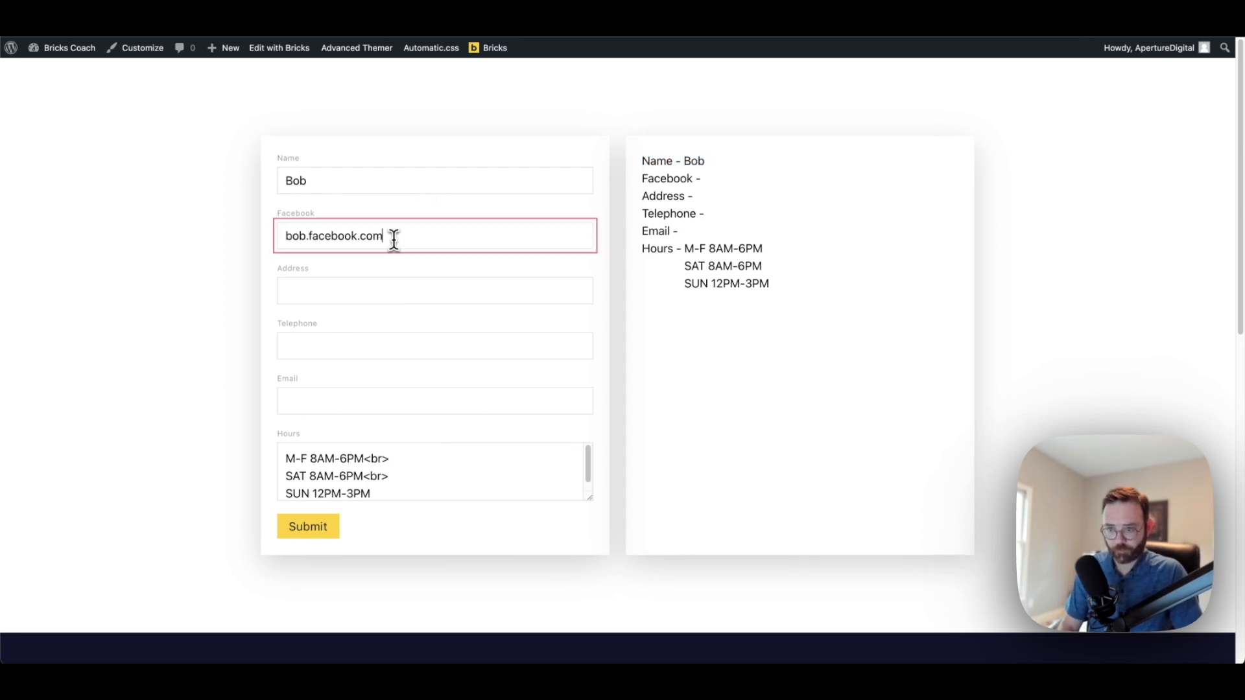
pyautogui.click(389, 292)
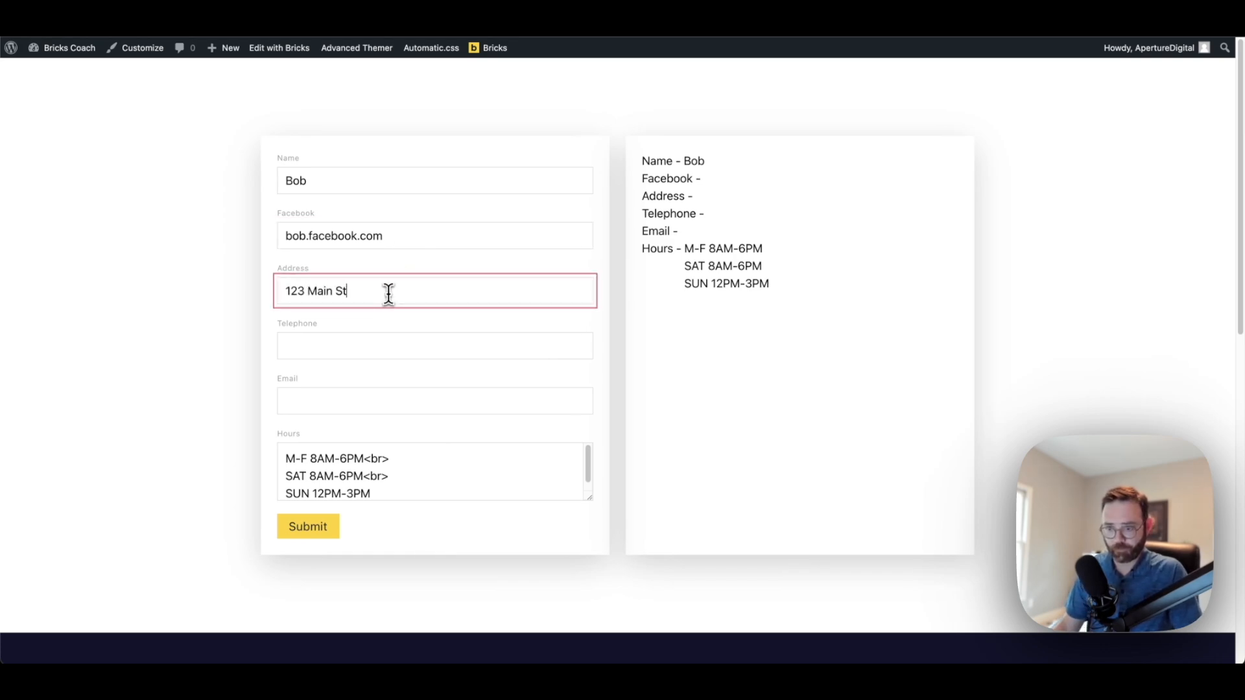
pyautogui.click(511, 347)
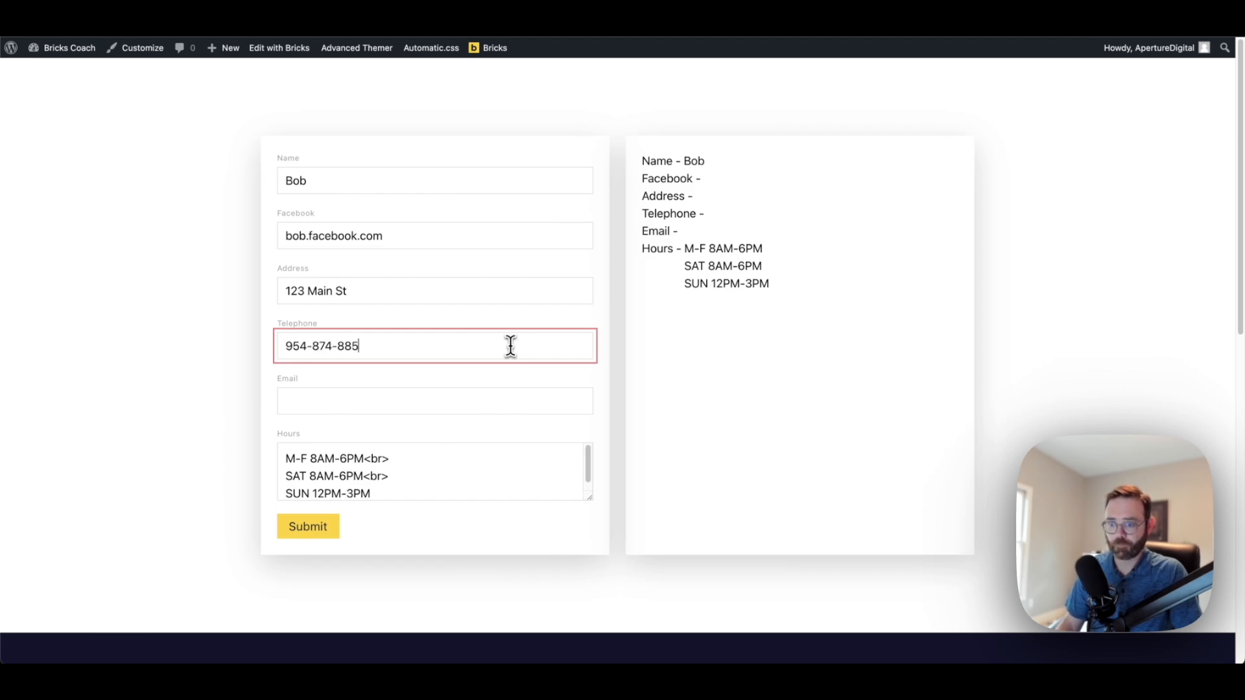
pyautogui.click(467, 400)
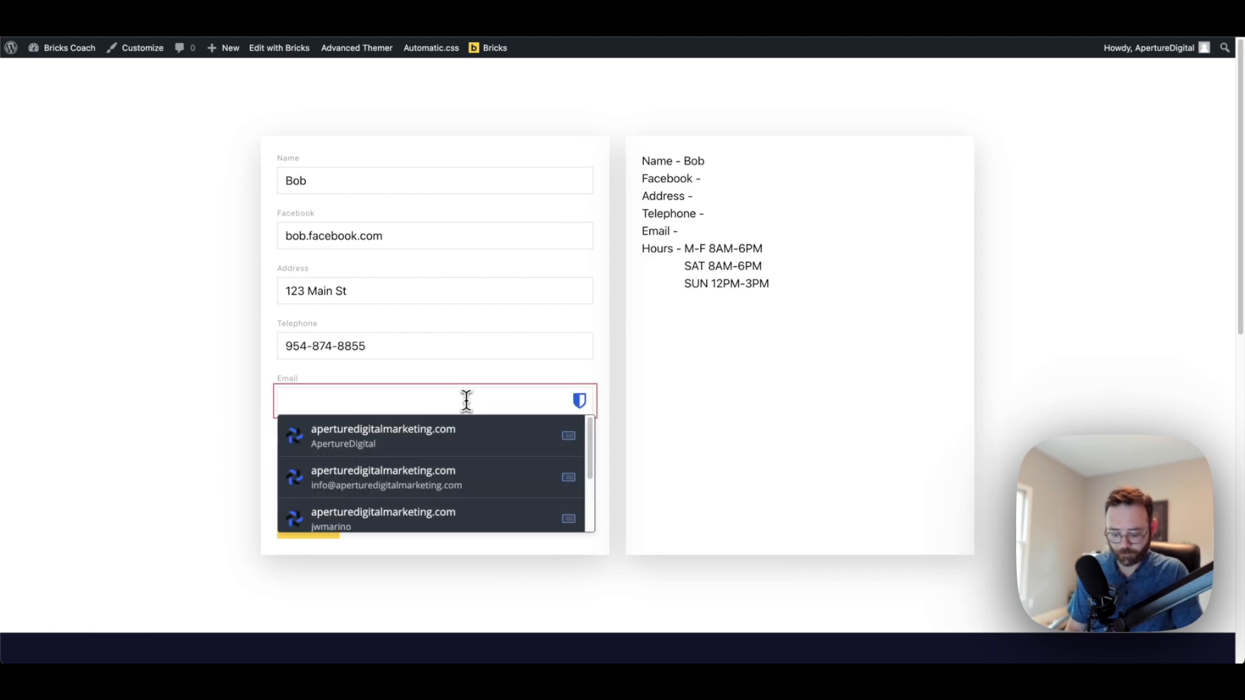
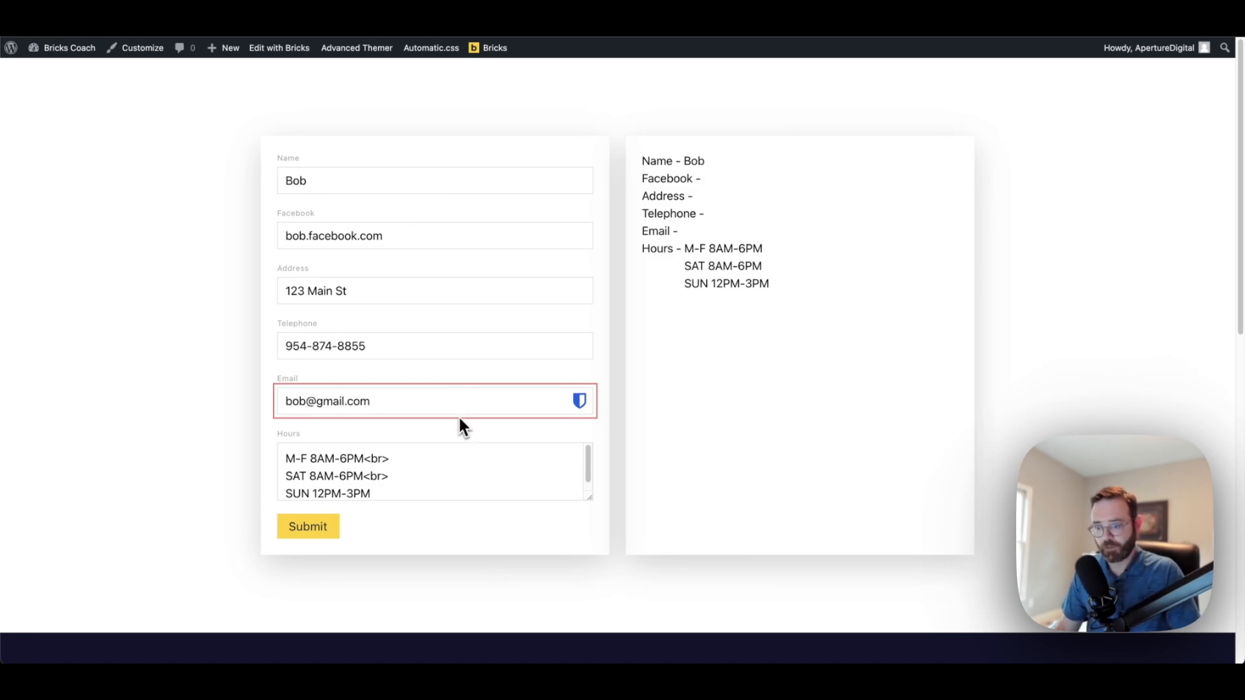
pyautogui.click(321, 529)
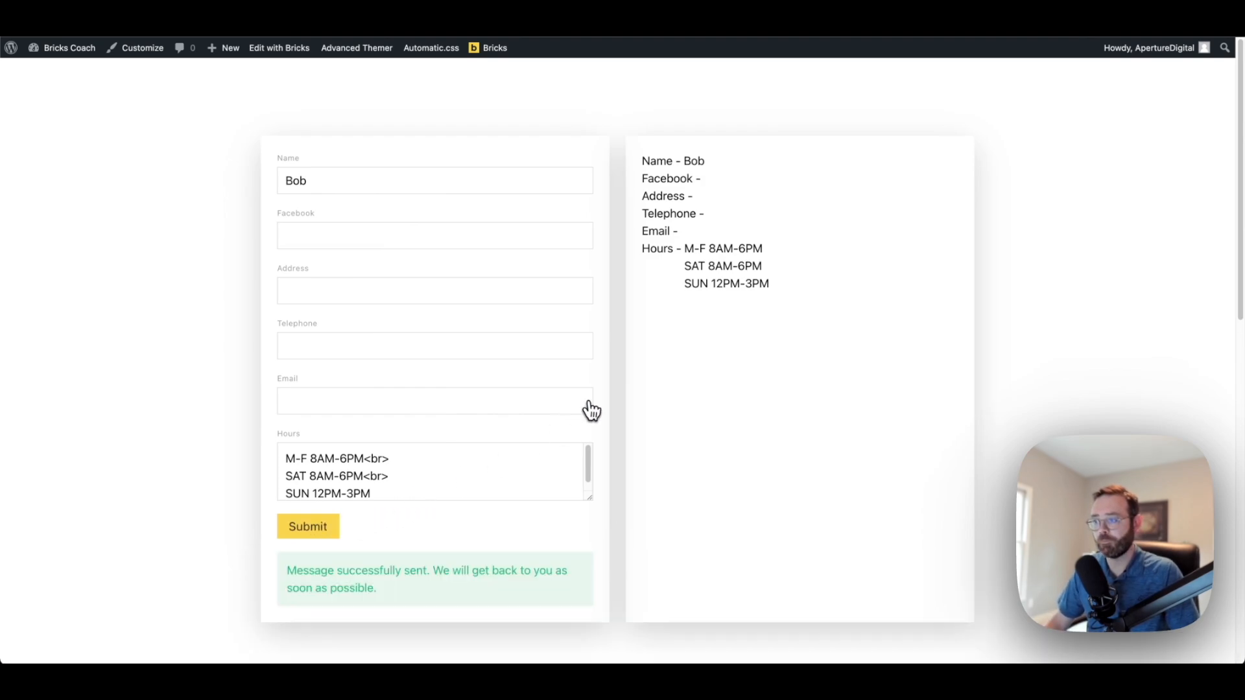
# Reload the form page and review the saved details in the output panel and Address field
pyautogui.click(66, 34)
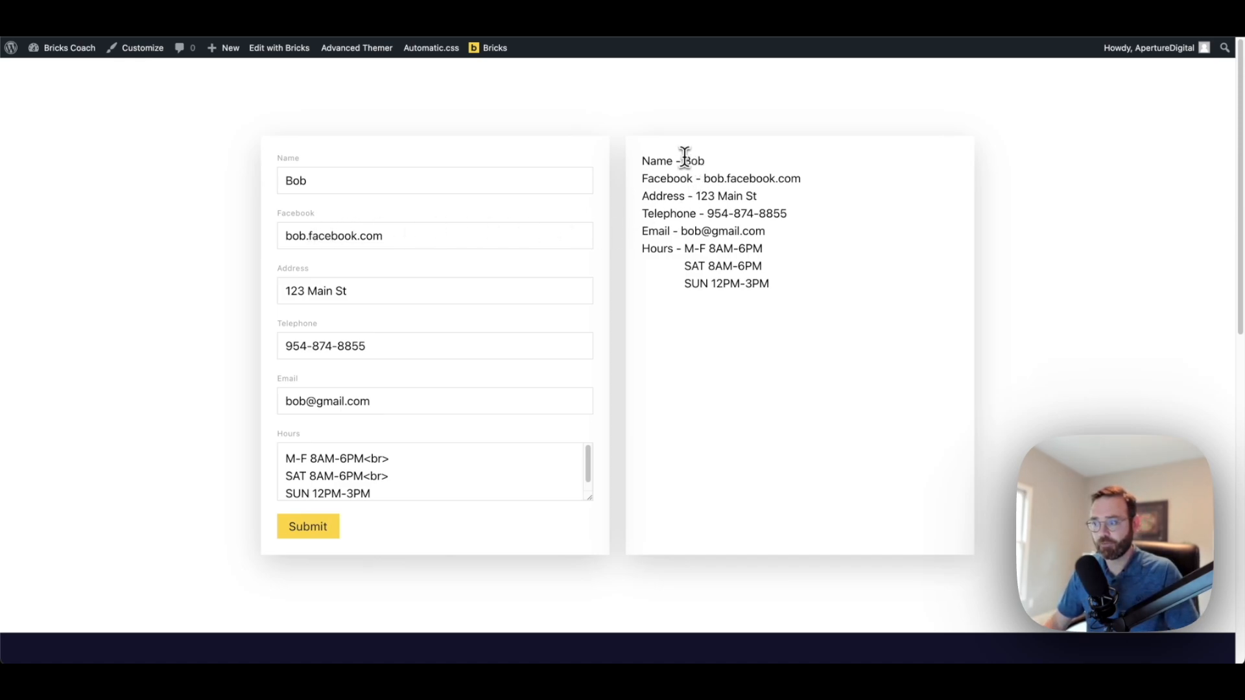
pyautogui.moveTo(641, 161); pyautogui.dragTo(823, 286)
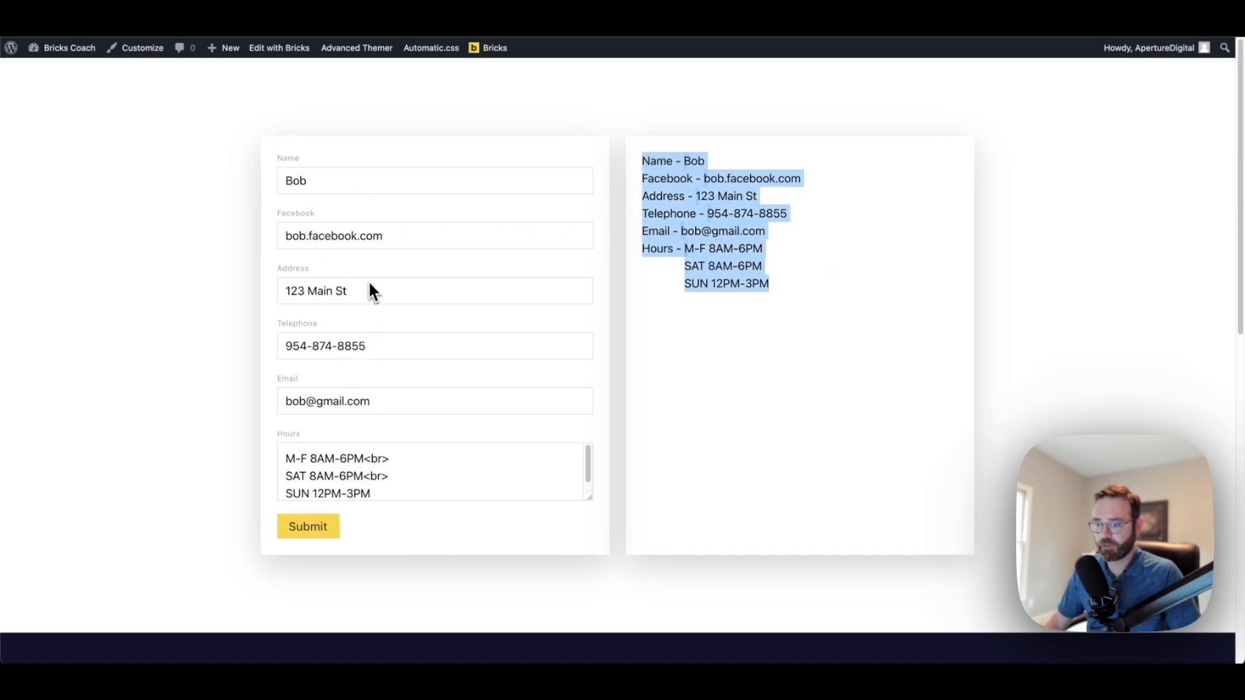
pyautogui.moveTo(352, 295); pyautogui.dragTo(295, 293)
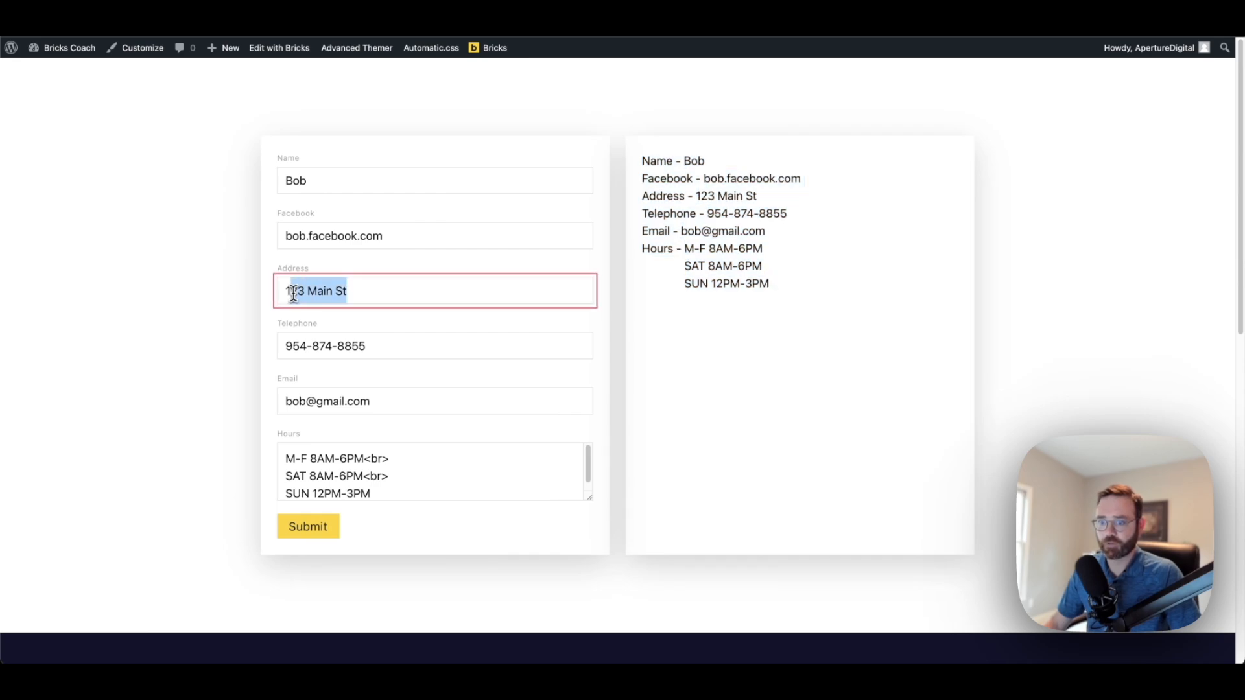
# Replace the Name with a new business name, submit, then check the Email and Telephone fields
pyautogui.moveTo(306, 182); pyautogui.dragTo(260, 186)
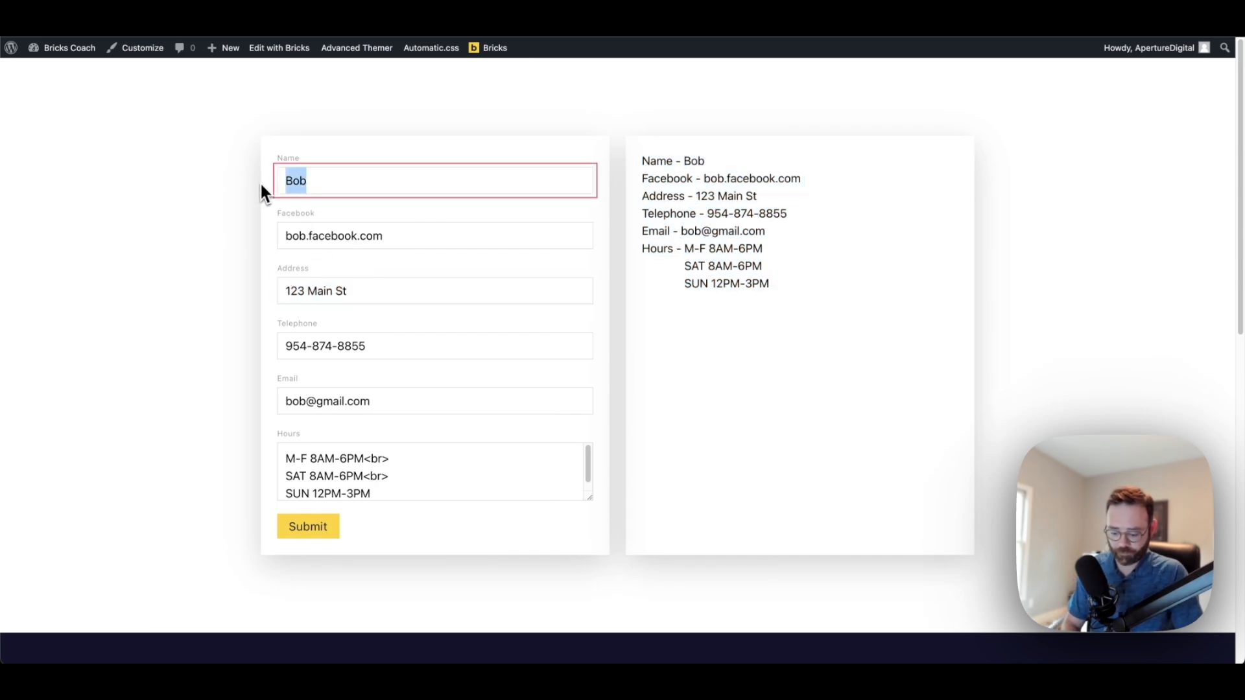
pyautogui.write('Mary')
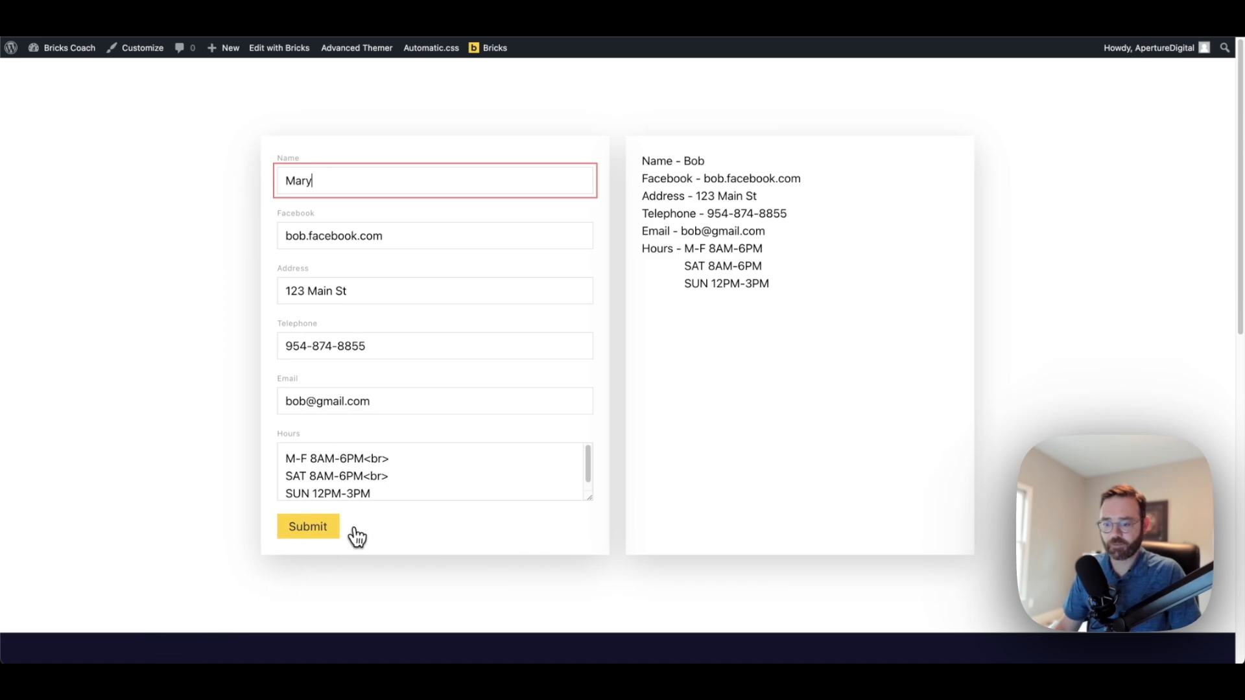
pyautogui.click(295, 532)
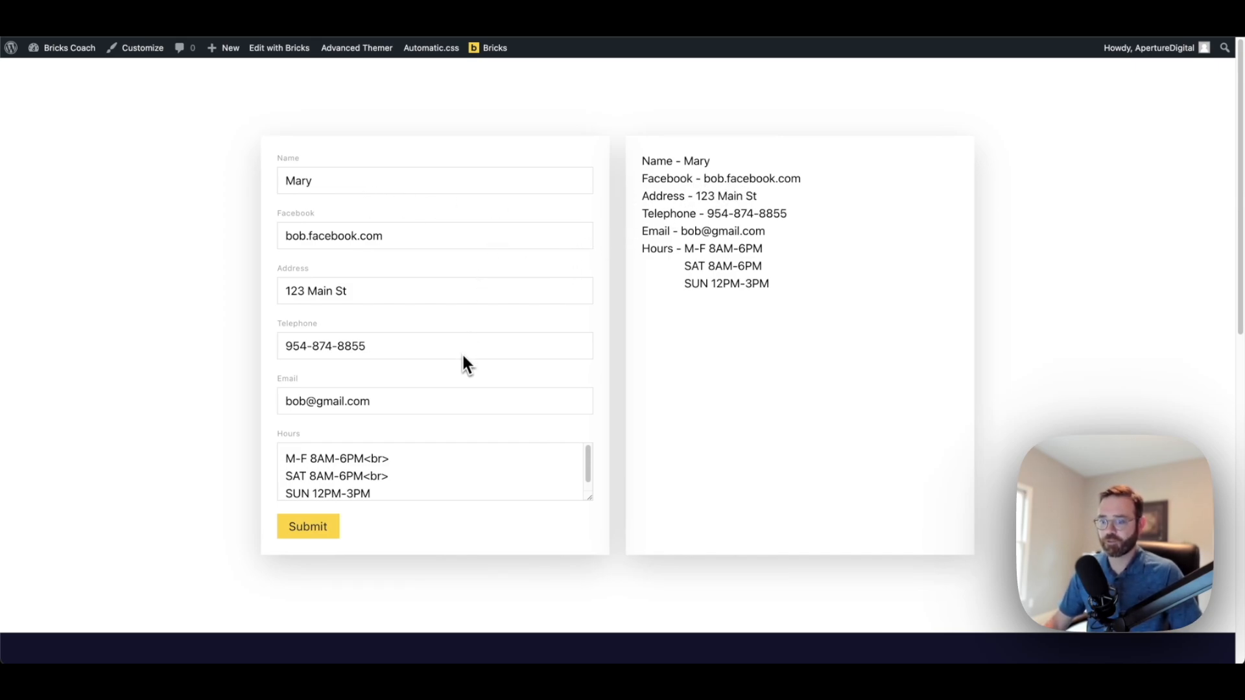
pyautogui.click(424, 401)
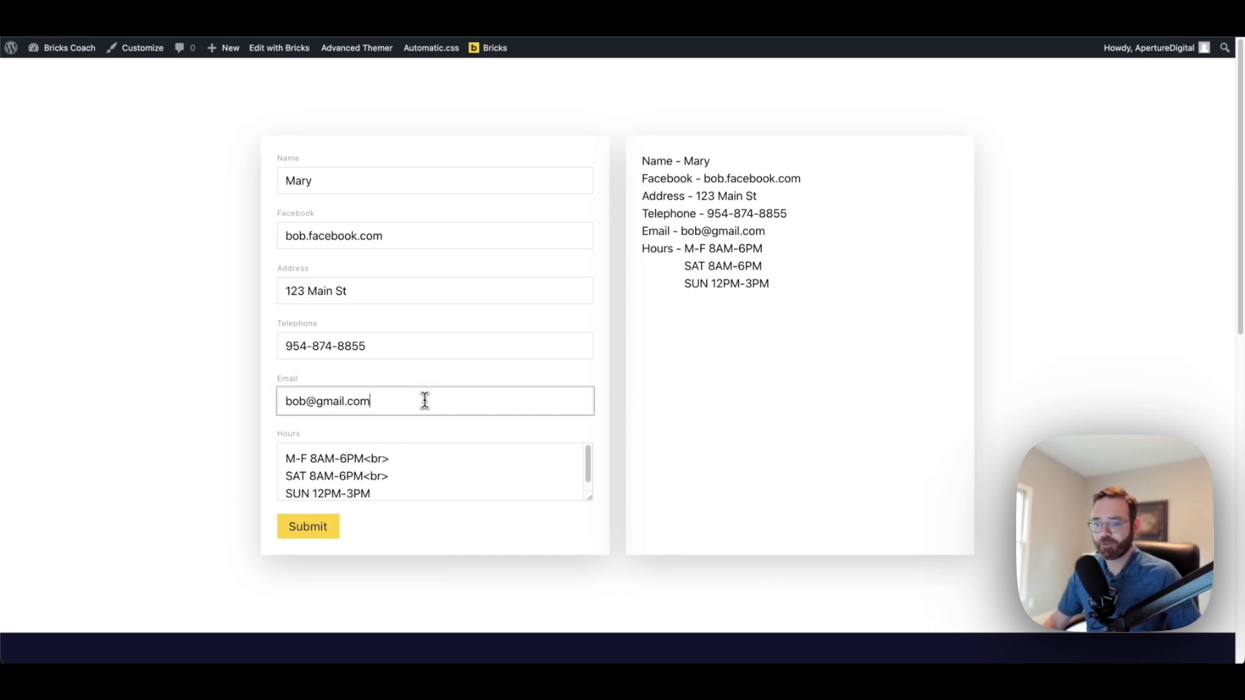
pyautogui.moveTo(425, 401); pyautogui.dragTo(291, 400)
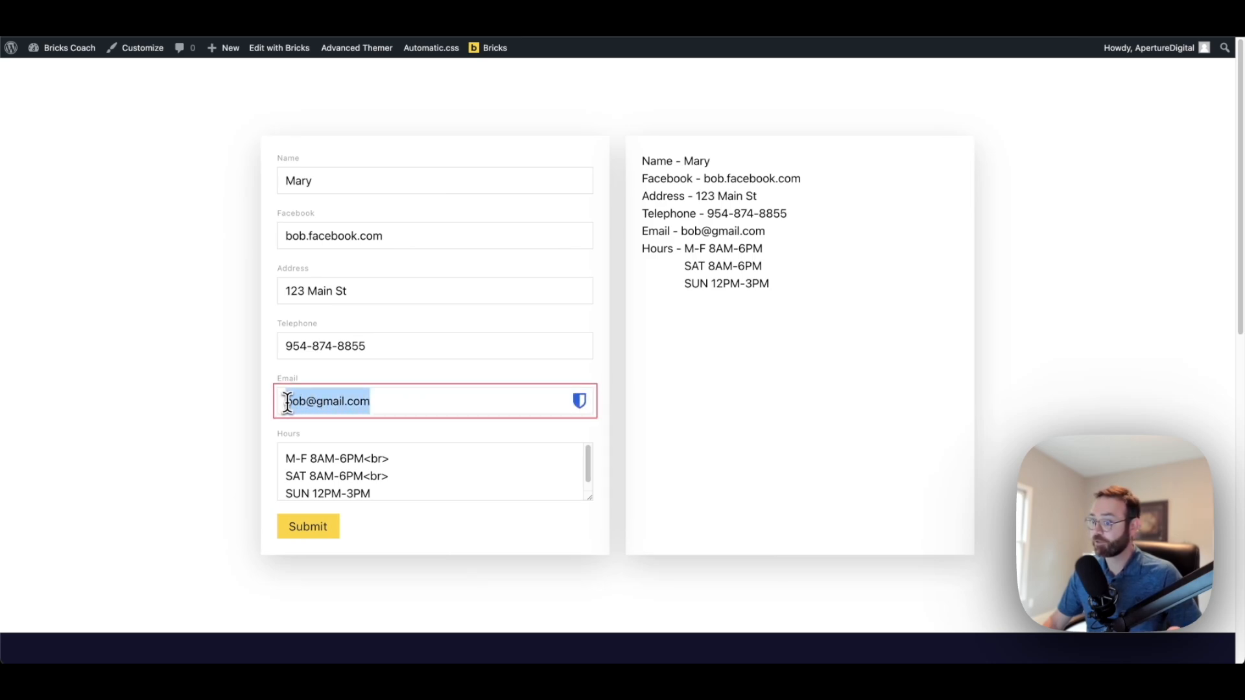
pyautogui.click(396, 347)
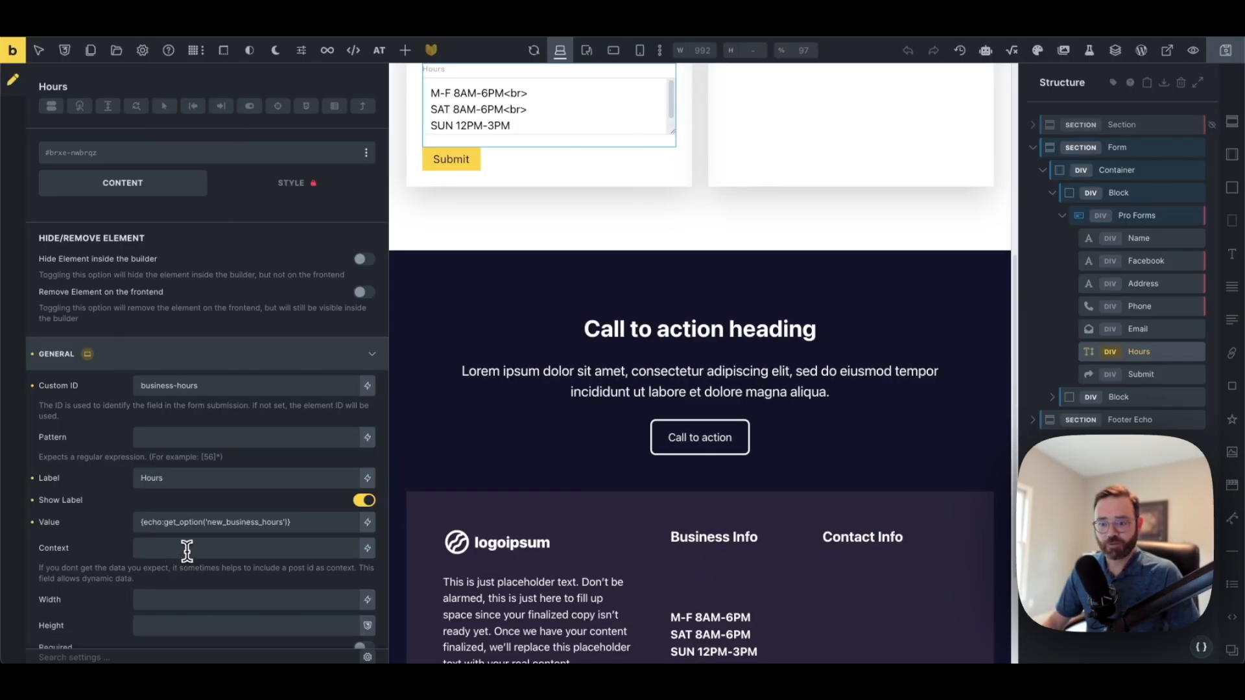
# Review the Hours field's new_business_hours get_option value, save the template, and return to the live page
pyautogui.scroll(-2, 217, 512)
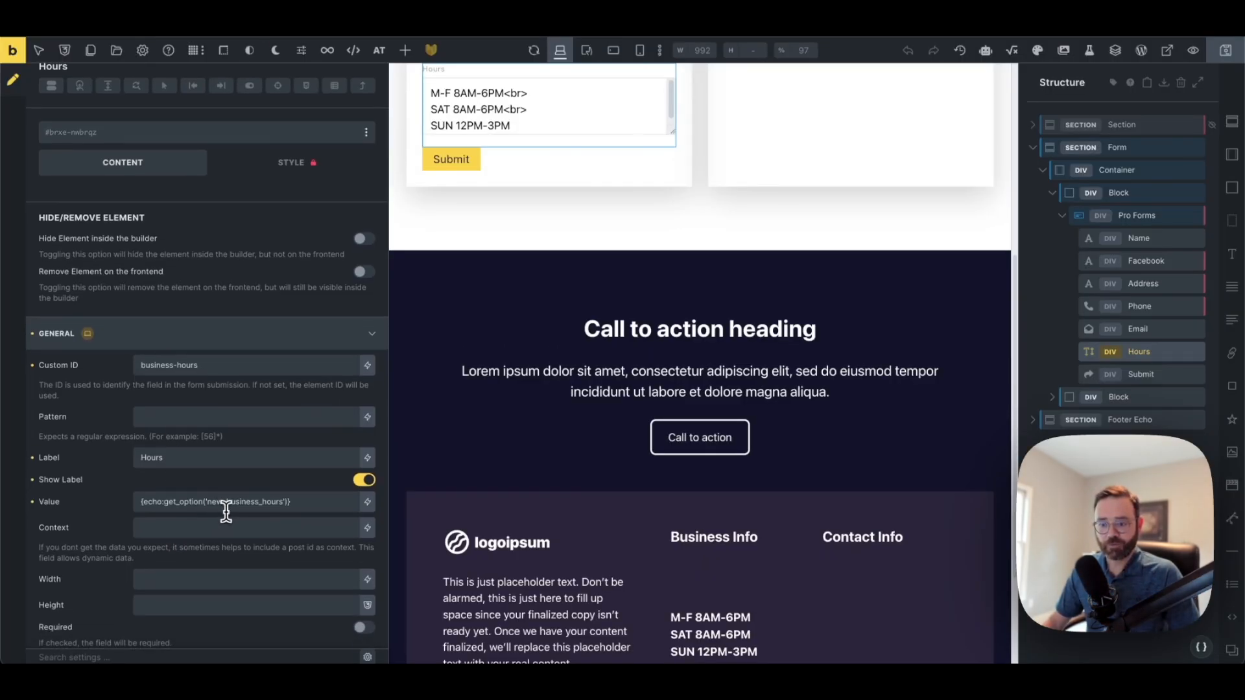
pyautogui.moveTo(297, 501); pyautogui.dragTo(142, 511)
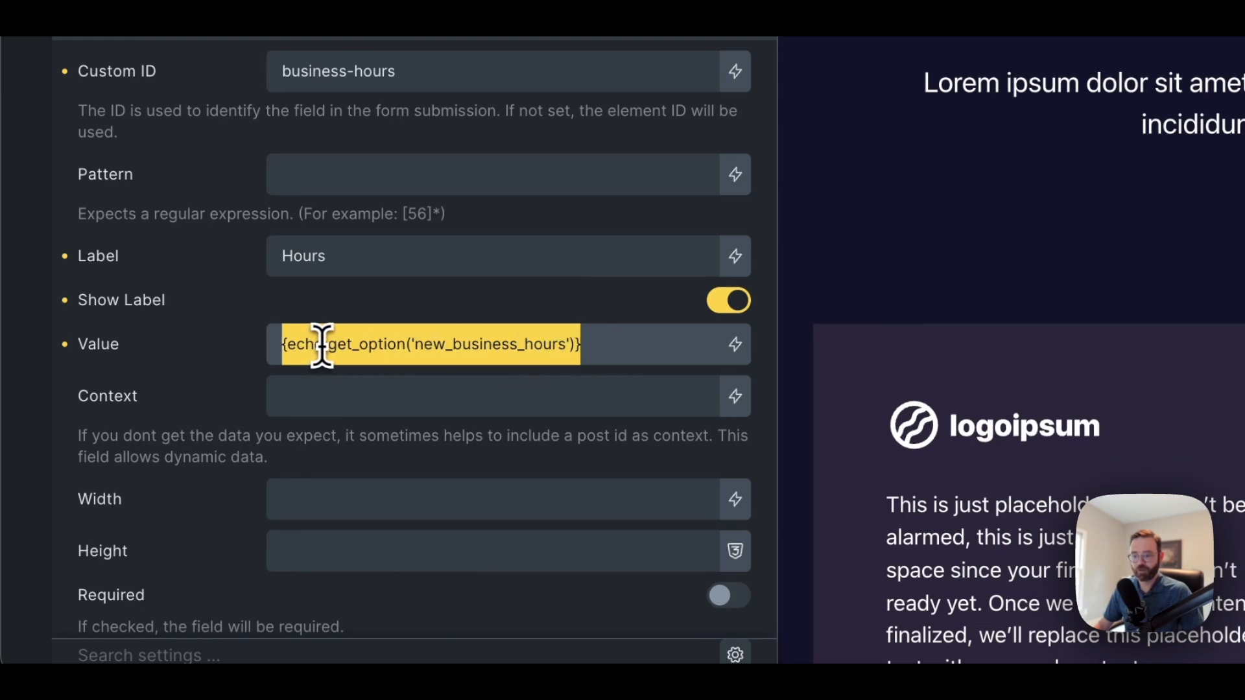
pyautogui.click(470, 344)
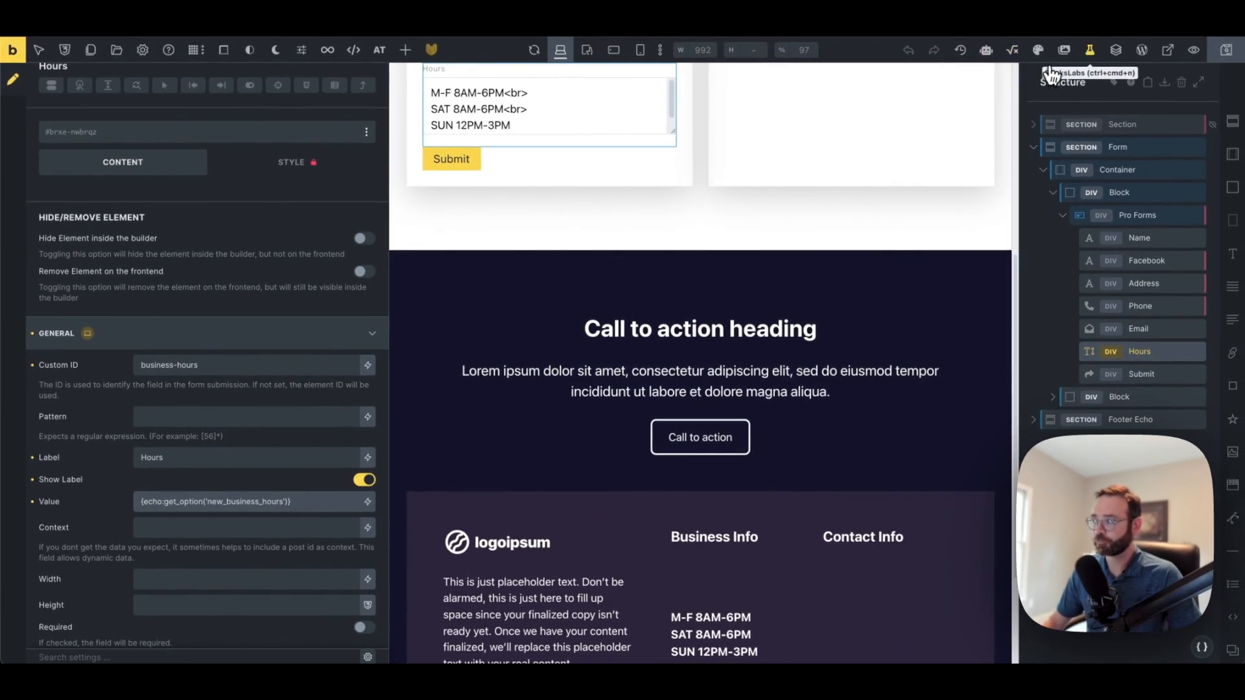
pyautogui.click(1219, 56)
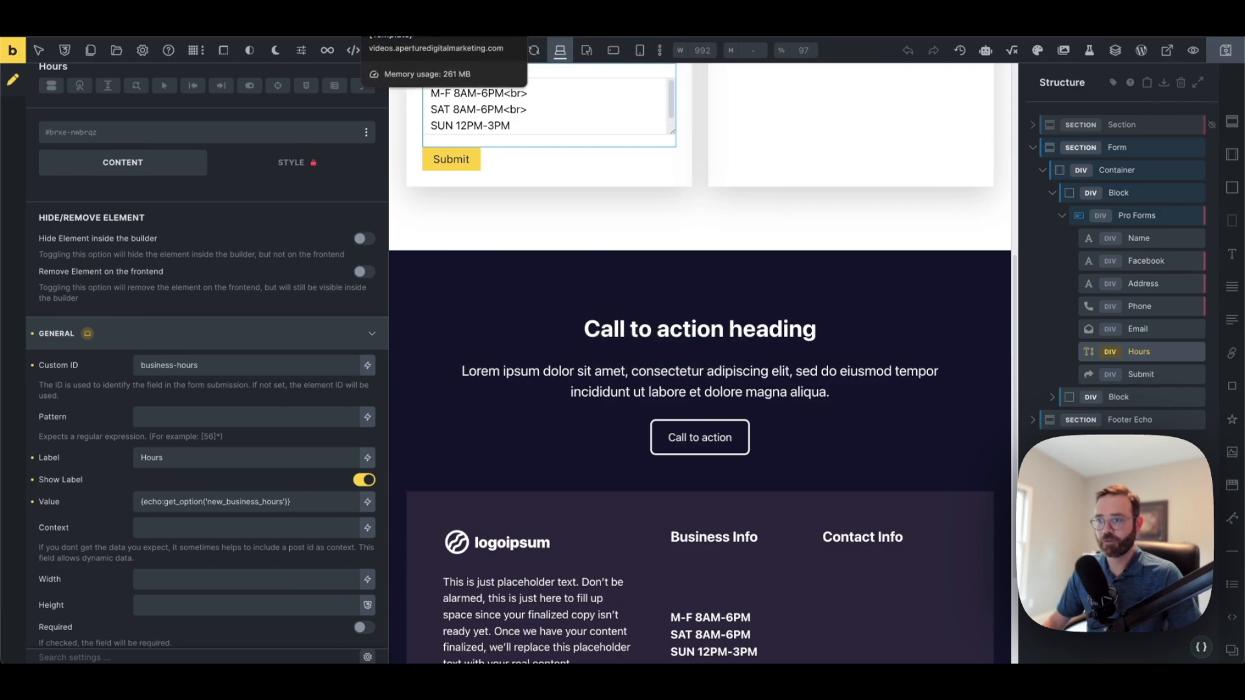
pyautogui.click(415, 13)
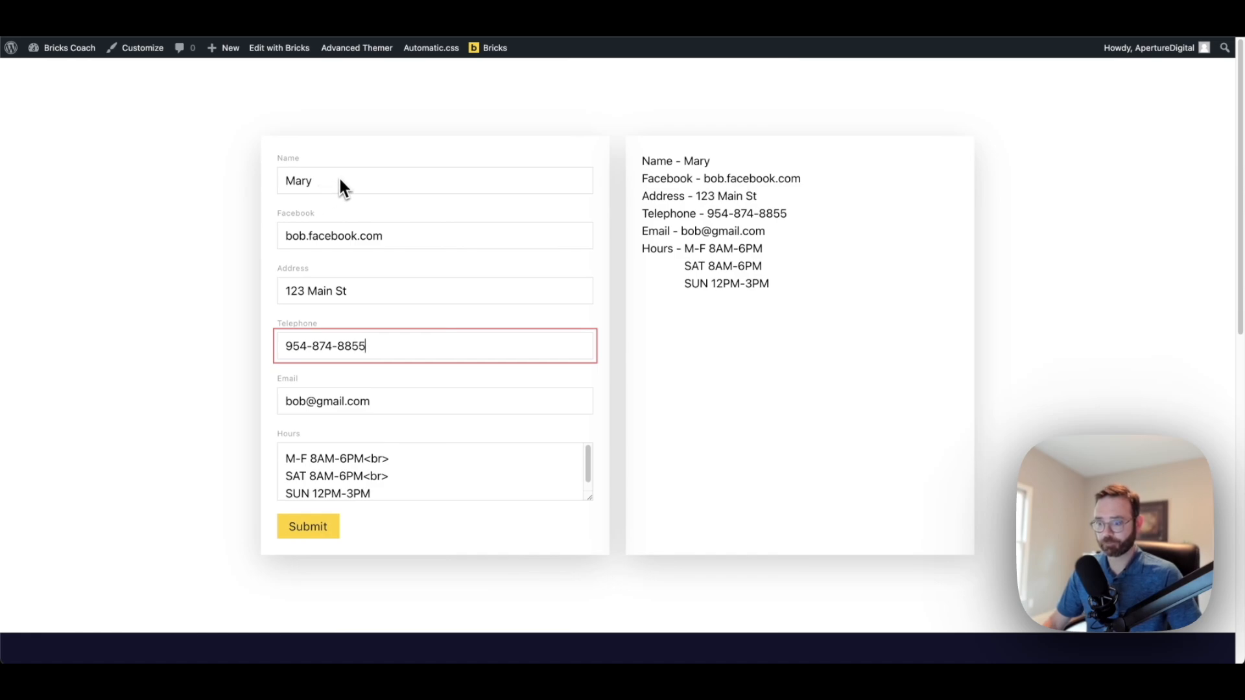
pyautogui.scroll(-1, 339, 182)
pyautogui.scroll(-10, 339, 182)
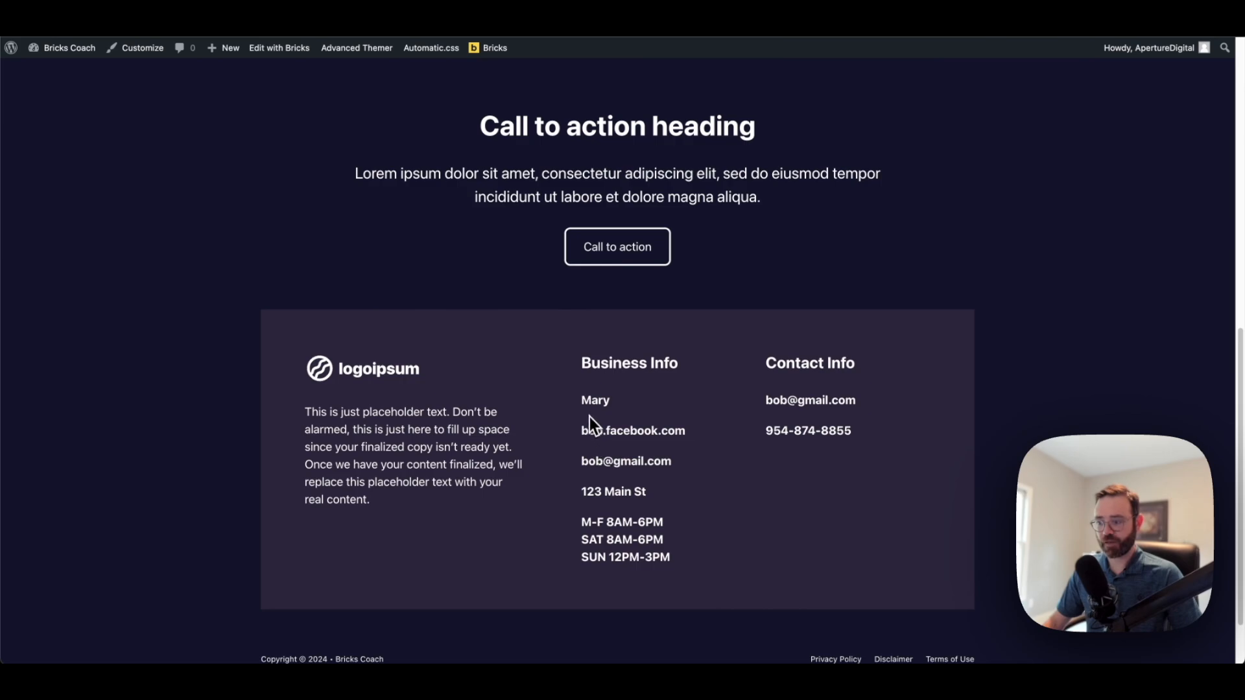
pyautogui.moveTo(628, 424); pyautogui.dragTo(680, 527)
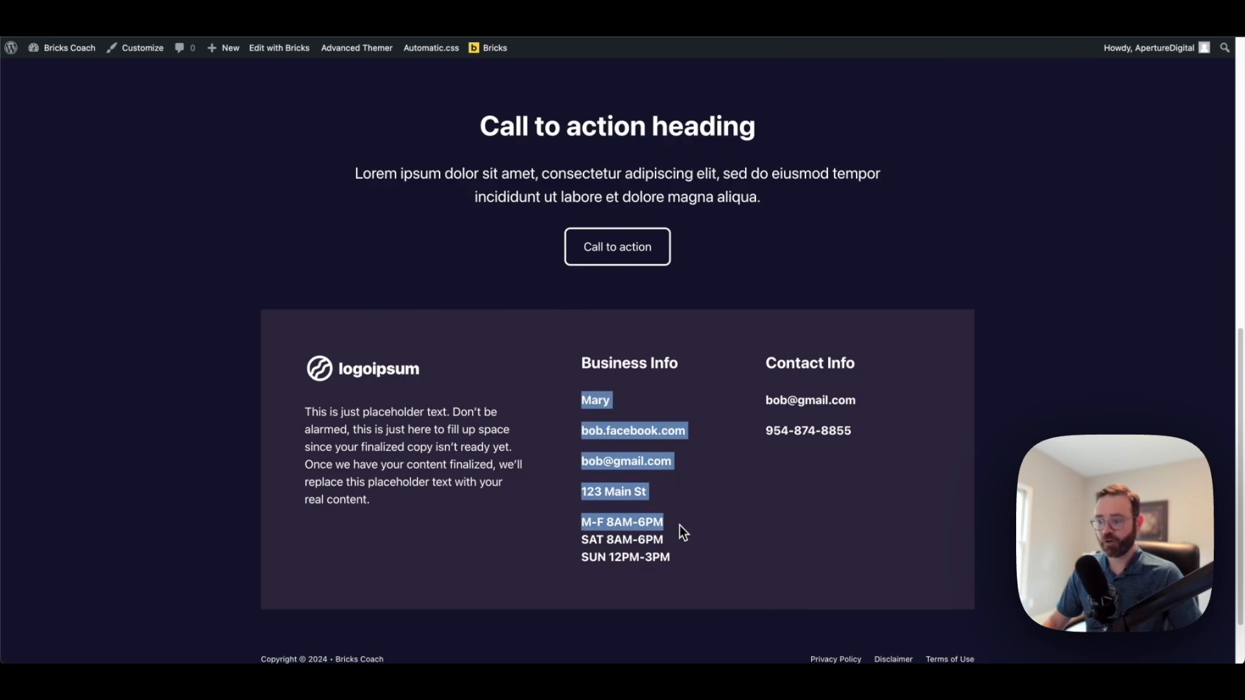
pyautogui.click(749, 411)
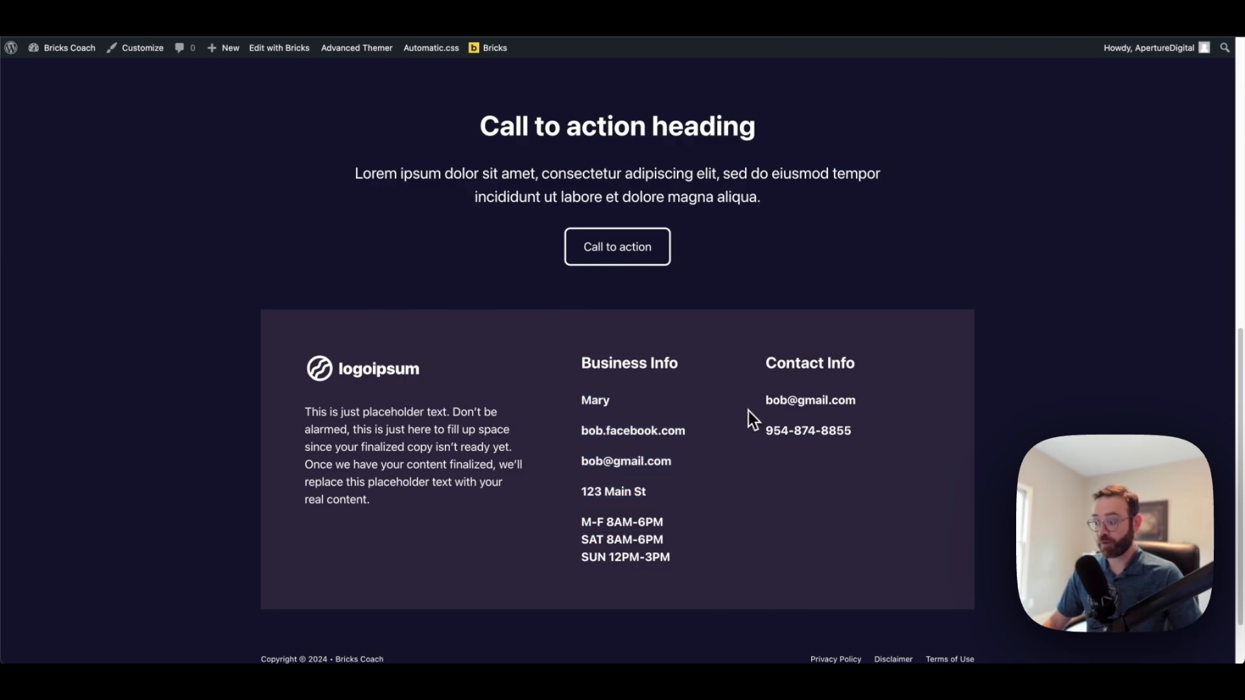
pyautogui.scroll(7, 748, 411)
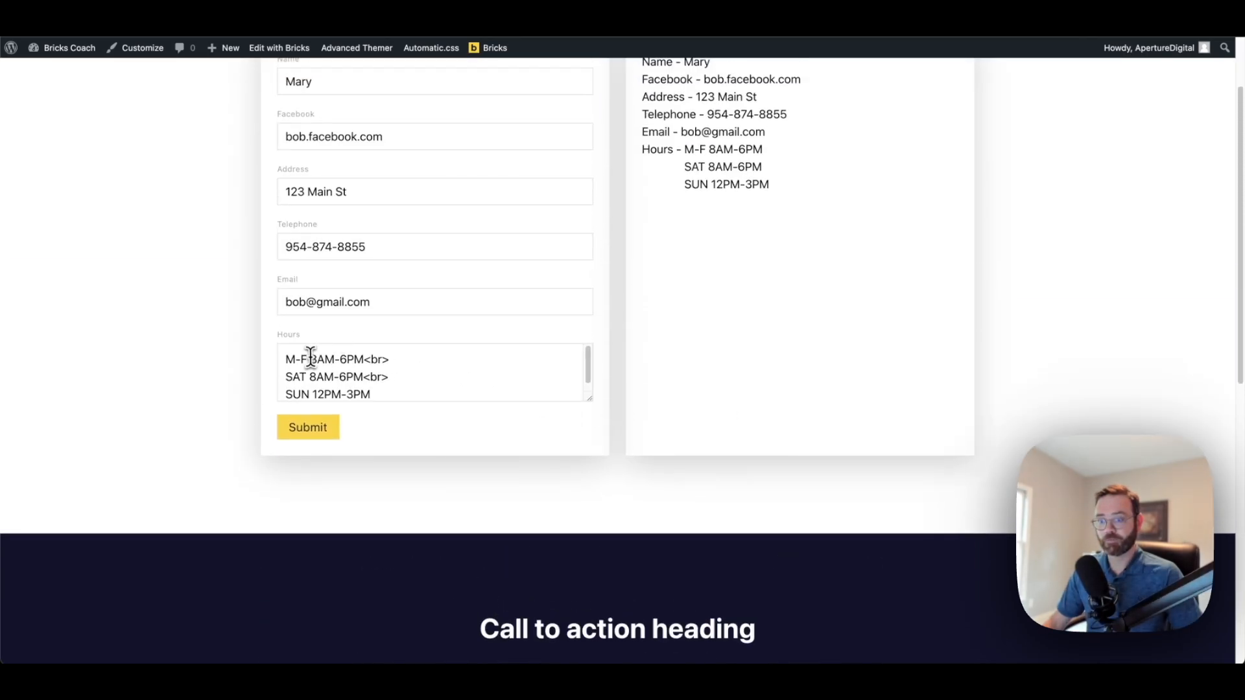
# Review the submitted Hours lines and the email and telephone shown in the output panel
pyautogui.moveTo(286, 359); pyautogui.dragTo(386, 370)
pyautogui.click(387, 368)
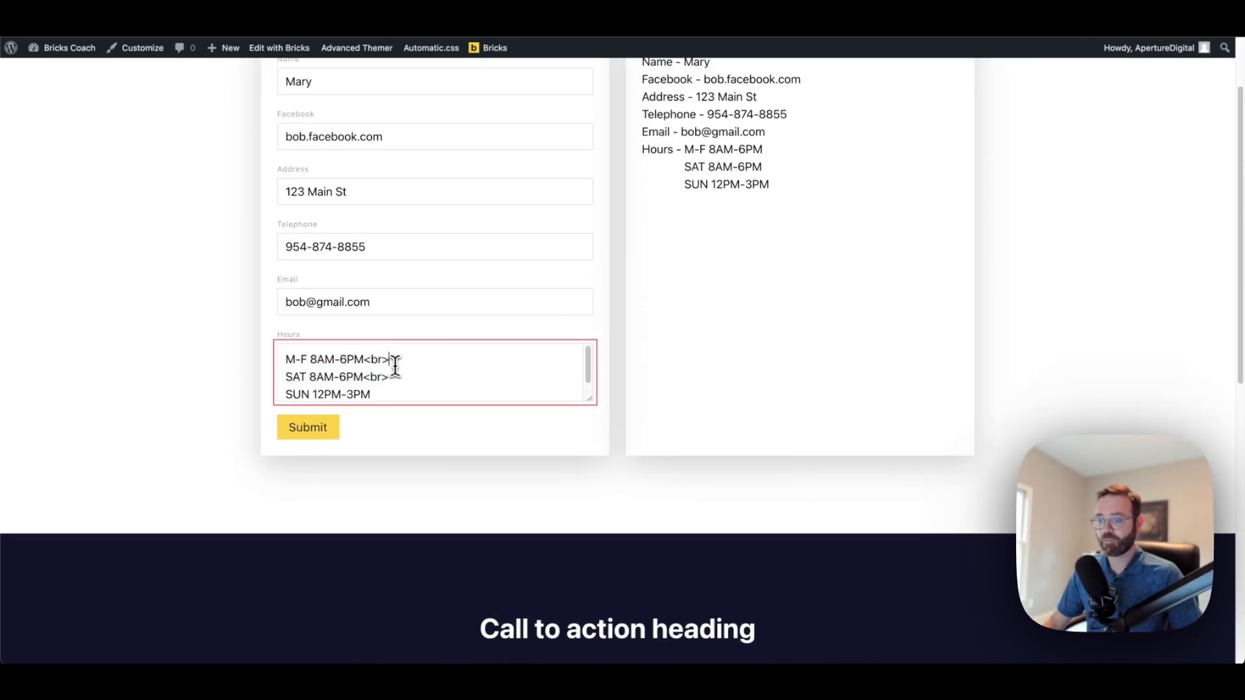
pyautogui.scroll(2, 398, 369)
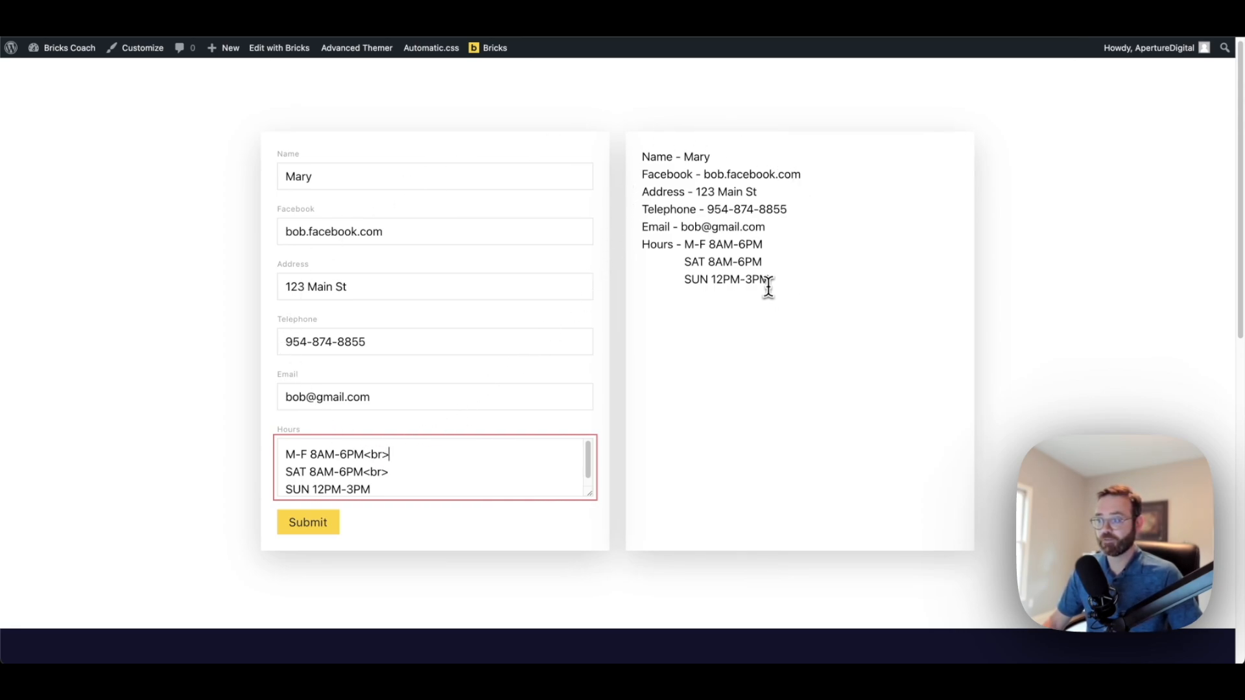
pyautogui.moveTo(681, 227); pyautogui.dragTo(769, 232)
pyautogui.click(711, 207)
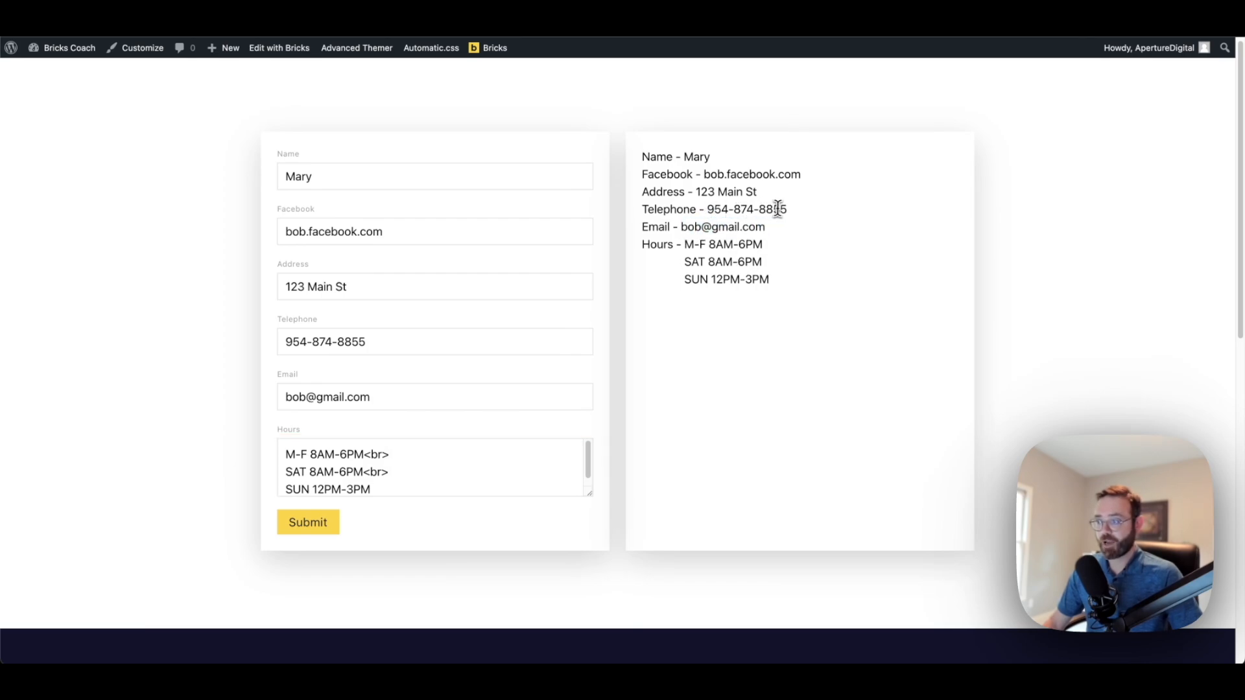
pyautogui.moveTo(786, 209); pyautogui.dragTo(712, 213)
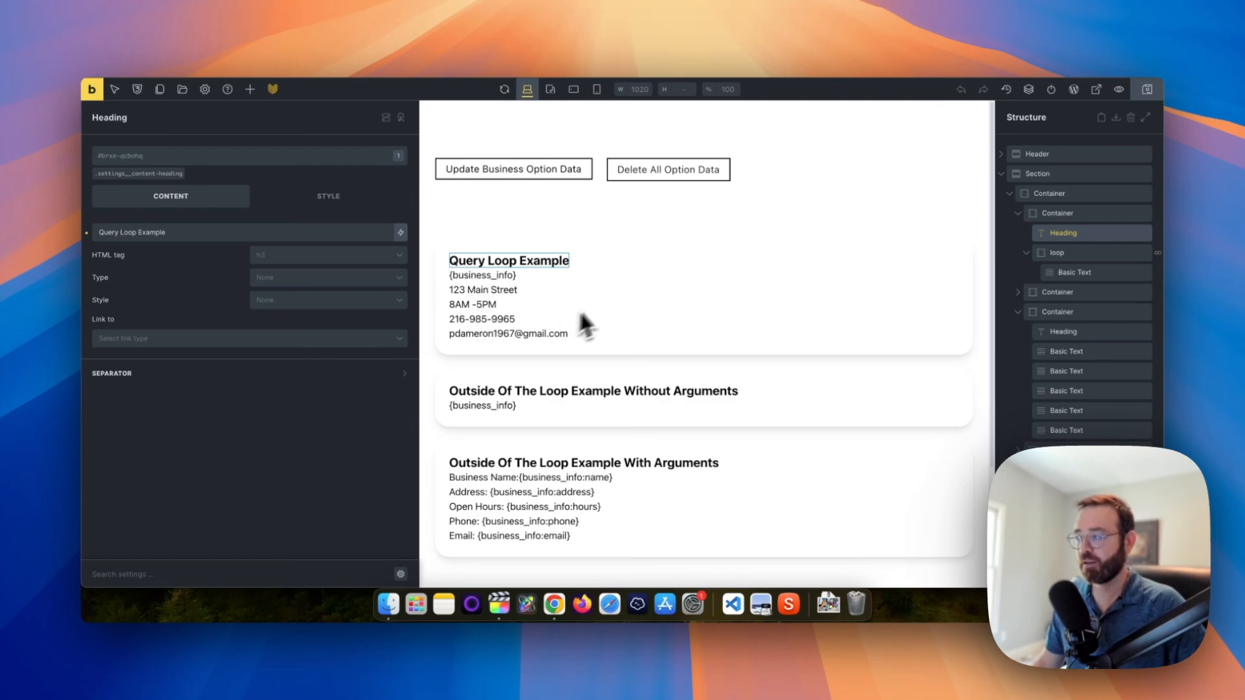
# Check that the loop element's query Type is set to Busines Info
pyautogui.click(1083, 255)
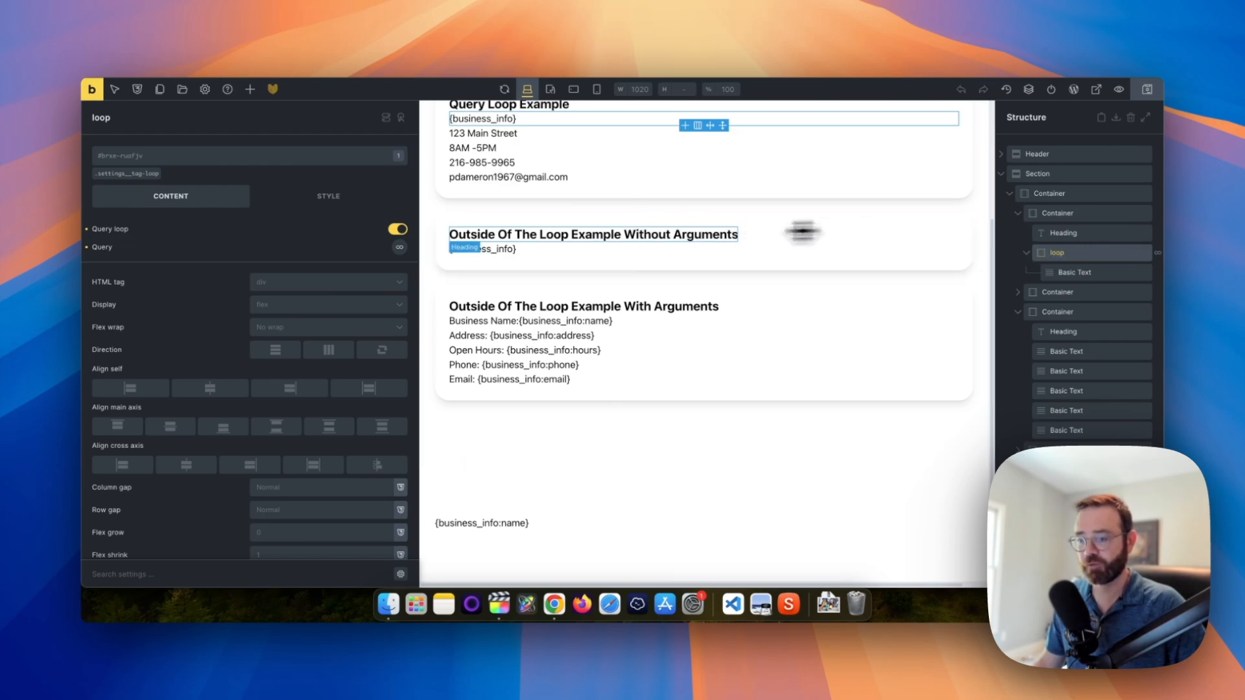
pyautogui.click(400, 247)
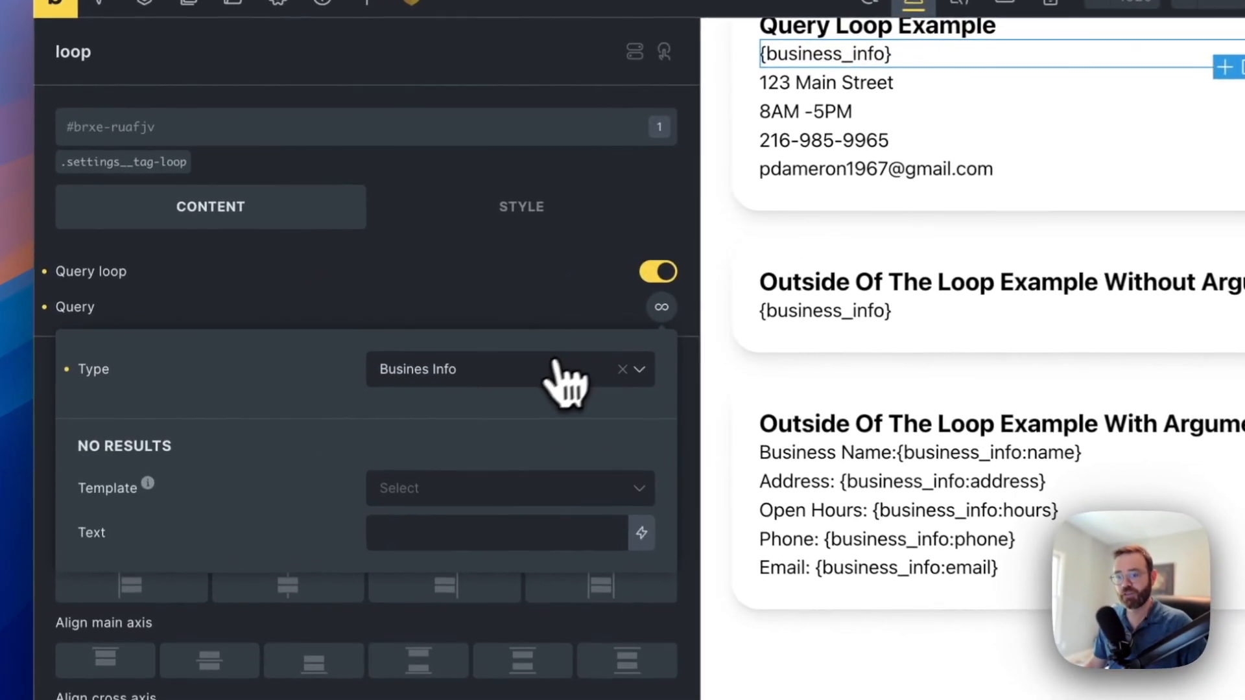
pyautogui.click(504, 355)
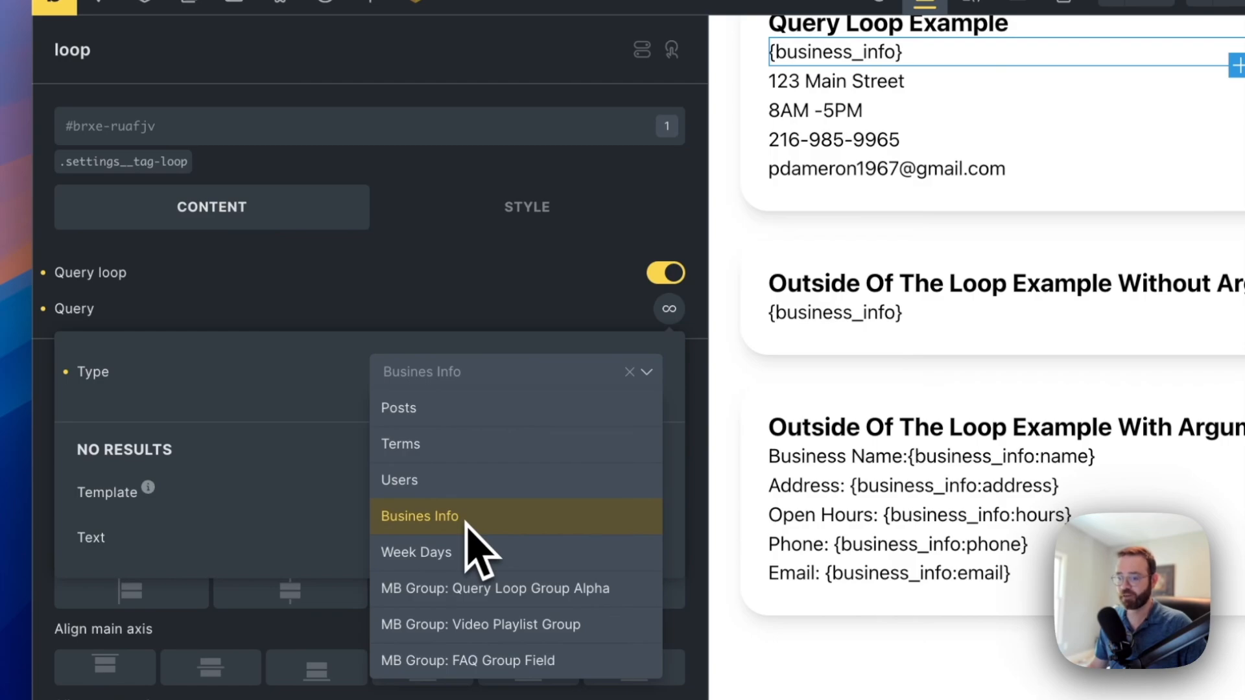
pyautogui.scroll(1, 861, 332)
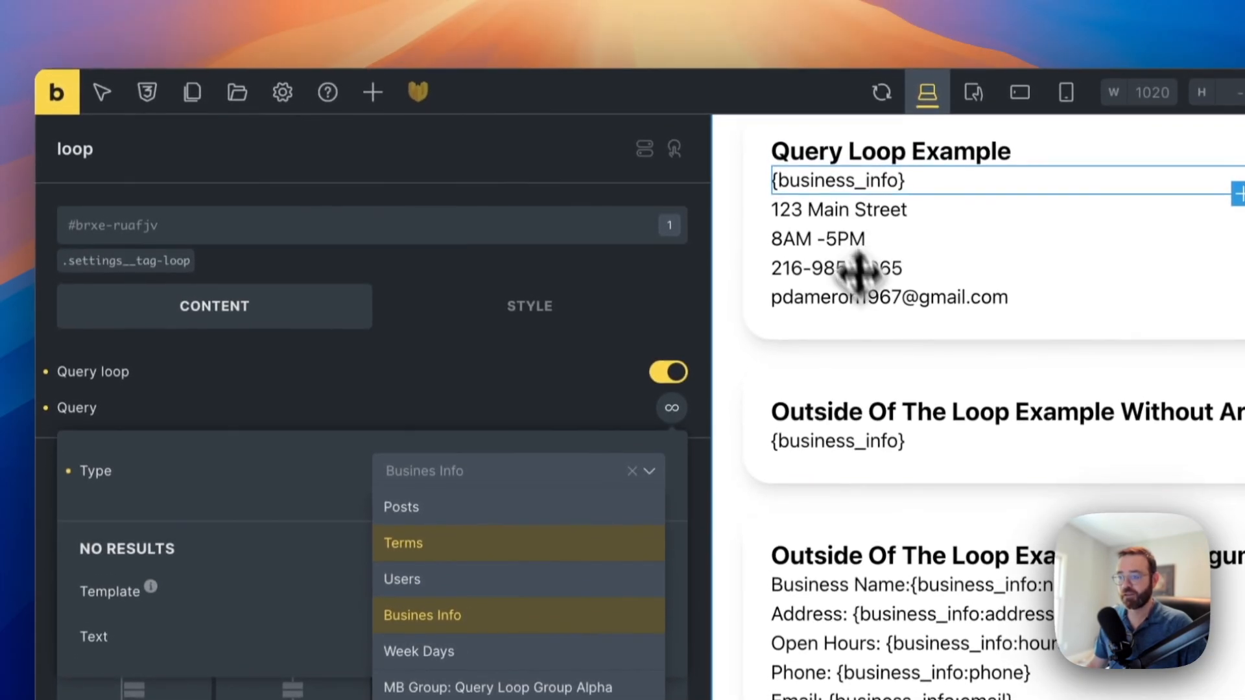
# Select the outside-loop {business_info} Basic Text and show its dynamic data tag list
pyautogui.click(853, 444)
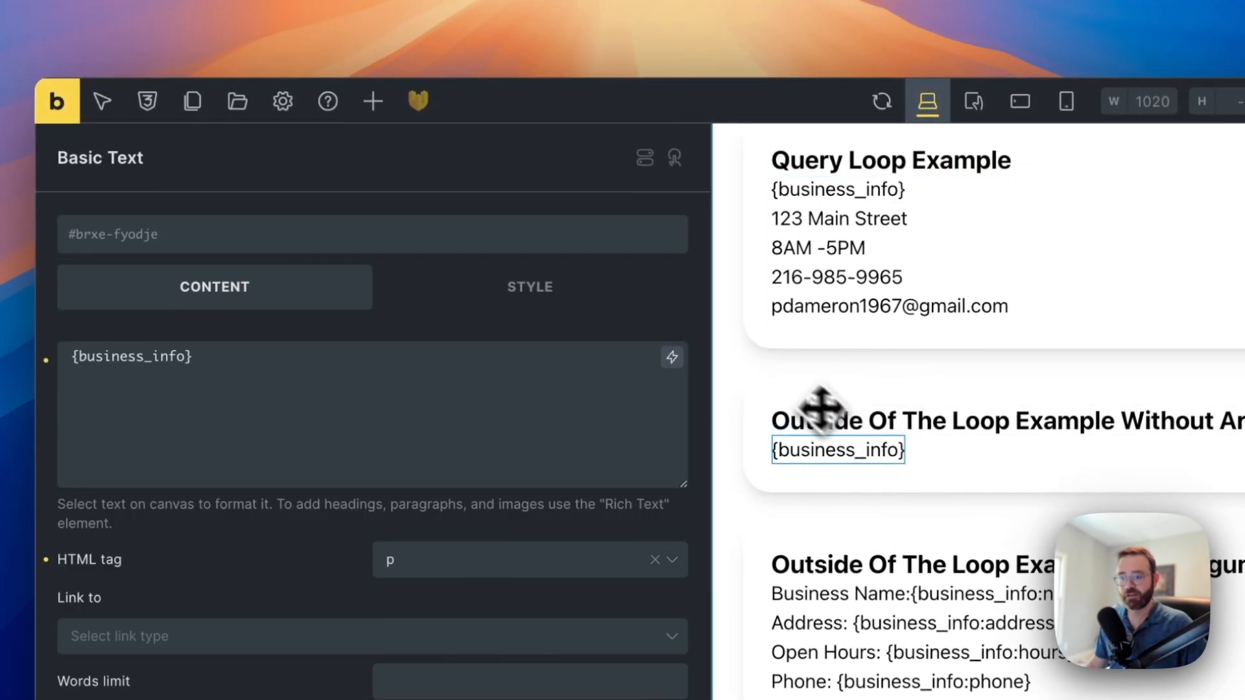
pyautogui.moveTo(211, 356); pyautogui.dragTo(120, 363)
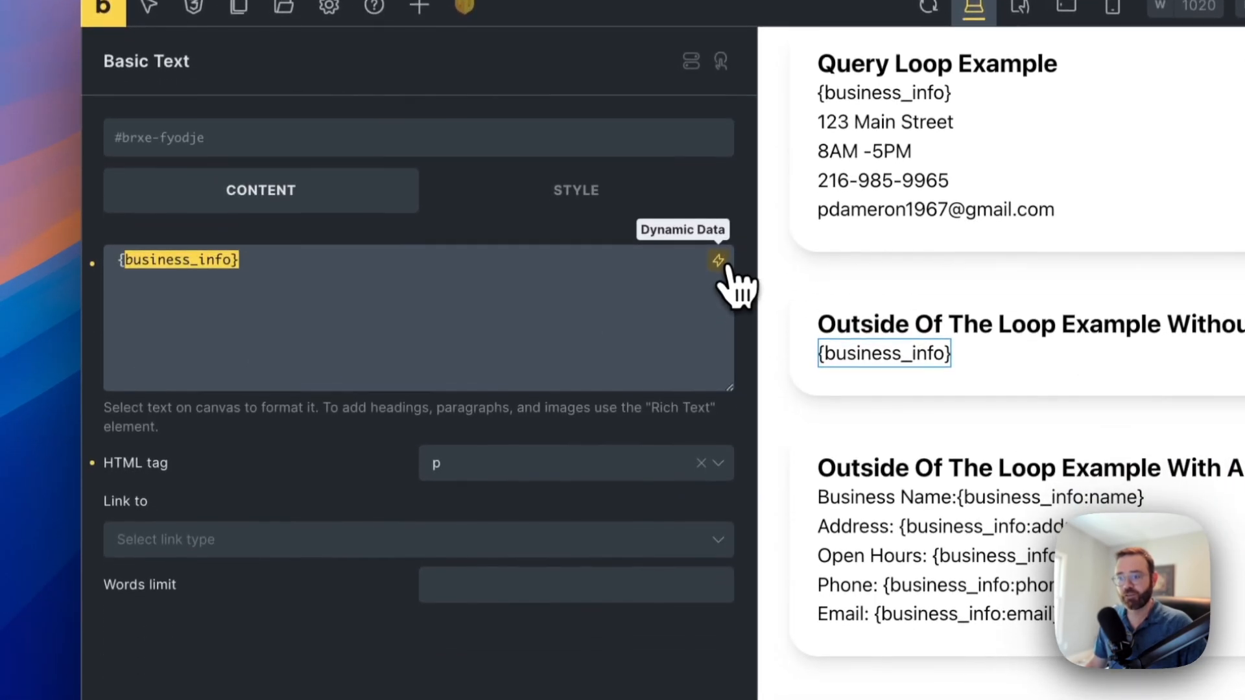
pyautogui.click(718, 357)
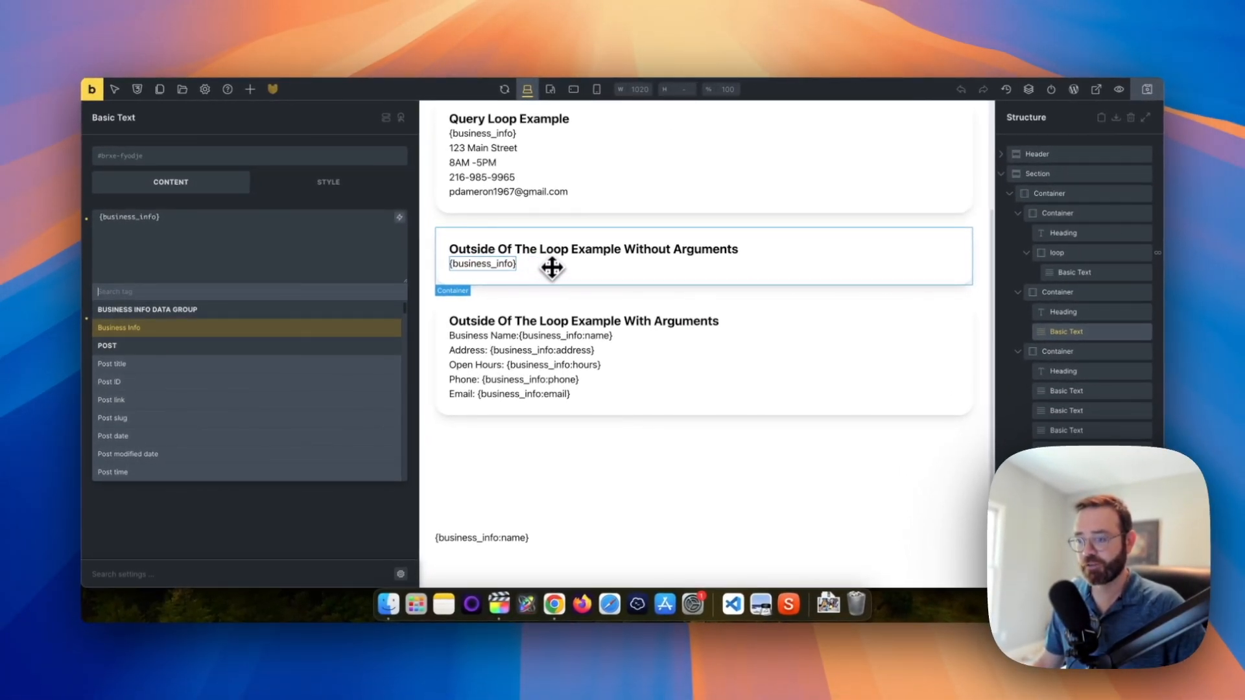
# Select the Business Name text and pick out the :name argument of {business_info:name}
pyautogui.click(596, 336)
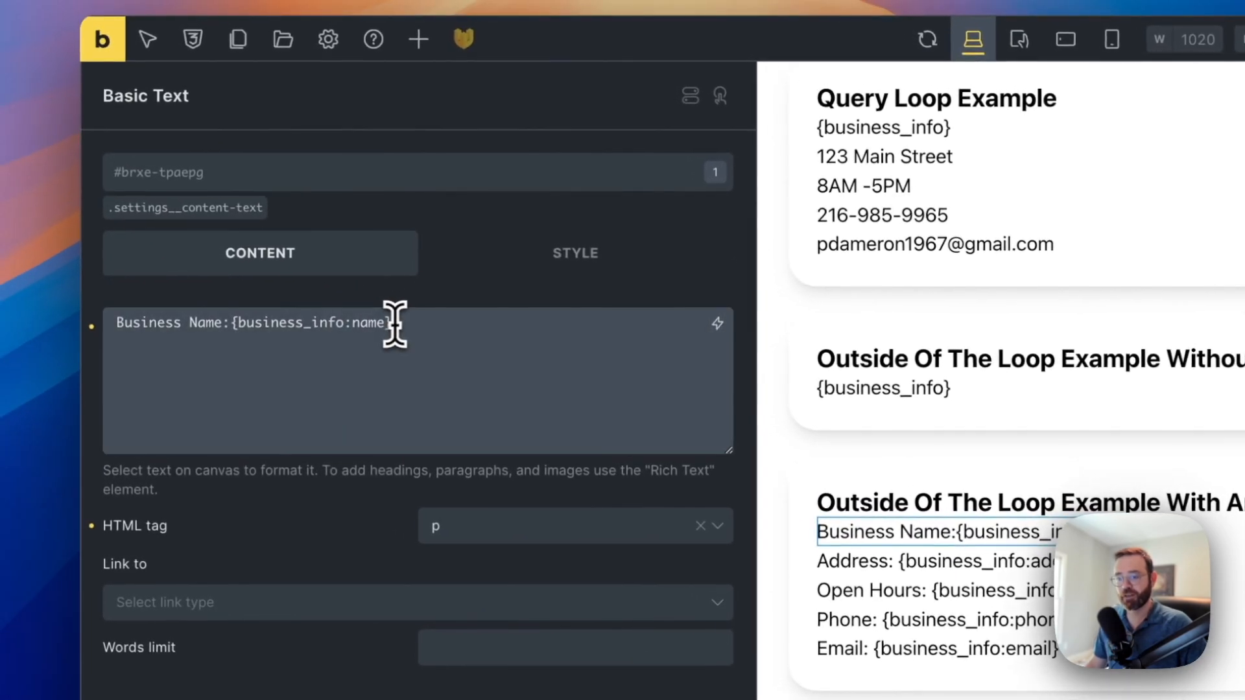
pyautogui.moveTo(324, 296); pyautogui.dragTo(190, 294)
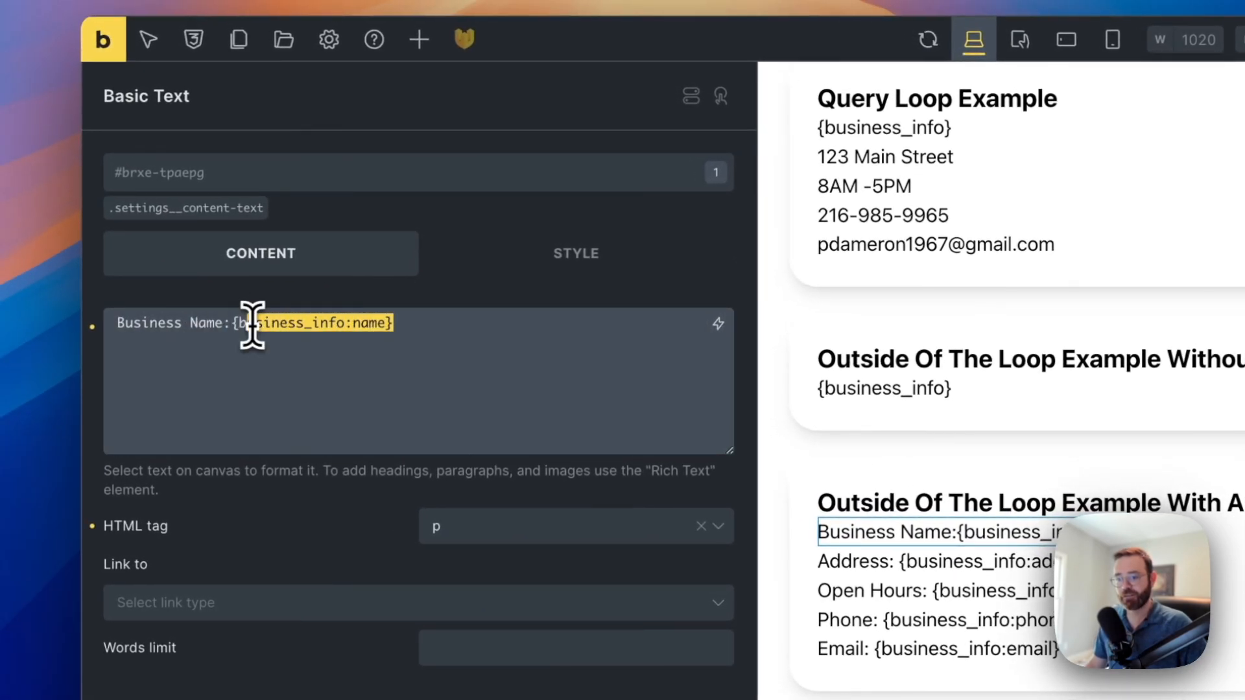
pyautogui.doubleClick(365, 323)
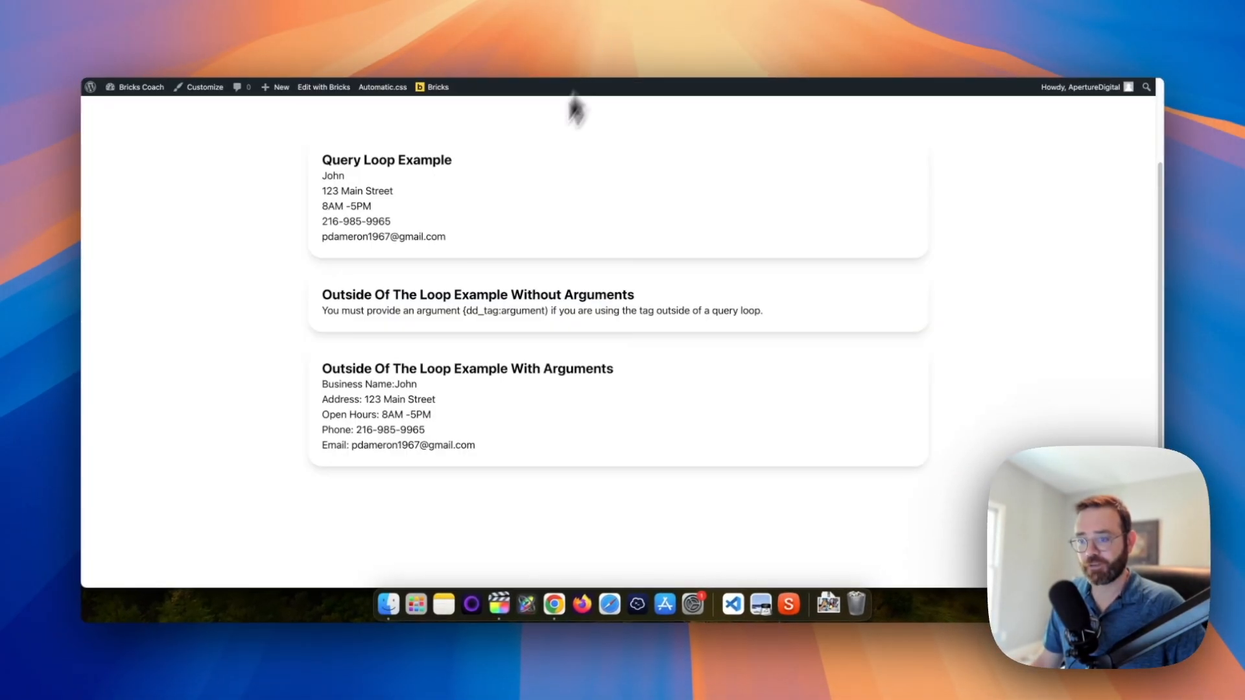
# Highlight the no-arguments example's dd_tag:argument warning and the with-arguments card's details
pyautogui.moveTo(322, 297); pyautogui.dragTo(374, 300)
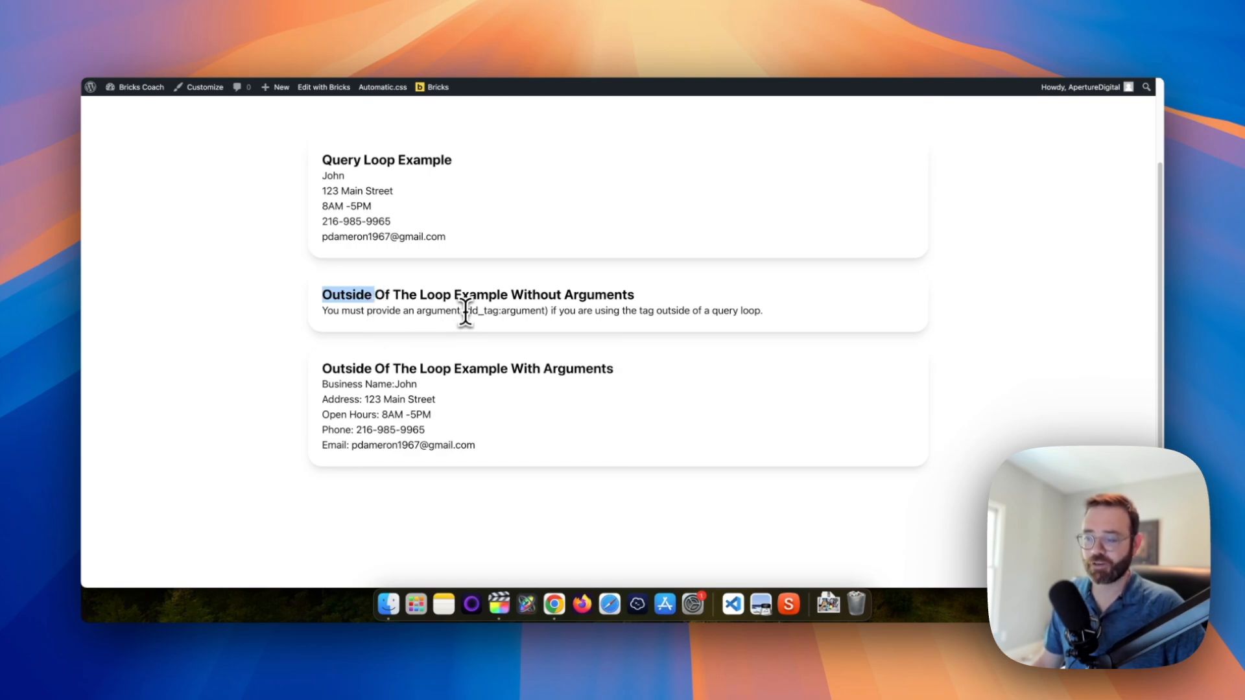
pyautogui.moveTo(465, 313); pyautogui.dragTo(540, 311)
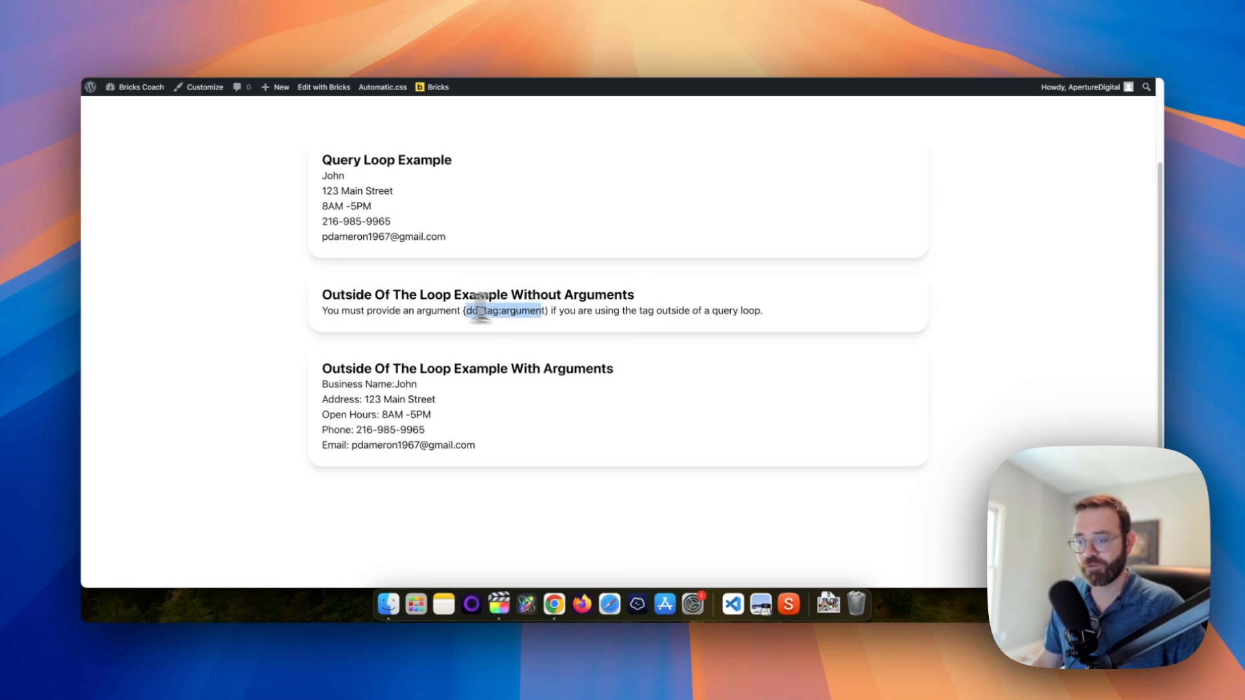
pyautogui.moveTo(319, 295); pyautogui.dragTo(358, 295)
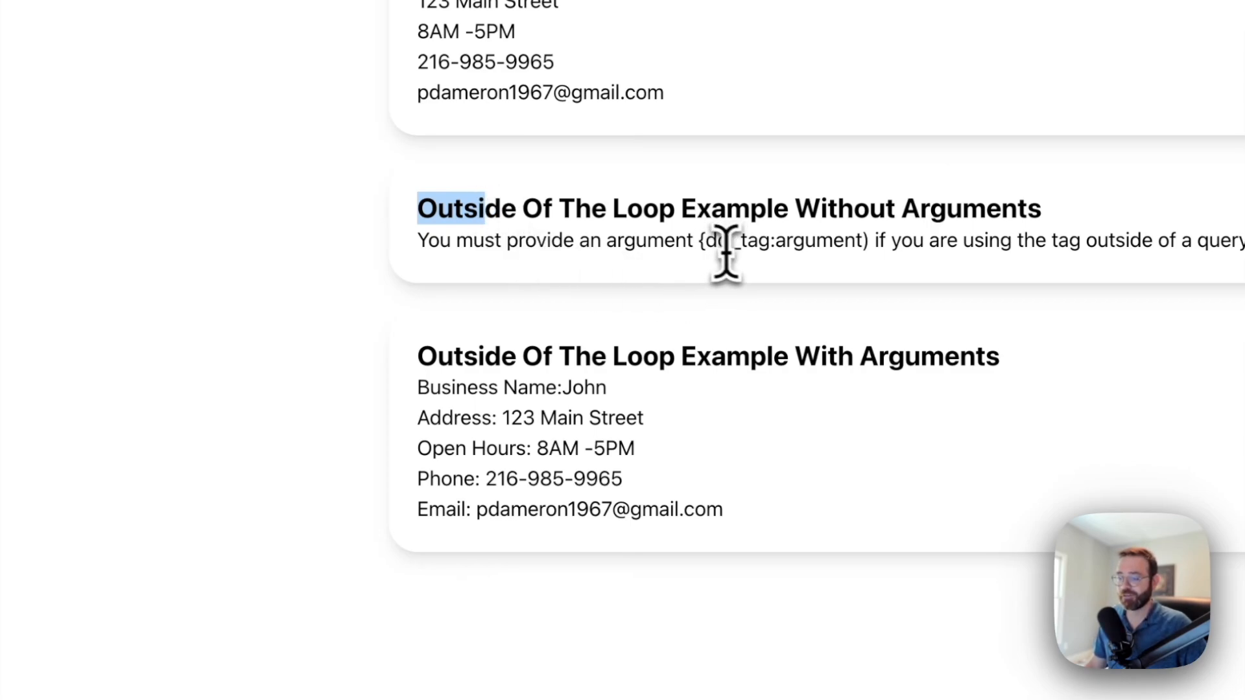
pyautogui.moveTo(428, 245); pyautogui.dragTo(833, 256)
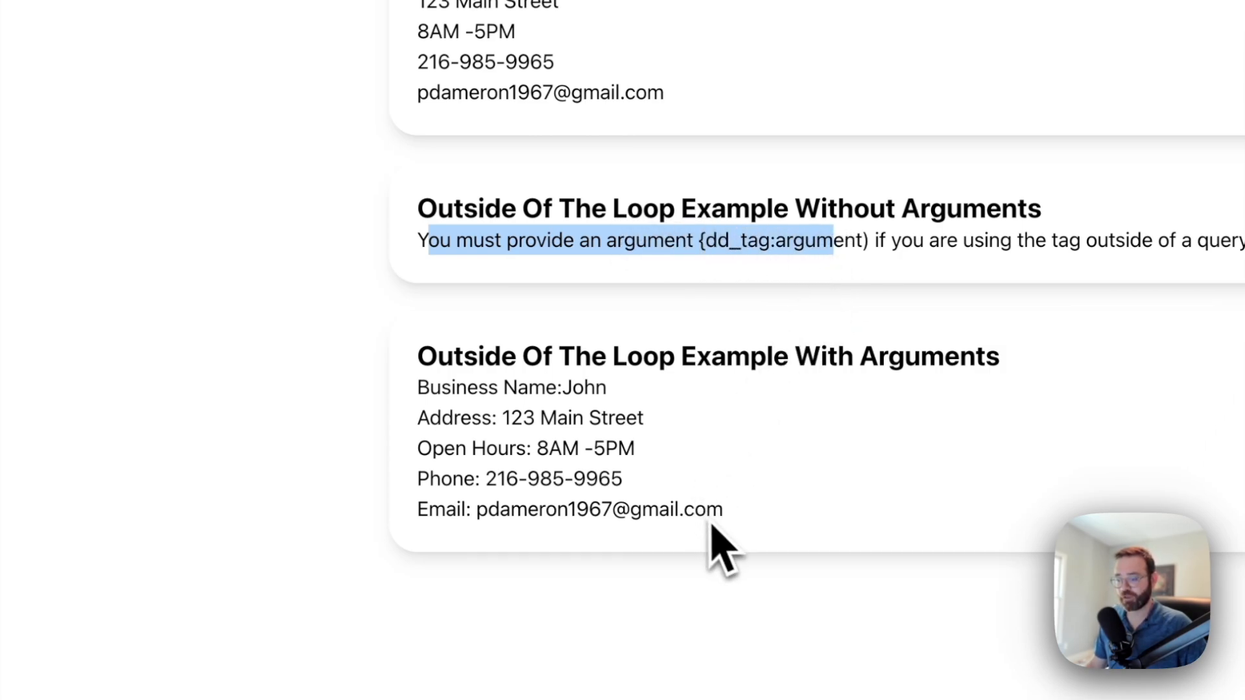
pyautogui.moveTo(732, 534); pyautogui.dragTo(418, 377)
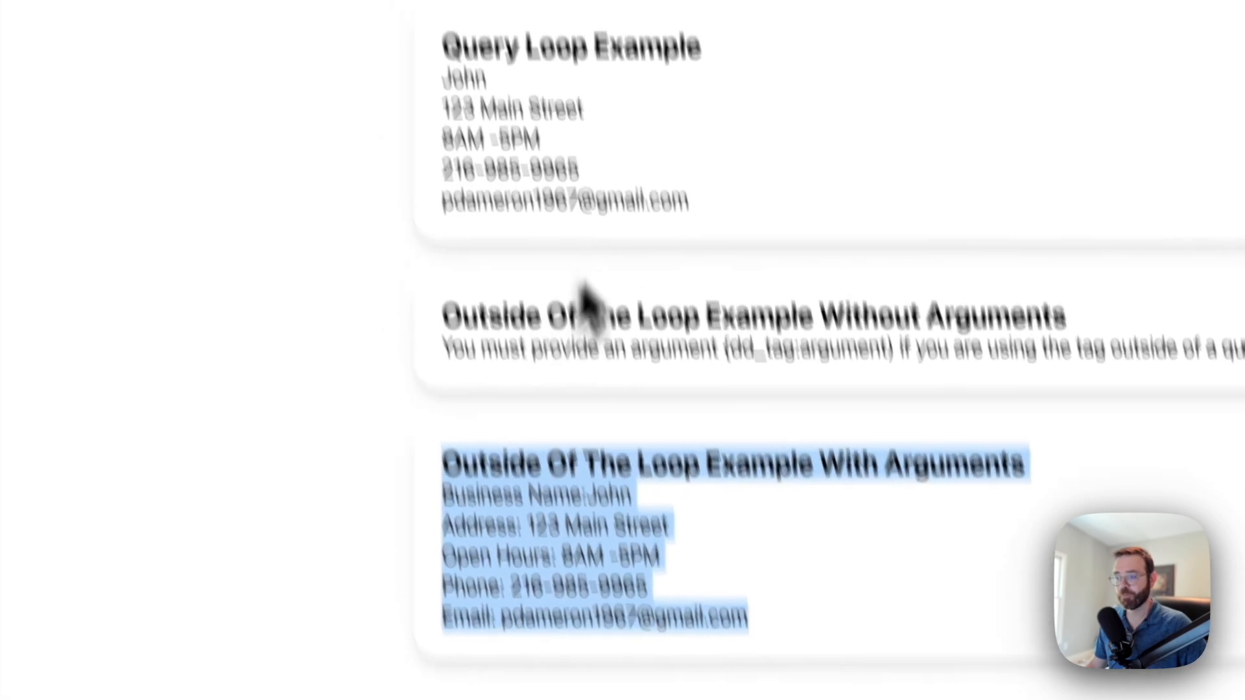
# Highlight the Query Loop Example and no-arguments cards, then go to the Bricks Coach homepage
pyautogui.moveTo(687, 100); pyautogui.dragTo(475, 52)
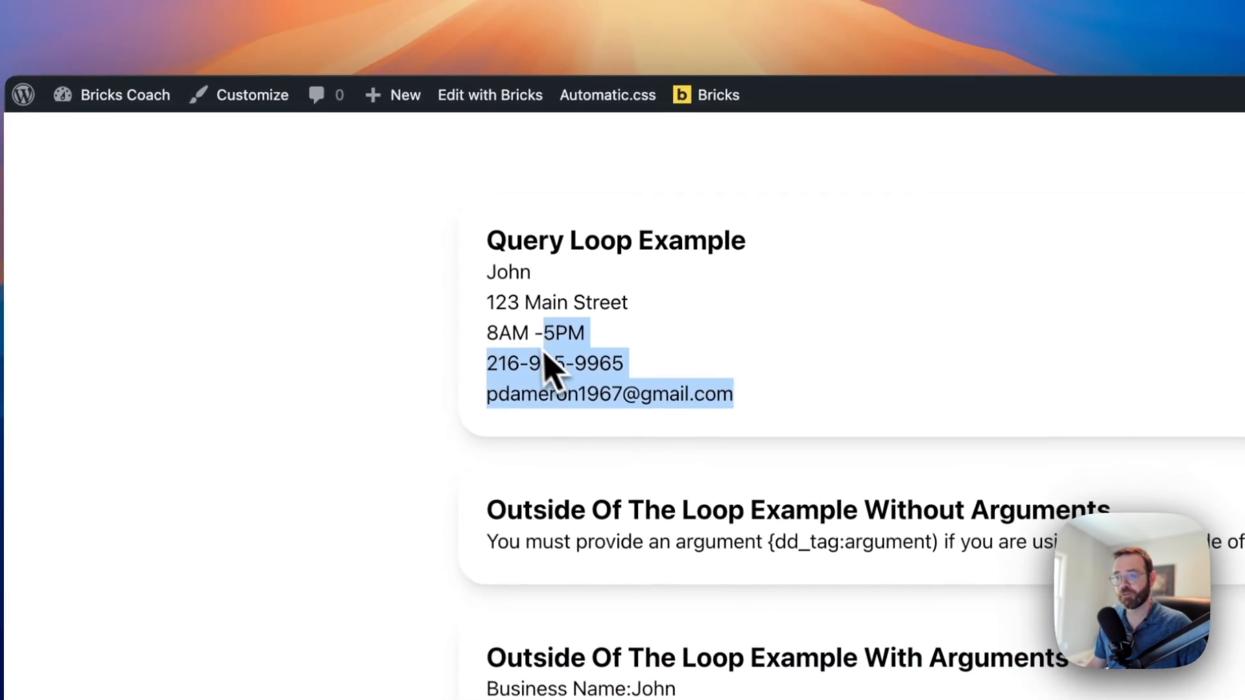
pyautogui.moveTo(544, 355); pyautogui.dragTo(489, 260)
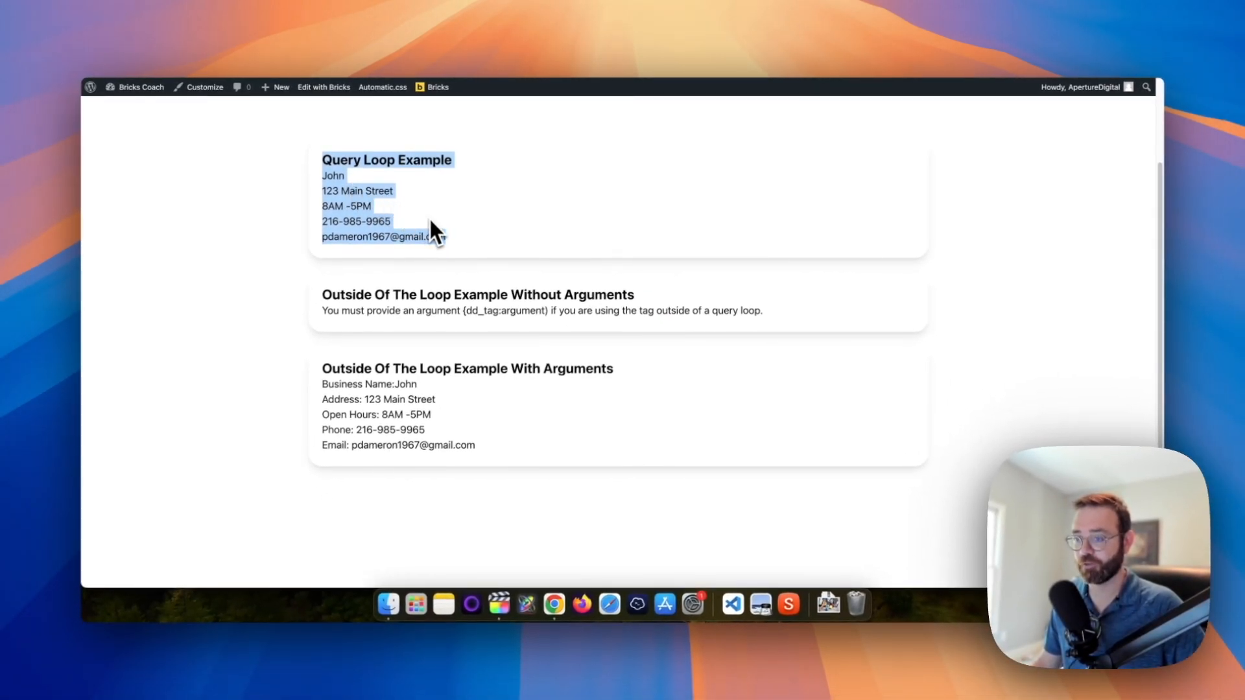
pyautogui.moveTo(322, 295); pyautogui.dragTo(745, 312)
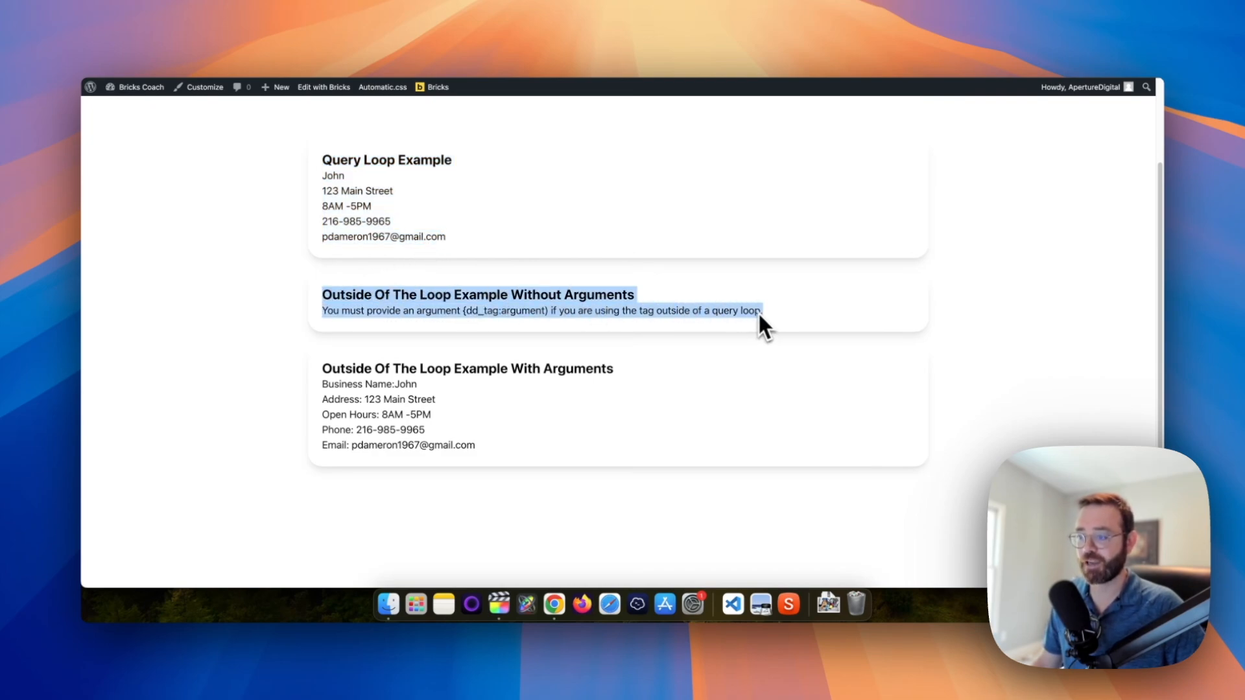
pyautogui.click(531, 318)
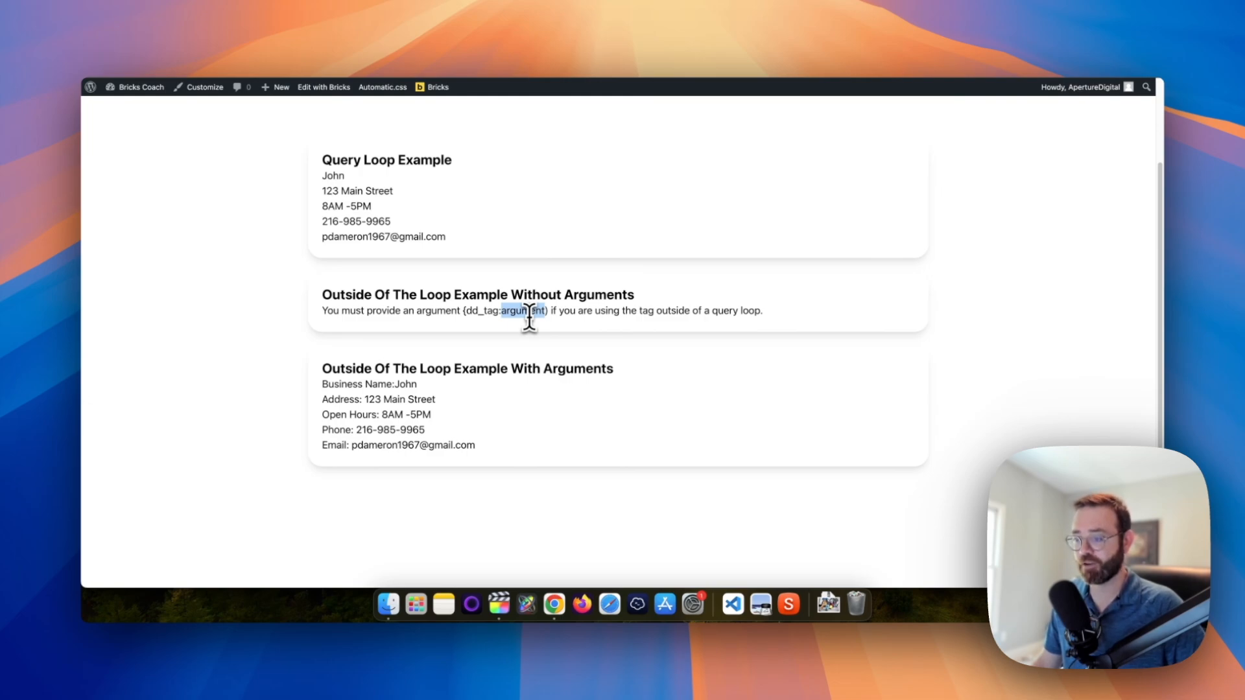
pyautogui.moveTo(529, 317); pyautogui.dragTo(552, 295)
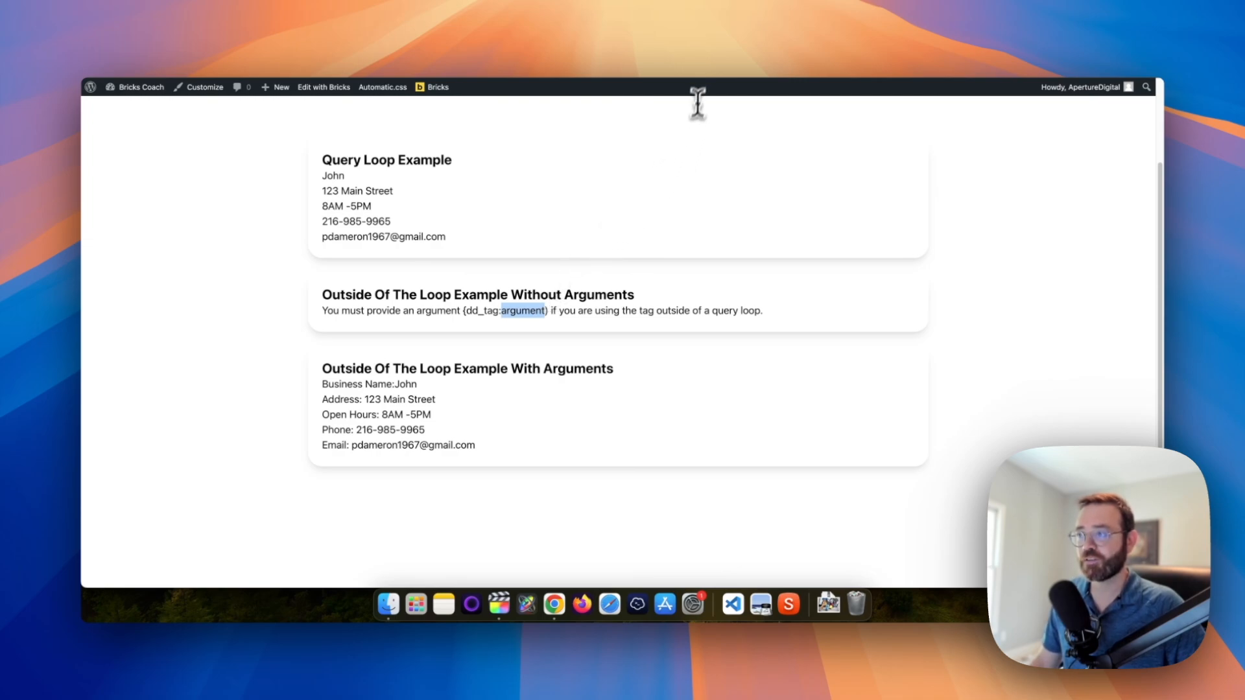
pyautogui.click(715, 45)
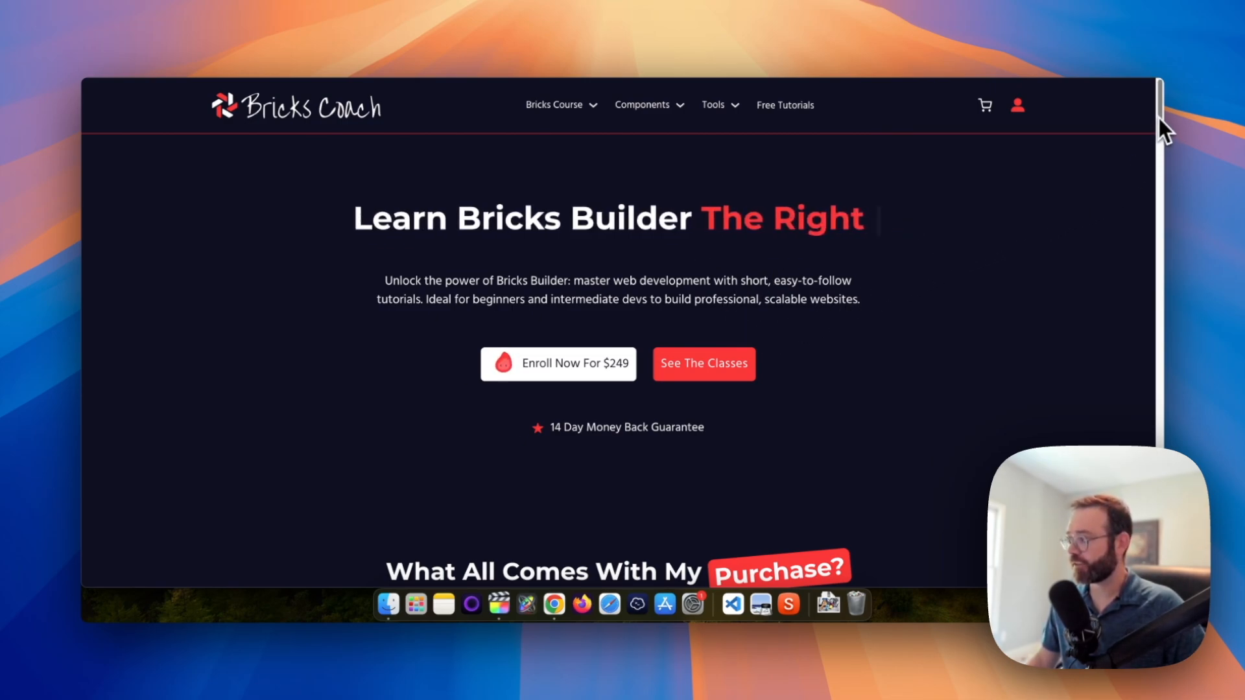
# Scroll the Bricks Coach homepage from the hero down to the footer's Helpful Links and newsletter signup
pyautogui.moveTo(1159, 118); pyautogui.dragTo(1159, 574)
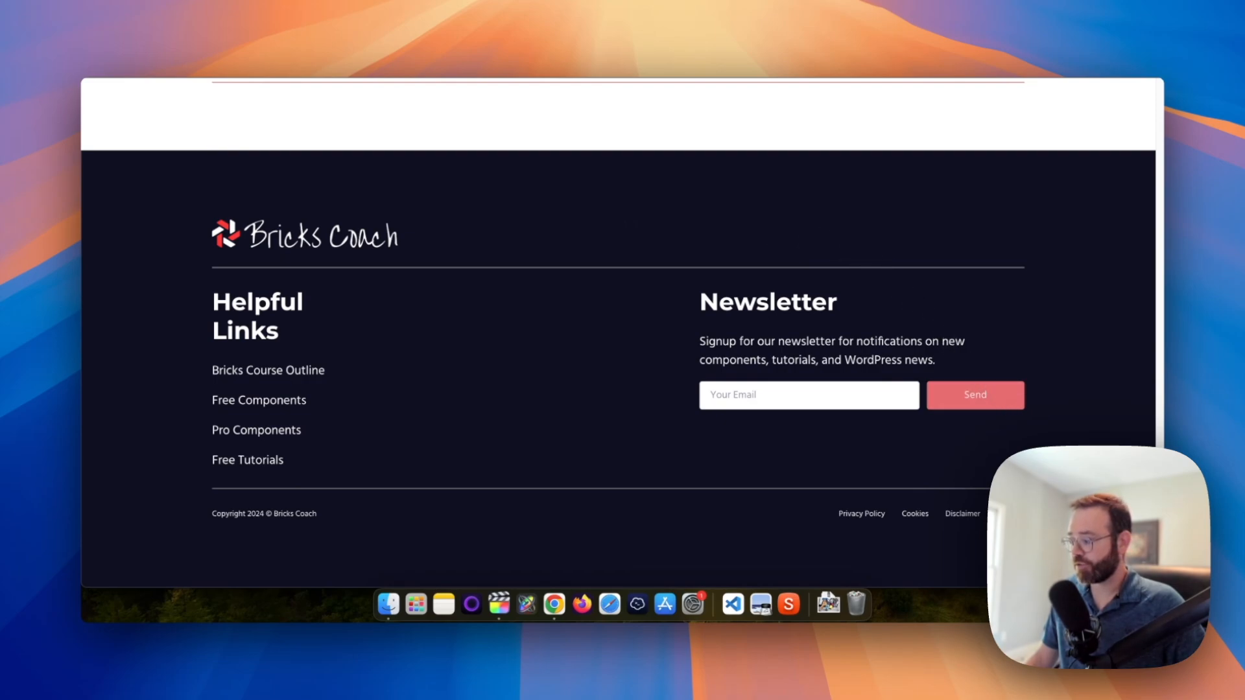
# Return to the top of the homepage and browse down to the course lessons
pyautogui.moveTo(1159, 565); pyautogui.dragTo(1138, 92)
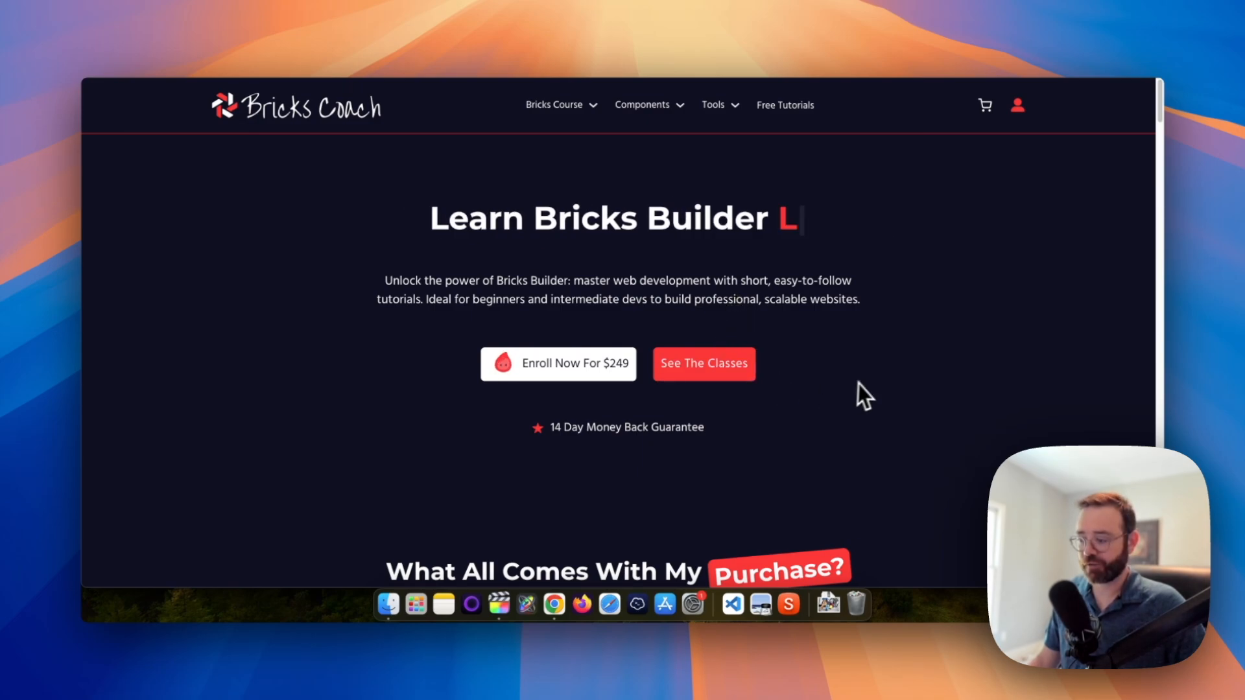
pyautogui.scroll(-8, 867, 382)
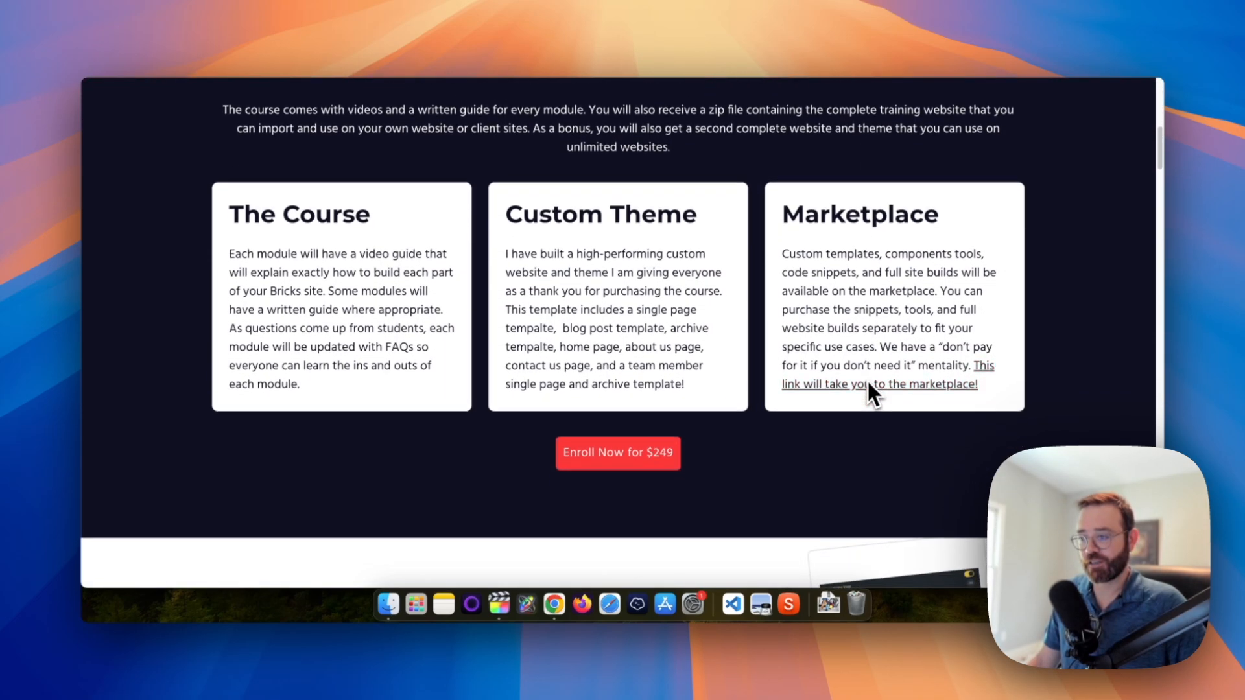
pyautogui.scroll(-6, 869, 386)
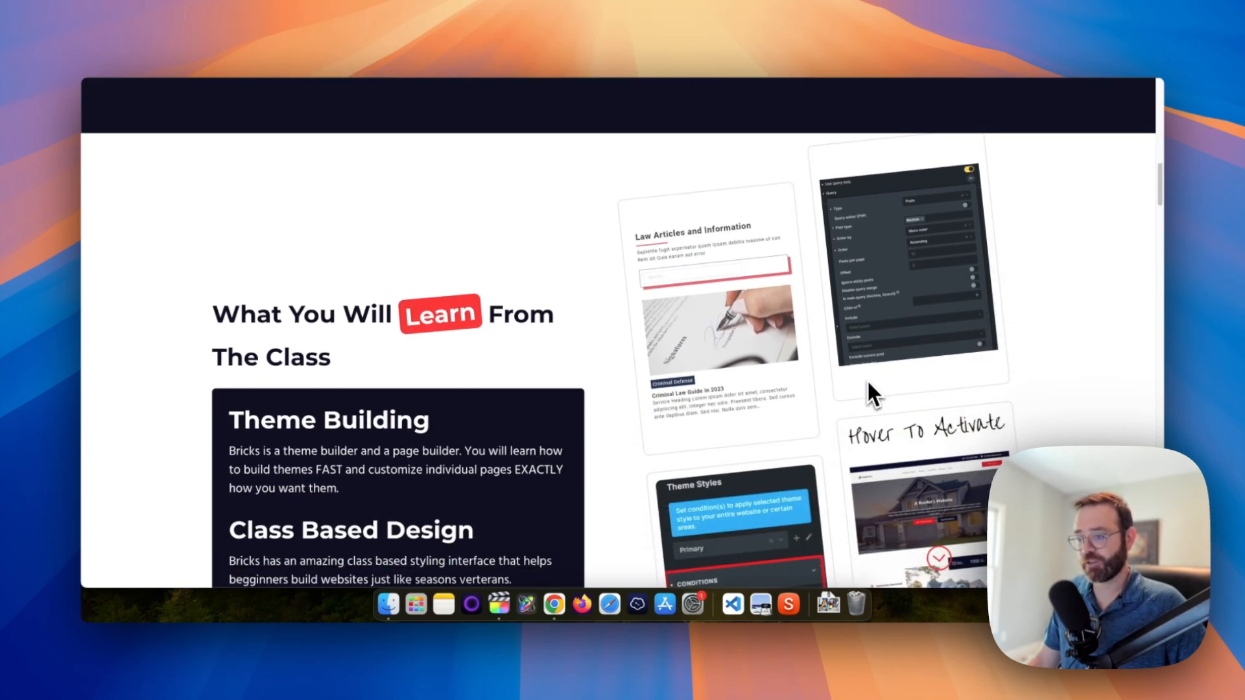
pyautogui.scroll(-10, 867, 381)
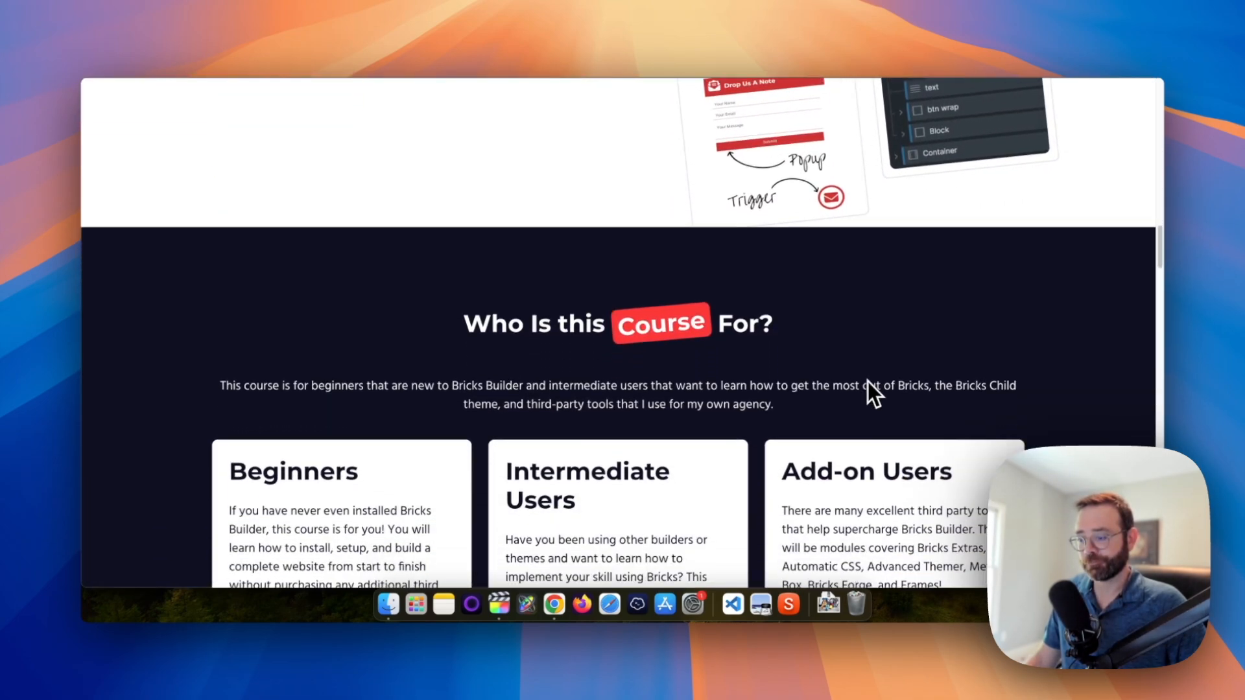
pyautogui.scroll(-10, 867, 381)
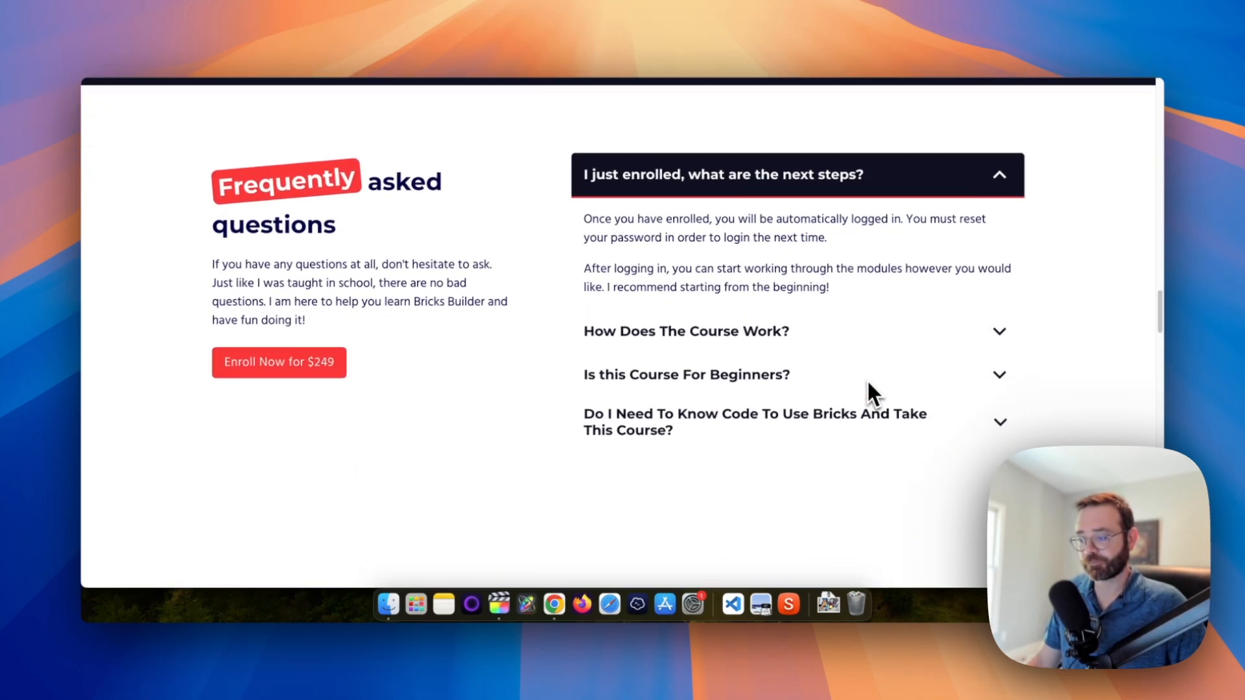
pyautogui.scroll(-5, 869, 388)
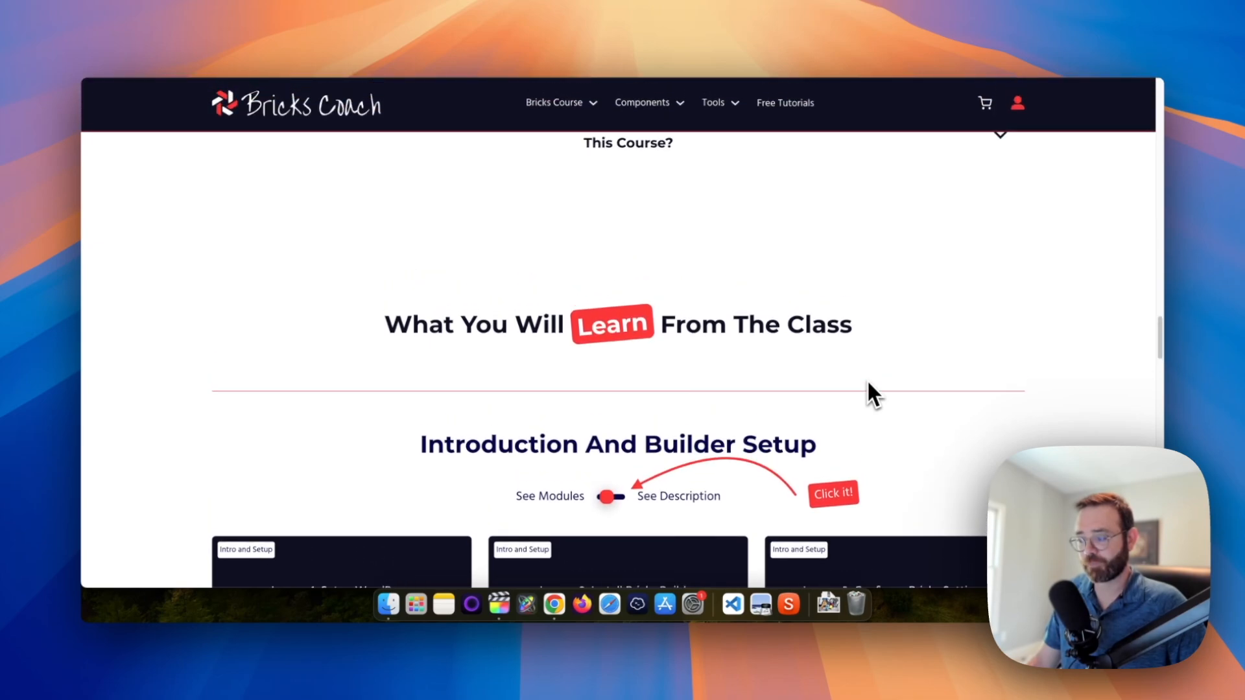
pyautogui.scroll(3, 867, 383)
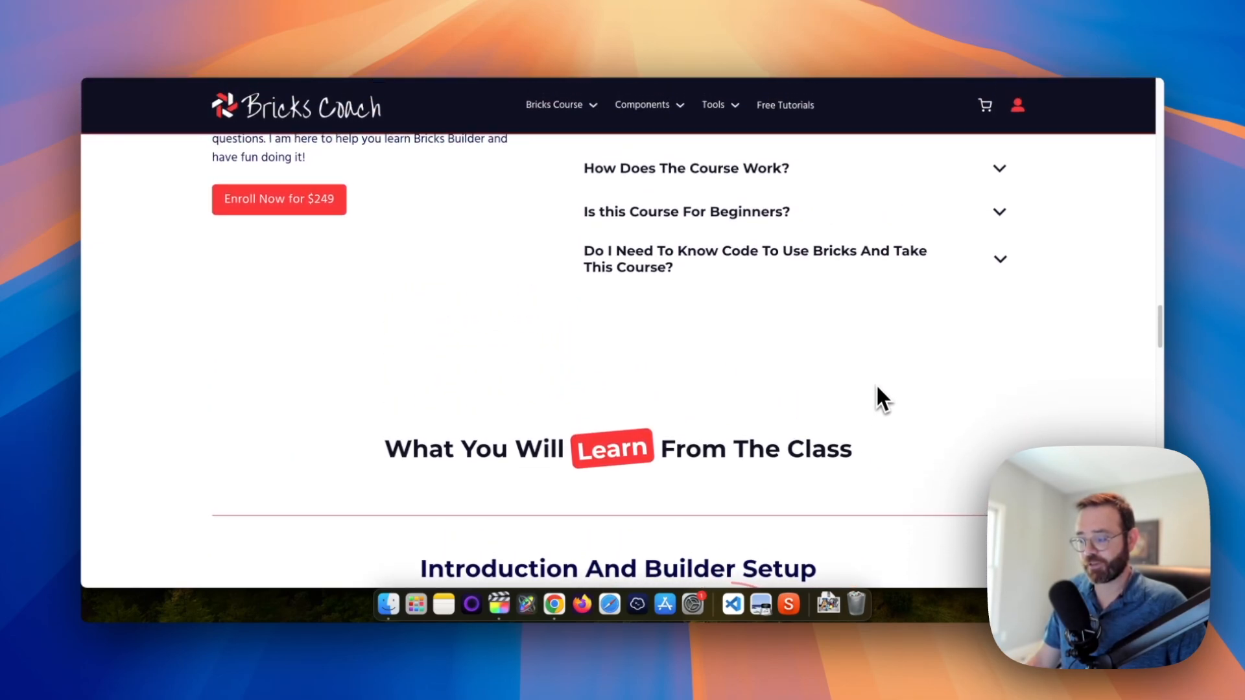
pyautogui.scroll(-5, 877, 387)
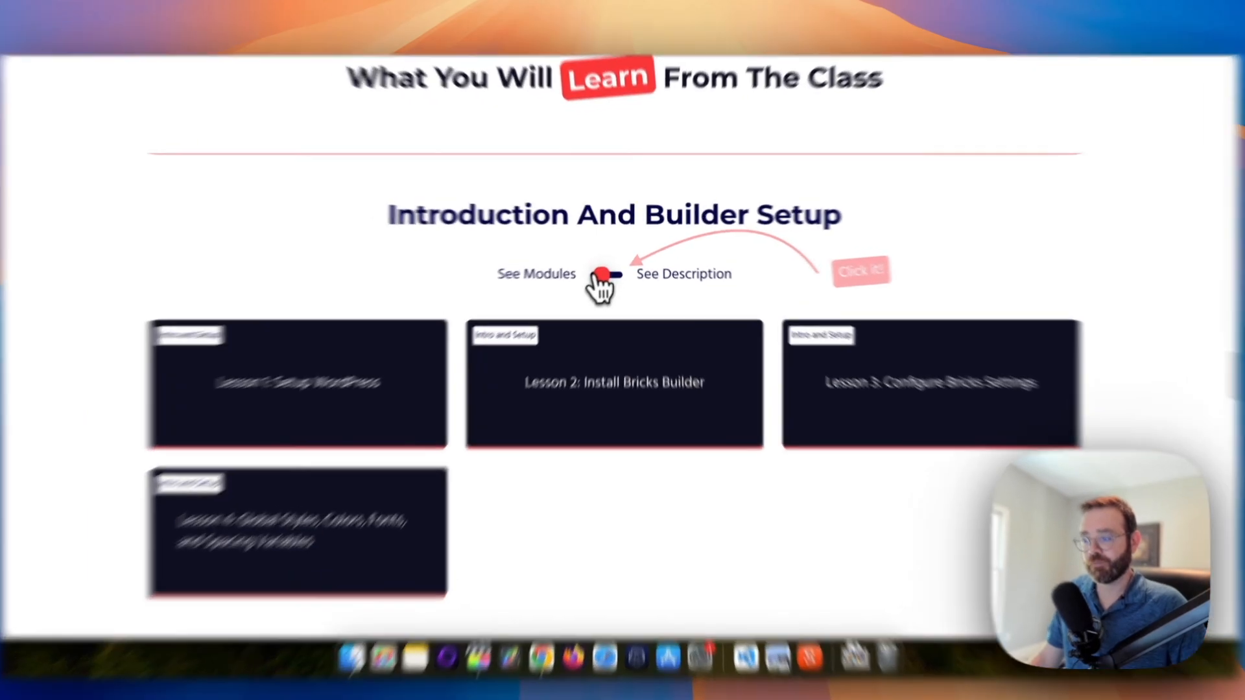
# Toggle lessons to descriptions and back to module cards, then reach Single Page Complete Builds
pyautogui.click(608, 309)
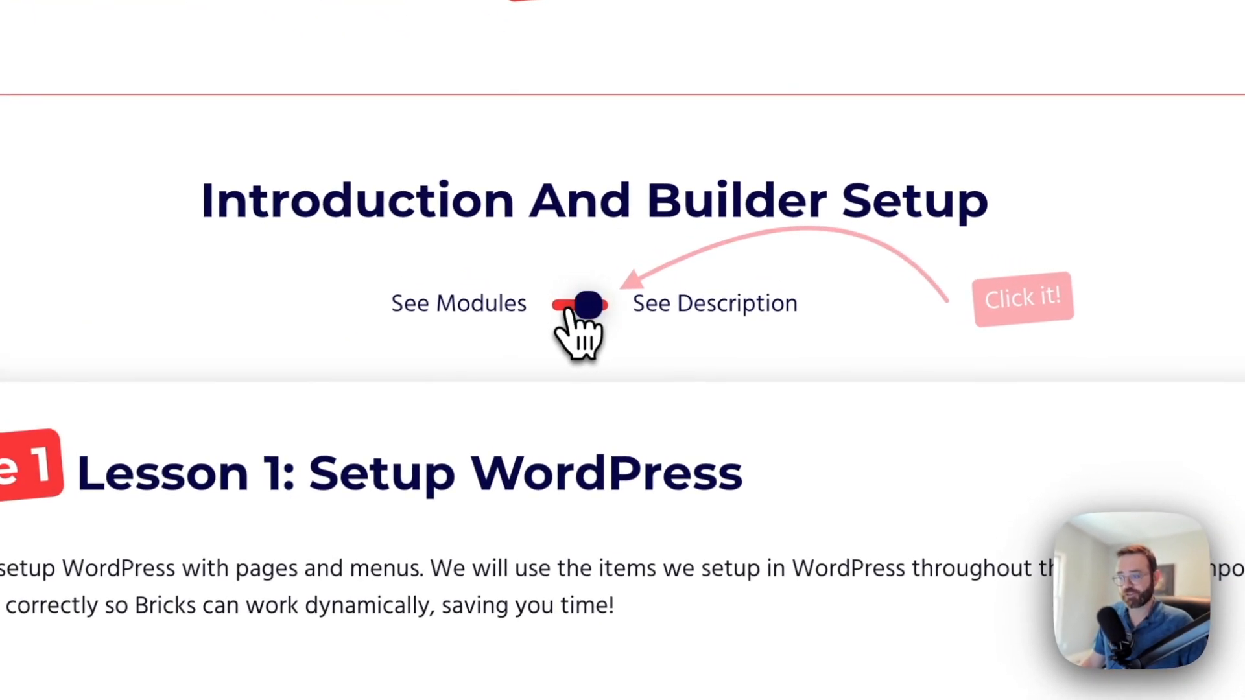
pyautogui.click(574, 309)
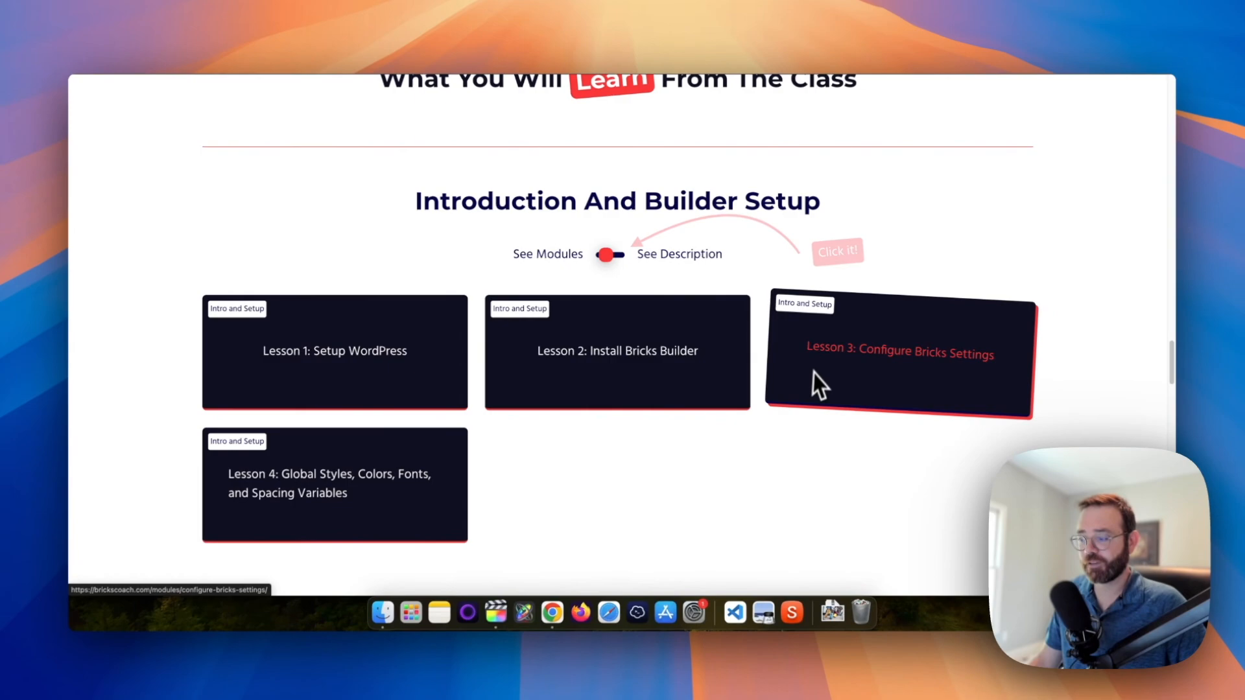
pyautogui.scroll(-10, 749, 432)
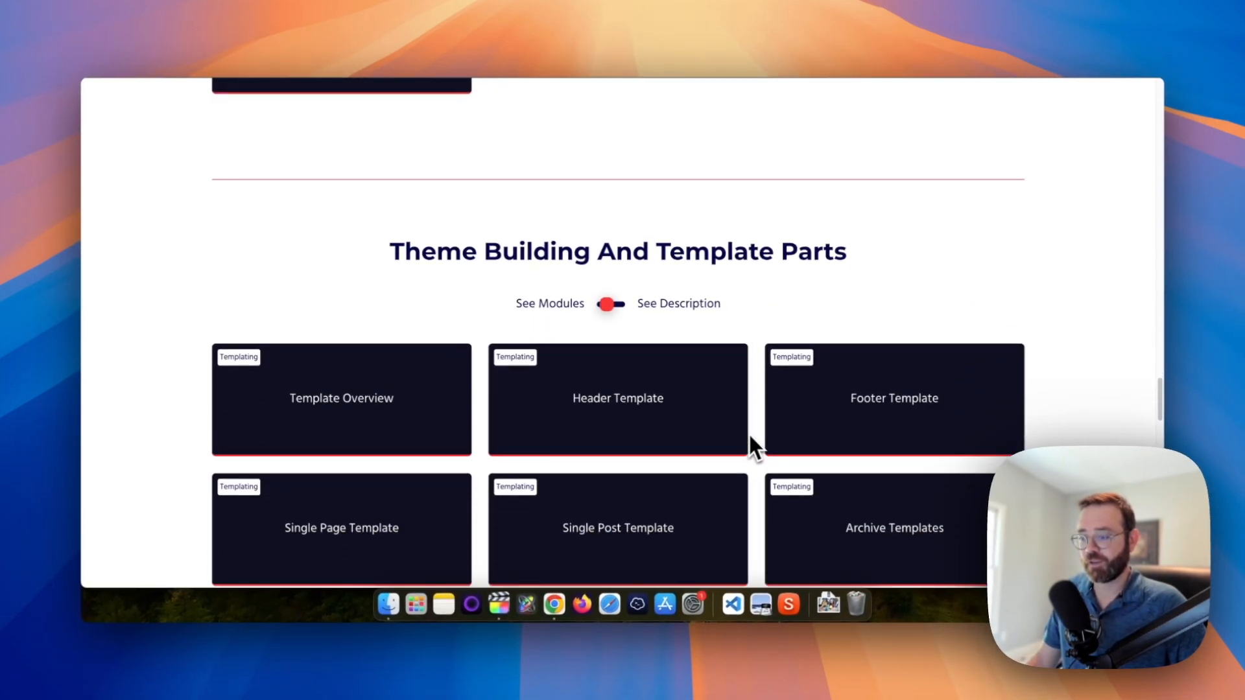
pyautogui.scroll(-10, 750, 436)
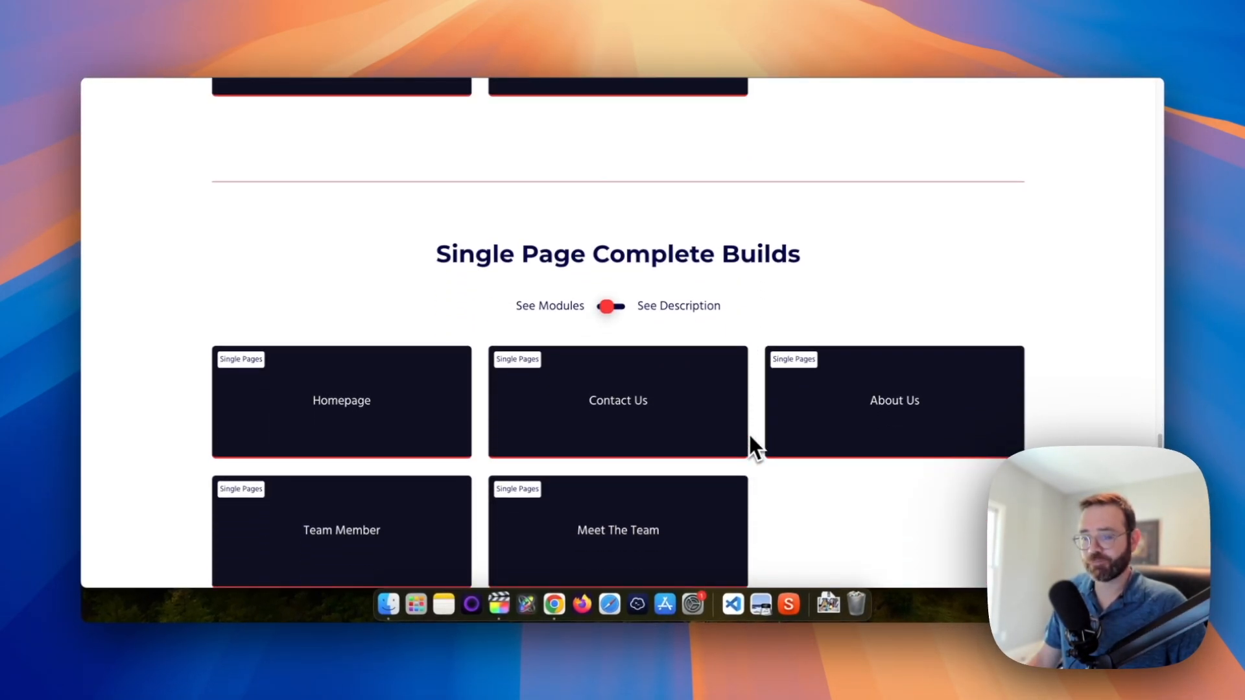